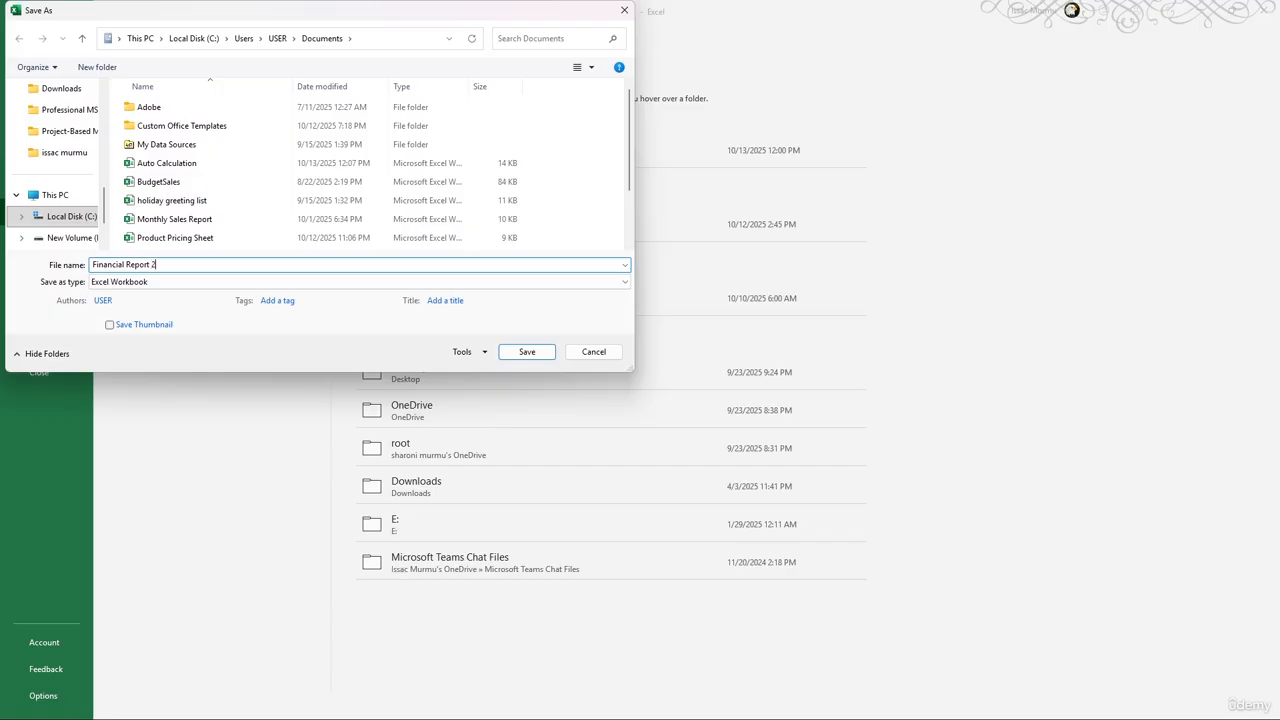
Save the blank workbook as 'Financial Report 2025' in the Documents folder
{"action": "left_click", "coordinate": [527, 354]}
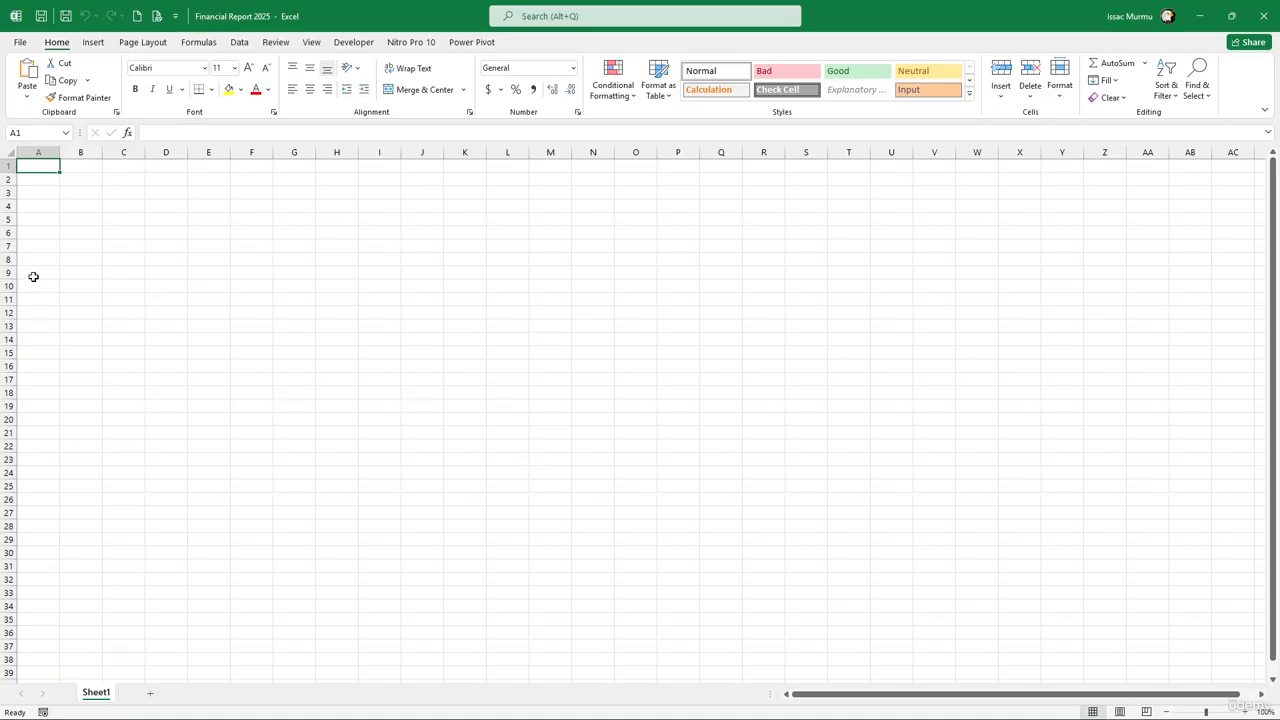
Rename the Sheet1 worksheet tab to 'Monthly Data'
{"action": "scroll", "coordinate": [85, 327], "scroll_direction": "up", "scroll_amount": 1}
{"action": "key", "text": "alt"}
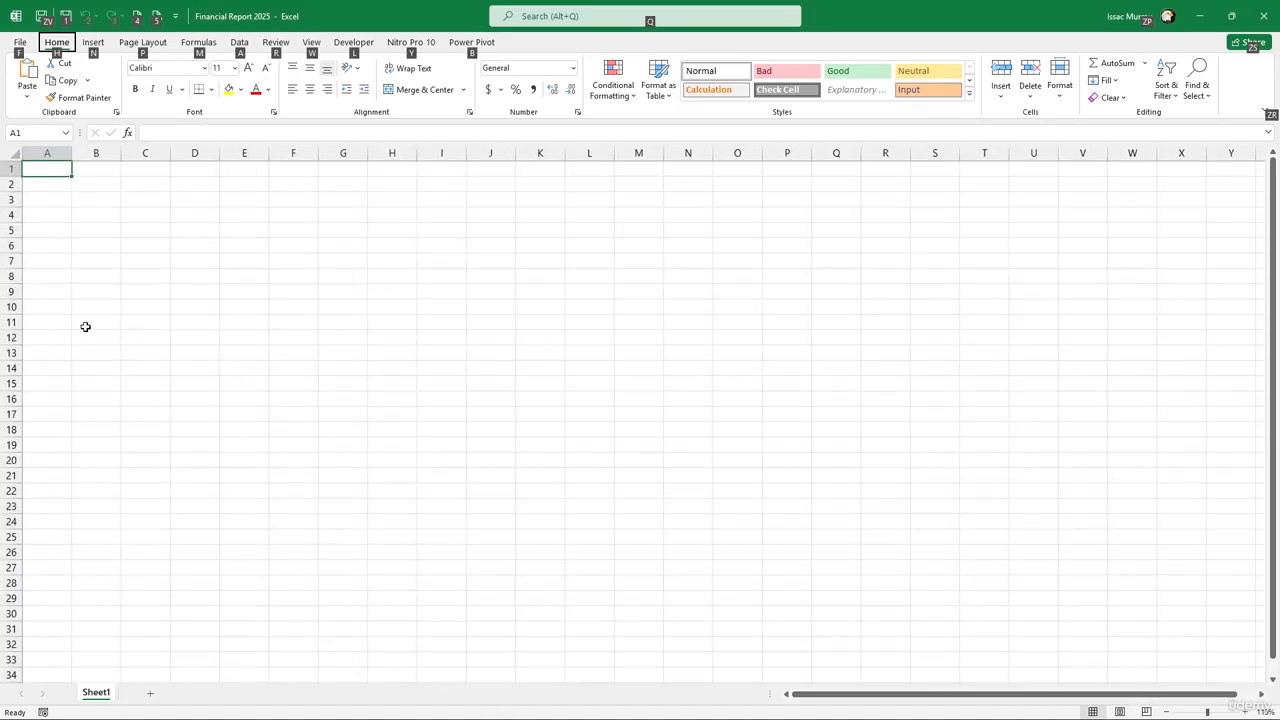
{"action": "right_click", "coordinate": [106, 695]}
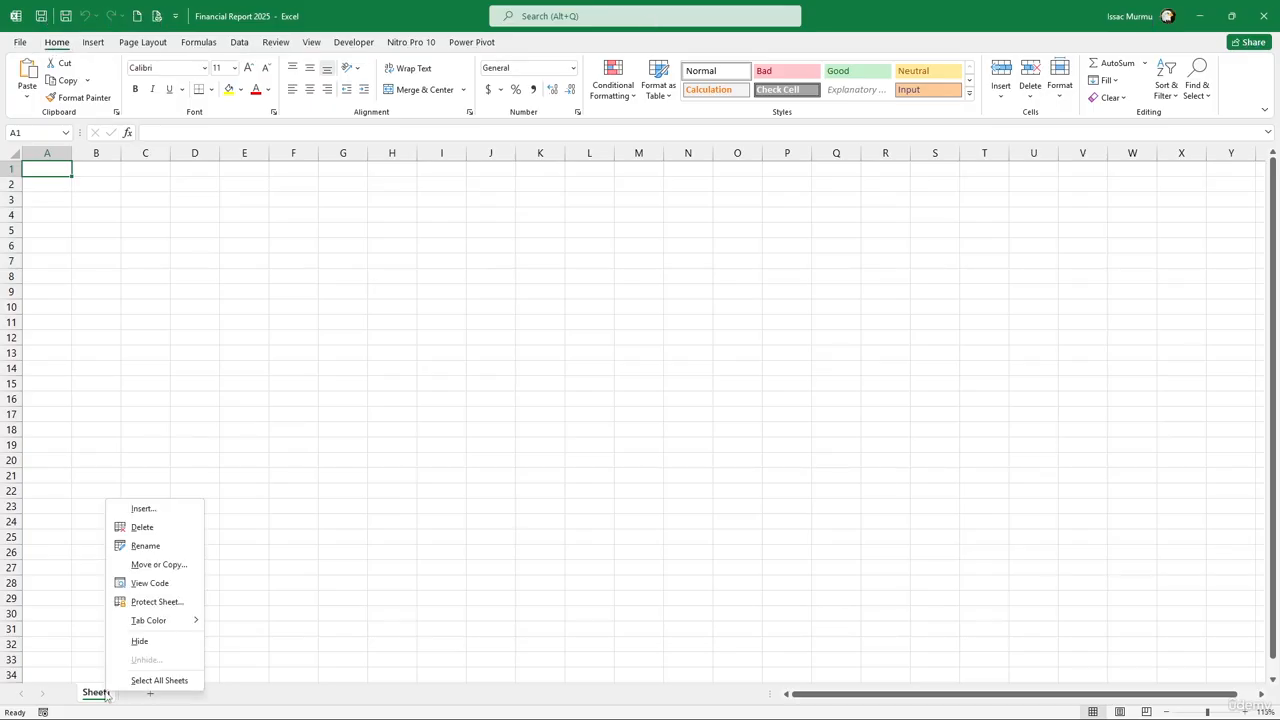
{"action": "left_click", "coordinate": [151, 549]}
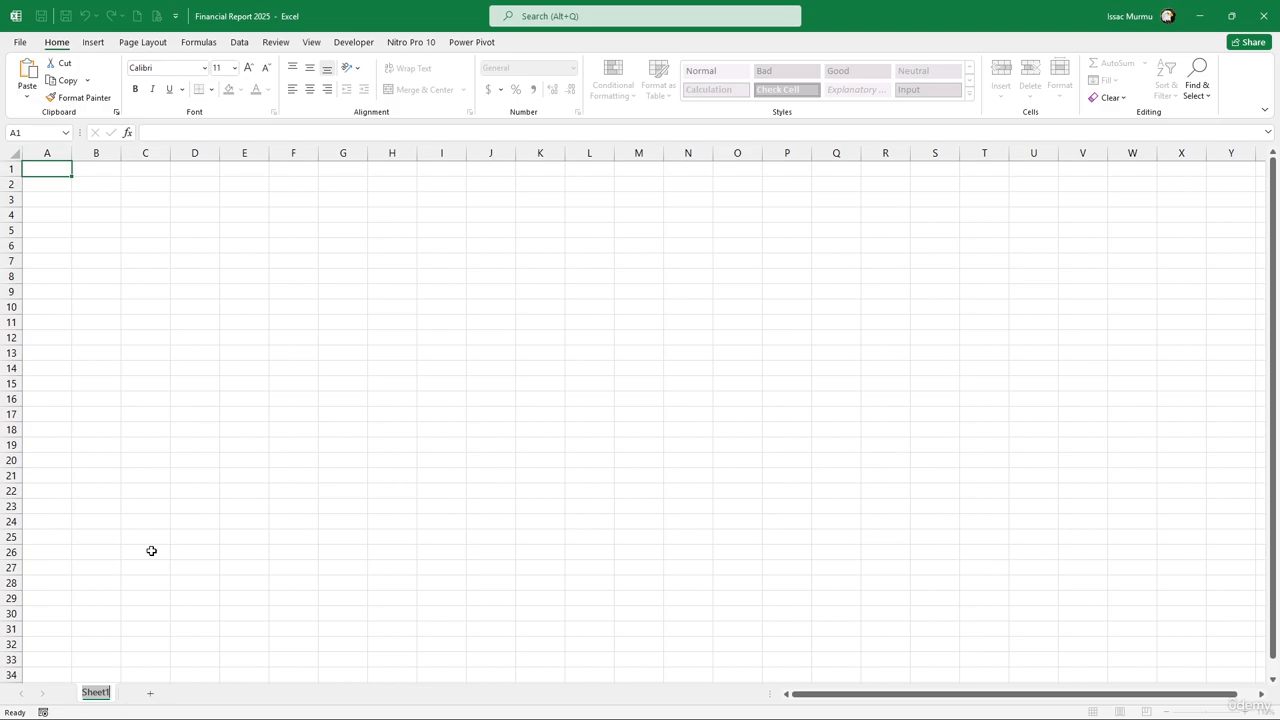
{"action": "type", "text": "Monthly Data"}
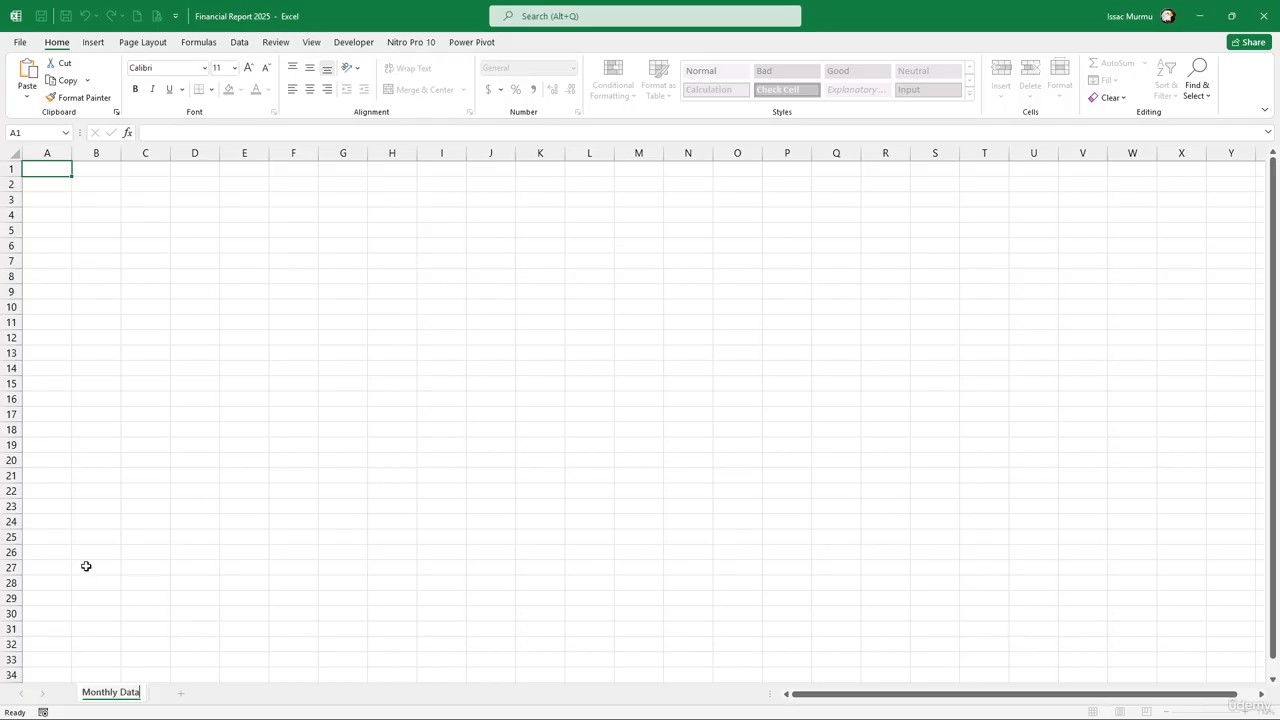
{"action": "left_click", "coordinate": [41, 324]}
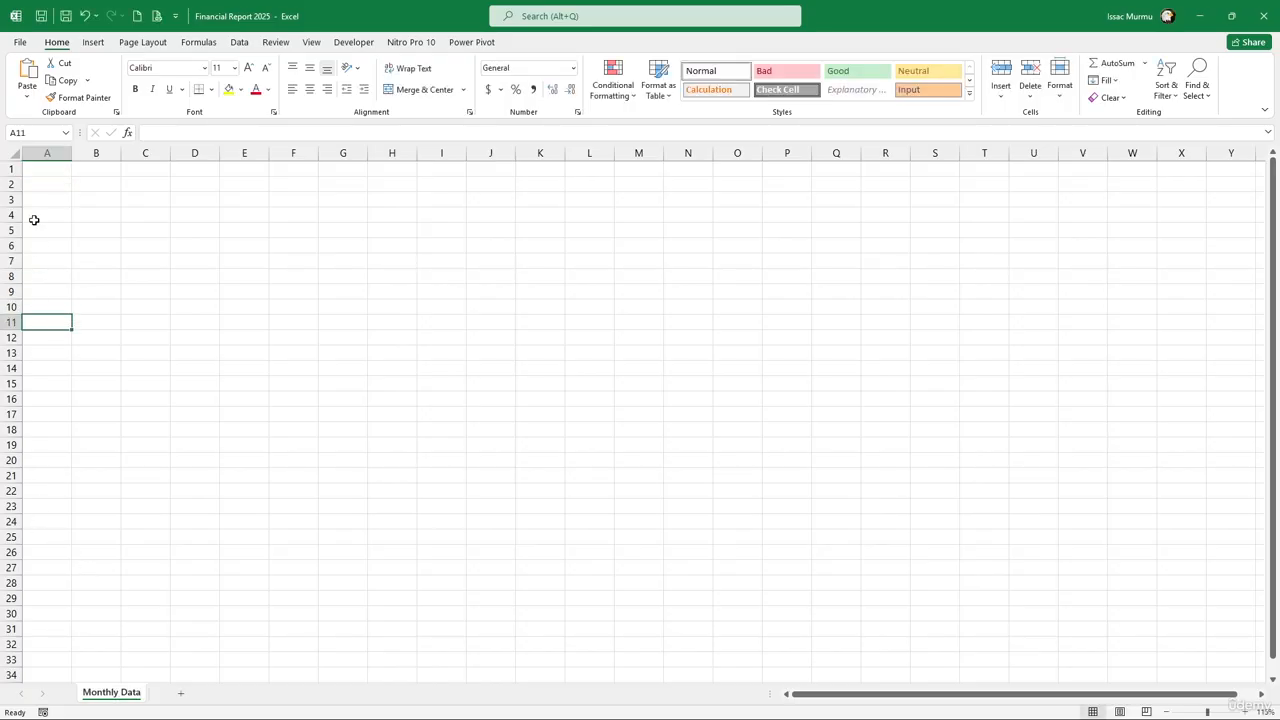
{"action": "scroll", "coordinate": [57, 226], "scroll_direction": "up", "scroll_amount": 2}
Enter headers Month, Revenue, Expenses, Profit in A1:D1 and type January in A2
{"action": "key", "text": "alt"}
{"action": "left_click", "coordinate": [76, 190]}
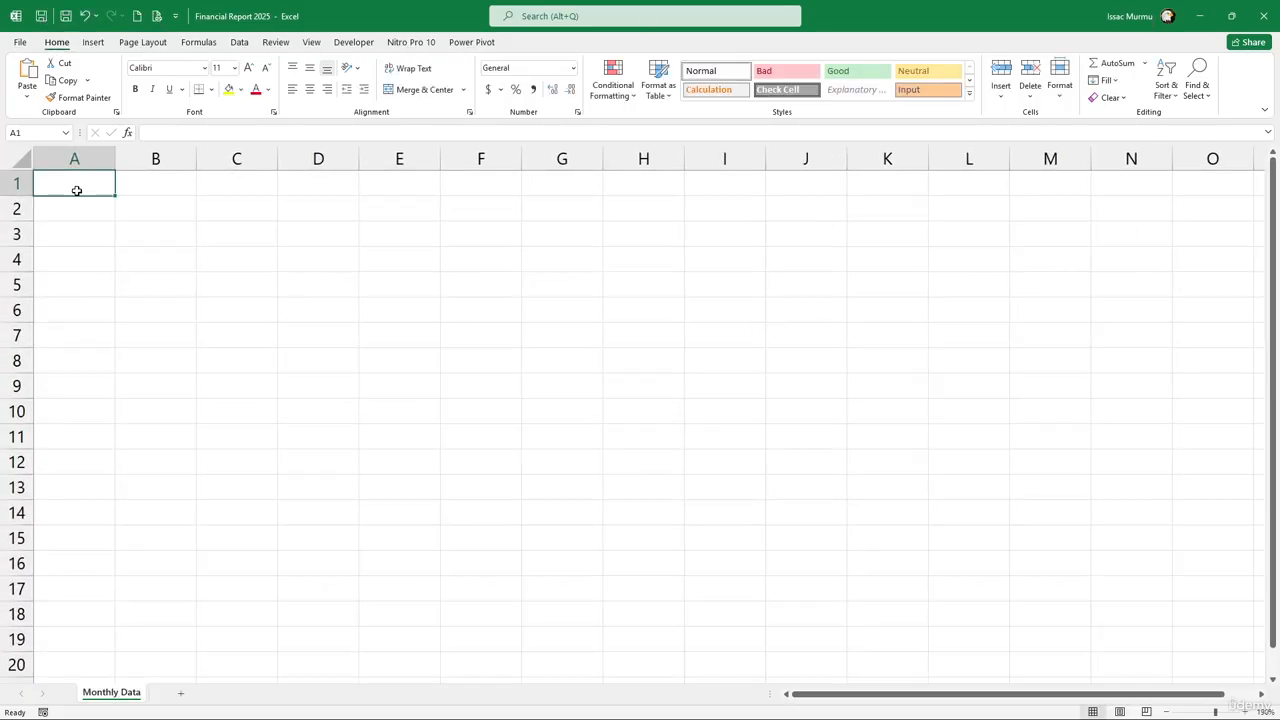
{"action": "type", "text": "Month"}
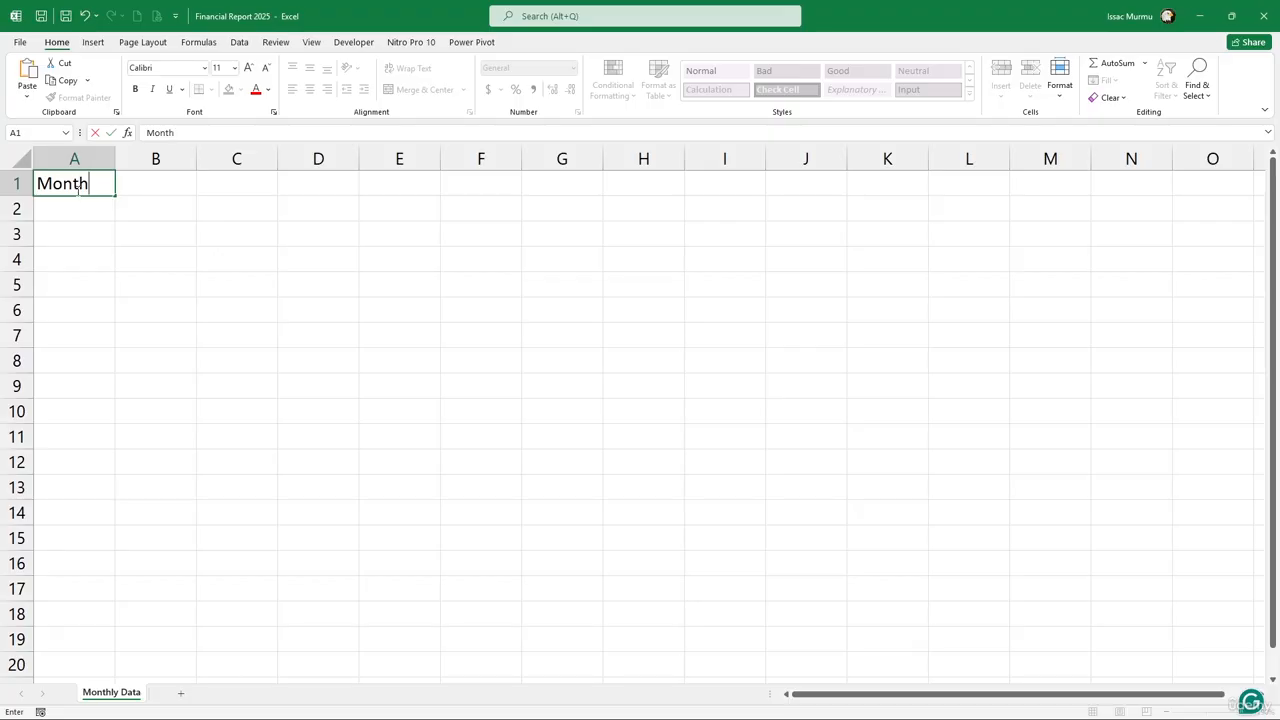
{"action": "key", "text": "Tab"}
{"action": "type", "text": "Re"}
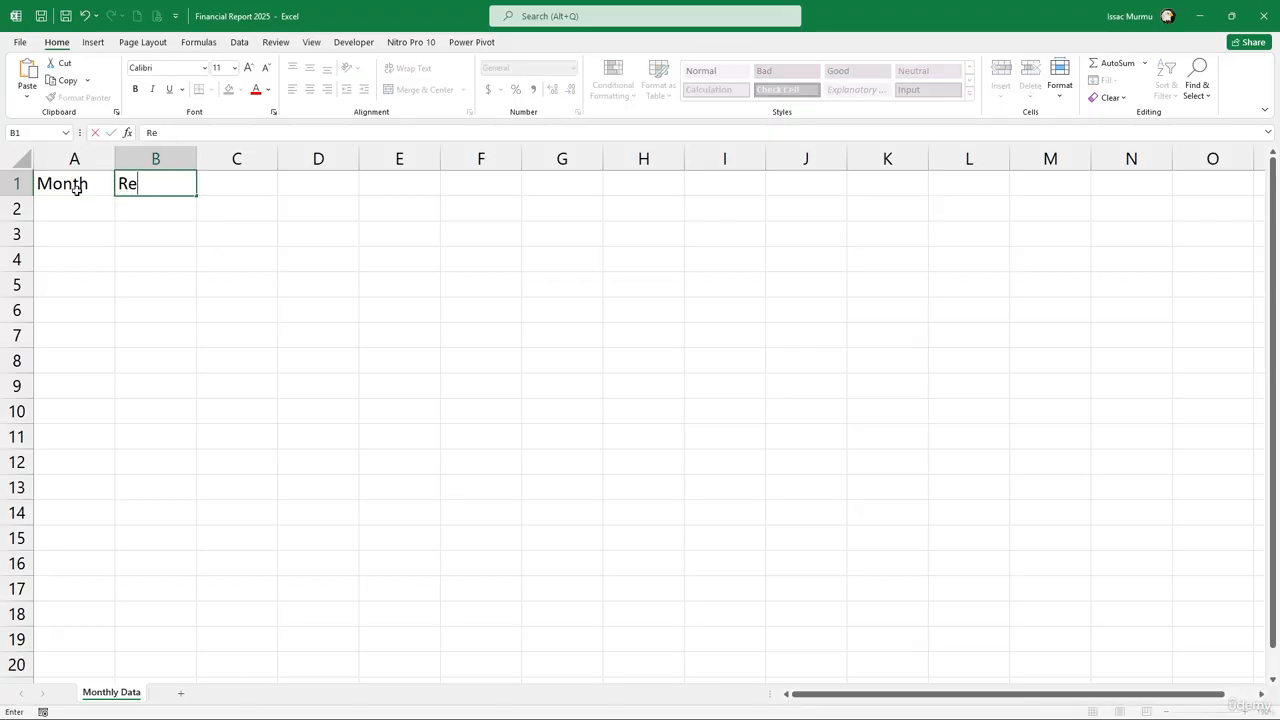
{"action": "type", "text": "venue"}
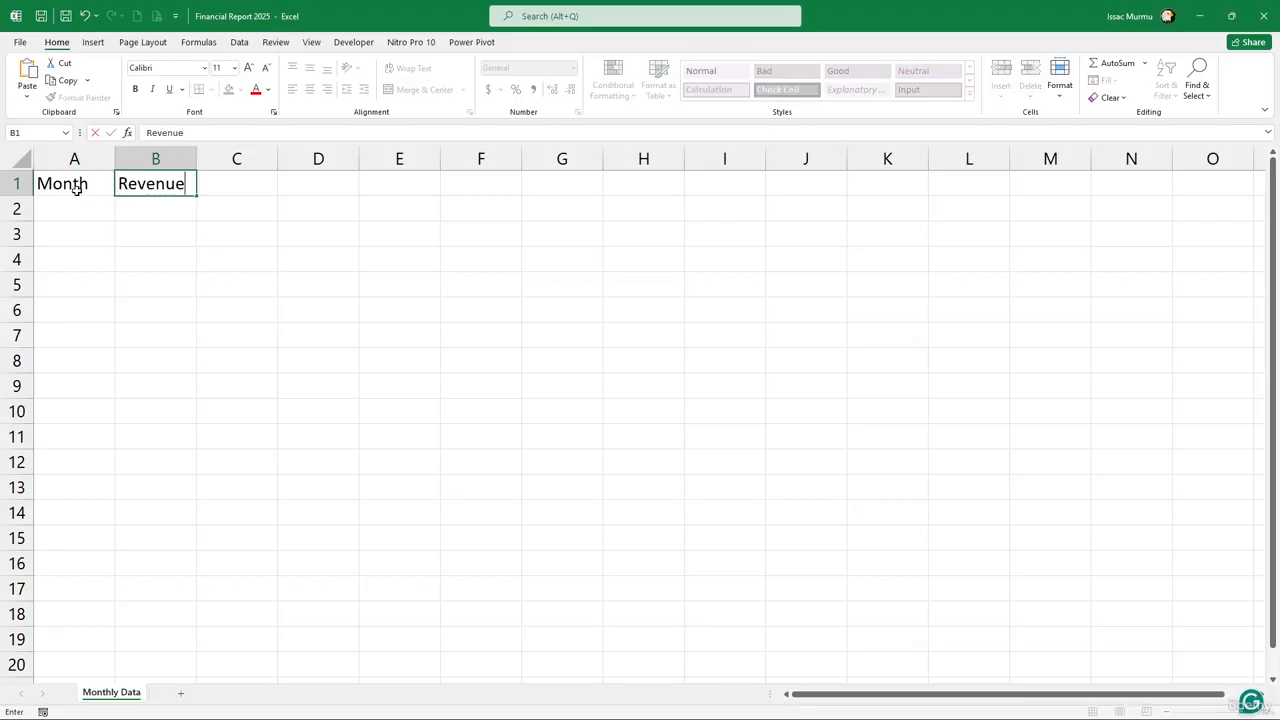
{"action": "key", "text": "Tab"}
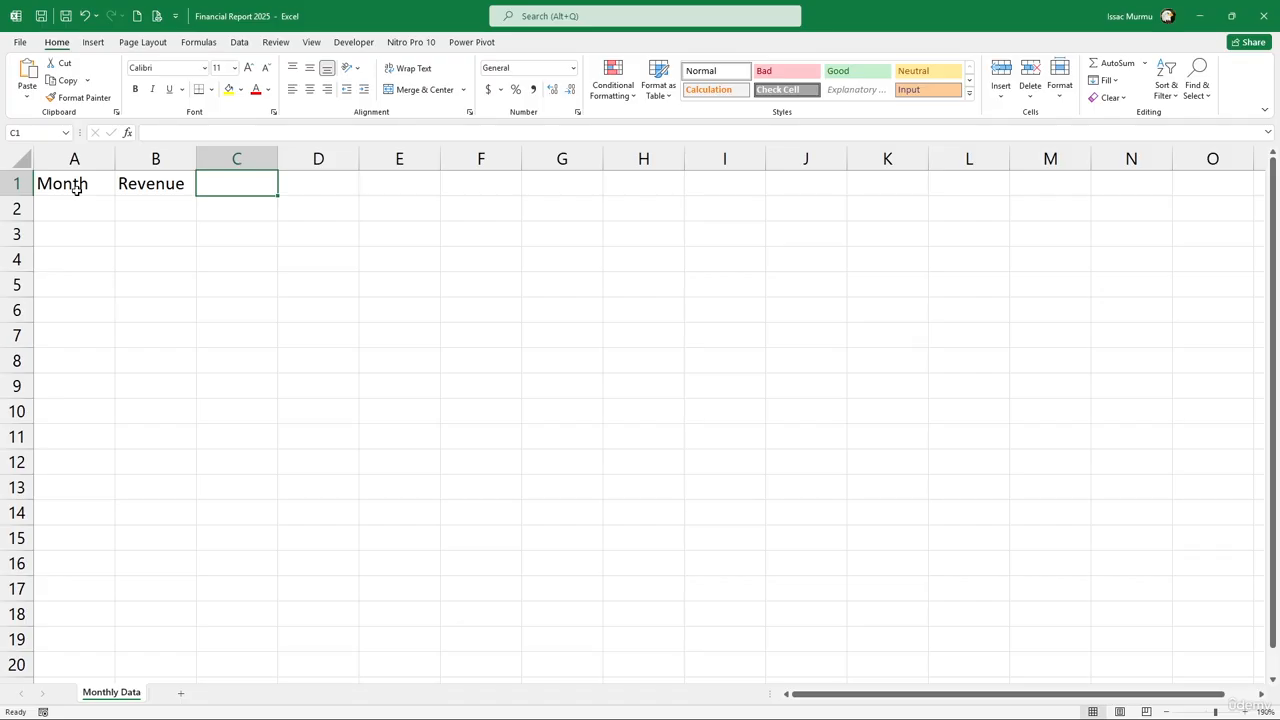
{"action": "type", "text": "Expe"}
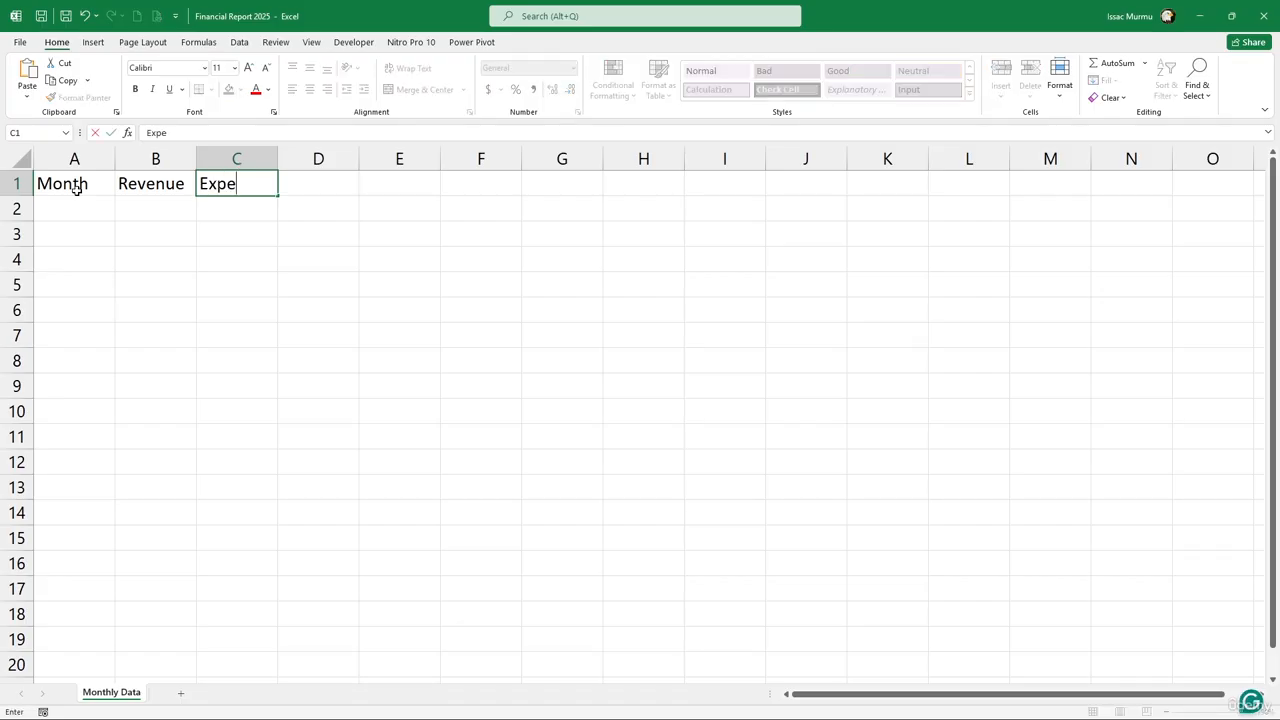
{"action": "type", "text": "nses"}
{"action": "key", "text": "Tab"}
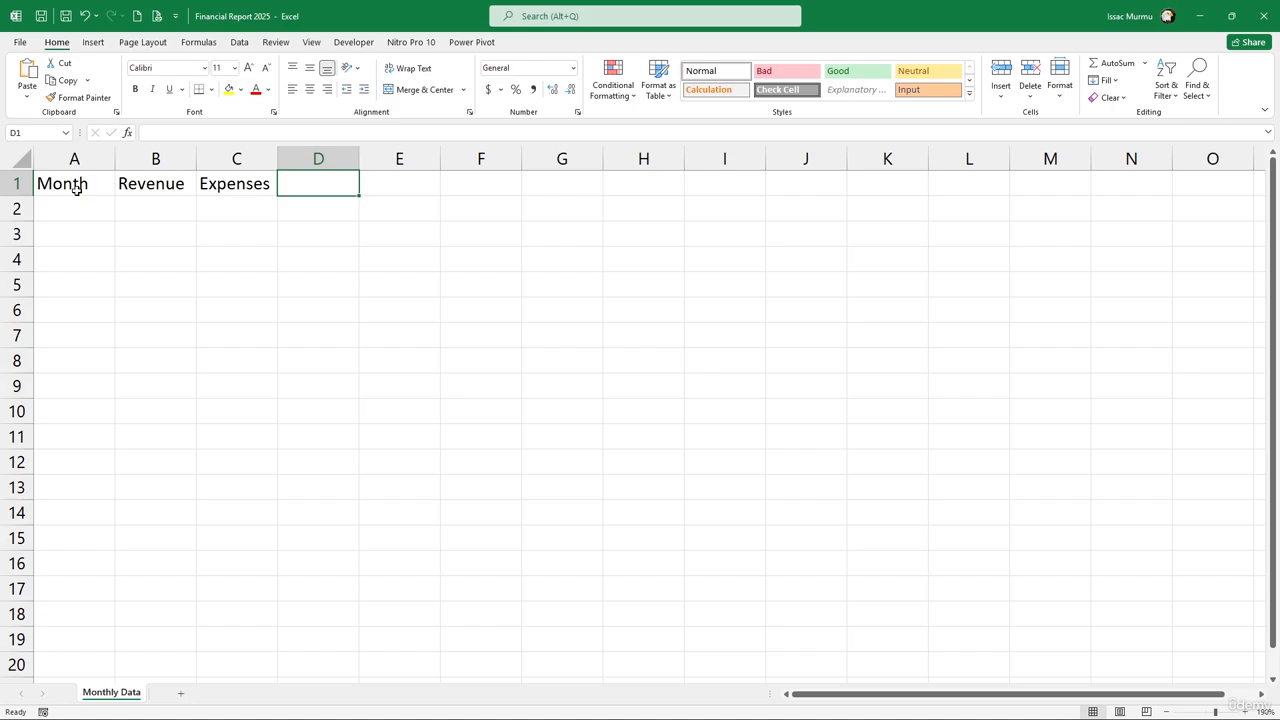
{"action": "type", "text": "Prof"}
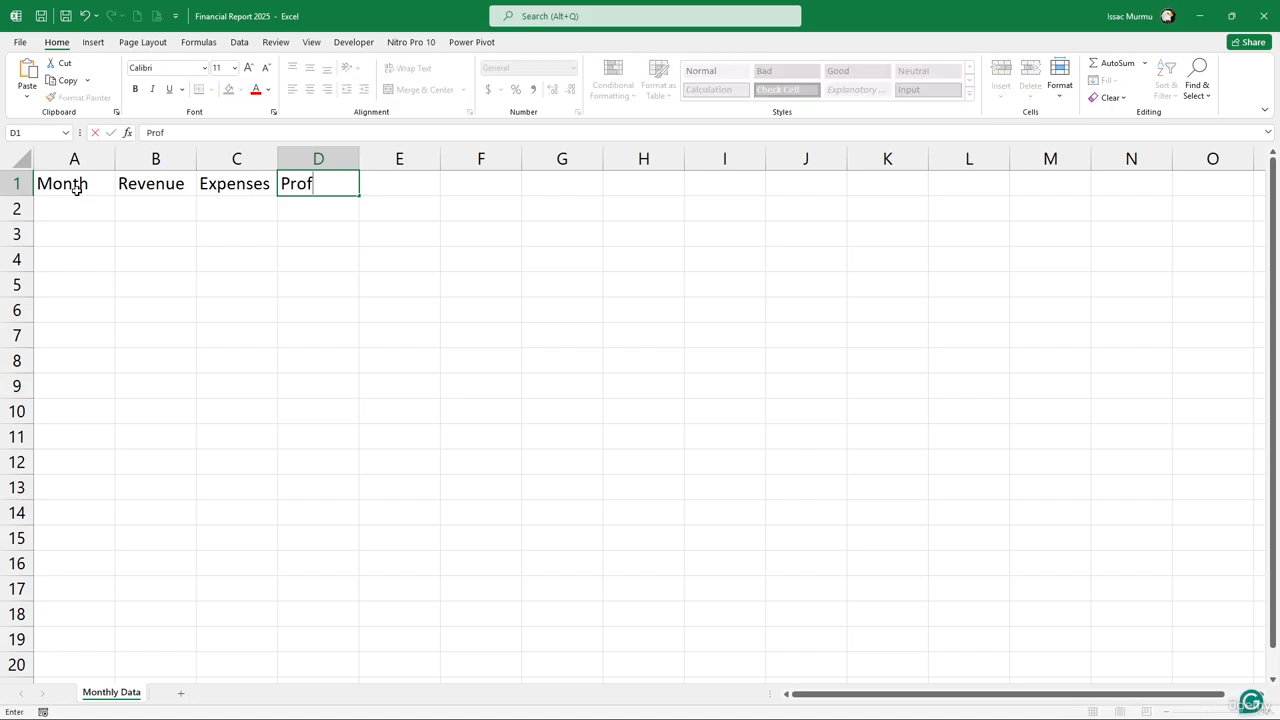
{"action": "type", "text": "it"}
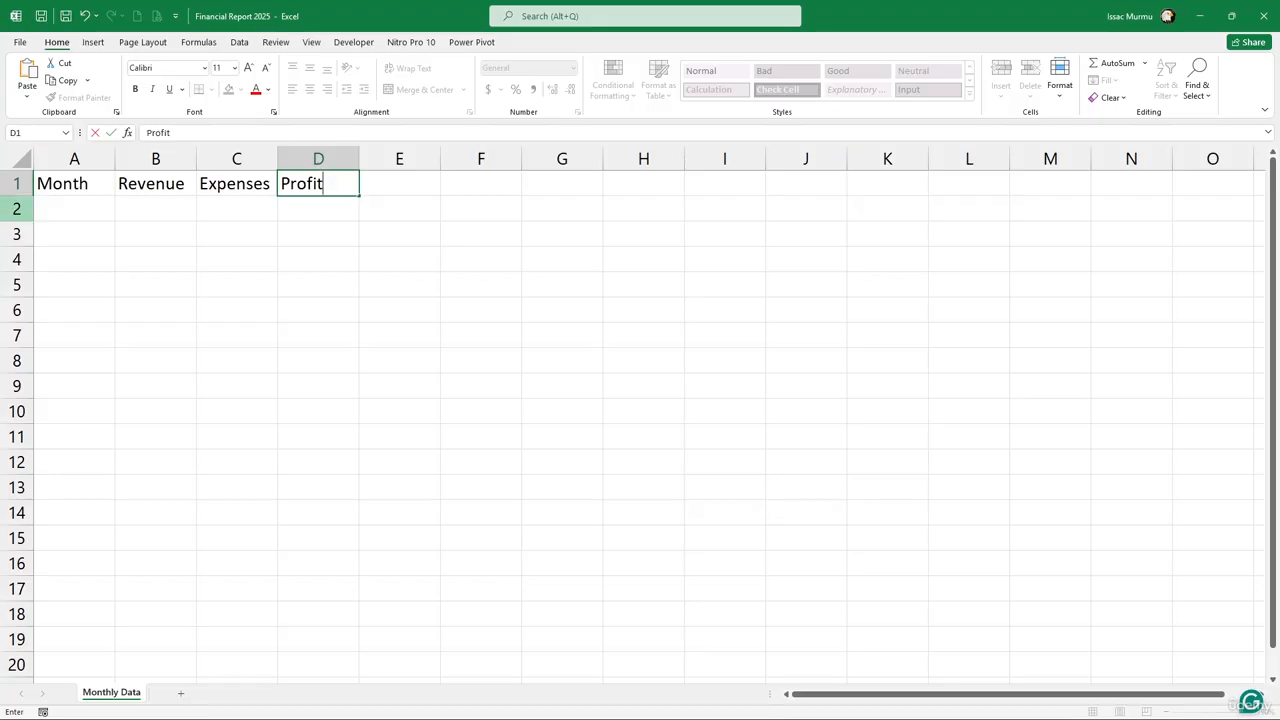
{"action": "left_click", "coordinate": [79, 217]}
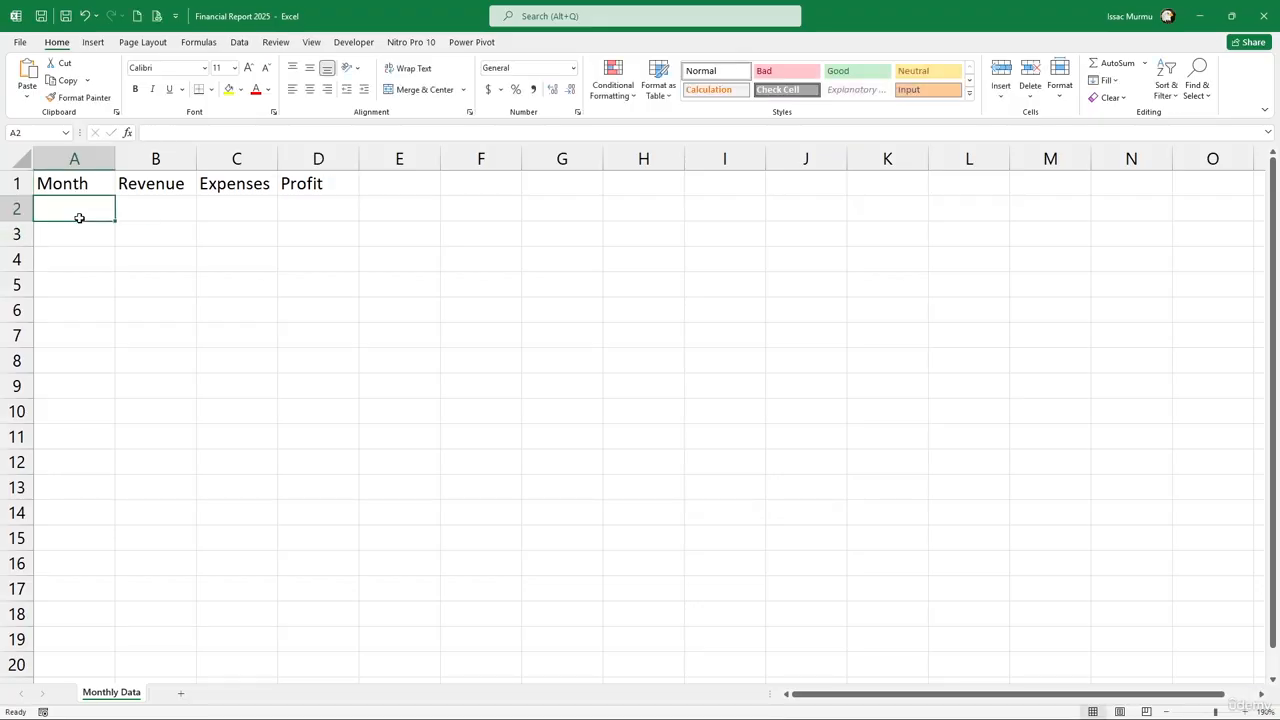
{"action": "type", "text": "Ja"}
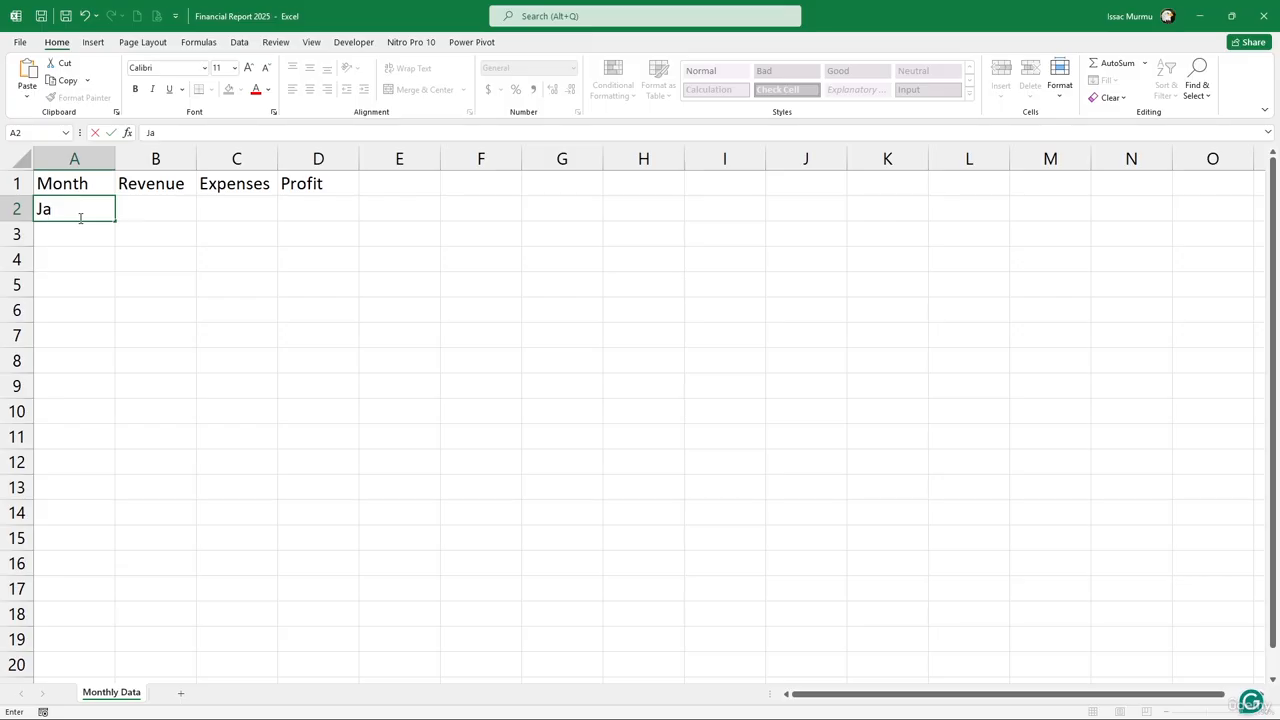
{"action": "type", "text": "nuary"}
Fill January through December into A2:A13, AutoFit column A, and select headers A1:D1
{"action": "key", "text": "Return"}
{"action": "left_click", "coordinate": [102, 209]}
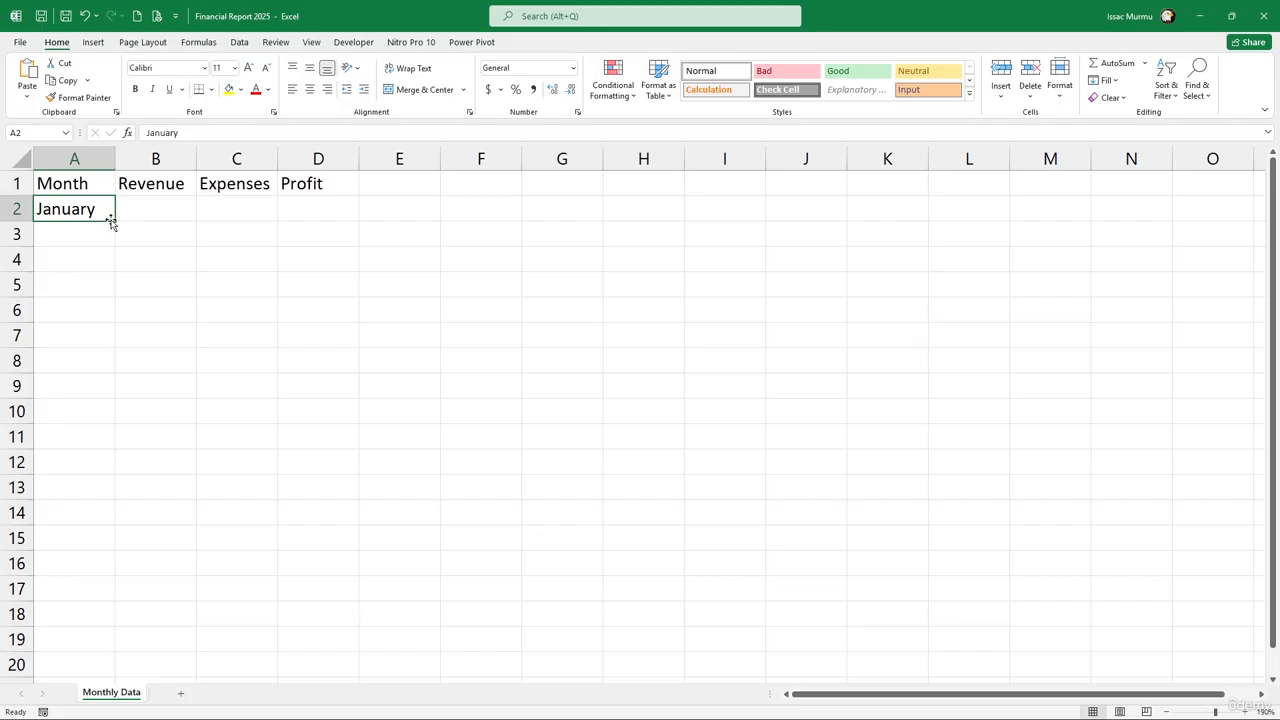
{"action": "left_click_drag", "start_coordinate": [115, 220], "coordinate": [120, 495]}
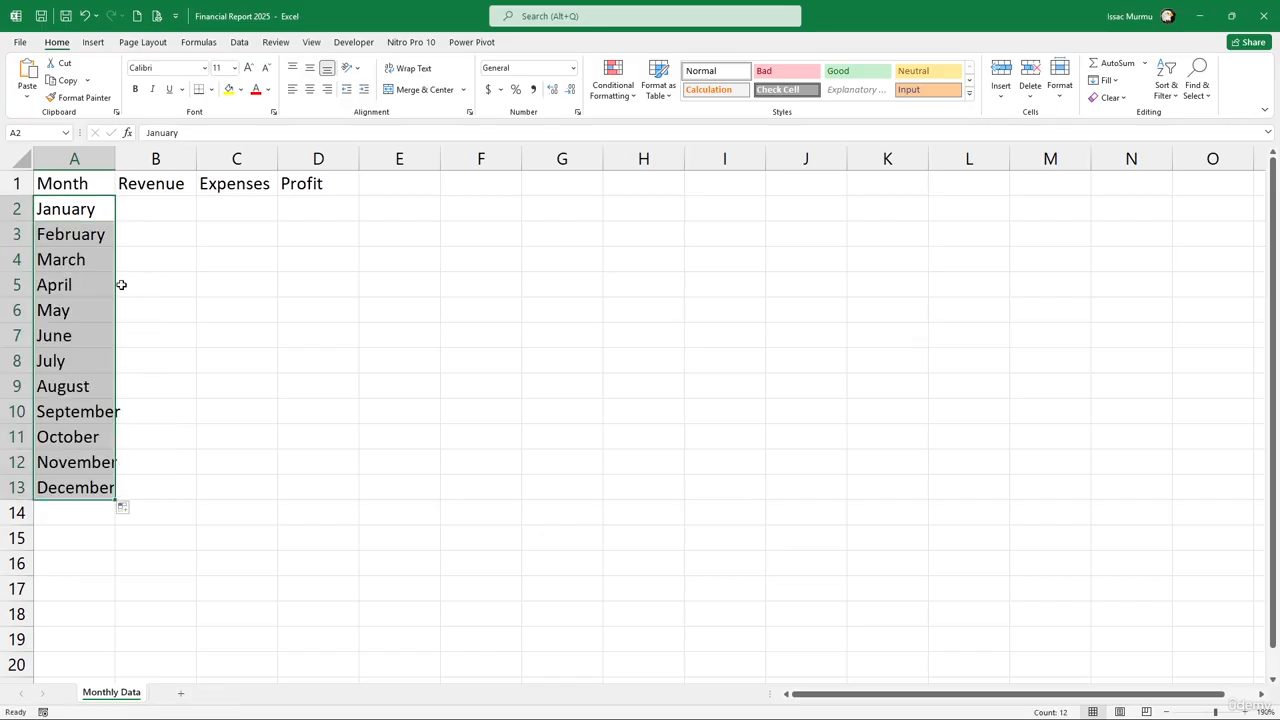
{"action": "double_click", "coordinate": [117, 155]}
{"action": "left_click", "coordinate": [326, 362]}
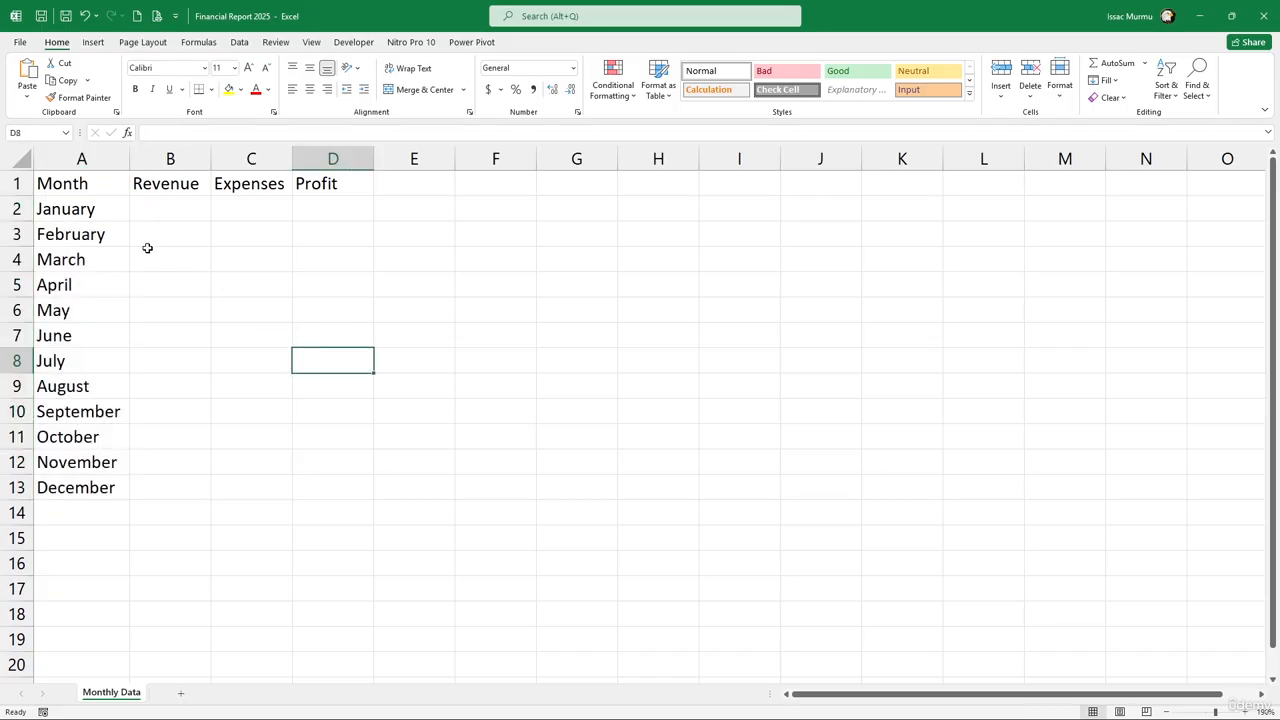
{"action": "left_click_drag", "start_coordinate": [60, 184], "coordinate": [308, 190]}
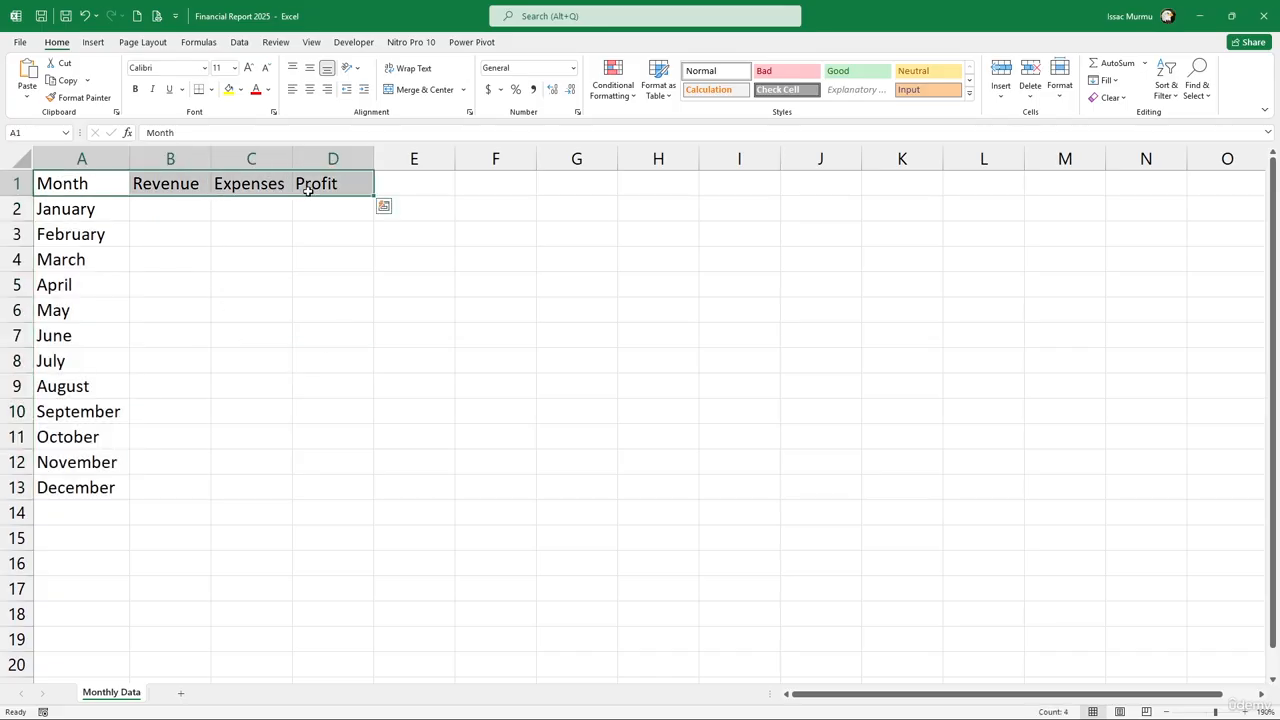
Make the A1:D1 headers bold at font size 12
{"action": "left_click", "coordinate": [136, 90]}
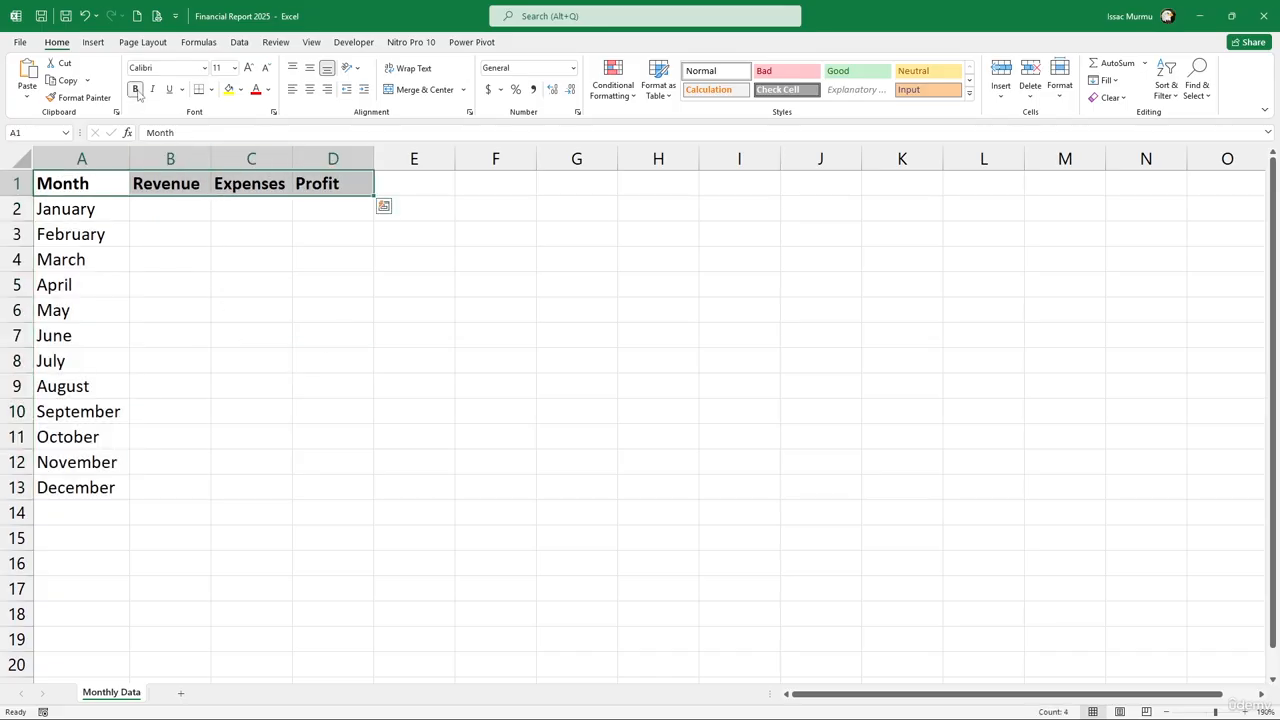
{"action": "left_click", "coordinate": [235, 68]}
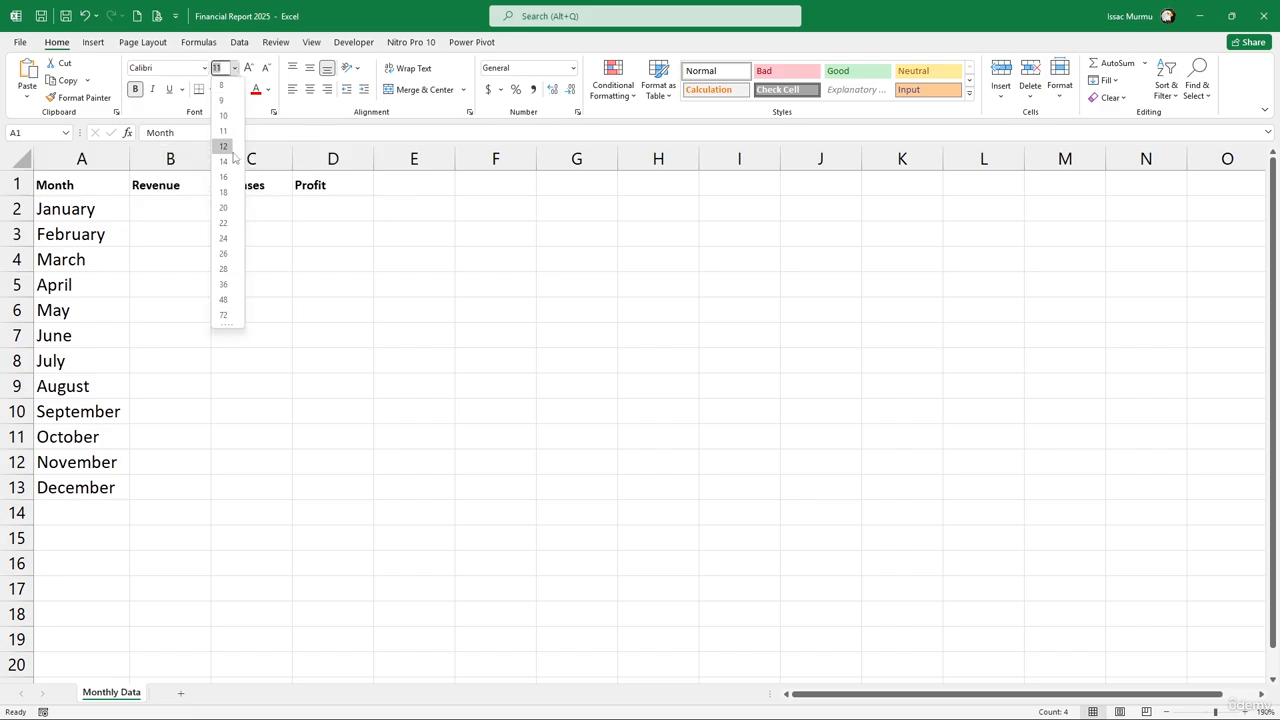
{"action": "left_click", "coordinate": [229, 149]}
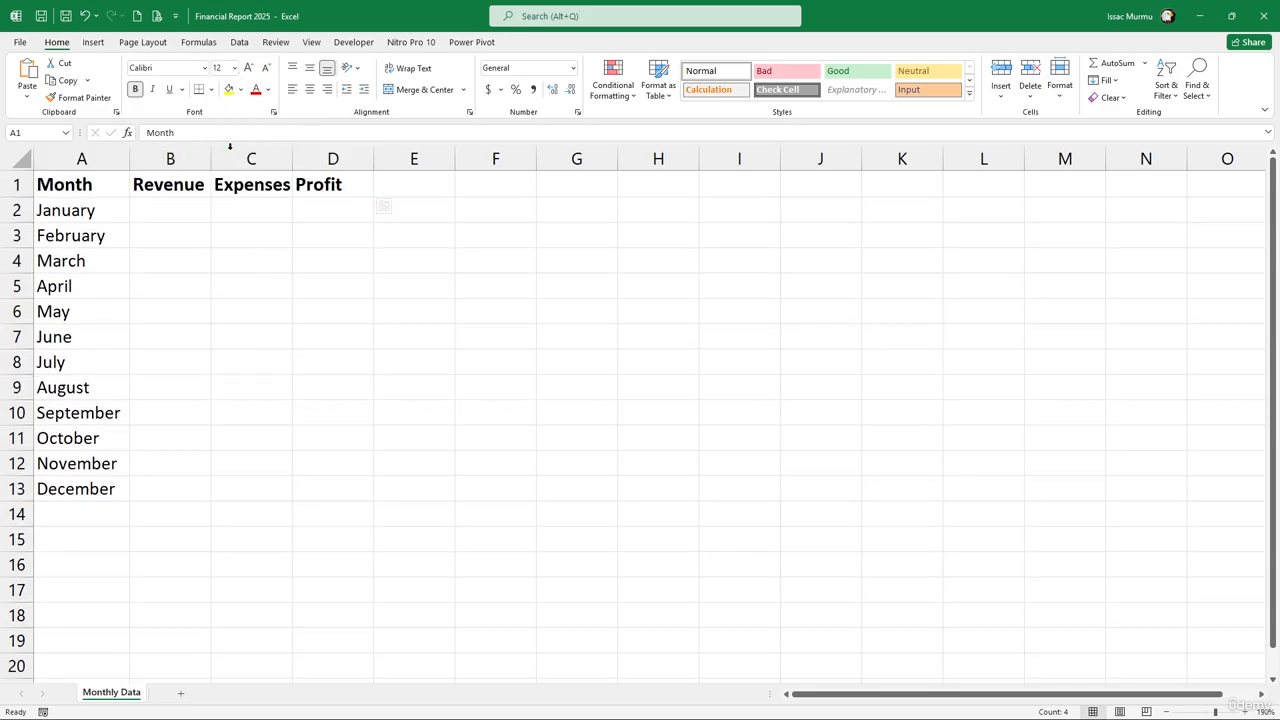
{"action": "left_click", "coordinate": [145, 215]}
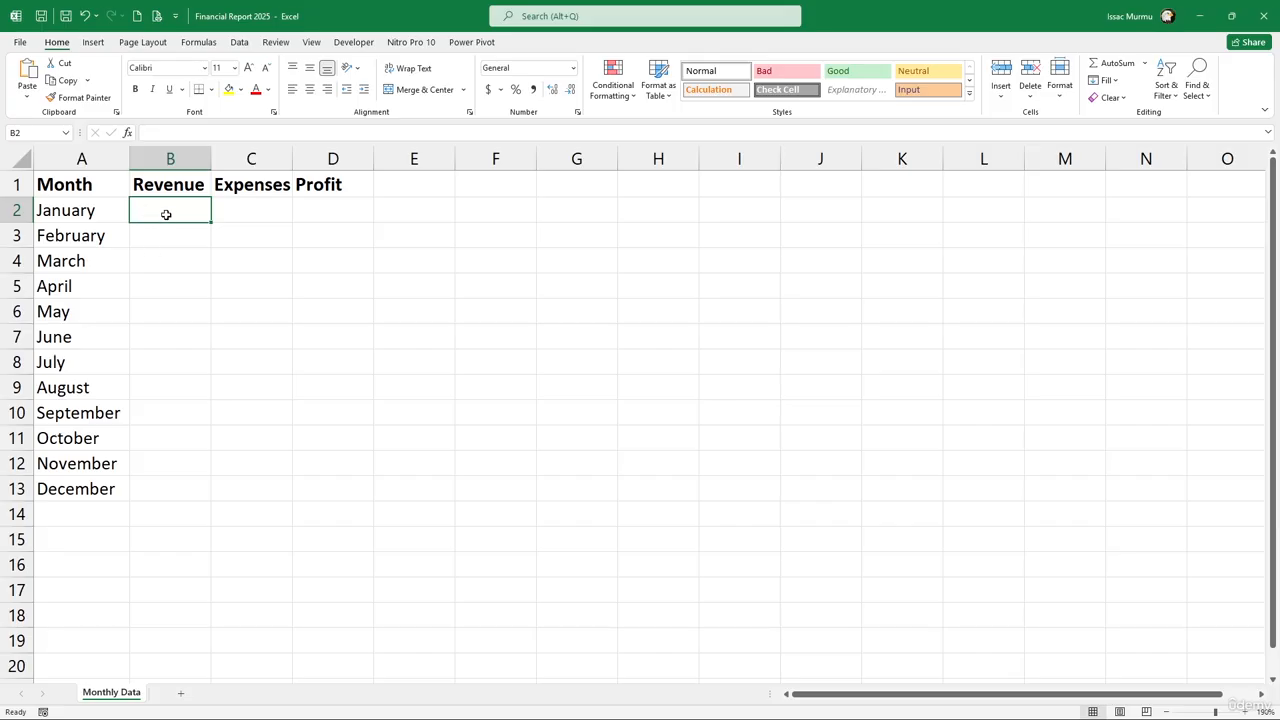
Enter revenue 1200, 14500 and 13000 for January through March in column B
{"action": "type", "text": "1200"}
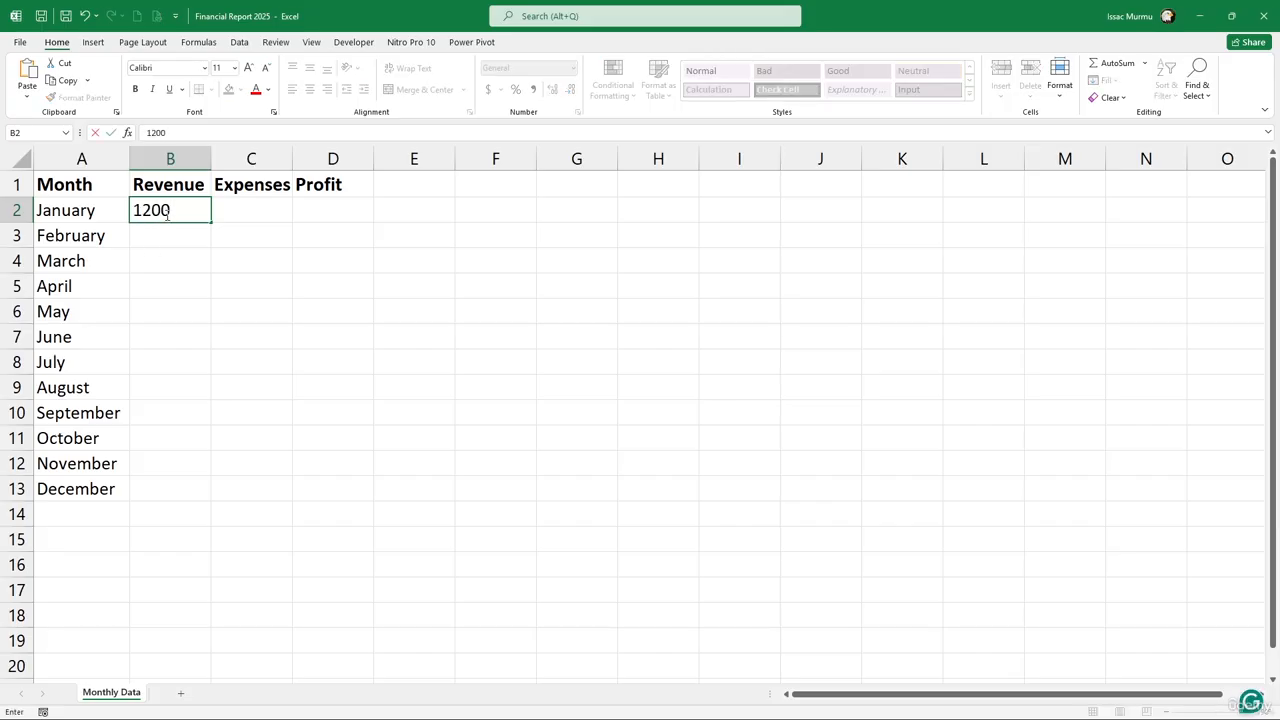
{"action": "key", "text": "Return"}
{"action": "type", "text": "14"}
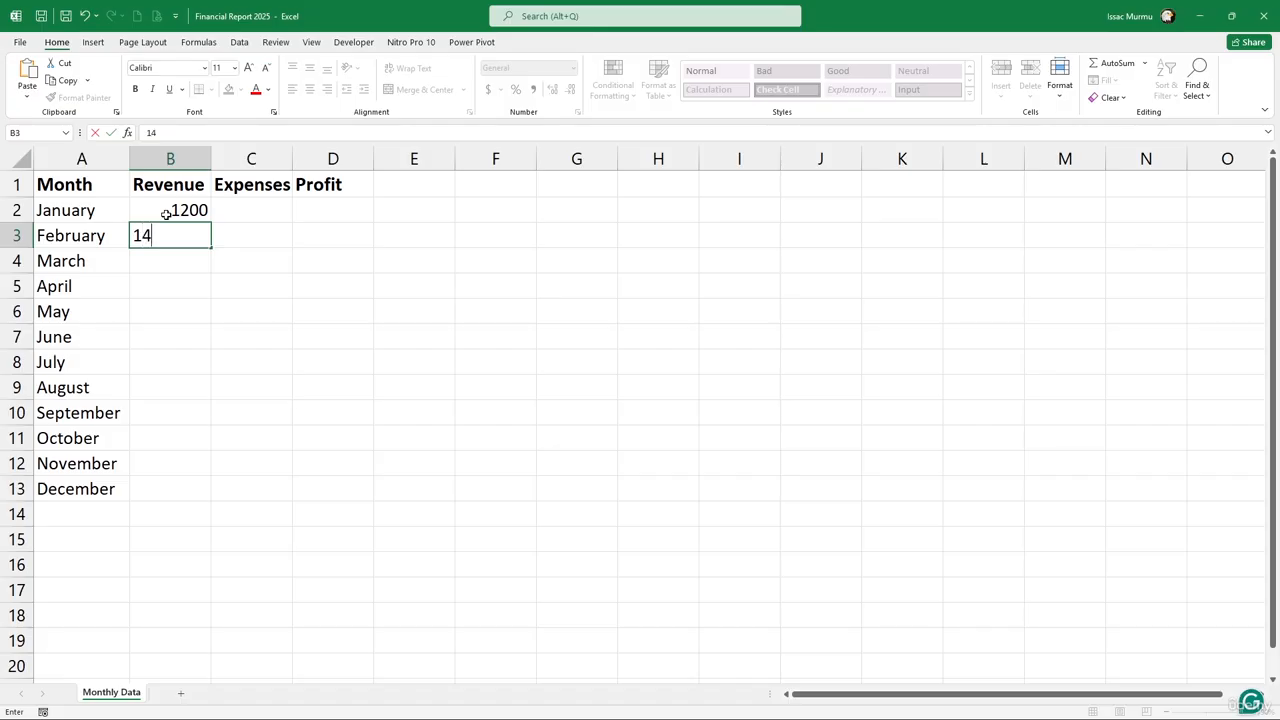
{"action": "type", "text": "500"}
{"action": "key", "text": "Return"}
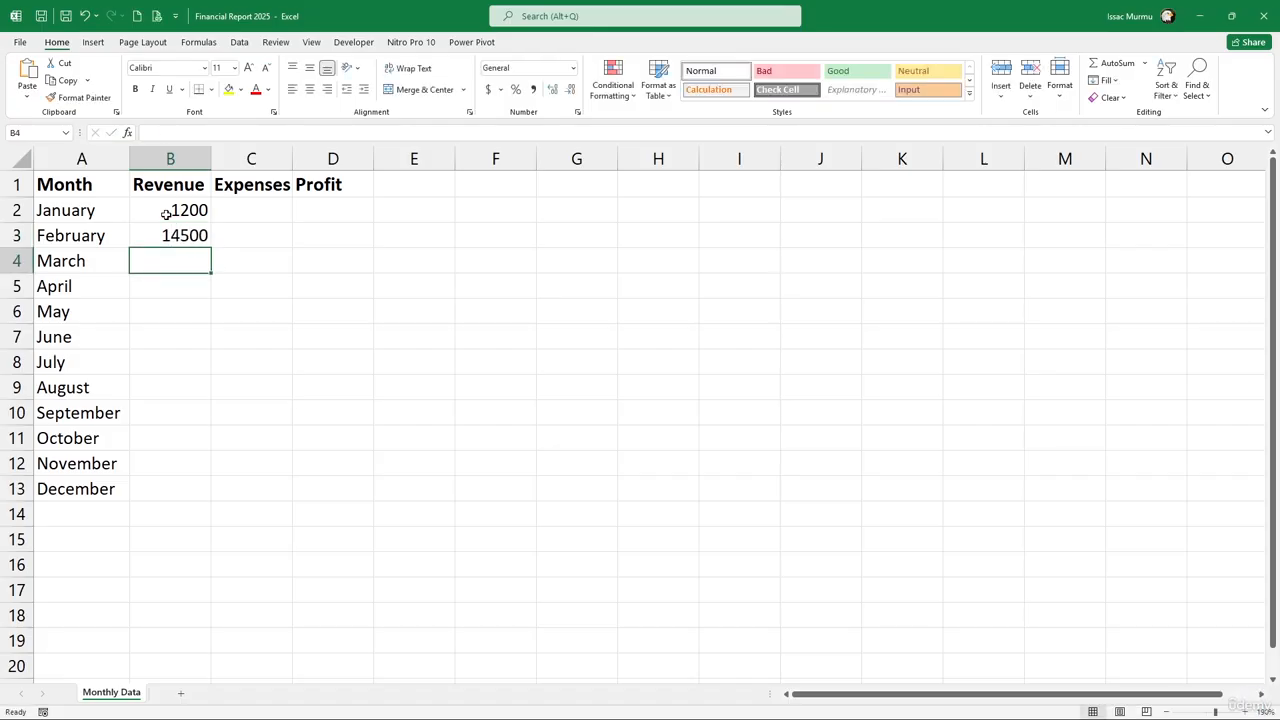
{"action": "type", "text": "1300"}
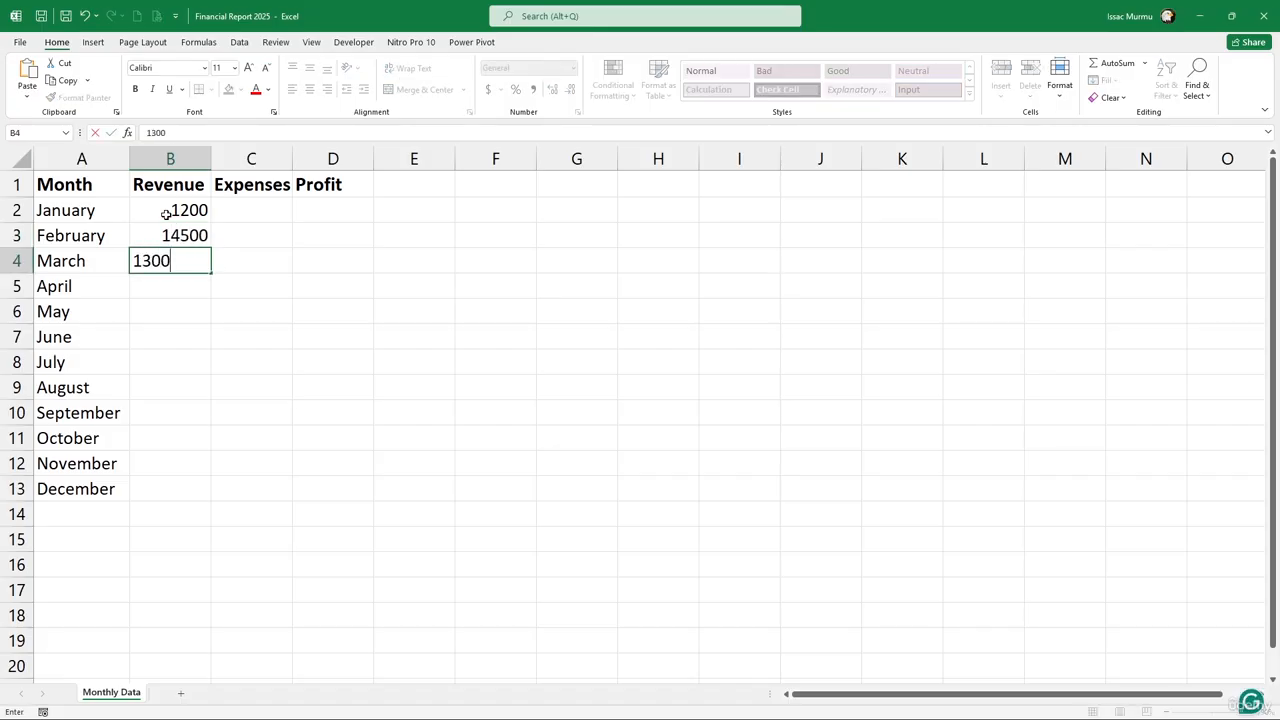
{"action": "type", "text": "0"}
{"action": "key", "text": "Tab"}
{"action": "key", "text": "Up"}
{"action": "key", "text": "Up"}
{"action": "key", "text": "Up"}
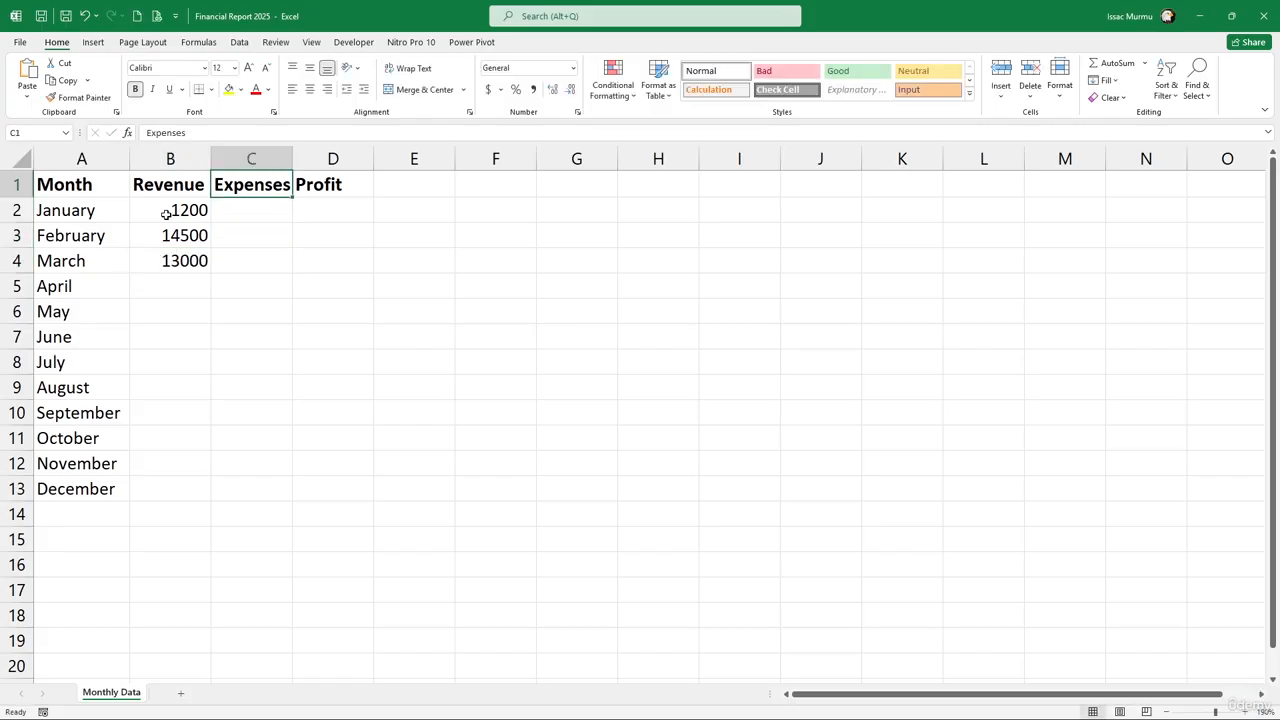
{"action": "key", "text": "Down"}
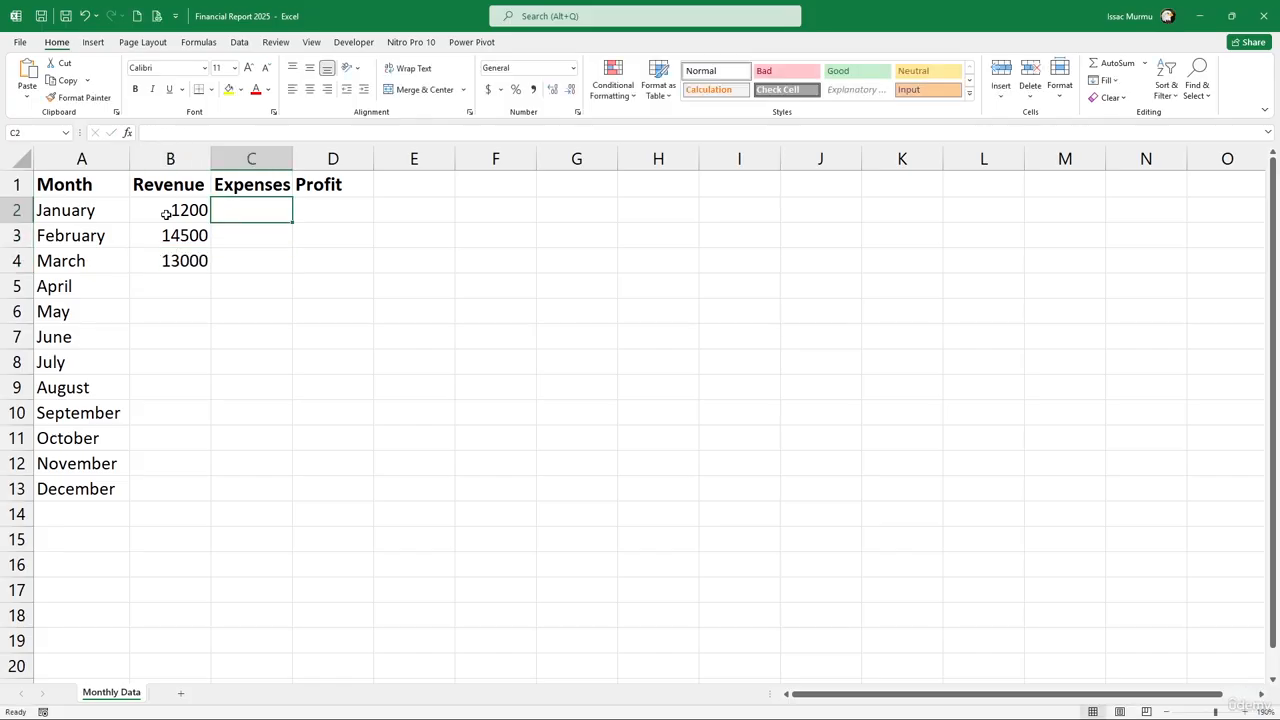
Enter expenses 7500, 8200 and 7900 for January through March in column C
{"action": "type", "text": "7500"}
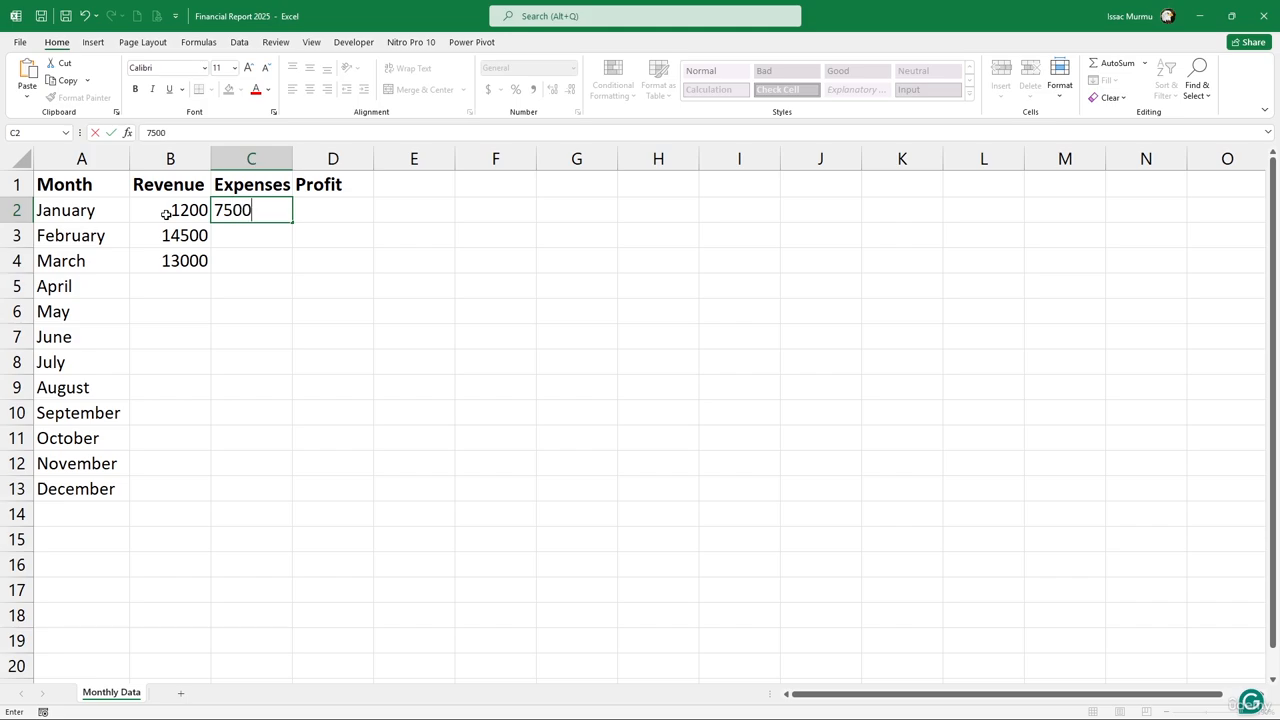
{"action": "key", "text": "Return"}
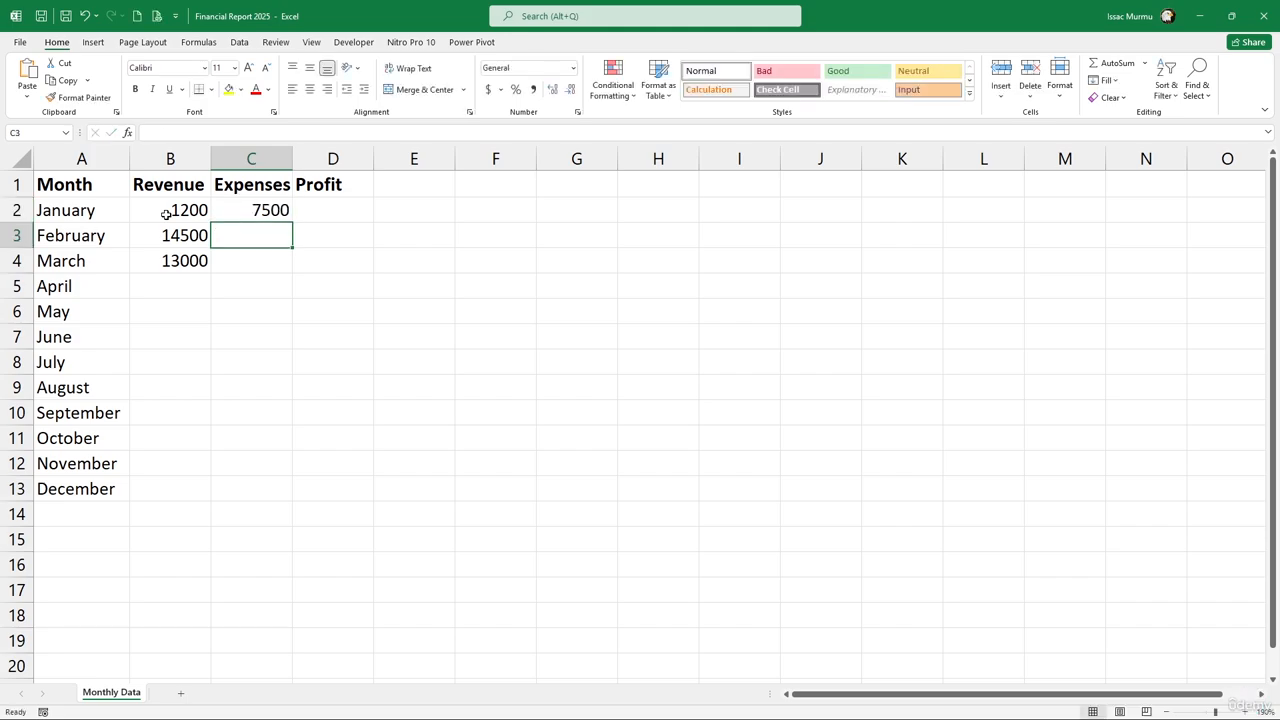
{"action": "type", "text": "8"}
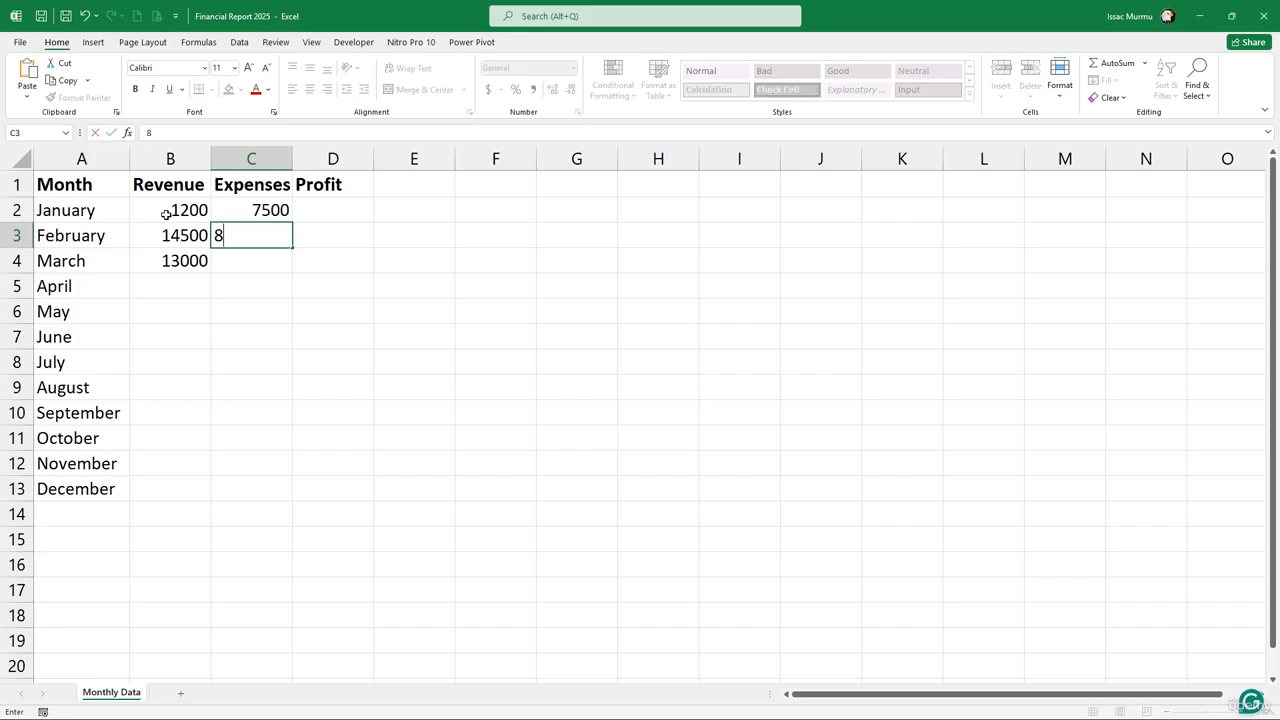
{"action": "type", "text": "200"}
{"action": "key", "text": "Return"}
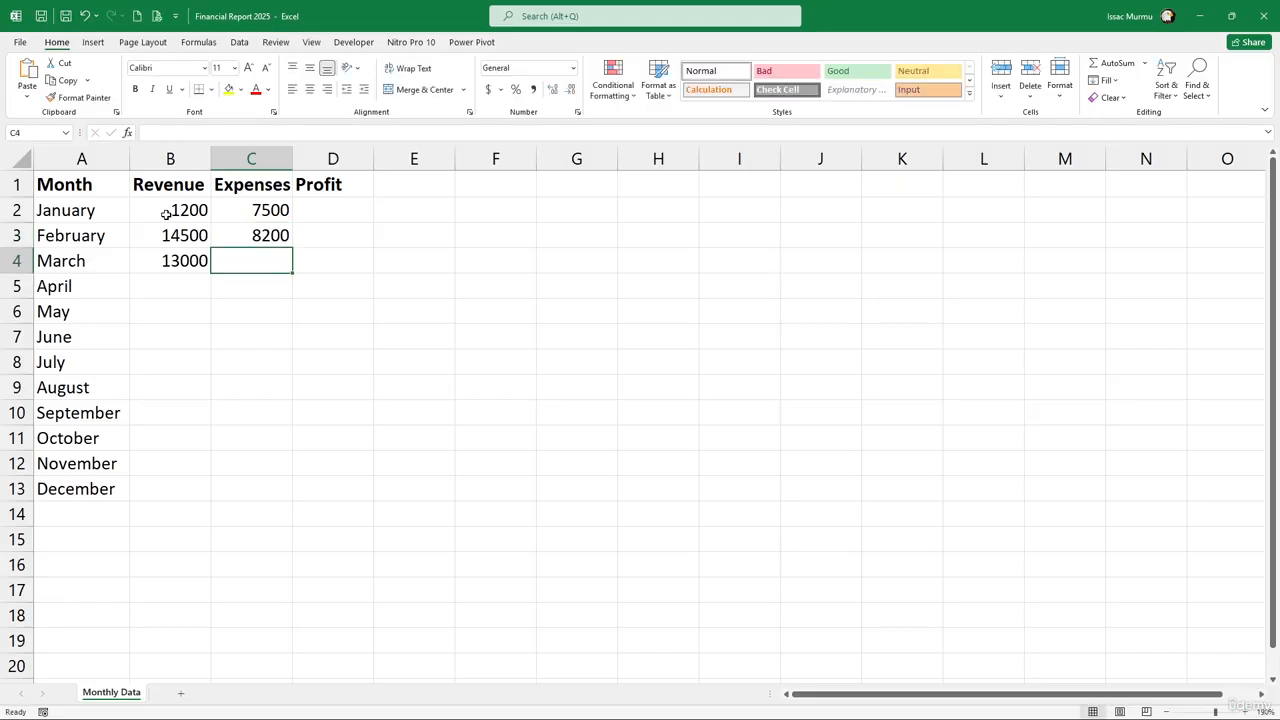
{"action": "type", "text": "7900"}
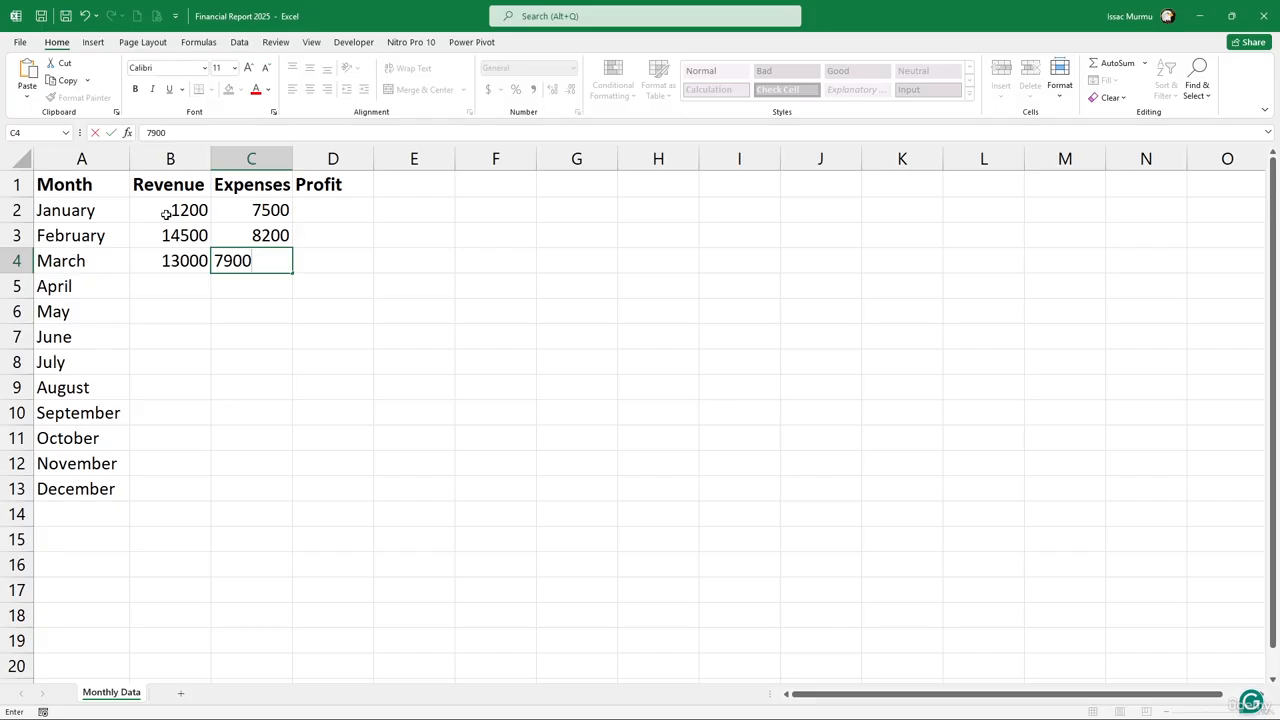
{"action": "key", "text": "Tab"}
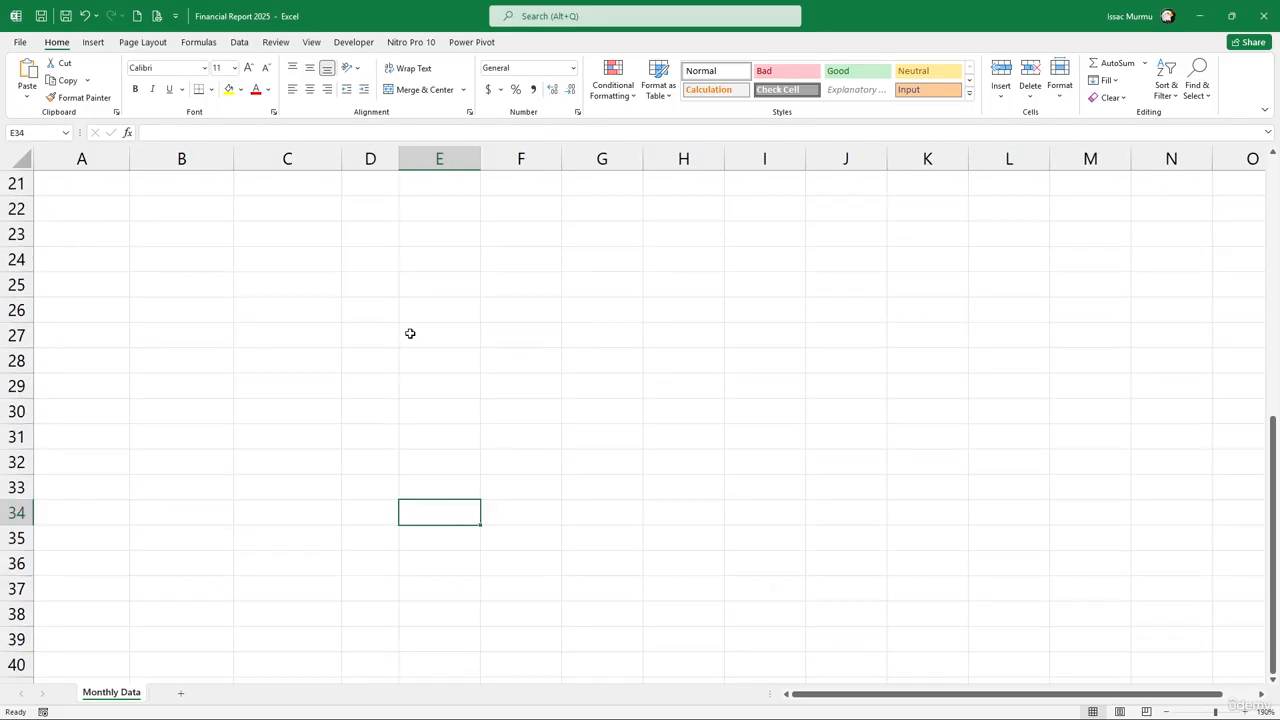
{"action": "scroll", "coordinate": [409, 334], "scroll_direction": "up", "scroll_amount": 7}
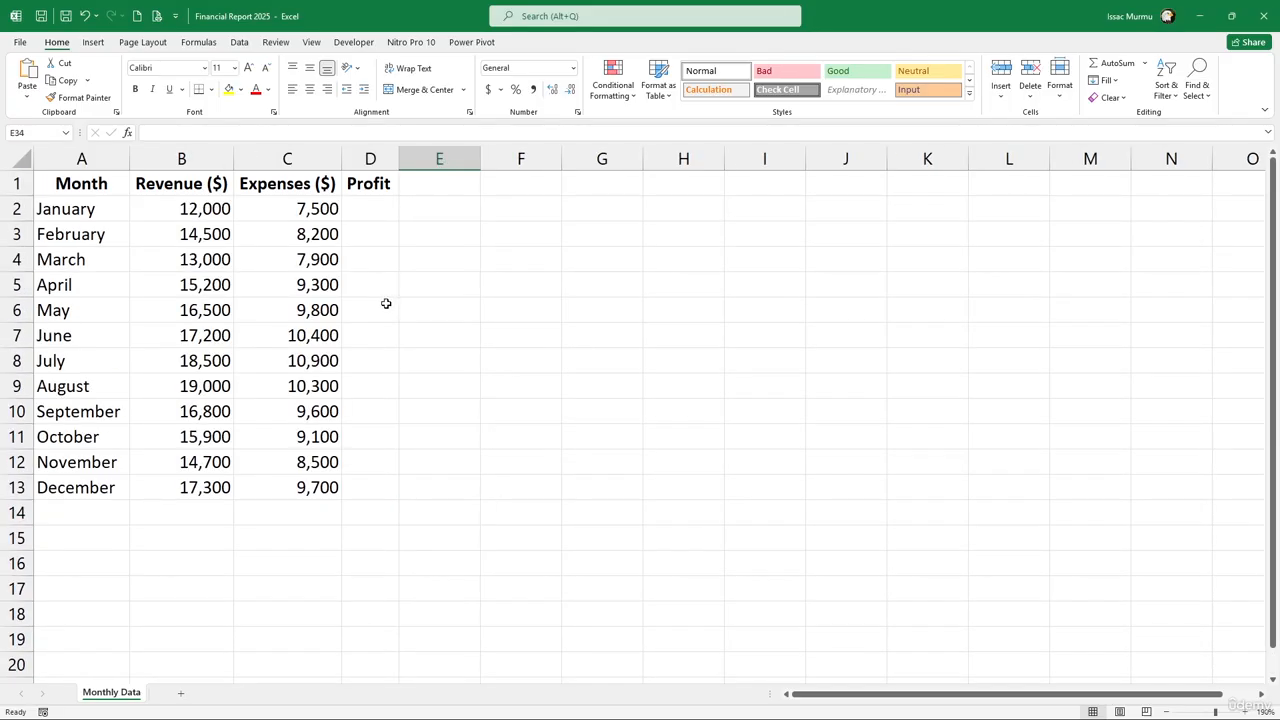
{"action": "scroll", "coordinate": [218, 212], "scroll_direction": "up", "scroll_amount": 2}
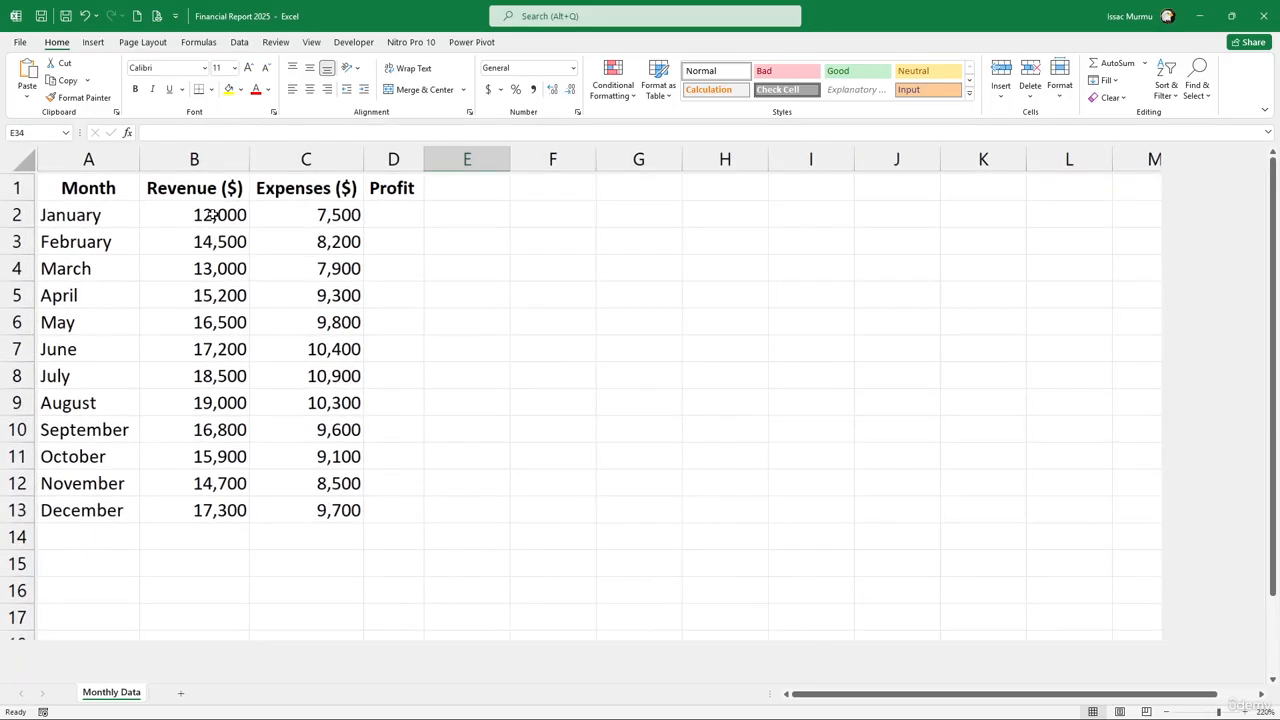
{"action": "key", "text": "alt"}
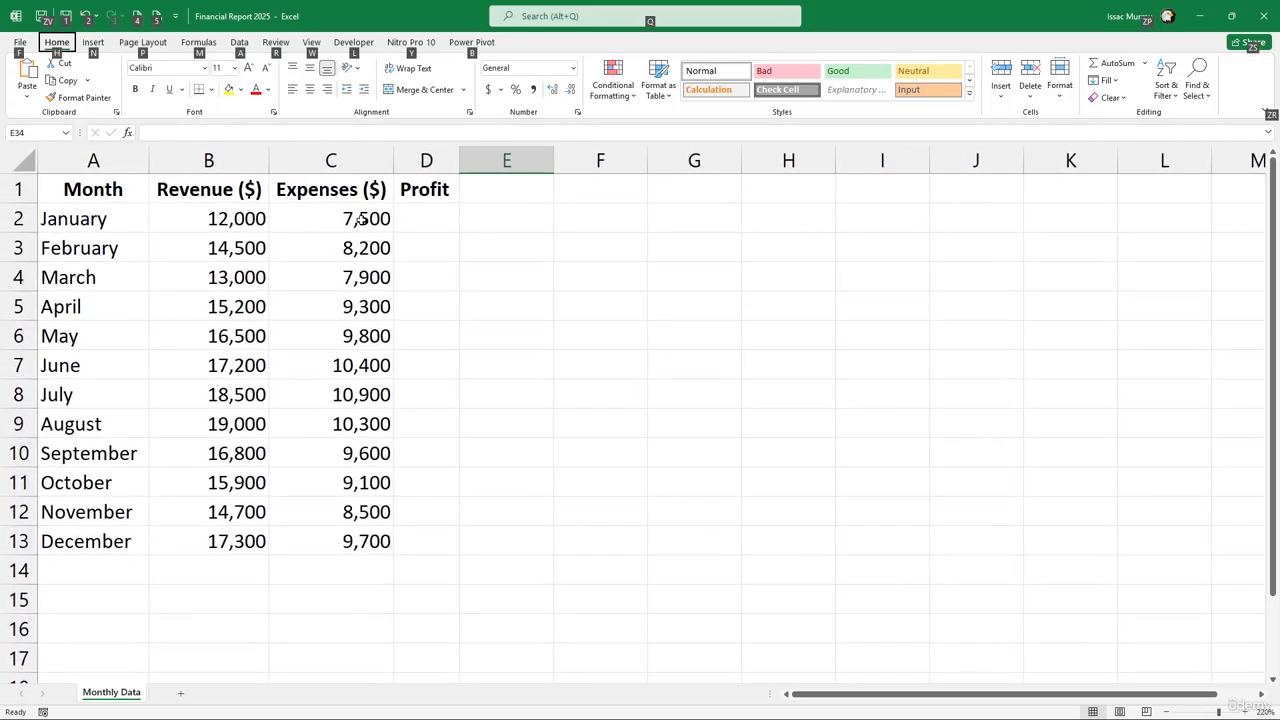
Enter =B2-C2 in D2 so January's profit shows 4,500
{"action": "left_click", "coordinate": [413, 217]}
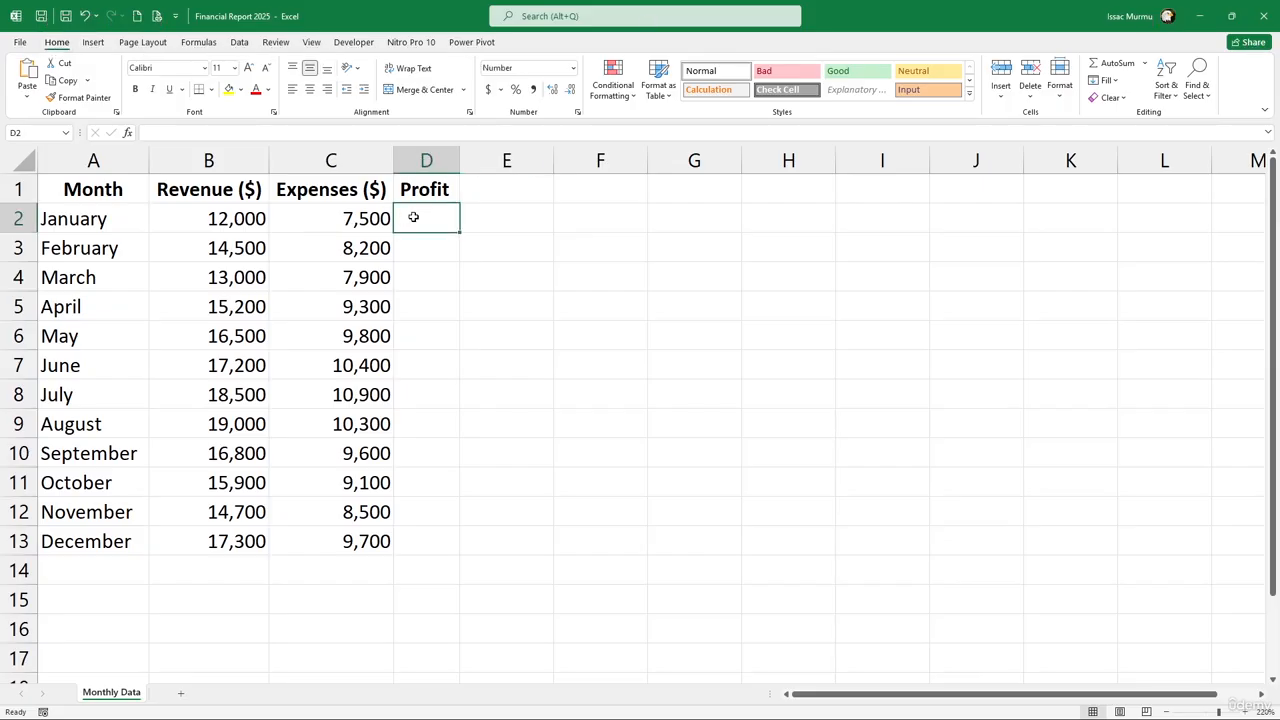
{"action": "type", "text": "="}
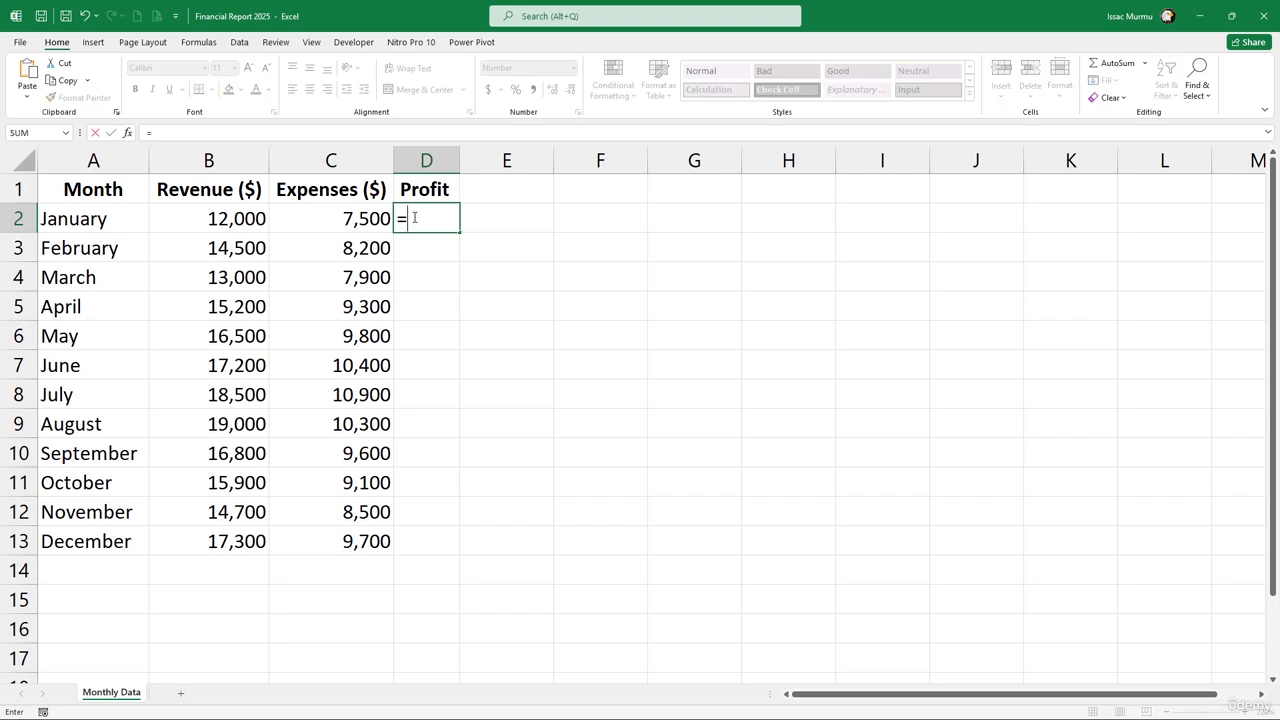
{"action": "left_click", "coordinate": [238, 228]}
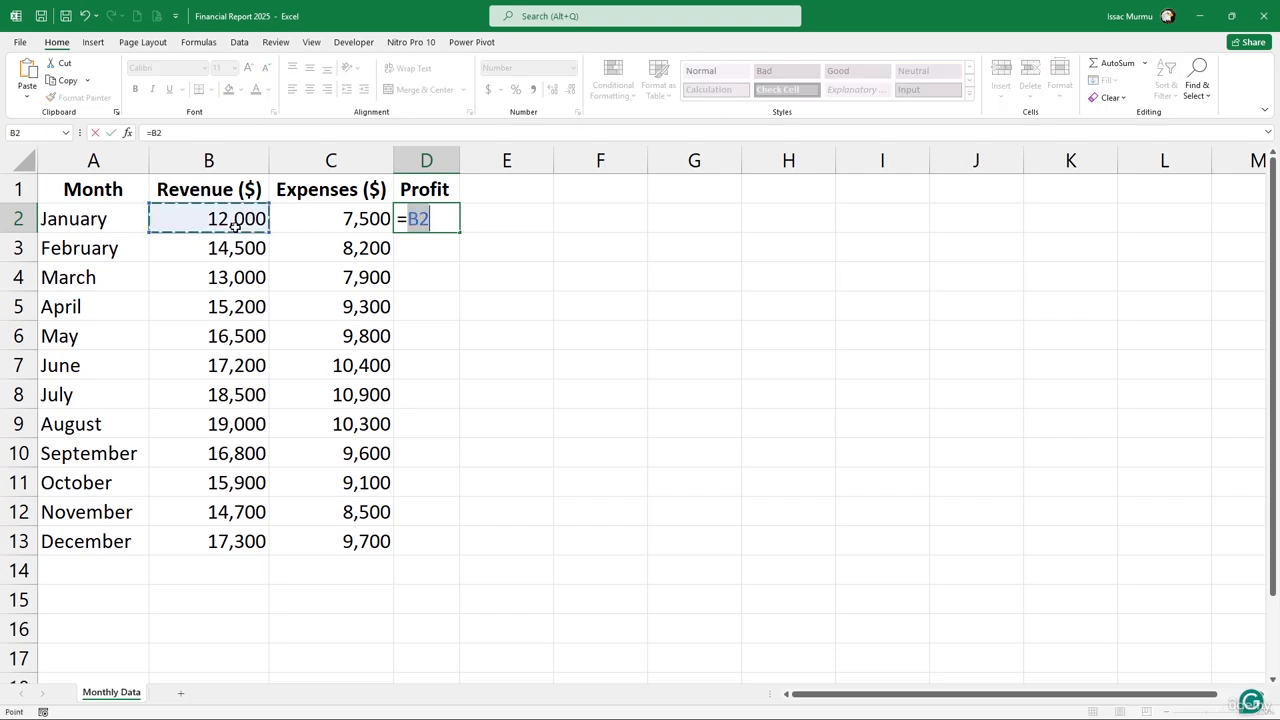
{"action": "type", "text": "-"}
{"action": "left_click", "coordinate": [337, 219]}
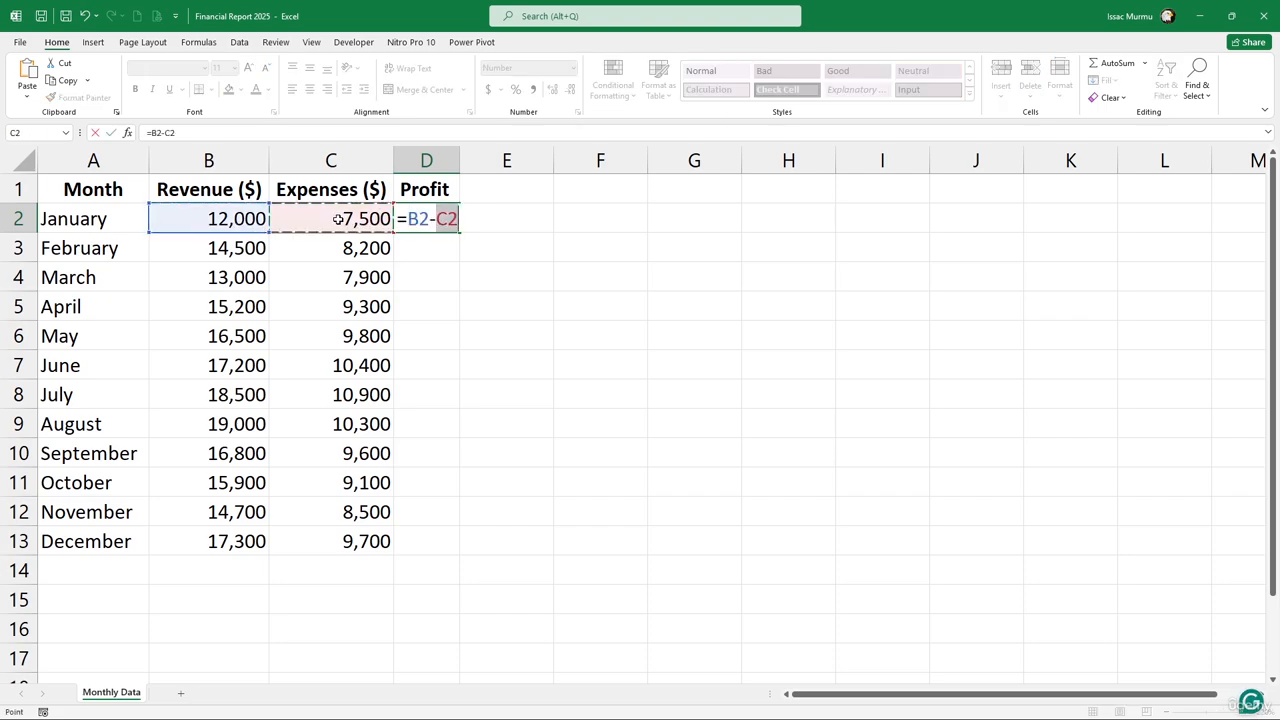
{"action": "key", "text": "Return"}
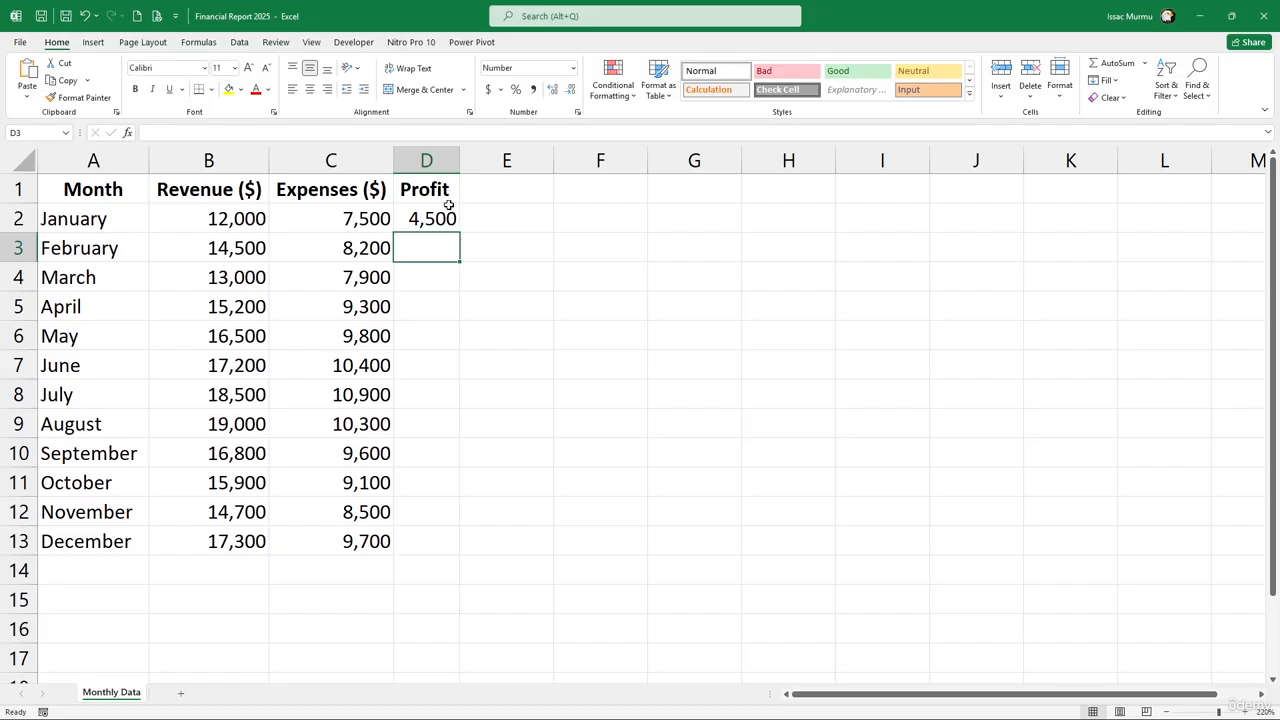
Copy the D2 profit formula down through D13 for December
{"action": "left_click", "coordinate": [449, 216]}
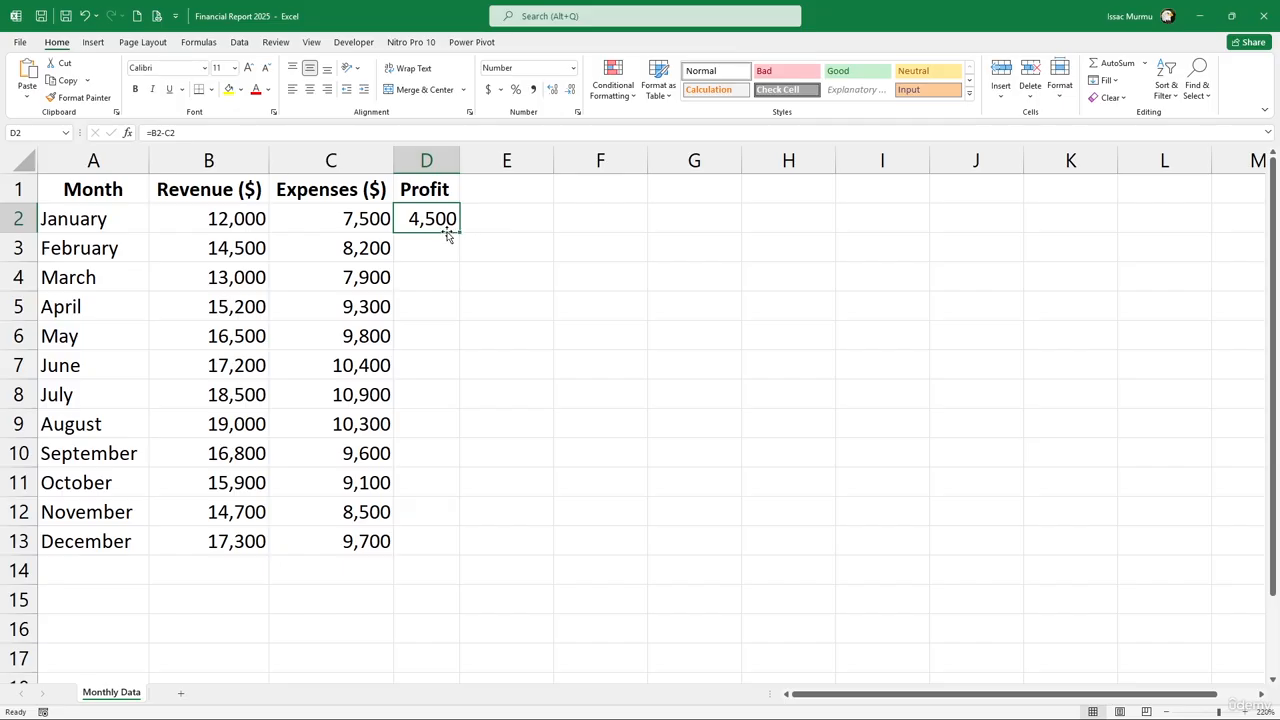
{"action": "left_click_drag", "start_coordinate": [458, 232], "coordinate": [436, 549]}
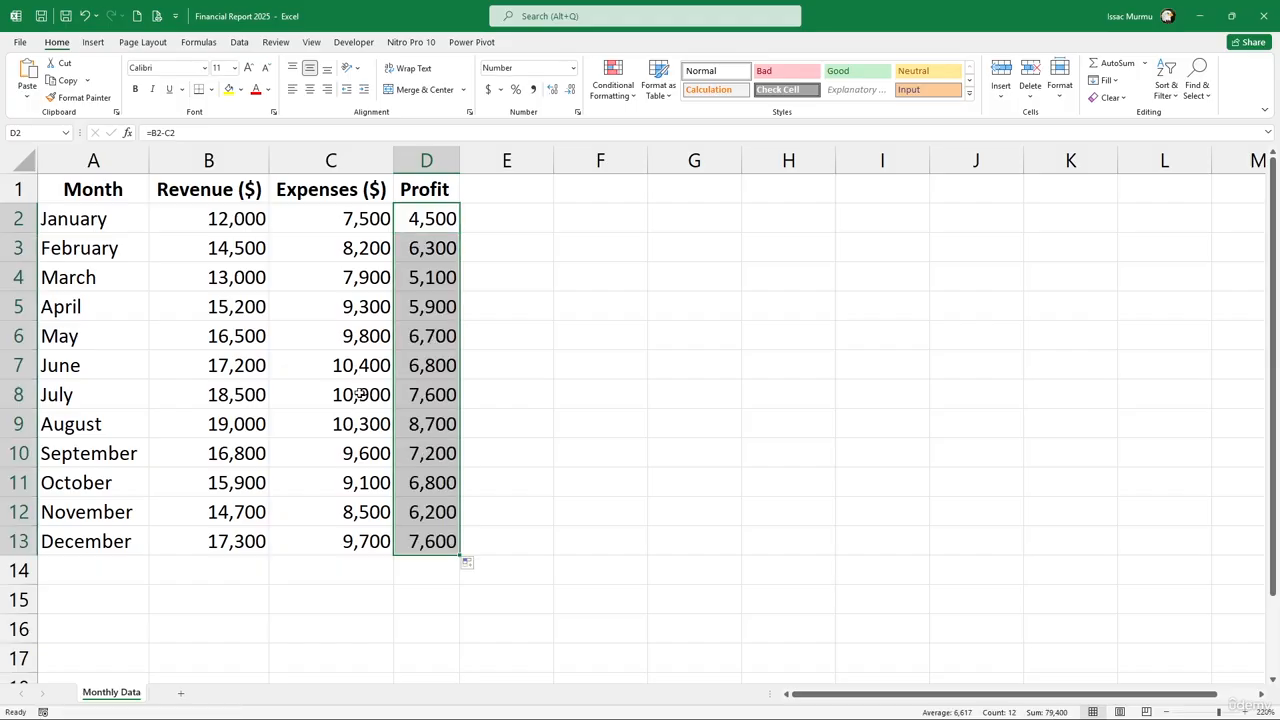
{"action": "left_click", "coordinate": [443, 272]}
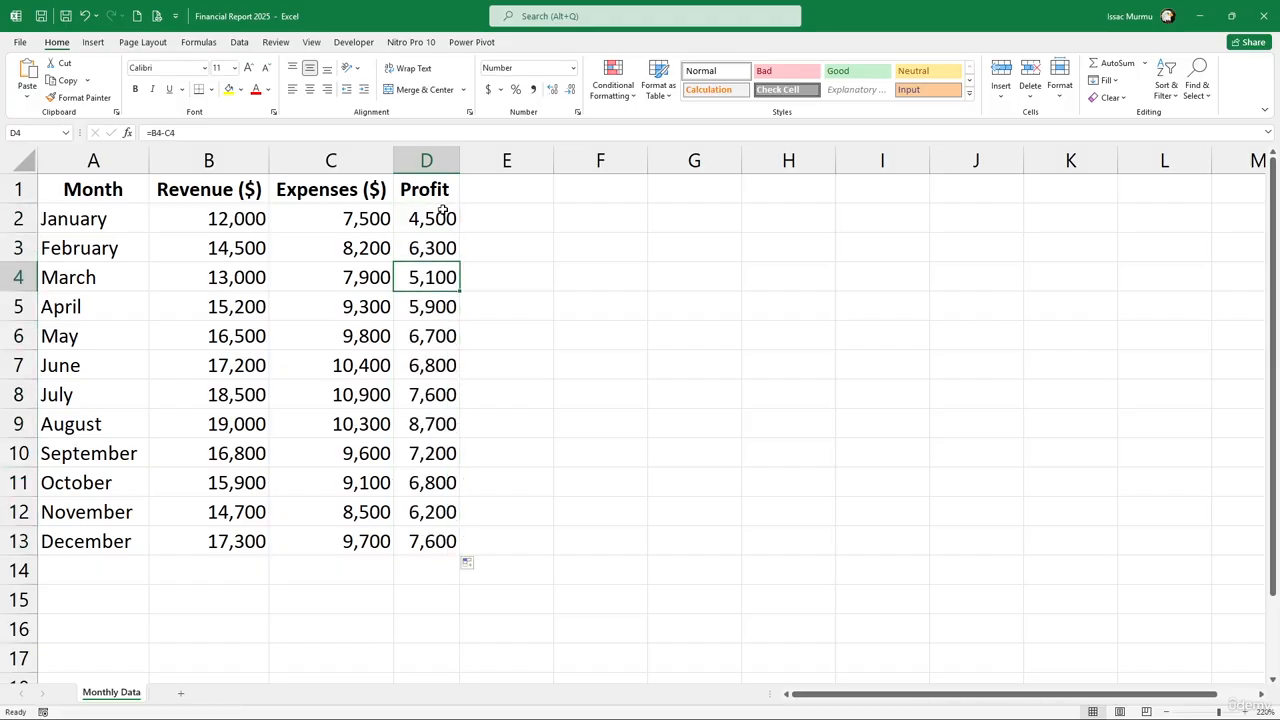
Format profits D2:D13 as accounting currency with no decimal places
{"action": "left_click_drag", "start_coordinate": [442, 210], "coordinate": [465, 570]}
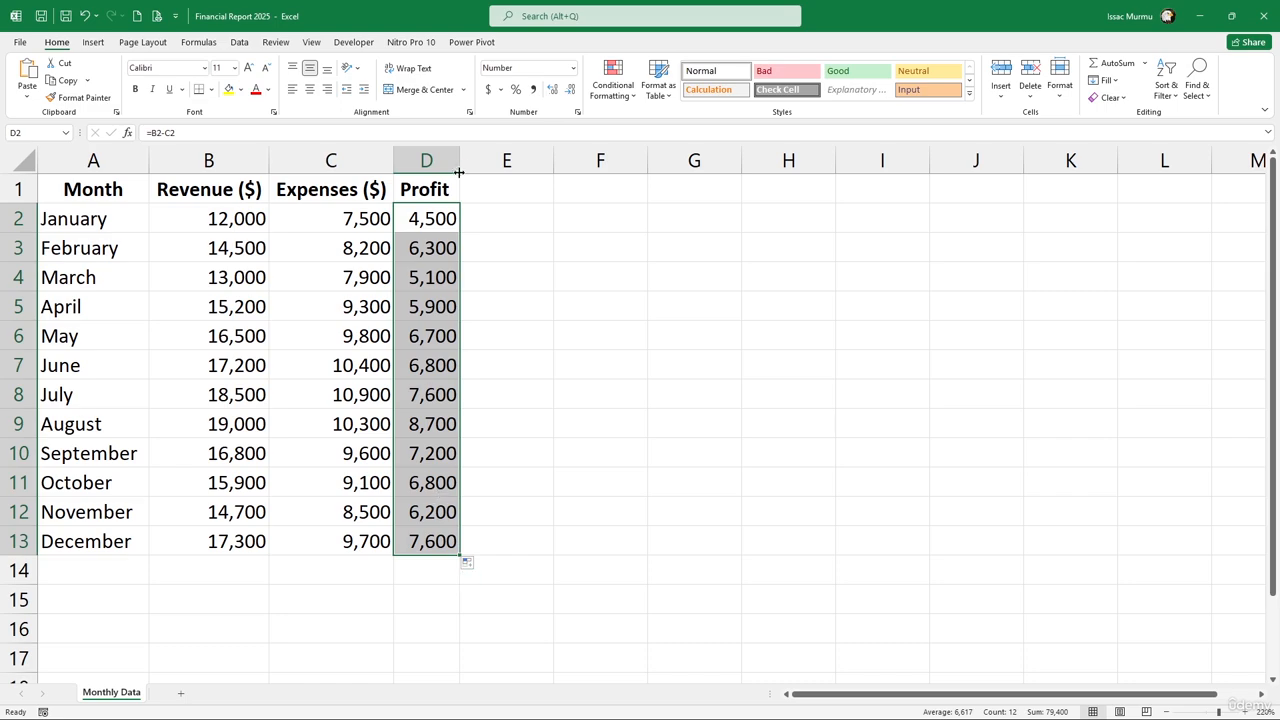
{"action": "left_click", "coordinate": [489, 90]}
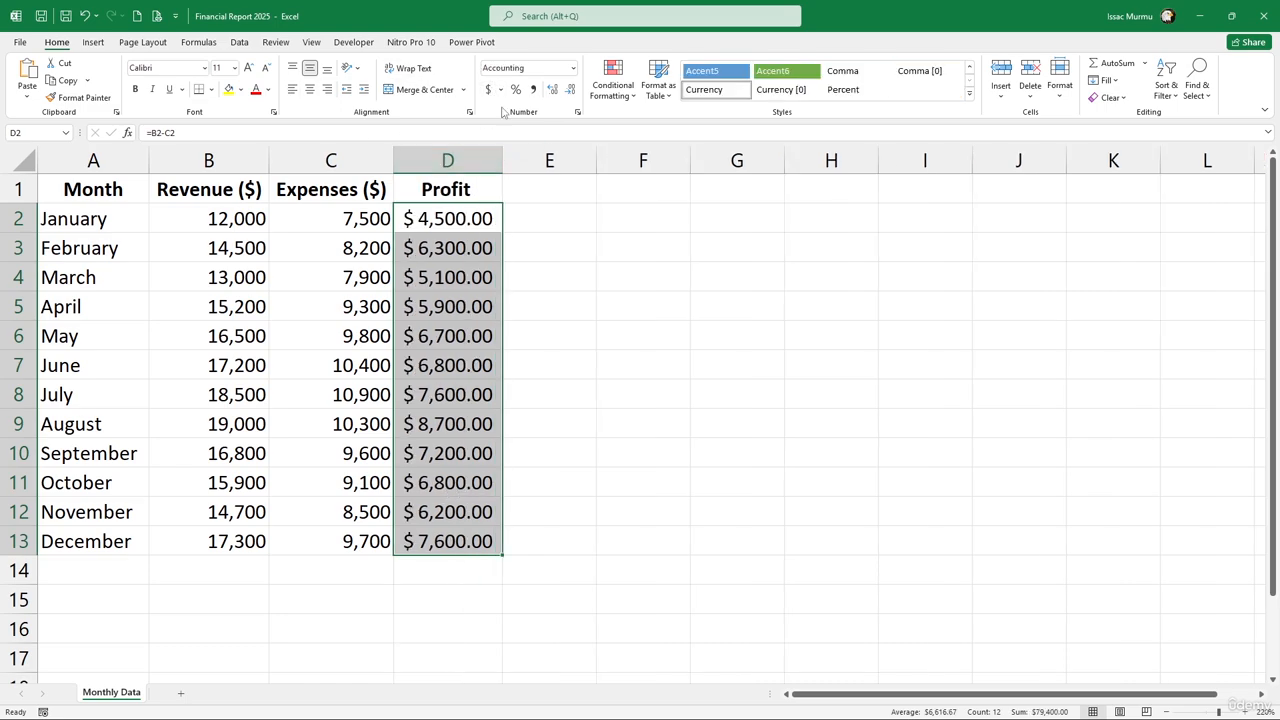
{"action": "left_click", "coordinate": [570, 89]}
{"action": "left_click", "coordinate": [570, 89]}
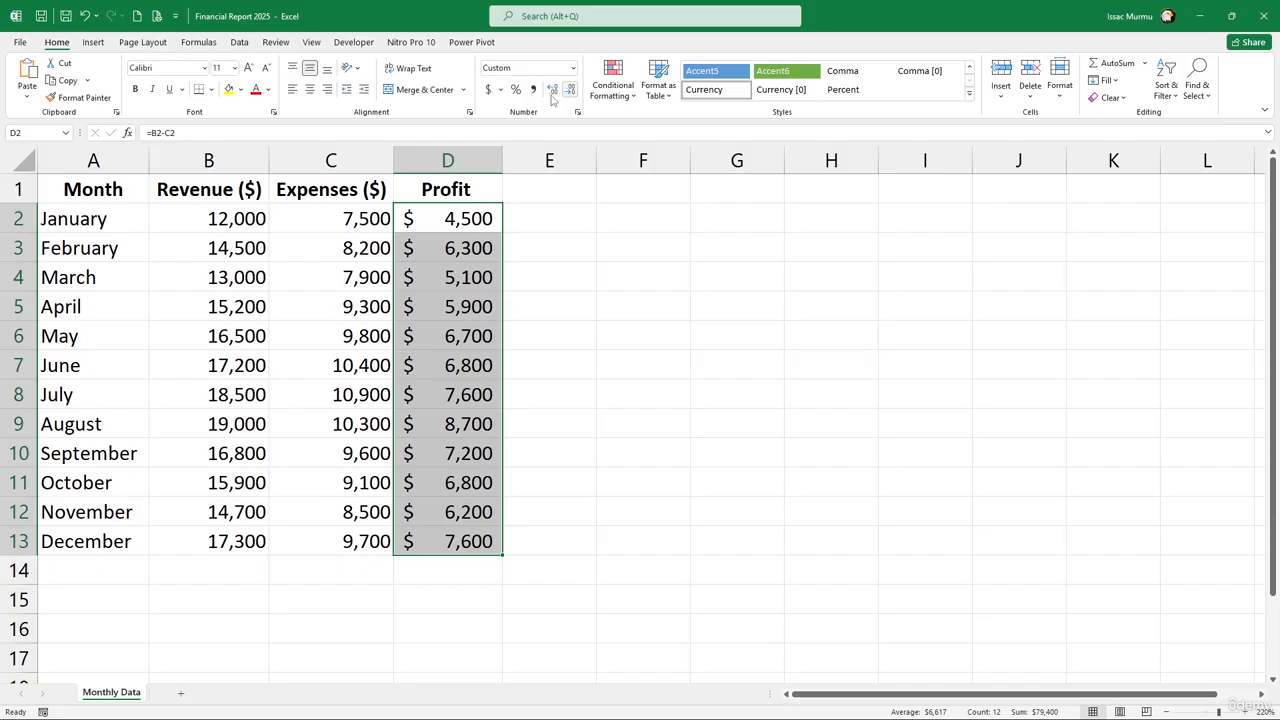
{"action": "left_click", "coordinate": [641, 365]}
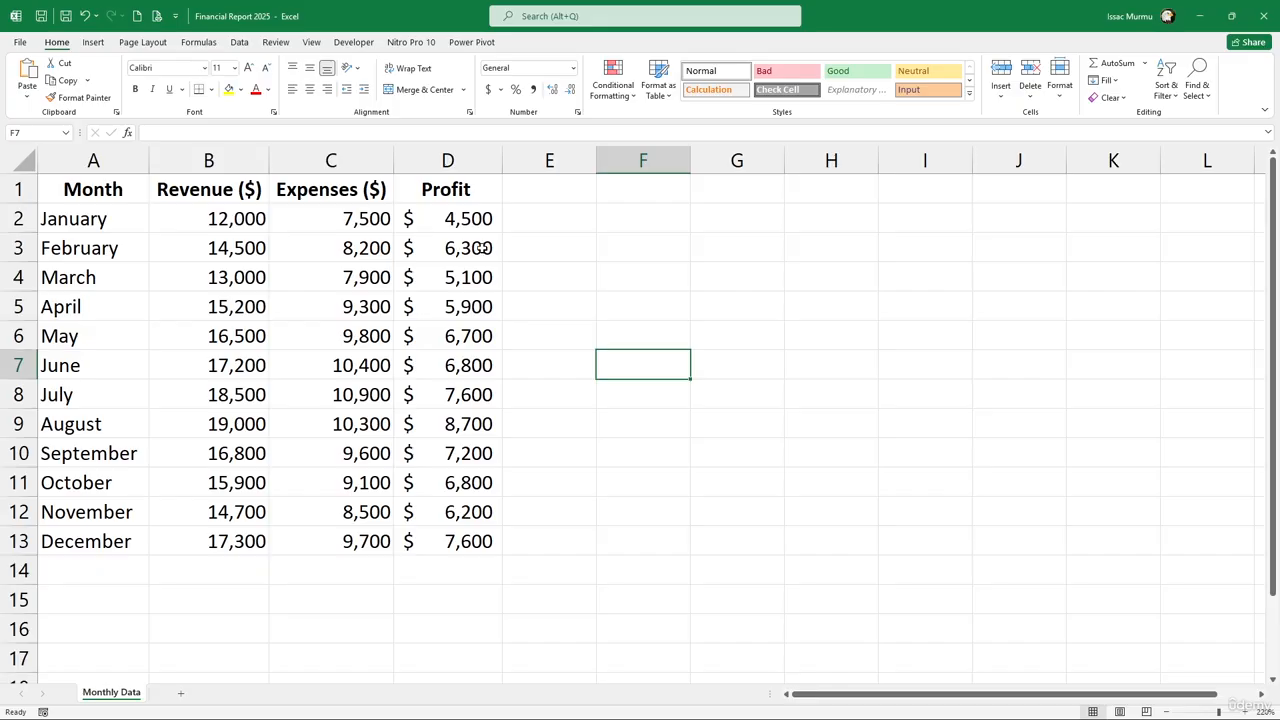
{"action": "left_click", "coordinate": [472, 210]}
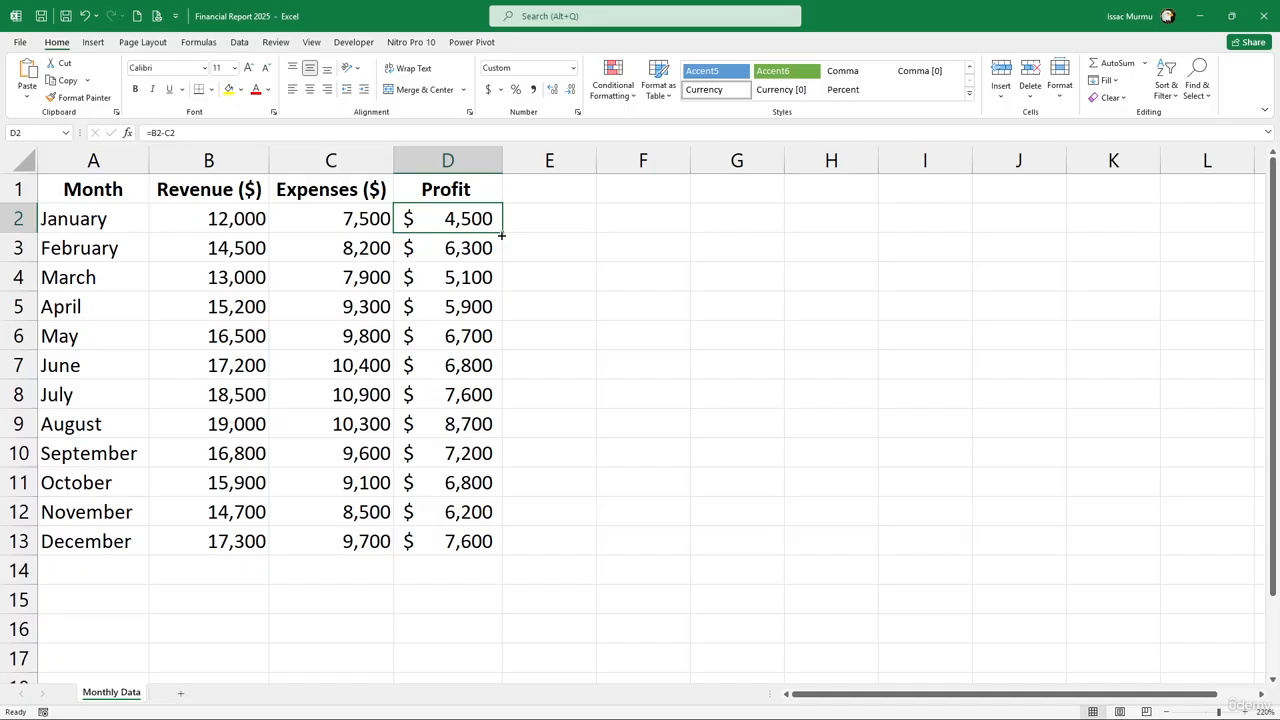
{"action": "left_click", "coordinate": [502, 236]}
{"action": "left_click", "coordinate": [176, 566]}
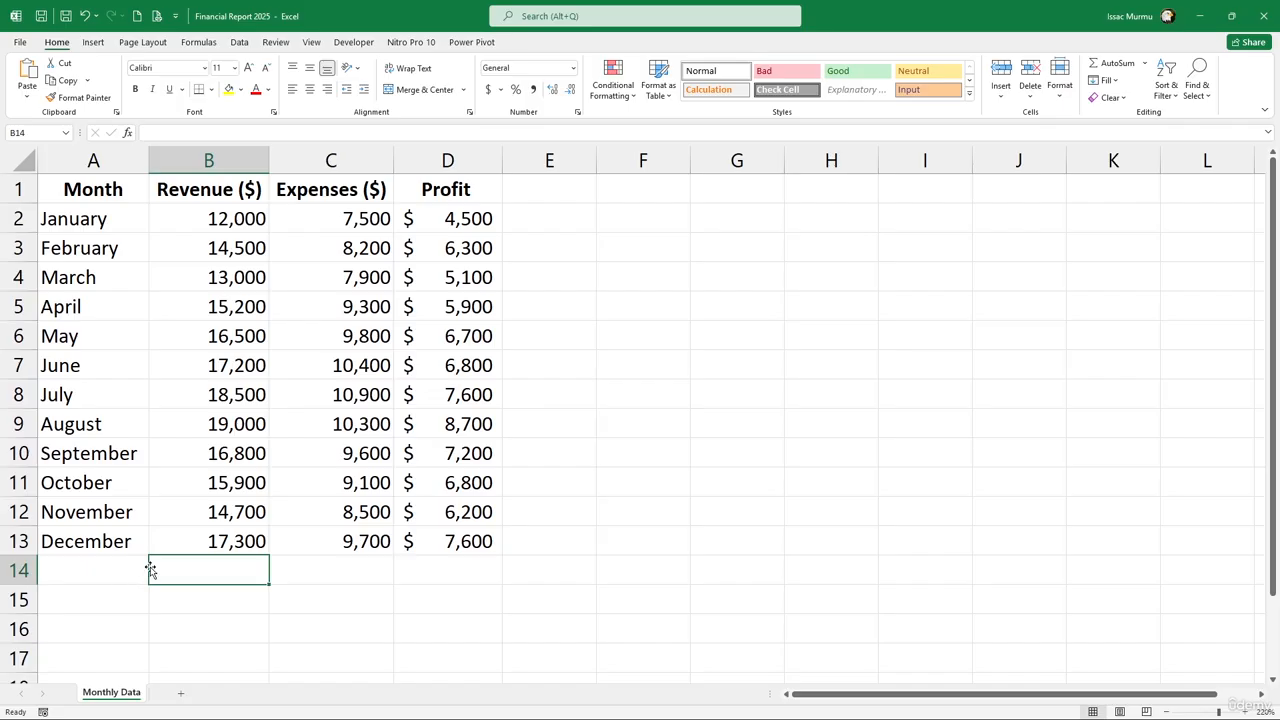
{"action": "scroll", "coordinate": [127, 570], "scroll_direction": "down", "scroll_amount": 1}
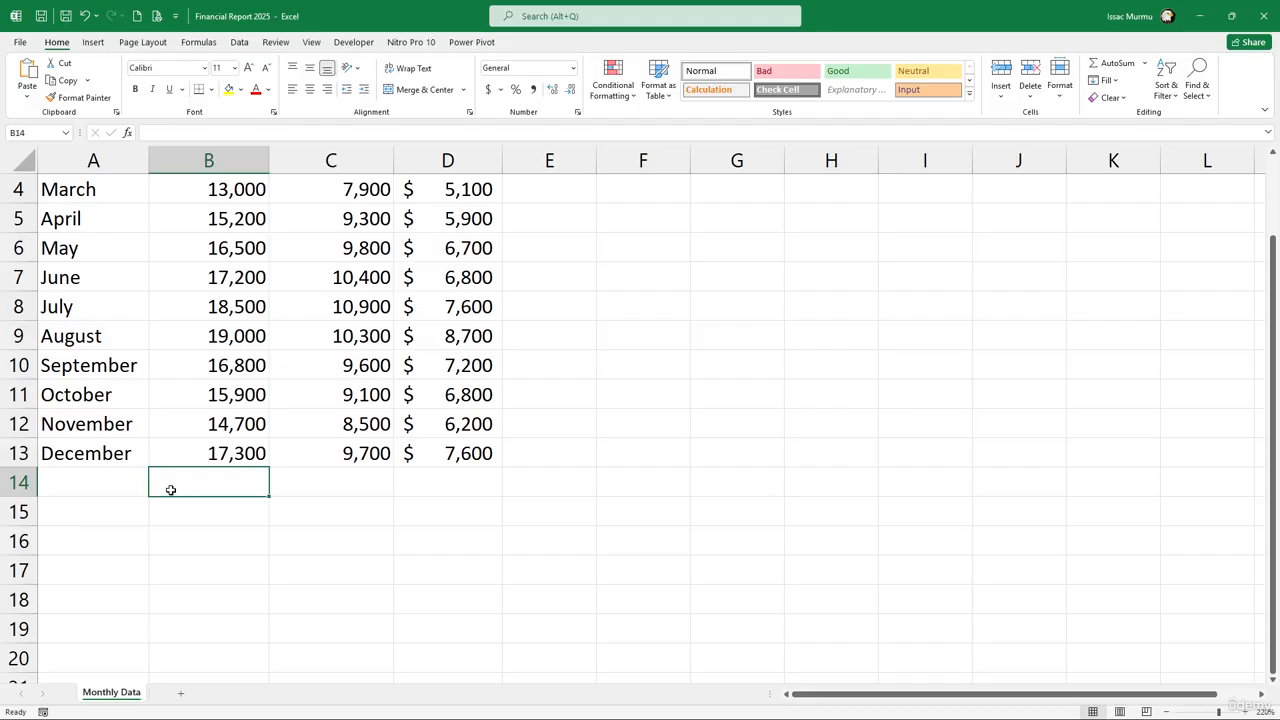
Add a bold, right-aligned 'Total' label in A14
{"action": "left_click", "coordinate": [107, 487]}
{"action": "type", "text": "Toatla"}
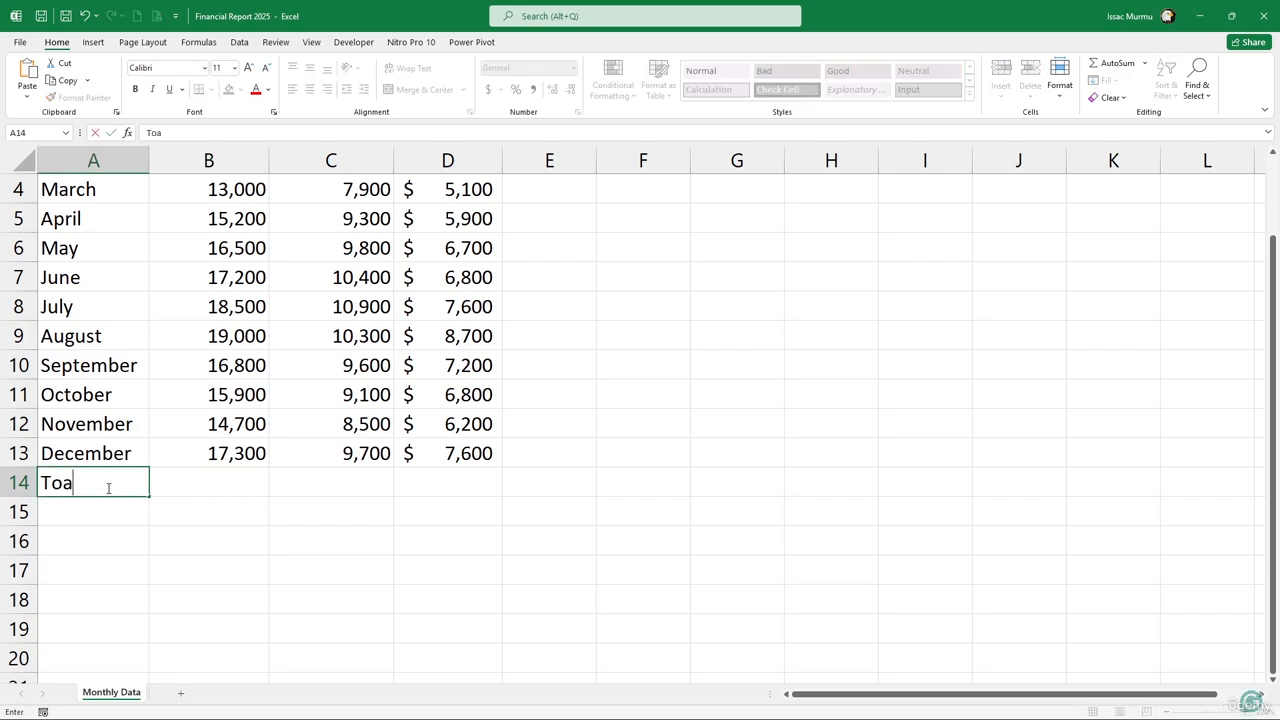
{"action": "key", "text": "BackSpace"}
{"action": "key", "text": "BackSpace"}
{"action": "key", "text": "BackSpace"}
{"action": "key", "text": "BackSpace"}
{"action": "type", "text": "tal"}
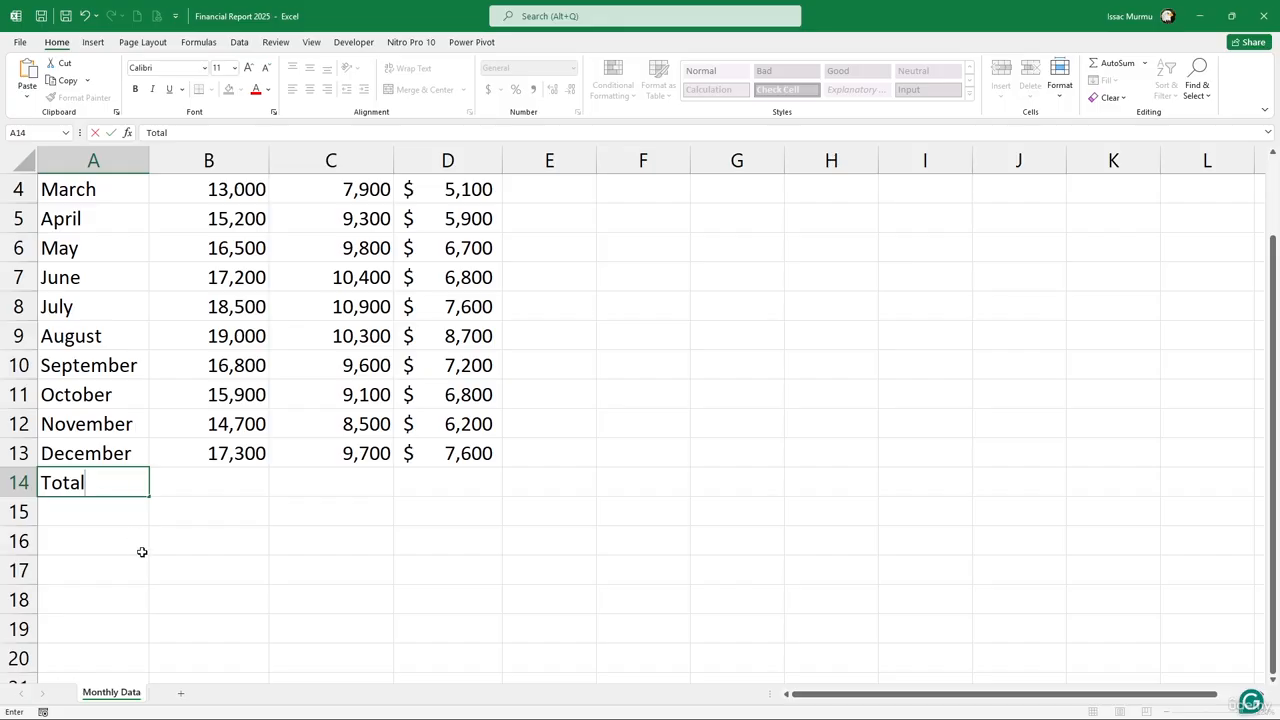
{"action": "left_click_drag", "start_coordinate": [142, 551], "coordinate": [140, 572]}
{"action": "left_click", "coordinate": [98, 480]}
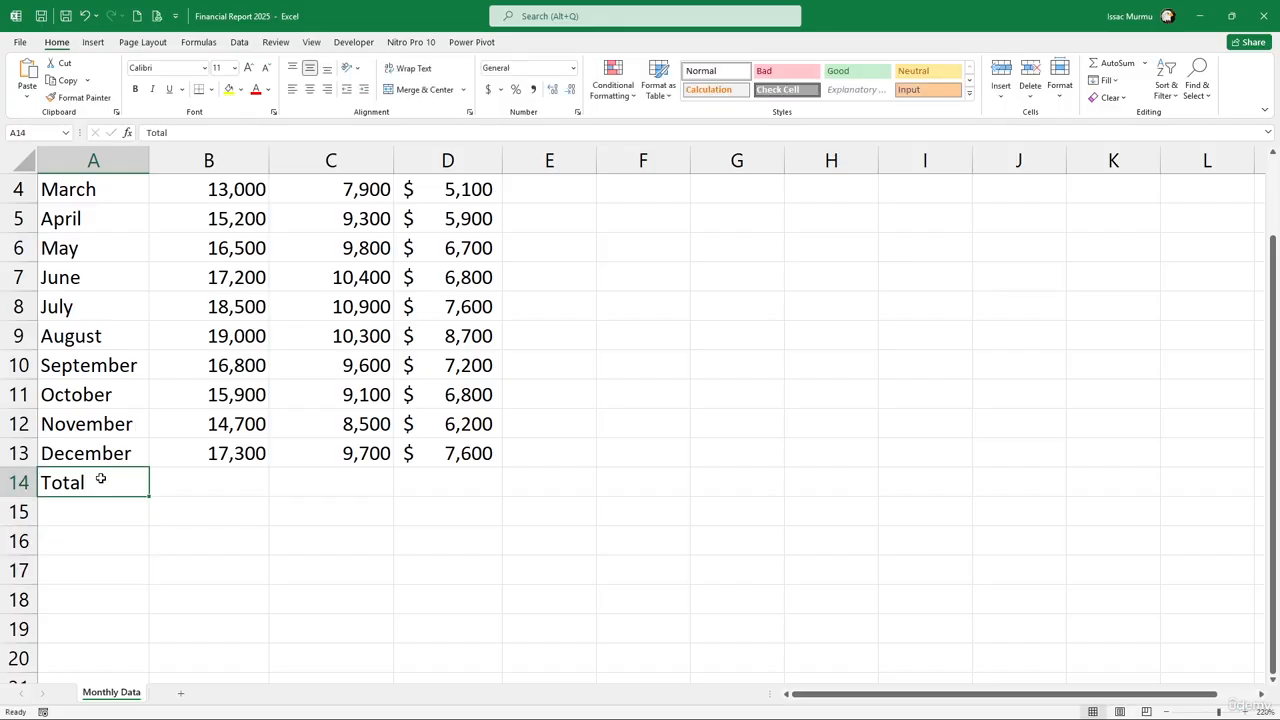
{"action": "key", "text": "ctrl+b"}
{"action": "left_click", "coordinate": [333, 90]}
Enter =SUM(B2:B13) in B14 for the revenue total of 190,600
{"action": "left_click", "coordinate": [185, 477]}
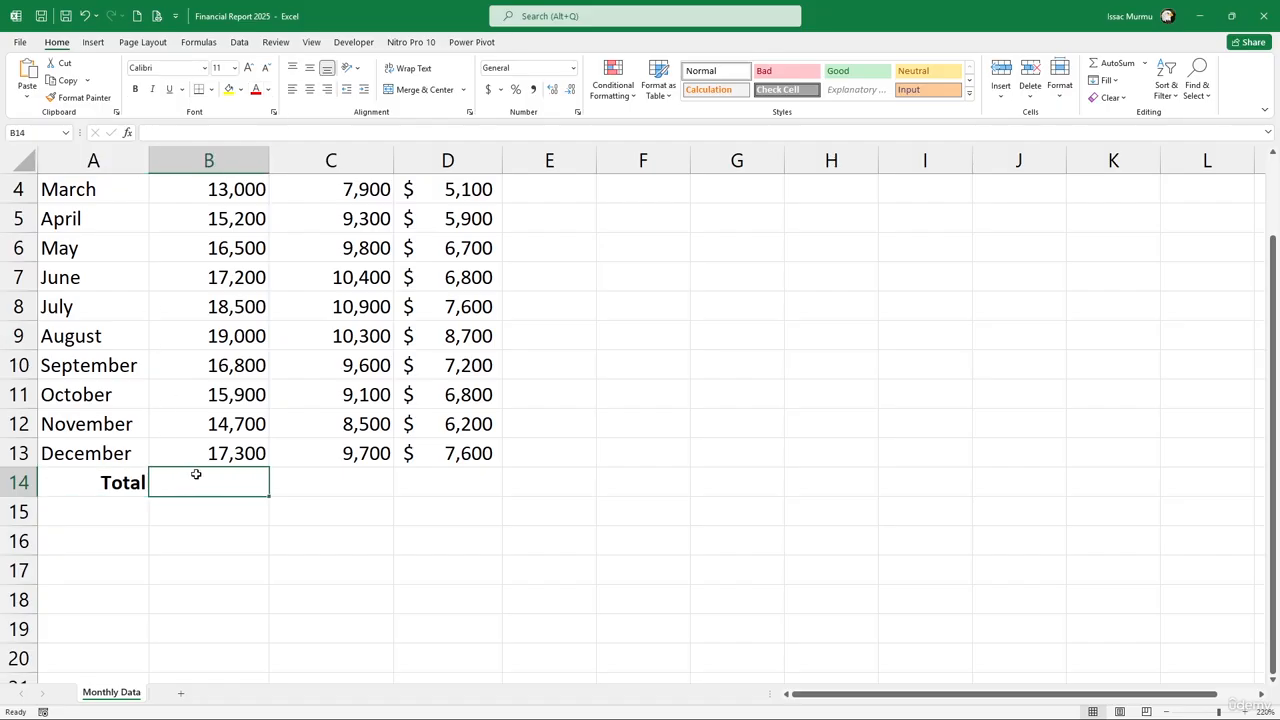
{"action": "type", "text": "=sum"}
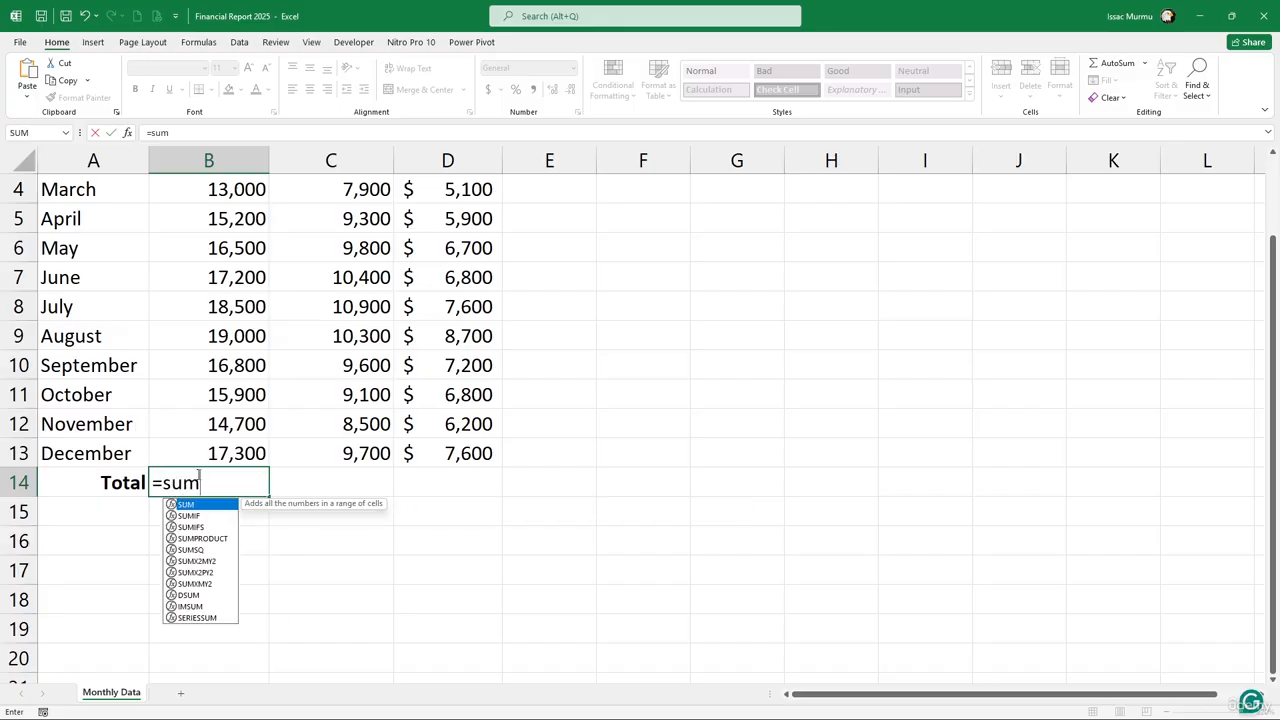
{"action": "key", "text": "Tab"}
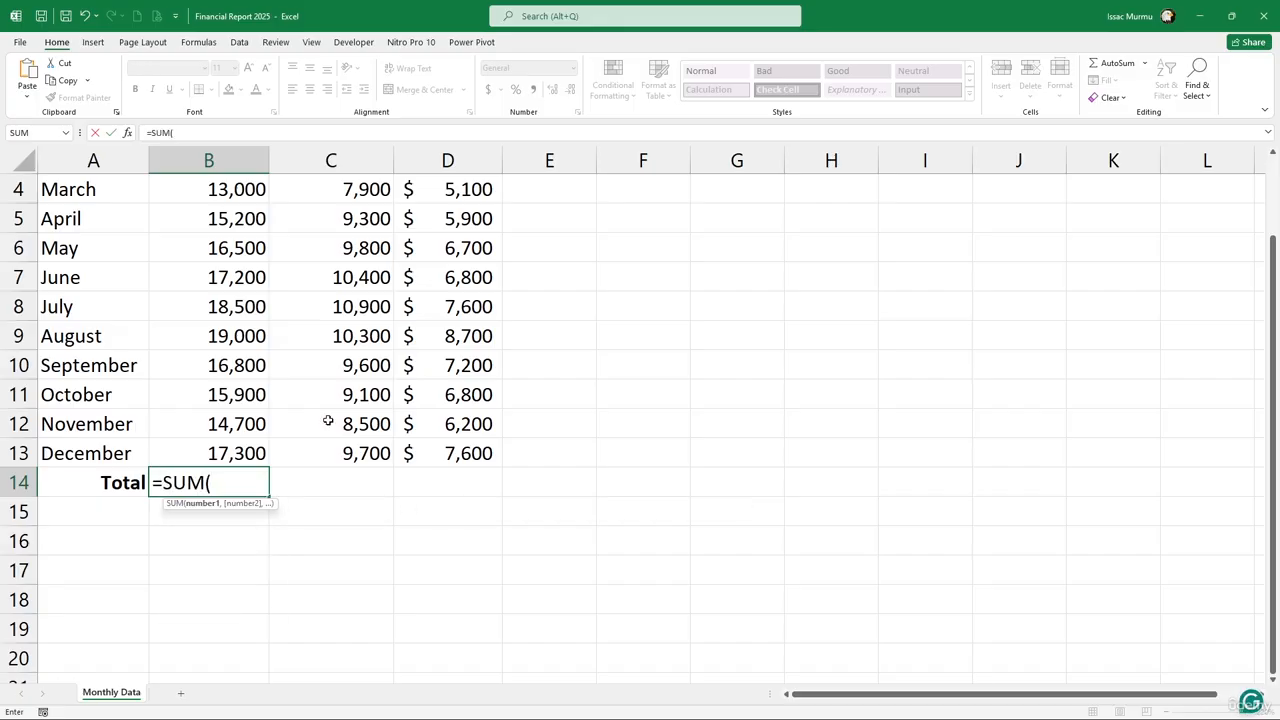
{"action": "scroll", "coordinate": [230, 335], "scroll_direction": "up", "scroll_amount": 1}
{"action": "left_click_drag", "start_coordinate": [235, 220], "coordinate": [231, 541]}
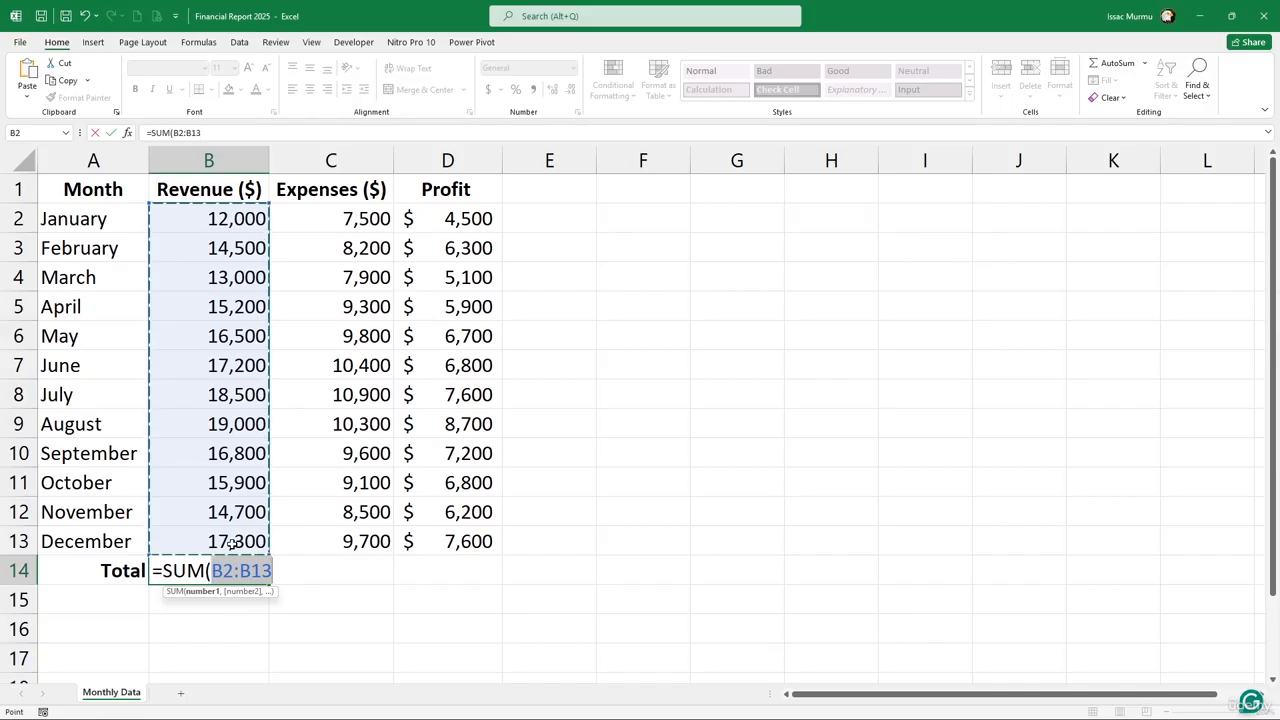
{"action": "type", "text": ")"}
{"action": "key", "text": "Return"}
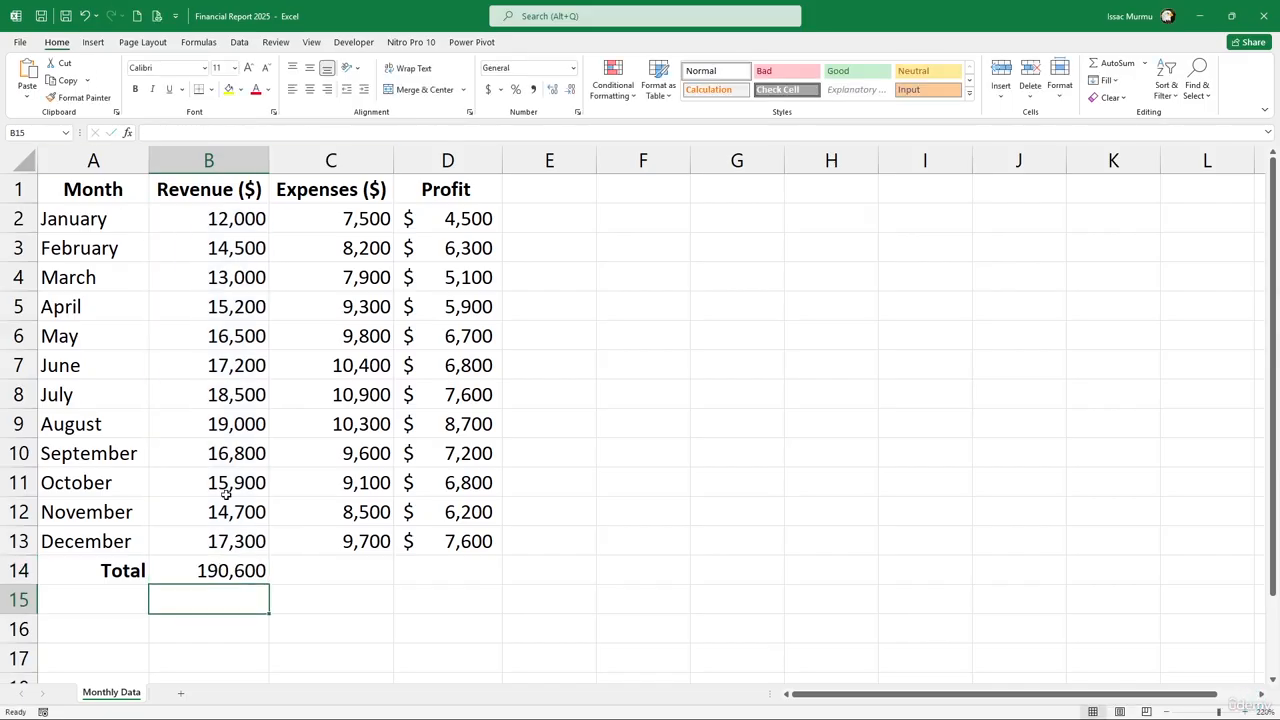
{"action": "left_click", "coordinate": [225, 568]}
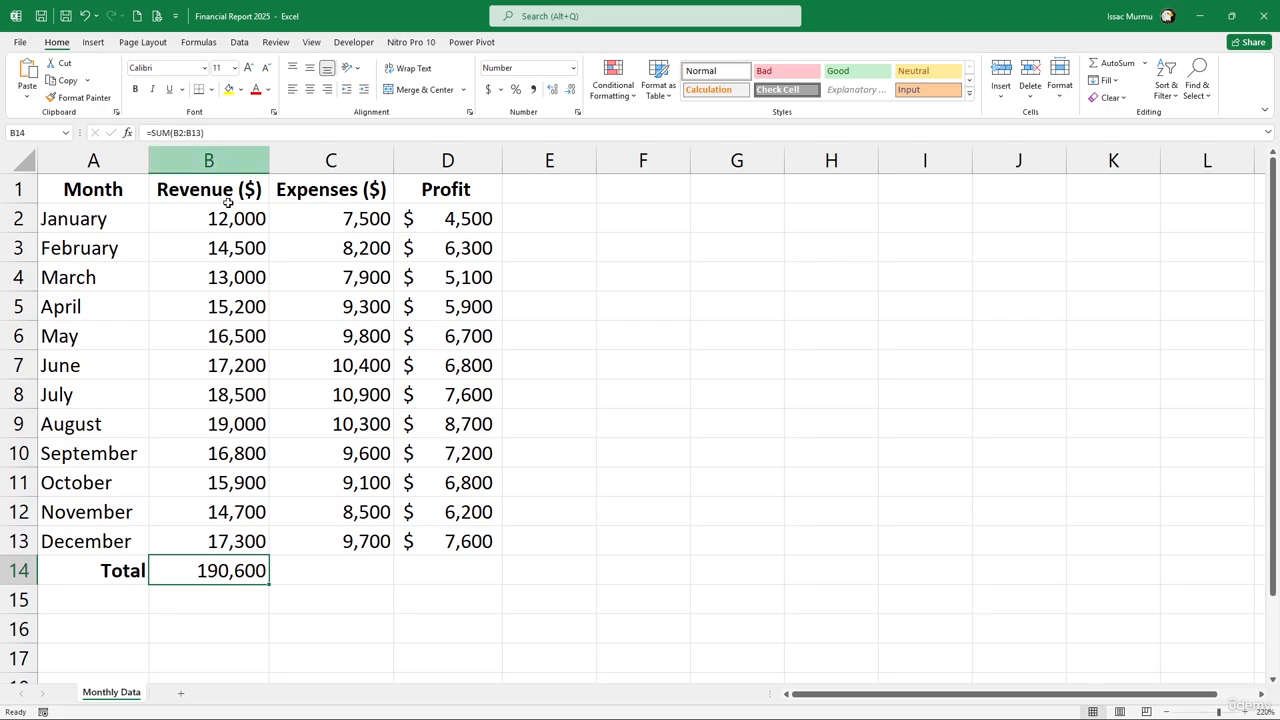
Enter =SUM(C2:C13) in C14 for the expenses total of 111,200
{"action": "left_click", "coordinate": [338, 563]}
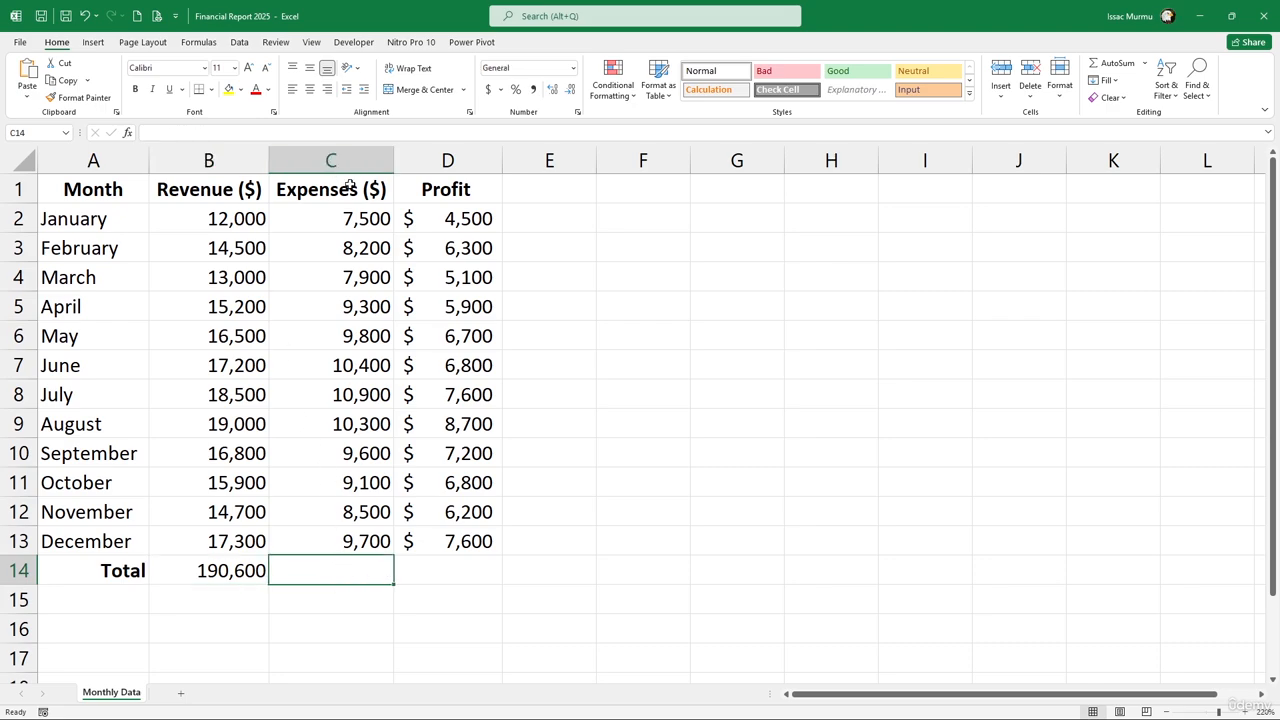
{"action": "type", "text": "="}
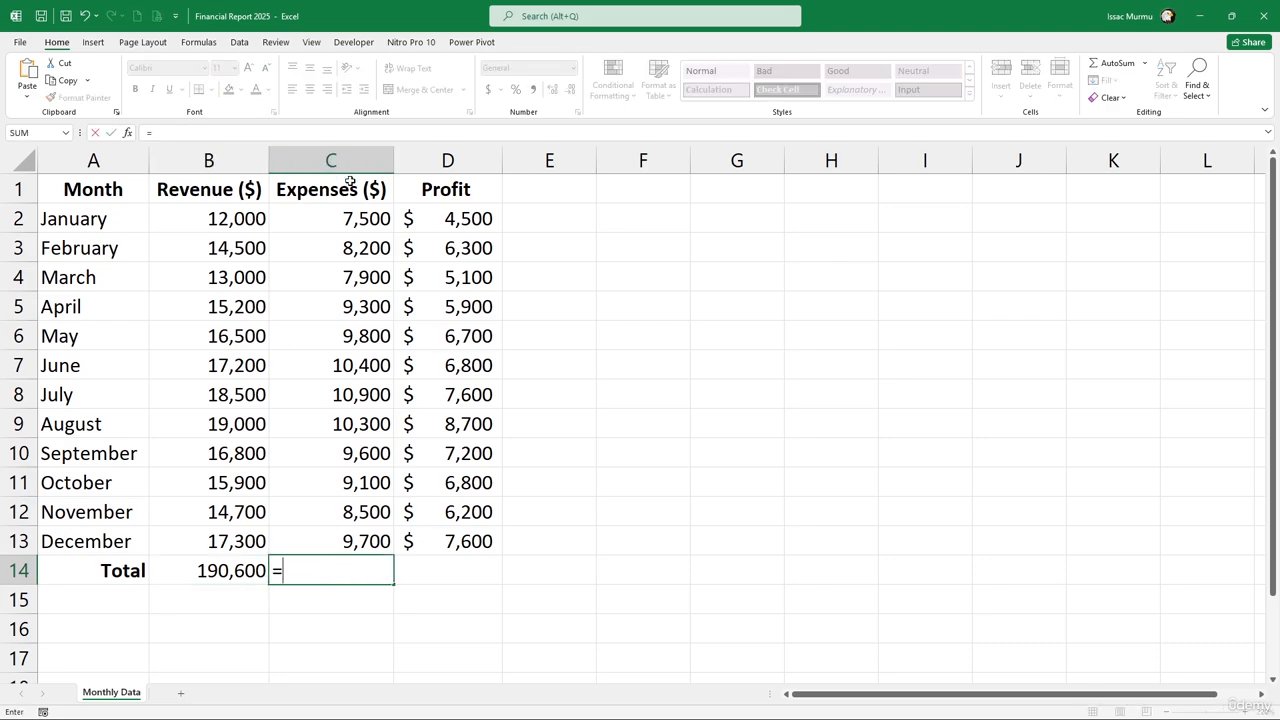
{"action": "type", "text": "sum"}
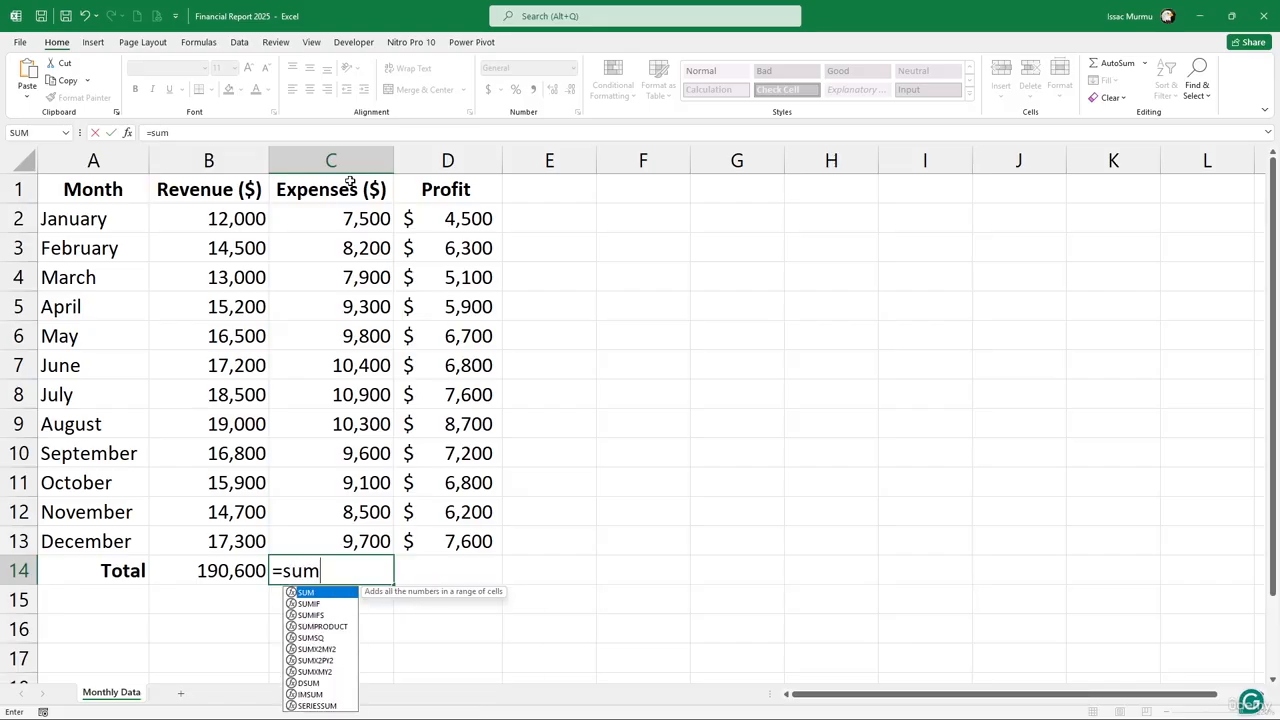
{"action": "key", "text": "Tab"}
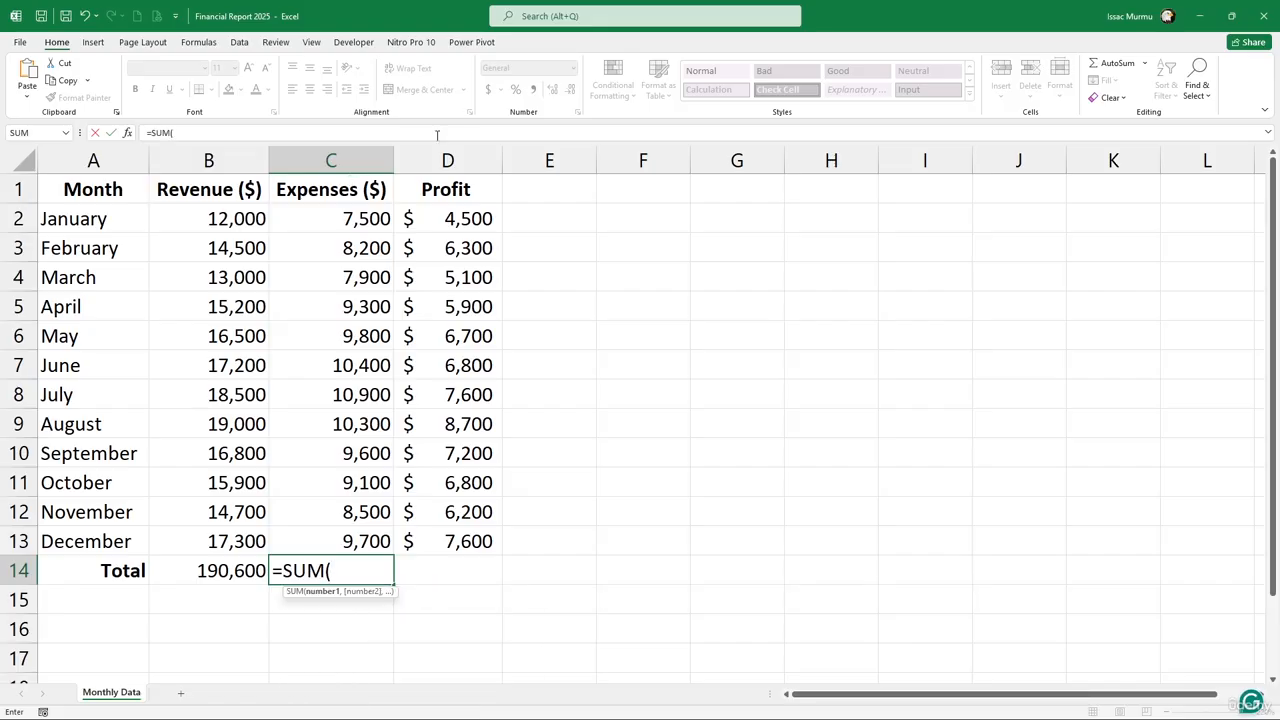
{"action": "left_click_drag", "start_coordinate": [362, 222], "coordinate": [373, 540]}
{"action": "type", "text": ")"}
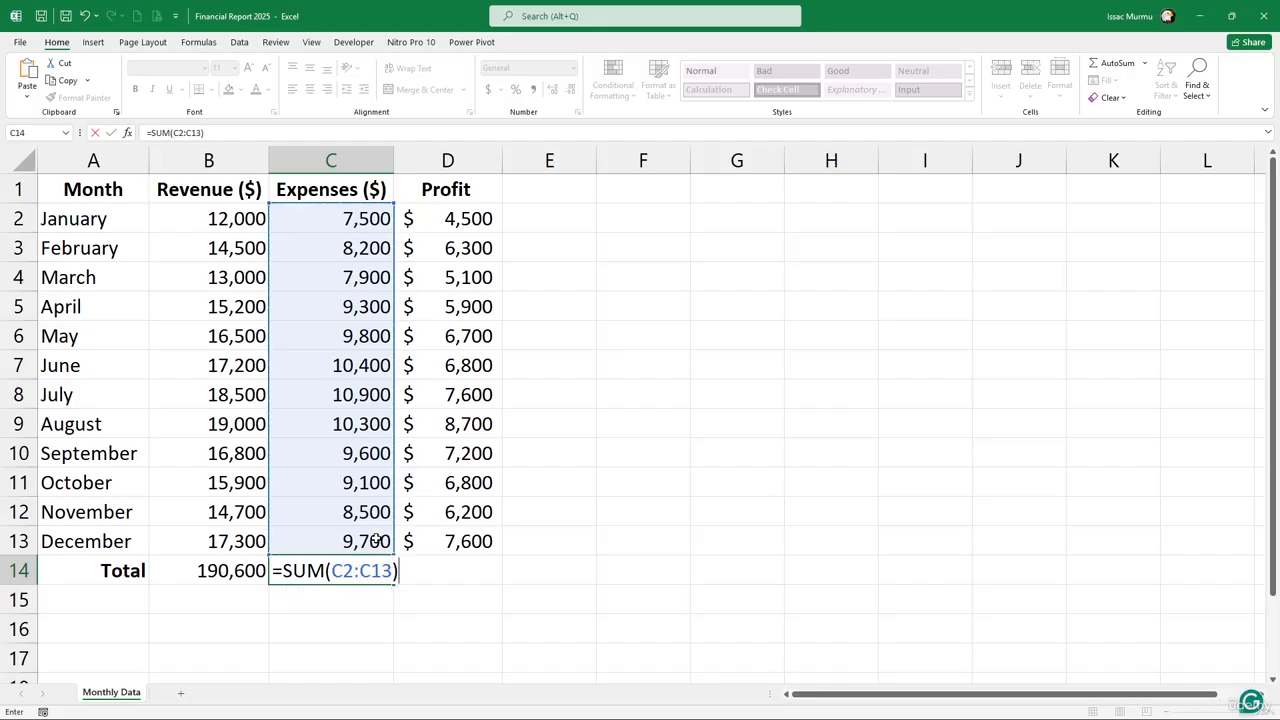
{"action": "key", "text": "Return"}
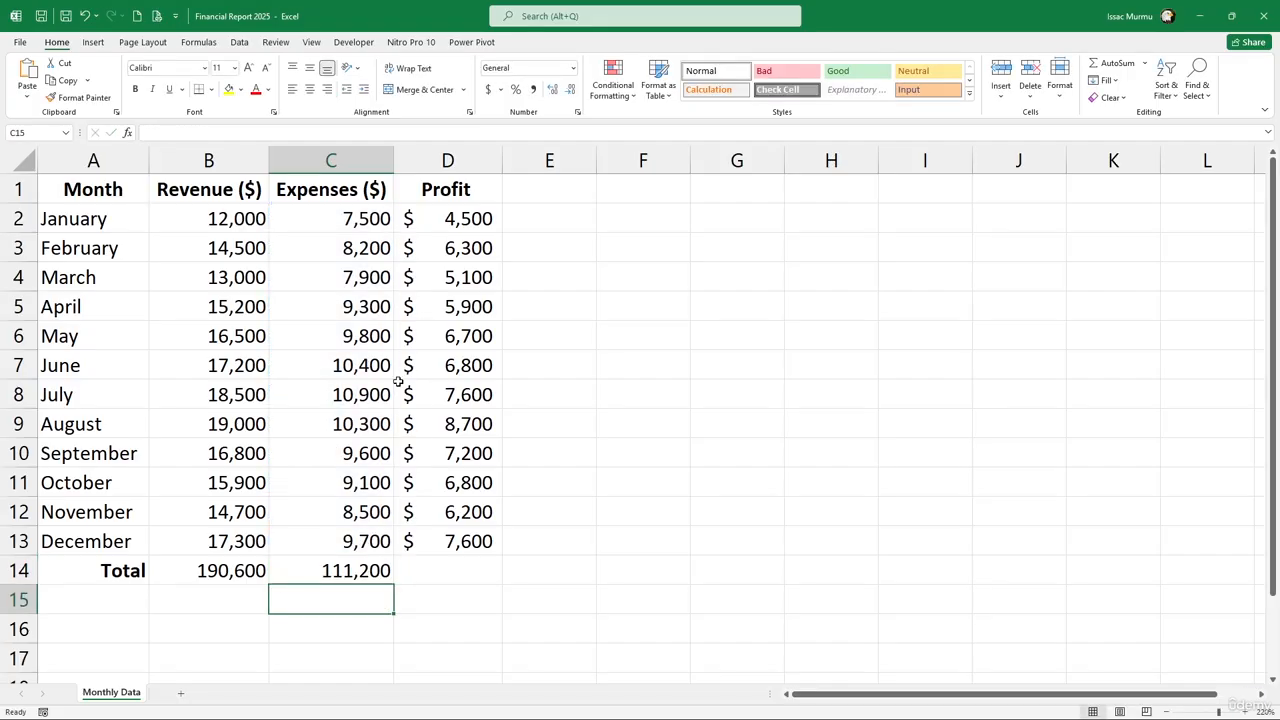
AutoSum the profit column into D14, giving $79,400
{"action": "left_click", "coordinate": [456, 573]}
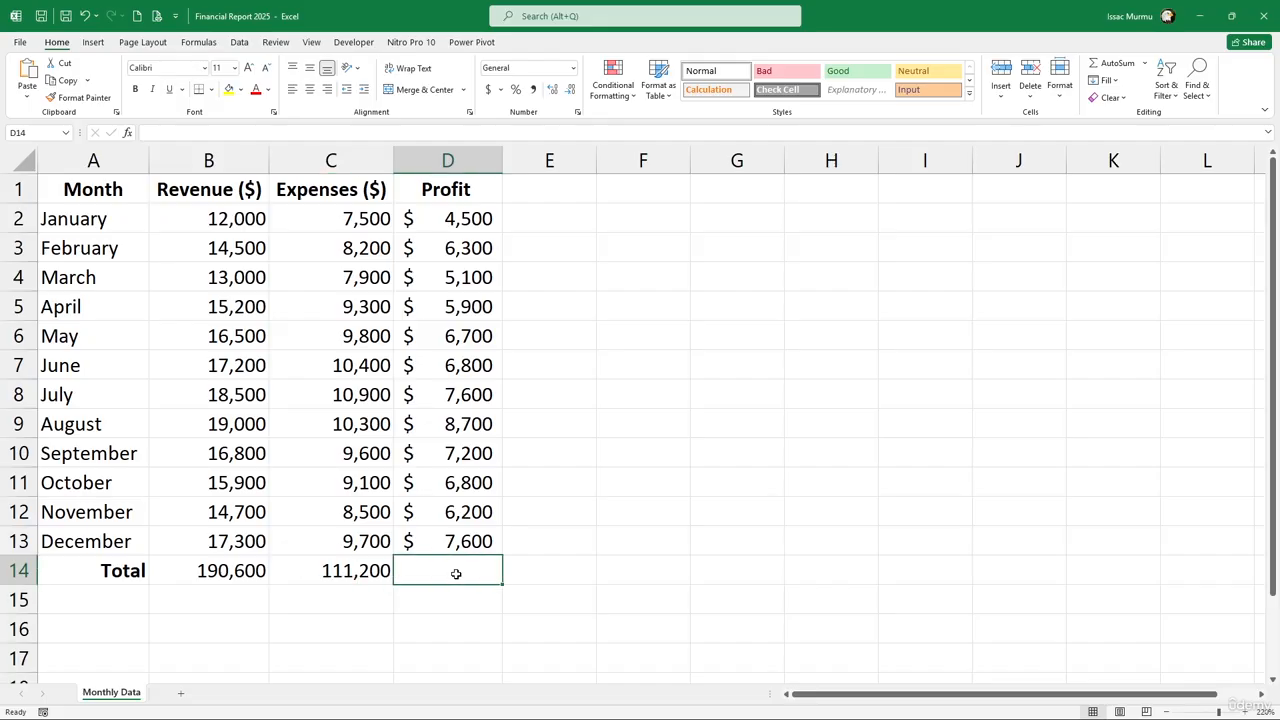
{"action": "left_click", "coordinate": [1118, 64]}
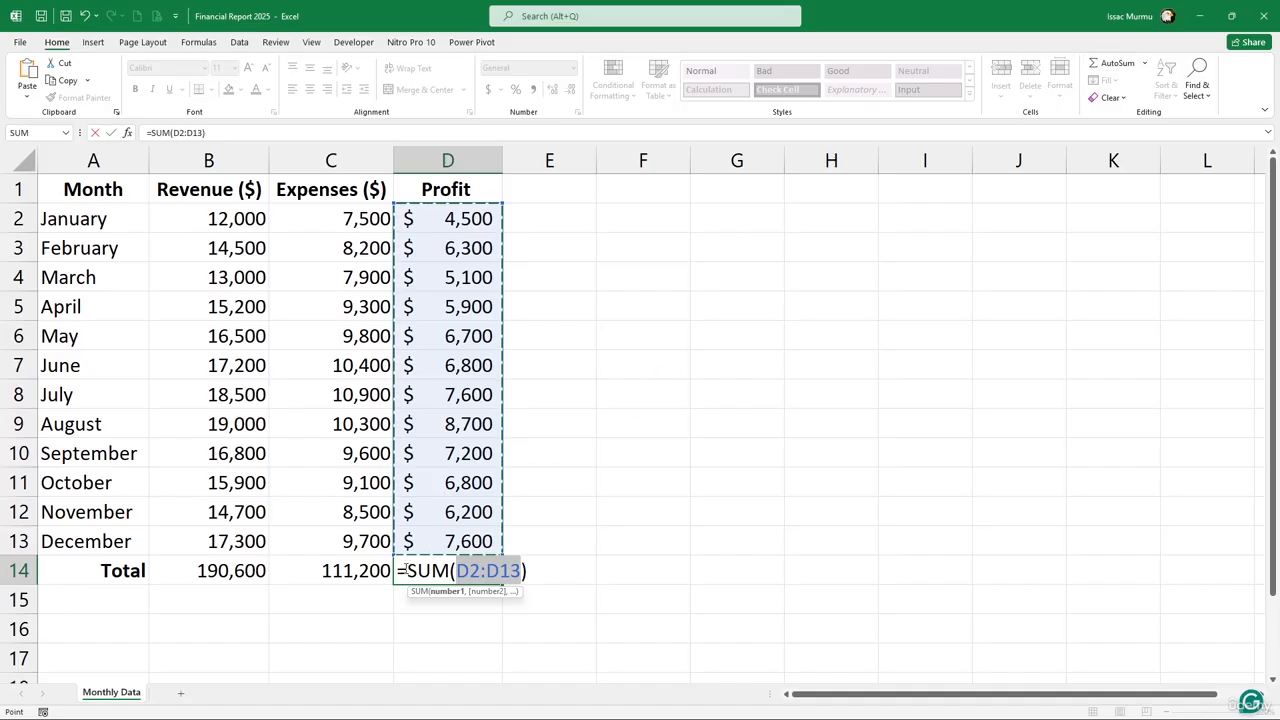
{"action": "key", "text": "Return"}
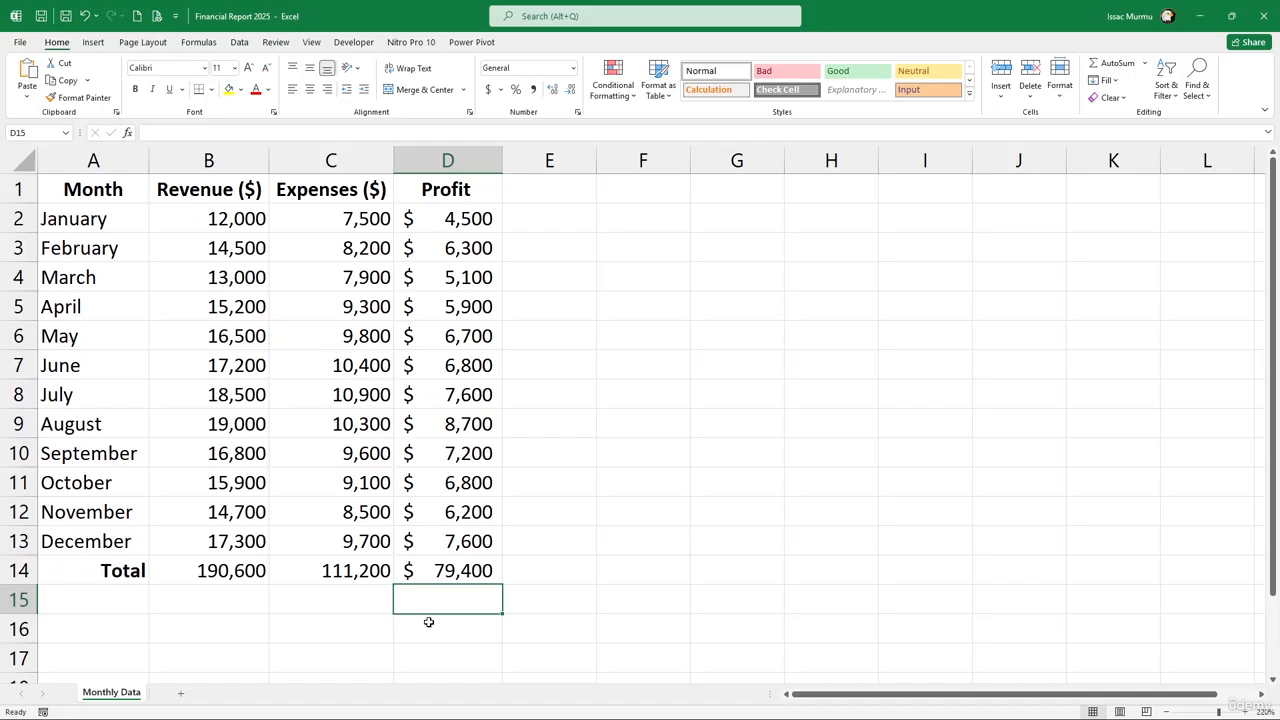
Type 'Average Monthly Profit' in C16, wrap the text, and make row 16 taller
{"action": "left_click", "coordinate": [550, 573]}
{"action": "left_click", "coordinate": [362, 624]}
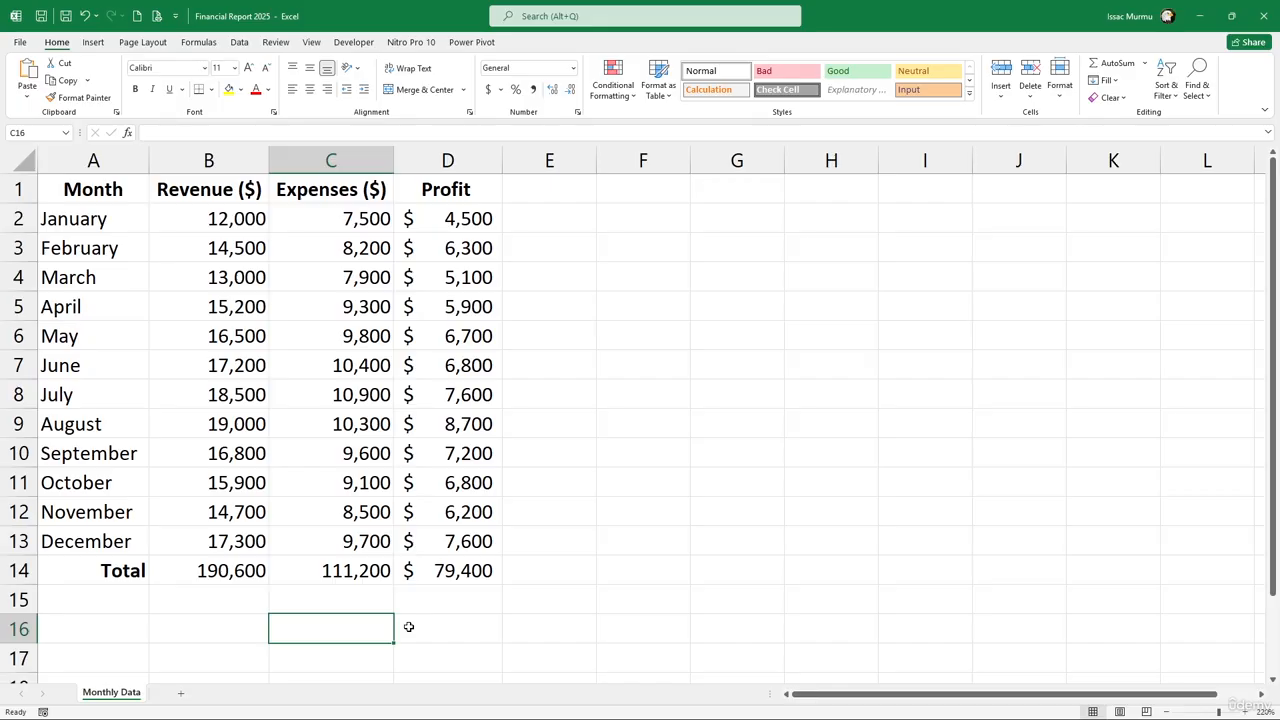
{"action": "type", "text": "Aver"}
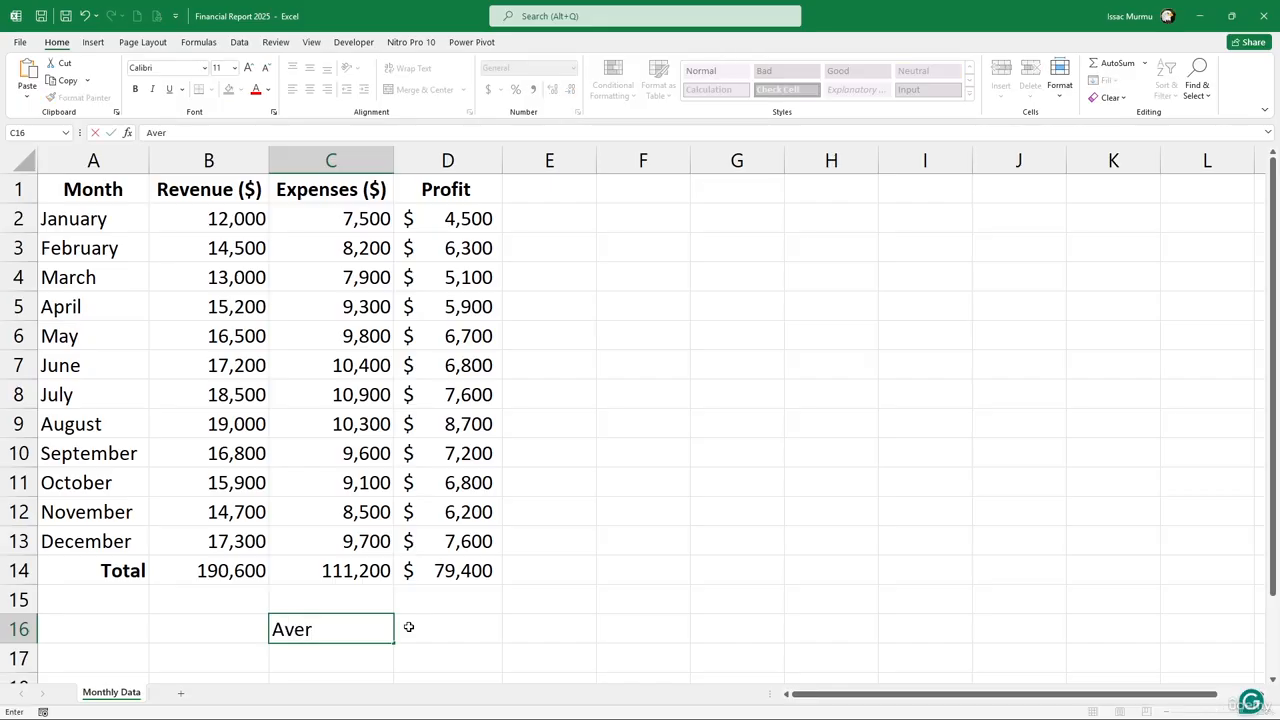
{"action": "type", "text": "age Mont"}
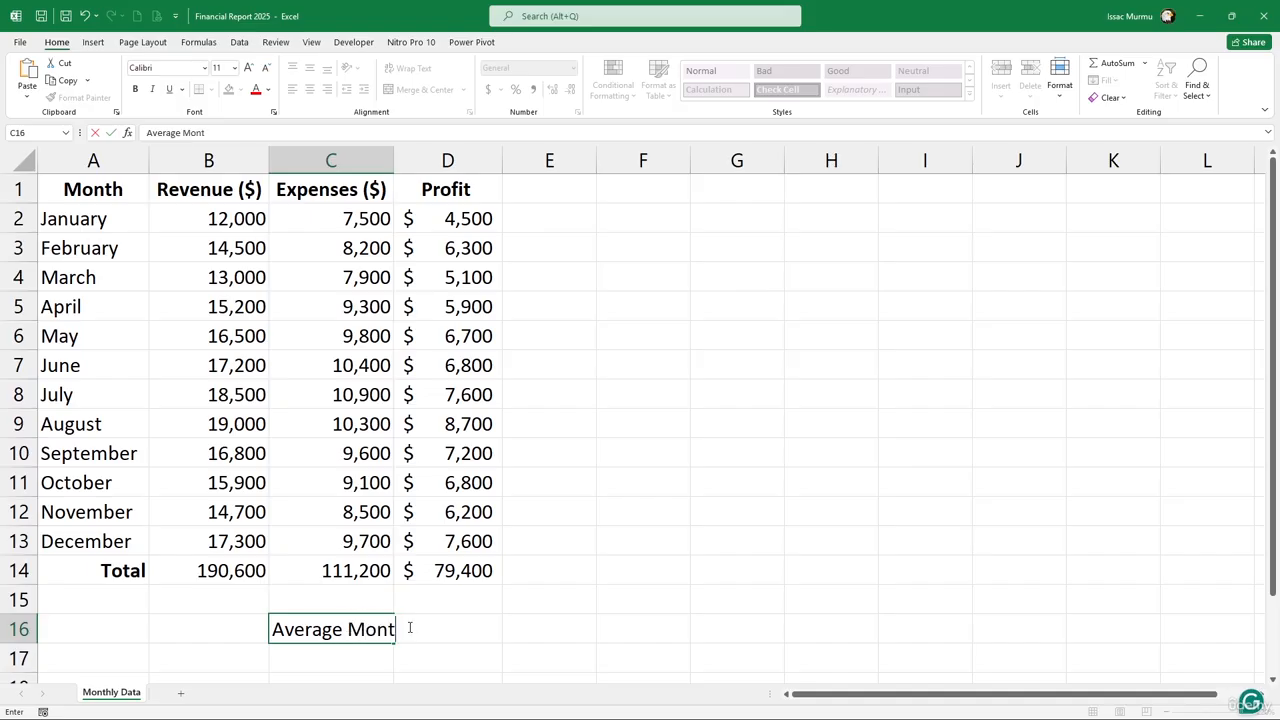
{"action": "type", "text": "hly Prof"}
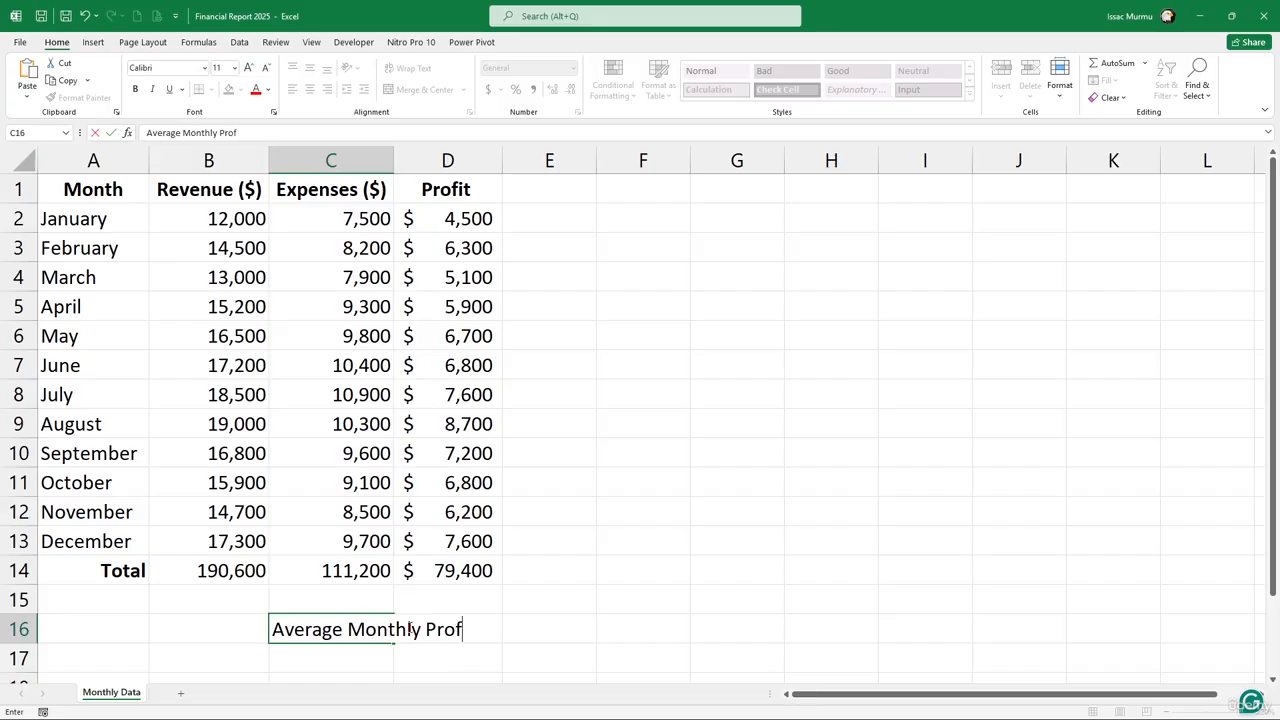
{"action": "type", "text": "it"}
{"action": "key", "text": "Return"}
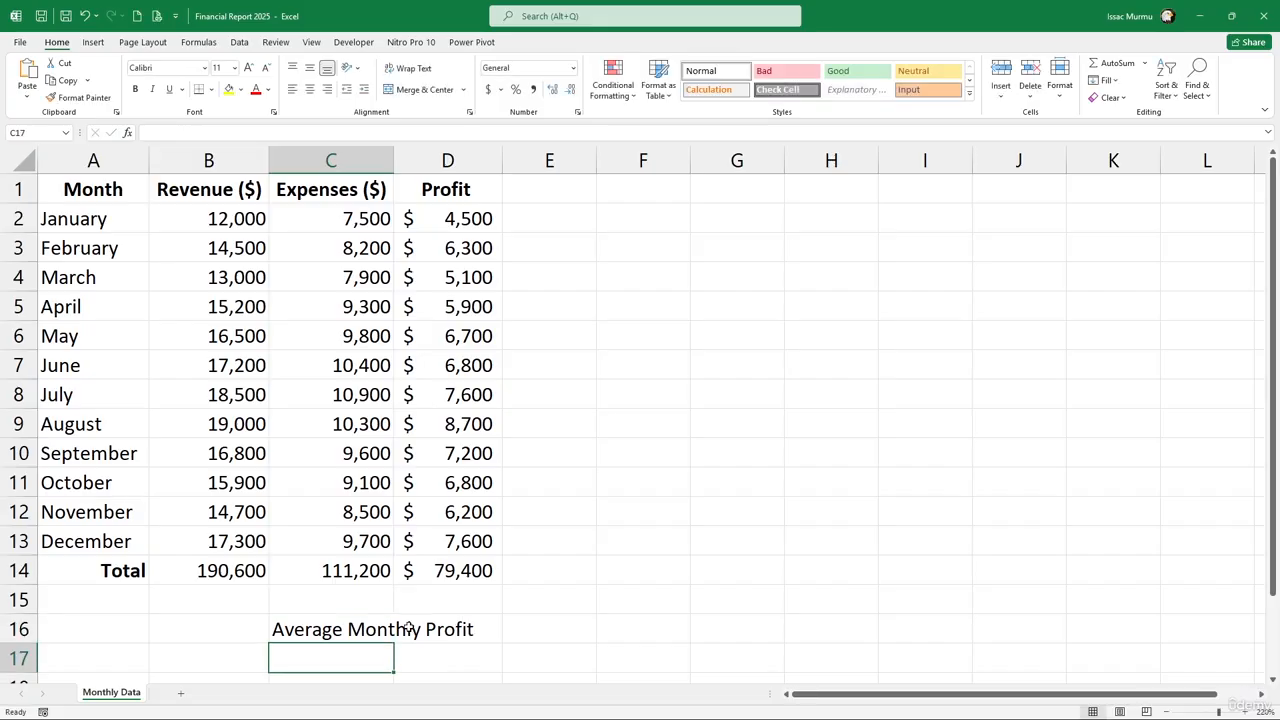
{"action": "left_click", "coordinate": [386, 634]}
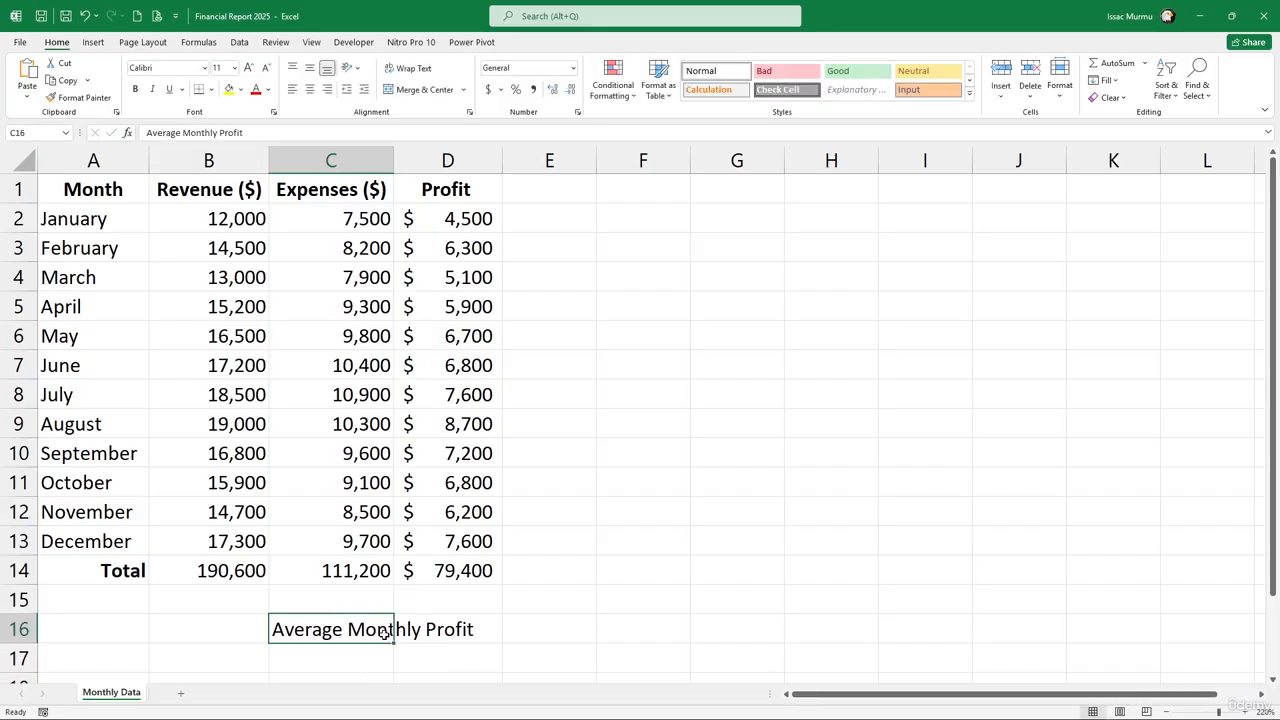
{"action": "left_click", "coordinate": [408, 68]}
{"action": "scroll", "coordinate": [392, 528], "scroll_direction": "down", "scroll_amount": 2}
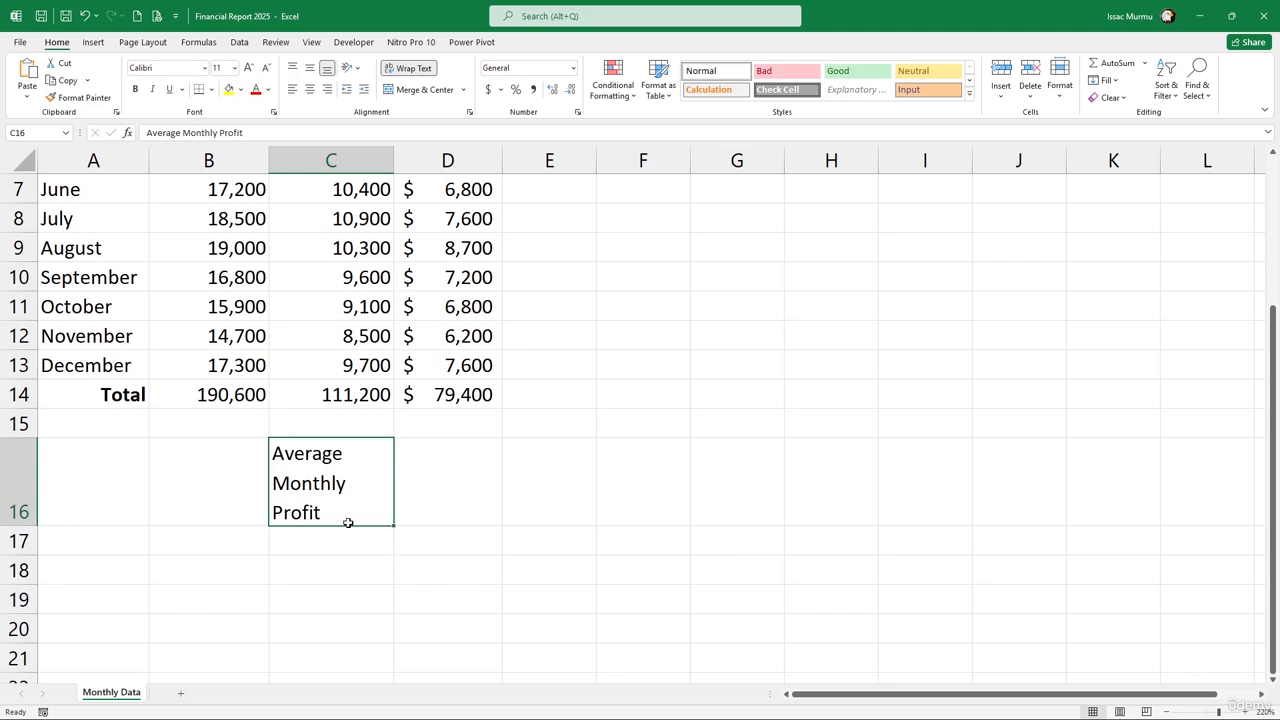
{"action": "left_click_drag", "start_coordinate": [26, 525], "coordinate": [24, 508]}
Enter =AVERAGE(D2:D13) in D16, showing an average profit of $6,617
{"action": "left_click", "coordinate": [449, 481]}
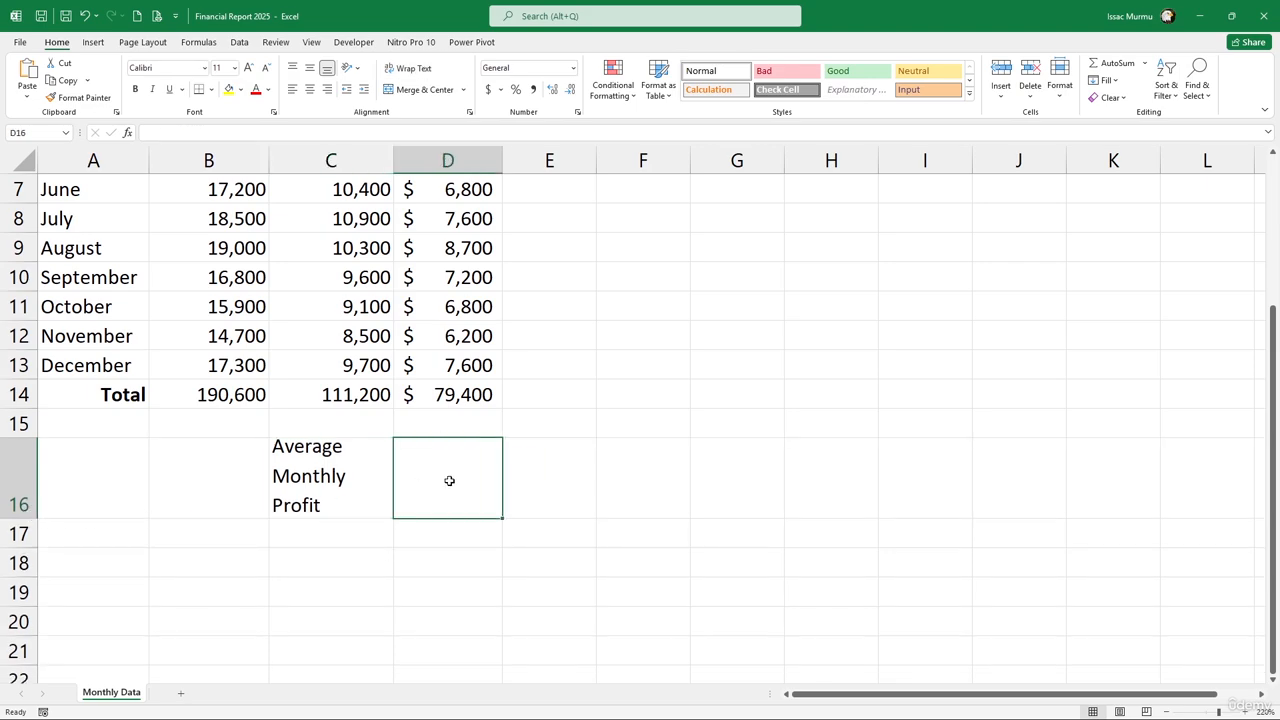
{"action": "type", "text": "="}
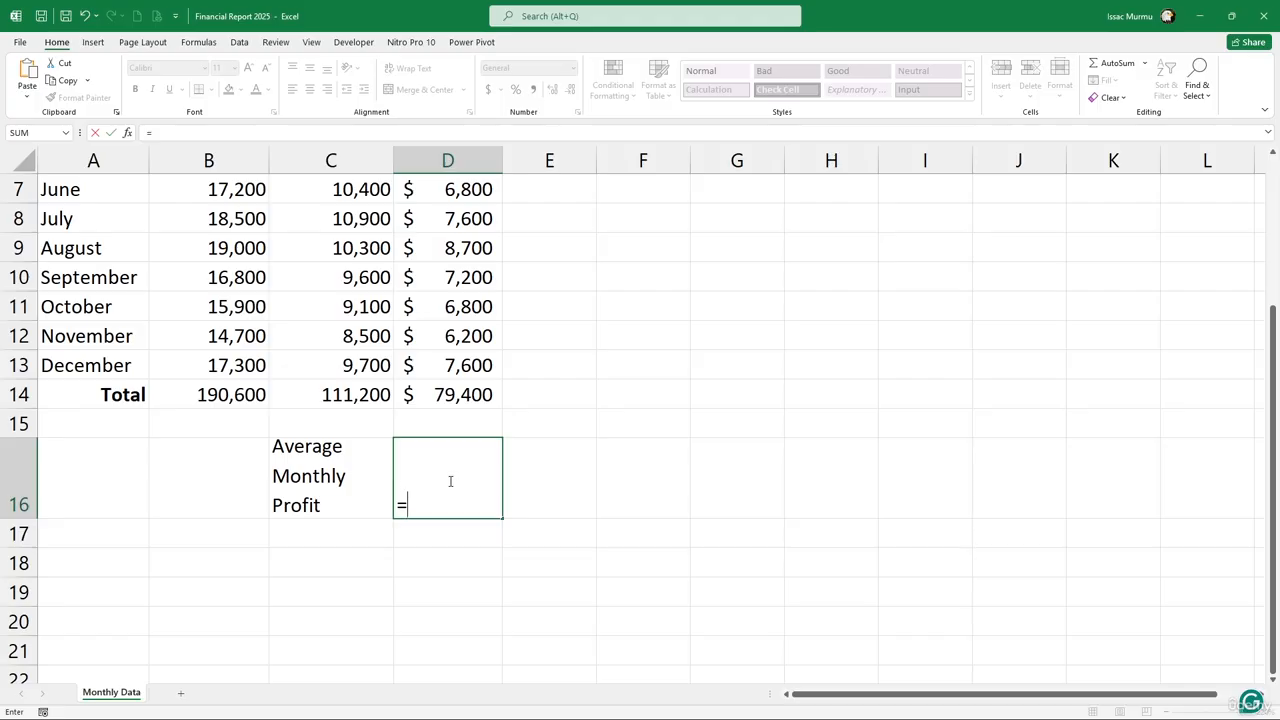
{"action": "type", "text": "ave"}
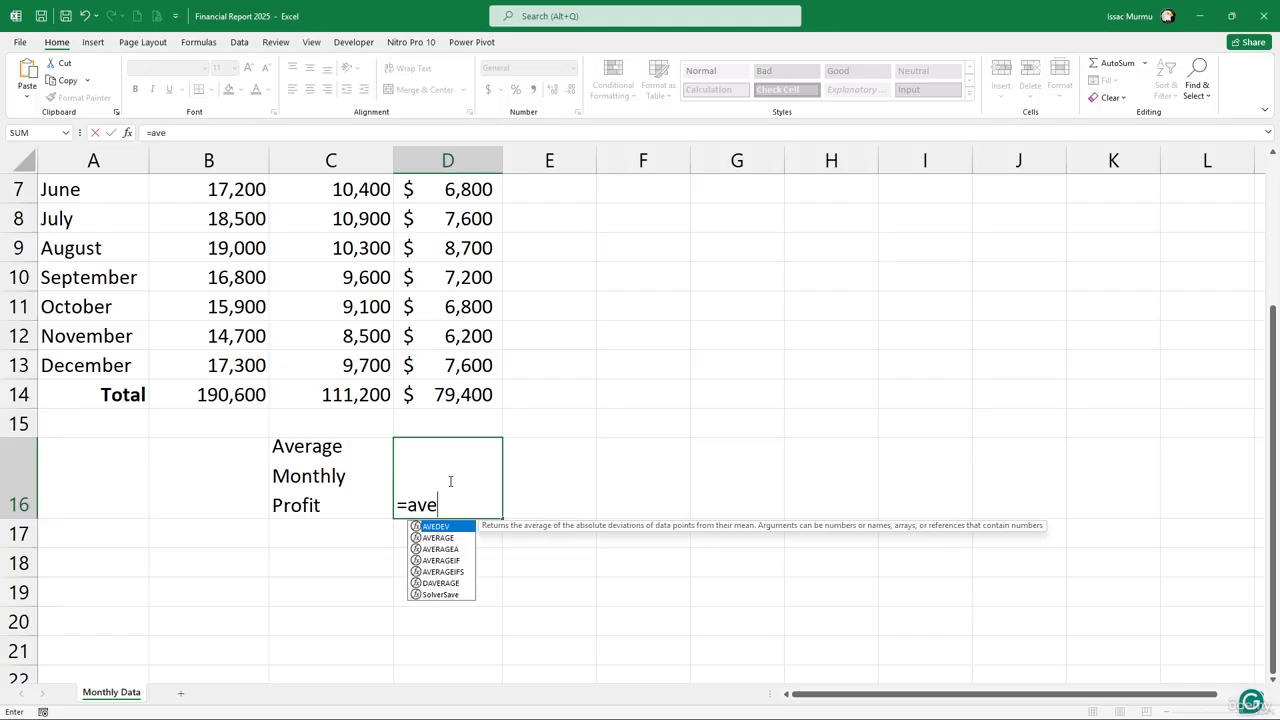
{"action": "key", "text": "Down"}
{"action": "key", "text": "Tab"}
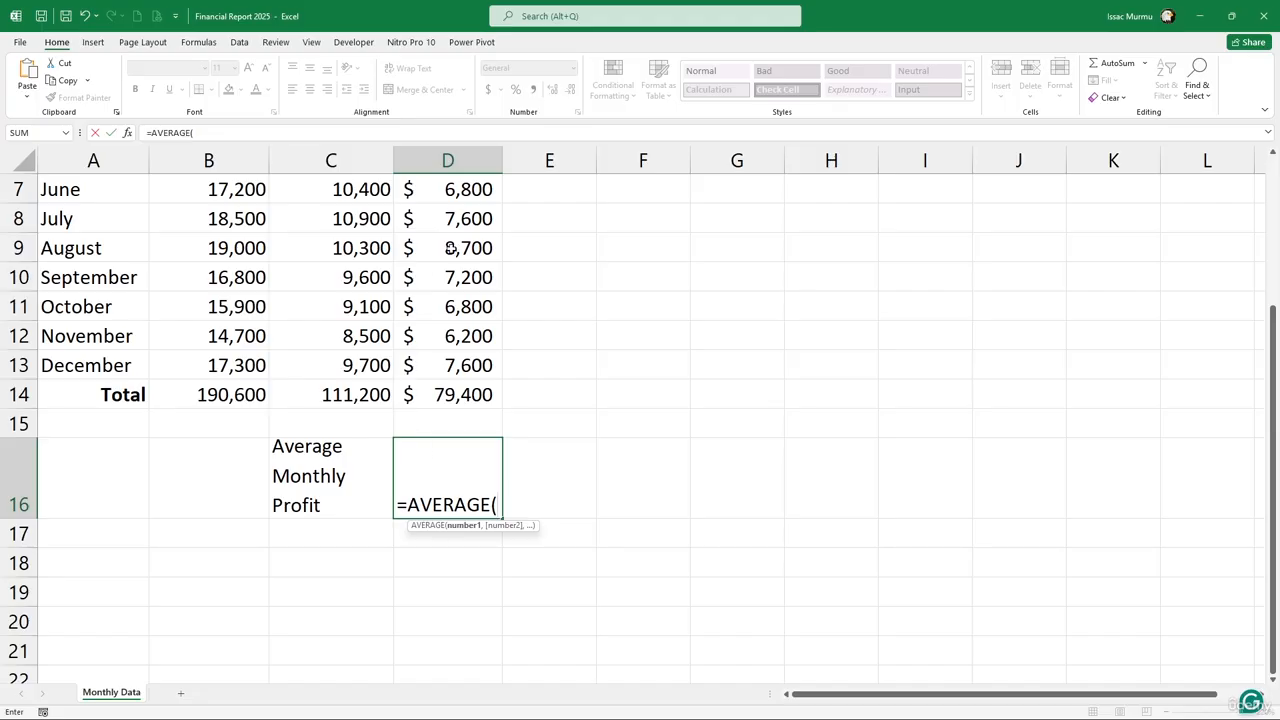
{"action": "scroll", "coordinate": [450, 248], "scroll_direction": "up", "scroll_amount": 2}
{"action": "left_click_drag", "start_coordinate": [449, 217], "coordinate": [459, 570]}
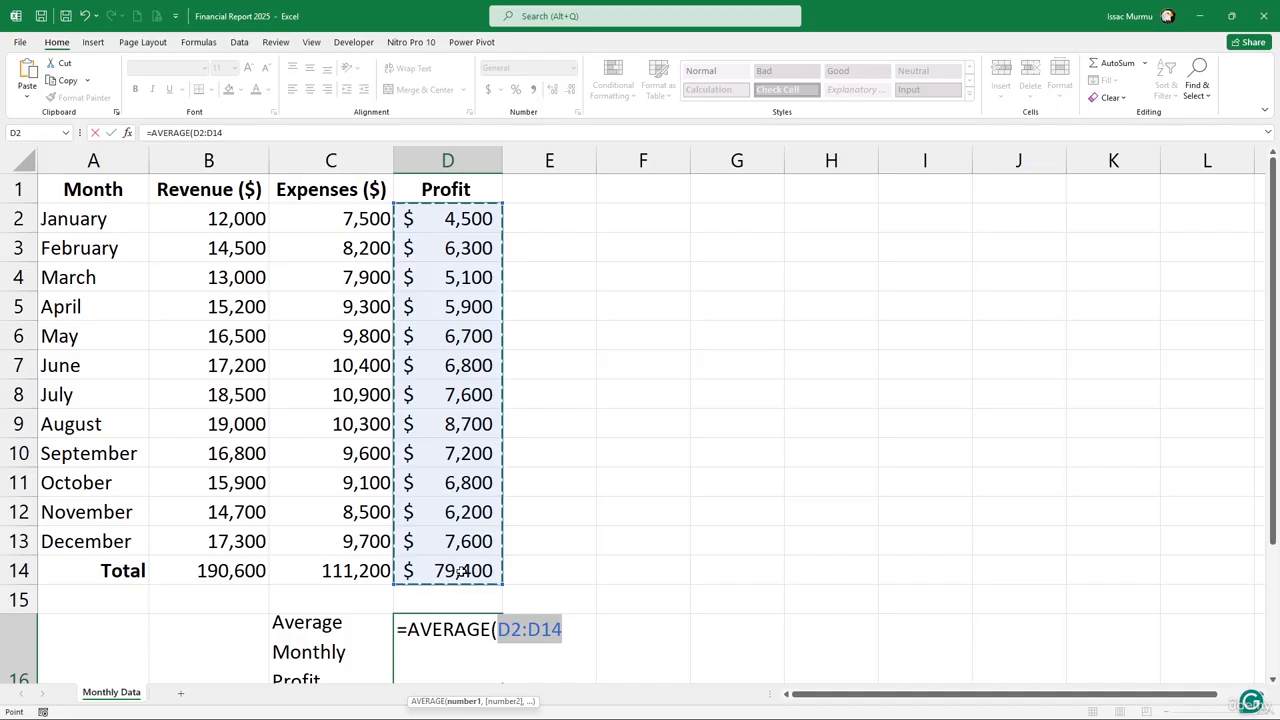
{"action": "key", "text": "Up"}
{"action": "key", "text": "Down"}
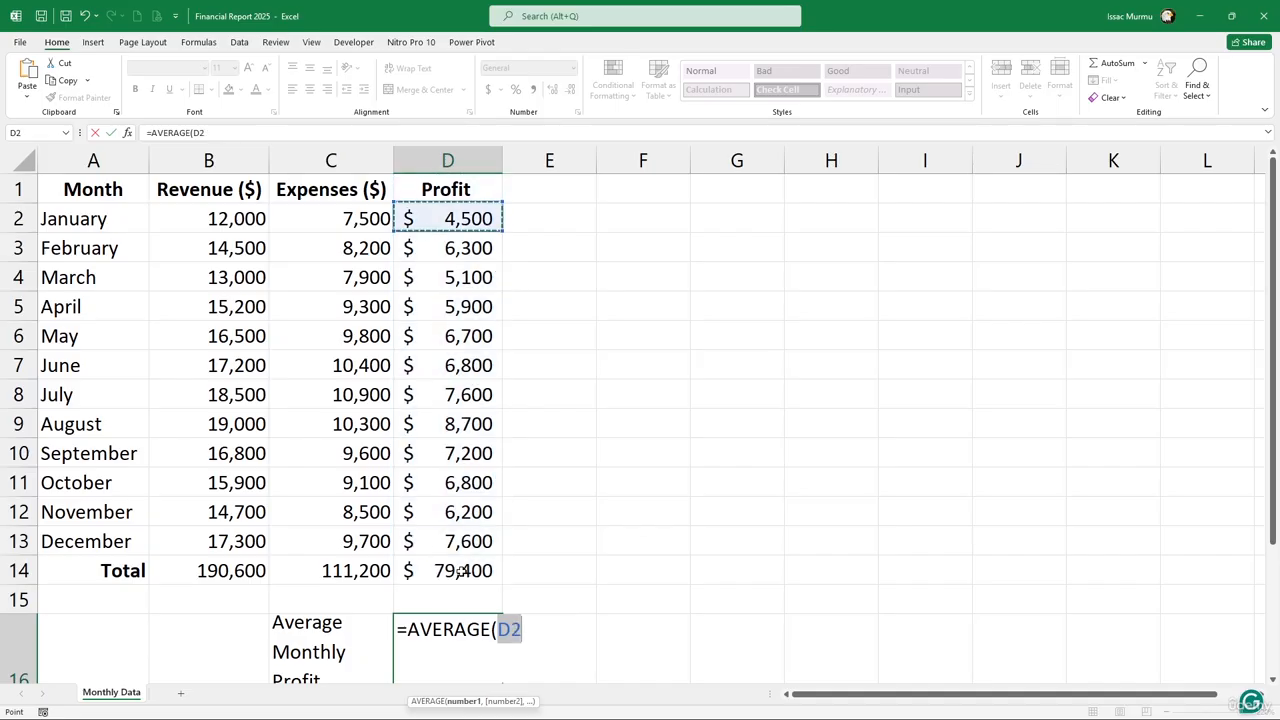
{"action": "key", "text": "shift+Down"}
{"action": "key", "text": "shift+Down"}
{"action": "key", "text": "shift+Down"}
{"action": "key", "text": "shift+Down"}
{"action": "key", "text": "shift+Down"}
{"action": "key", "text": "shift+Down"}
{"action": "key", "text": "shift+Down"}
{"action": "key", "text": "shift+Down"}
{"action": "key", "text": "shift+Down"}
{"action": "key", "text": "shift+Down"}
{"action": "key", "text": "shift+Down"}
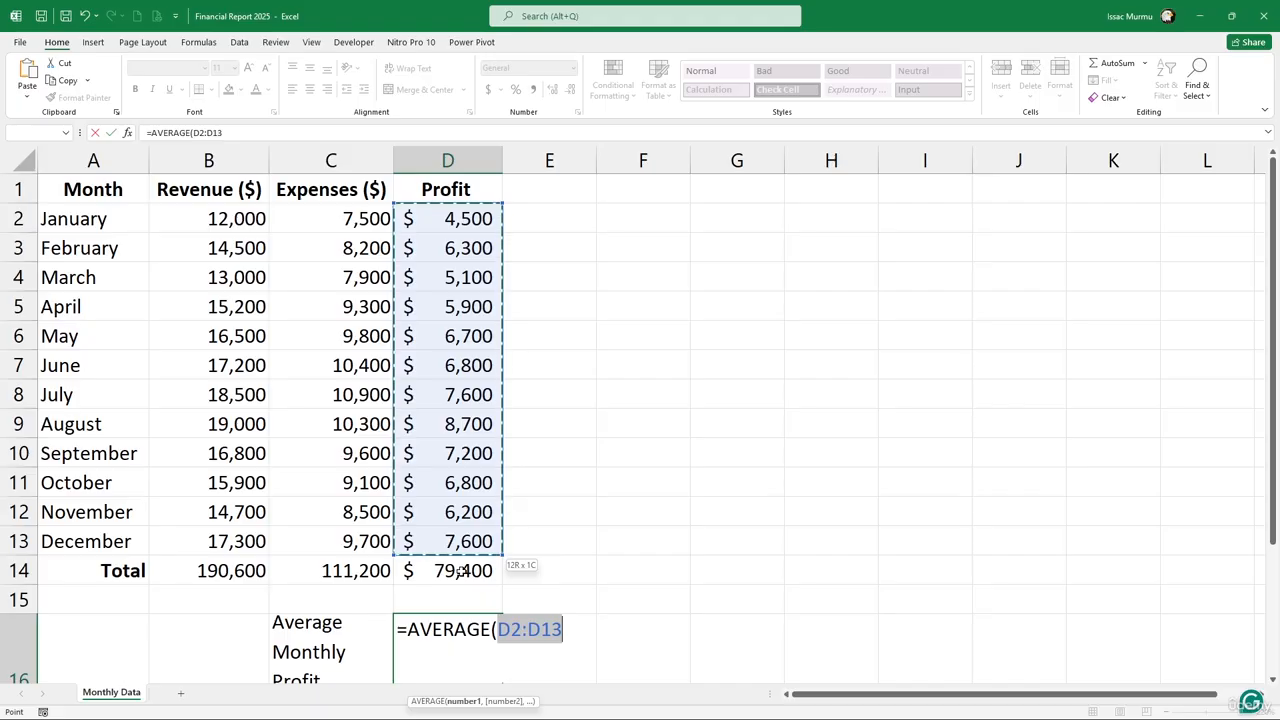
{"action": "type", "text": ")"}
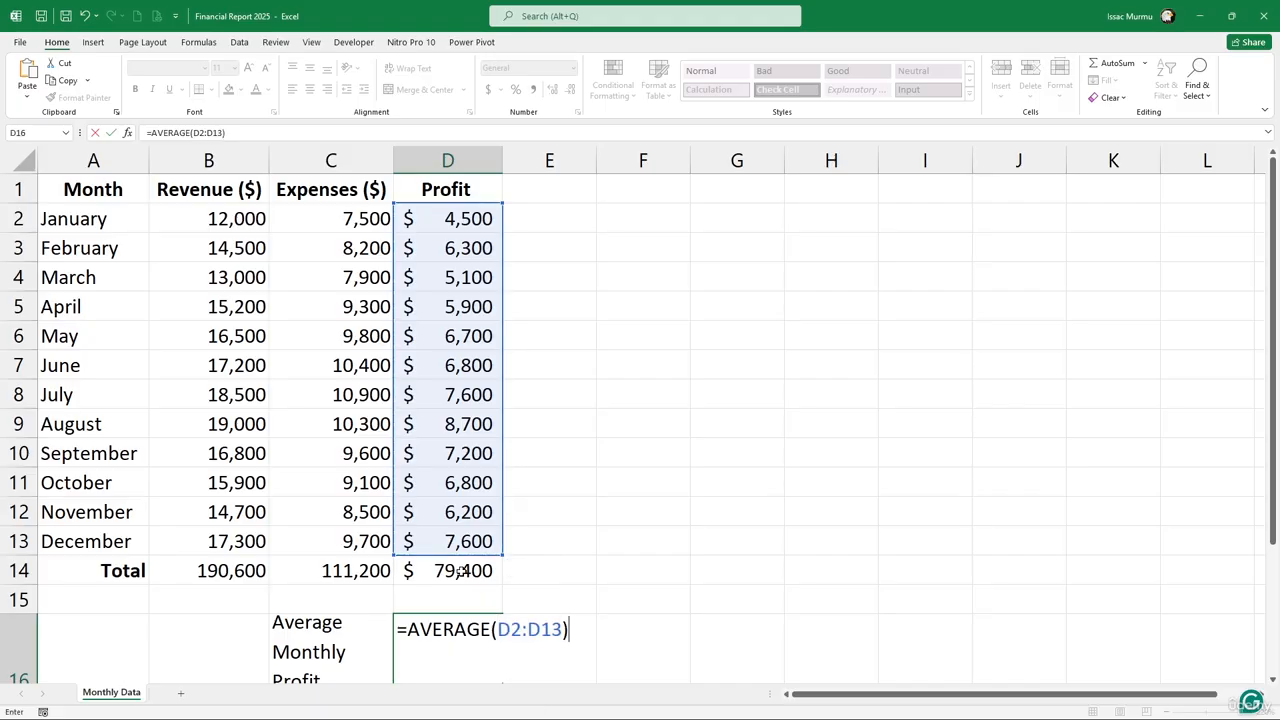
{"action": "key", "text": "Return"}
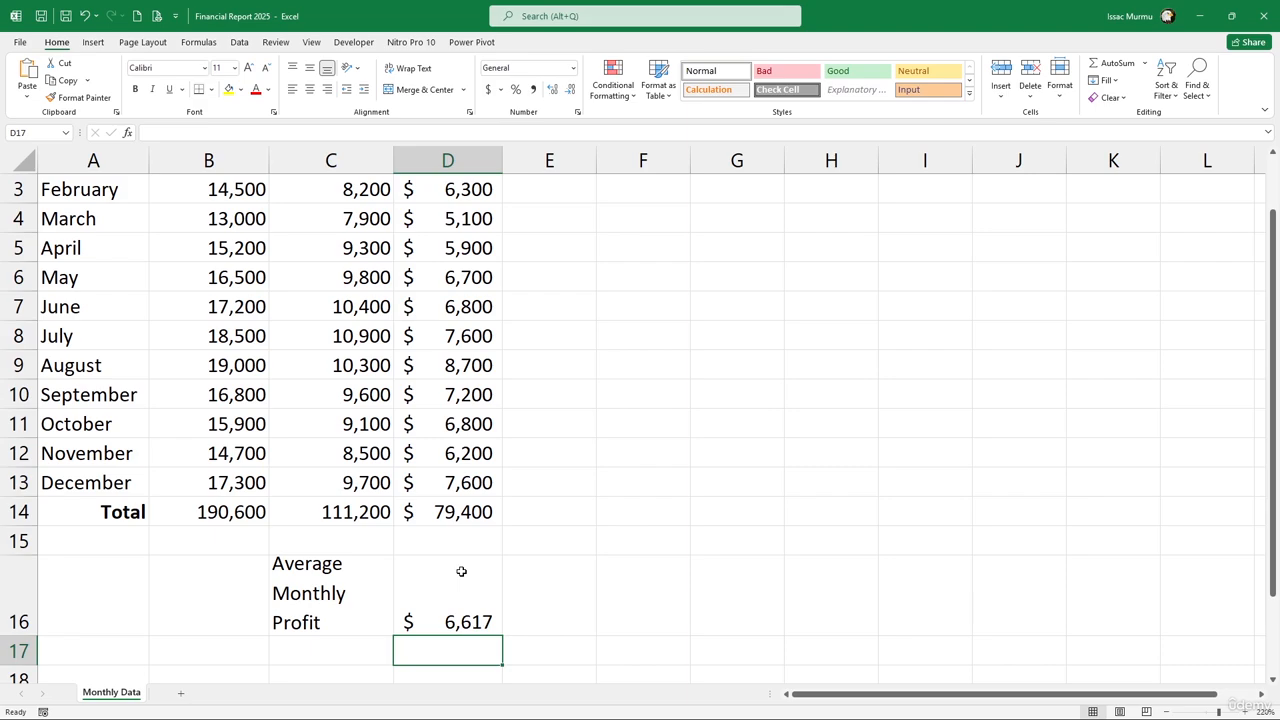
Bold the Average Monthly Profit label in C16
{"action": "left_click", "coordinate": [368, 564]}
{"action": "left_click", "coordinate": [135, 90]}
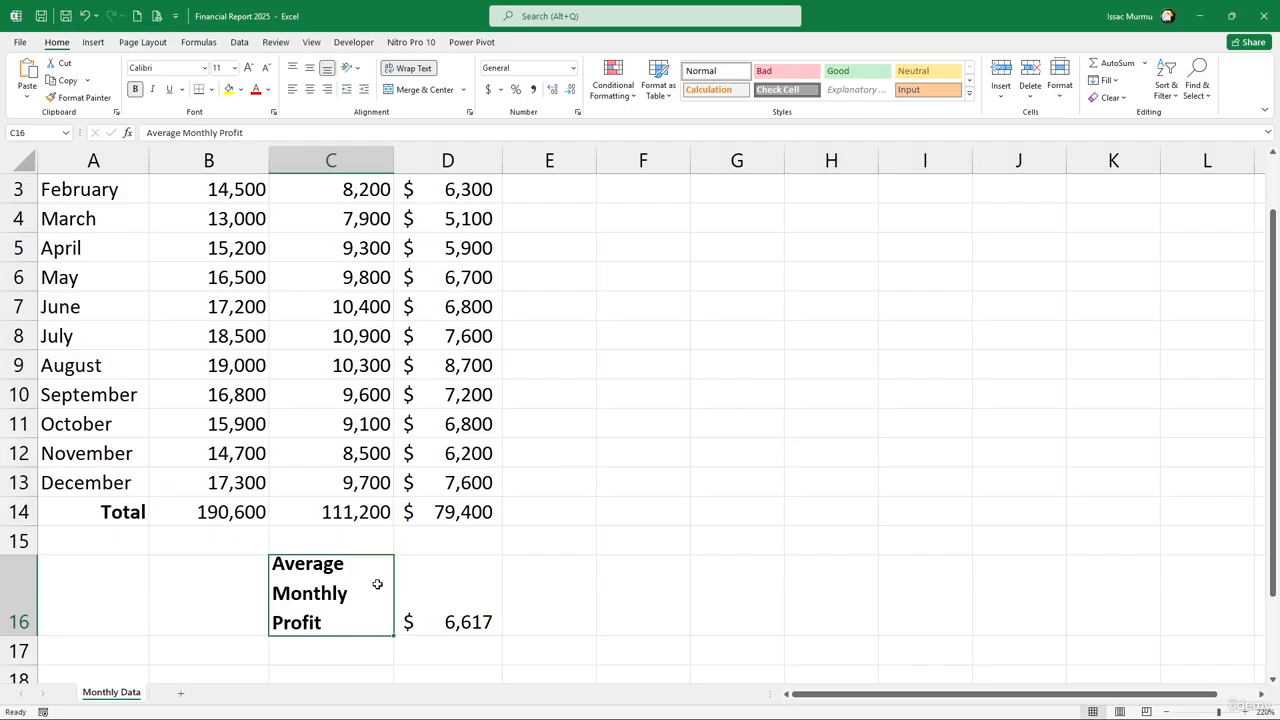
{"action": "scroll", "coordinate": [374, 579], "scroll_direction": "down", "scroll_amount": 1}
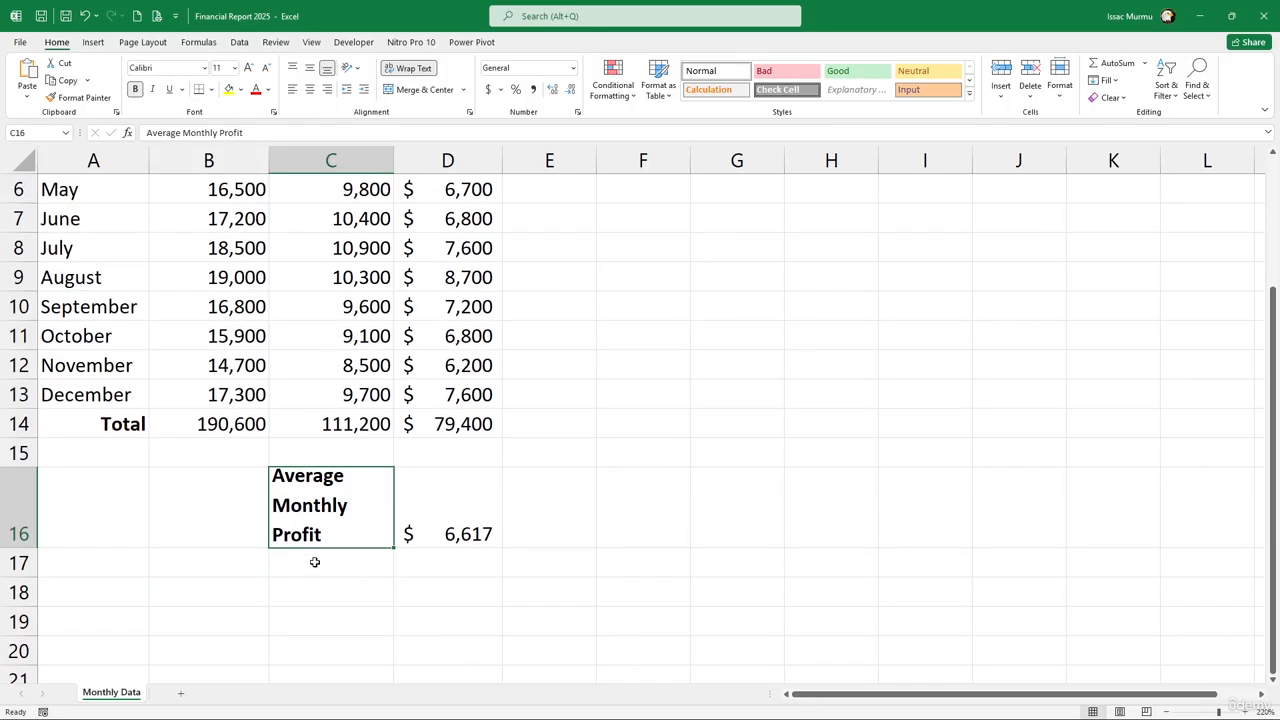
{"action": "left_click", "coordinate": [314, 562]}
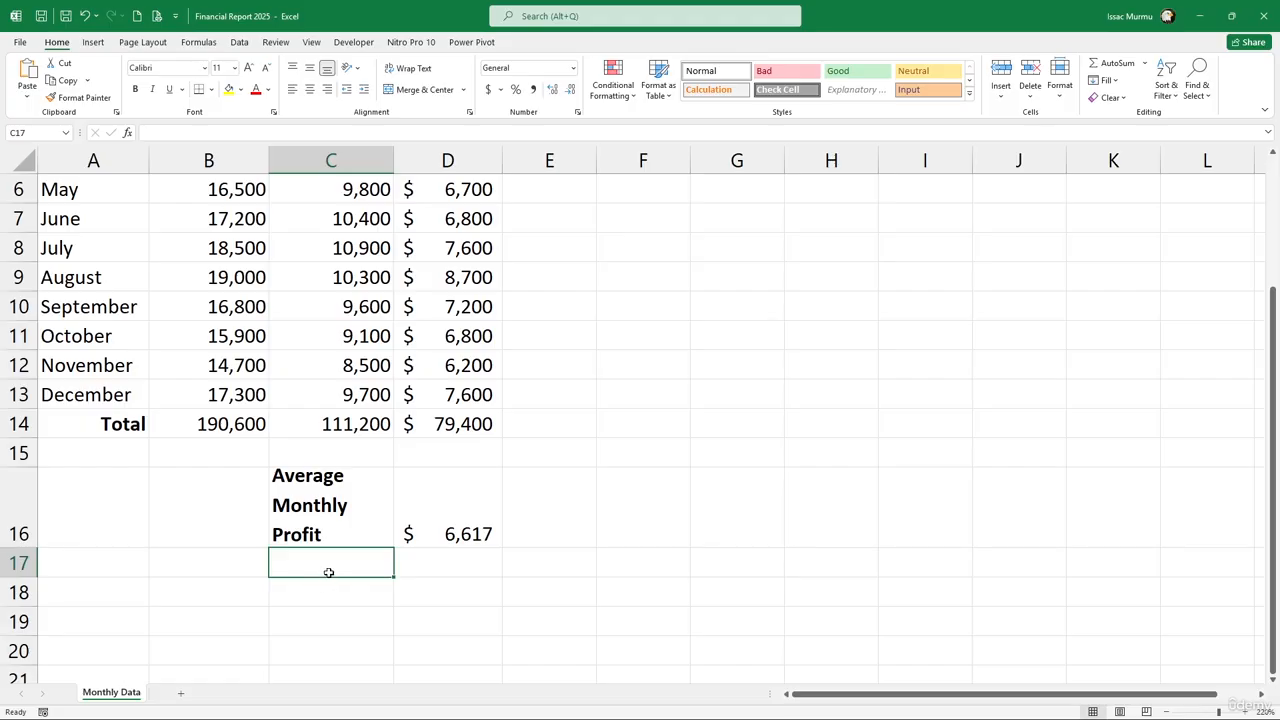
Enter the label 'Highest Profit' in C17
{"action": "type", "text": "Higse"}
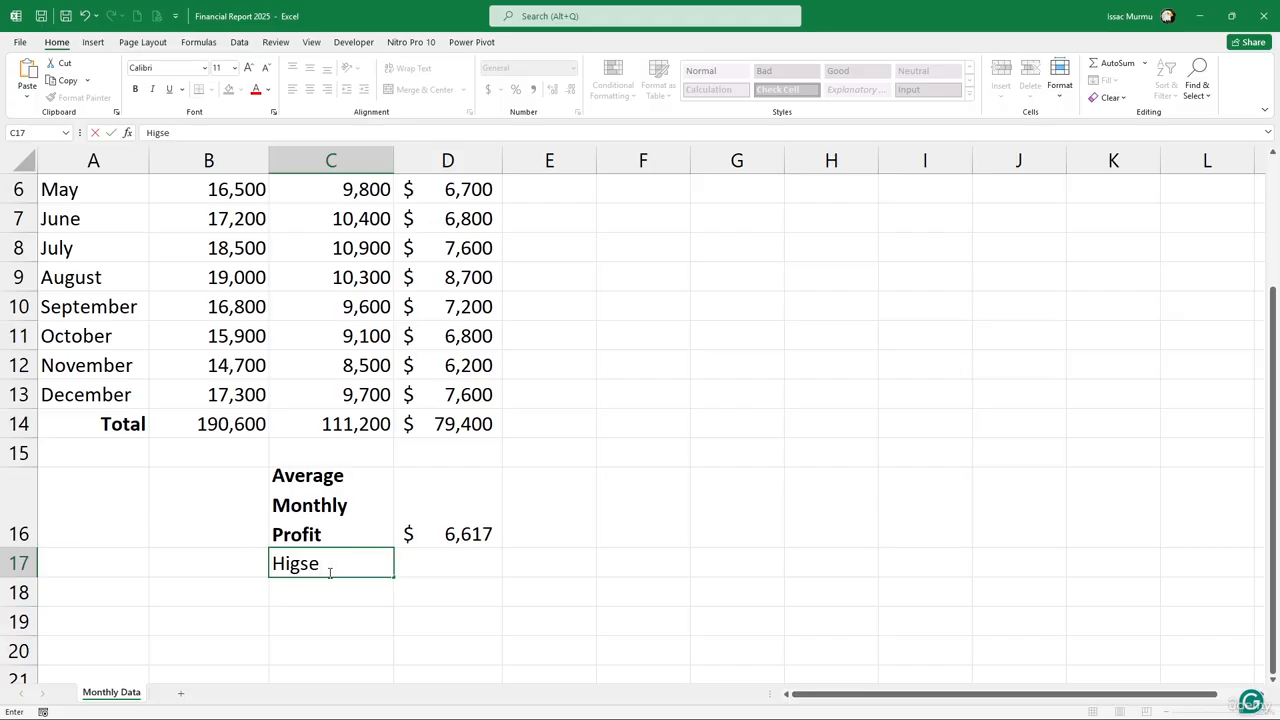
{"action": "key", "text": "BackSpace"}
{"action": "key", "text": "BackSpace"}
{"action": "type", "text": "hest Profit"}
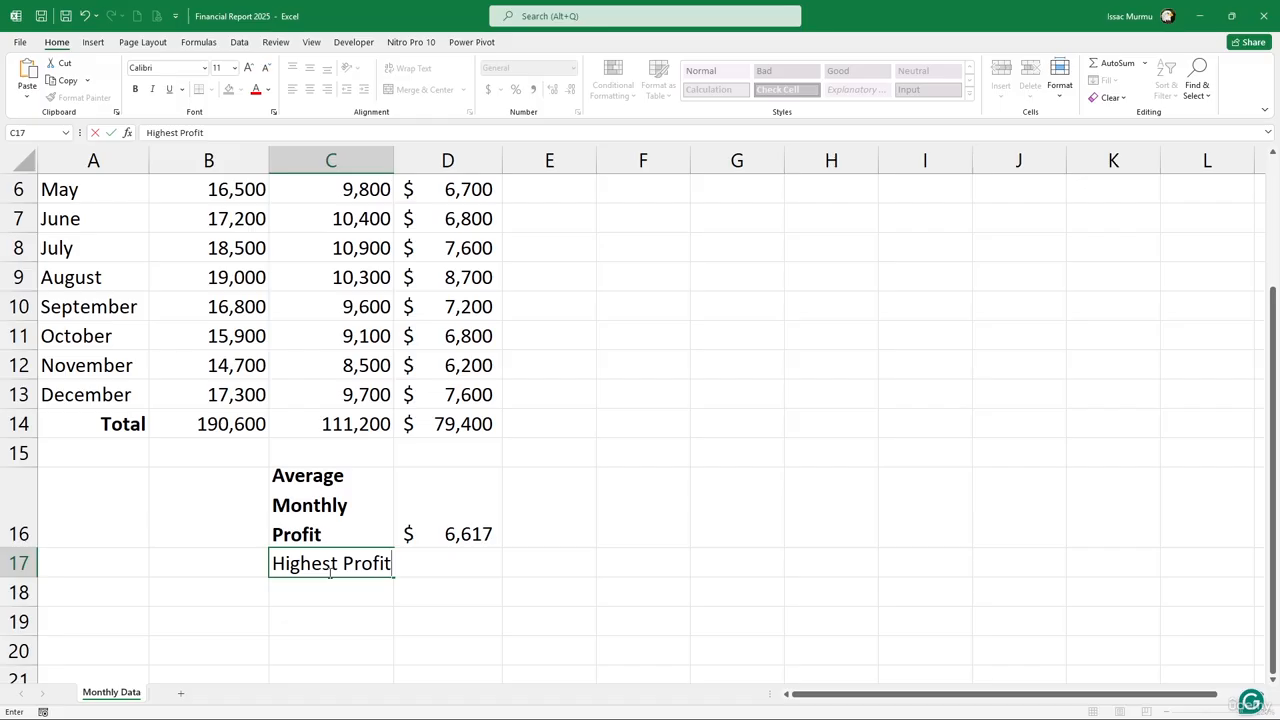
{"action": "key", "text": "Return"}
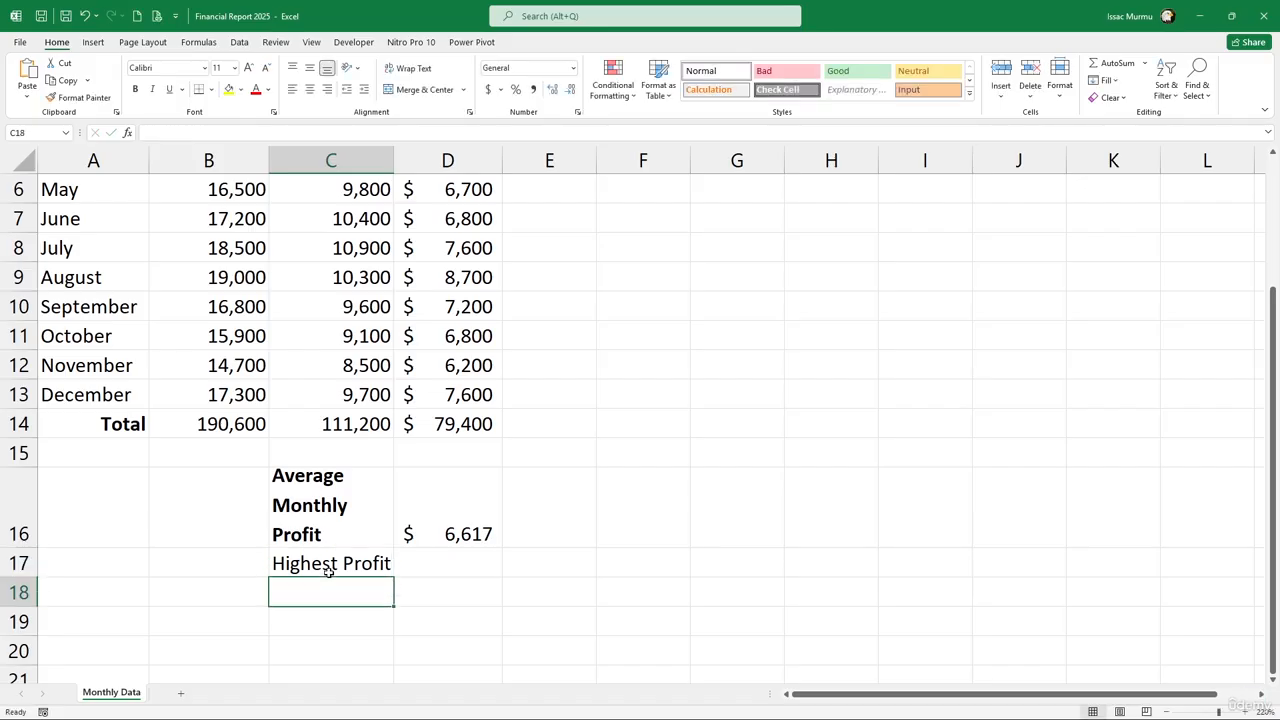
Enter =MAX(D2:D13) in D17 to show the highest profit, $8,700
{"action": "left_click", "coordinate": [450, 566]}
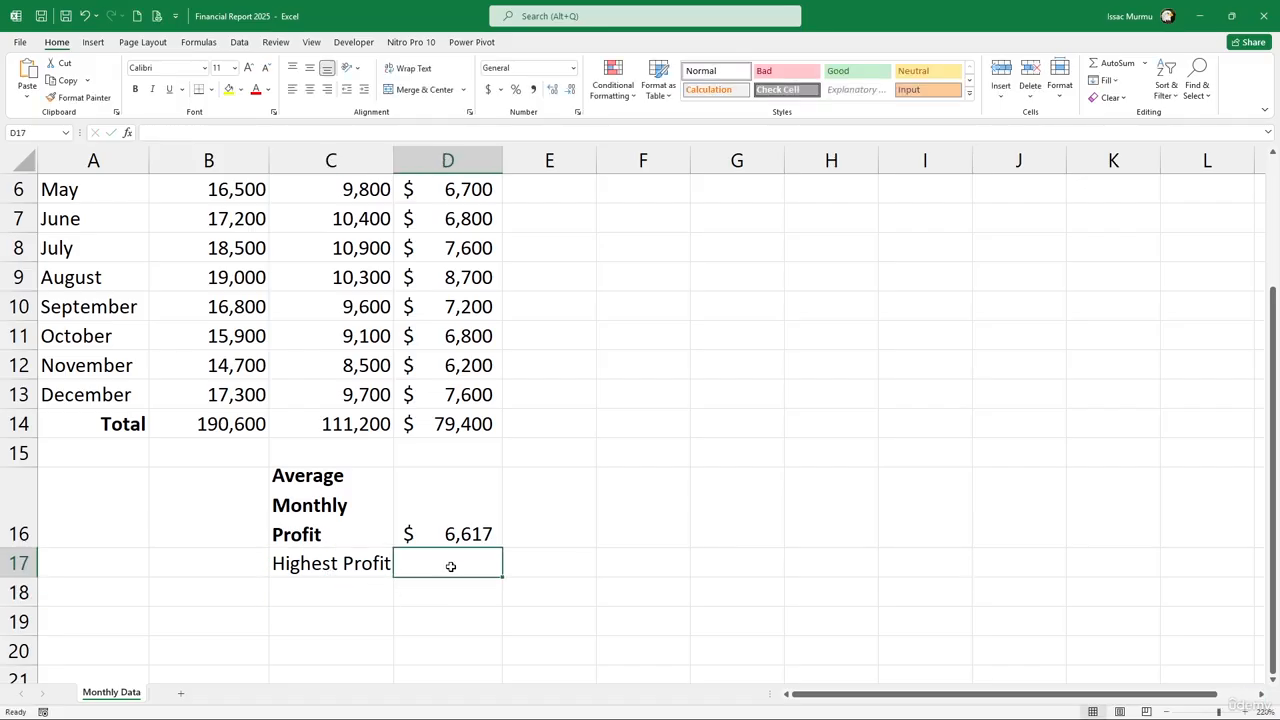
{"action": "type", "text": "="}
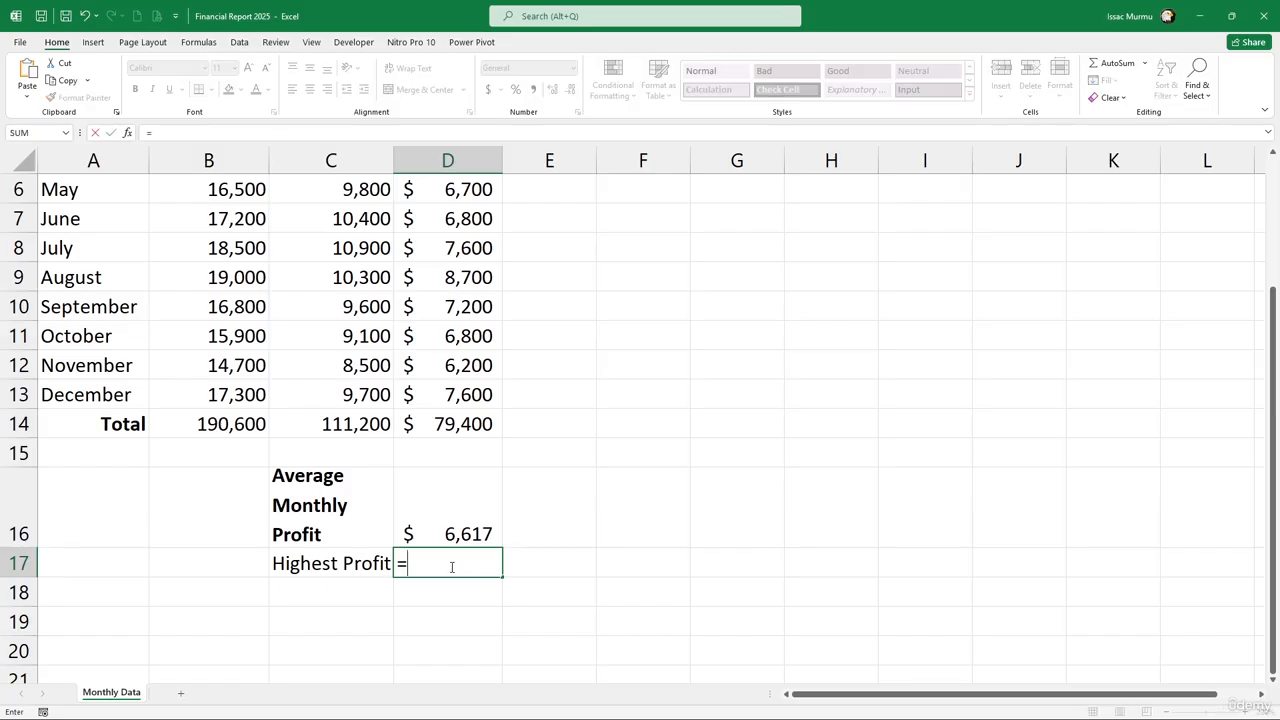
{"action": "type", "text": "max"}
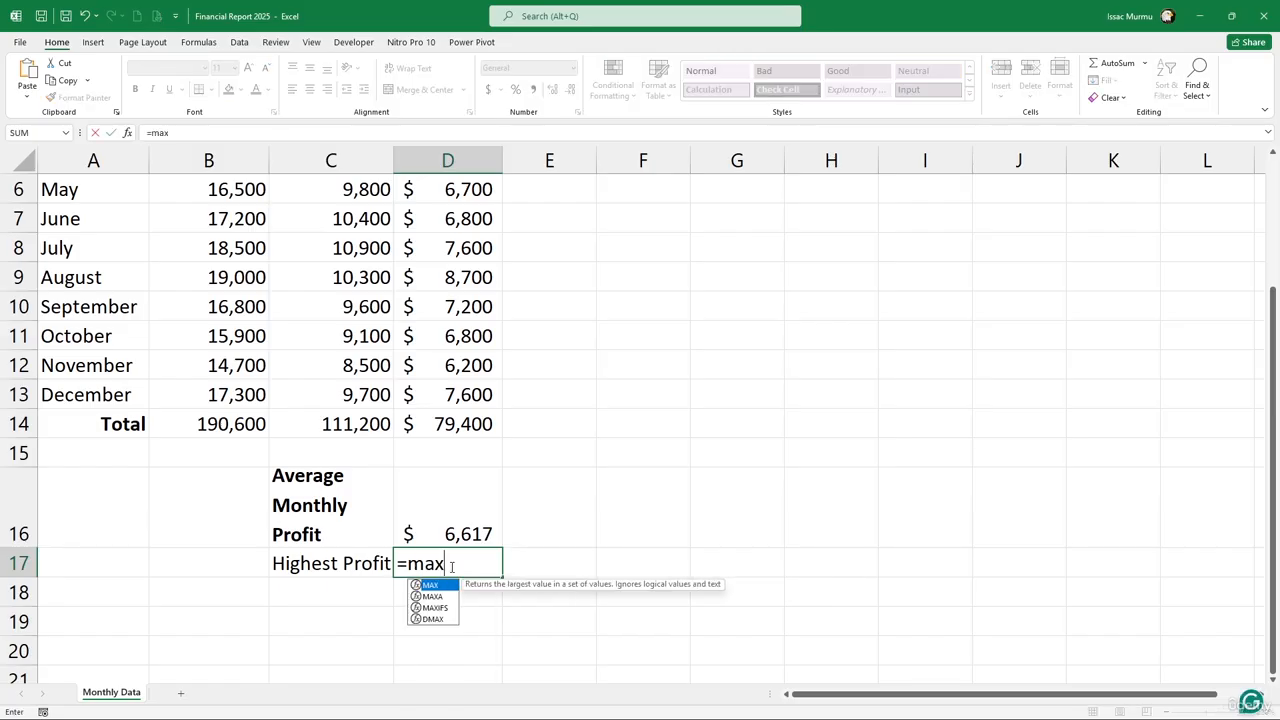
{"action": "key", "text": "Tab"}
{"action": "scroll", "coordinate": [424, 241], "scroll_direction": "up", "scroll_amount": 2}
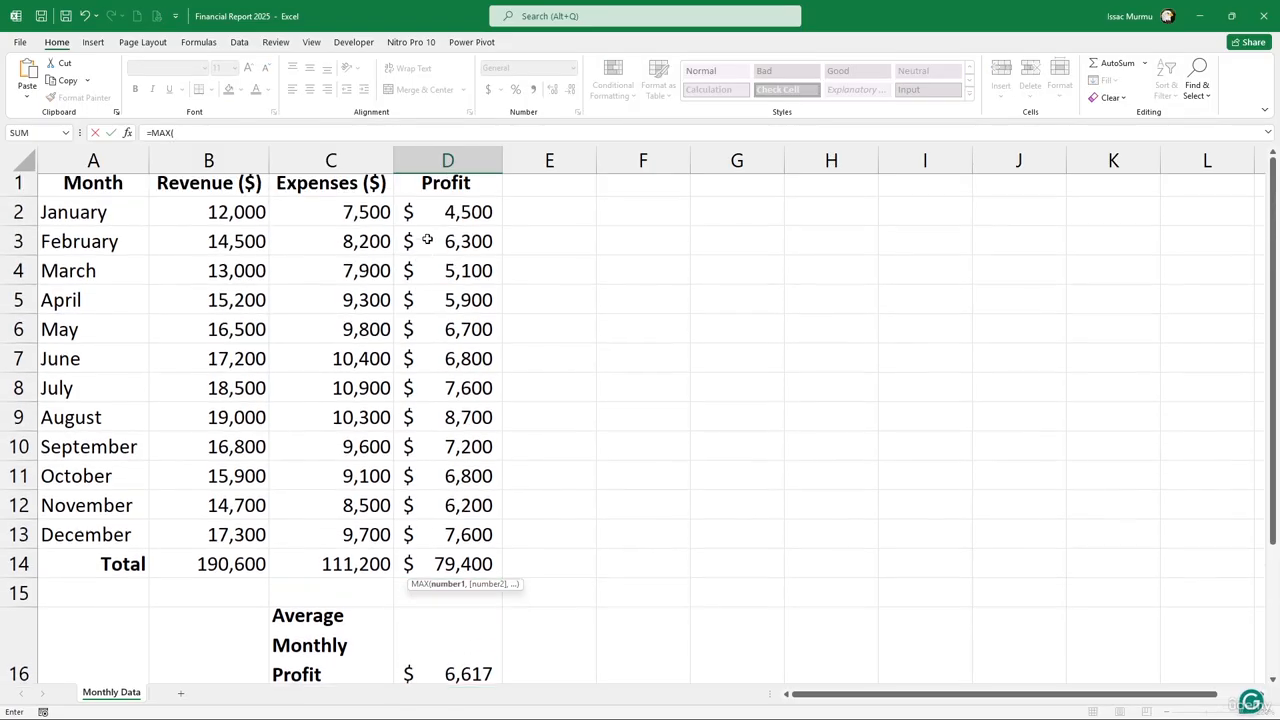
{"action": "left_click_drag", "start_coordinate": [462, 218], "coordinate": [489, 546]}
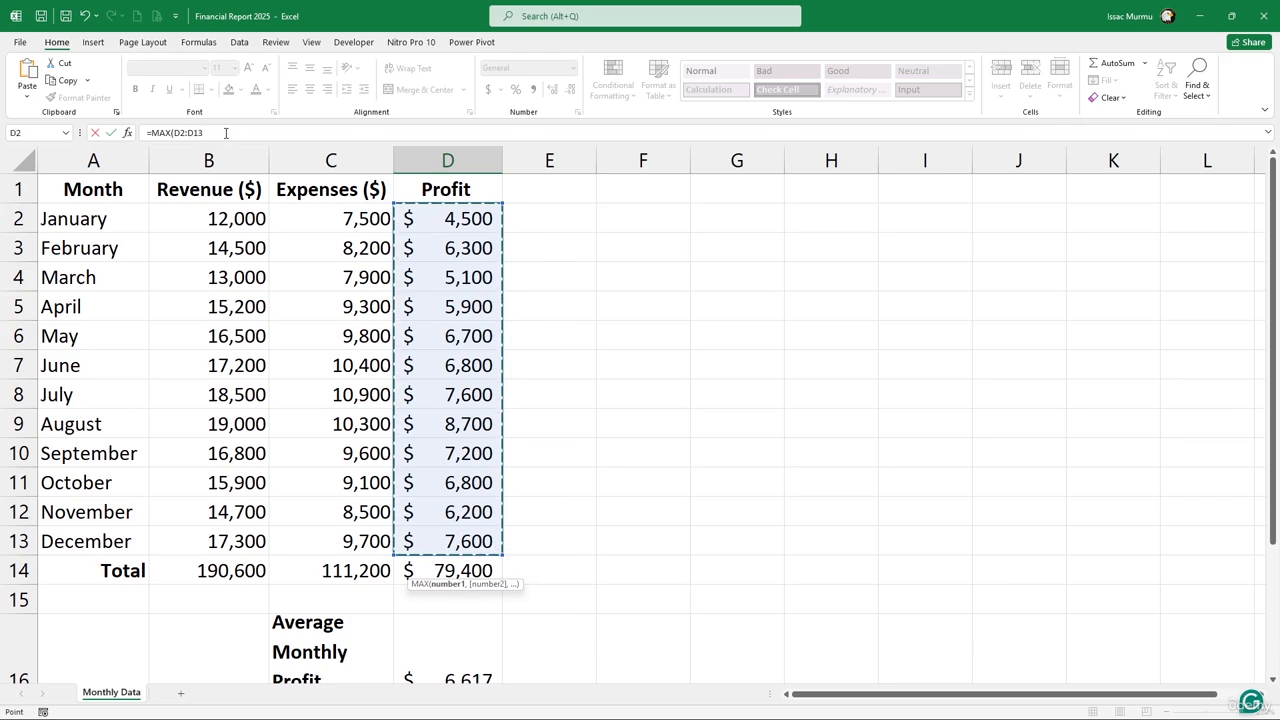
{"action": "type", "text": ")"}
{"action": "key", "text": "Return"}
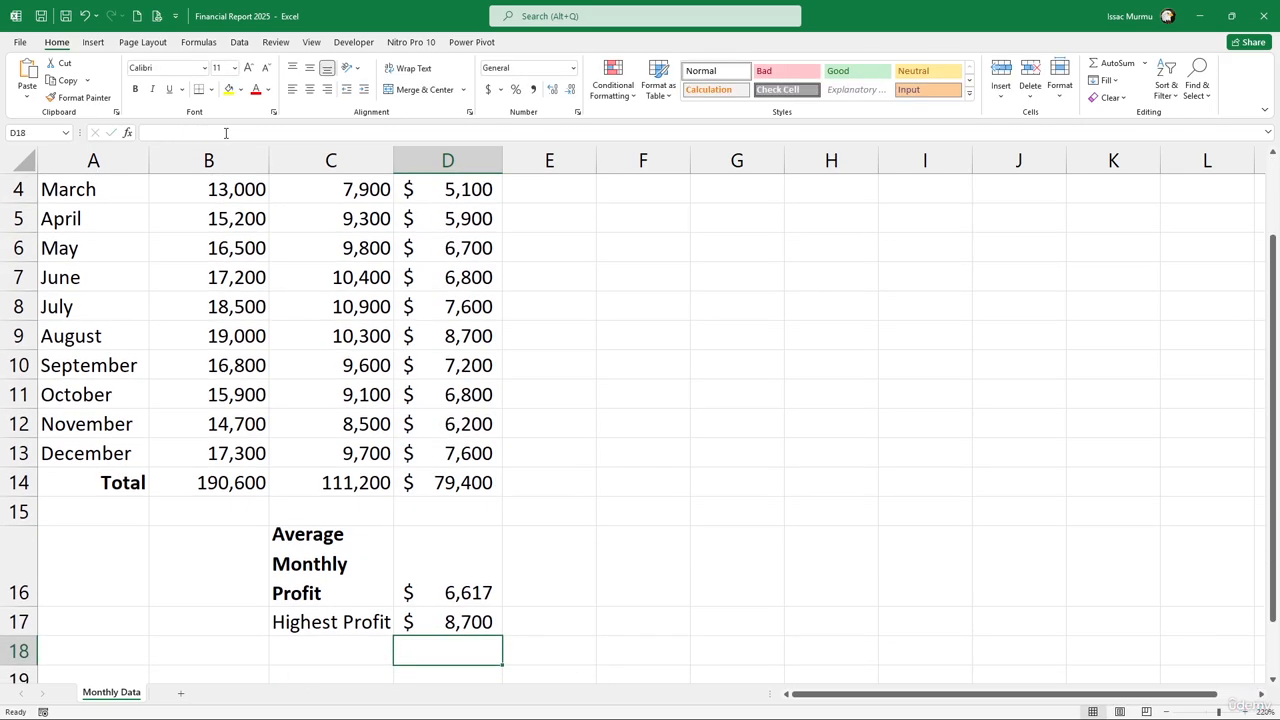
Bold the Highest Profit label in C17
{"action": "left_click", "coordinate": [364, 619]}
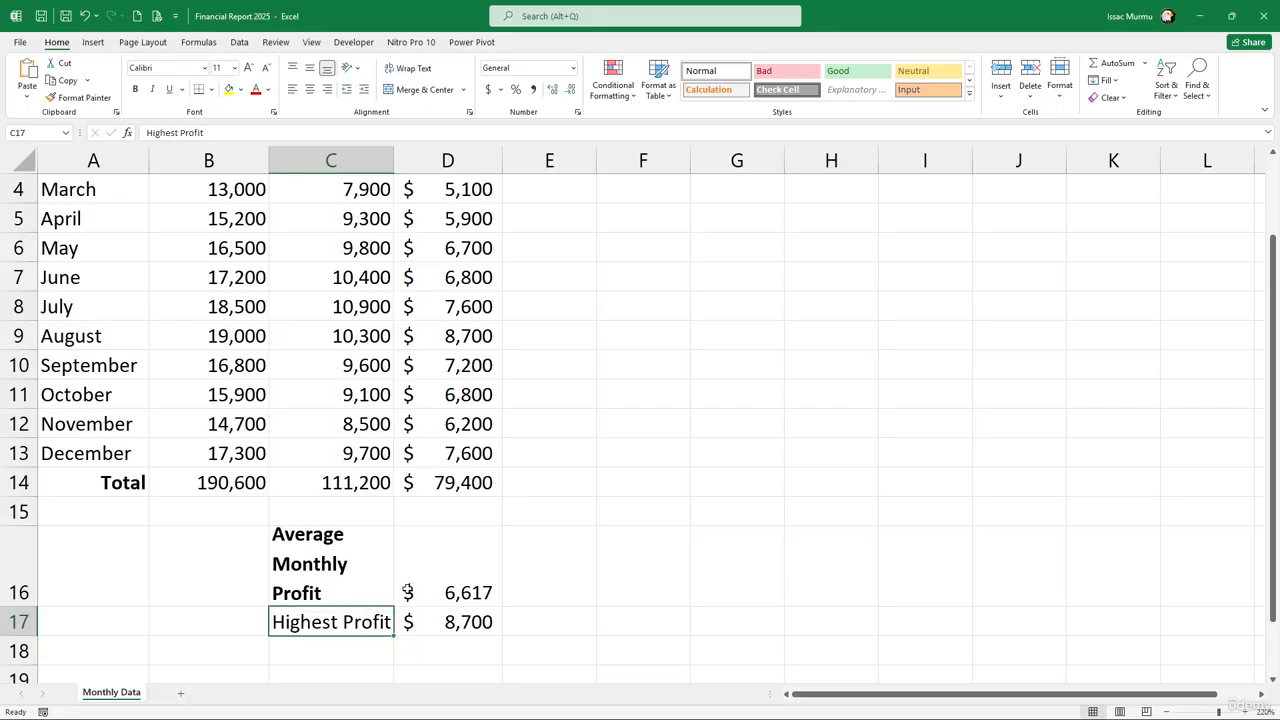
{"action": "scroll", "coordinate": [222, 245], "scroll_direction": "up", "scroll_amount": 1}
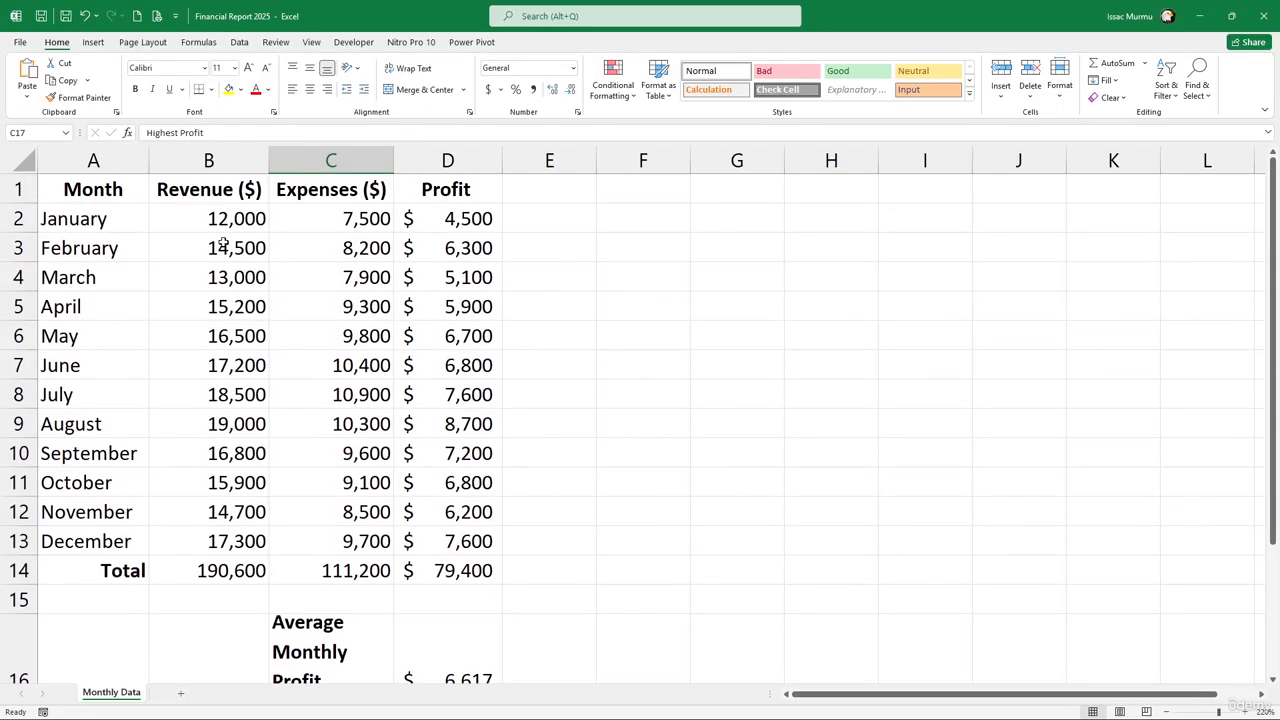
{"action": "left_click", "coordinate": [135, 89]}
{"action": "scroll", "coordinate": [443, 371], "scroll_direction": "down", "scroll_amount": 9}
{"action": "scroll", "coordinate": [354, 372], "scroll_direction": "up", "scroll_amount": 9}
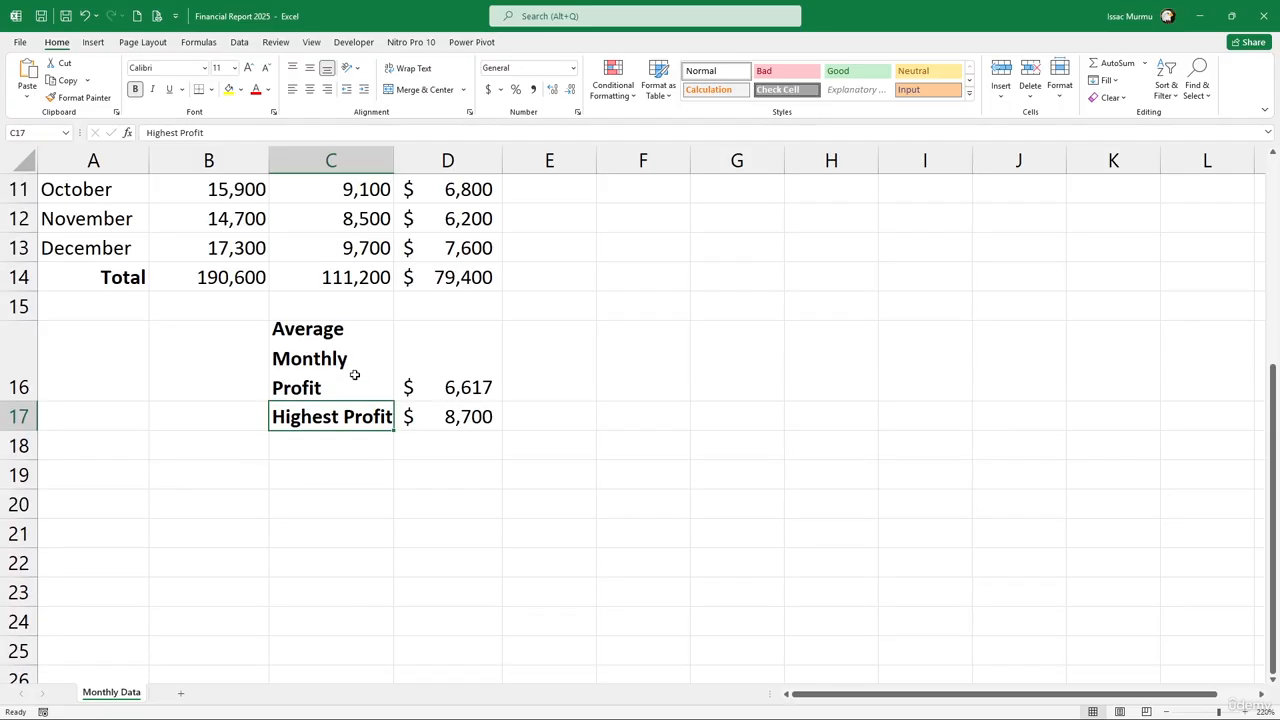
Apply Freeze Top Row to the Month, Revenue, Expenses, Profit header row and scroll to verify
{"action": "left_click", "coordinate": [18, 189]}
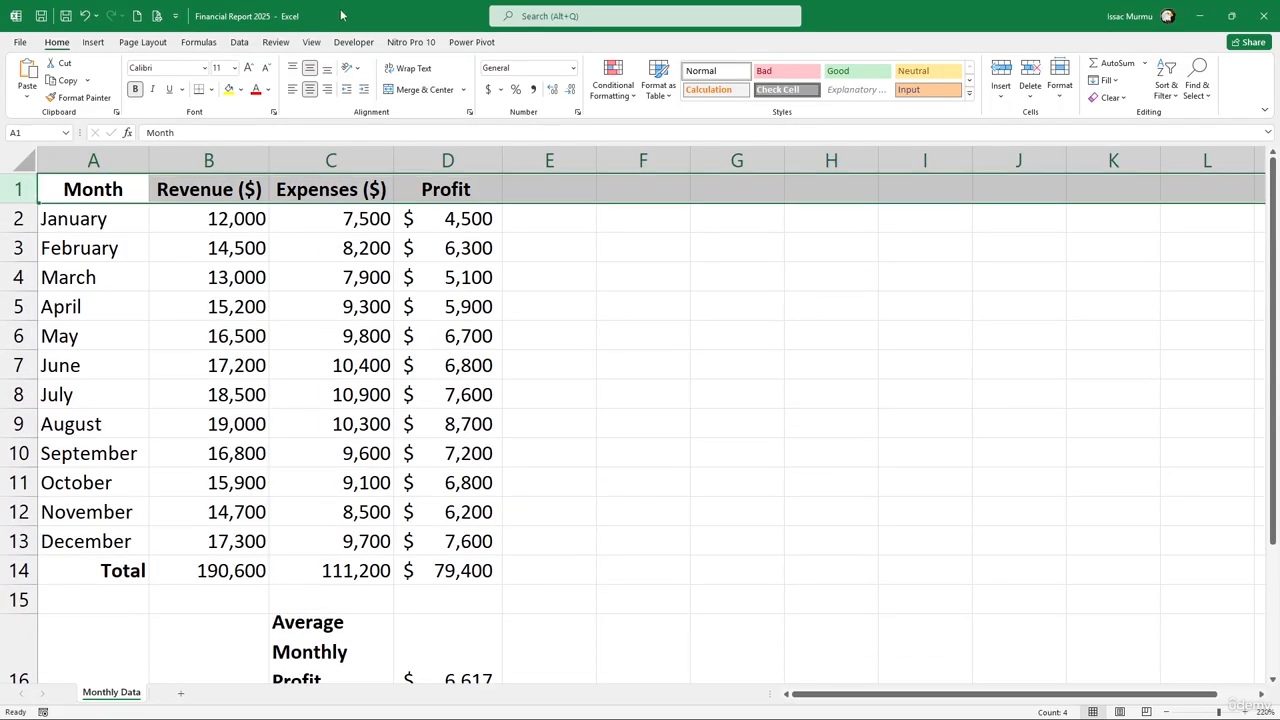
{"action": "left_click", "coordinate": [275, 43]}
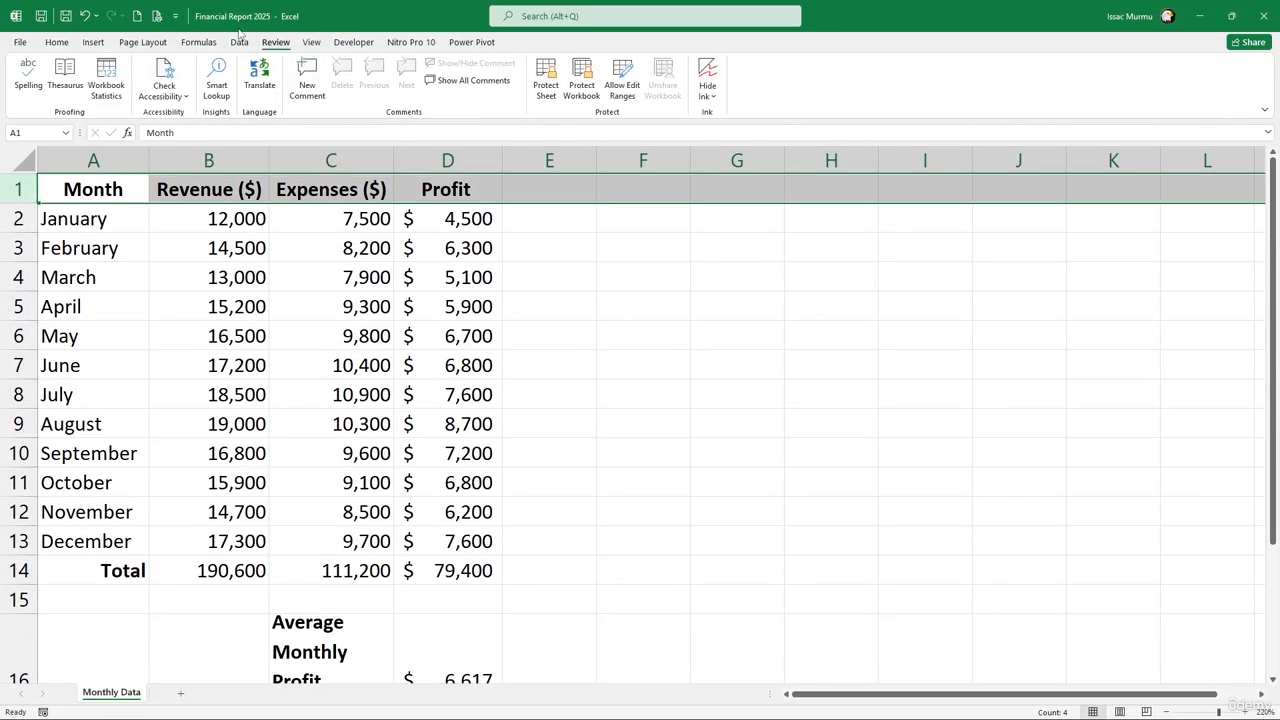
{"action": "left_click", "coordinate": [311, 42]}
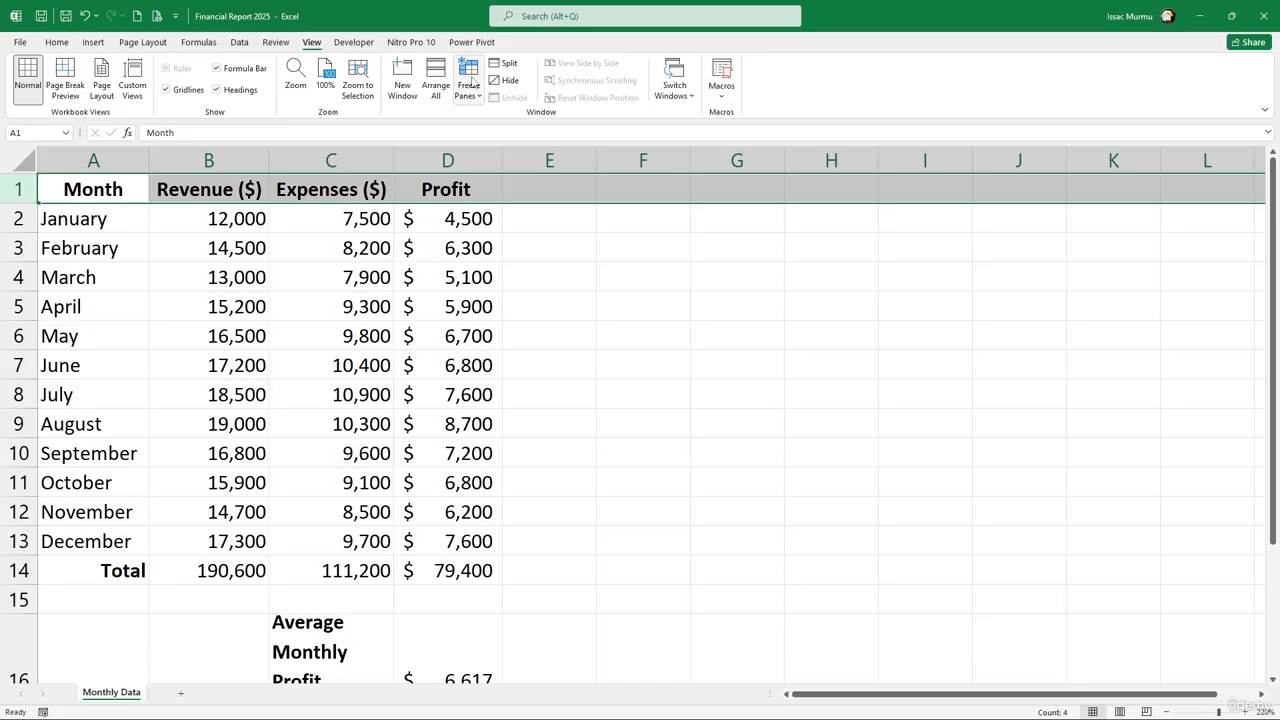
{"action": "left_click", "coordinate": [472, 90]}
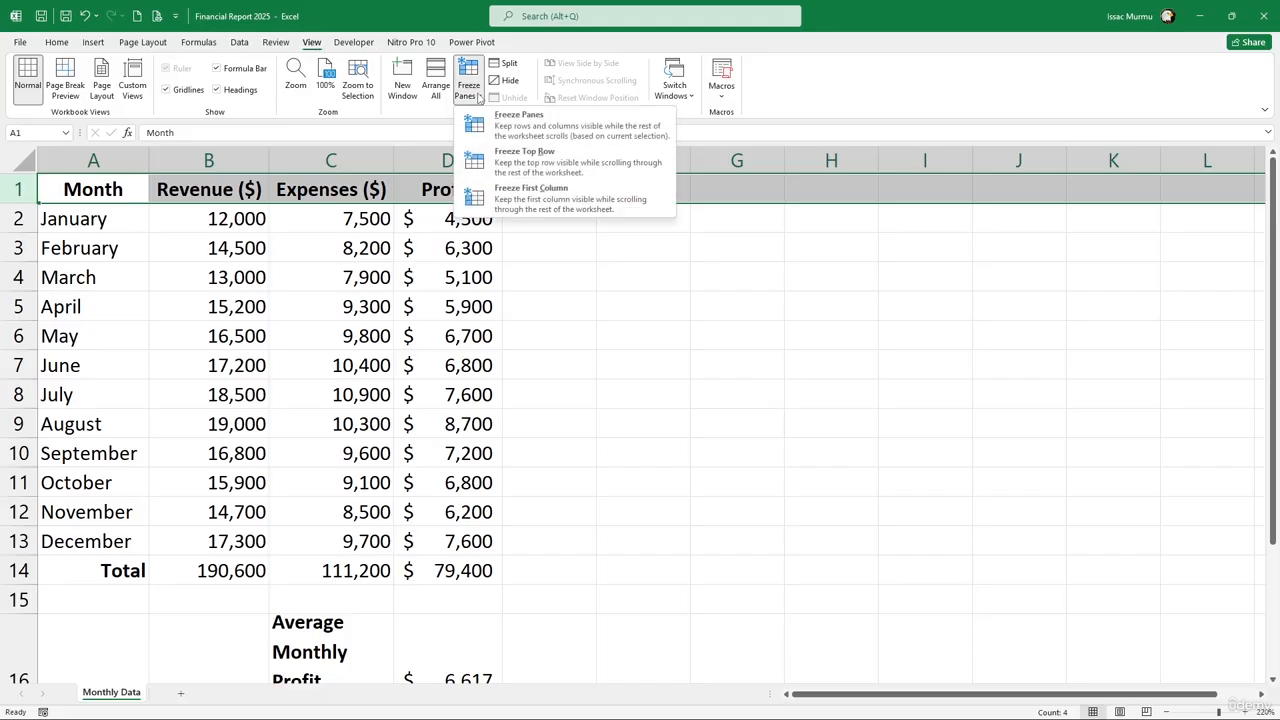
{"action": "left_click", "coordinate": [525, 162]}
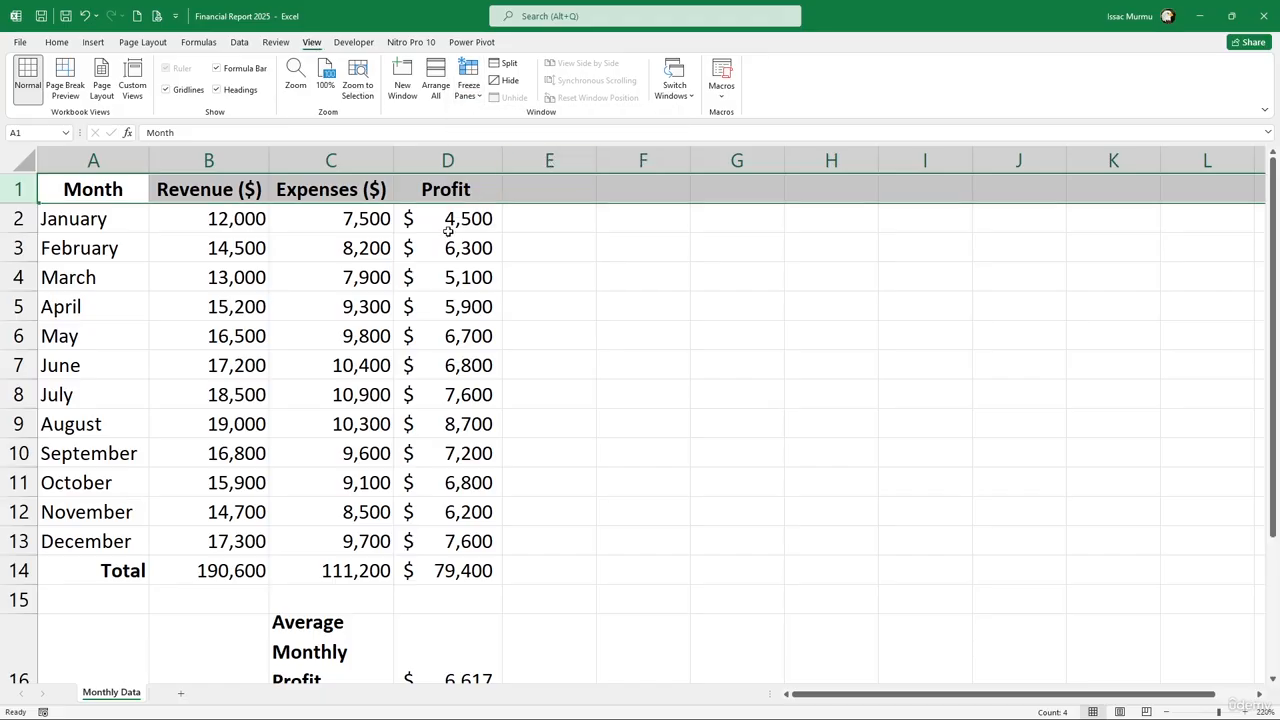
{"action": "scroll", "coordinate": [450, 216], "scroll_direction": "down", "scroll_amount": 4}
{"action": "scroll", "coordinate": [460, 195], "scroll_direction": "up", "scroll_amount": 4}
{"action": "scroll", "coordinate": [450, 215], "scroll_direction": "down", "scroll_amount": 4}
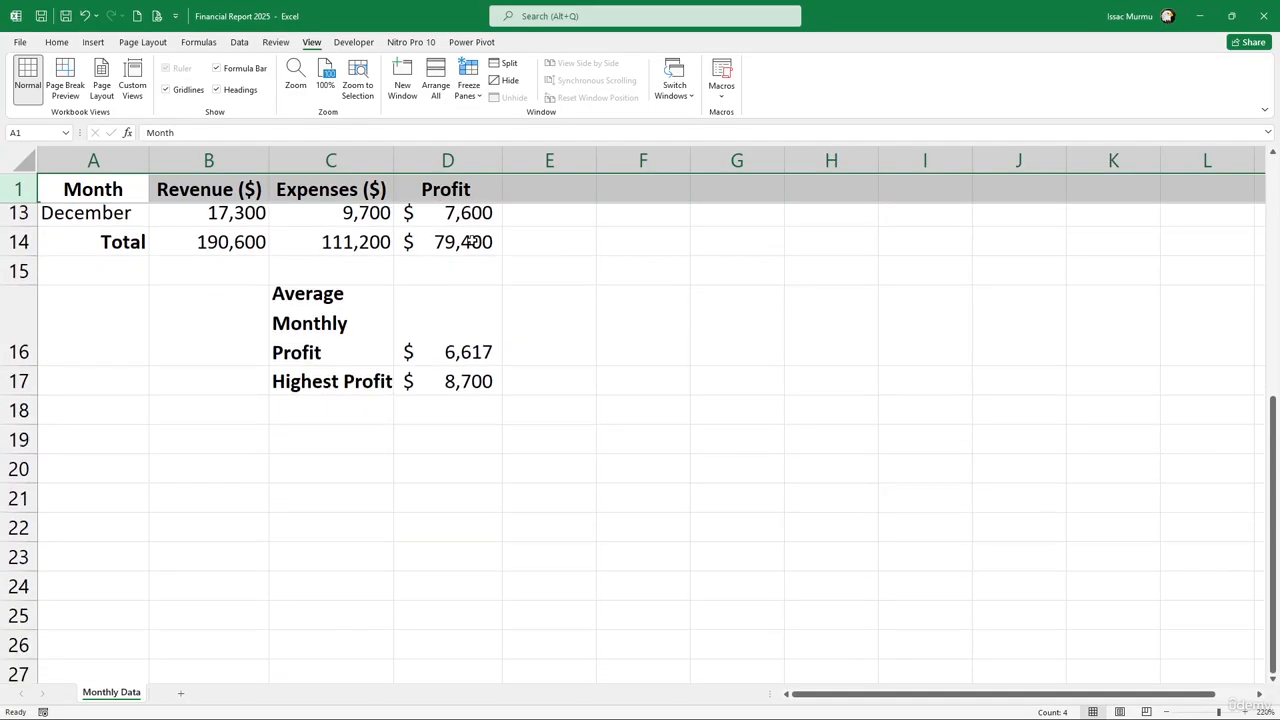
{"action": "scroll", "coordinate": [472, 242], "scroll_direction": "up", "scroll_amount": 1}
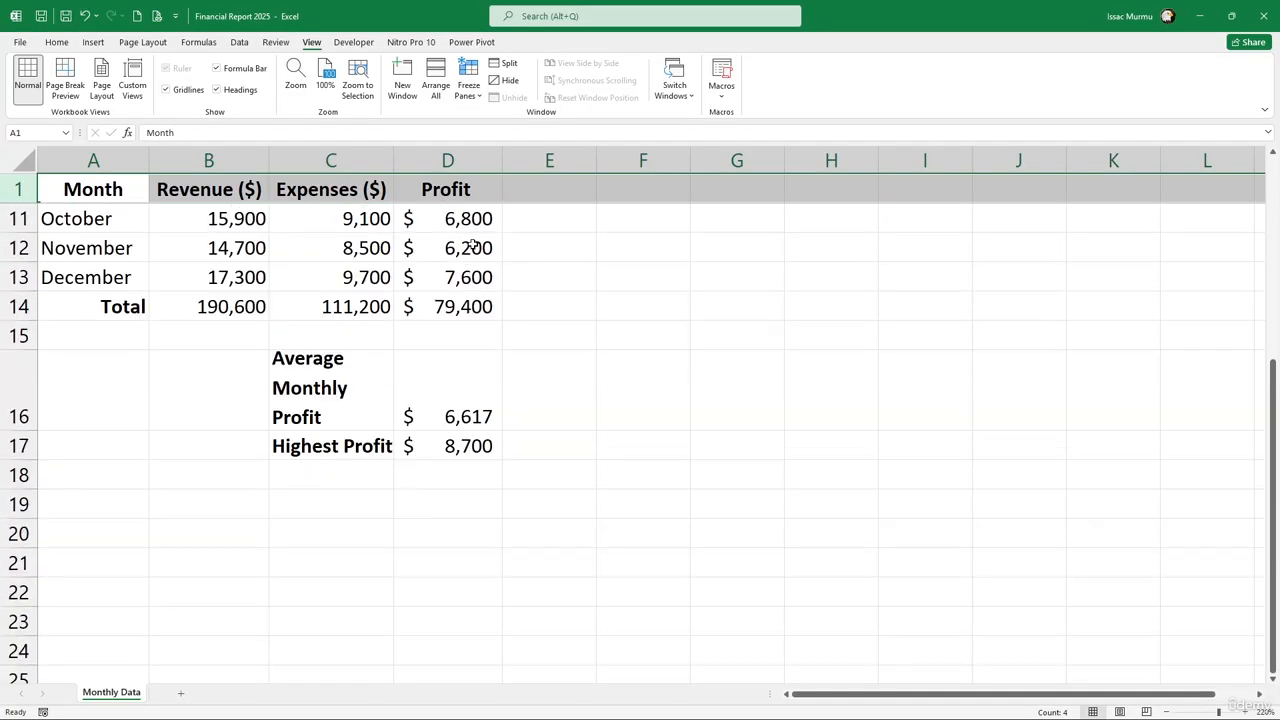
{"action": "left_click", "coordinate": [347, 468]}
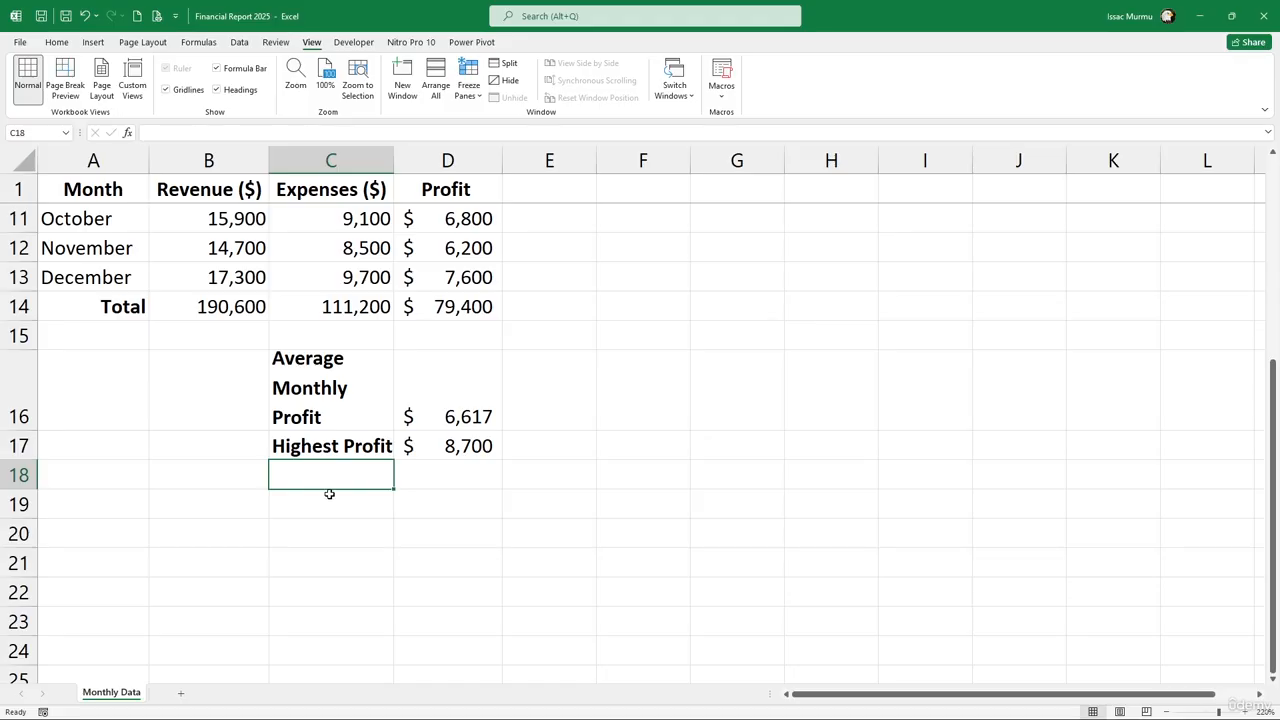
In D18, start an INDEX formula over months A2:A13 with nested MATCH and MAX
{"action": "type", "text": "l"}
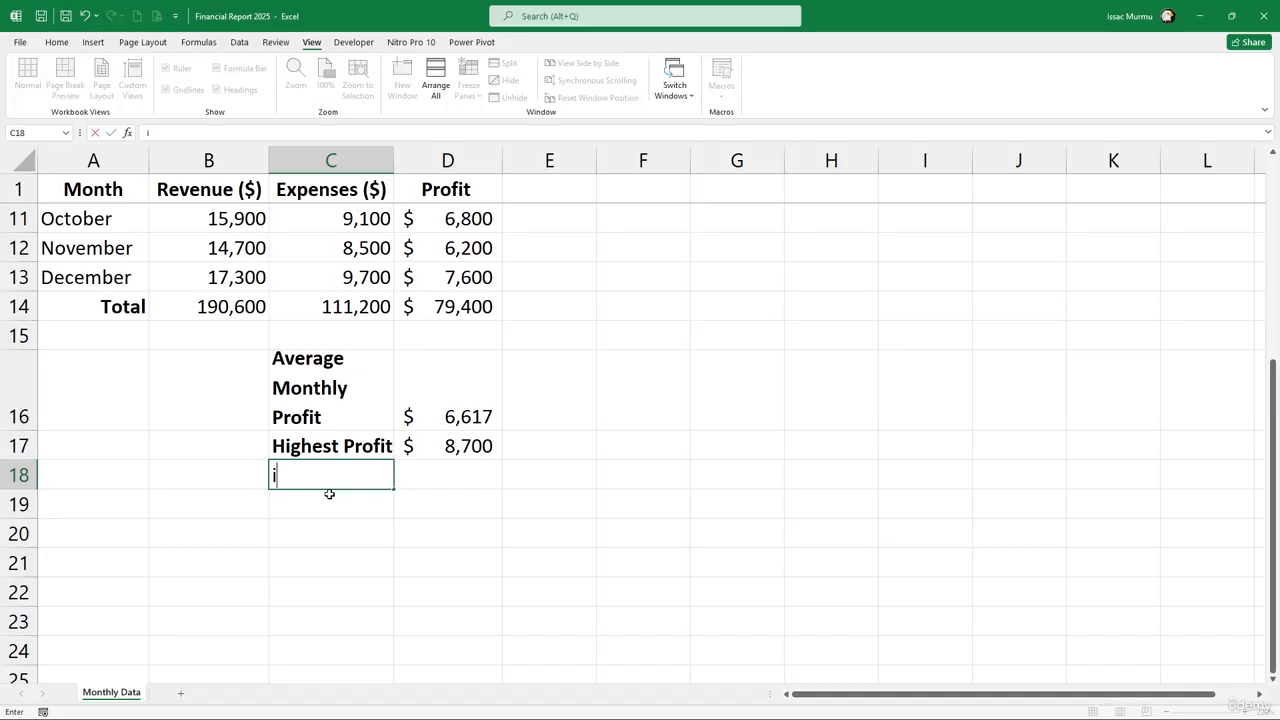
{"action": "key", "text": "BackSpace"}
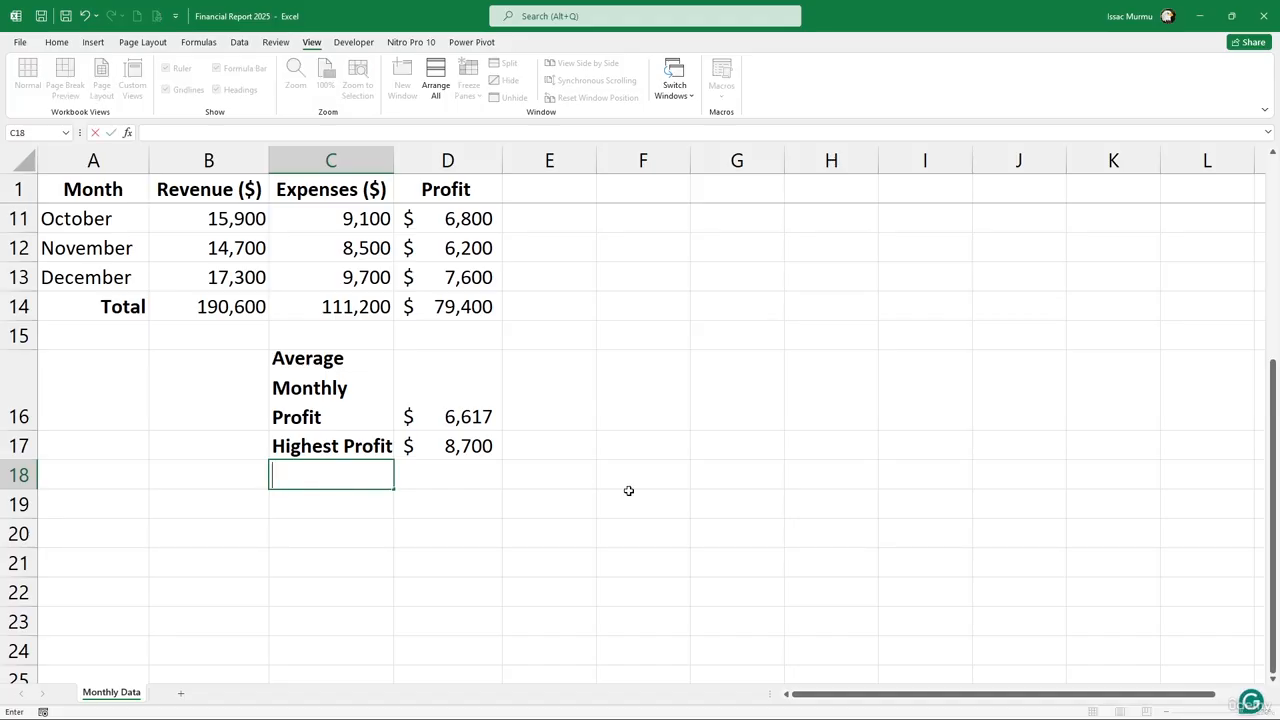
{"action": "key", "text": "Tab"}
{"action": "type", "text": "=in"}
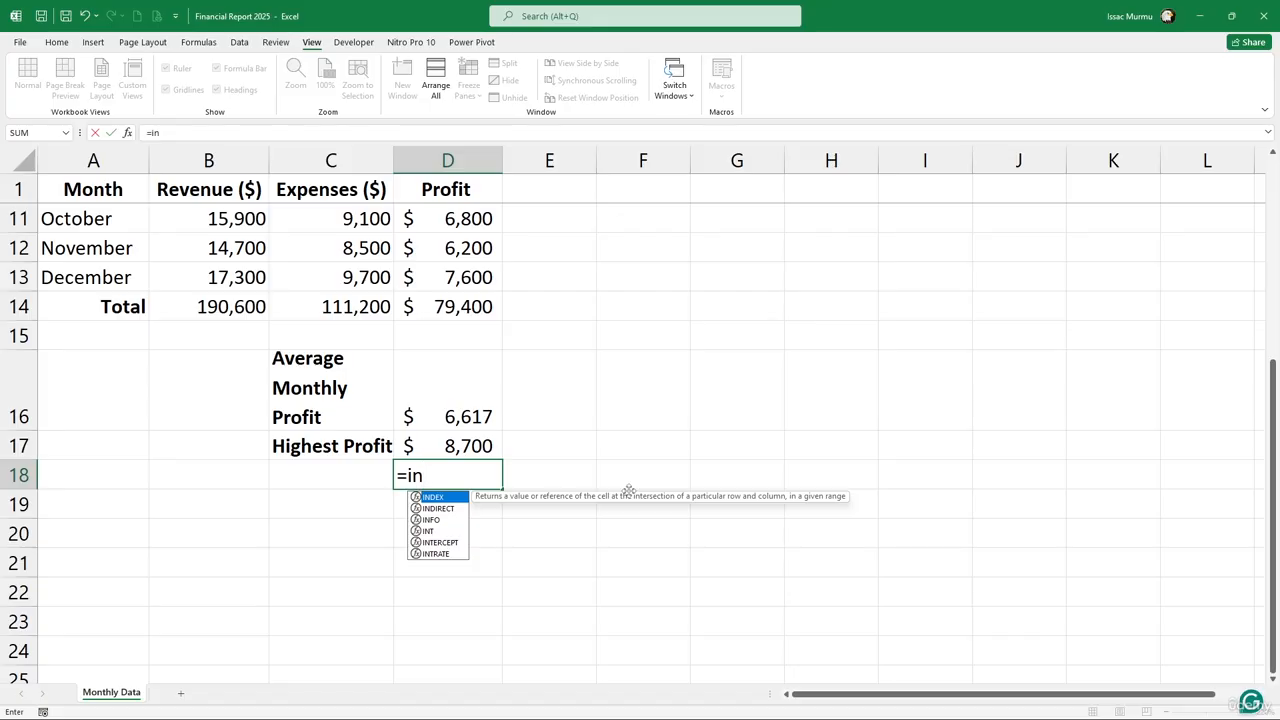
{"action": "key", "text": "Tab"}
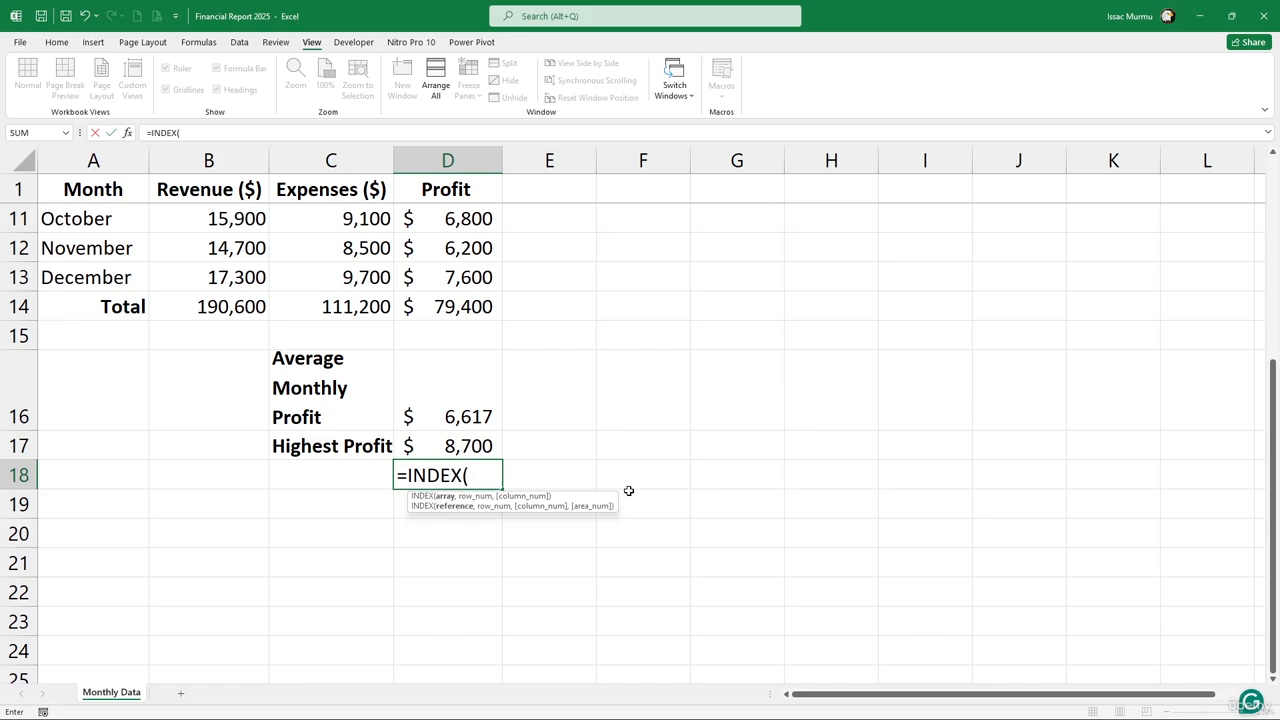
{"action": "scroll", "coordinate": [194, 420], "scroll_direction": "up", "scroll_amount": 3}
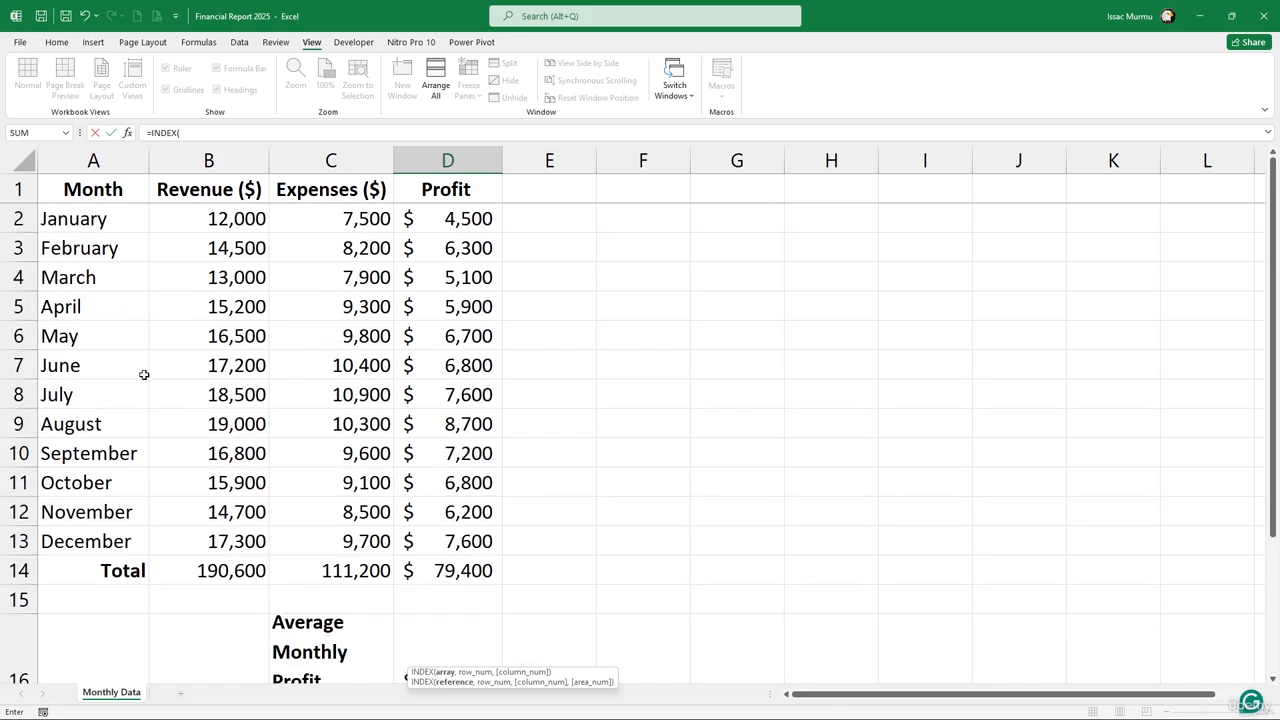
{"action": "left_click_drag", "start_coordinate": [92, 219], "coordinate": [75, 541]}
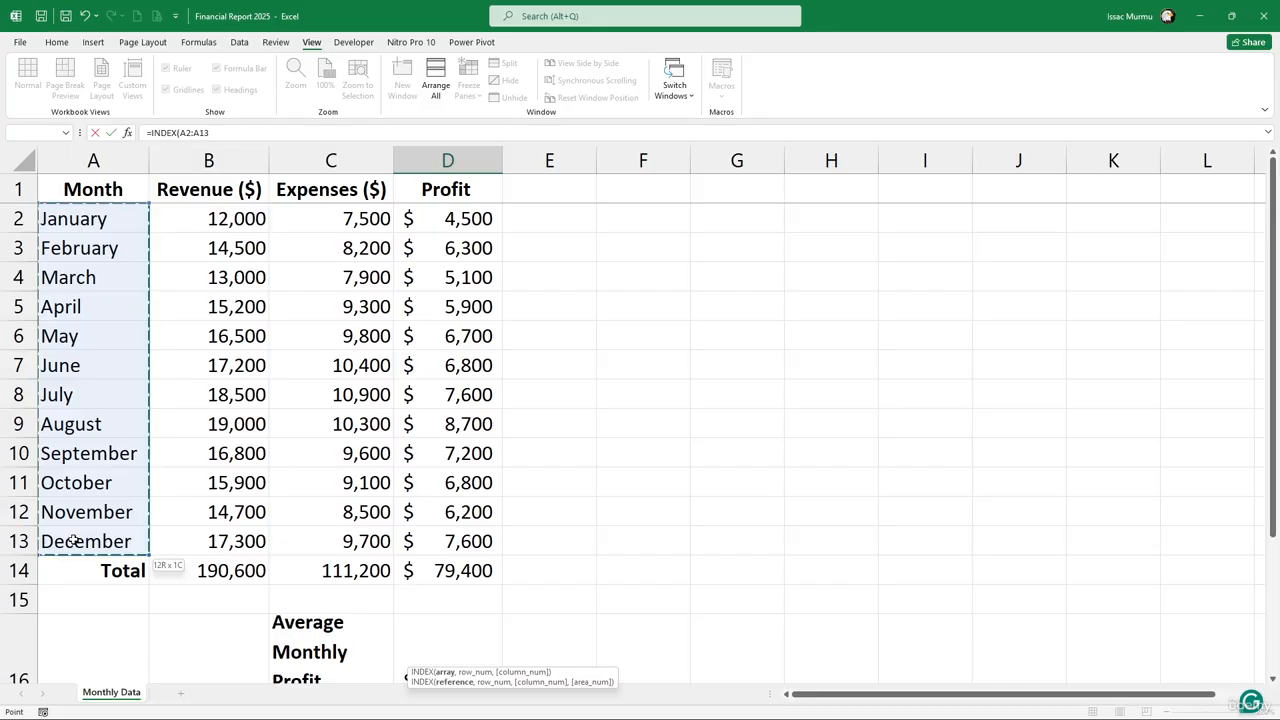
{"action": "scroll", "coordinate": [369, 503], "scroll_direction": "down", "scroll_amount": 2}
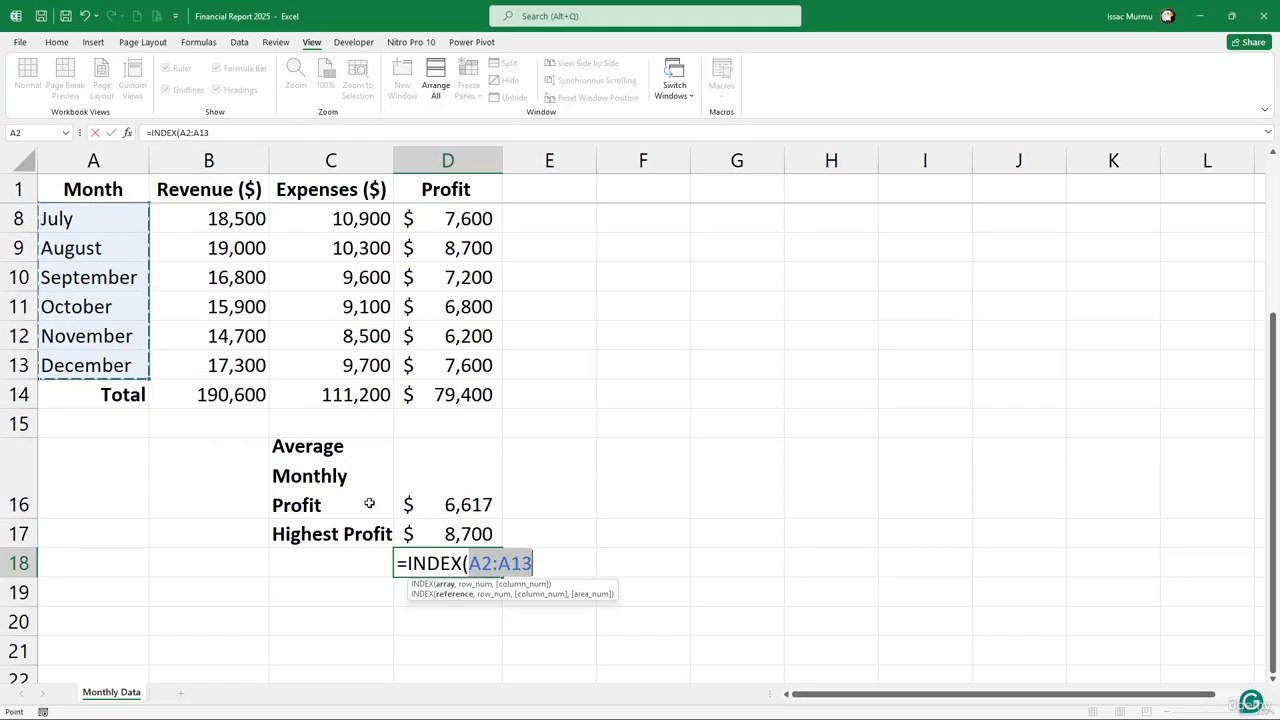
{"action": "type", "text": ","}
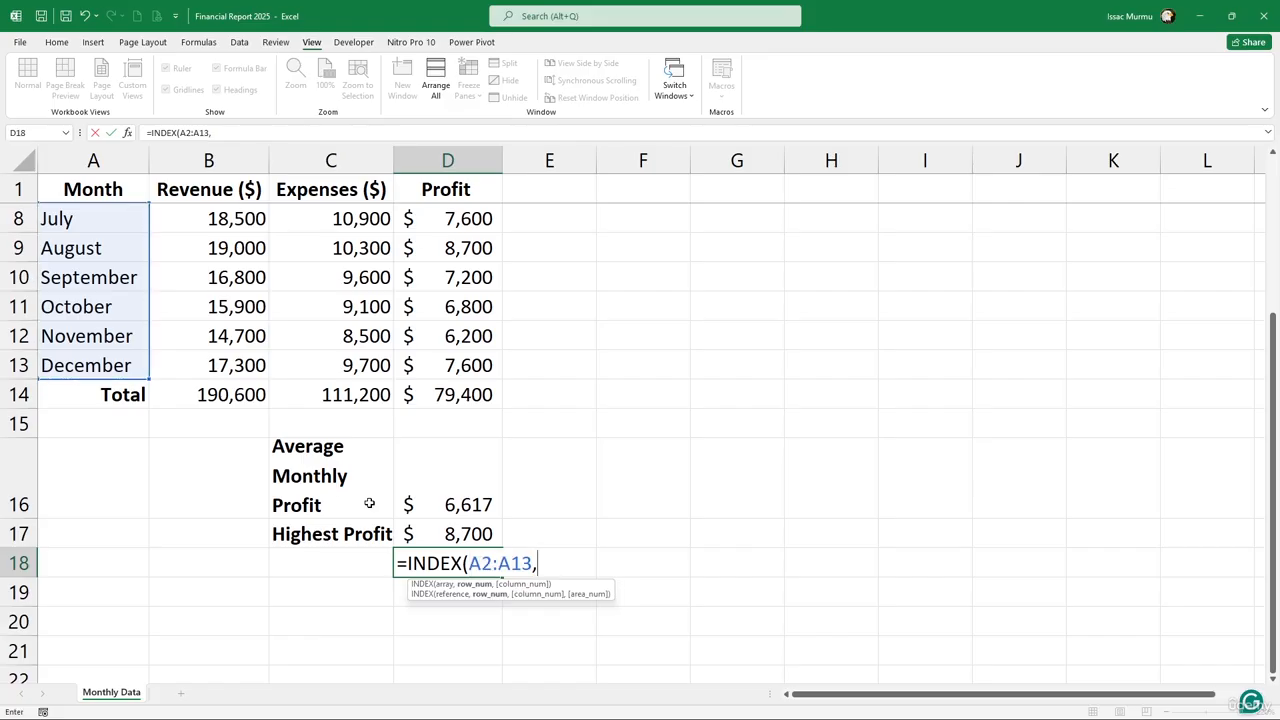
{"action": "type", "text": "Ma"}
{"action": "key", "text": "Tab"}
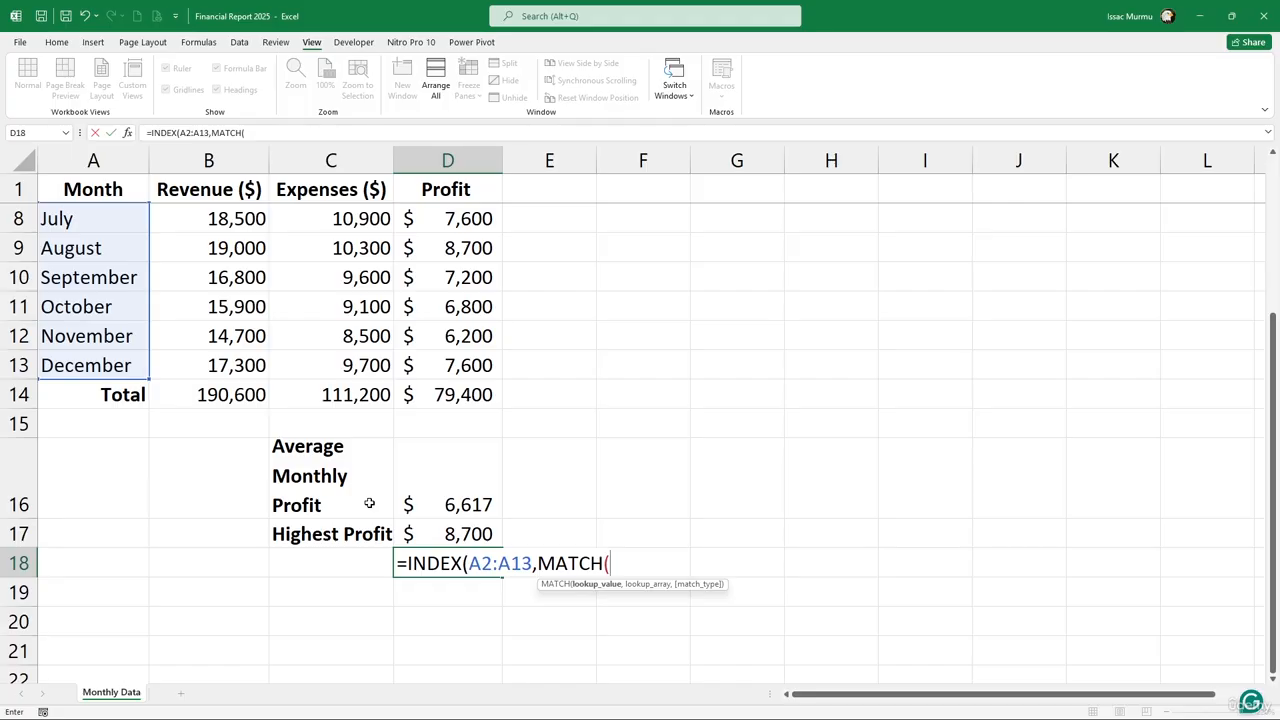
{"action": "type", "text": "max"}
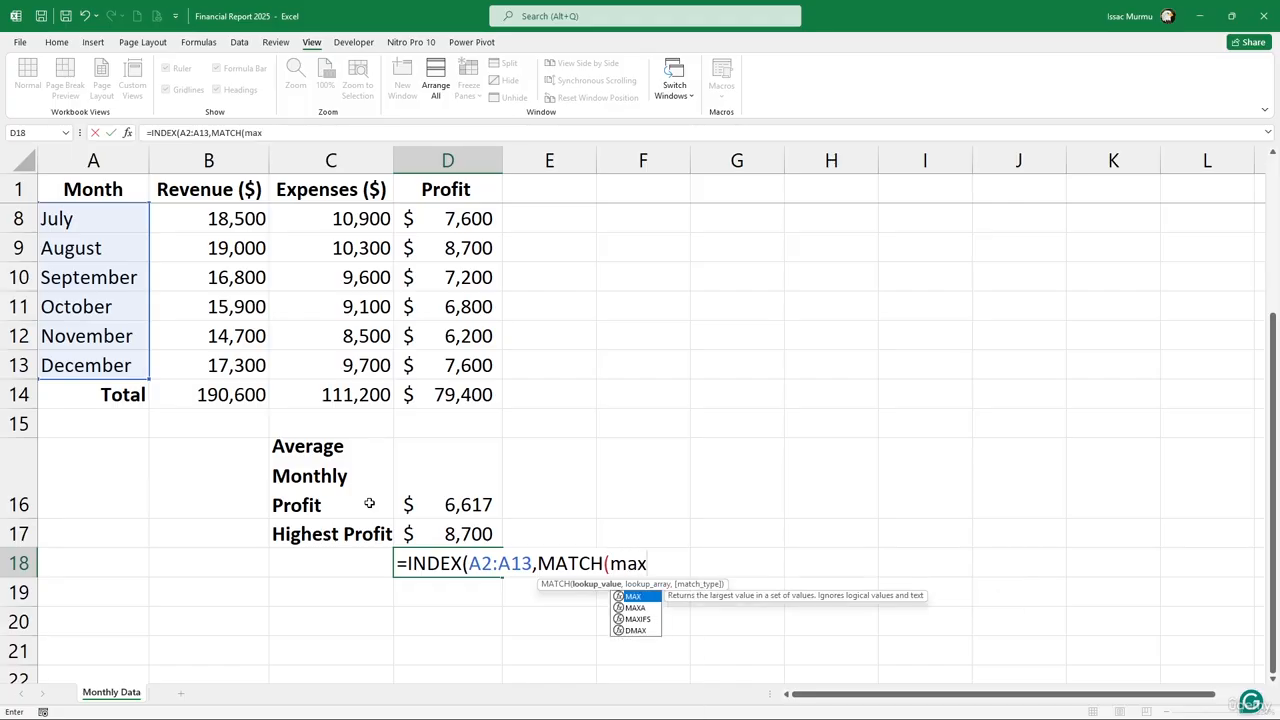
{"action": "key", "text": "Tab"}
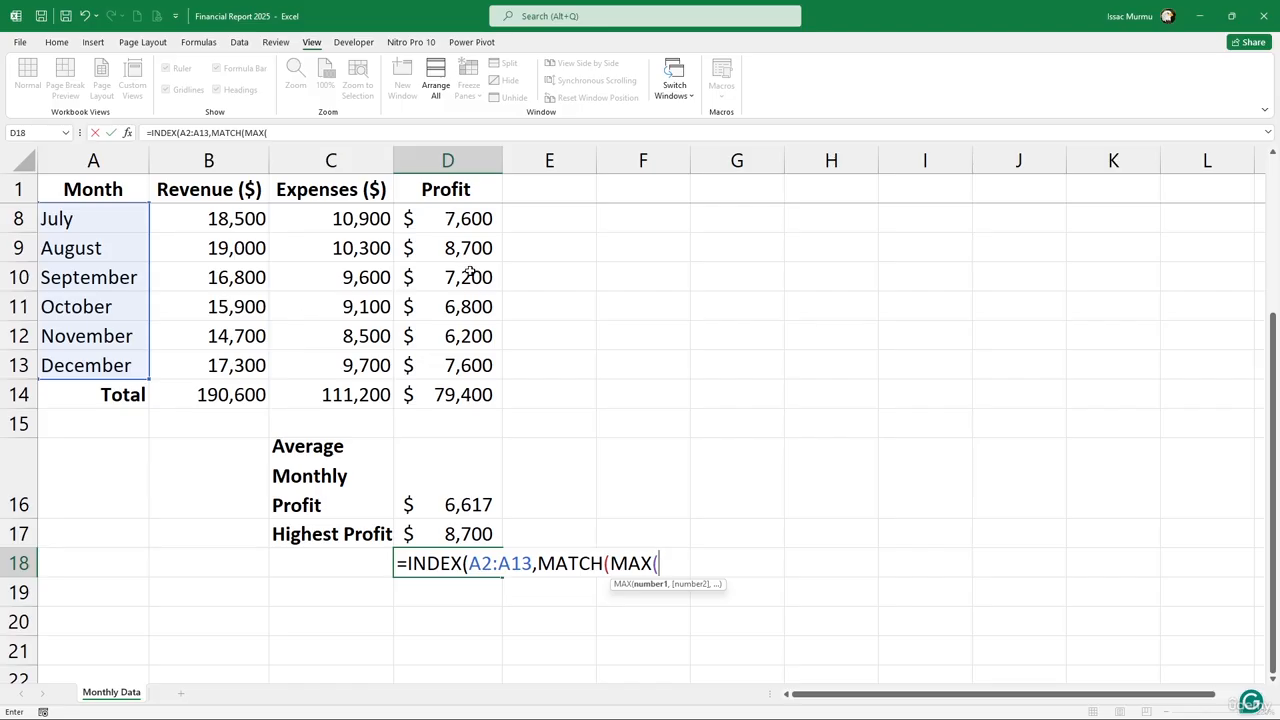
Complete =INDEX(A2:A13,MATCH(MAX(D2:D13),D2:D13,0)) and accept Excel's suggested correction
{"action": "scroll", "coordinate": [470, 275], "scroll_direction": "up", "scroll_amount": 2}
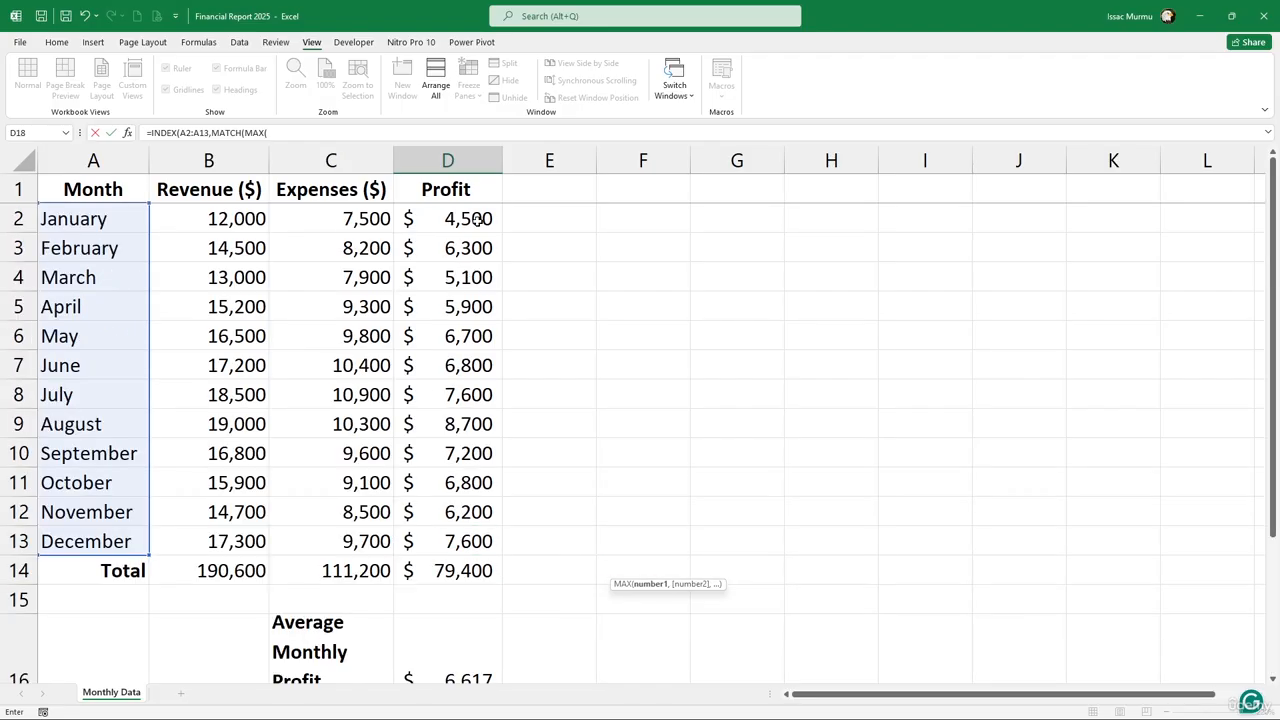
{"action": "left_click_drag", "start_coordinate": [478, 222], "coordinate": [477, 528]}
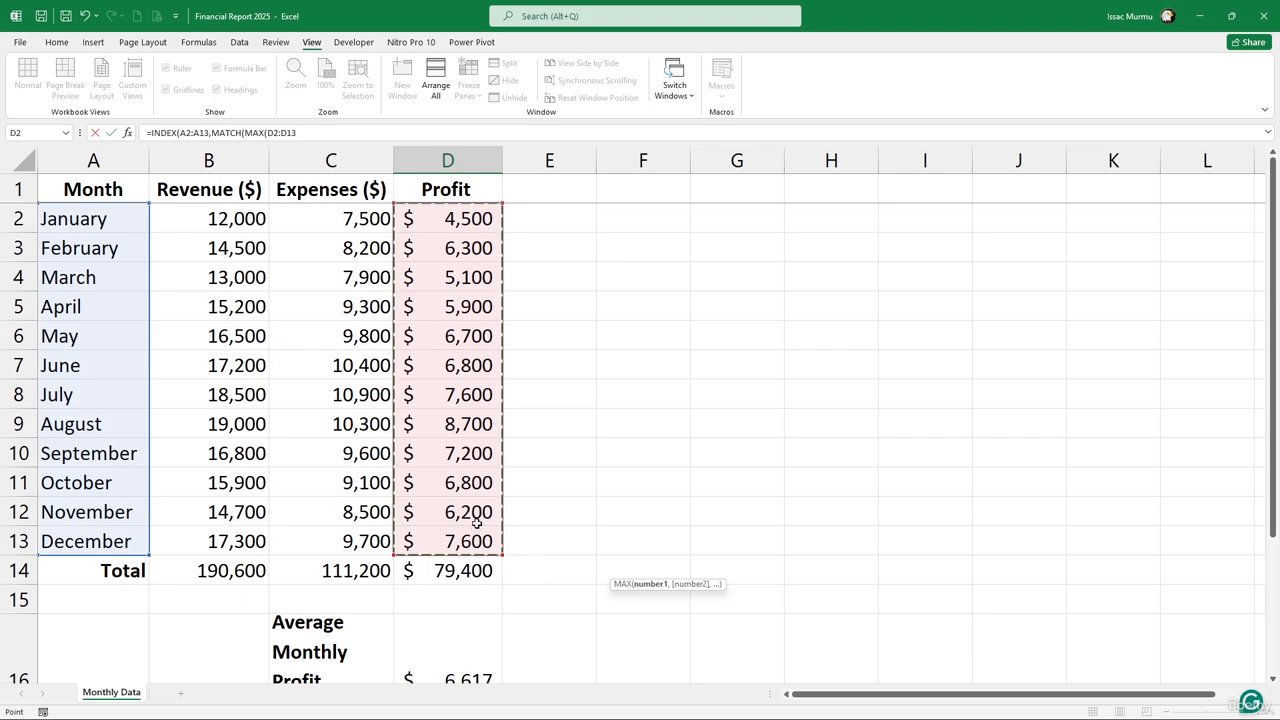
{"action": "type", "text": ")"}
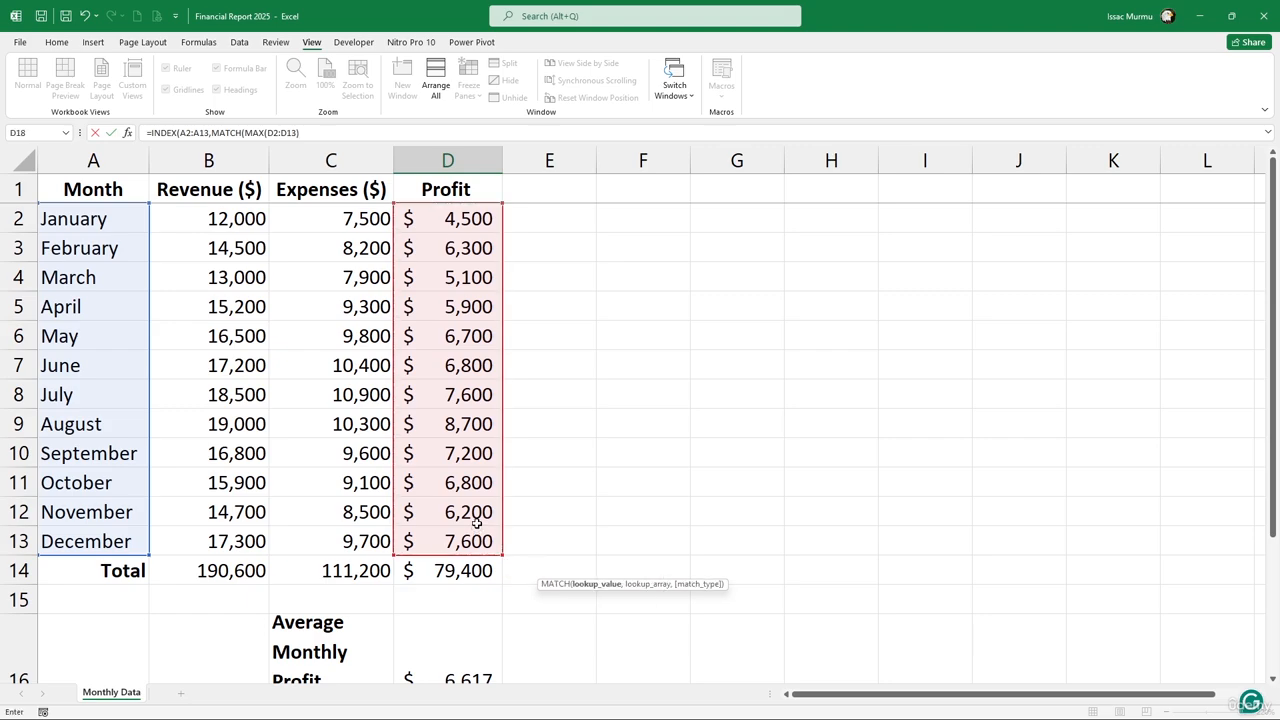
{"action": "scroll", "coordinate": [480, 518], "scroll_direction": "down", "scroll_amount": 2}
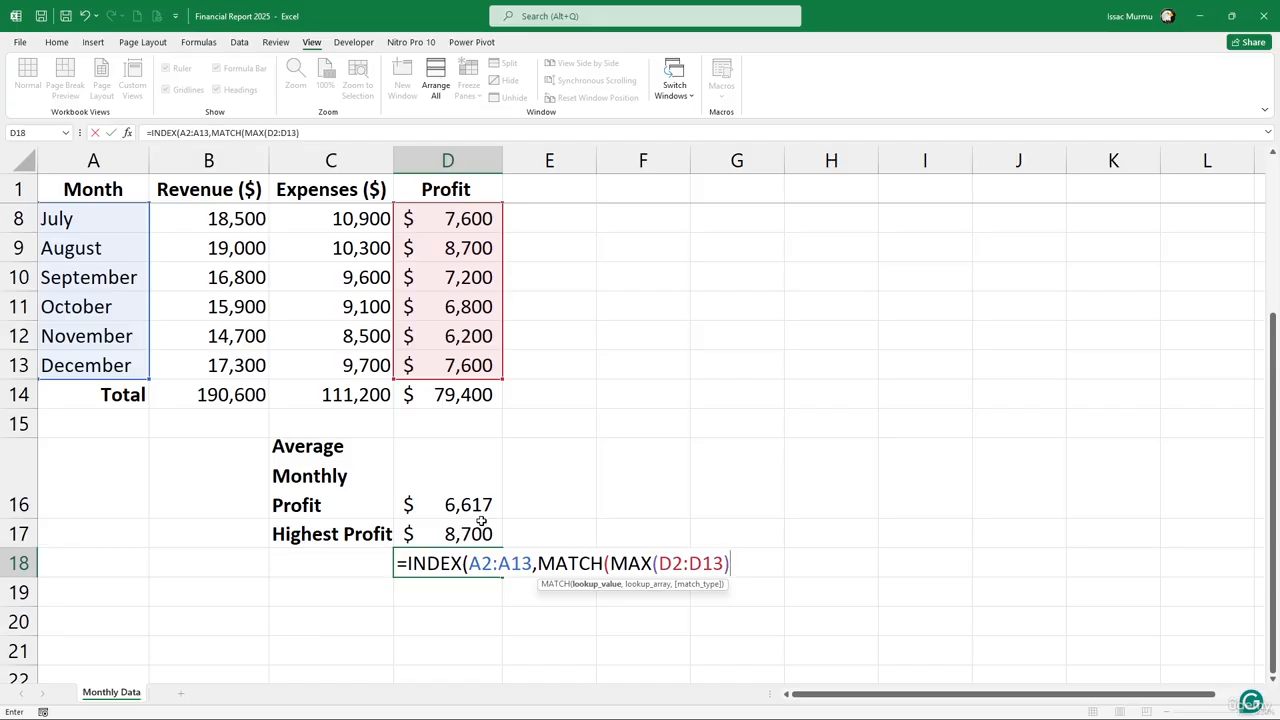
{"action": "type", "text": ","}
{"action": "scroll", "coordinate": [478, 336], "scroll_direction": "up", "scroll_amount": 2}
{"action": "left_click_drag", "start_coordinate": [450, 230], "coordinate": [454, 543]}
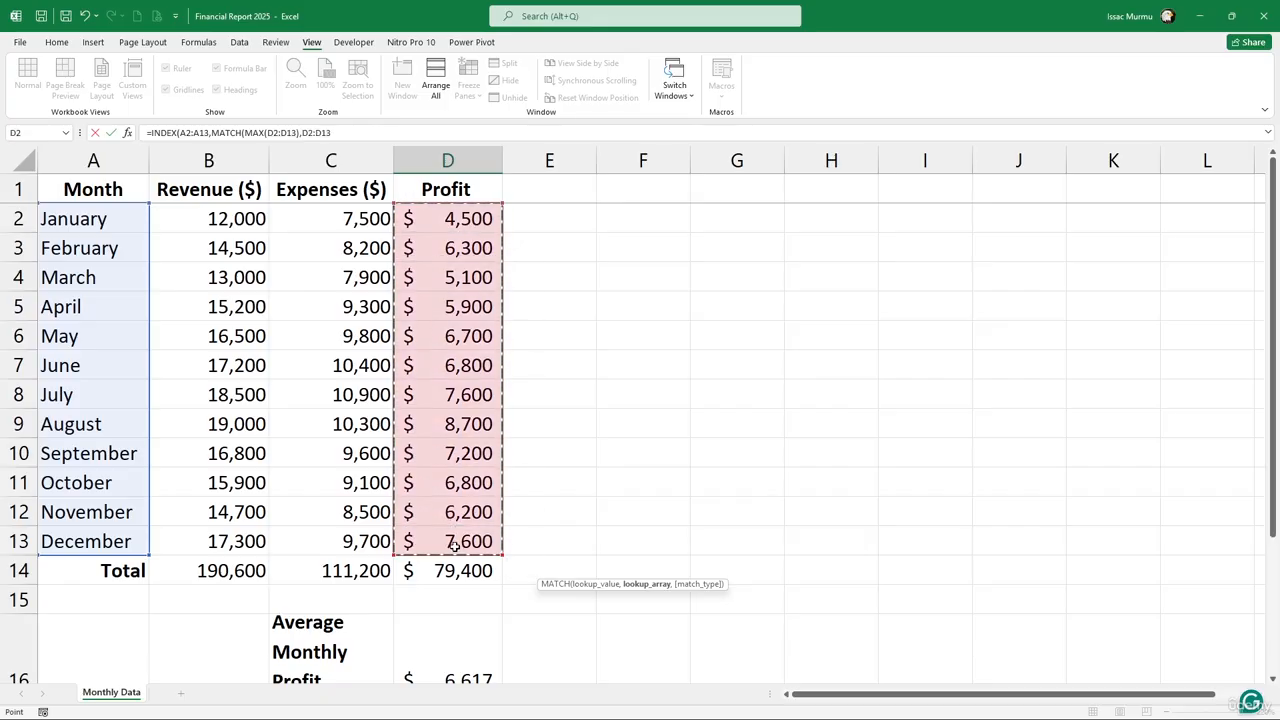
{"action": "type", "text": ","}
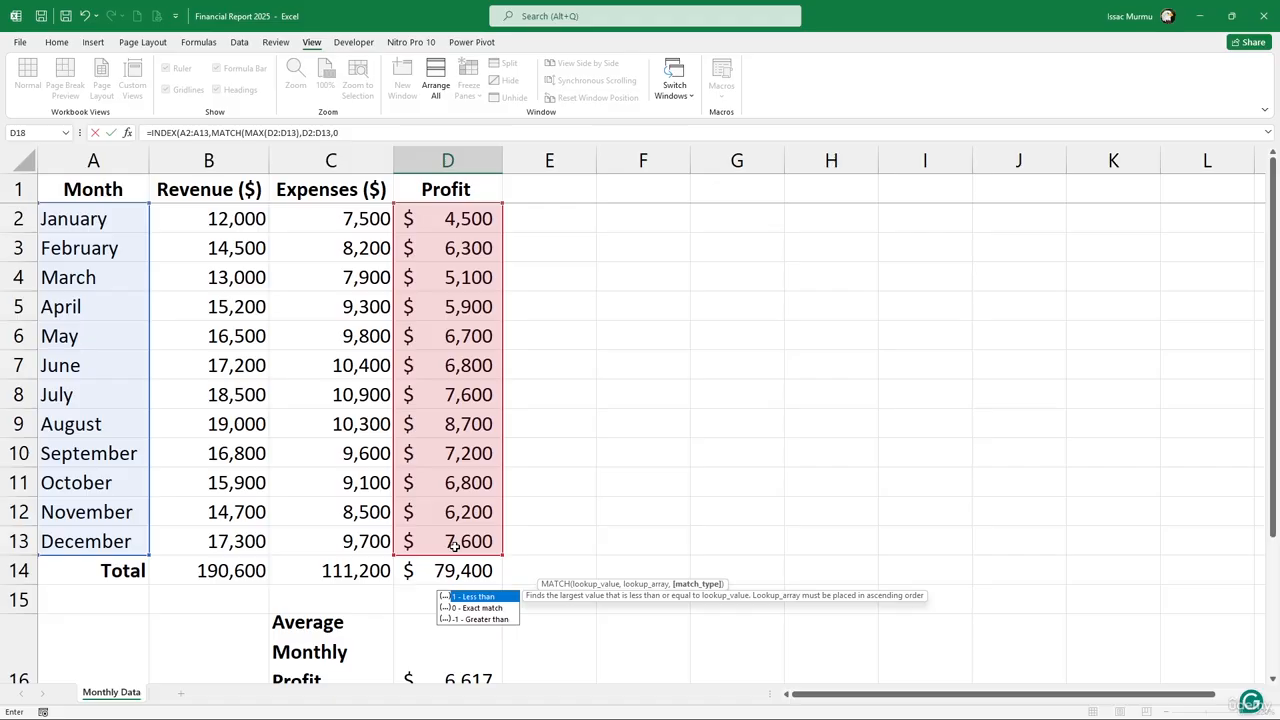
{"action": "type", "text": "0)"}
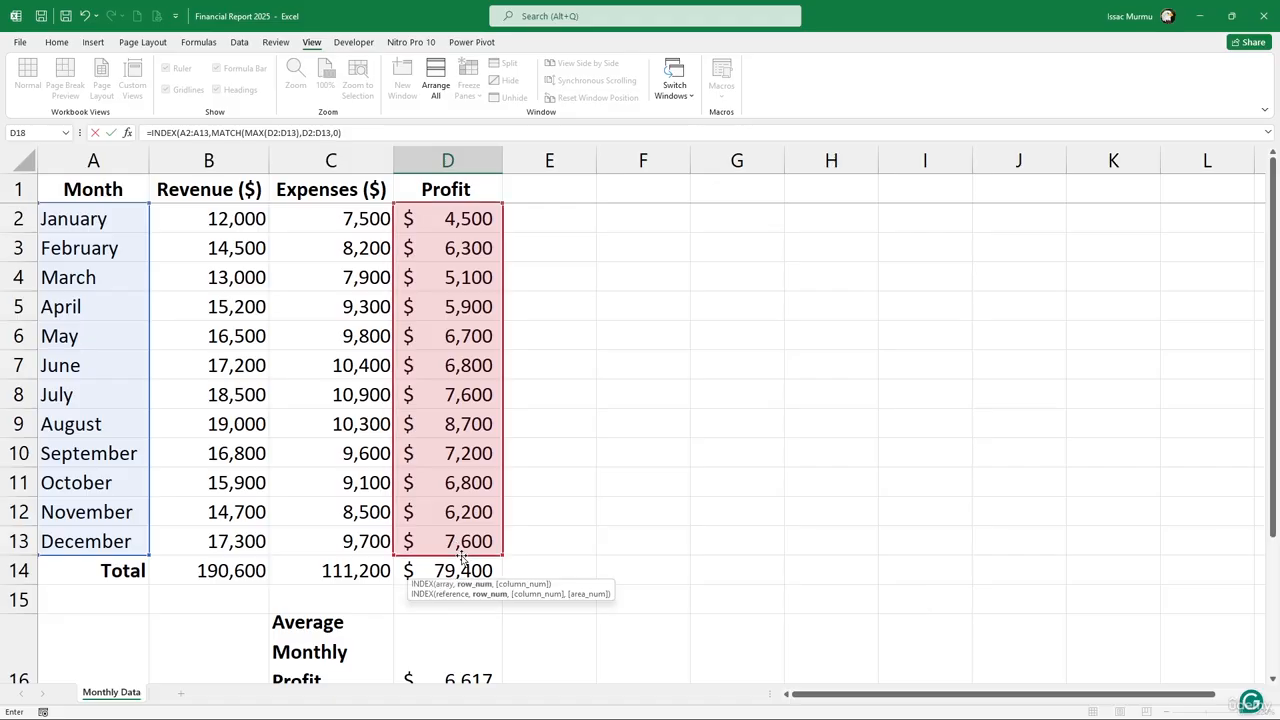
{"action": "scroll", "coordinate": [492, 632], "scroll_direction": "down", "scroll_amount": 1}
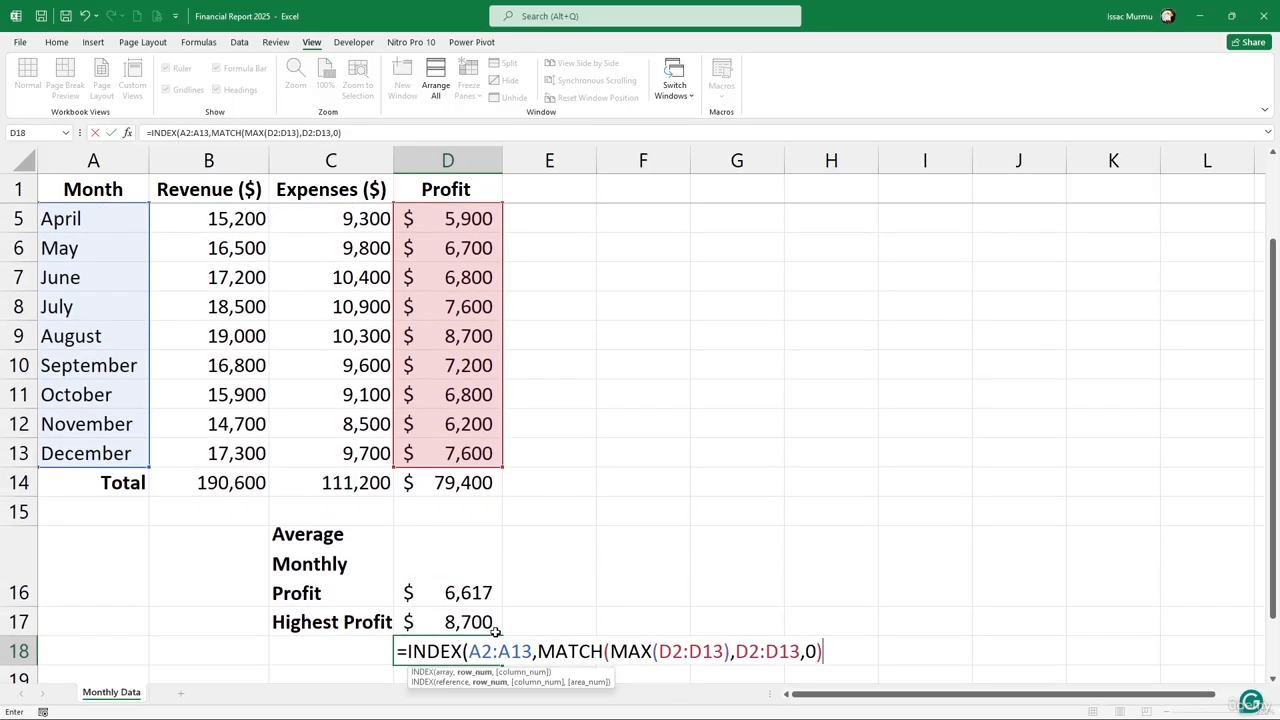
{"action": "key", "text": "Return"}
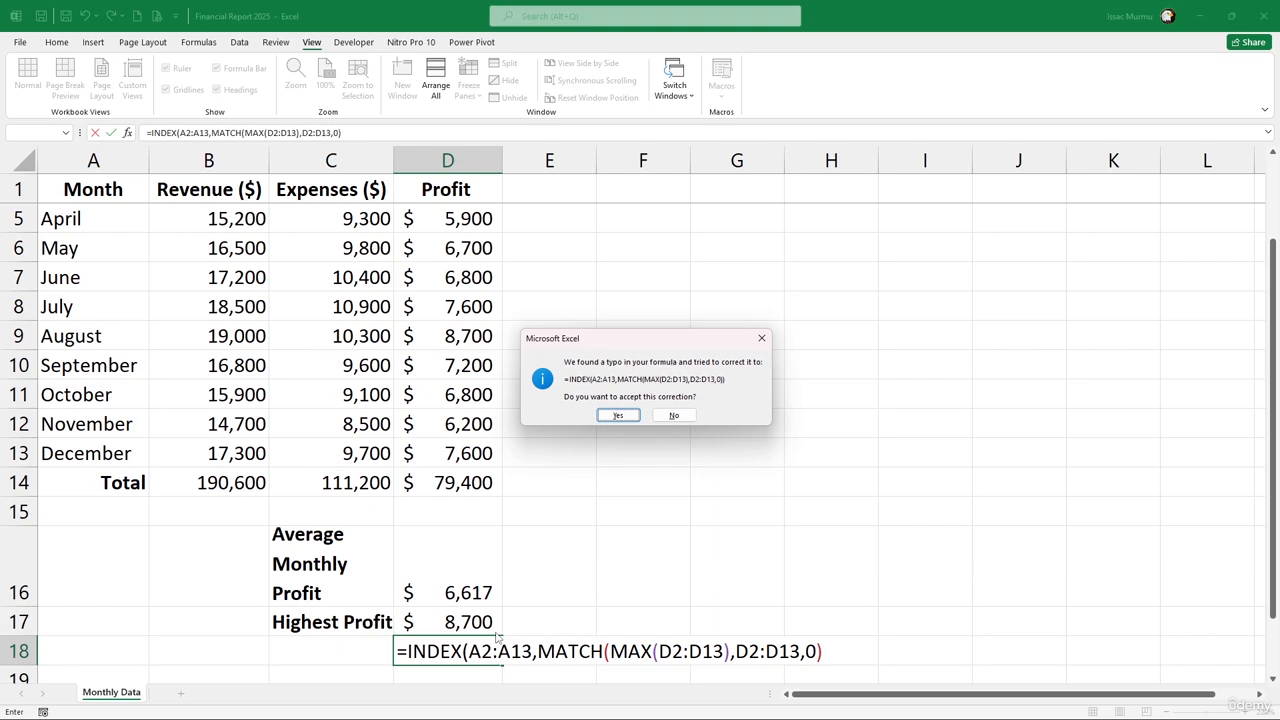
{"action": "key", "text": "Return"}
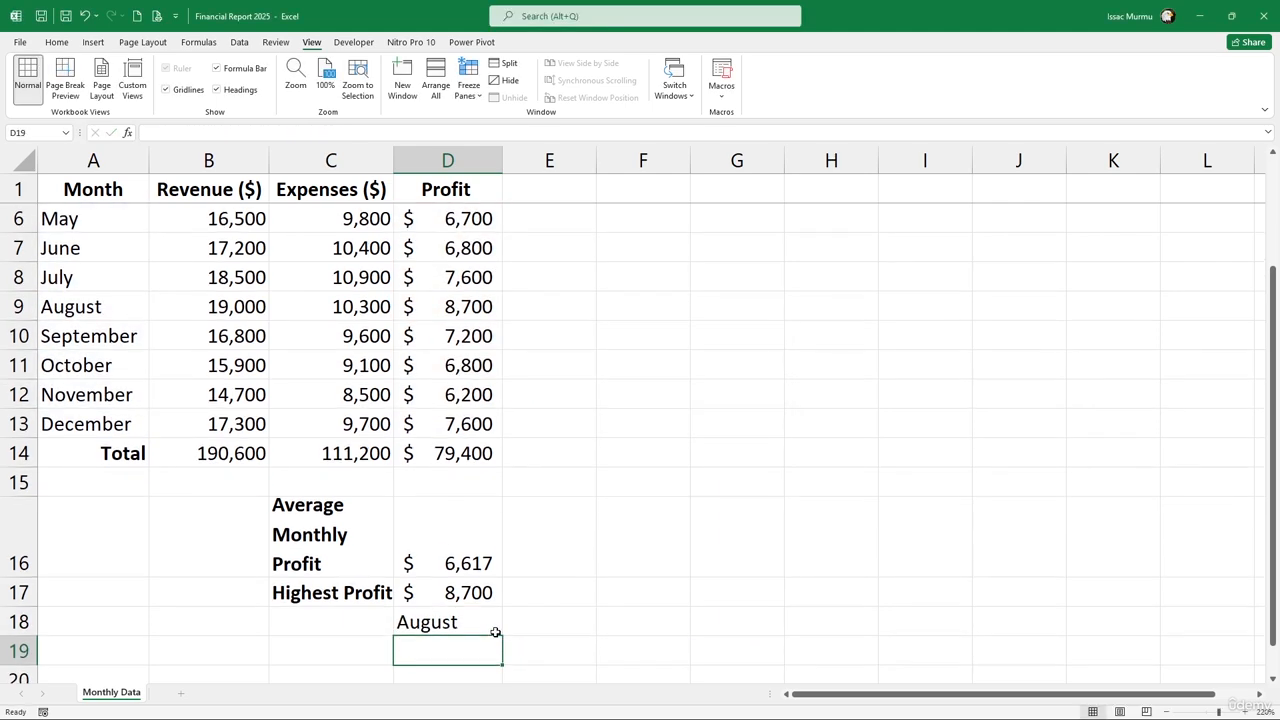
Check the formulas in D18, August's expenses and profit cells, and D17
{"action": "left_click", "coordinate": [482, 623]}
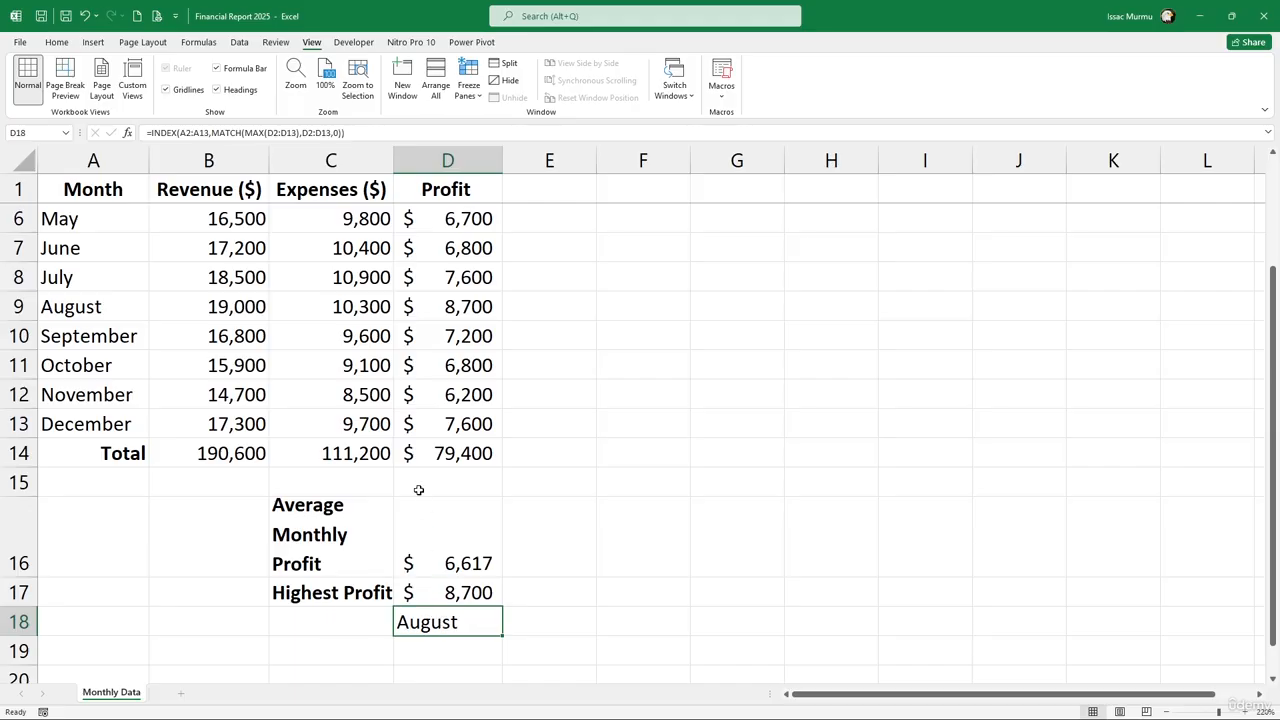
{"action": "scroll", "coordinate": [420, 486], "scroll_direction": "up", "scroll_amount": 2}
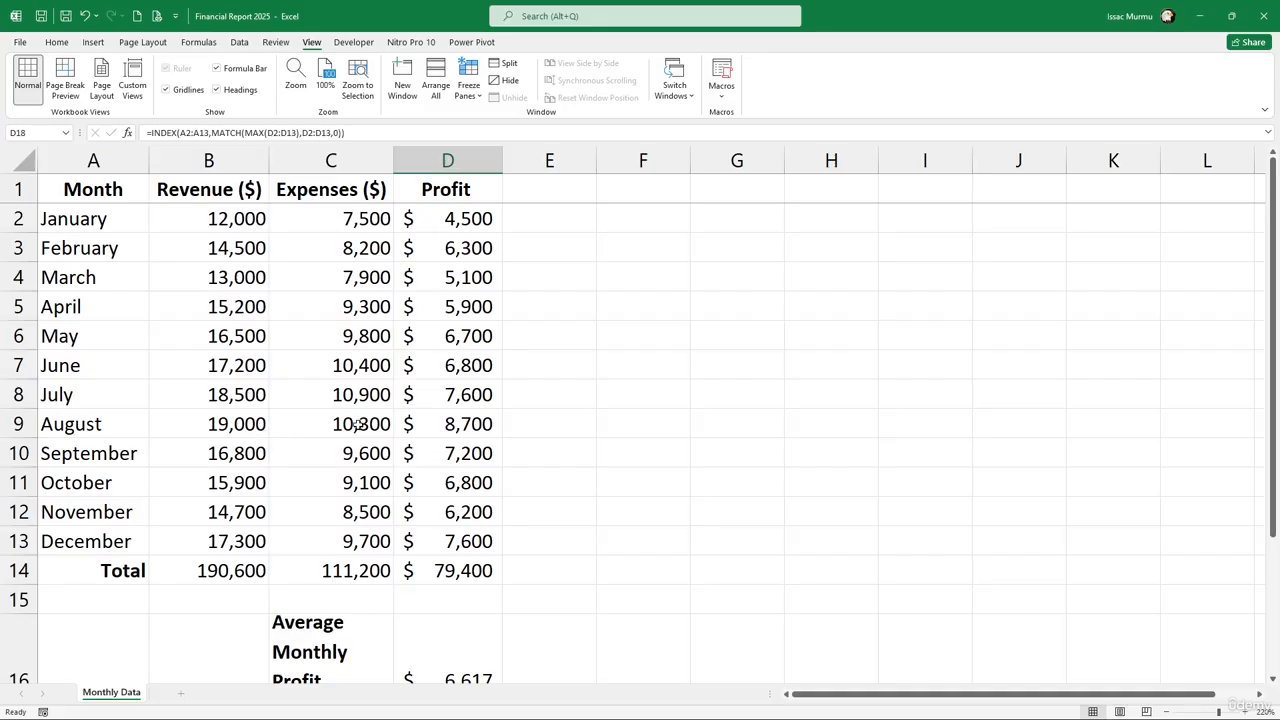
{"action": "left_click", "coordinate": [360, 425]}
{"action": "left_click", "coordinate": [477, 425]}
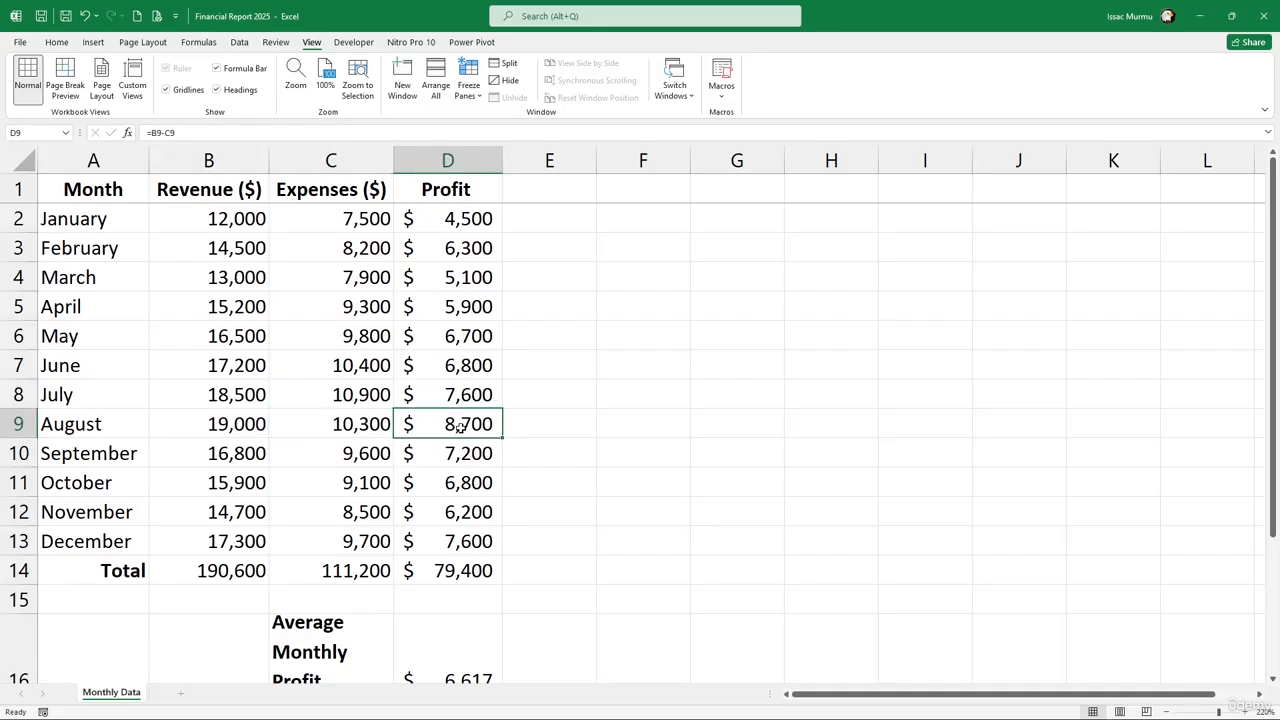
{"action": "scroll", "coordinate": [461, 428], "scroll_direction": "down", "scroll_amount": 1}
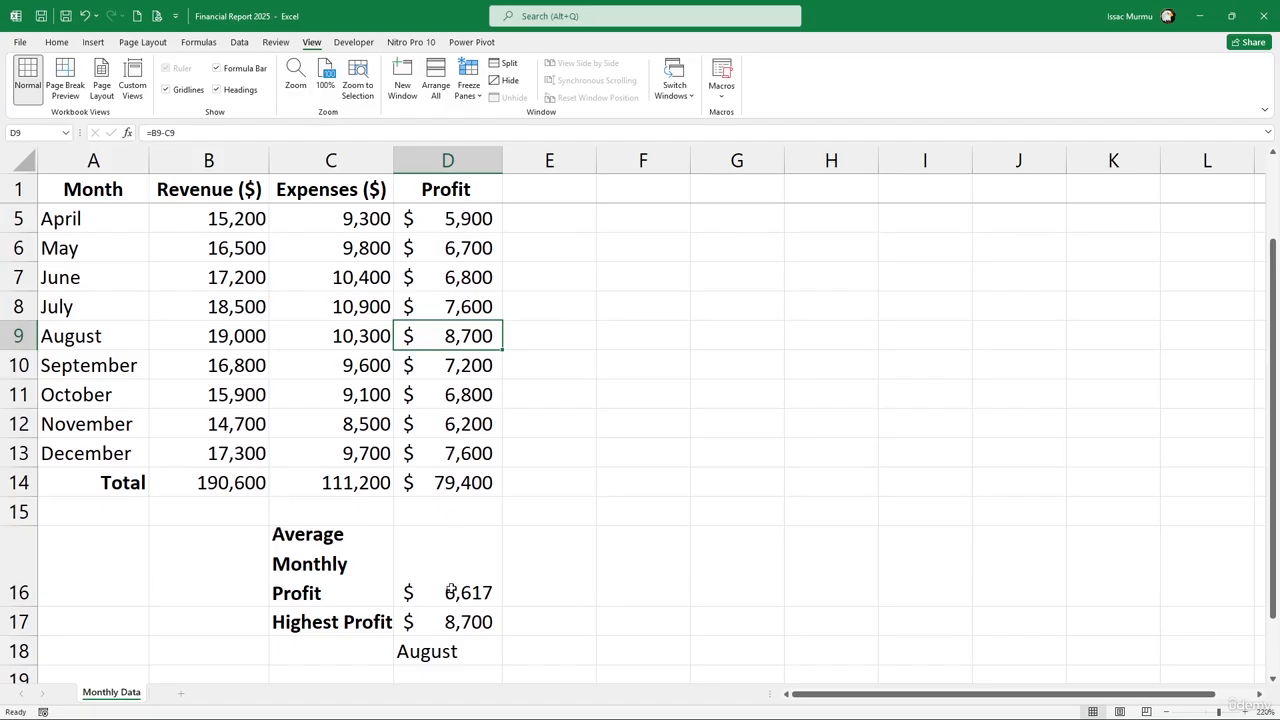
{"action": "left_click", "coordinate": [450, 620]}
Enter the label 'Highest Profit Month' in C18
{"action": "left_click", "coordinate": [351, 658]}
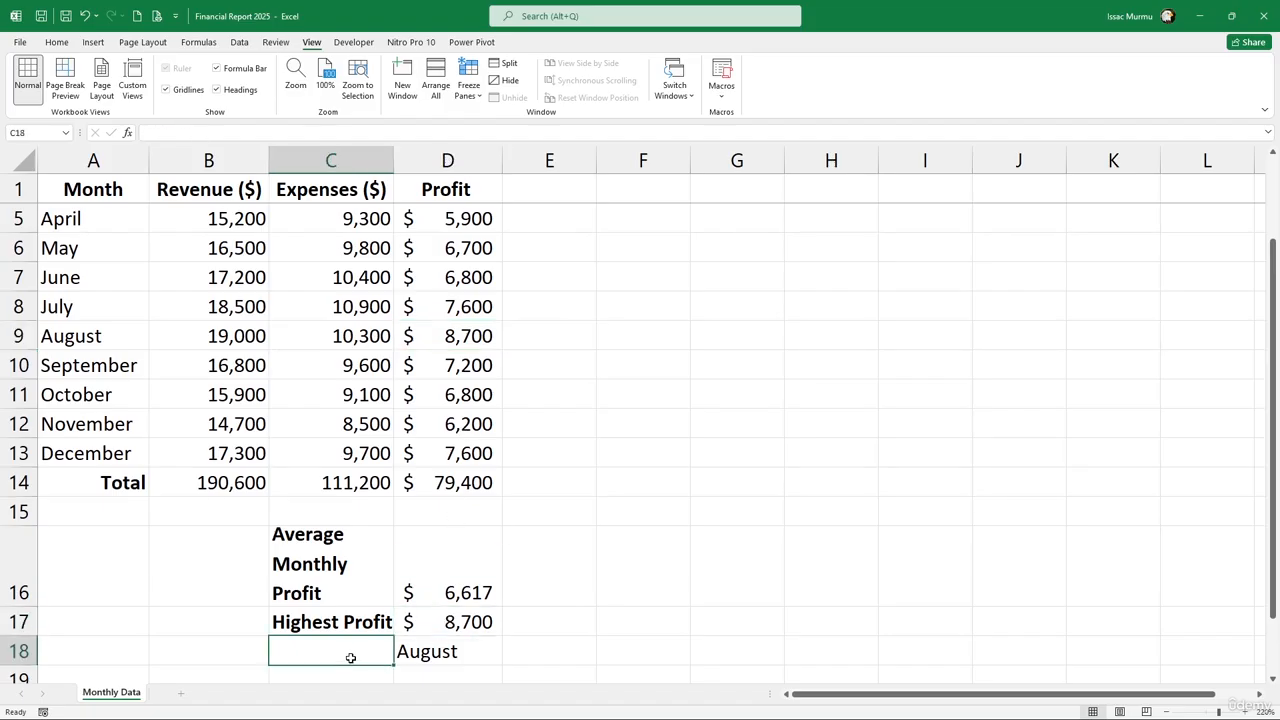
{"action": "type", "text": "H"}
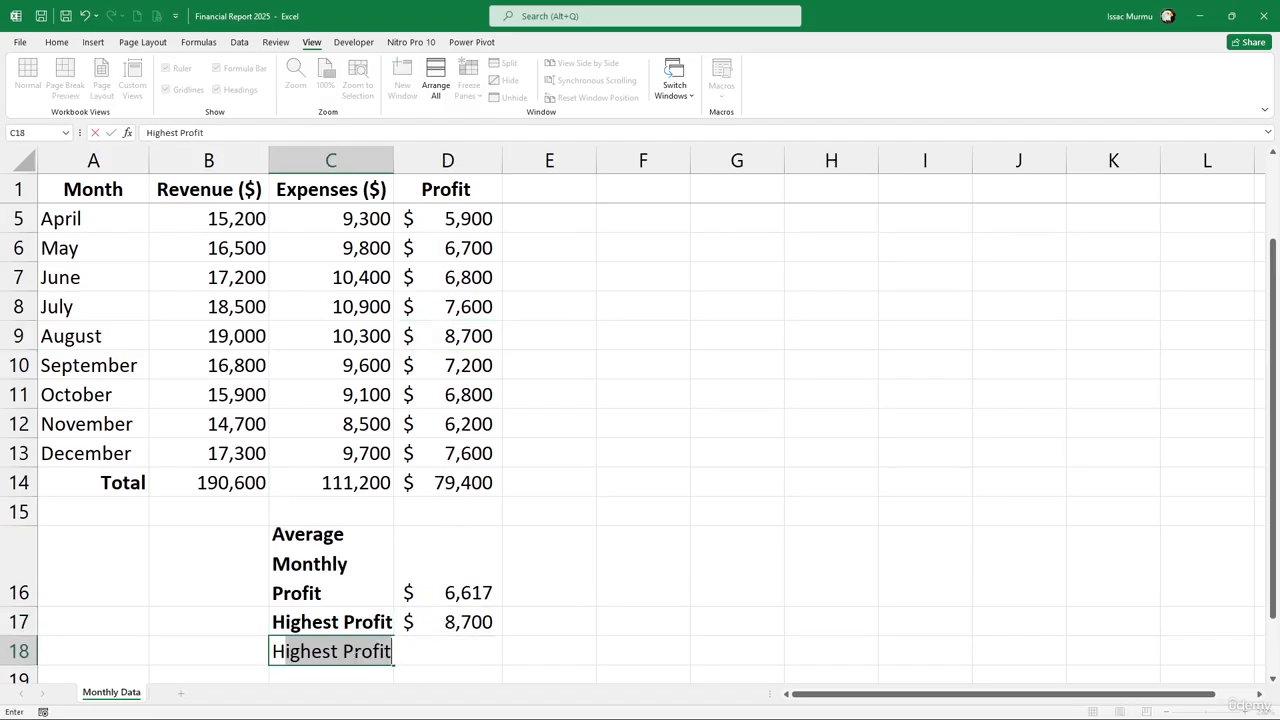
{"action": "key", "text": "Tab"}
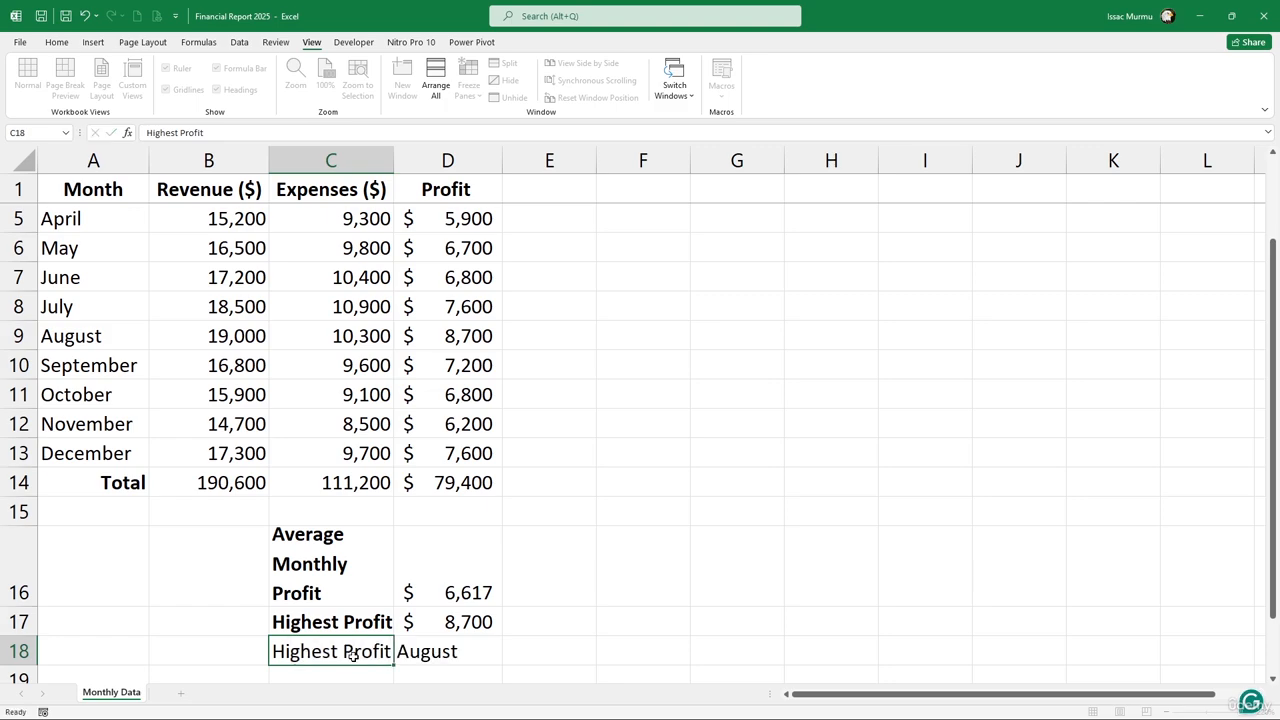
{"action": "left_click", "coordinate": [353, 655]}
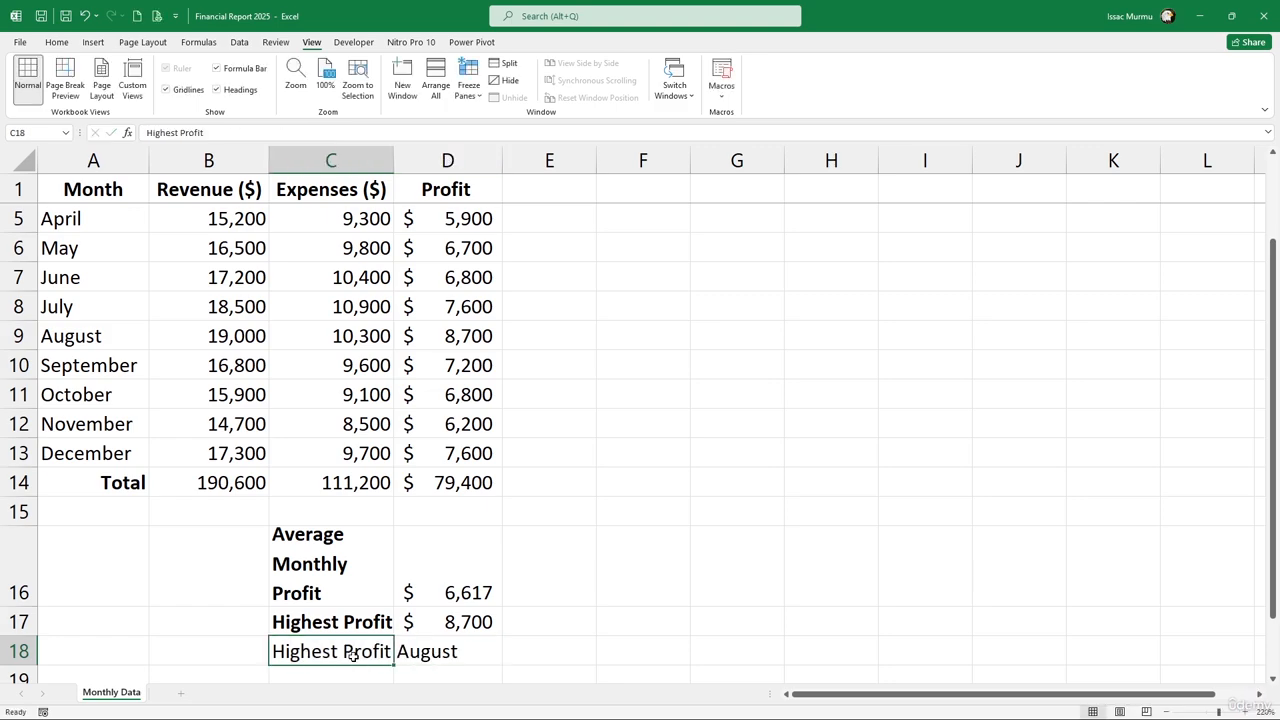
{"action": "key", "text": "F2"}
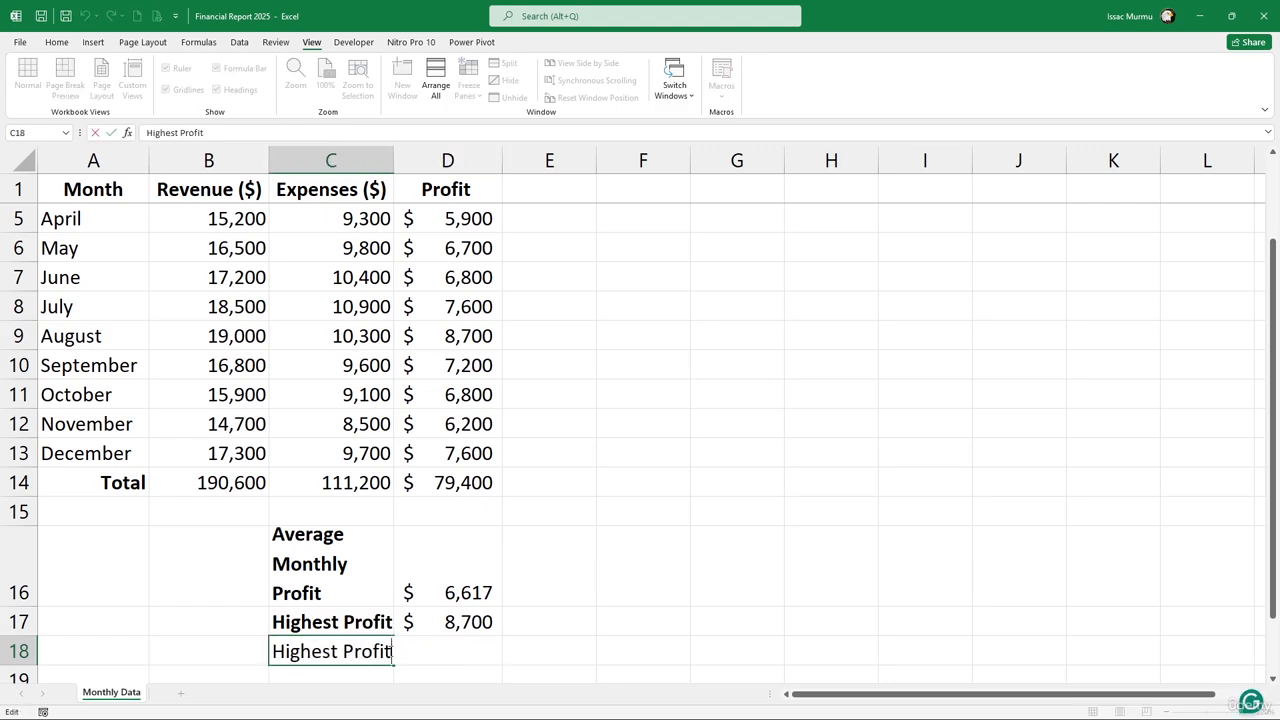
{"action": "type", "text": "Month"}
{"action": "left_click", "coordinate": [558, 624]}
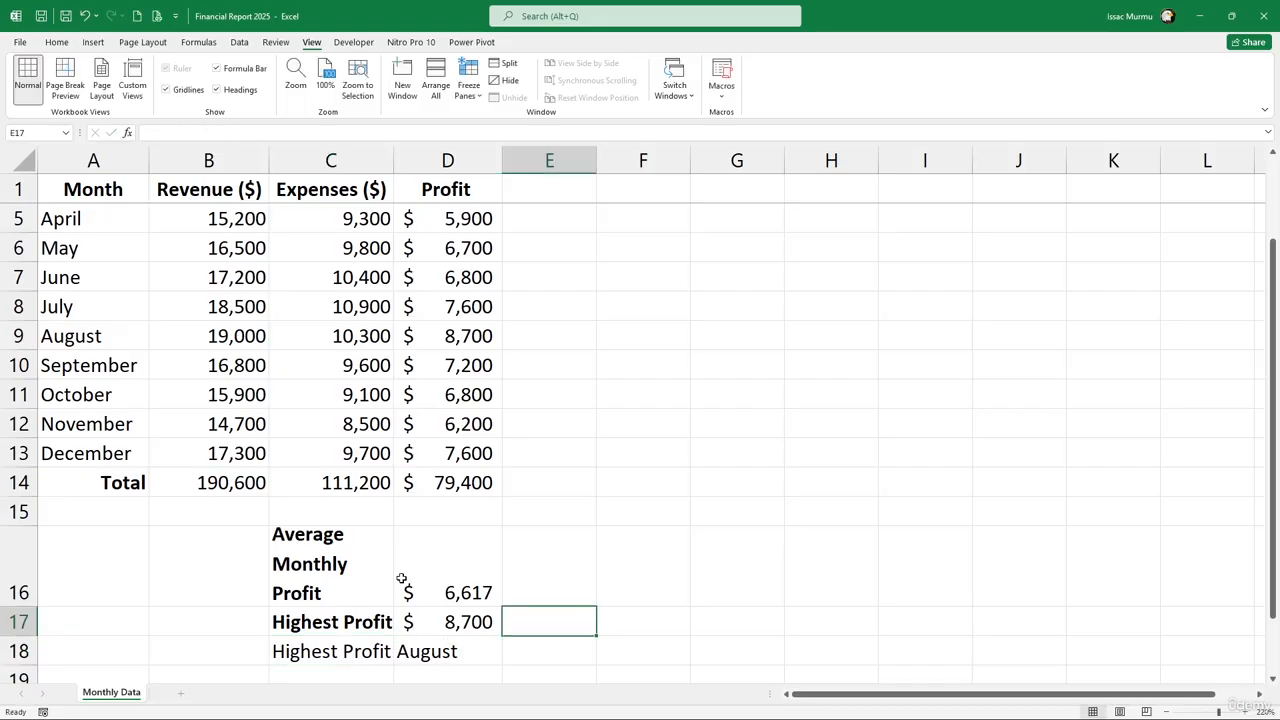
Autofit column C to the new label and make it bold
{"action": "double_click", "coordinate": [394, 162]}
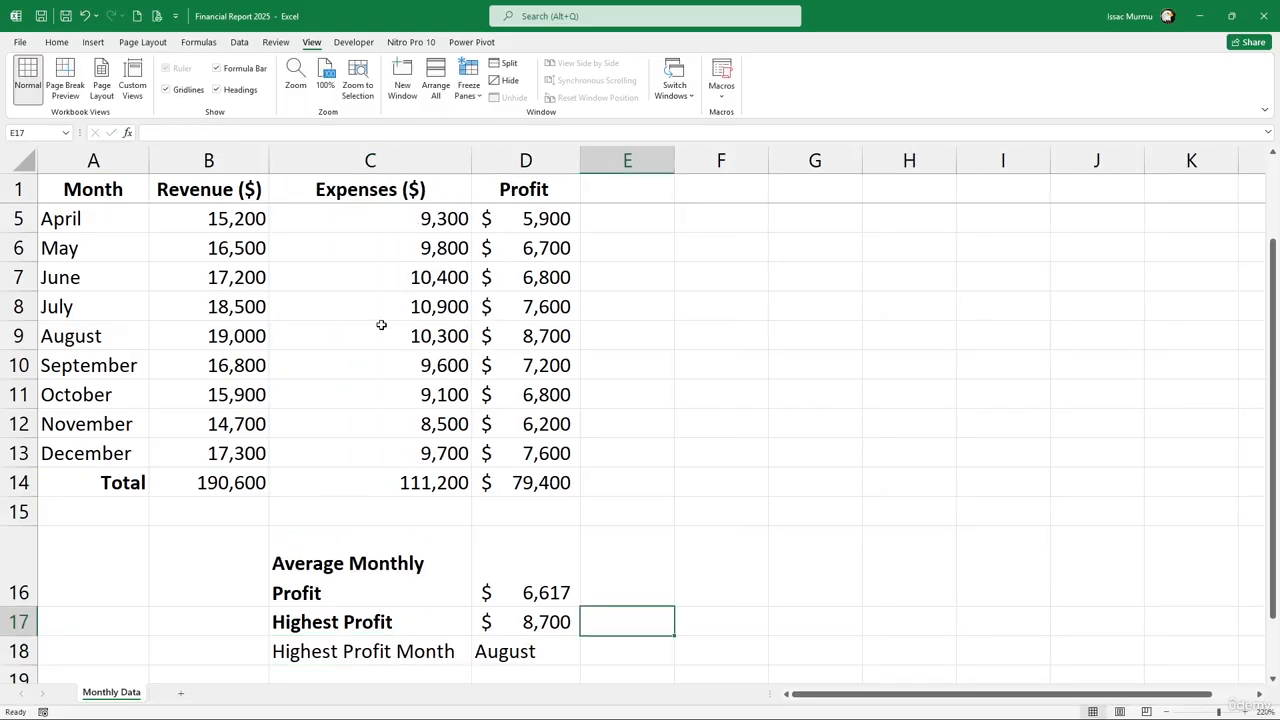
{"action": "left_click", "coordinate": [414, 650]}
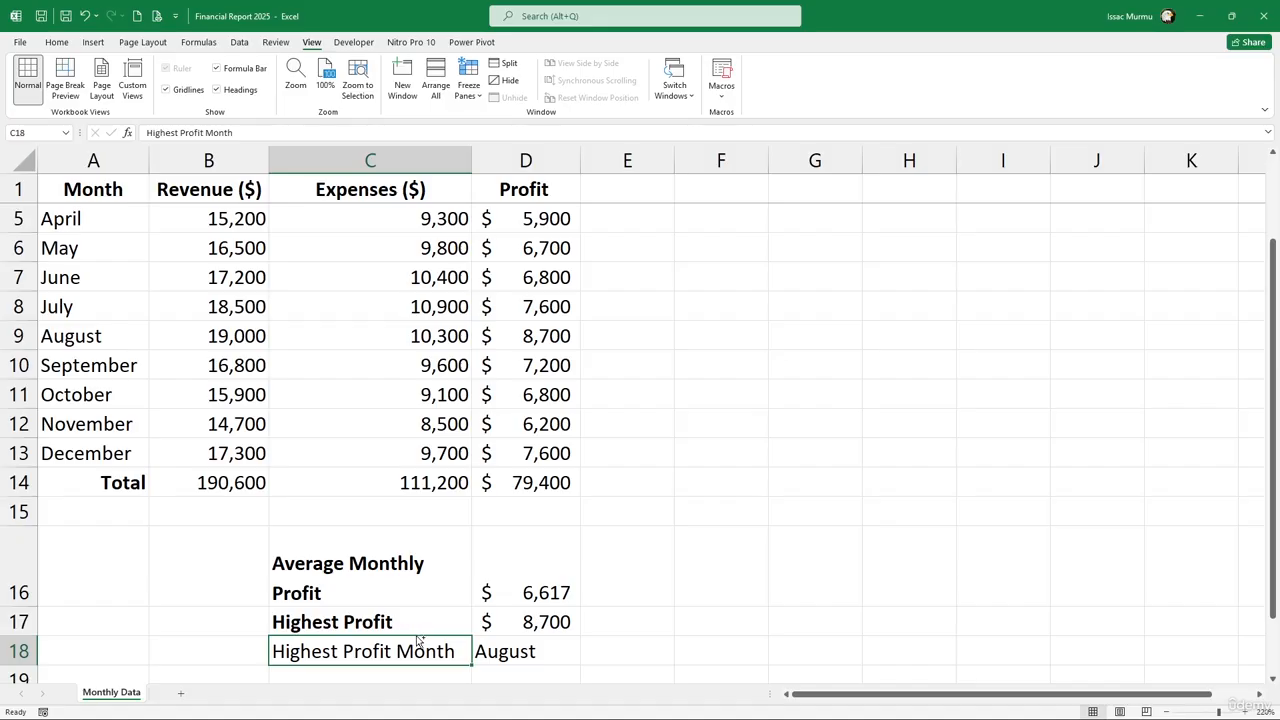
{"action": "key", "text": "ctrl+b"}
{"action": "scroll", "coordinate": [410, 462], "scroll_direction": "up", "scroll_amount": 1}
{"action": "scroll", "coordinate": [411, 459], "scroll_direction": "down", "scroll_amount": 4}
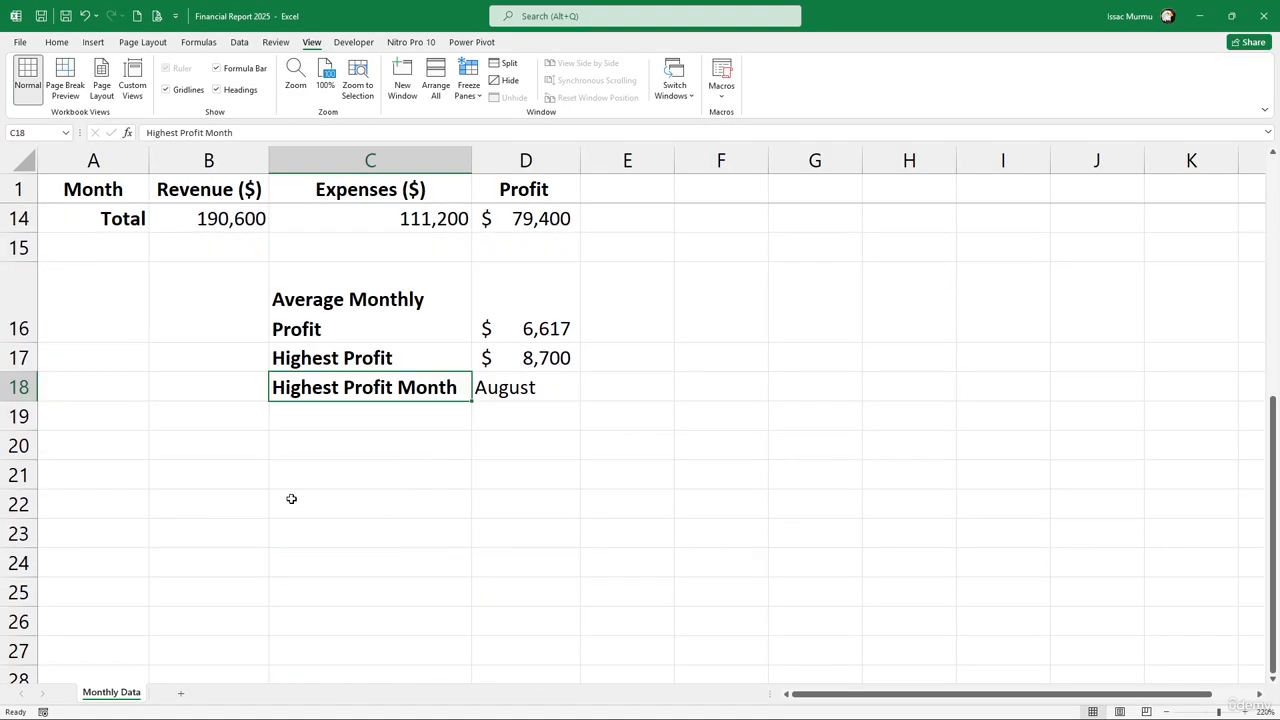
{"action": "scroll", "coordinate": [345, 440], "scroll_direction": "up", "scroll_amount": 1}
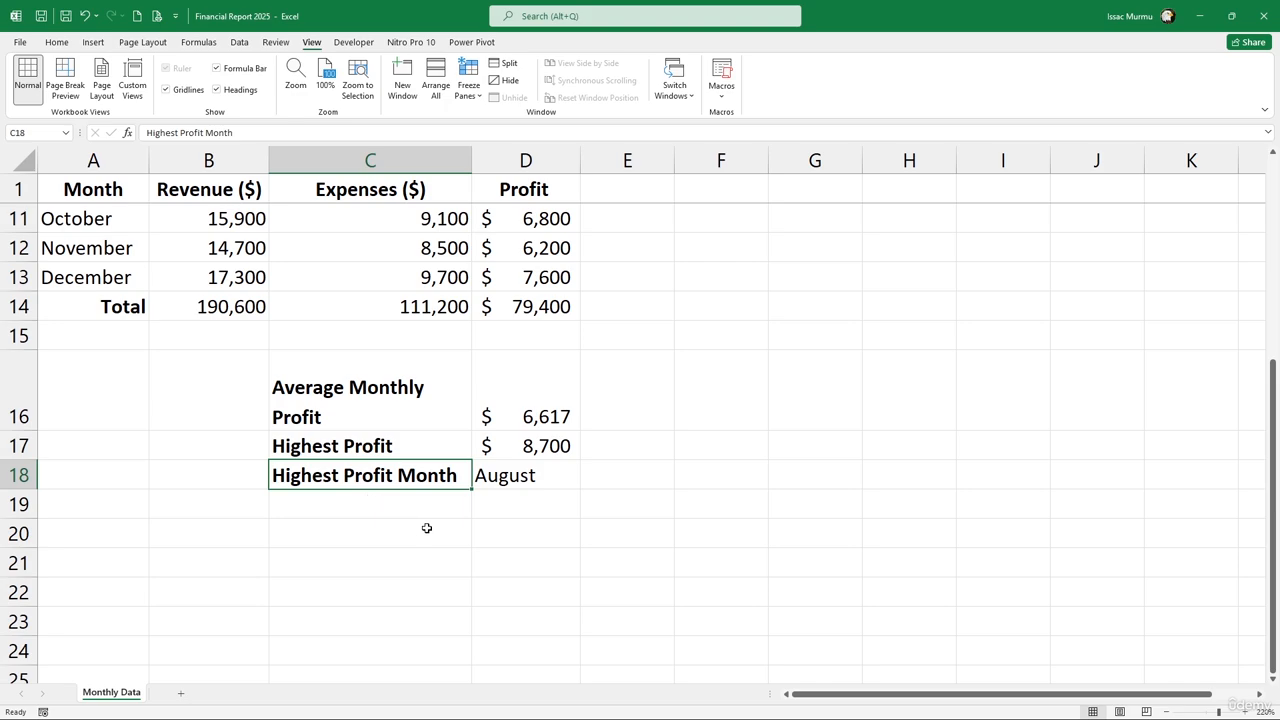
Autofit row 16's height and column C's width so Average Monthly Profit fits on one line
{"action": "scroll", "coordinate": [450, 510], "scroll_direction": "up", "scroll_amount": 3}
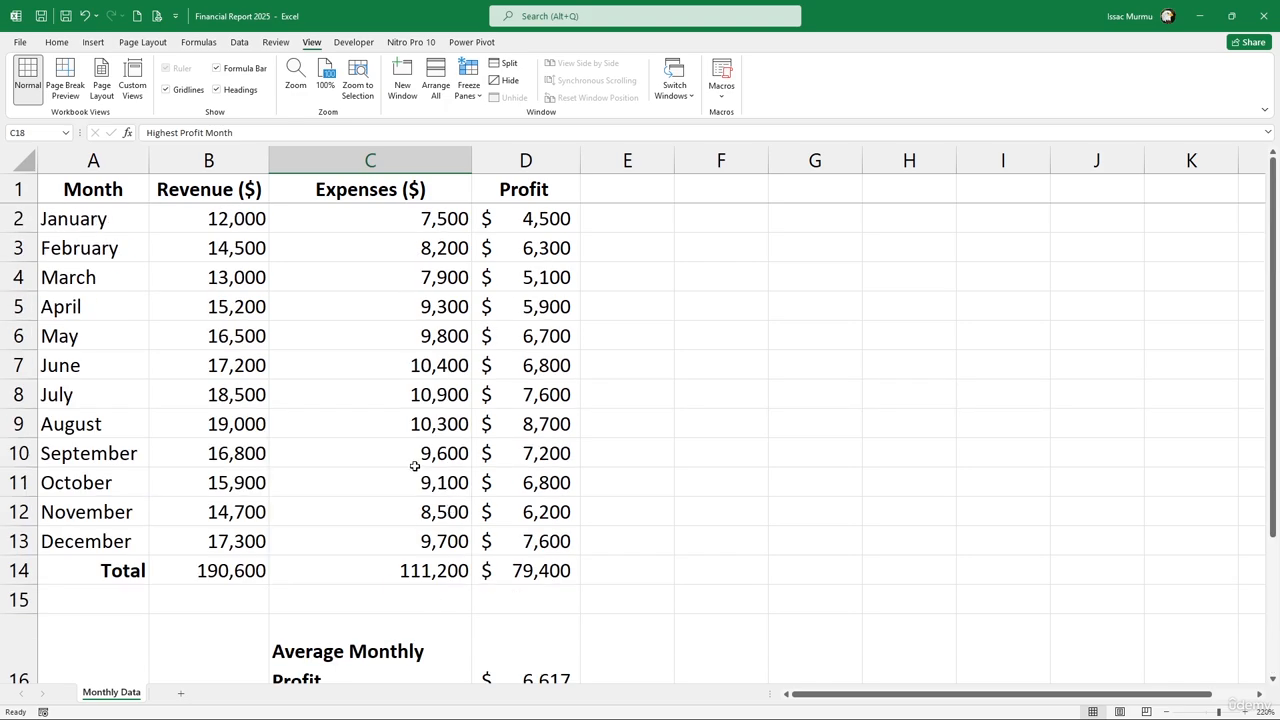
{"action": "scroll", "coordinate": [416, 462], "scroll_direction": "down", "scroll_amount": 1}
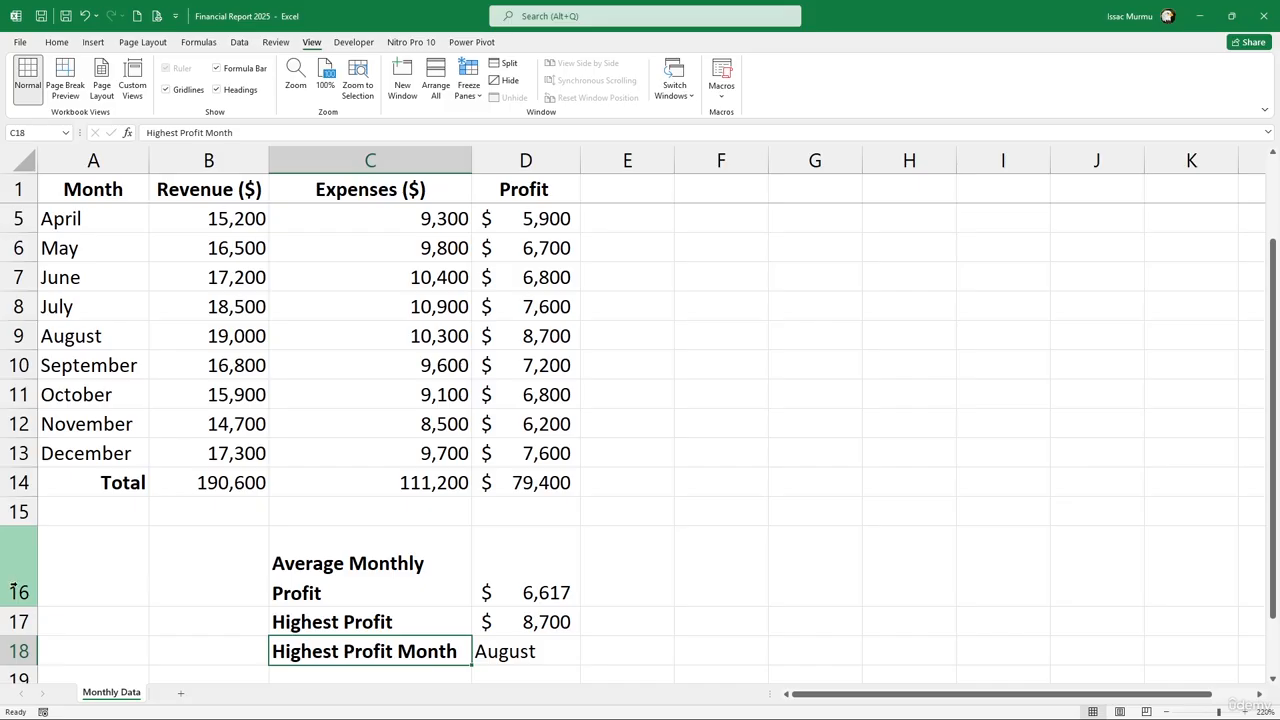
{"action": "left_click_drag", "start_coordinate": [19, 600], "coordinate": [20, 600]}
{"action": "left_click", "coordinate": [345, 585]}
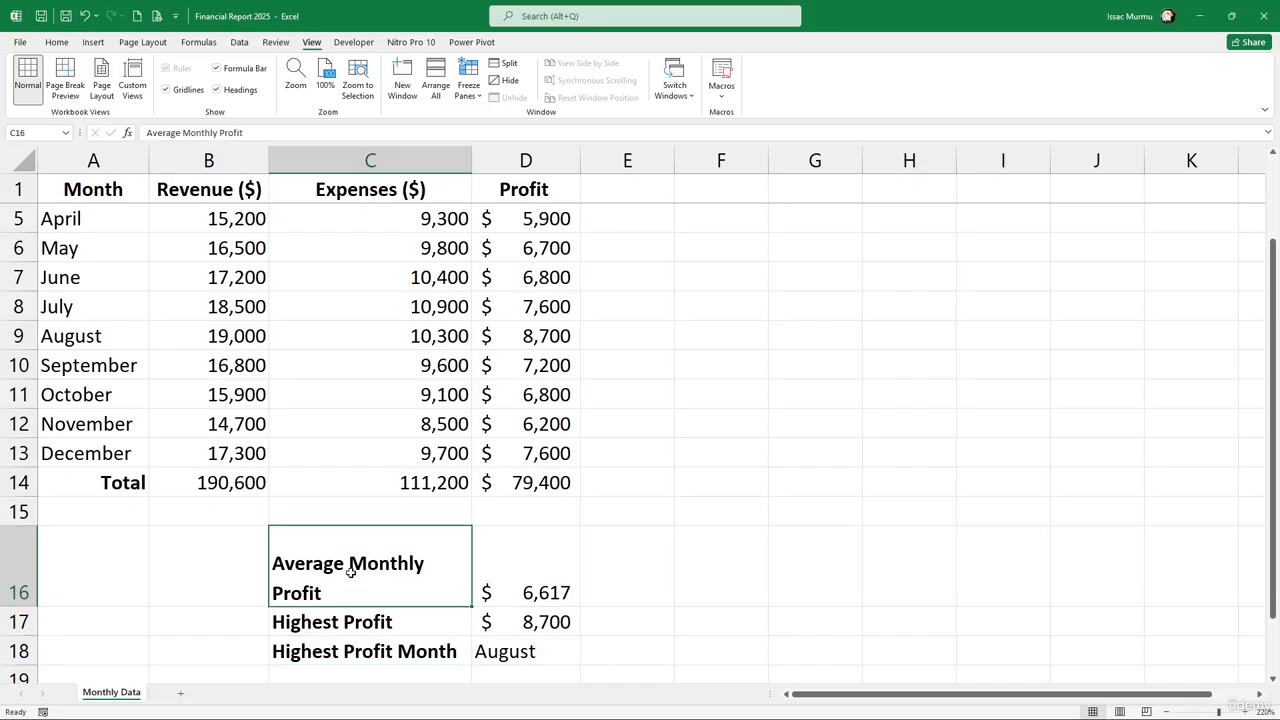
{"action": "left_click", "coordinate": [56, 42]}
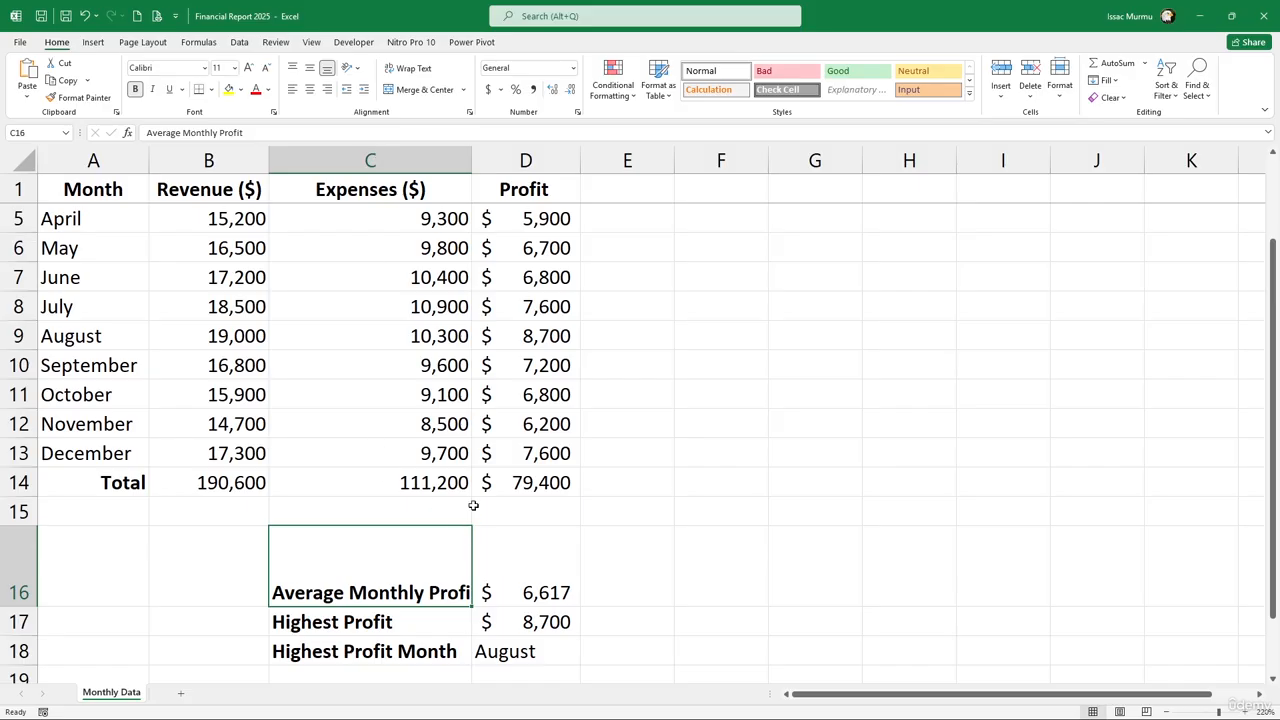
{"action": "double_click", "coordinate": [20, 607]}
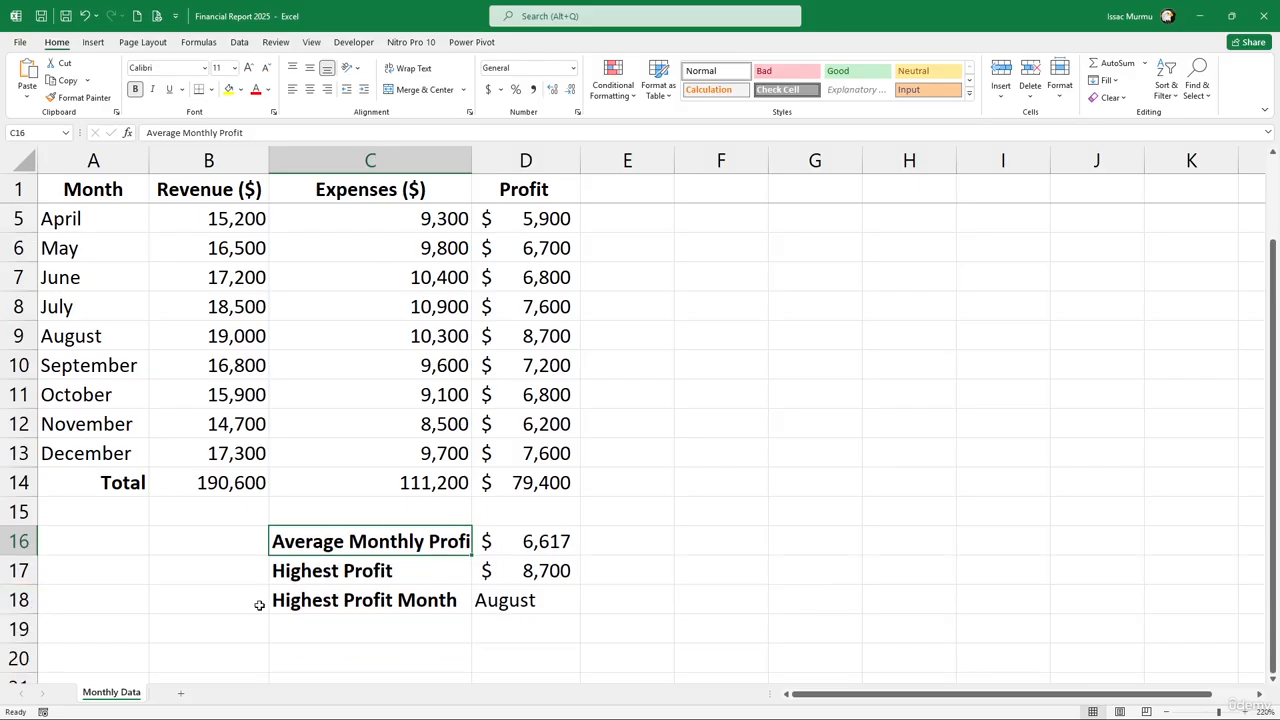
{"action": "double_click", "coordinate": [472, 162]}
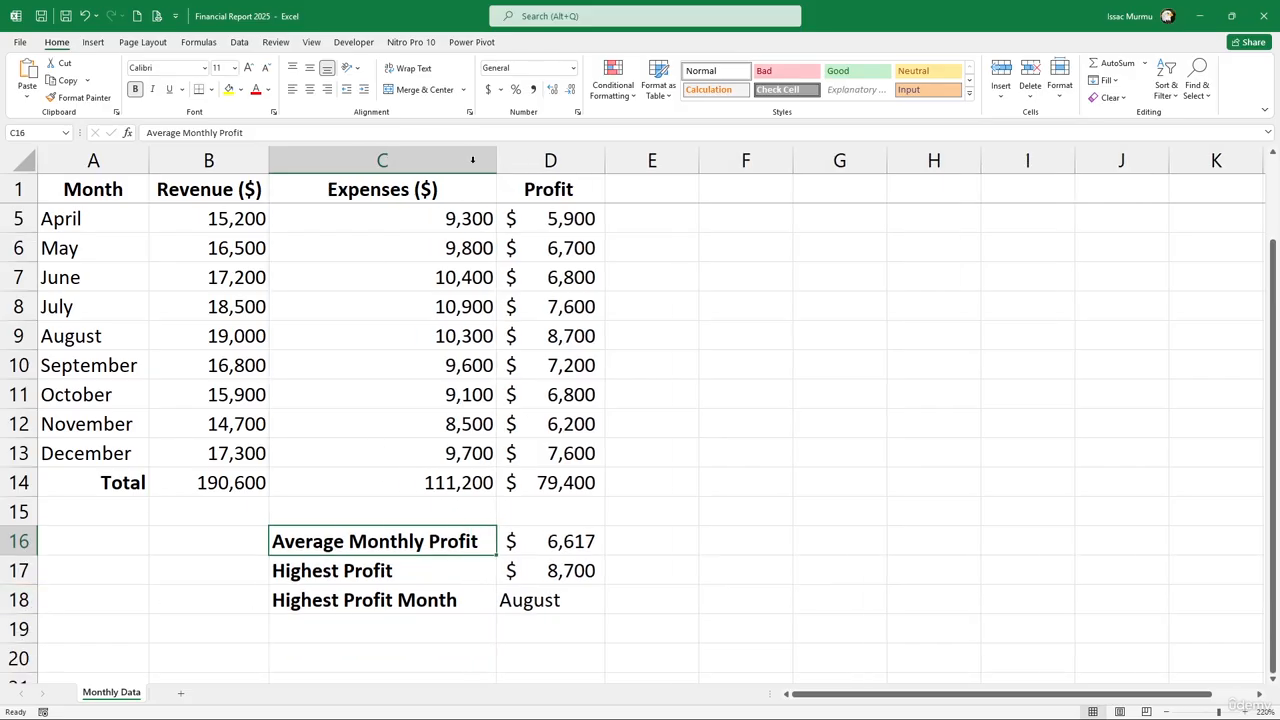
{"action": "left_click", "coordinate": [738, 636]}
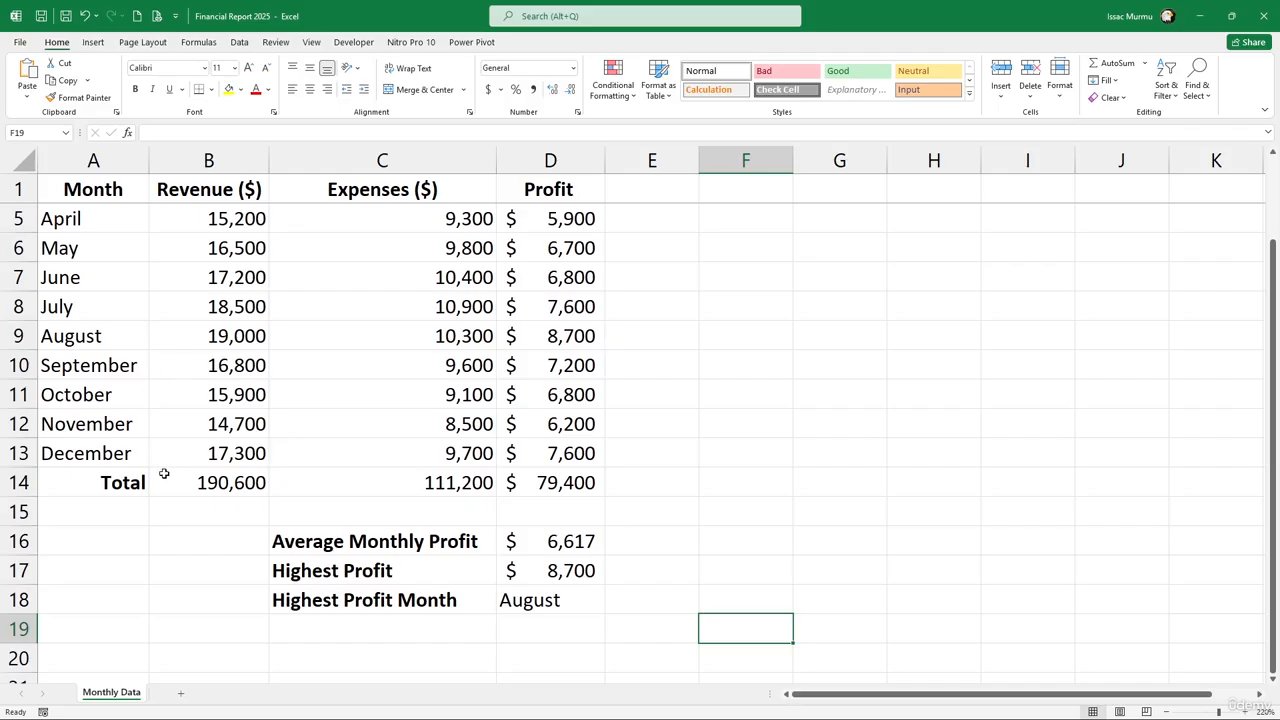
Select the month names and Revenue values in columns A and B
{"action": "scroll", "coordinate": [164, 473], "scroll_direction": "up", "scroll_amount": 1}
{"action": "left_click_drag", "start_coordinate": [86, 190], "coordinate": [69, 541]}
{"action": "left_click", "coordinate": [216, 170], "text": "ctrl"}
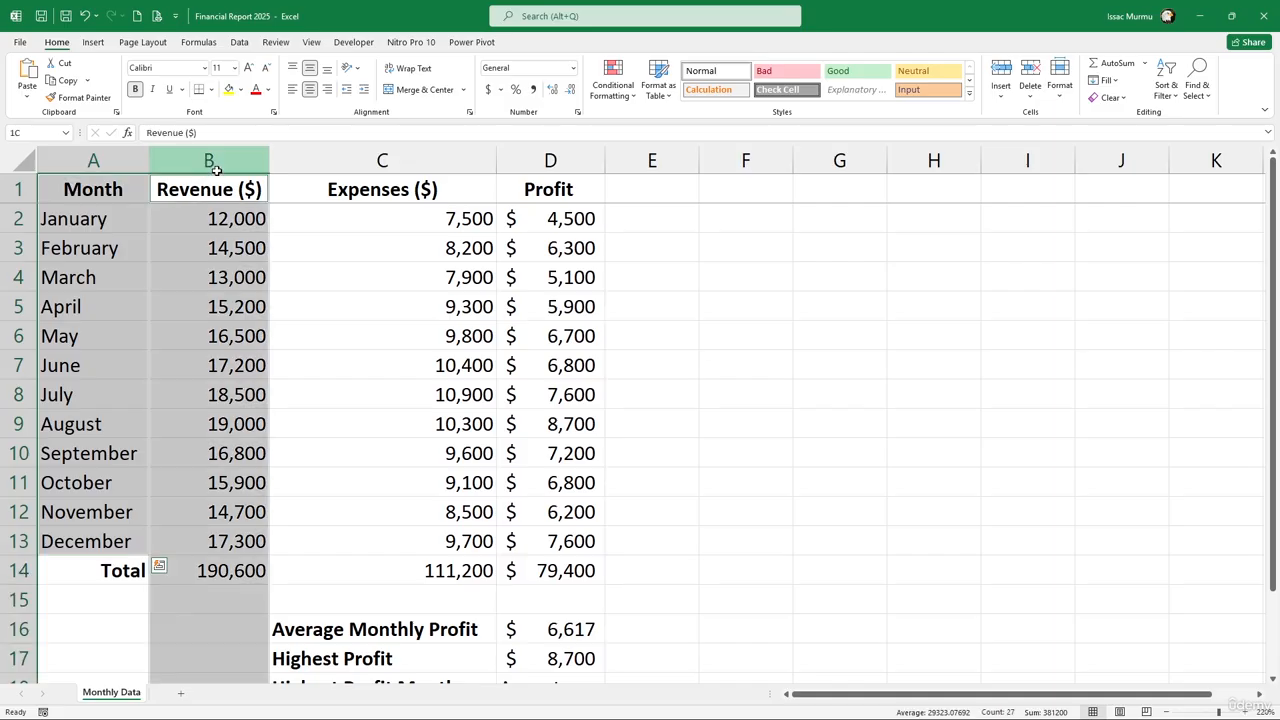
{"action": "left_click", "coordinate": [227, 426], "text": "ctrl"}
{"action": "left_click", "coordinate": [207, 160]}
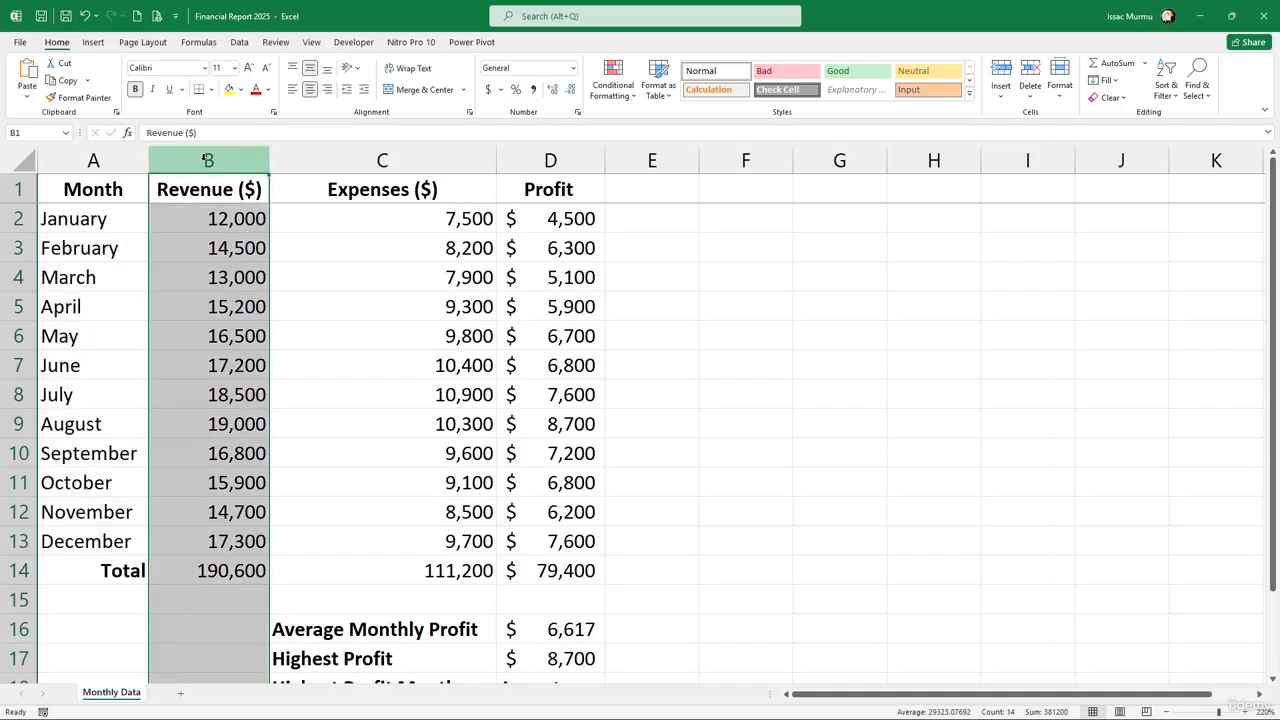
{"action": "left_click", "coordinate": [95, 163], "text": "ctrl"}
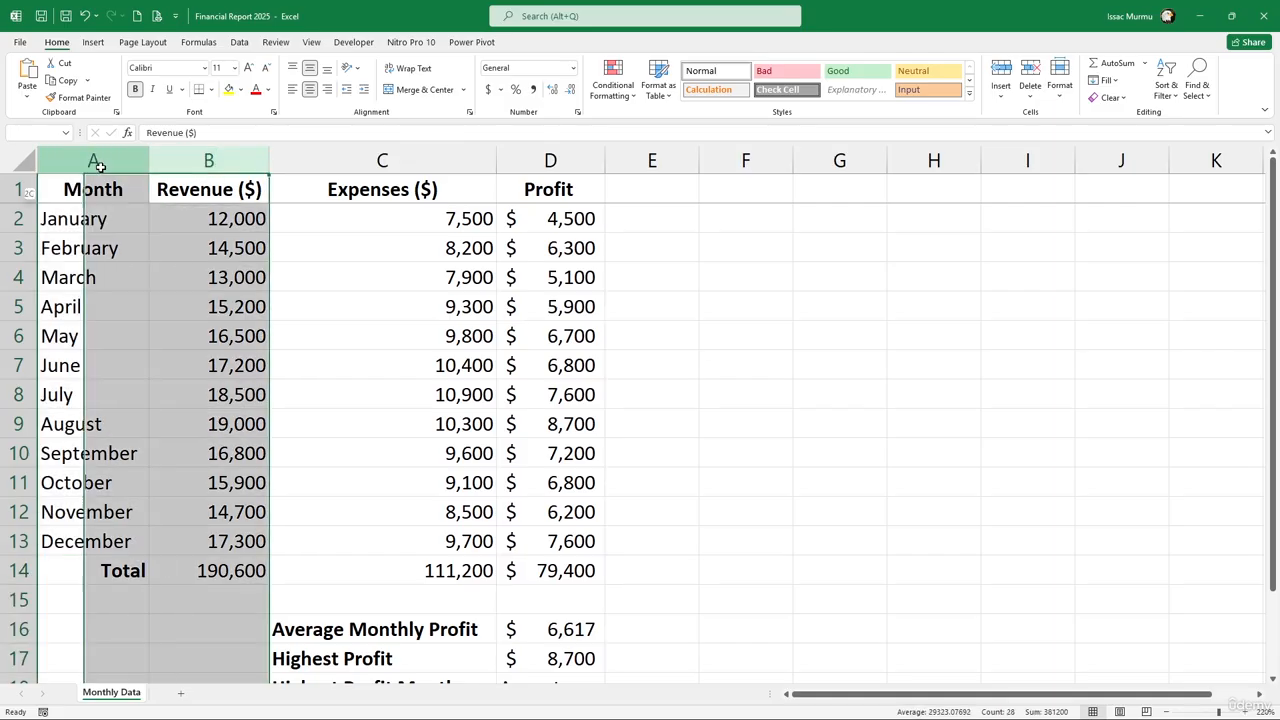
{"action": "left_click", "coordinate": [102, 183]}
{"action": "left_click_drag", "start_coordinate": [102, 186], "coordinate": [99, 533]}
{"action": "left_click", "coordinate": [98, 428]}
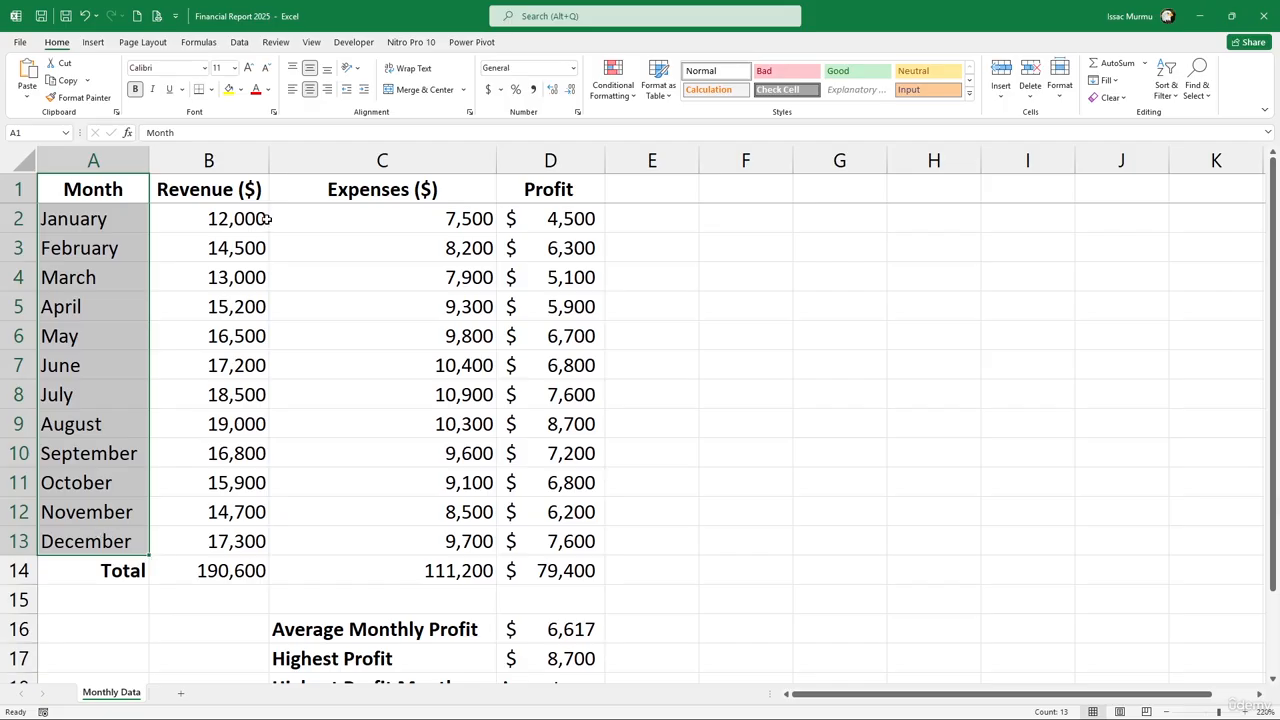
{"action": "left_click_drag", "start_coordinate": [250, 188], "coordinate": [229, 545], "text": "ctrl"}
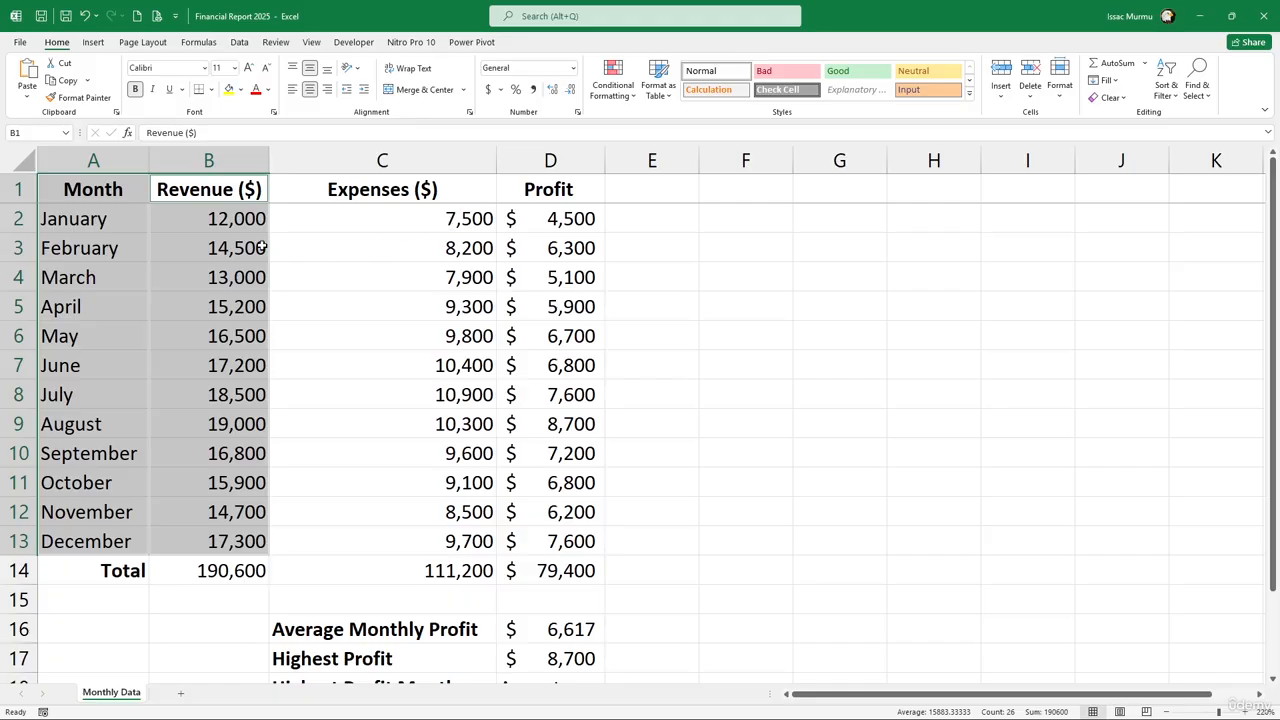
Reselect the Month, Revenue ($) and Expenses ($) data from A1 to C13
{"action": "left_click", "coordinate": [263, 246]}
{"action": "left_click", "coordinate": [88, 188]}
{"action": "left_click_drag", "start_coordinate": [82, 210], "coordinate": [423, 543]}
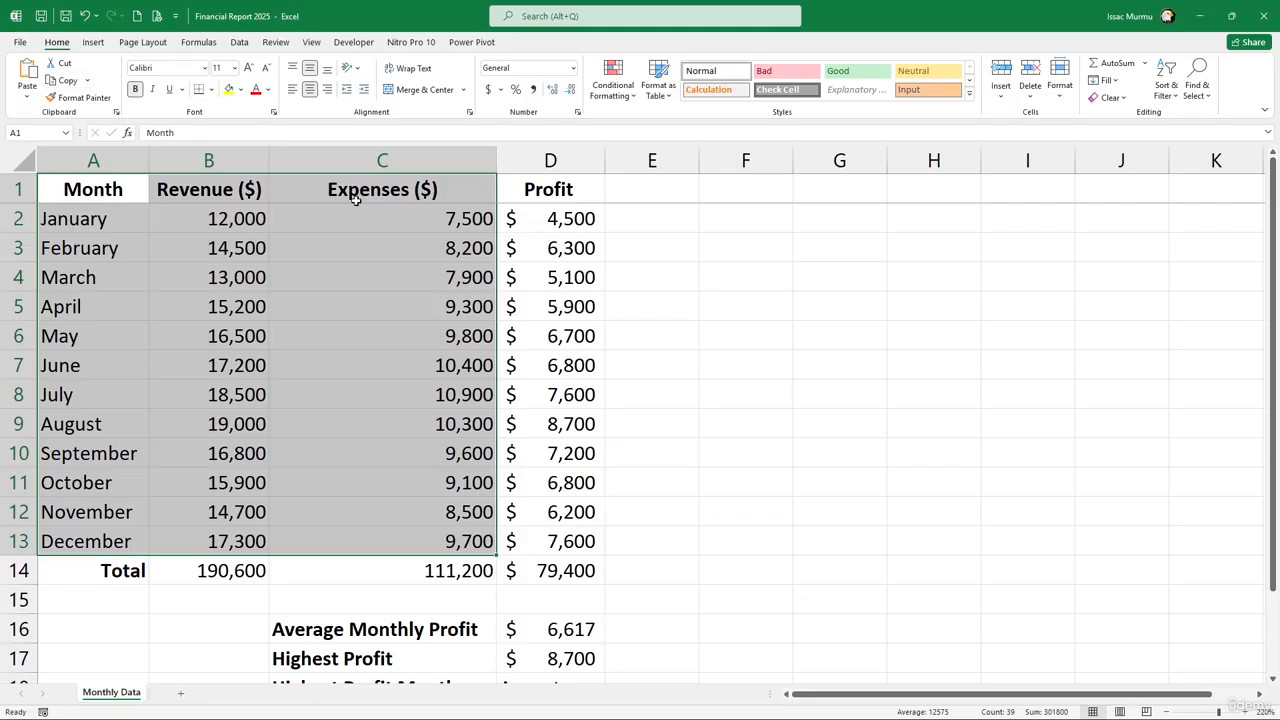
{"action": "left_click", "coordinate": [93, 42]}
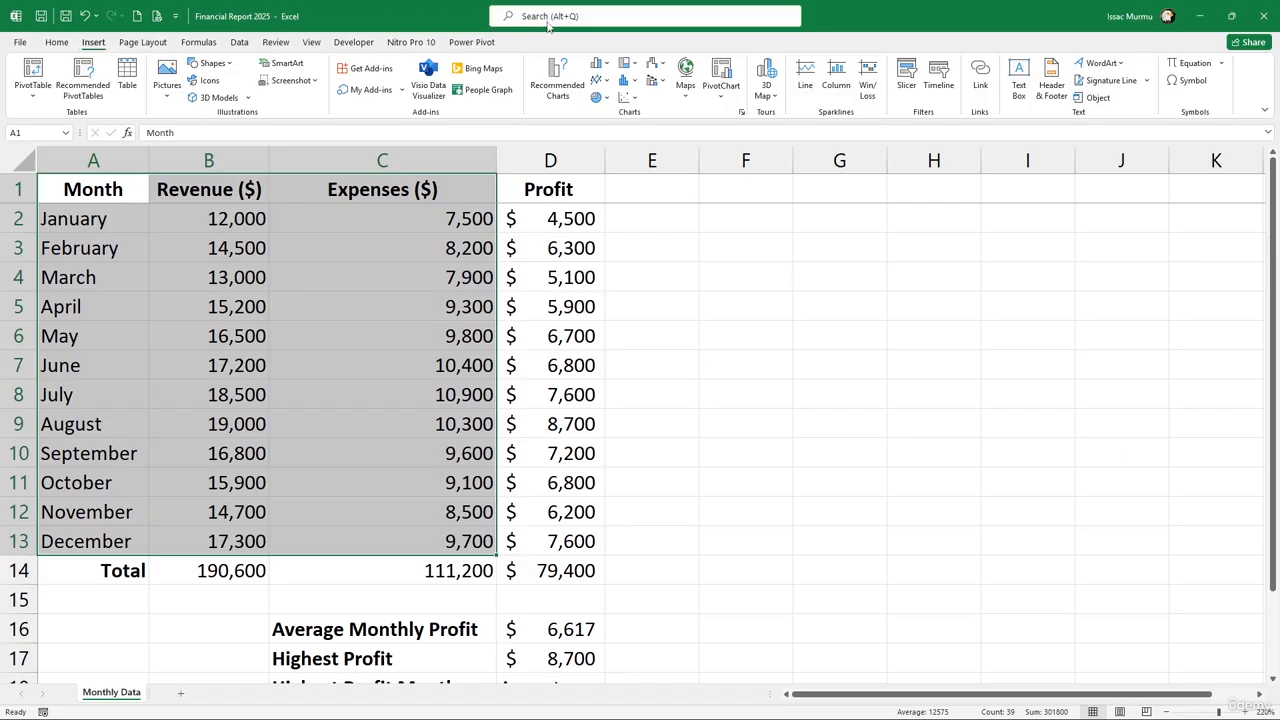
Insert the recommended Clustered Column chart for the selected Revenue and Expenses data
{"action": "left_click", "coordinate": [559, 92]}
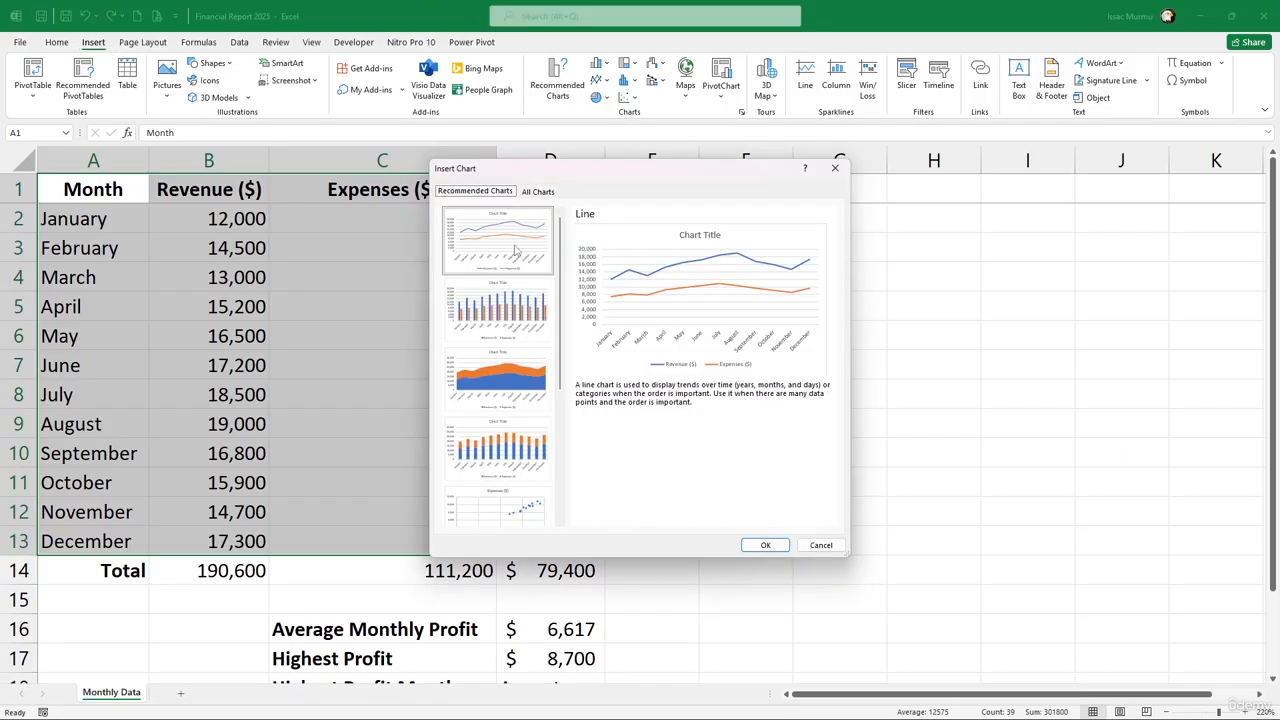
{"action": "left_click", "coordinate": [506, 316]}
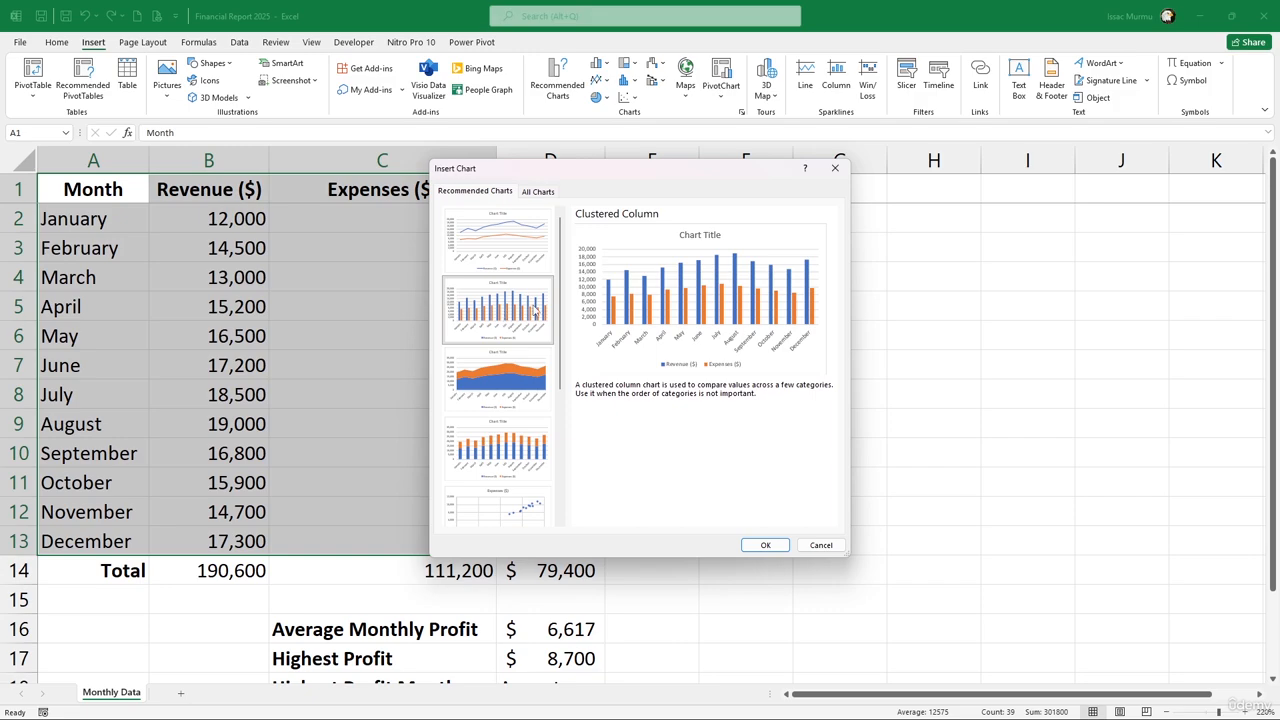
{"action": "left_click", "coordinate": [766, 546]}
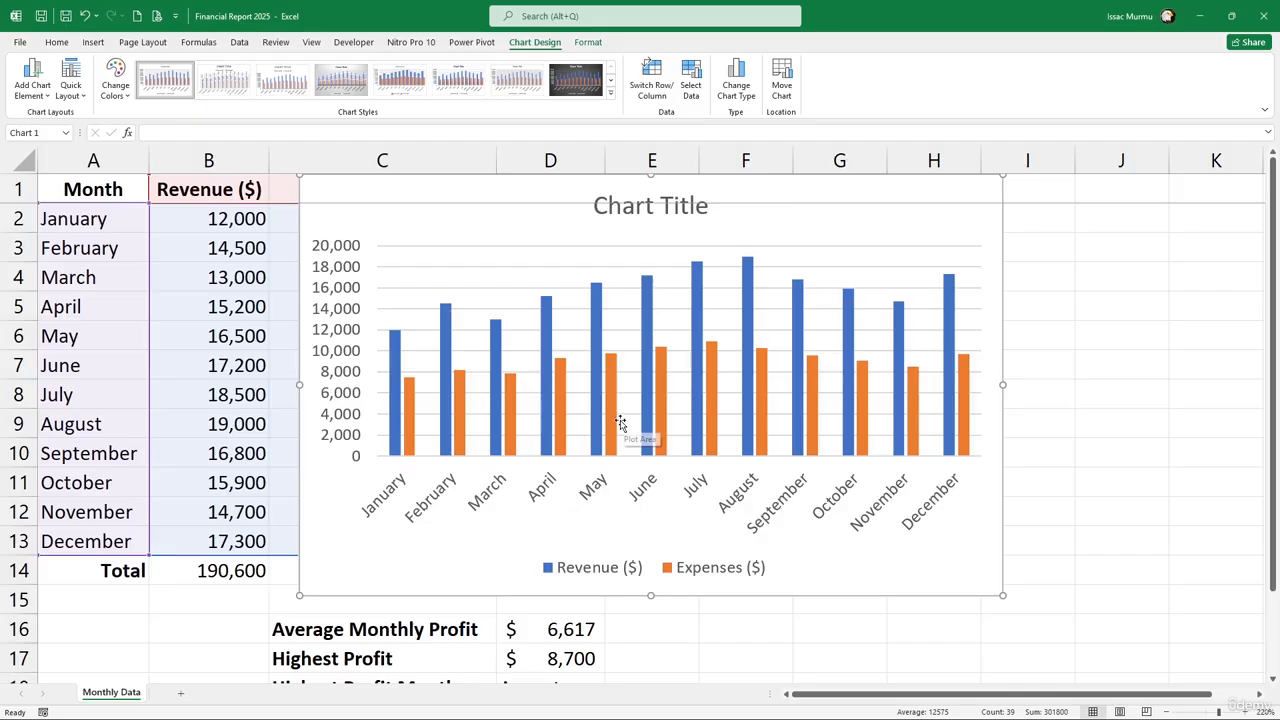
Shrink the chart from its top-left corner and move it beside the data table
{"action": "mouse_move", "coordinate": [610, 427]}
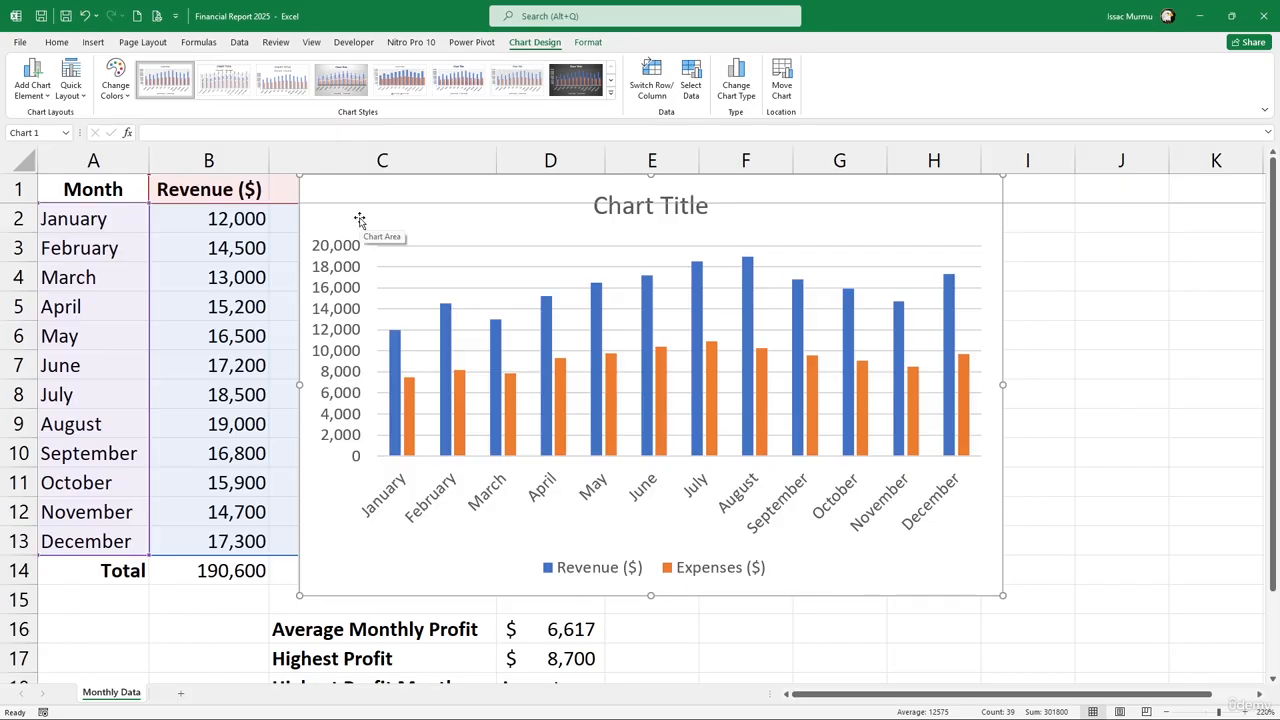
{"action": "scroll", "coordinate": [394, 222], "scroll_direction": "down", "scroll_amount": 1}
{"action": "scroll", "coordinate": [400, 225], "scroll_direction": "down", "scroll_amount": 1}
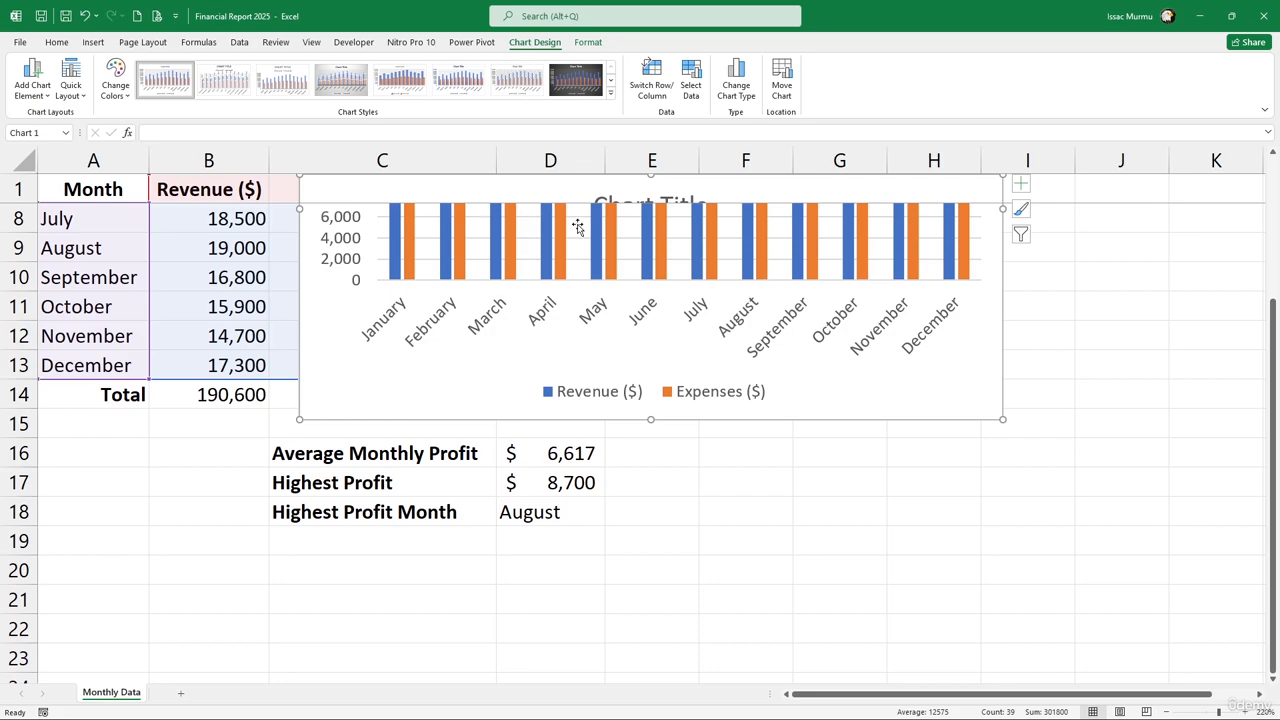
{"action": "scroll", "coordinate": [304, 178], "scroll_direction": "up", "scroll_amount": 2}
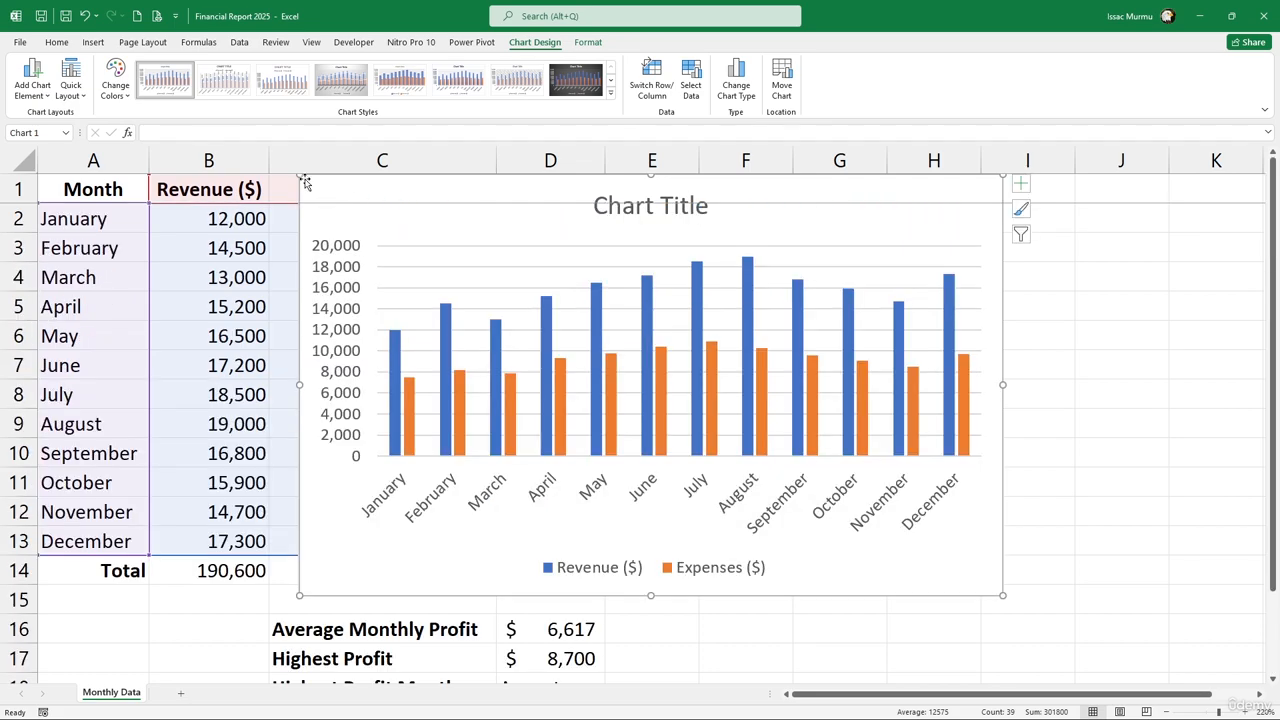
{"action": "left_click_drag", "start_coordinate": [300, 178], "coordinate": [514, 212]}
{"action": "left_click_drag", "start_coordinate": [612, 243], "coordinate": [729, 206]}
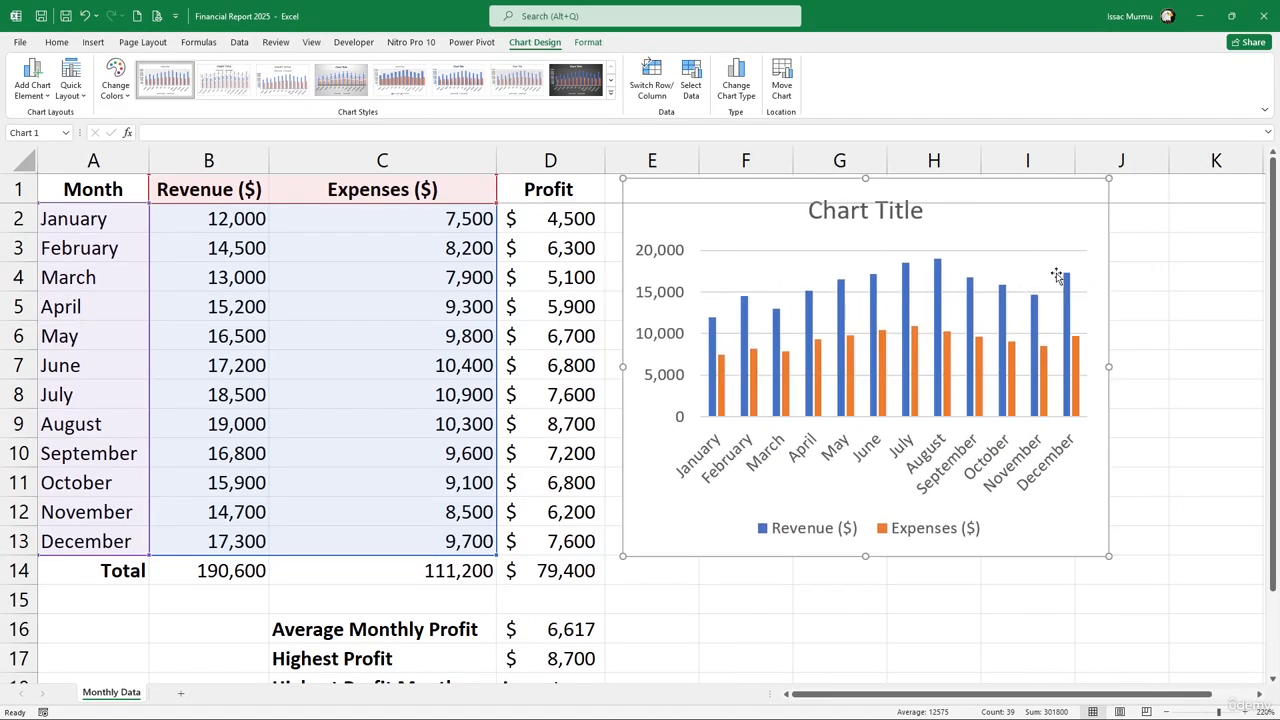
{"action": "left_click", "coordinate": [1239, 318]}
Nudge the chart slightly lower on the sheet and deselect it
{"action": "scroll", "coordinate": [929, 289], "scroll_direction": "down", "scroll_amount": 4}
{"action": "scroll", "coordinate": [926, 286], "scroll_direction": "up", "scroll_amount": 4}
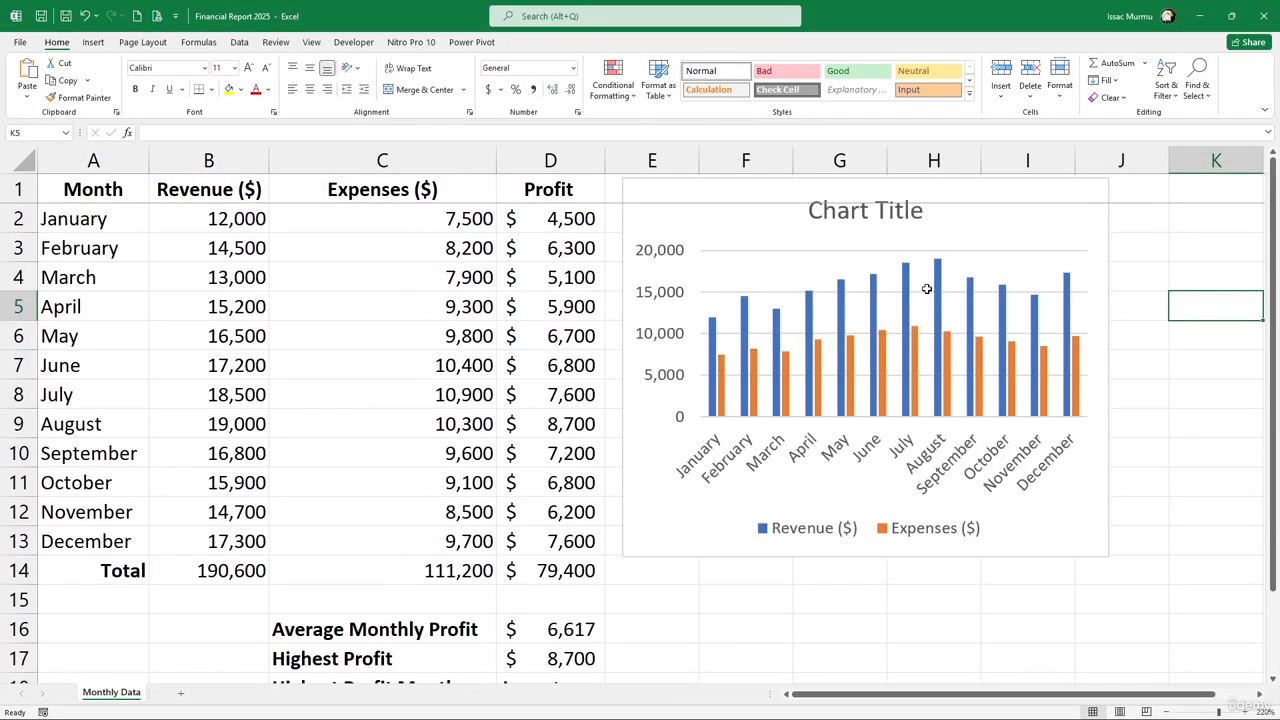
{"action": "left_click_drag", "start_coordinate": [760, 230], "coordinate": [760, 271]}
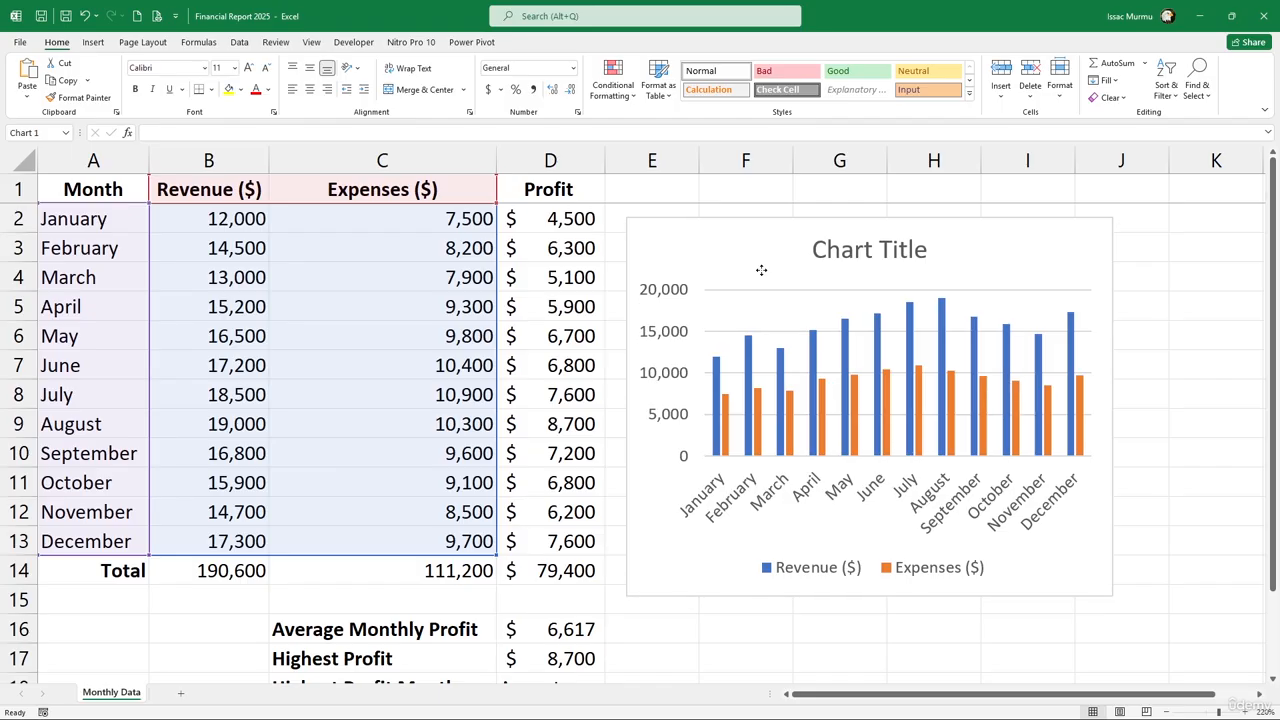
{"action": "scroll", "coordinate": [640, 350], "scroll_direction": "down", "scroll_amount": 3}
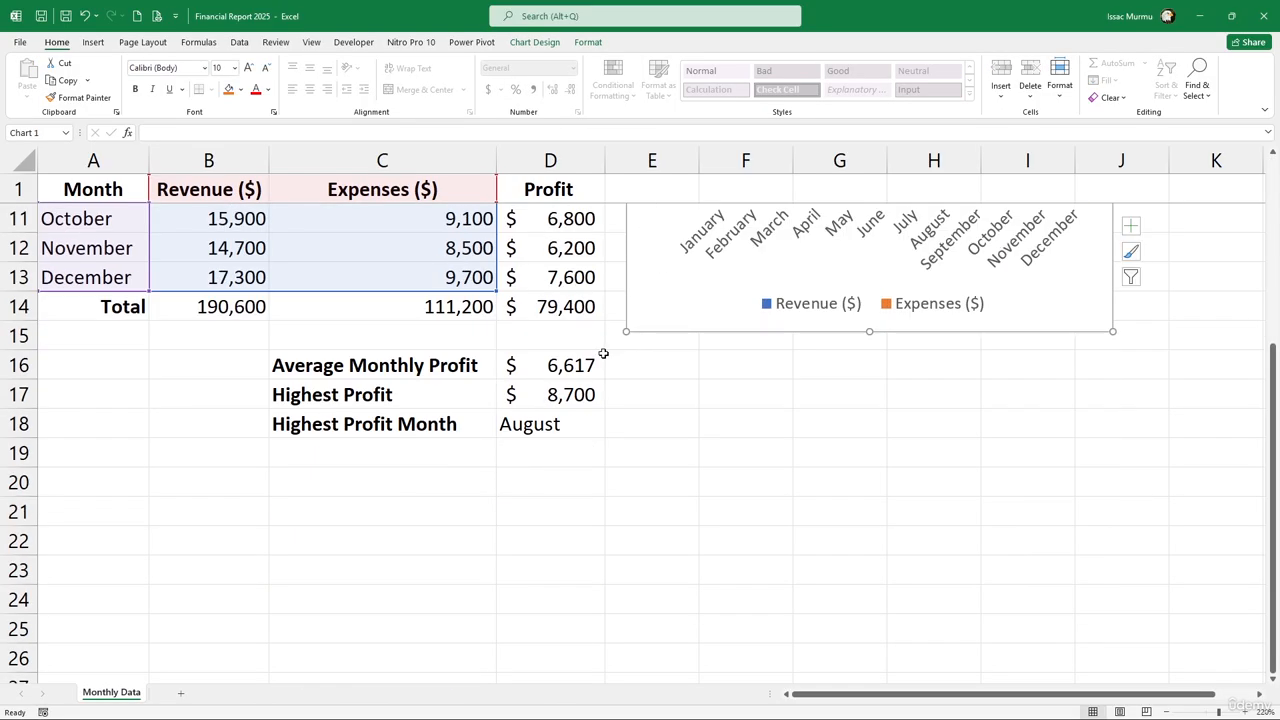
{"action": "left_click", "coordinate": [425, 484]}
{"action": "scroll", "coordinate": [680, 340], "scroll_direction": "up", "scroll_amount": 3}
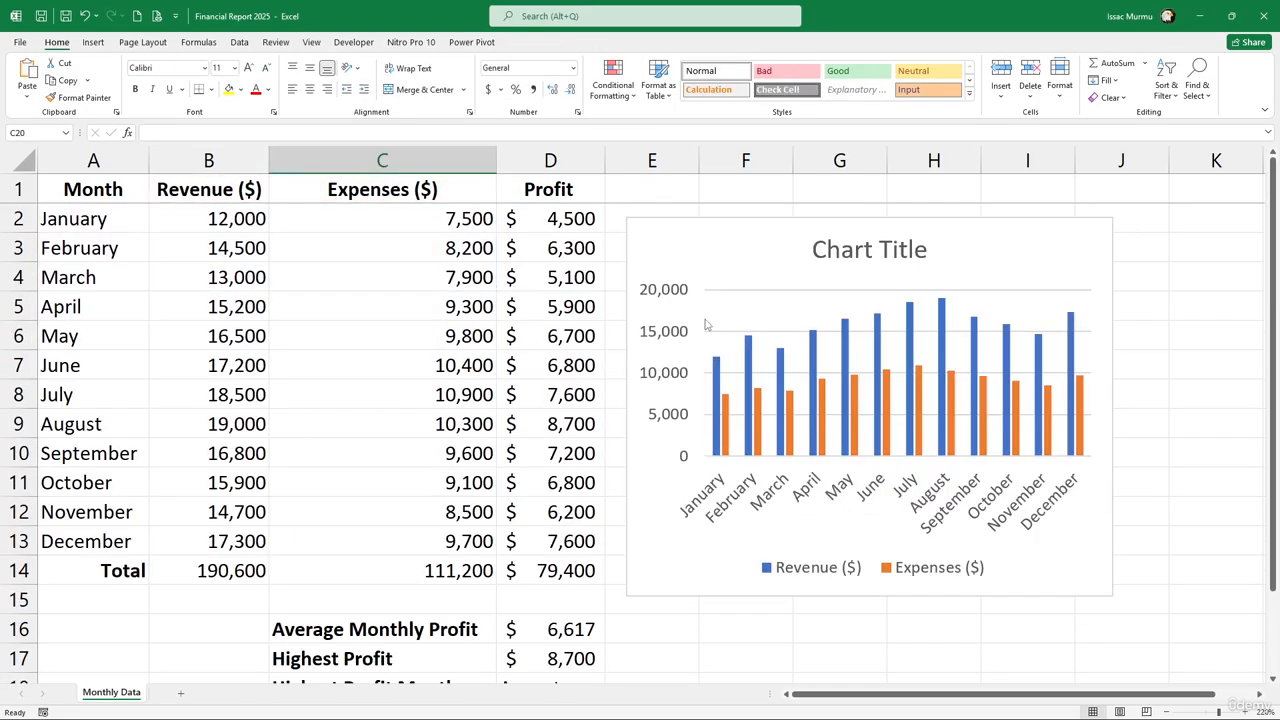
Replace the 'Chart Title' placeholder with 'Revenue V Expenses'
{"action": "left_click", "coordinate": [818, 250]}
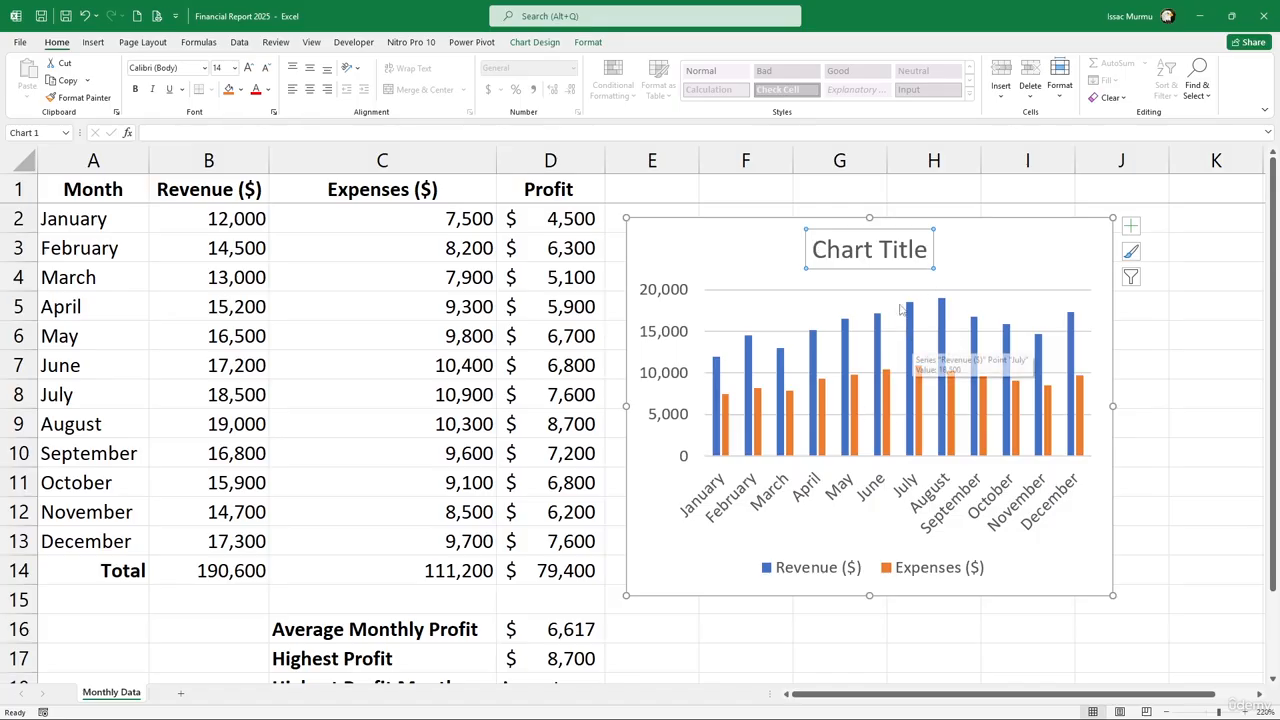
{"action": "left_click", "coordinate": [823, 247]}
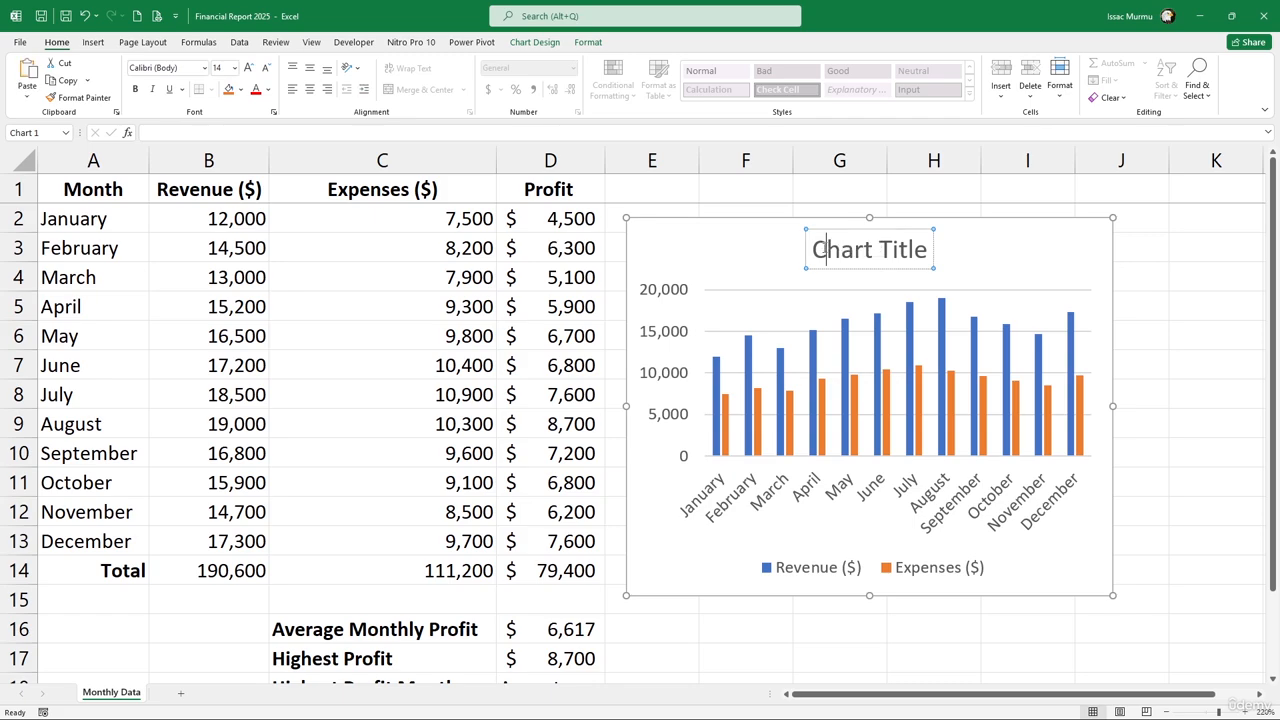
{"action": "left_click_drag", "start_coordinate": [812, 249], "coordinate": [925, 260]}
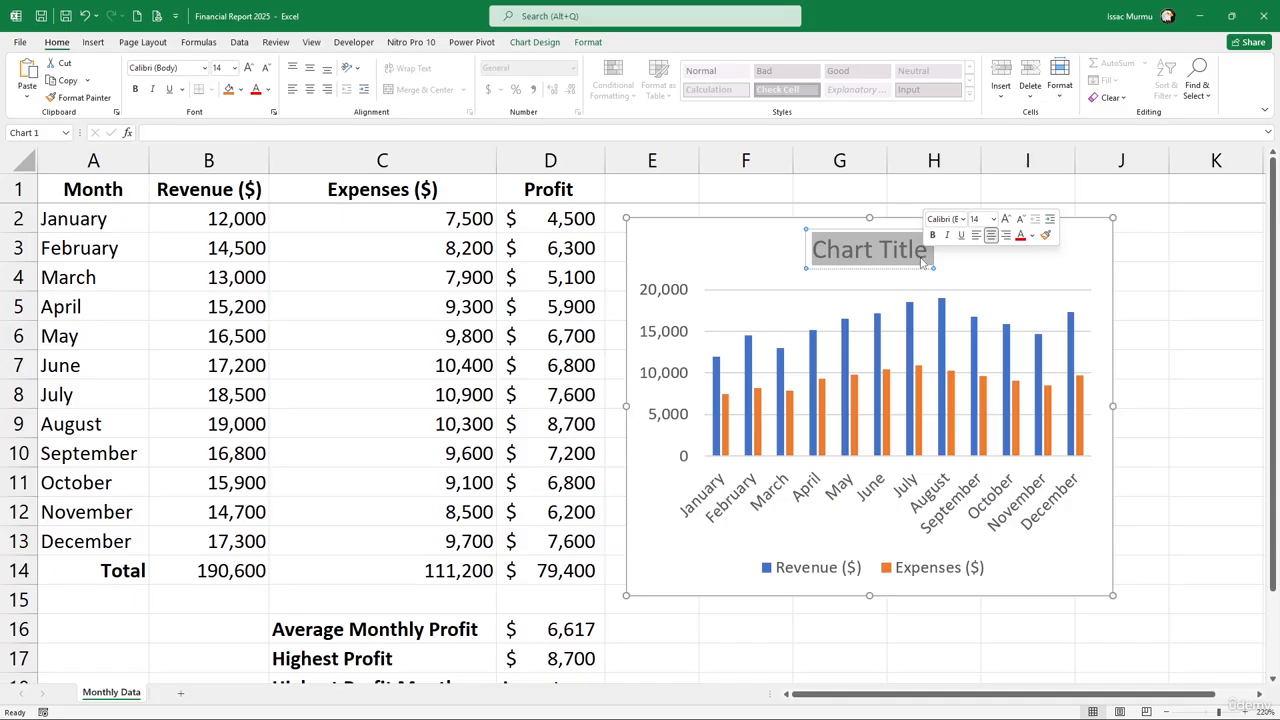
{"action": "type", "text": "R"}
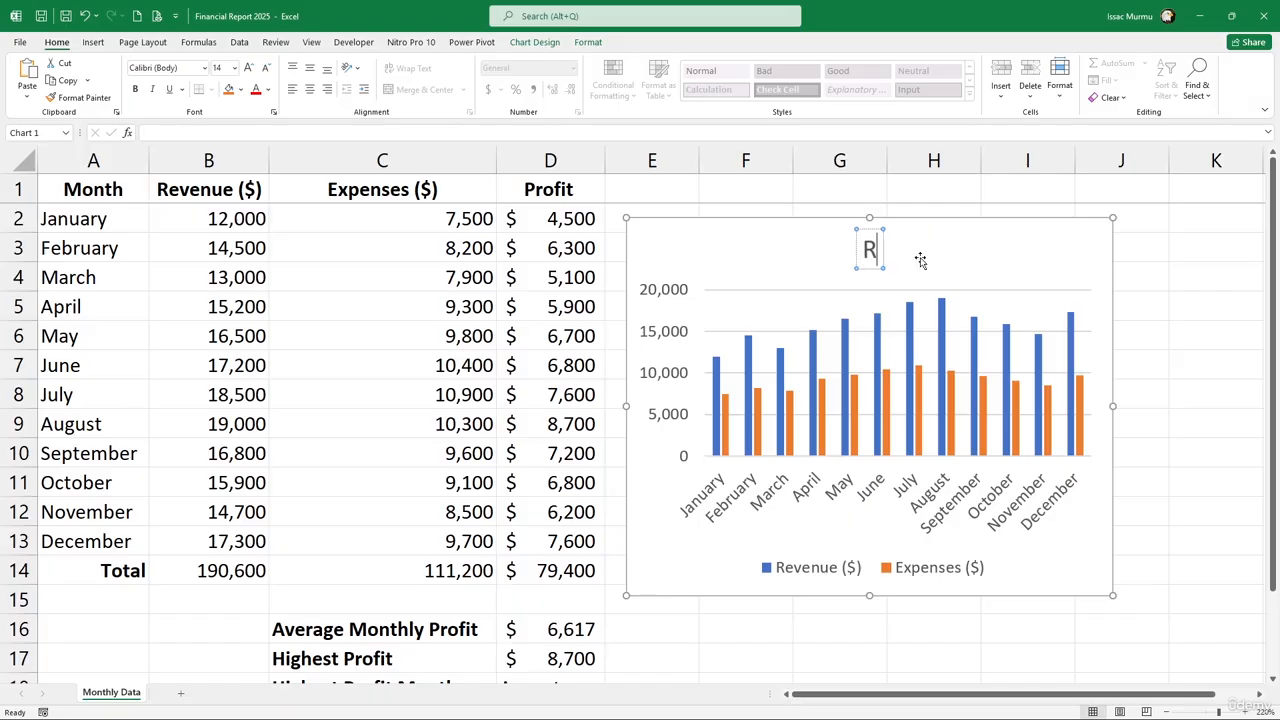
{"action": "type", "text": "evenue"}
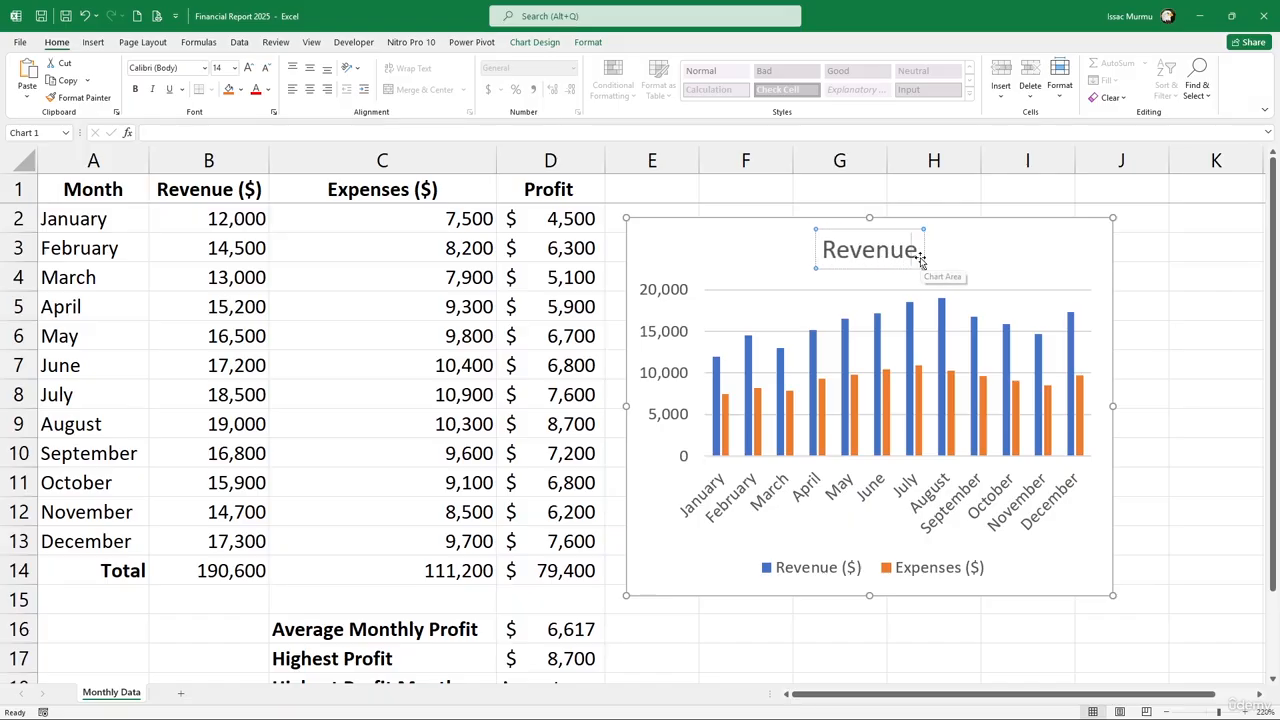
{"action": "type", "text": " V"}
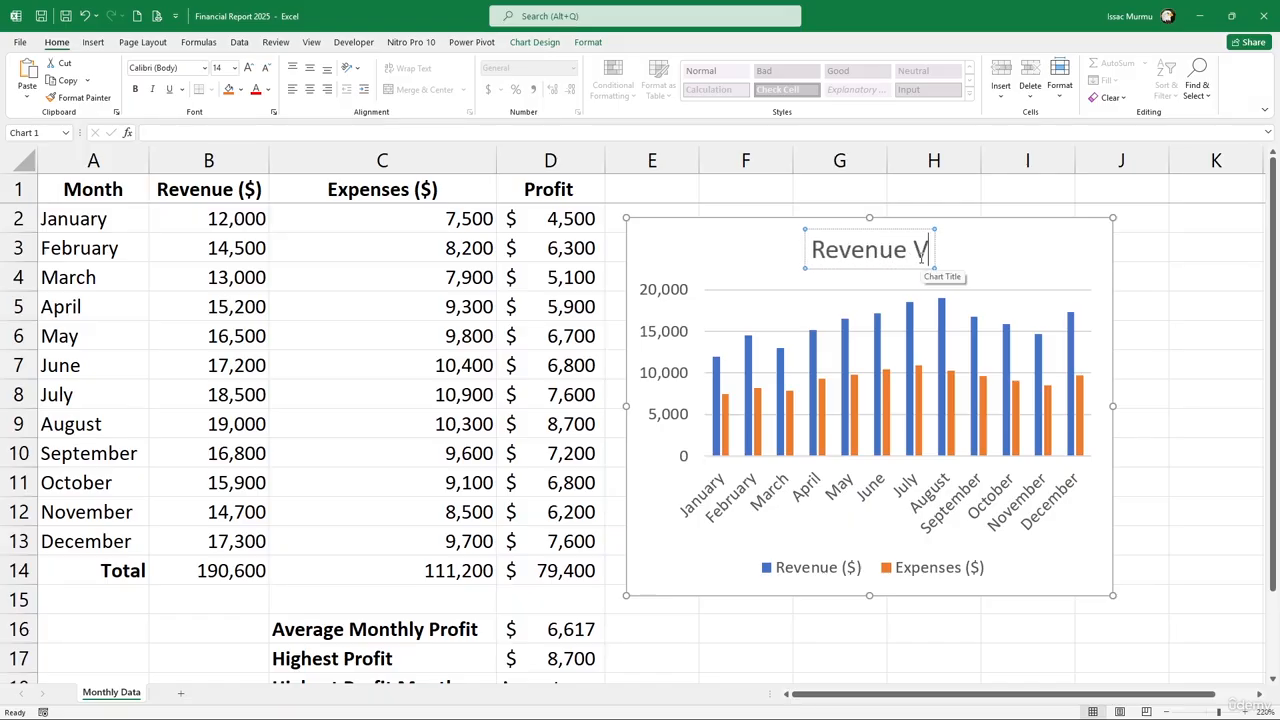
{"action": "type", "text": " Exp"}
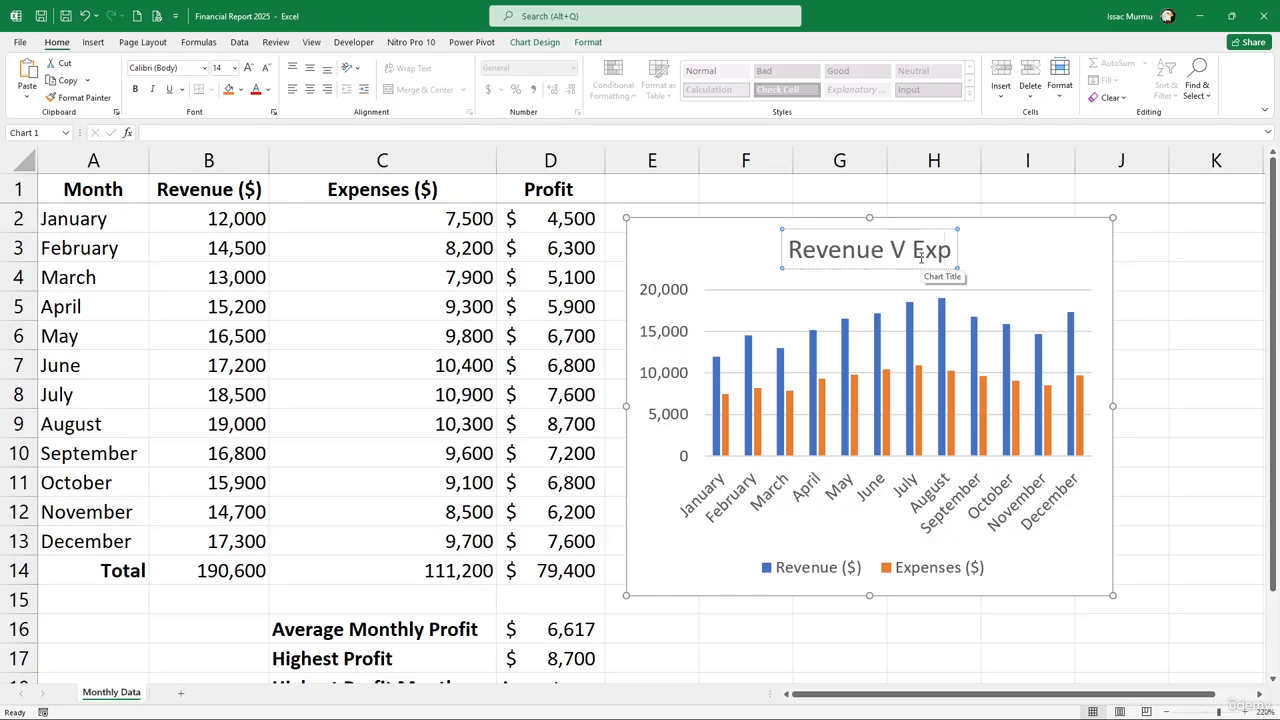
{"action": "type", "text": "ense"}
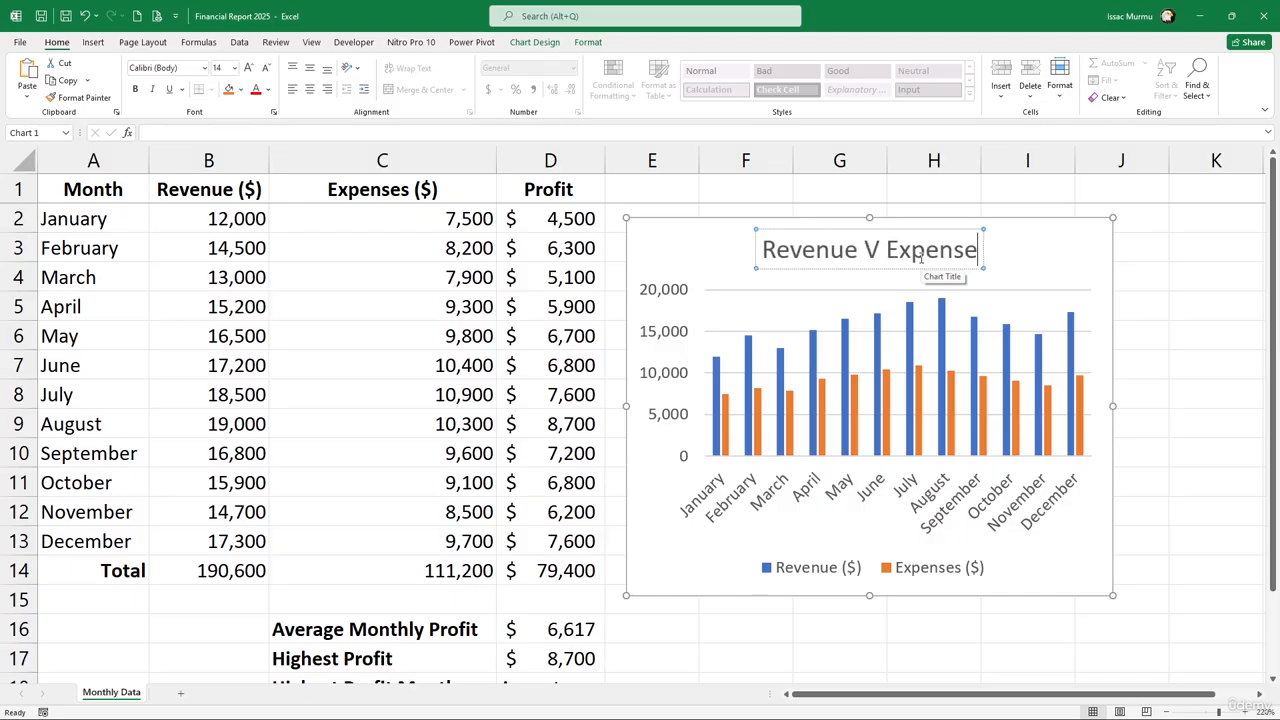
{"action": "type", "text": "s"}
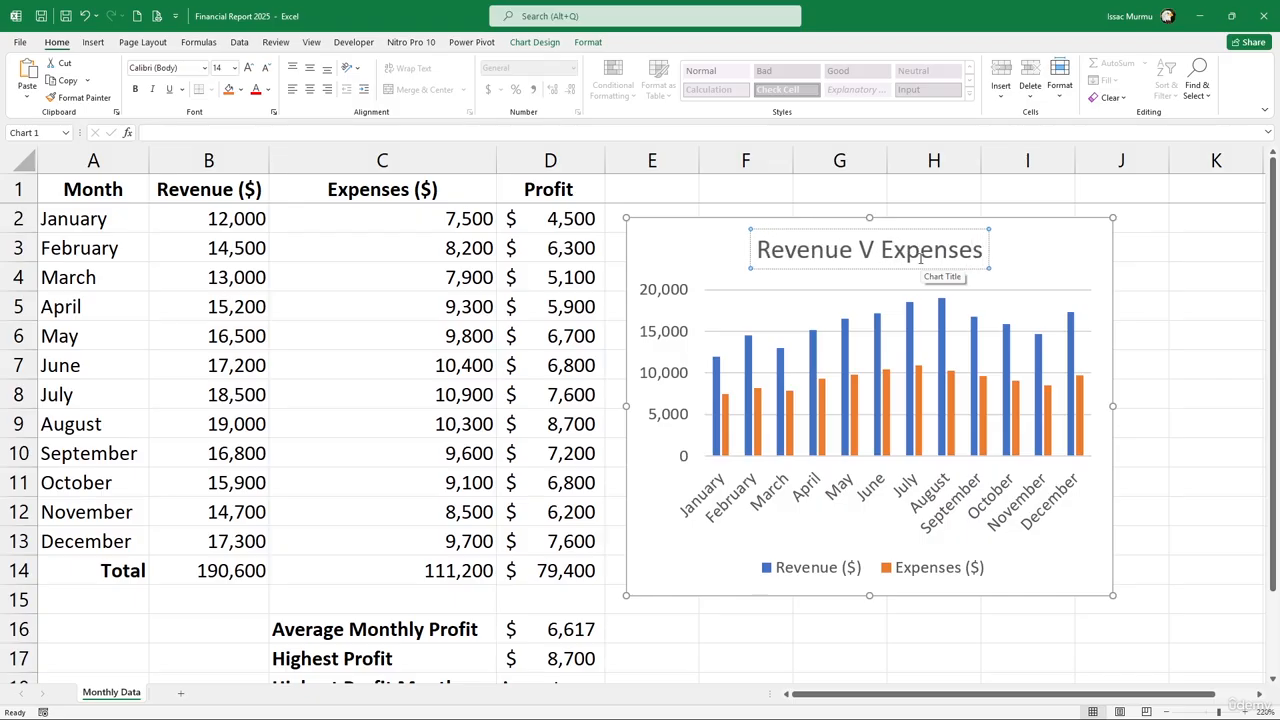
{"action": "left_click", "coordinate": [1140, 356]}
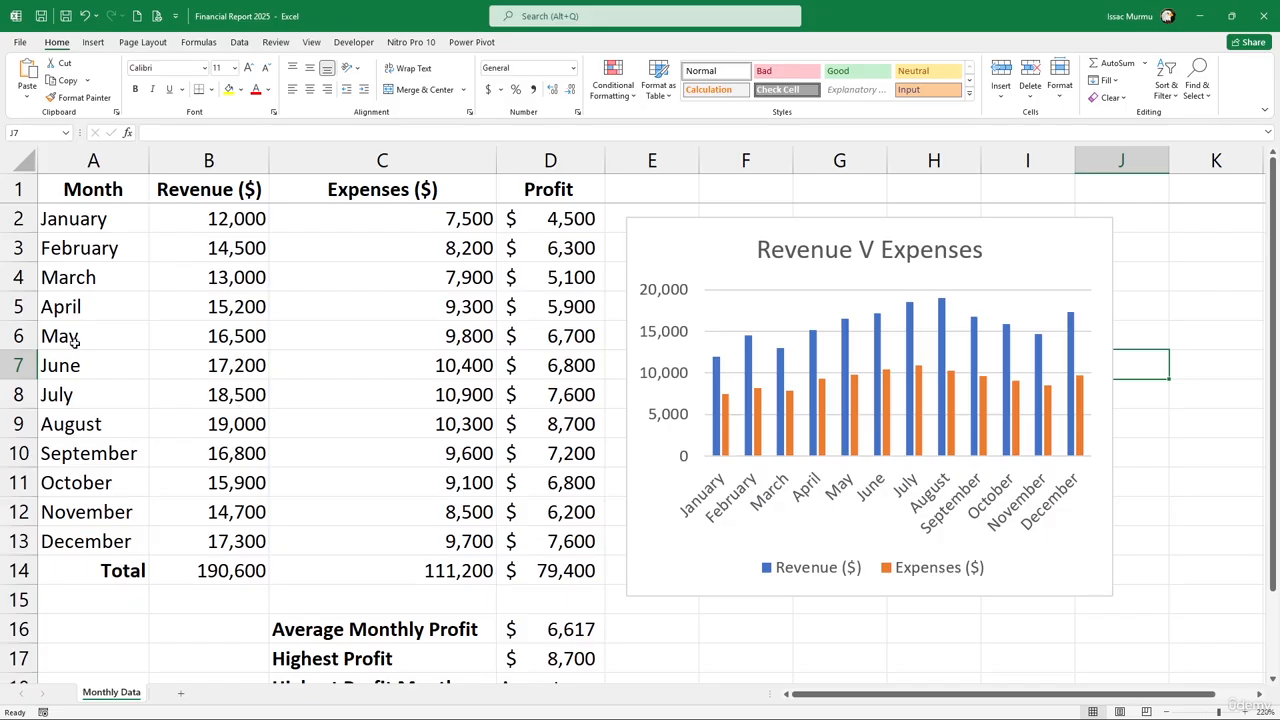
Select the Month names A1:A13 together with the Profit column D1:D13
{"action": "left_click", "coordinate": [89, 250]}
{"action": "left_click_drag", "start_coordinate": [93, 190], "coordinate": [85, 541]}
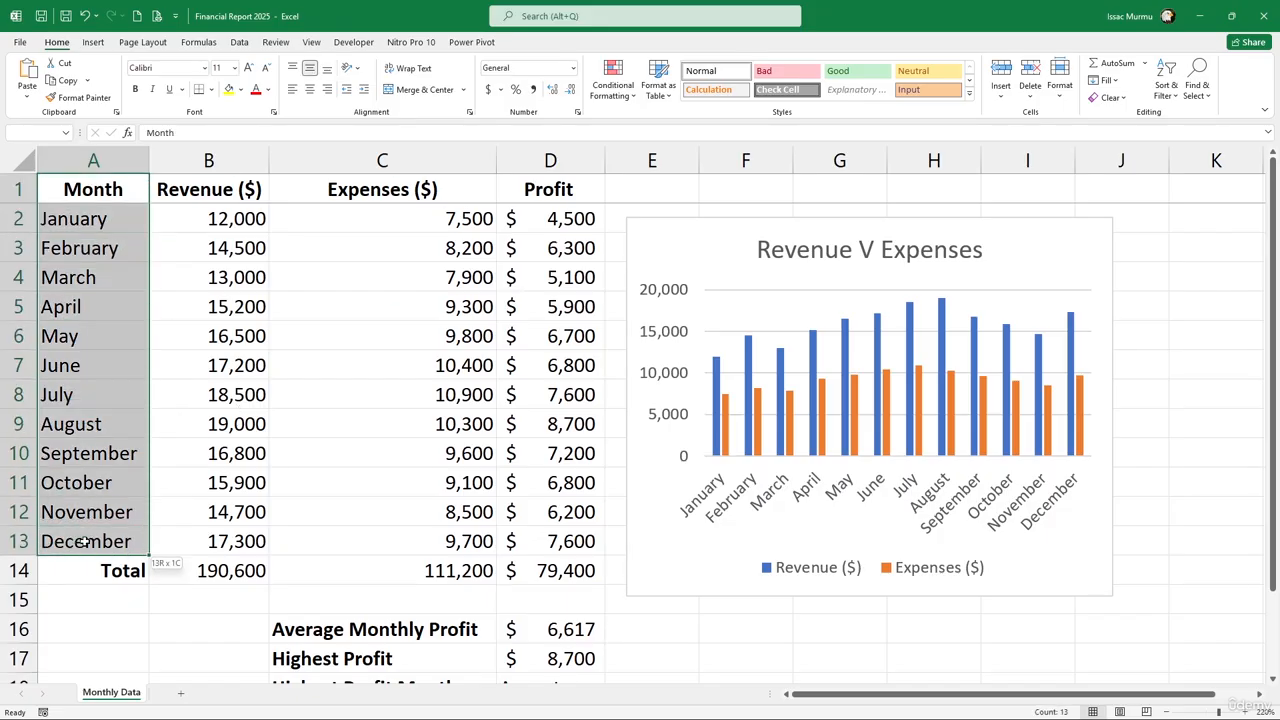
{"action": "left_click", "coordinate": [548, 193], "text": "ctrl"}
{"action": "left_click_drag", "start_coordinate": [548, 193], "coordinate": [546, 545]}
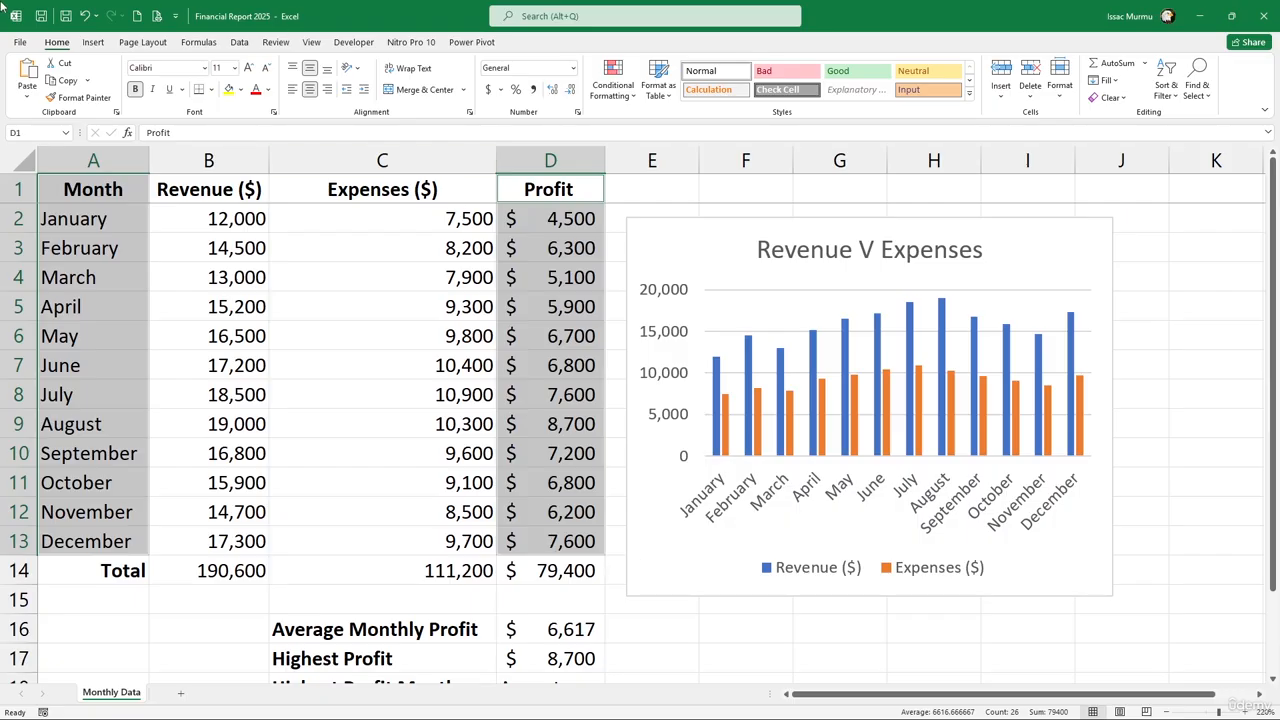
Insert a 2-D Line chart of the monthly Profit from January to December
{"action": "left_click", "coordinate": [94, 42]}
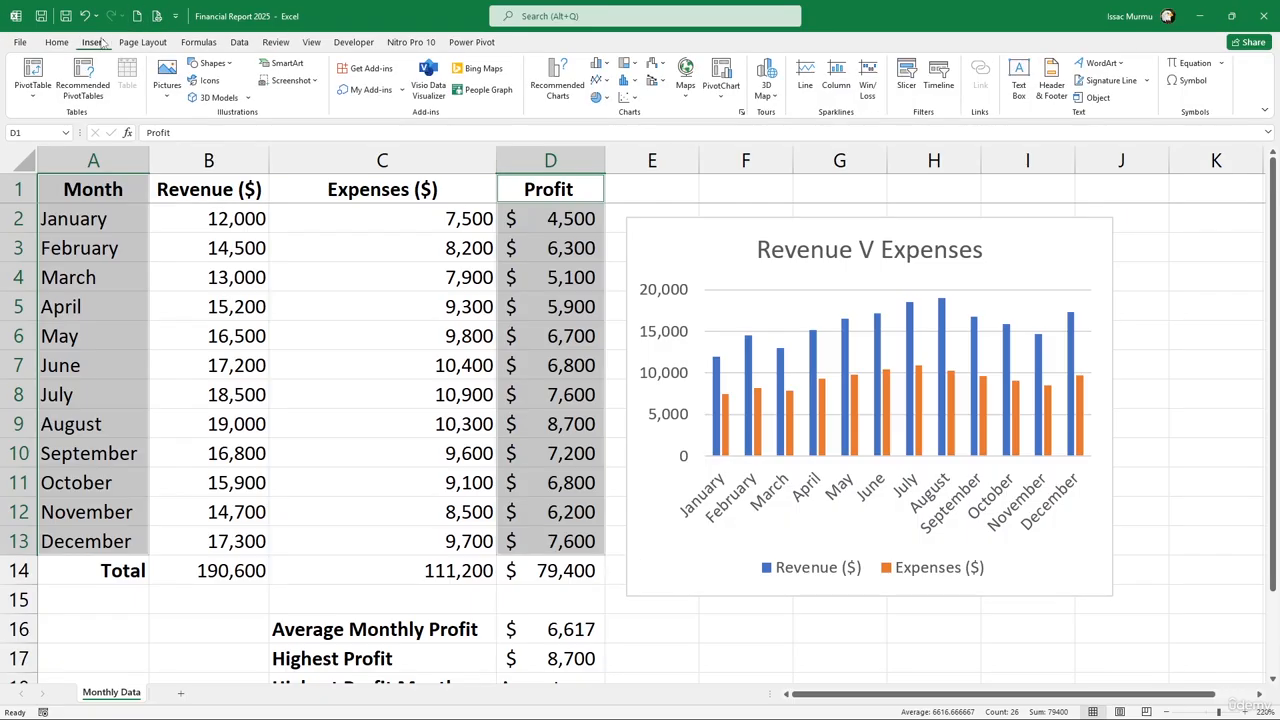
{"action": "left_click", "coordinate": [604, 82]}
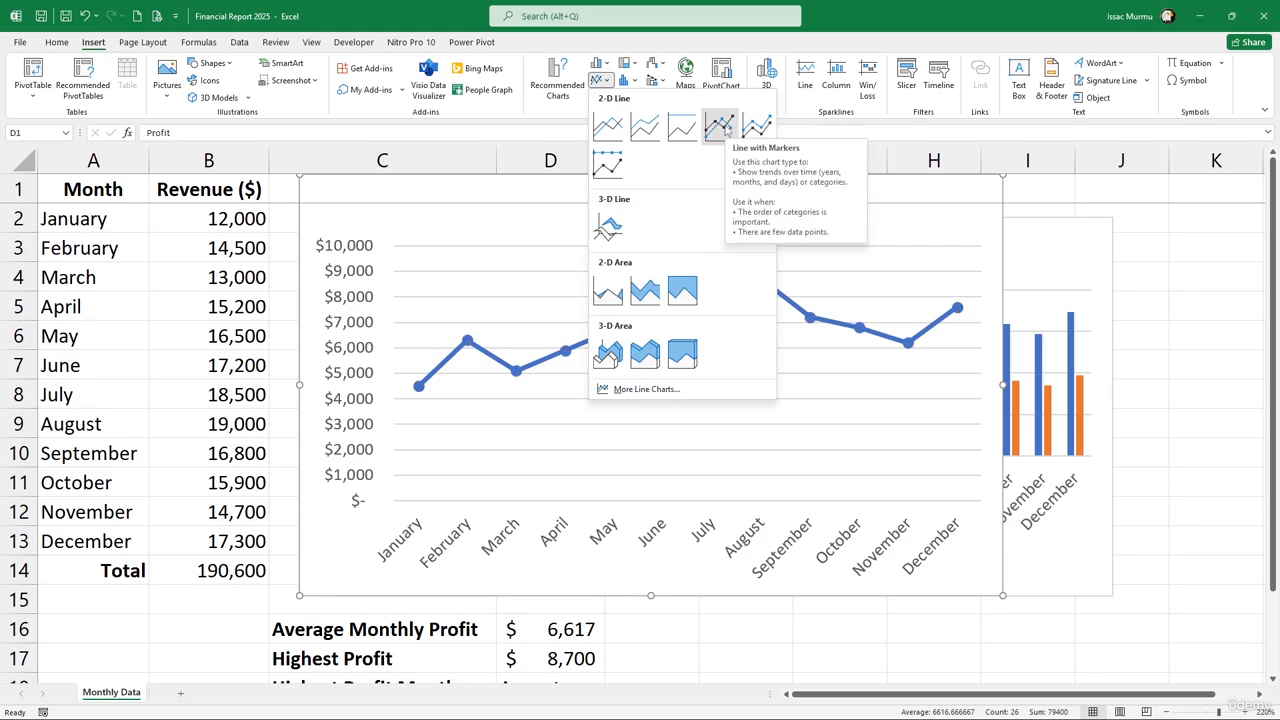
{"action": "left_click", "coordinate": [648, 124]}
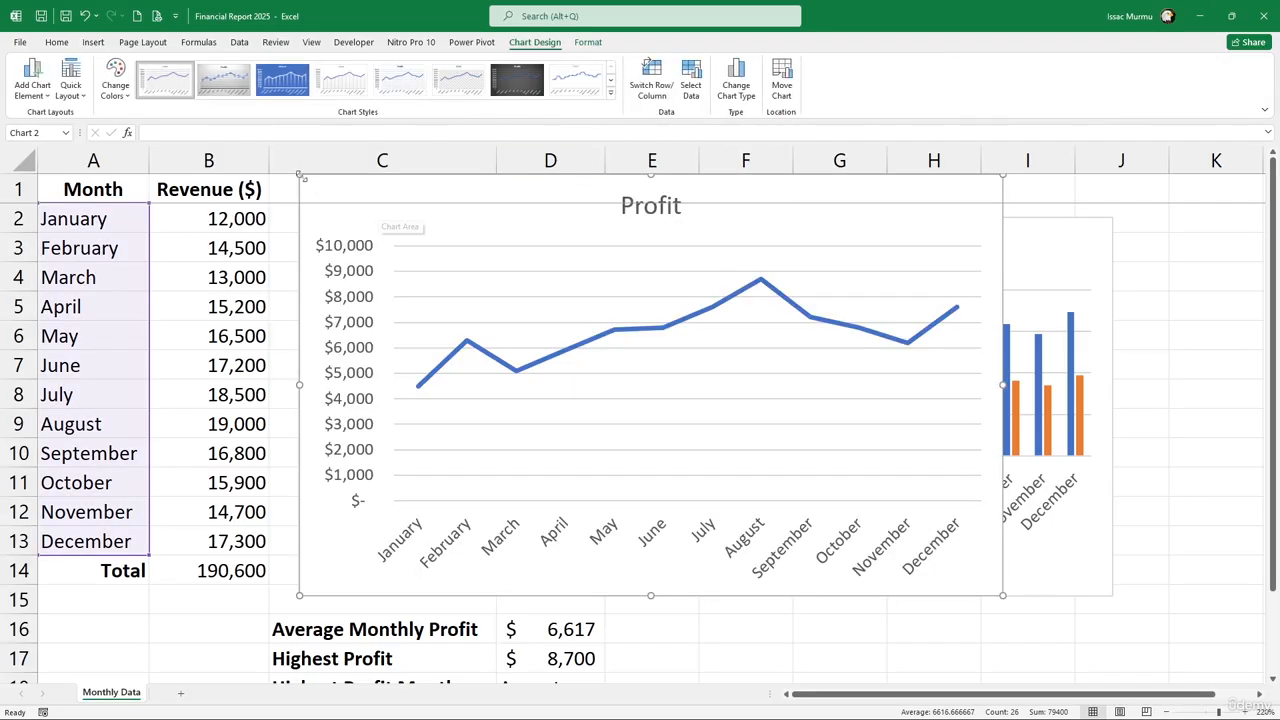
Move the Profit line chart down below the Revenue V Expenses column chart
{"action": "left_click_drag", "start_coordinate": [378, 240], "coordinate": [566, 329]}
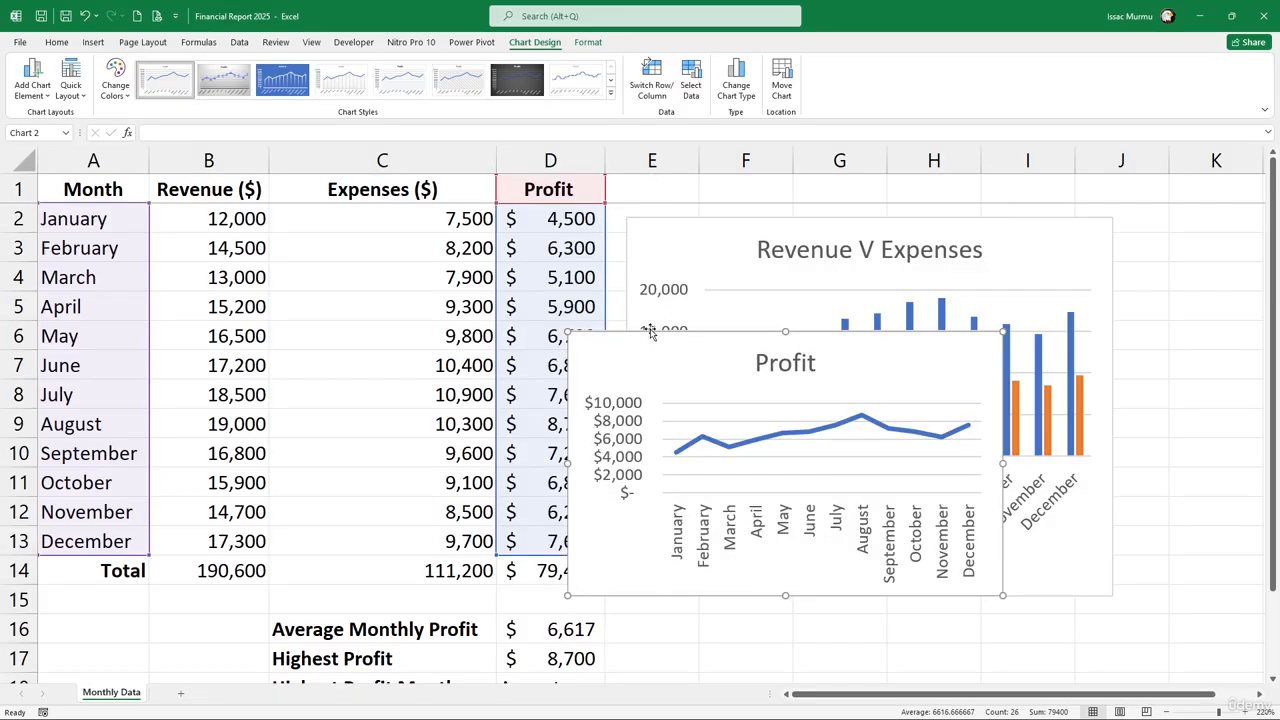
{"action": "left_click_drag", "start_coordinate": [696, 362], "coordinate": [808, 523]}
{"action": "scroll", "coordinate": [806, 447], "scroll_direction": "down", "scroll_amount": 3}
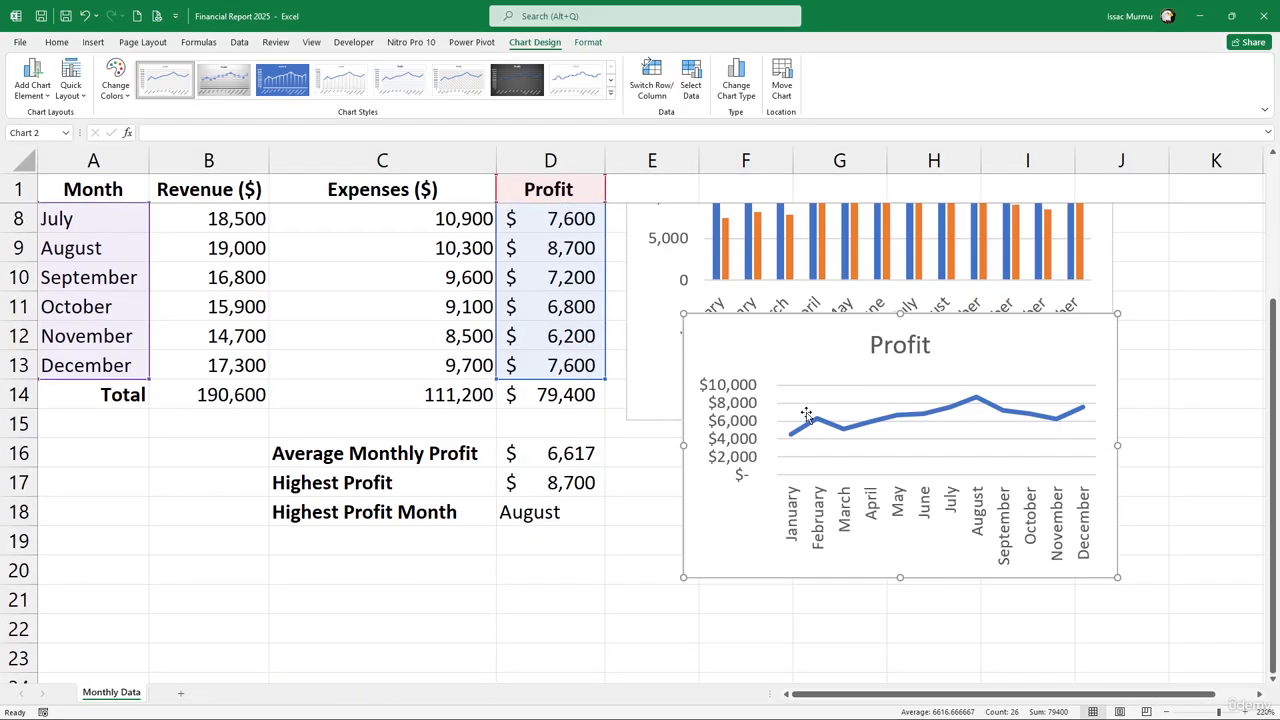
{"action": "left_click_drag", "start_coordinate": [768, 258], "coordinate": [723, 373]}
{"action": "scroll", "coordinate": [718, 380], "scroll_direction": "down", "scroll_amount": 2, "text": "ctrl"}
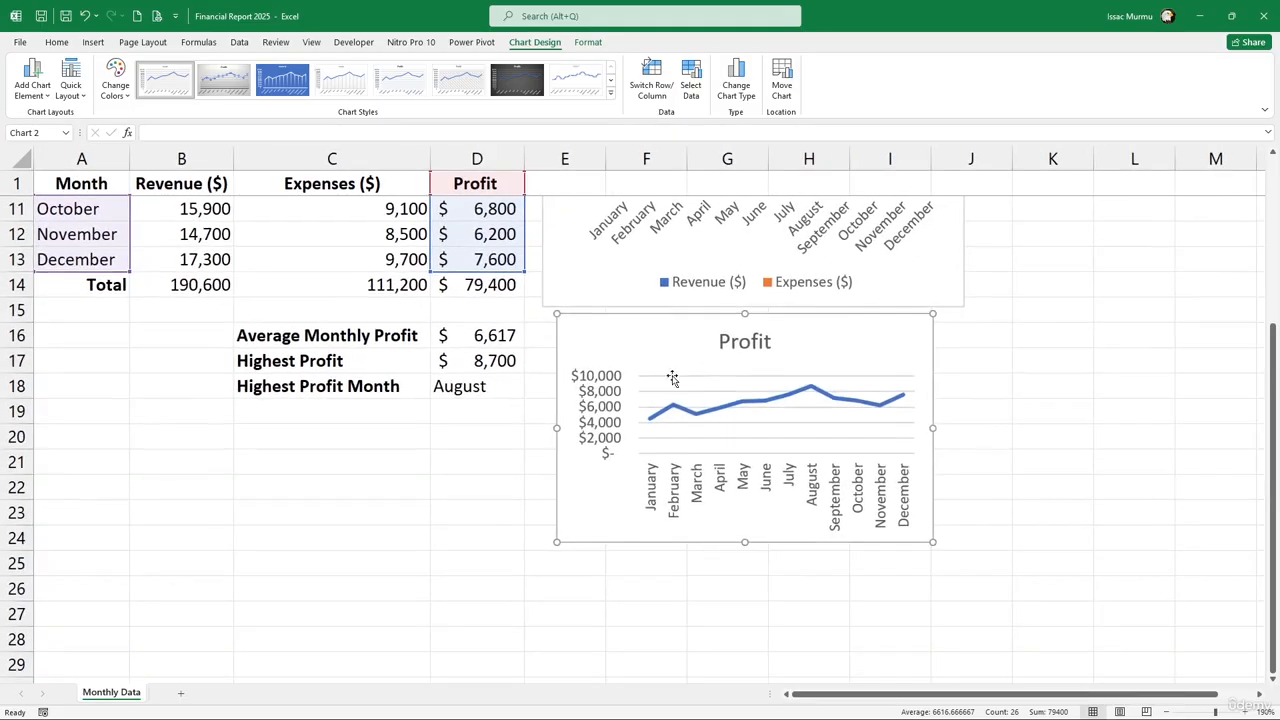
{"action": "scroll", "coordinate": [669, 371], "scroll_direction": "up", "scroll_amount": 3}
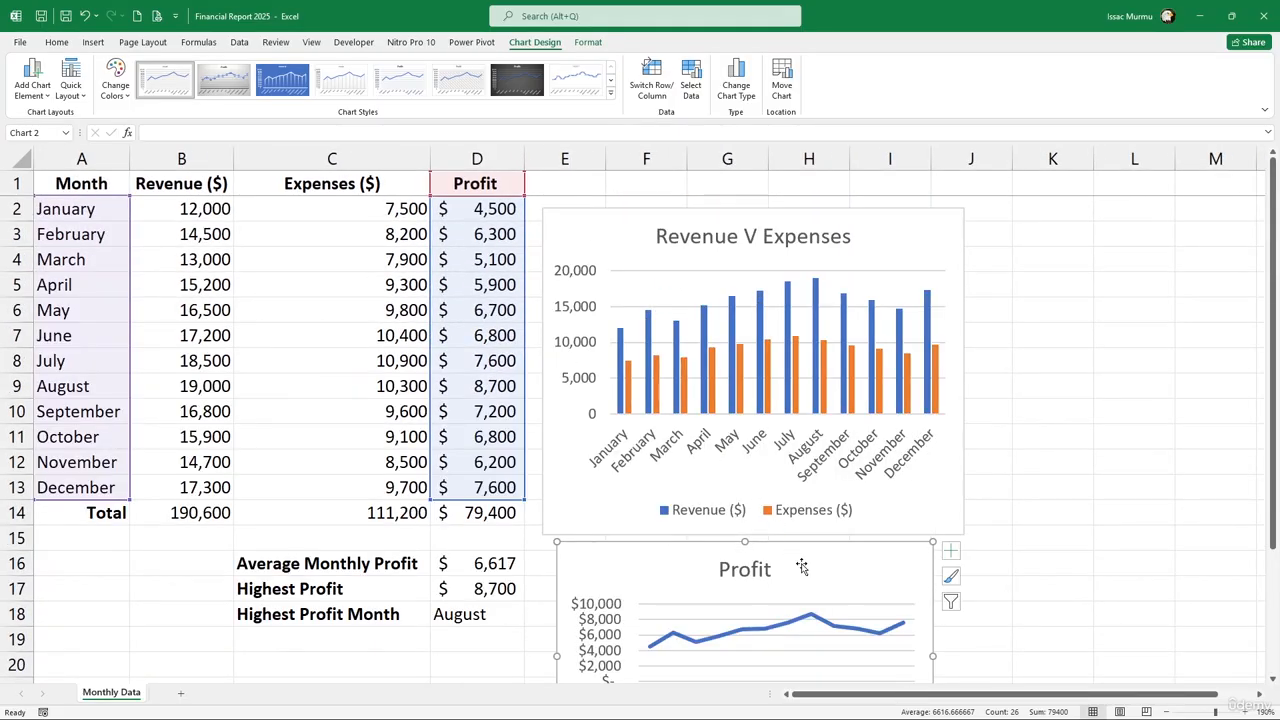
{"action": "mouse_move", "coordinate": [806, 563]}
{"action": "left_mouse_down"}
{"action": "mouse_move", "coordinate": [890, 522]}
{"action": "mouse_move", "coordinate": [1140, 234]}
{"action": "mouse_move", "coordinate": [1038, 376]}
{"action": "mouse_move", "coordinate": [817, 551]}
{"action": "left_mouse_up"}
Make the Revenue V Expenses chart wider and shorter
{"action": "left_click", "coordinate": [964, 376]}
{"action": "left_click_drag", "start_coordinate": [965, 371], "coordinate": [1073, 371]}
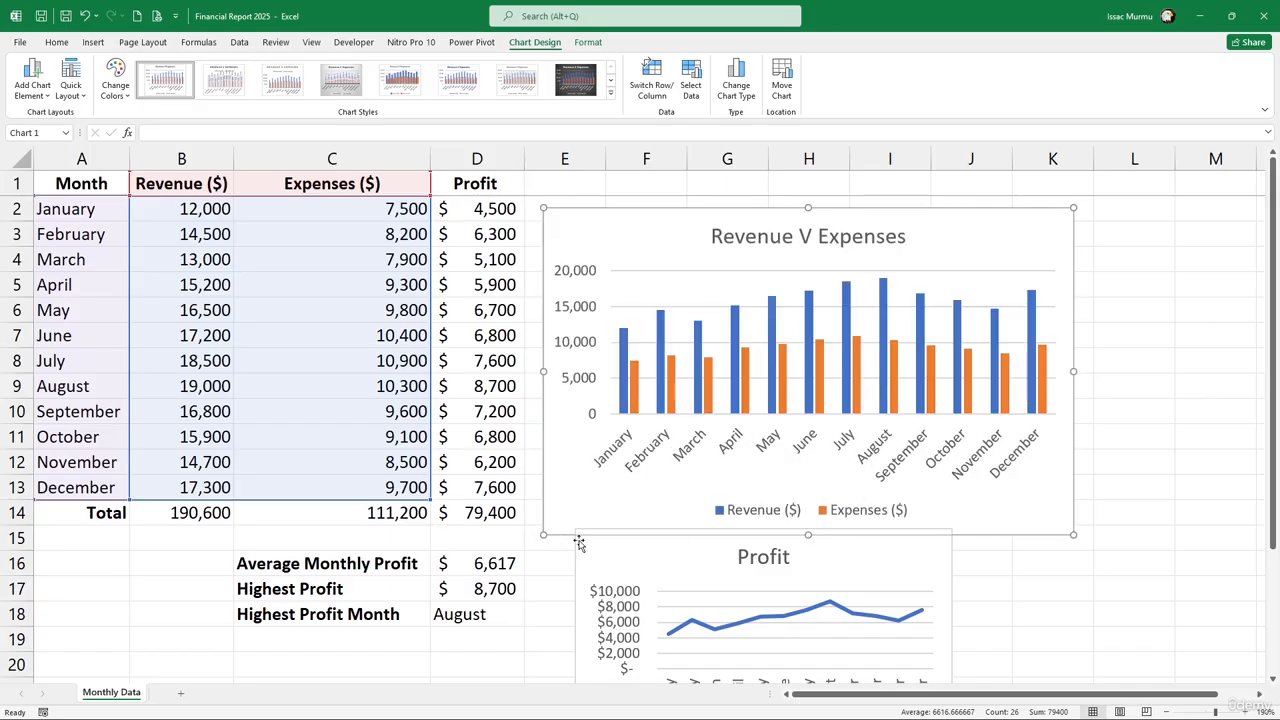
{"action": "left_click_drag", "start_coordinate": [806, 536], "coordinate": [814, 478]}
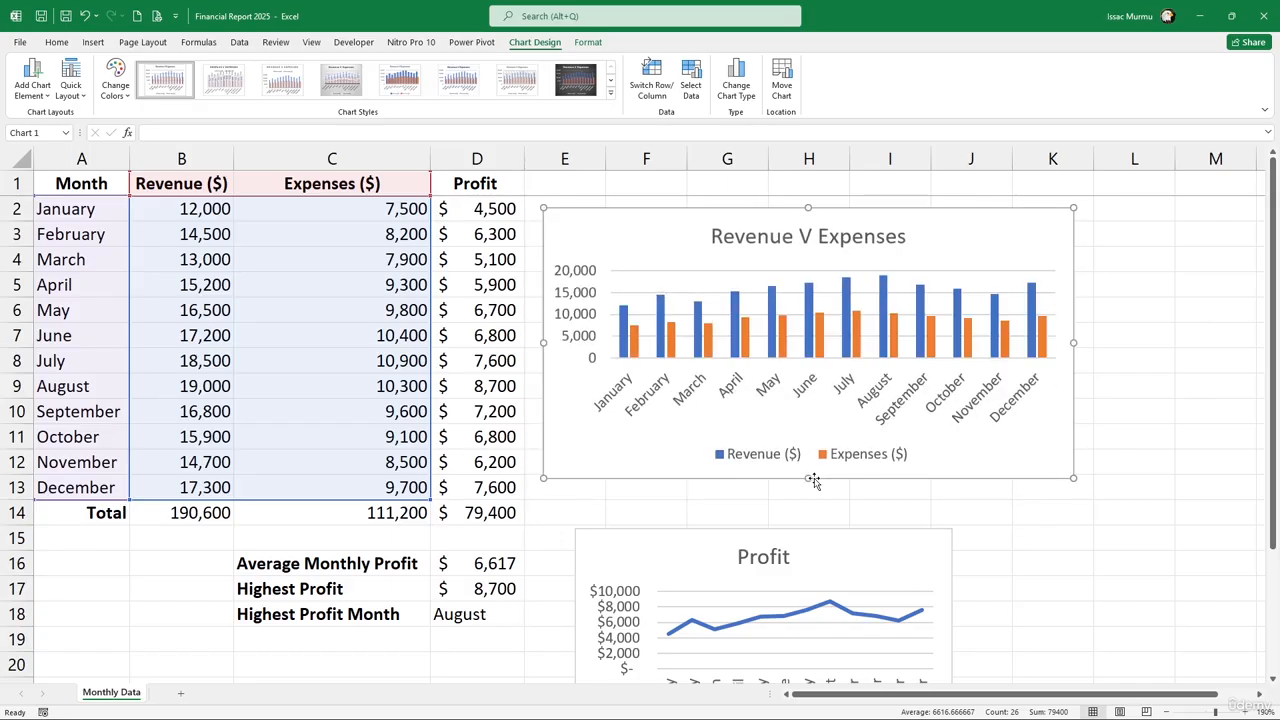
Place the Profit chart directly under the column chart and stretch it wider and taller
{"action": "left_click", "coordinate": [815, 545]}
{"action": "left_click_drag", "start_coordinate": [815, 545], "coordinate": [788, 500]}
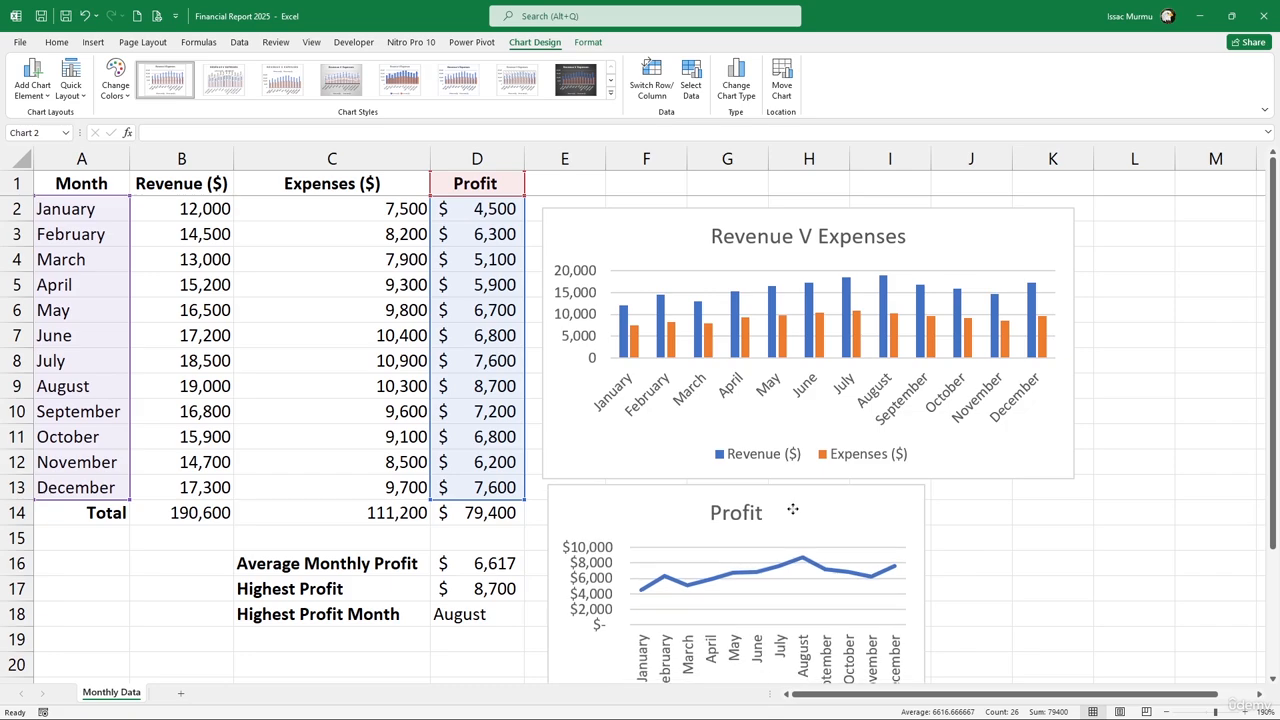
{"action": "left_click_drag", "start_coordinate": [1040, 587], "coordinate": [1077, 583]}
{"action": "scroll", "coordinate": [1000, 557], "scroll_direction": "down", "scroll_amount": 2}
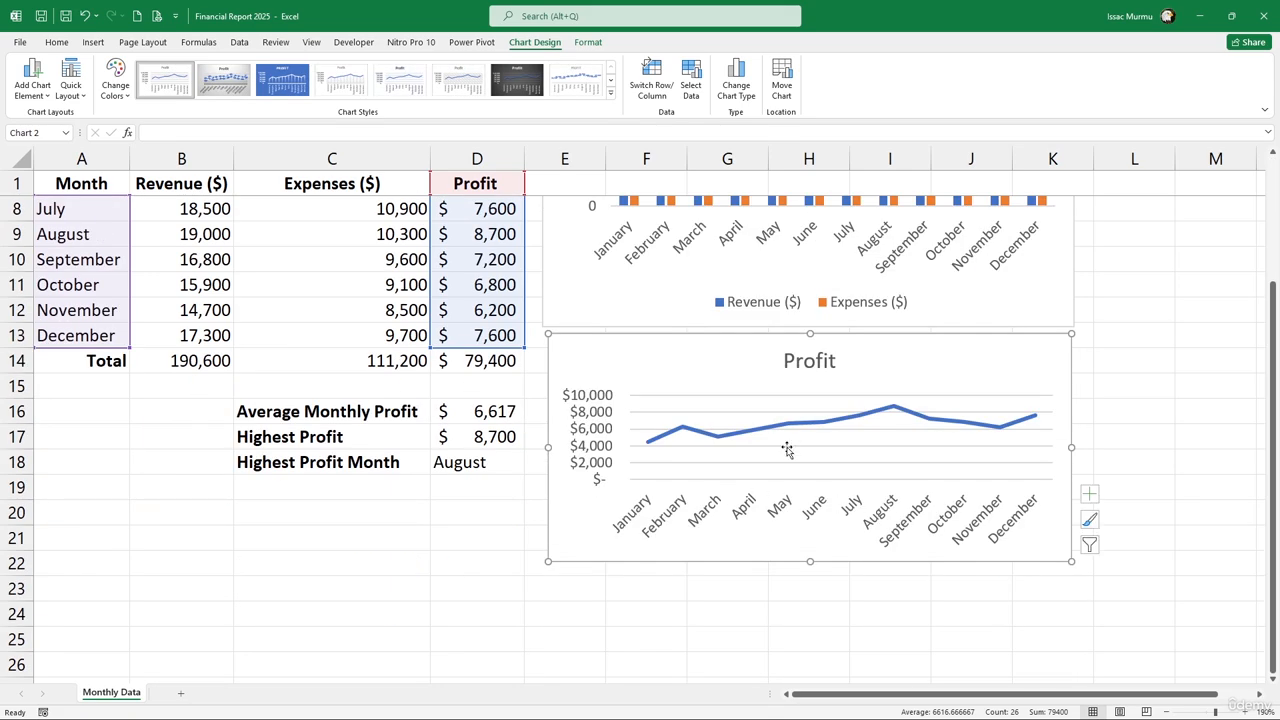
{"action": "left_click_drag", "start_coordinate": [811, 563], "coordinate": [812, 591]}
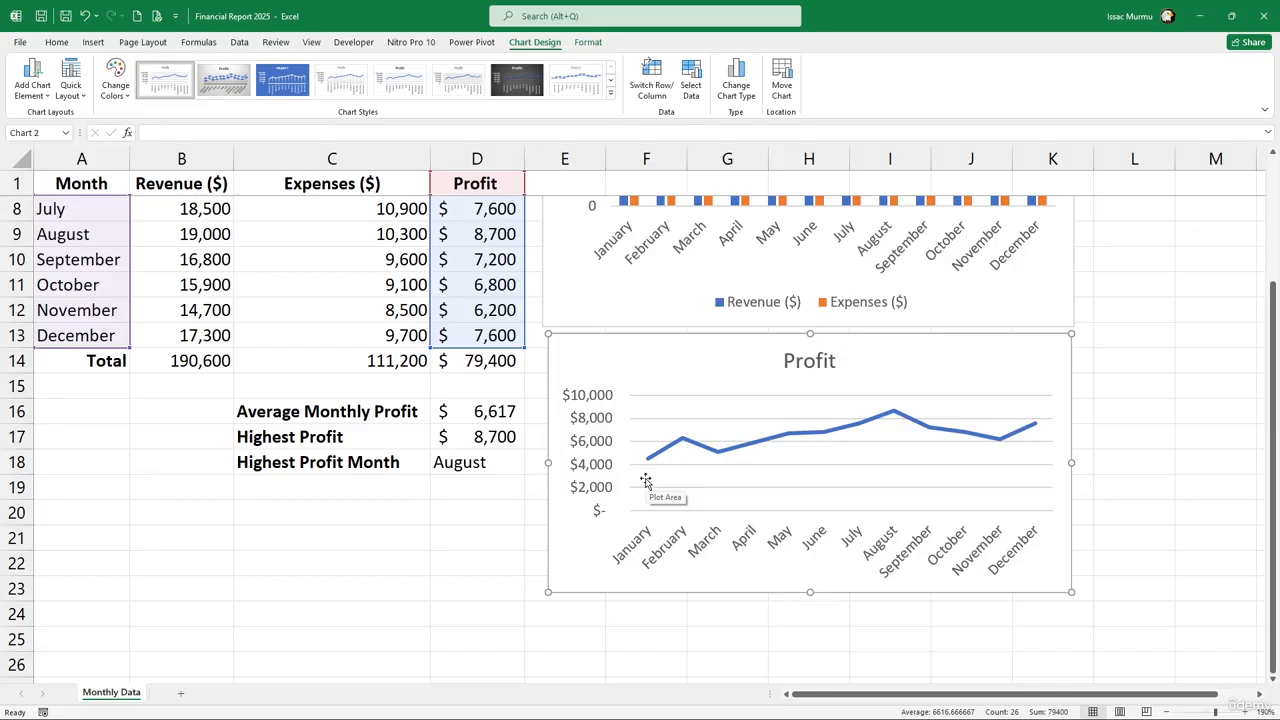
Append ' Trend 2025' to the line chart's 'Profit' title, fixing the typo along the way
{"action": "left_click", "coordinate": [814, 364]}
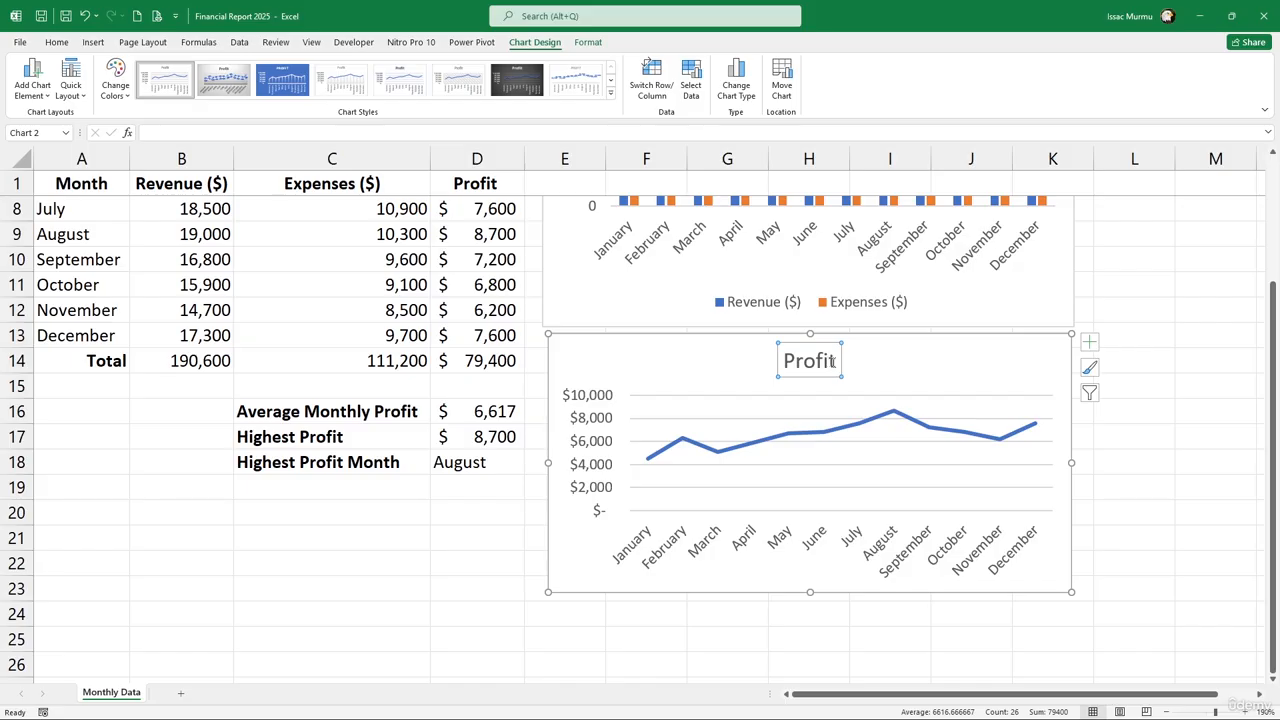
{"action": "left_click_drag", "start_coordinate": [786, 362], "coordinate": [851, 362]}
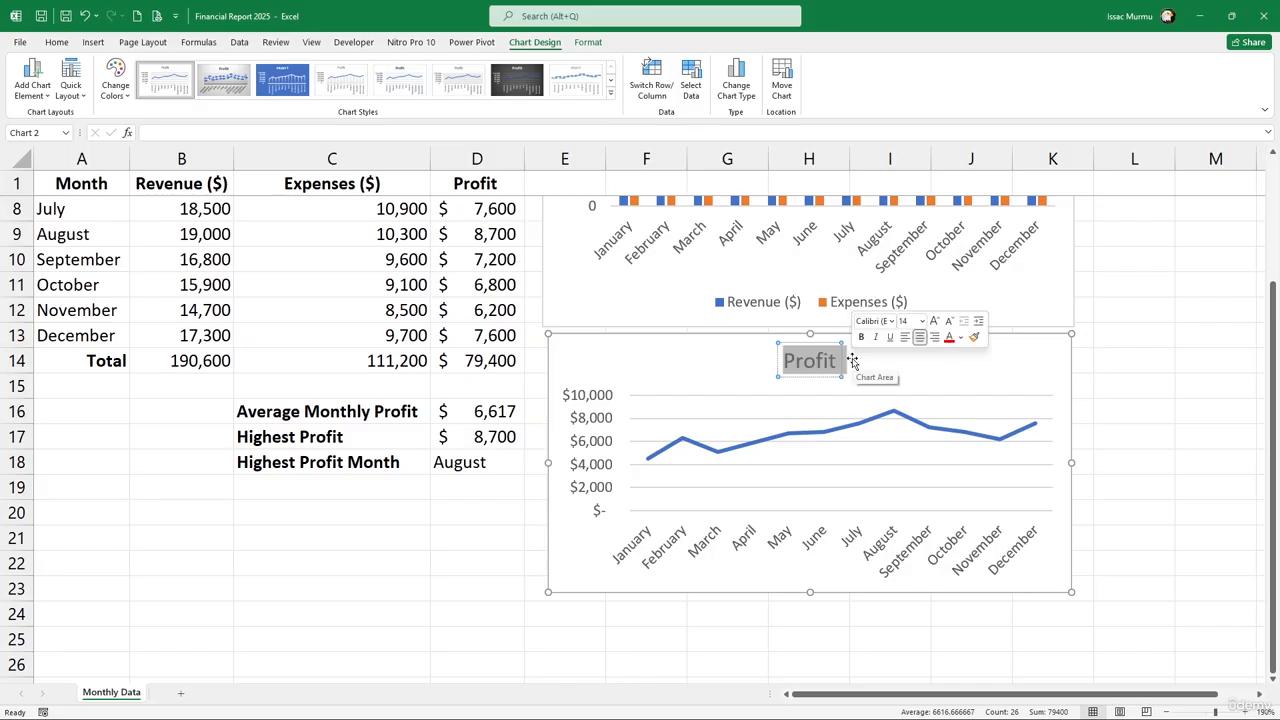
{"action": "left_click", "coordinate": [834, 360]}
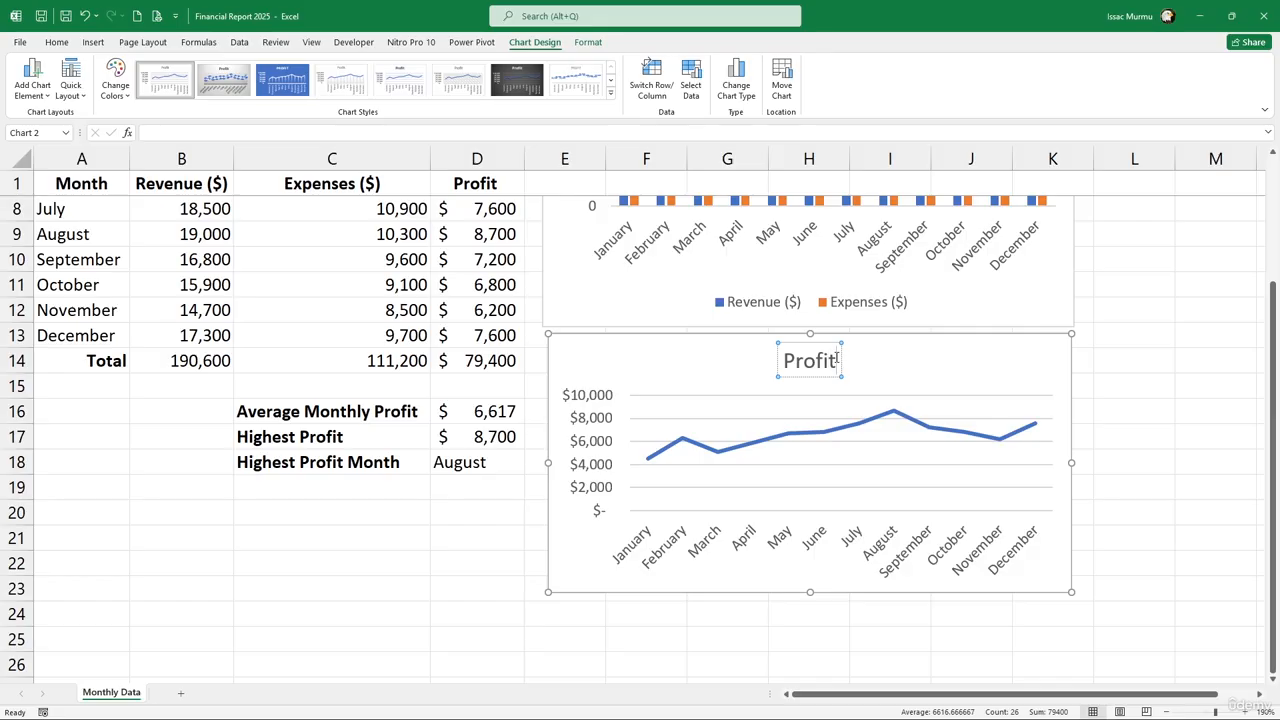
{"action": "type", "text": "Tend"}
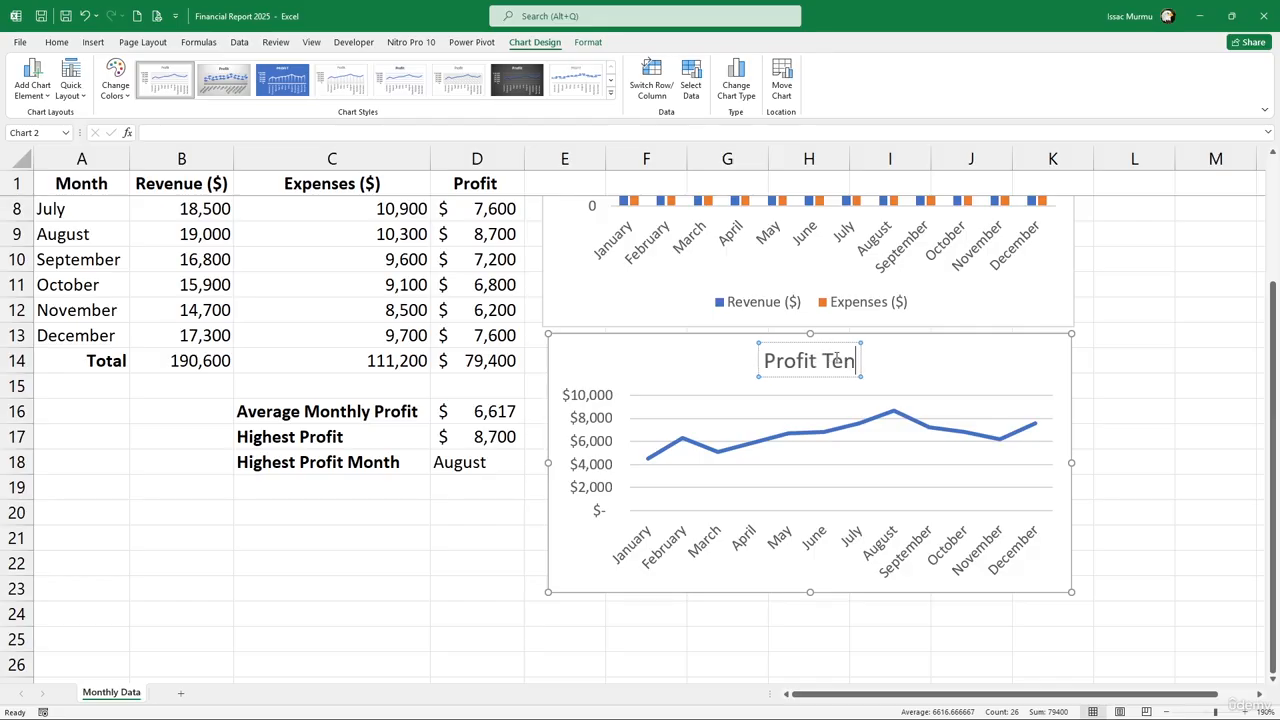
{"action": "key", "text": "BackSpace"}
{"action": "key", "text": "BackSpace"}
{"action": "key", "text": "BackSpace"}
{"action": "type", "text": "rend"}
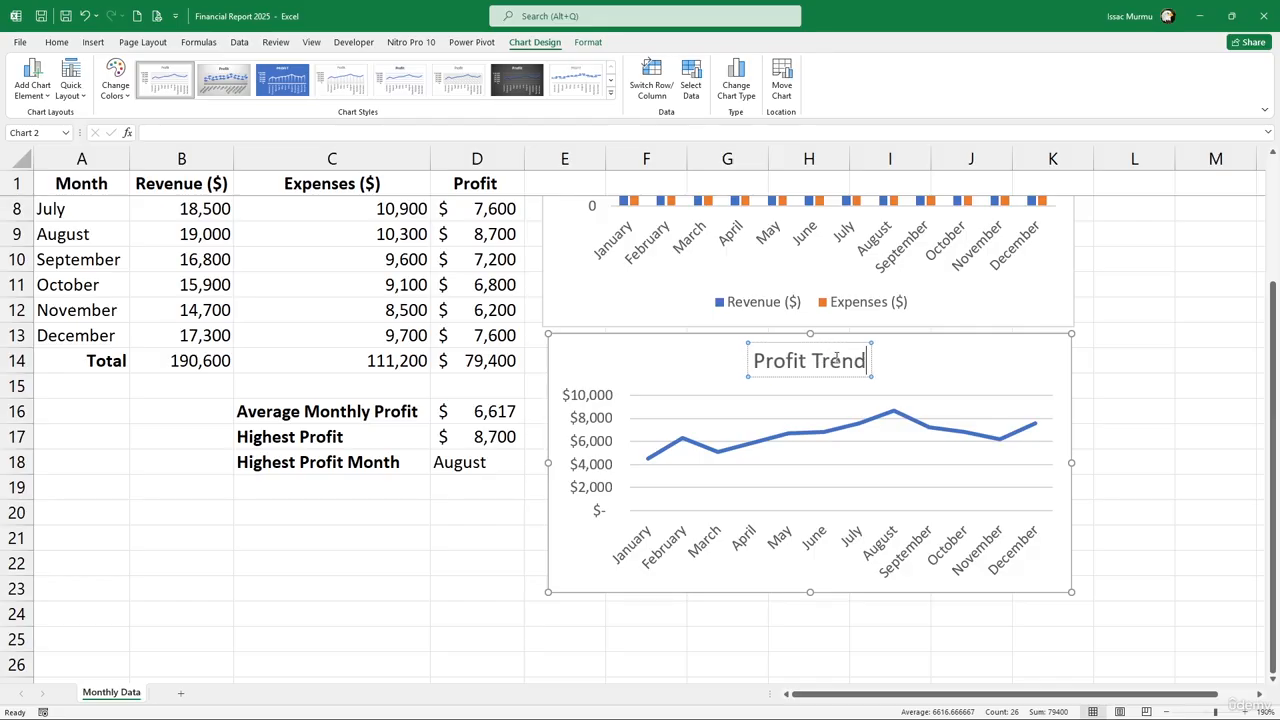
{"action": "type", "text": " 2025"}
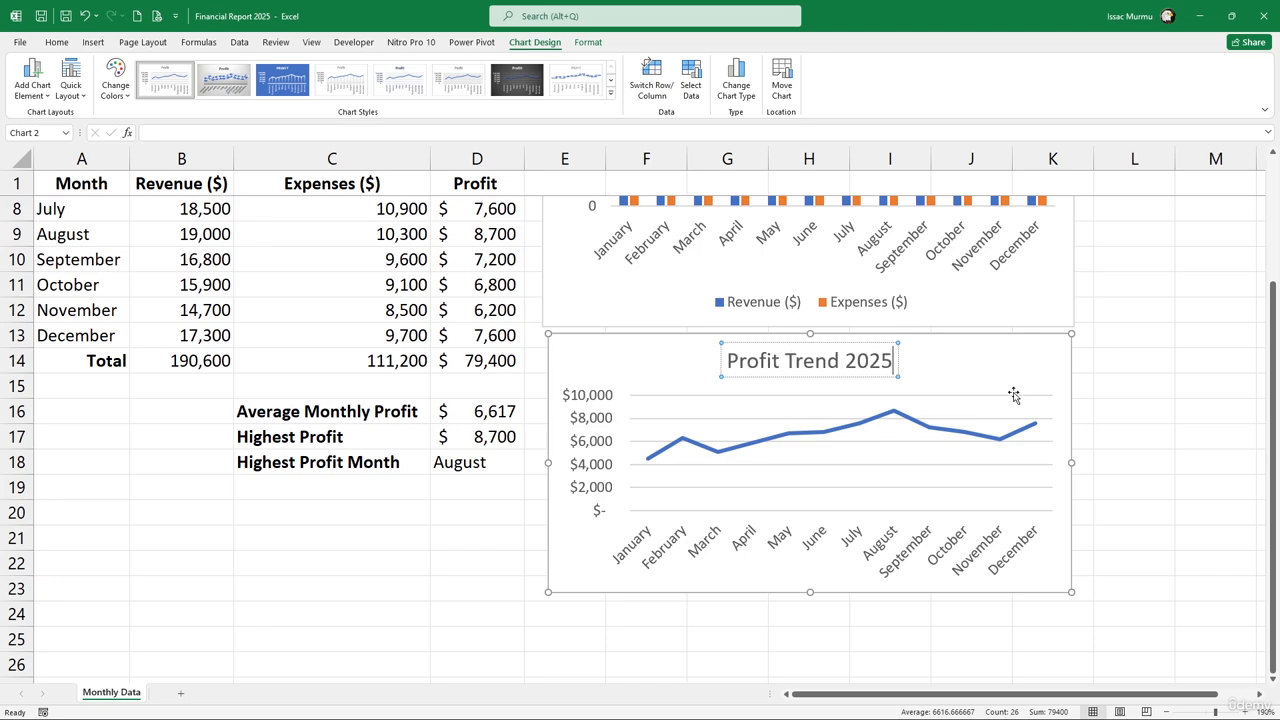
{"action": "scroll", "coordinate": [1015, 395], "scroll_direction": "up", "scroll_amount": 2}
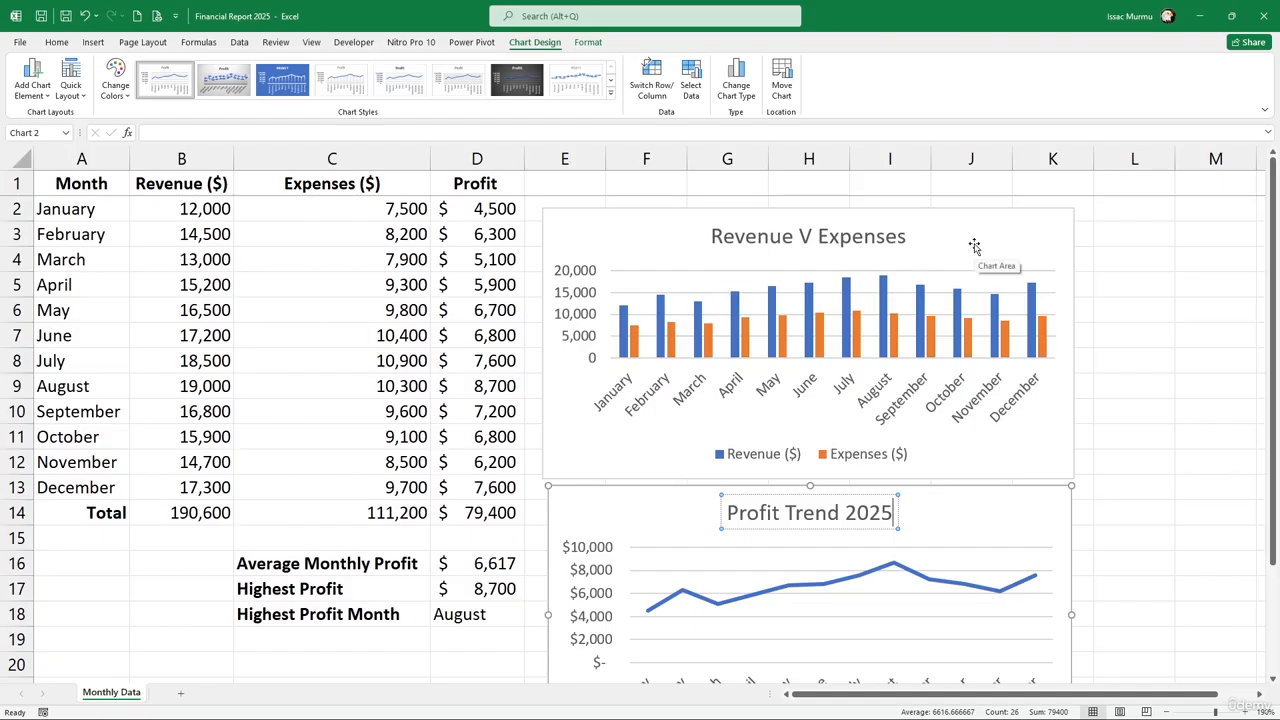
Turn off Gridlines on the Revenue V Expenses column chart
{"action": "left_click", "coordinate": [1014, 243]}
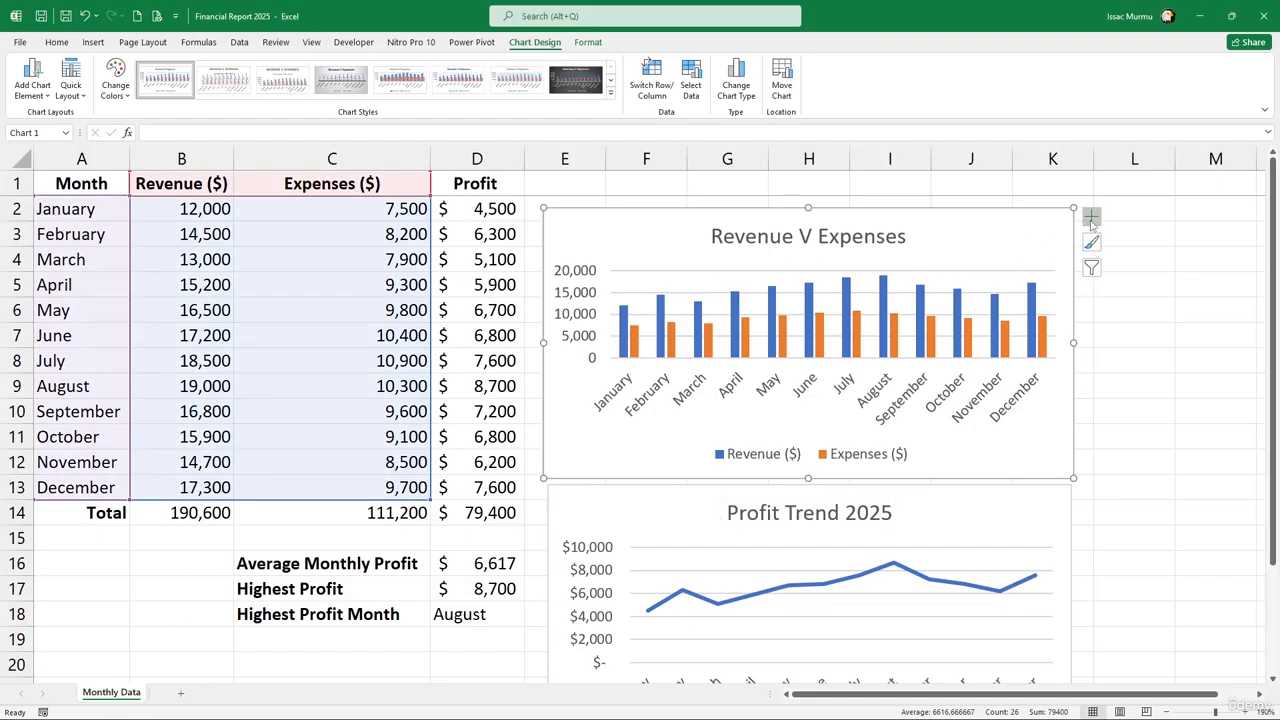
{"action": "left_click", "coordinate": [1091, 218]}
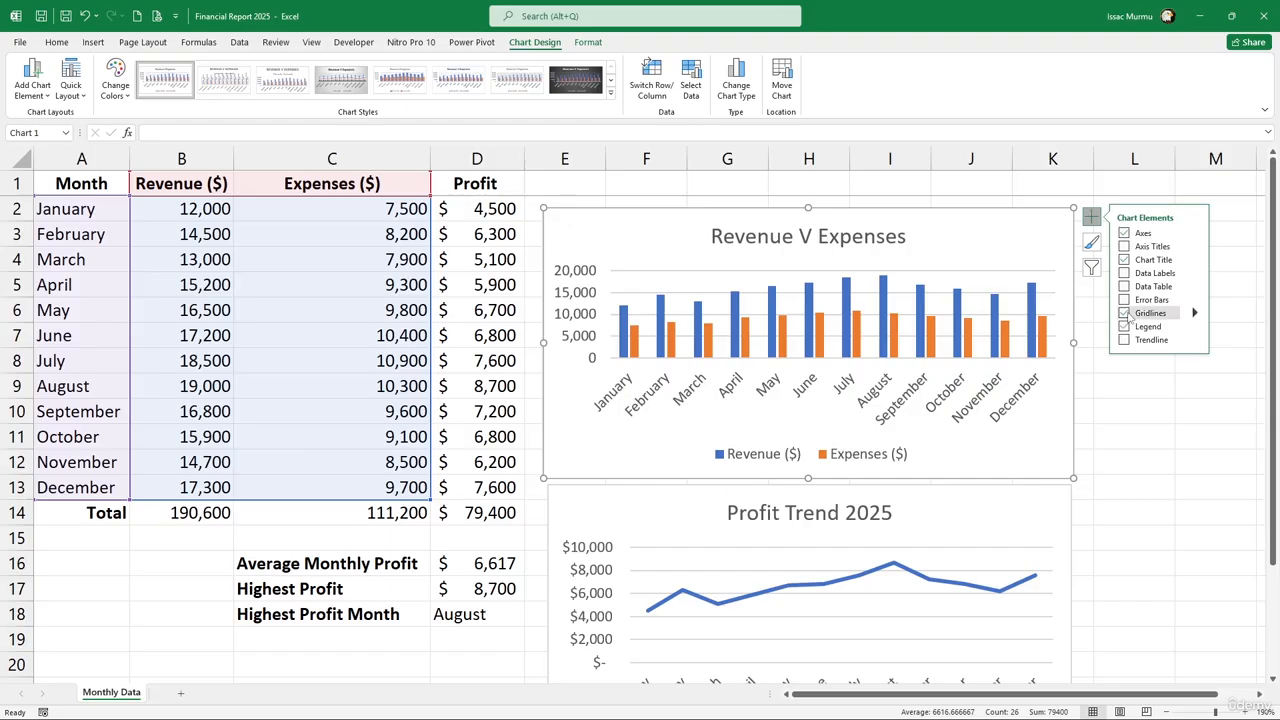
{"action": "left_click", "coordinate": [1124, 313]}
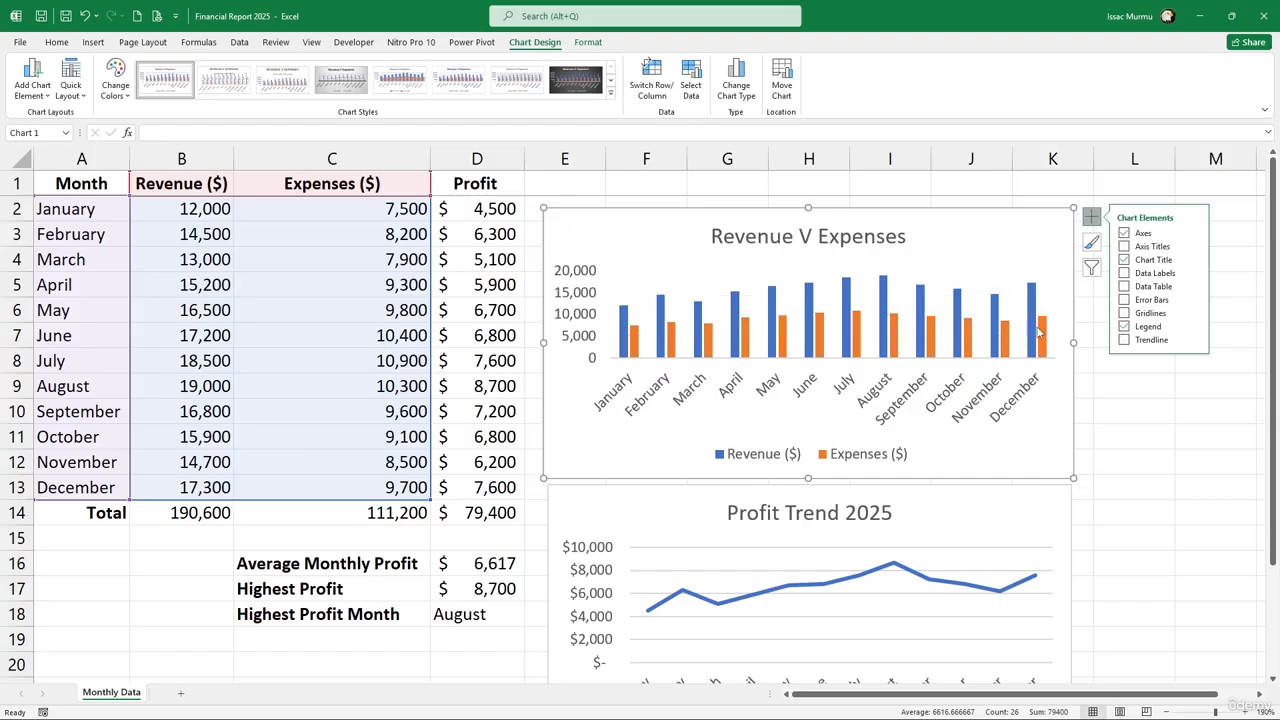
Keep gridlines on the Profit Trend 2025 chart and narrow it to match the column chart
{"action": "left_click", "coordinate": [957, 518]}
{"action": "scroll", "coordinate": [958, 520], "scroll_direction": "down", "scroll_amount": 1}
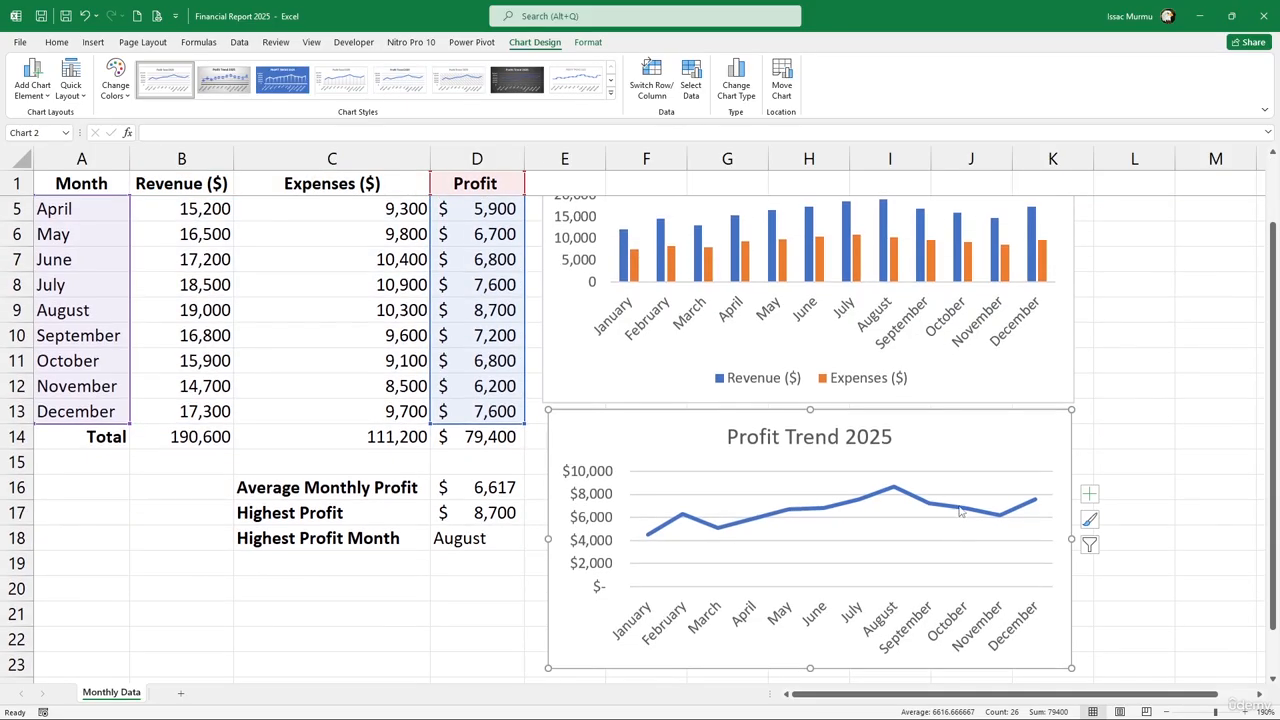
{"action": "left_click", "coordinate": [1090, 495]}
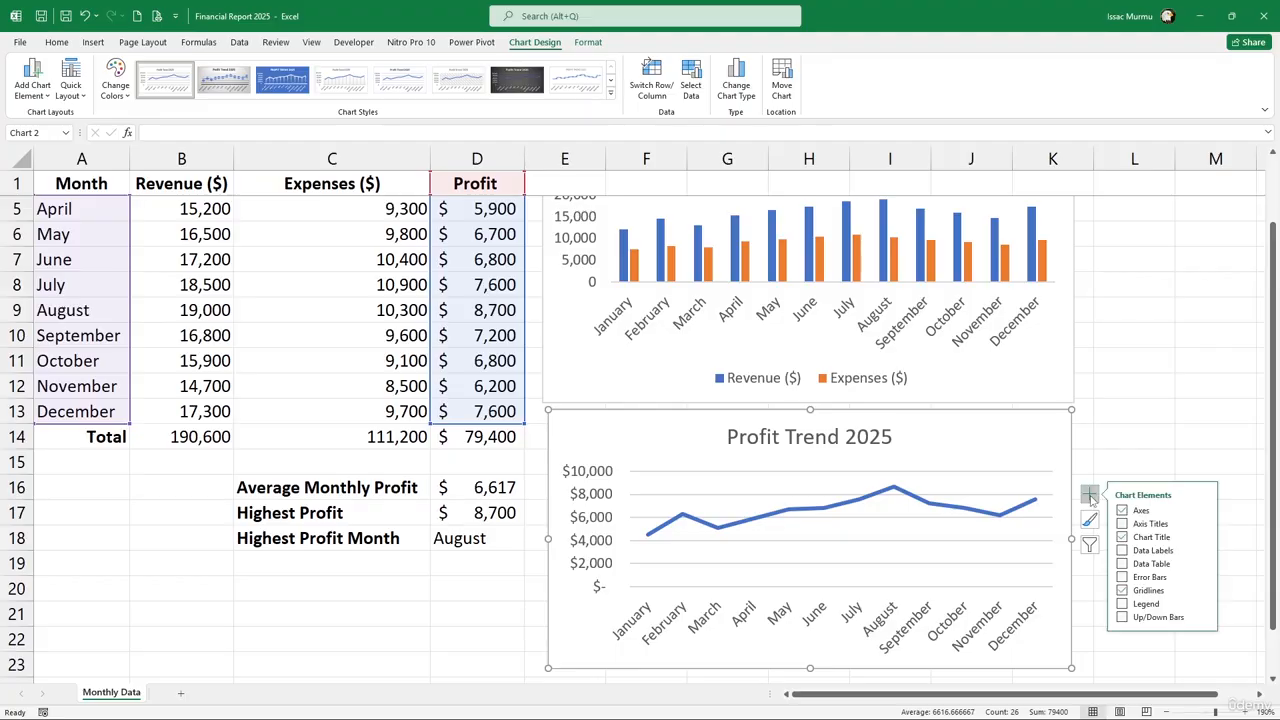
{"action": "left_click", "coordinate": [1122, 591]}
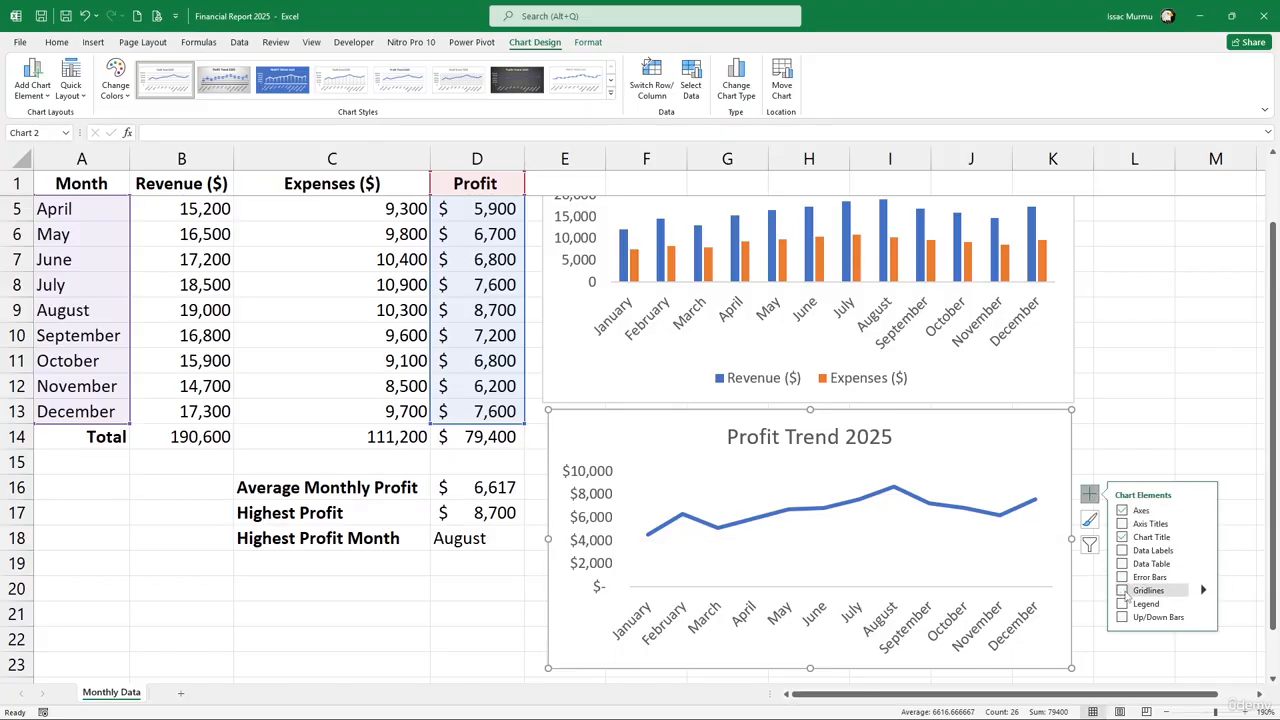
{"action": "left_click", "coordinate": [1122, 591]}
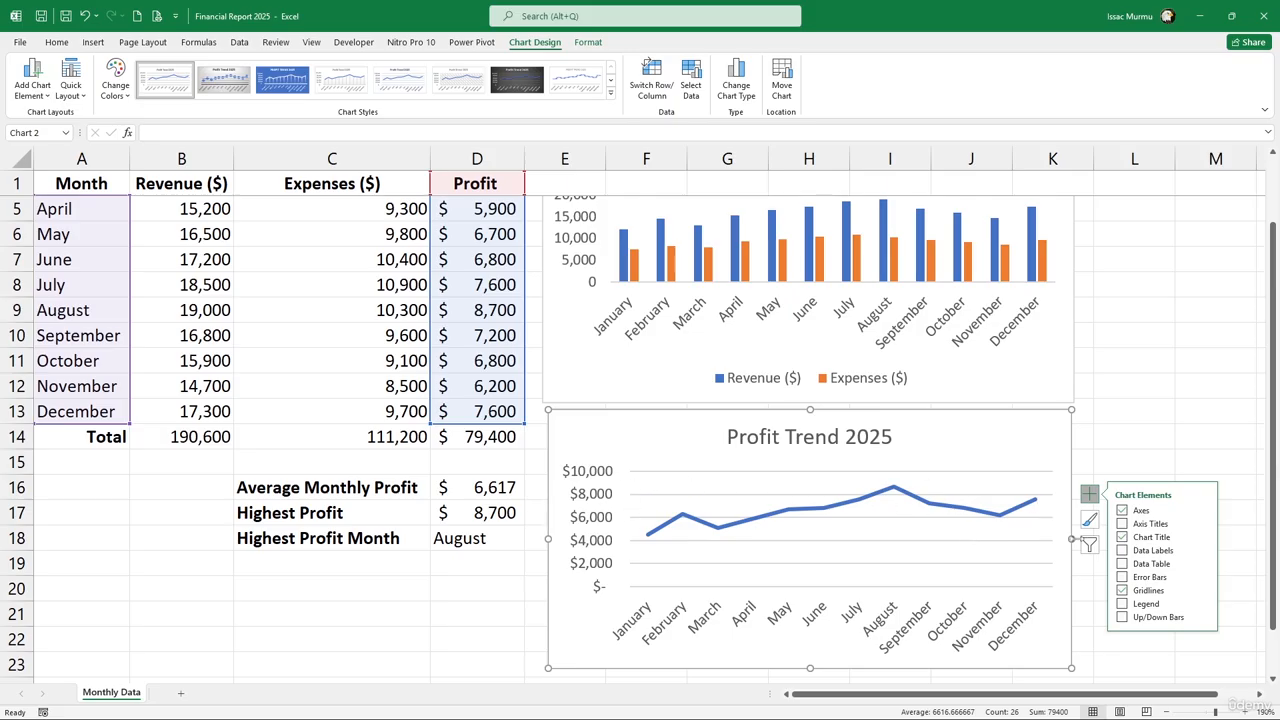
{"action": "mouse_move", "coordinate": [1073, 539]}
{"action": "left_mouse_down"}
{"action": "mouse_move", "coordinate": [1022, 535]}
{"action": "mouse_move", "coordinate": [1067, 539]}
{"action": "left_mouse_up"}
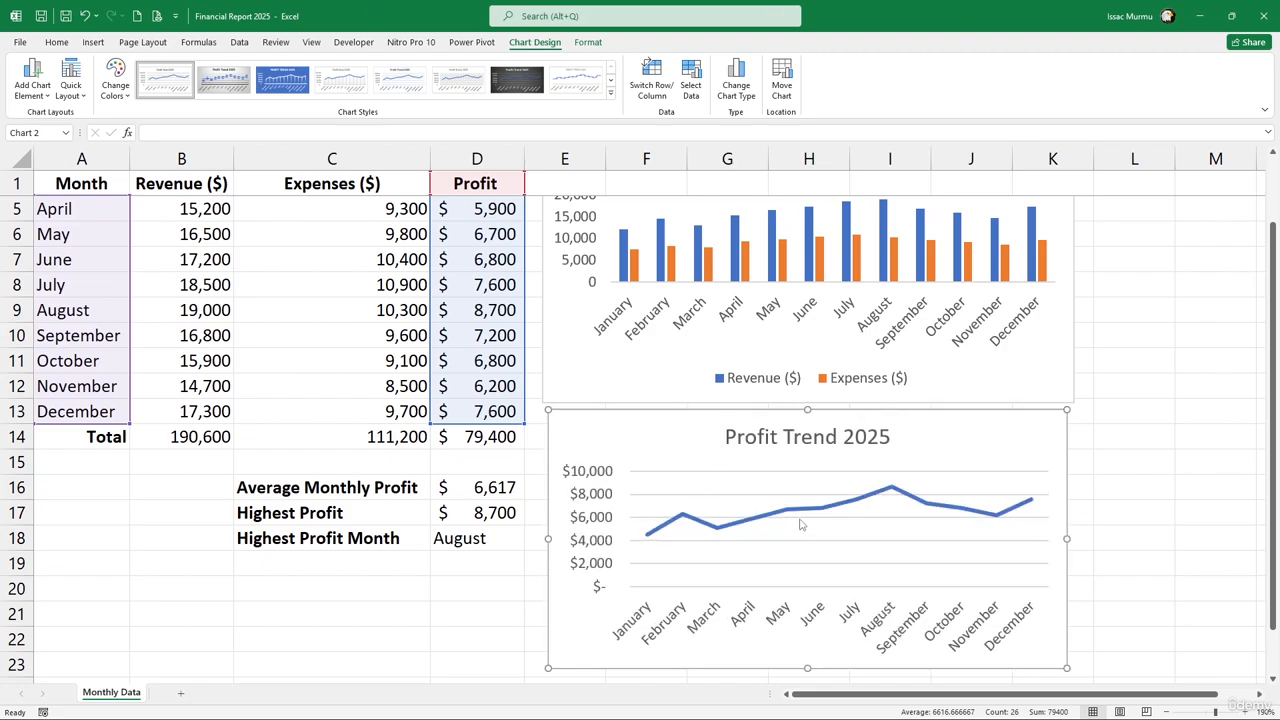
{"action": "scroll", "coordinate": [603, 278], "scroll_direction": "up", "scroll_amount": 1}
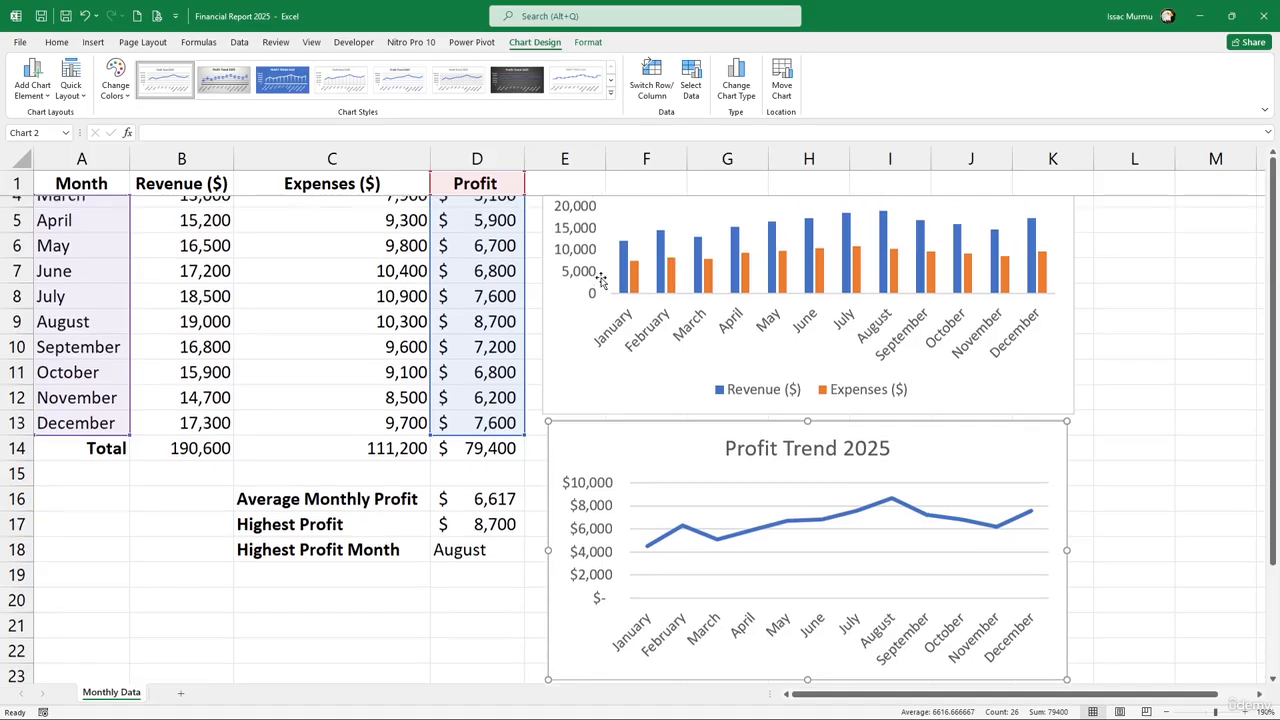
Apply a Chart Style with an all-caps title and top legend to Revenue V Expenses, then view Change Colors
{"action": "left_click", "coordinate": [600, 248]}
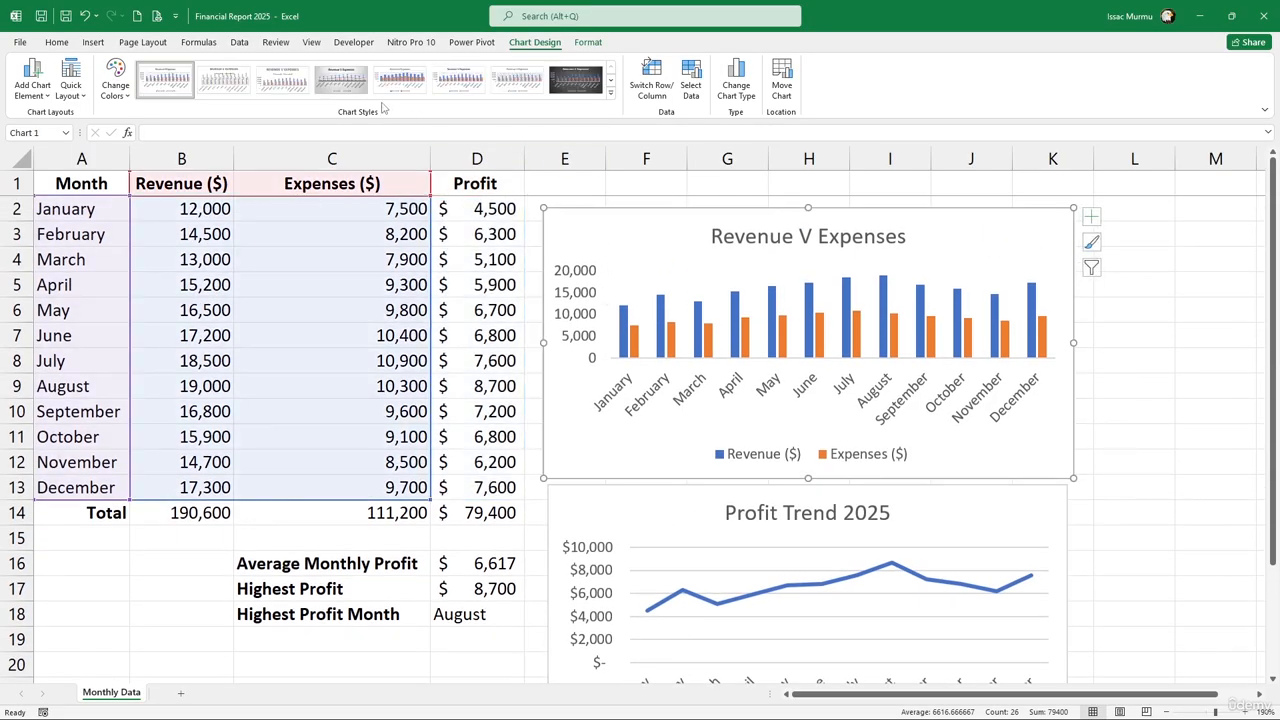
{"action": "left_click", "coordinate": [607, 94]}
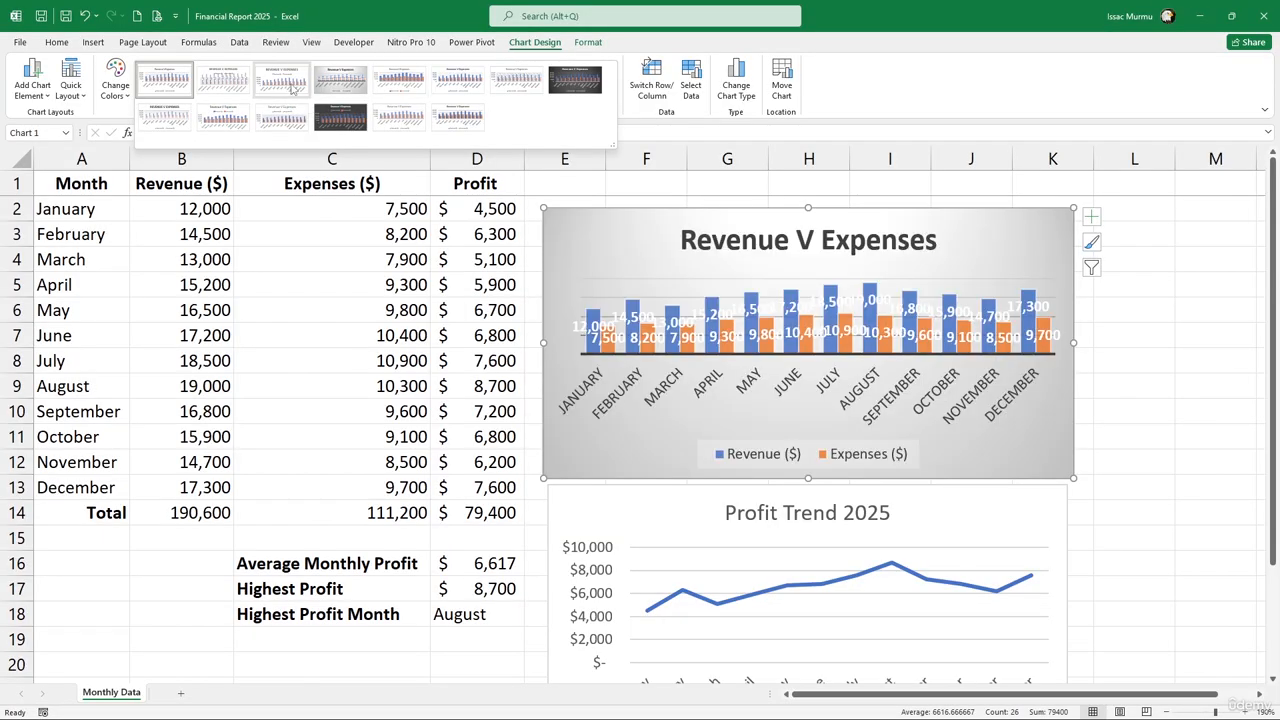
{"action": "left_click", "coordinate": [284, 90]}
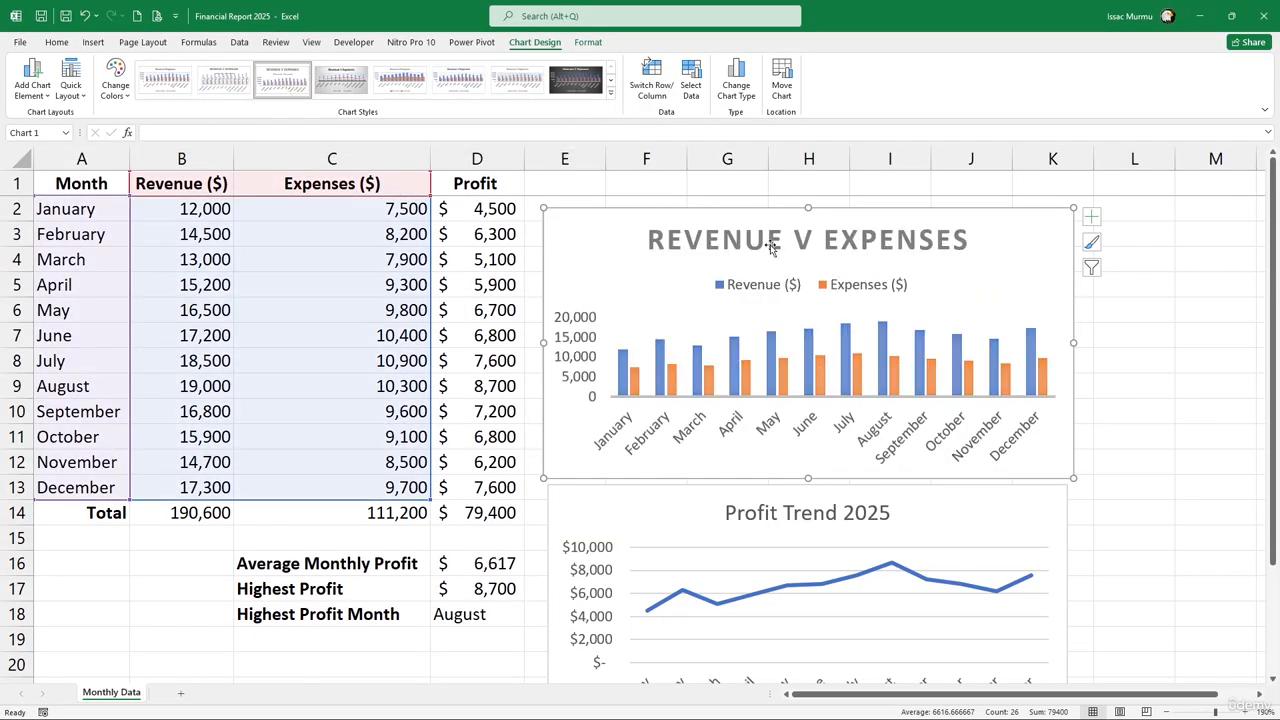
{"action": "left_click", "coordinate": [116, 84]}
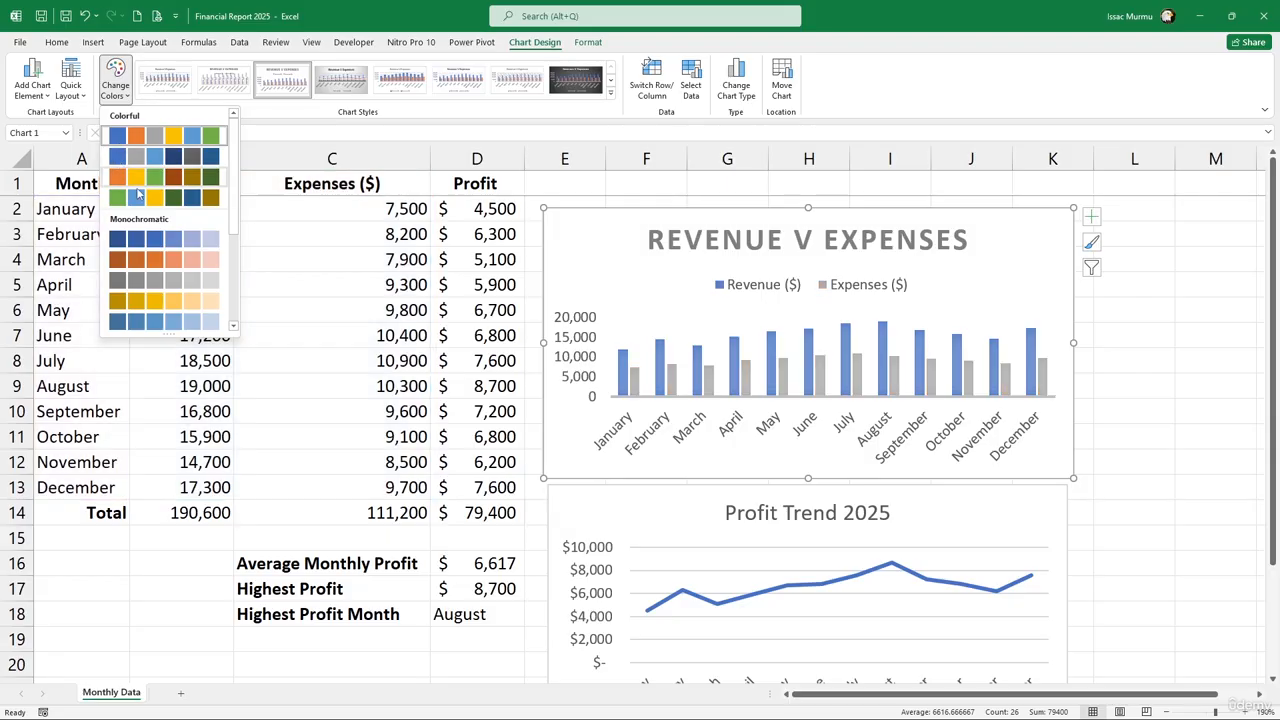
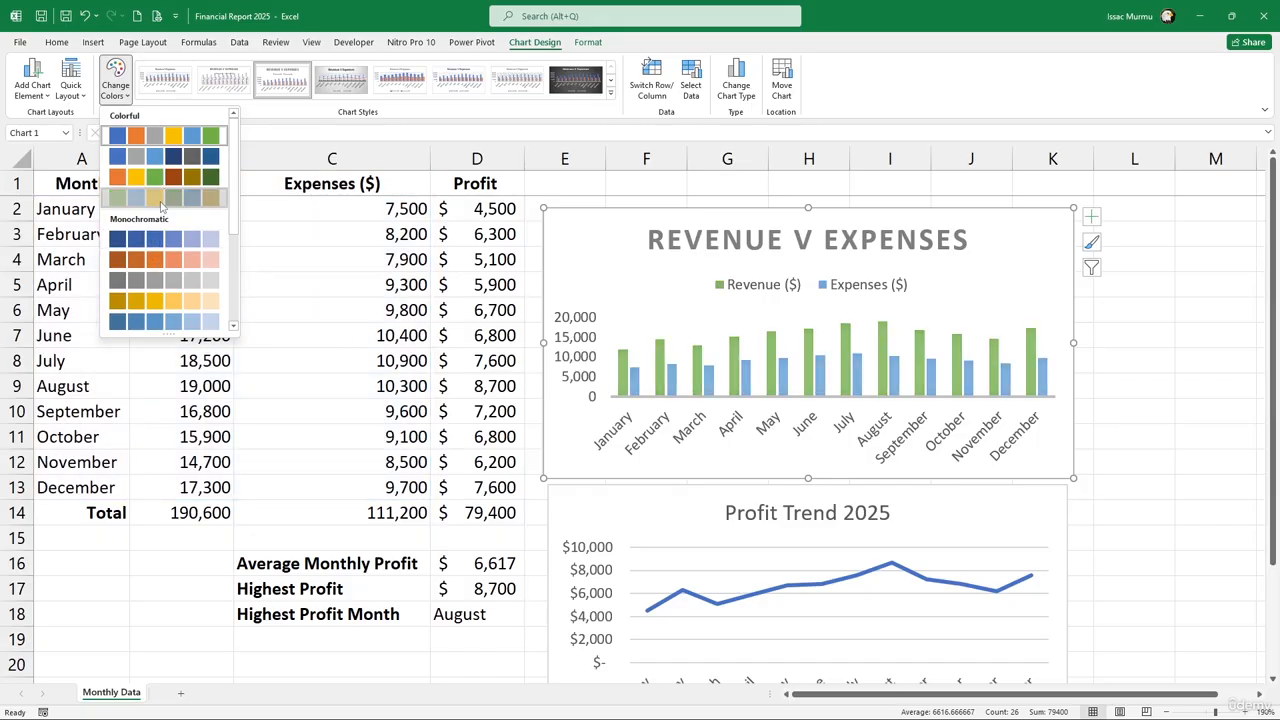
Give Revenue v Expenses the green-and-blue palette, with green Revenue bars and blue Expenses bars
{"action": "left_click", "coordinate": [160, 199]}
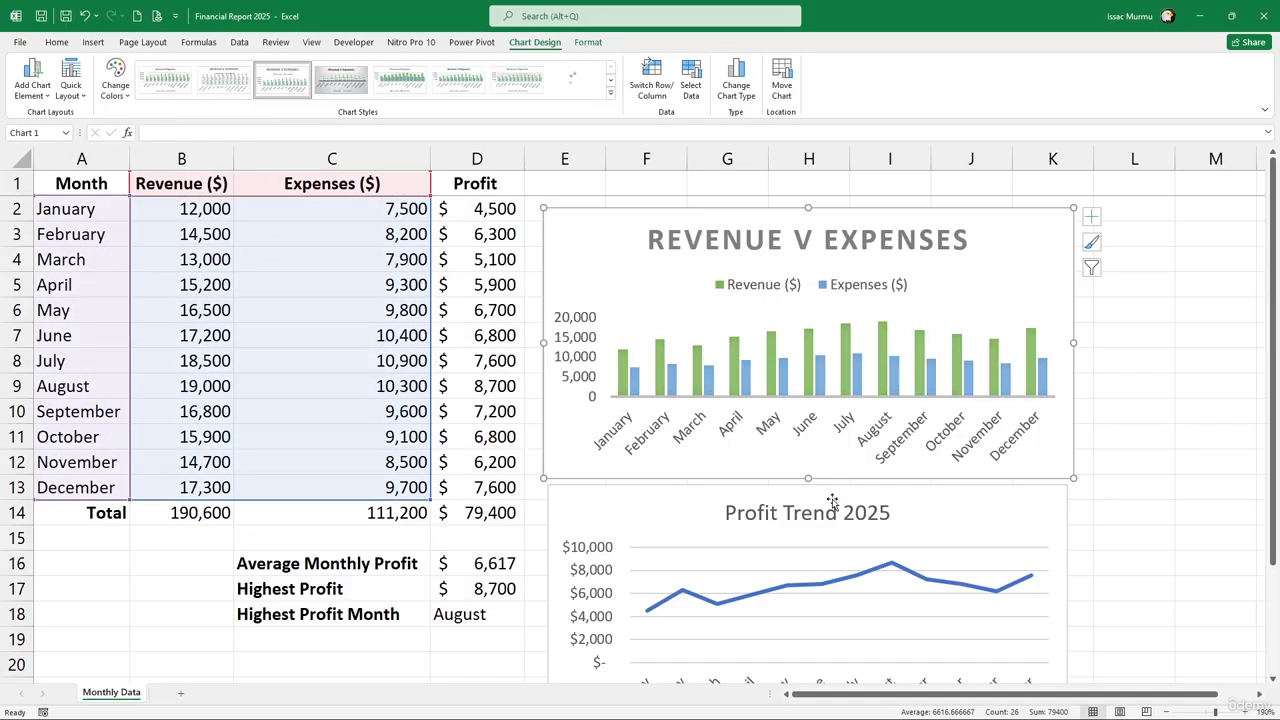
{"action": "left_click", "coordinate": [969, 542]}
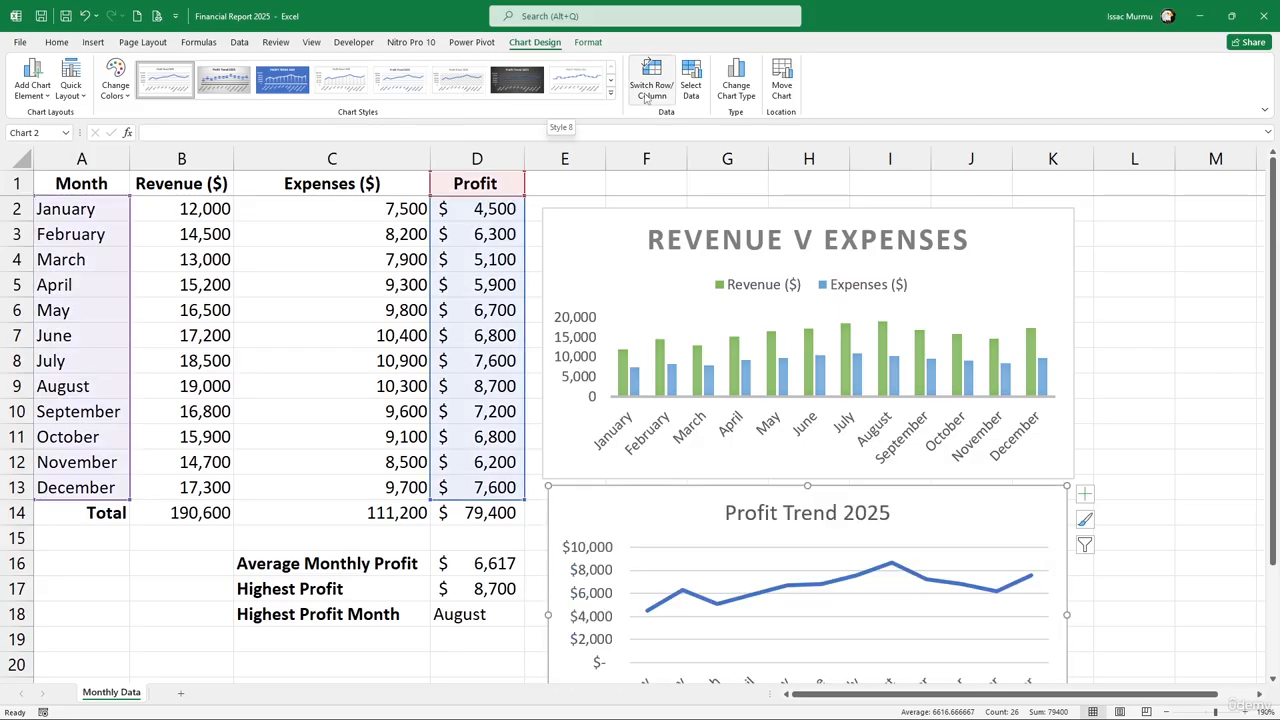
Apply a chart style to Profit Trend 2025 with a bold title and thicker, shaded profit line
{"action": "left_click", "coordinate": [610, 93]}
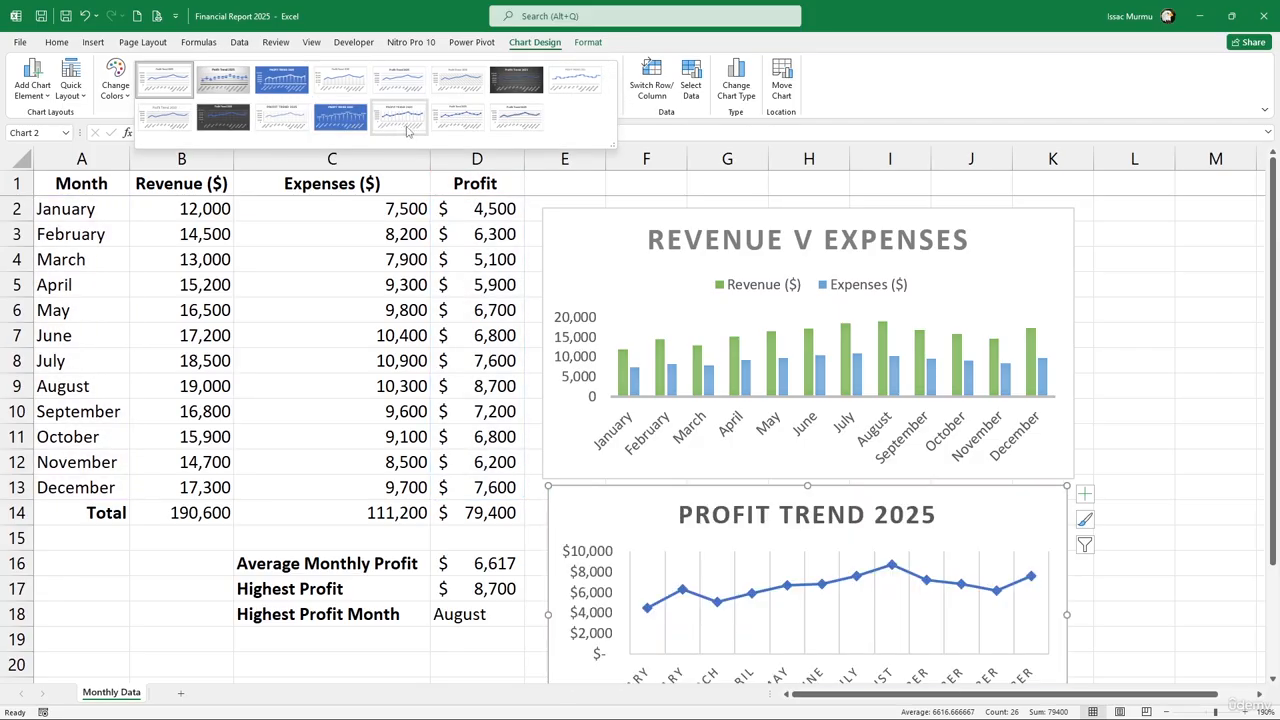
{"action": "left_click", "coordinate": [465, 123]}
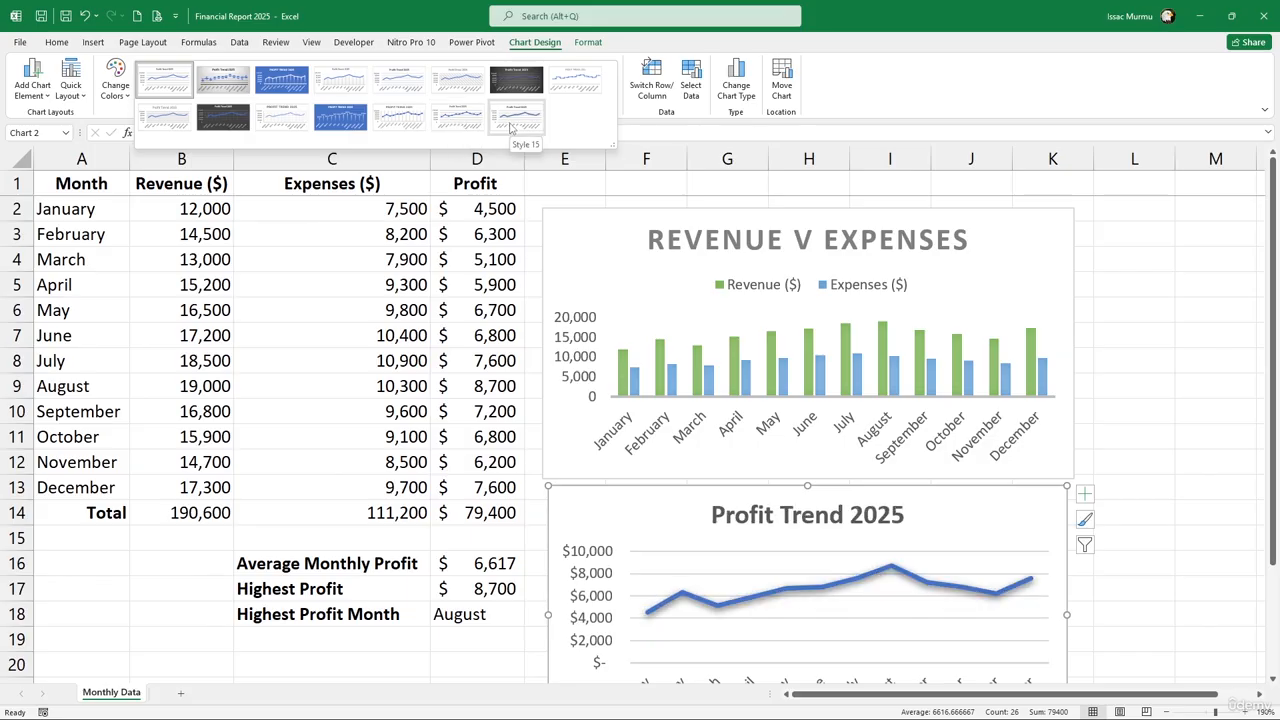
{"action": "scroll", "coordinate": [965, 460], "scroll_direction": "down", "scroll_amount": 4}
{"action": "scroll", "coordinate": [886, 364], "scroll_direction": "up", "scroll_amount": 3}
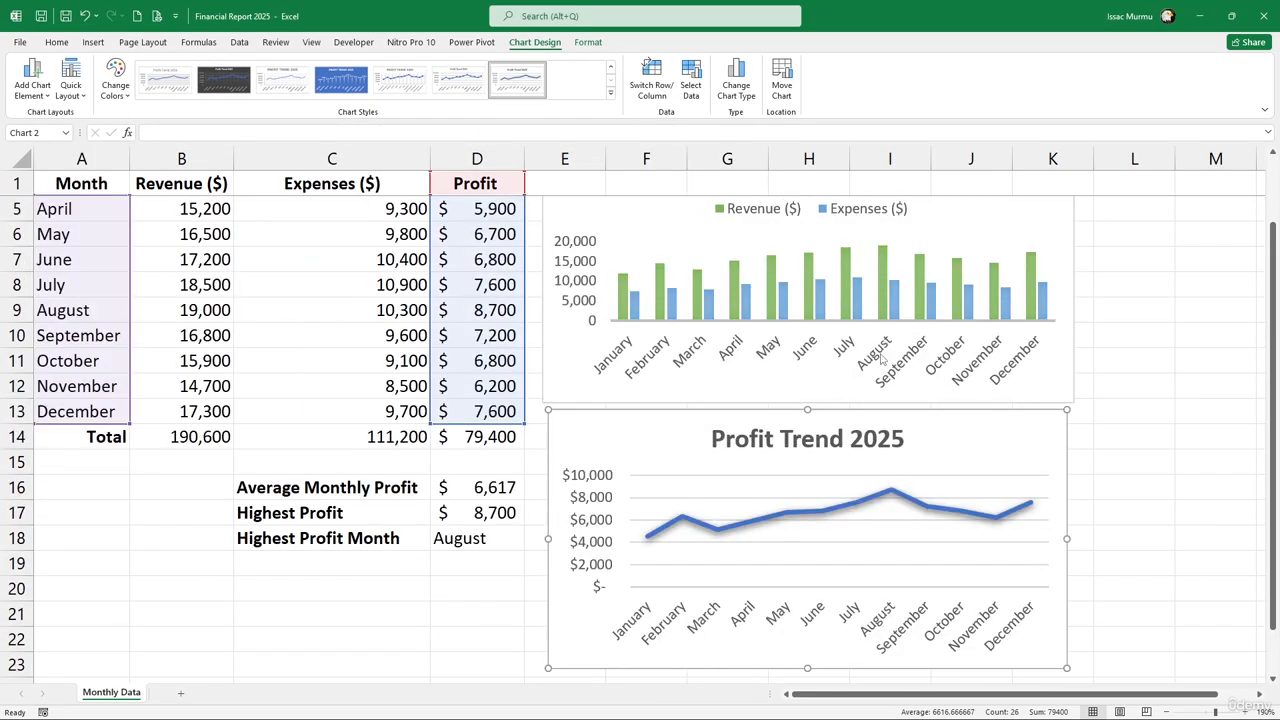
{"action": "scroll", "coordinate": [829, 424], "scroll_direction": "down", "scroll_amount": 1}
{"action": "left_click", "coordinate": [948, 441]}
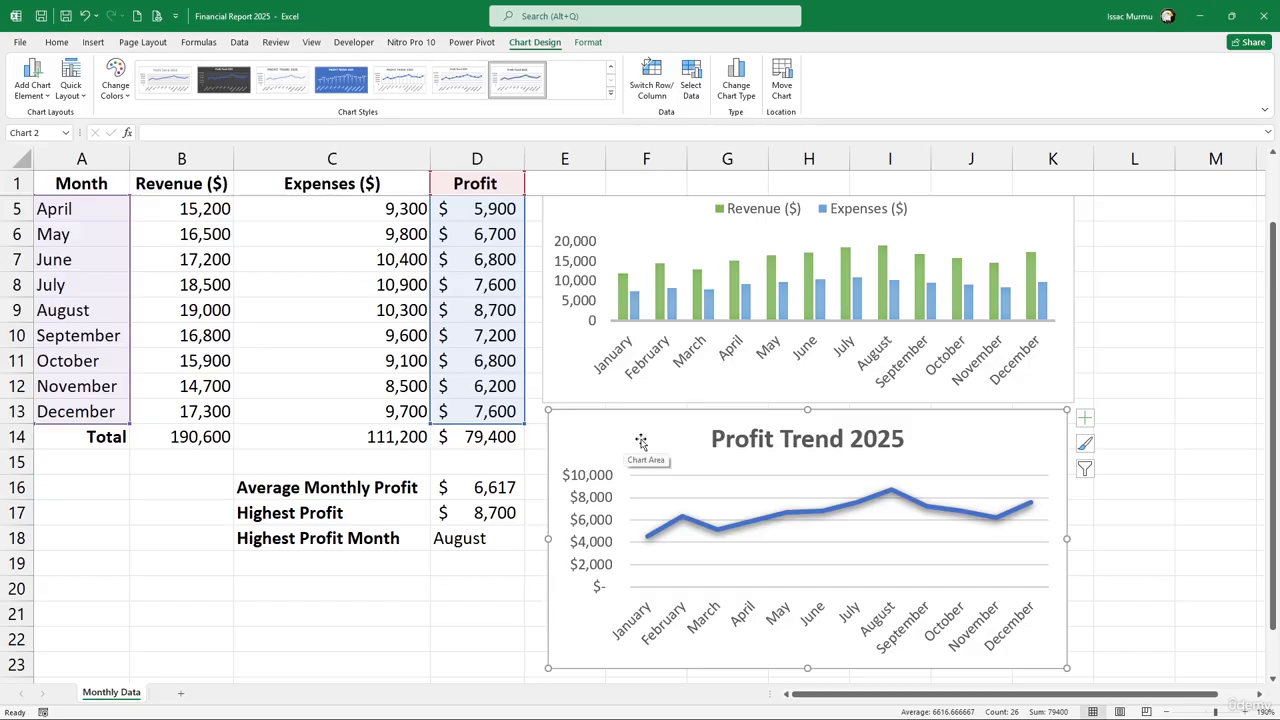
{"action": "scroll", "coordinate": [858, 433], "scroll_direction": "down", "scroll_amount": 1}
{"action": "scroll", "coordinate": [858, 433], "scroll_direction": "up", "scroll_amount": 2}
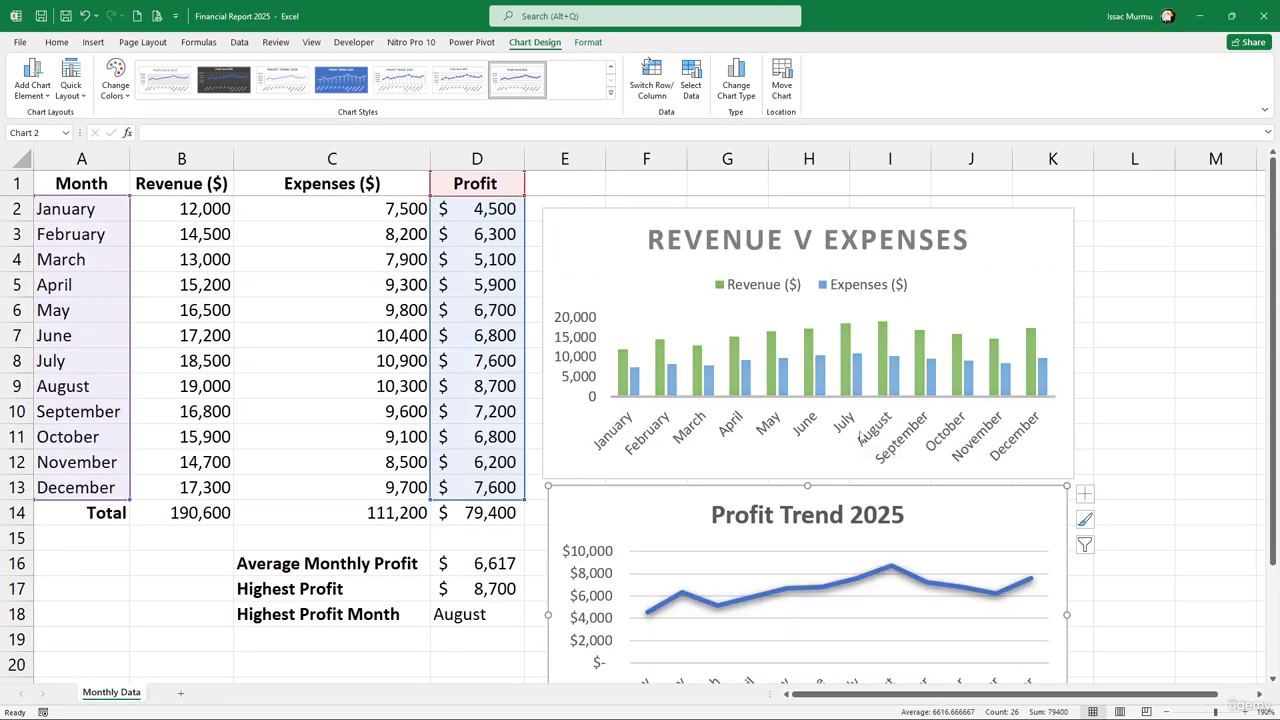
{"action": "left_click", "coordinate": [300, 408]}
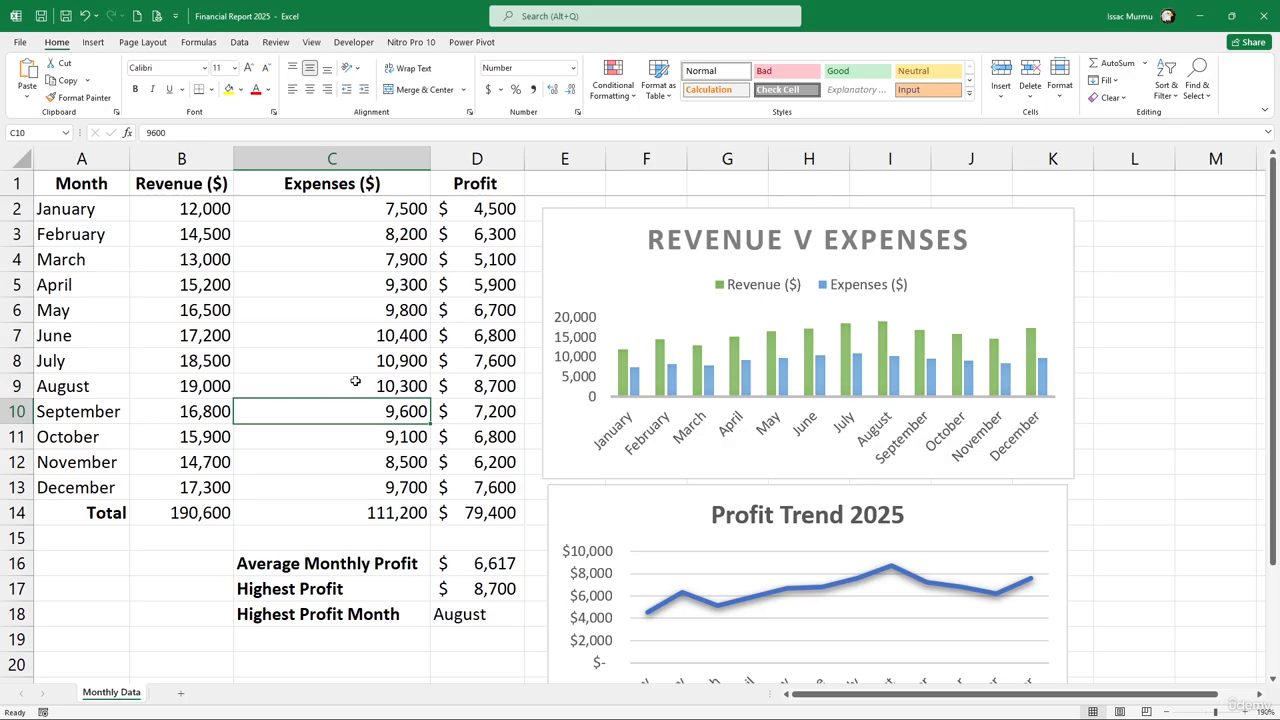
{"action": "left_click", "coordinate": [648, 222]}
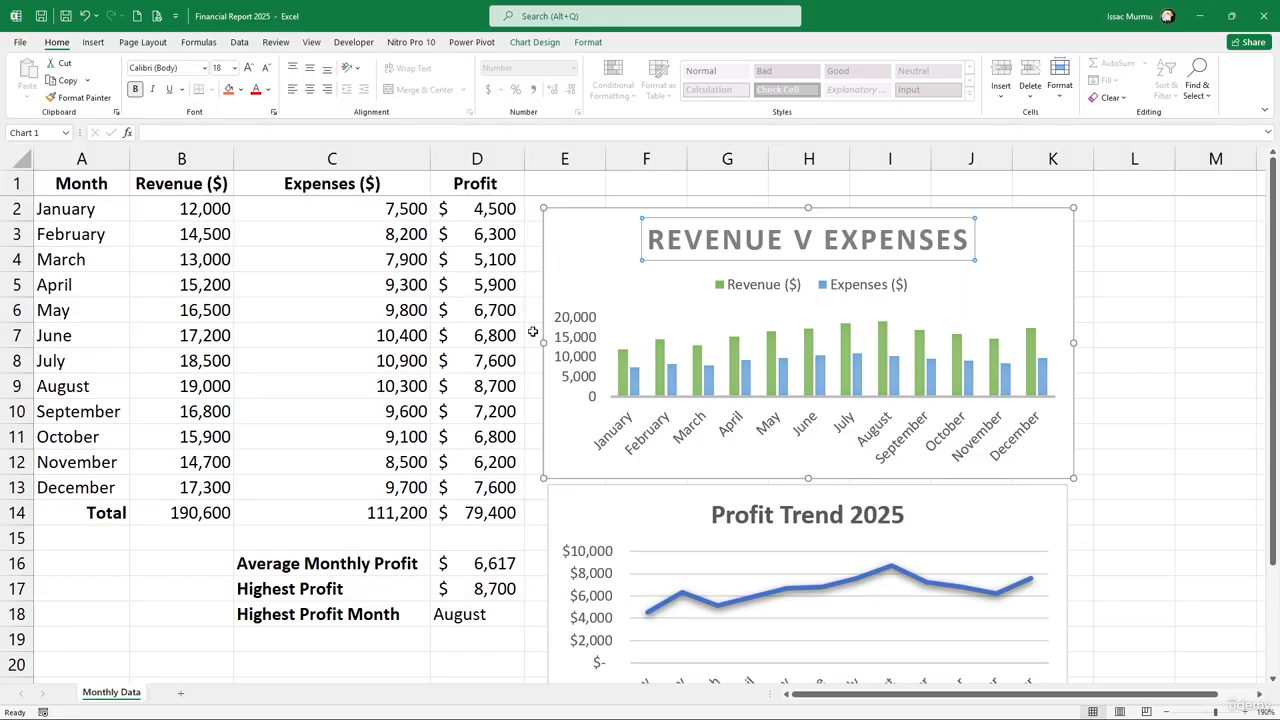
{"action": "scroll", "coordinate": [545, 337], "scroll_direction": "down", "scroll_amount": 2}
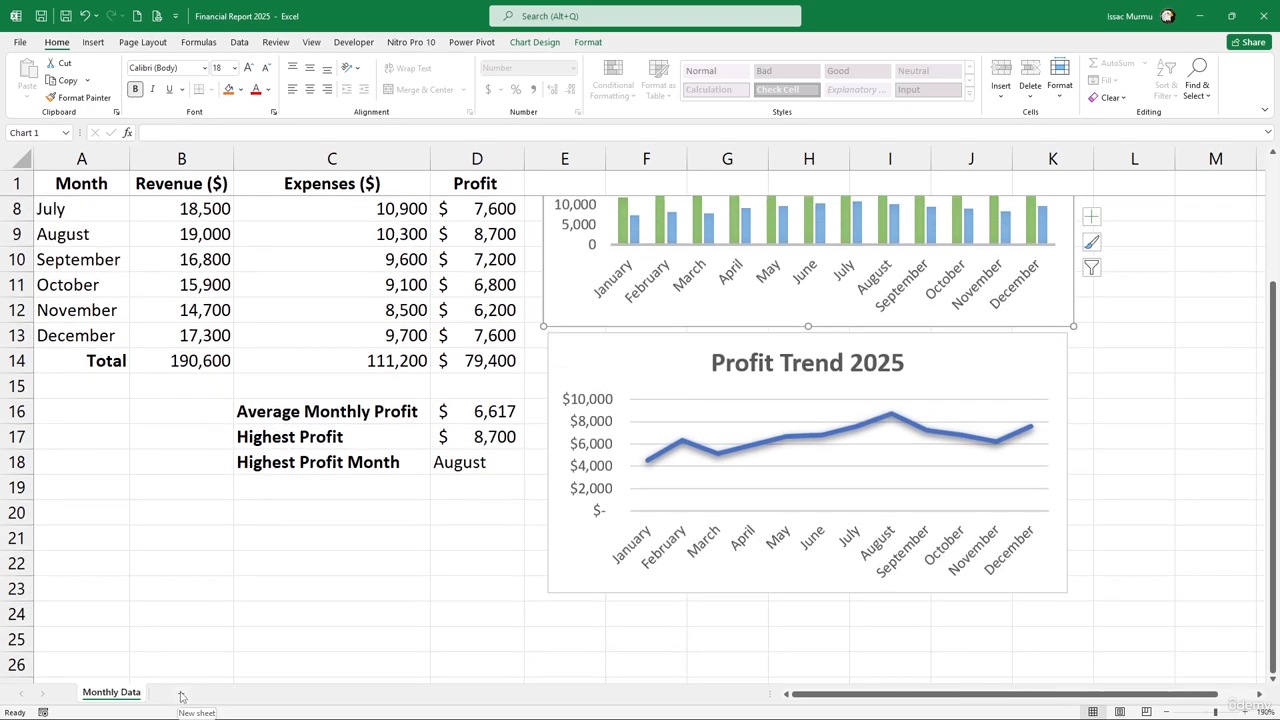
Add a new blank worksheet and rename it Key Insight
{"action": "left_click", "coordinate": [181, 696]}
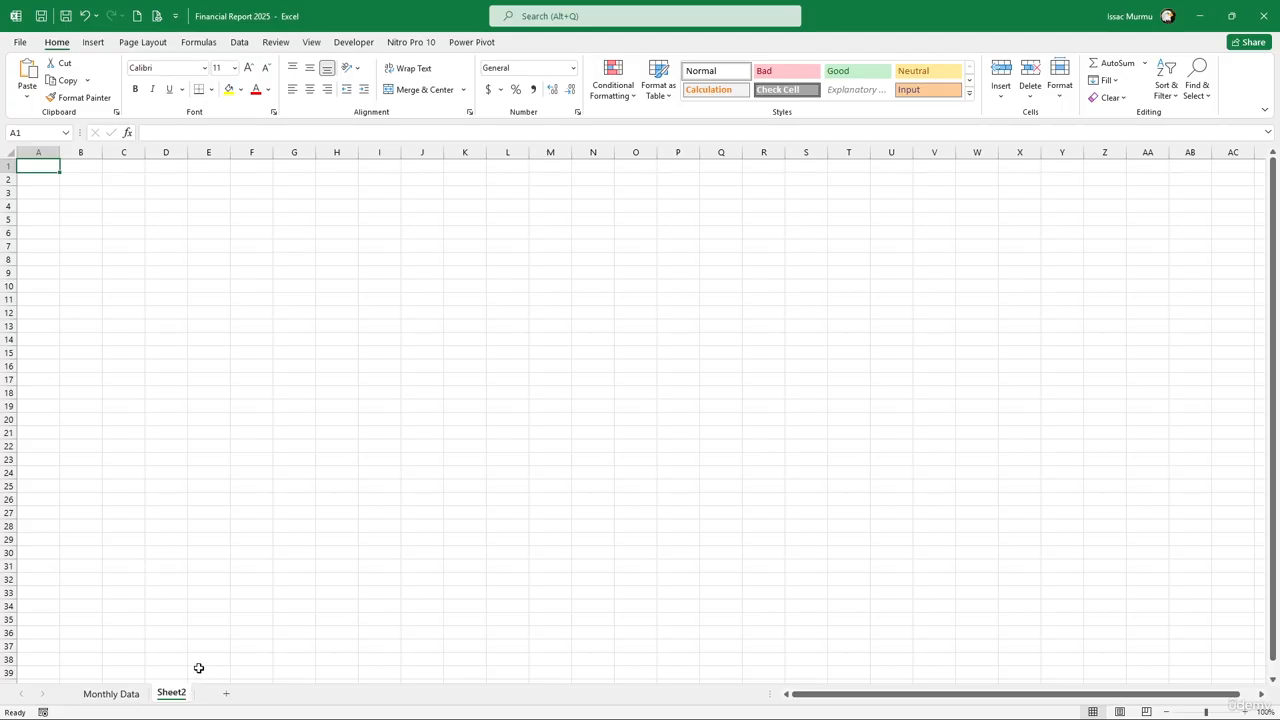
{"action": "left_click", "coordinate": [112, 693]}
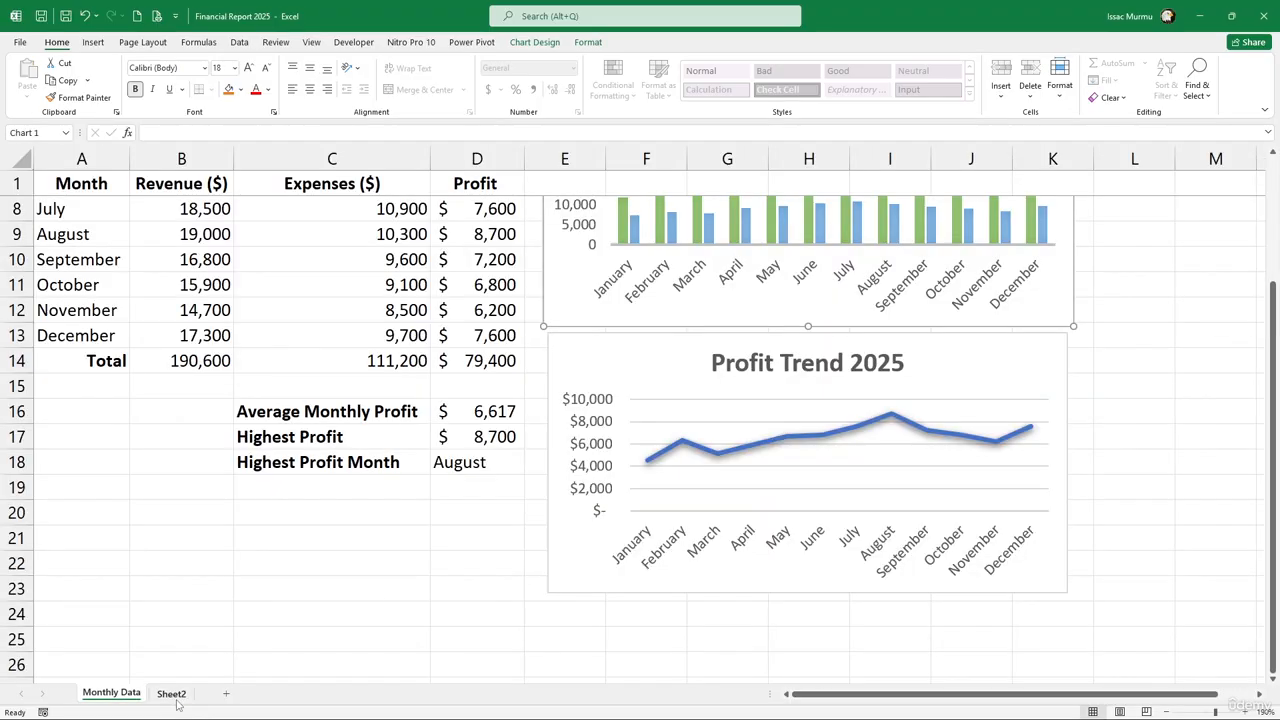
{"action": "left_click", "coordinate": [180, 695]}
{"action": "right_click", "coordinate": [188, 697]}
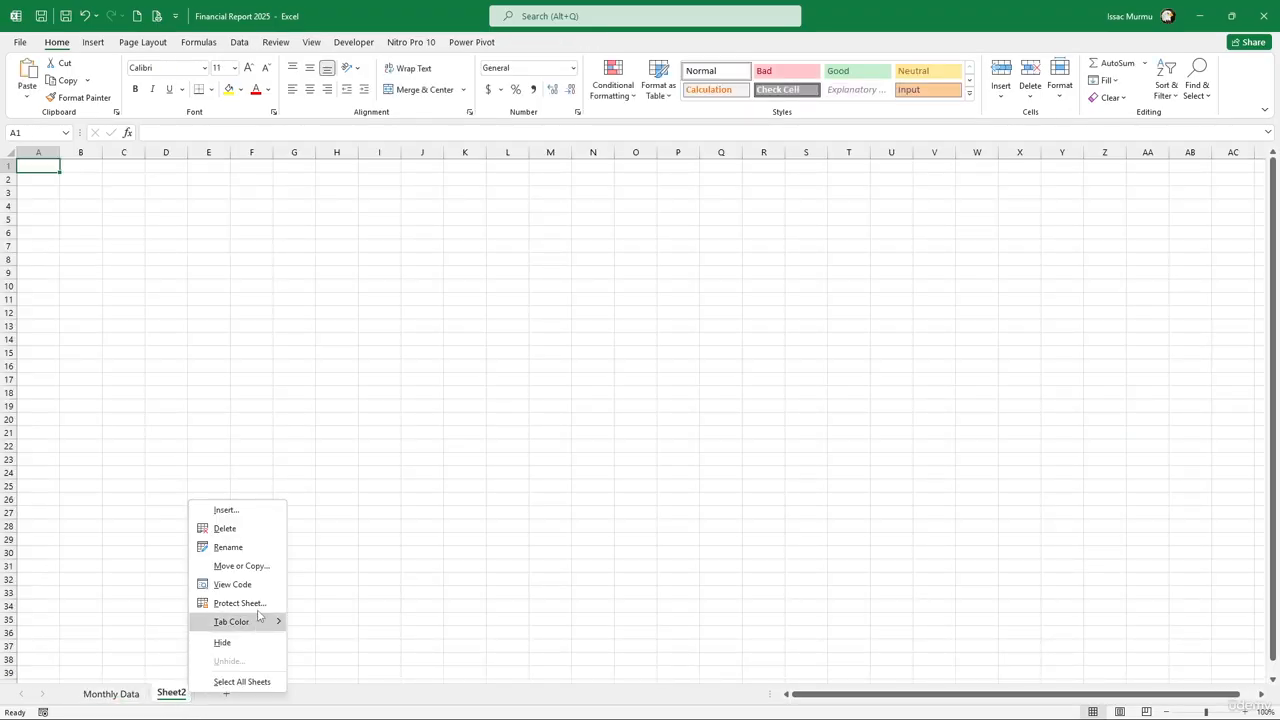
{"action": "left_click", "coordinate": [249, 546]}
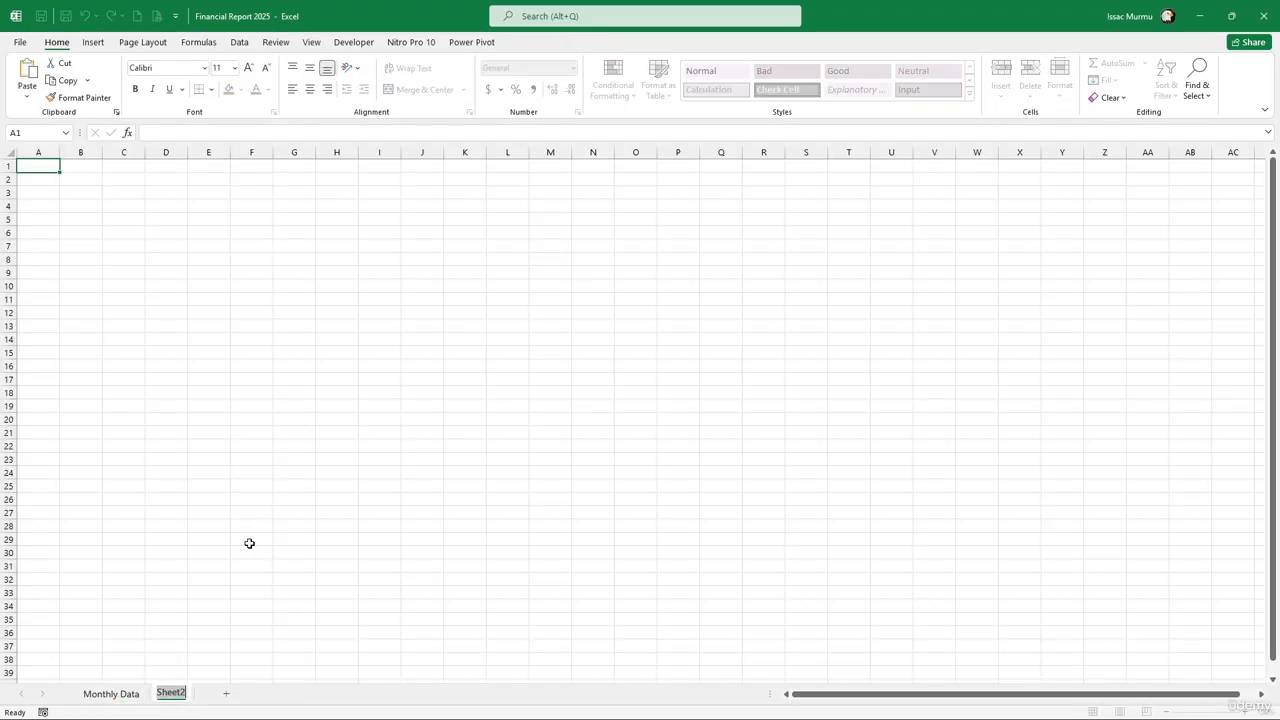
{"action": "type", "text": "Key Insight"}
{"action": "left_click", "coordinate": [190, 582]}
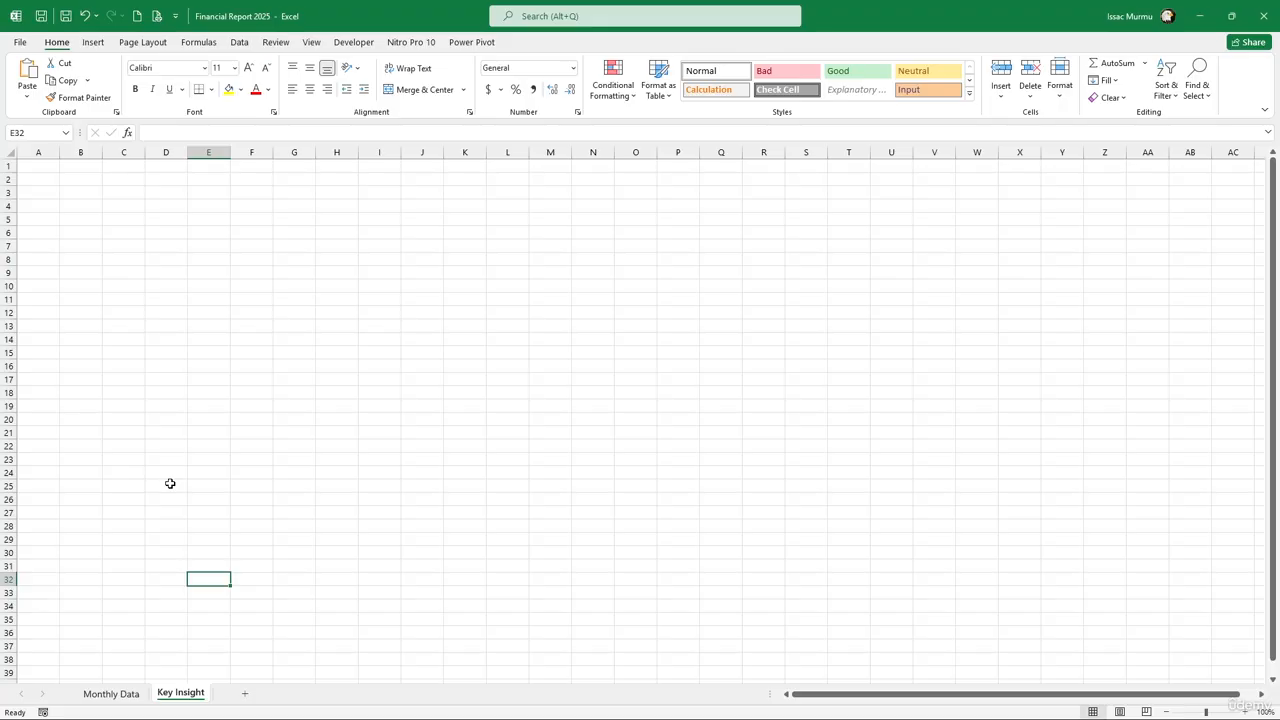
Copy the profit summary block C16:D18 into Key Insight B5 and autofit column B
{"action": "left_click", "coordinate": [111, 693]}
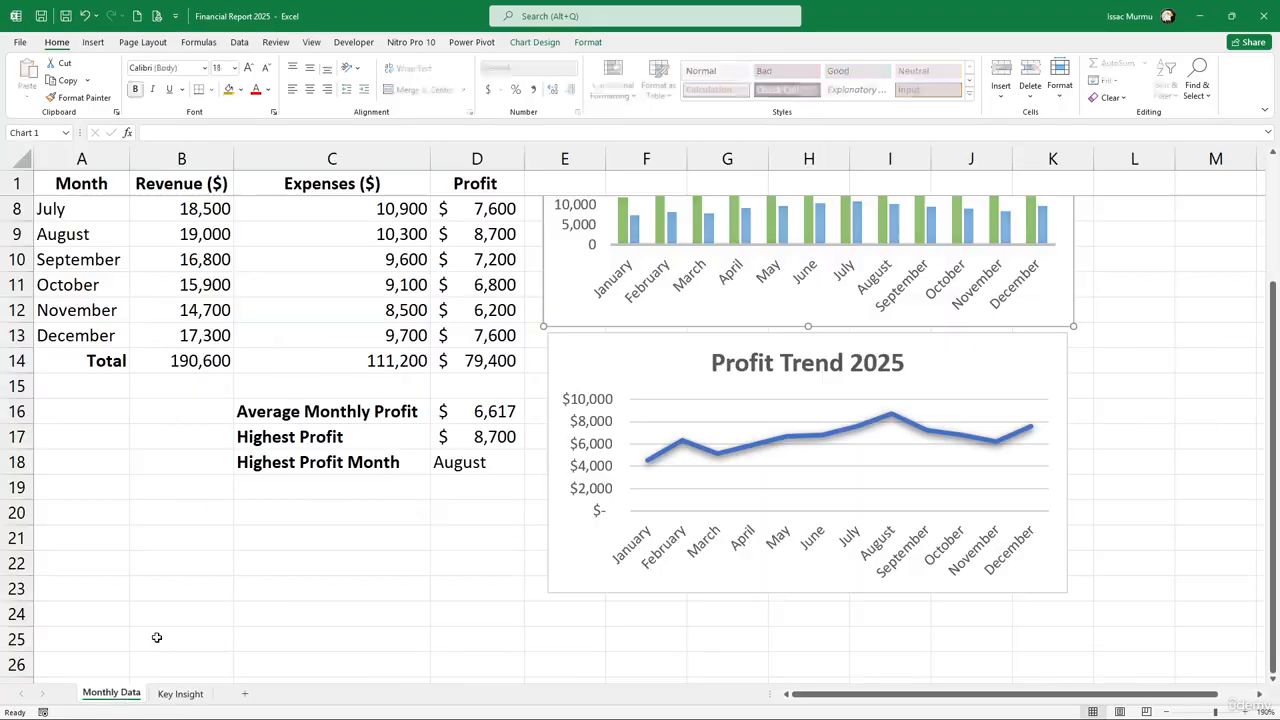
{"action": "left_click_drag", "start_coordinate": [270, 410], "coordinate": [497, 461]}
{"action": "key", "text": "ctrl+c"}
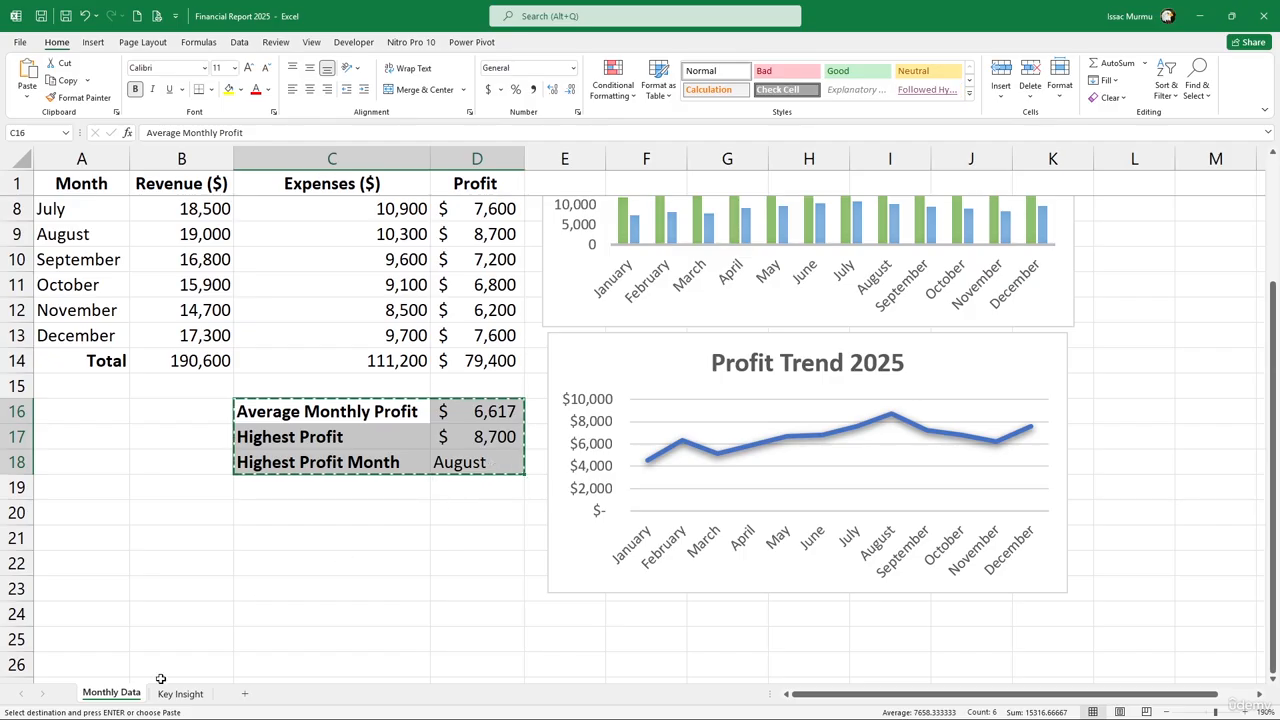
{"action": "left_click", "coordinate": [181, 693]}
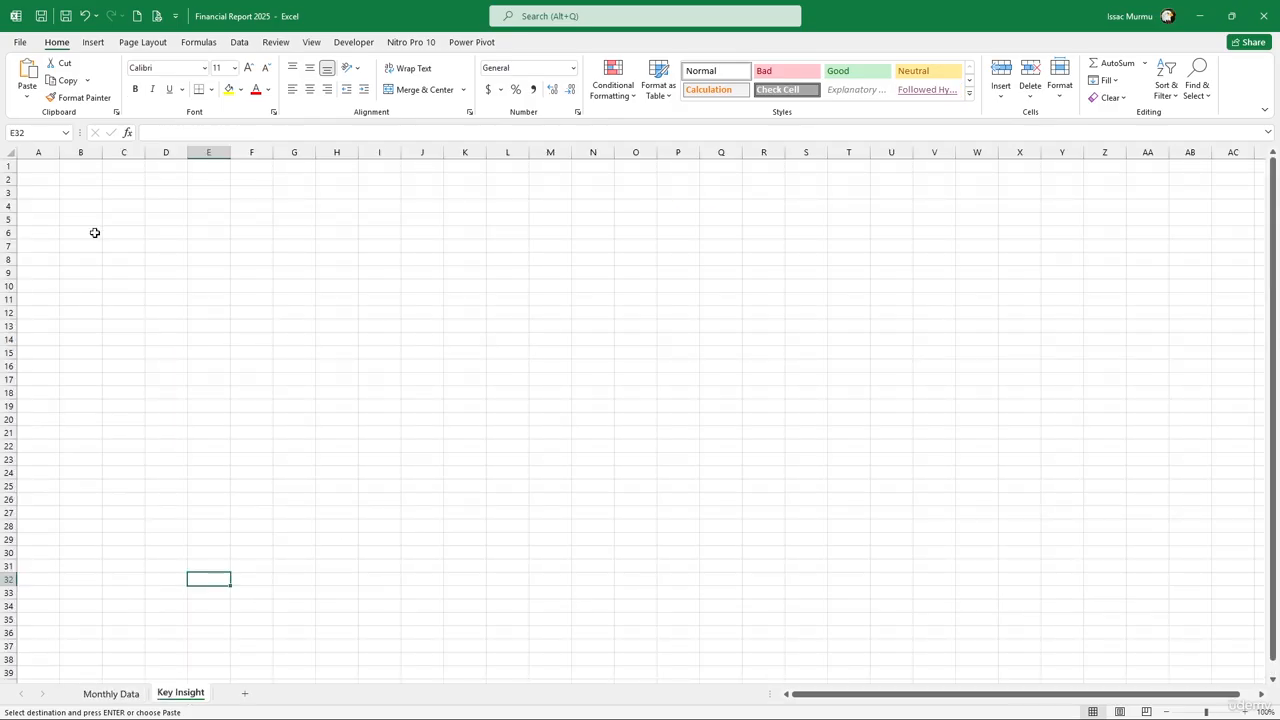
{"action": "scroll", "coordinate": [114, 301], "scroll_direction": "up", "scroll_amount": 3}
{"action": "key", "text": "alt"}
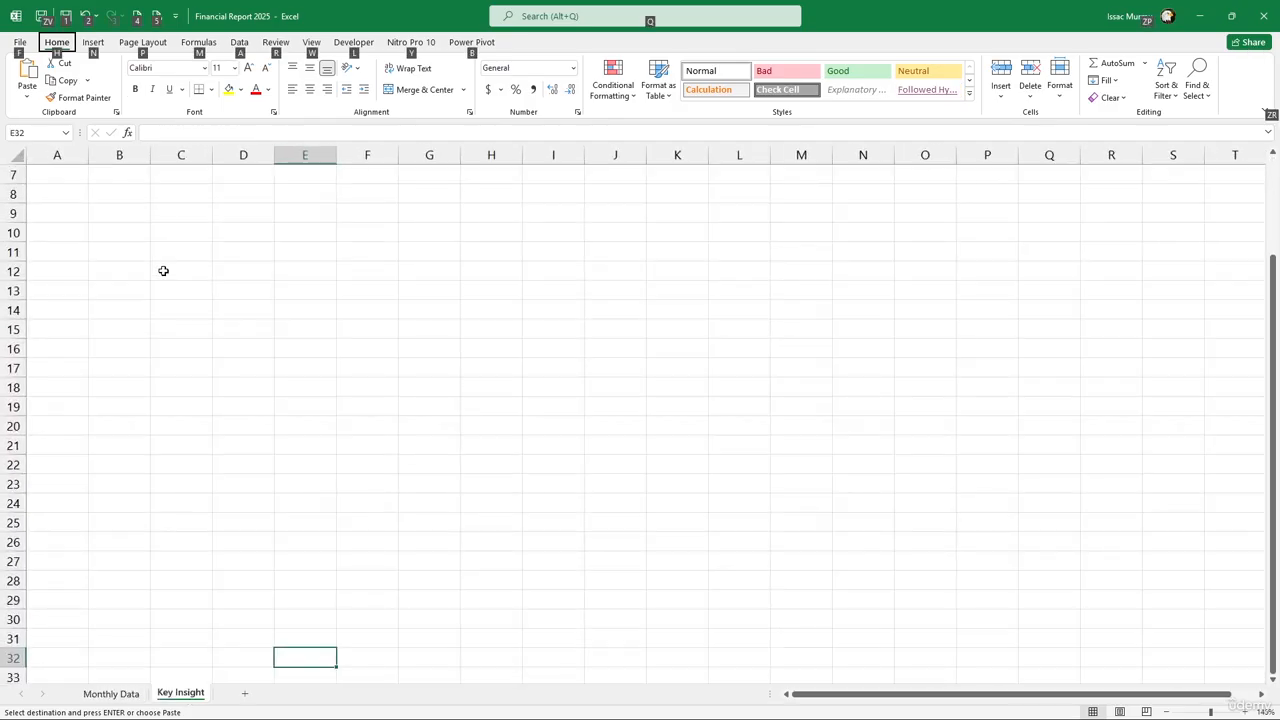
{"action": "left_click", "coordinate": [163, 271]}
{"action": "scroll", "coordinate": [165, 269], "scroll_direction": "up", "scroll_amount": 2}
{"action": "left_click", "coordinate": [164, 258]}
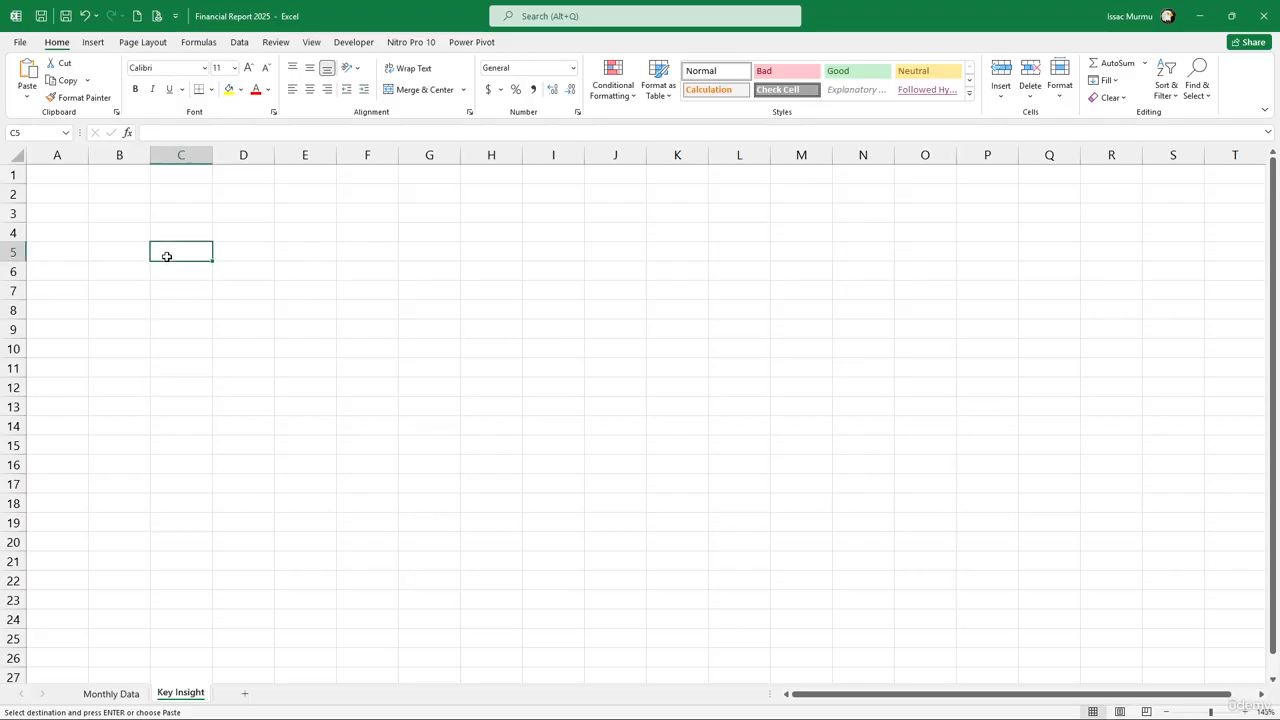
{"action": "left_click", "coordinate": [120, 260]}
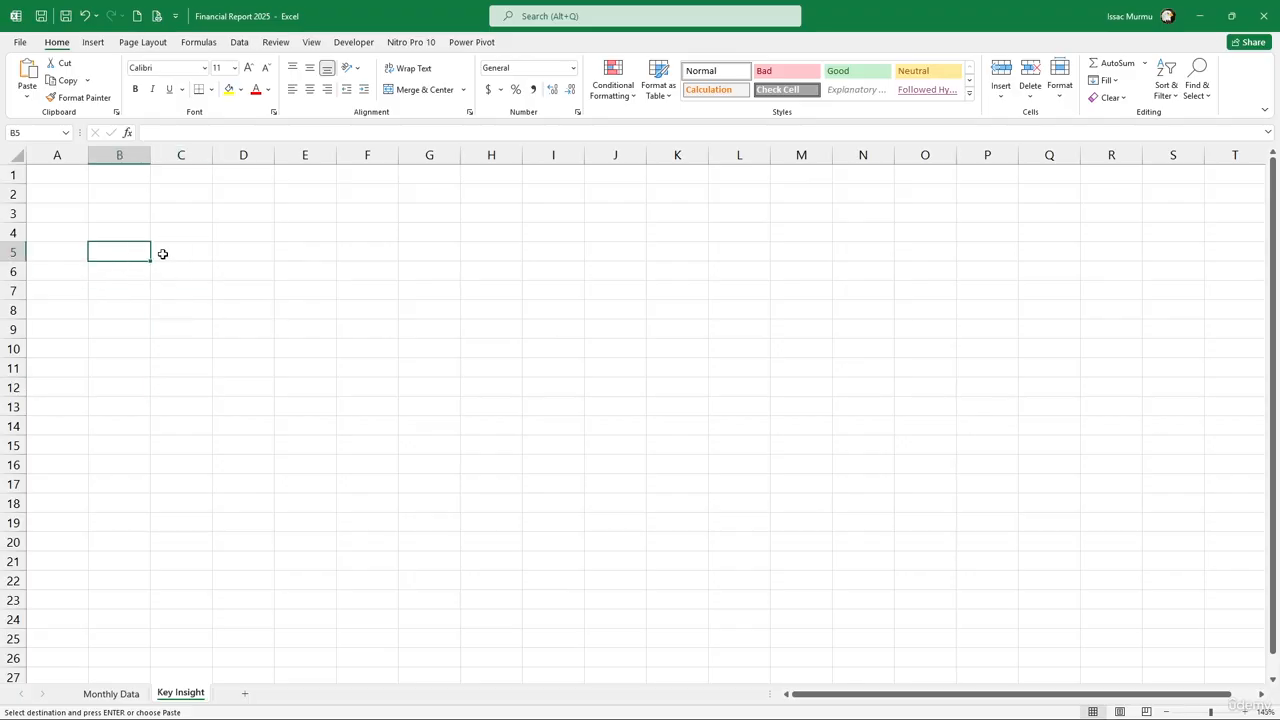
{"action": "key", "text": "ctrl+v"}
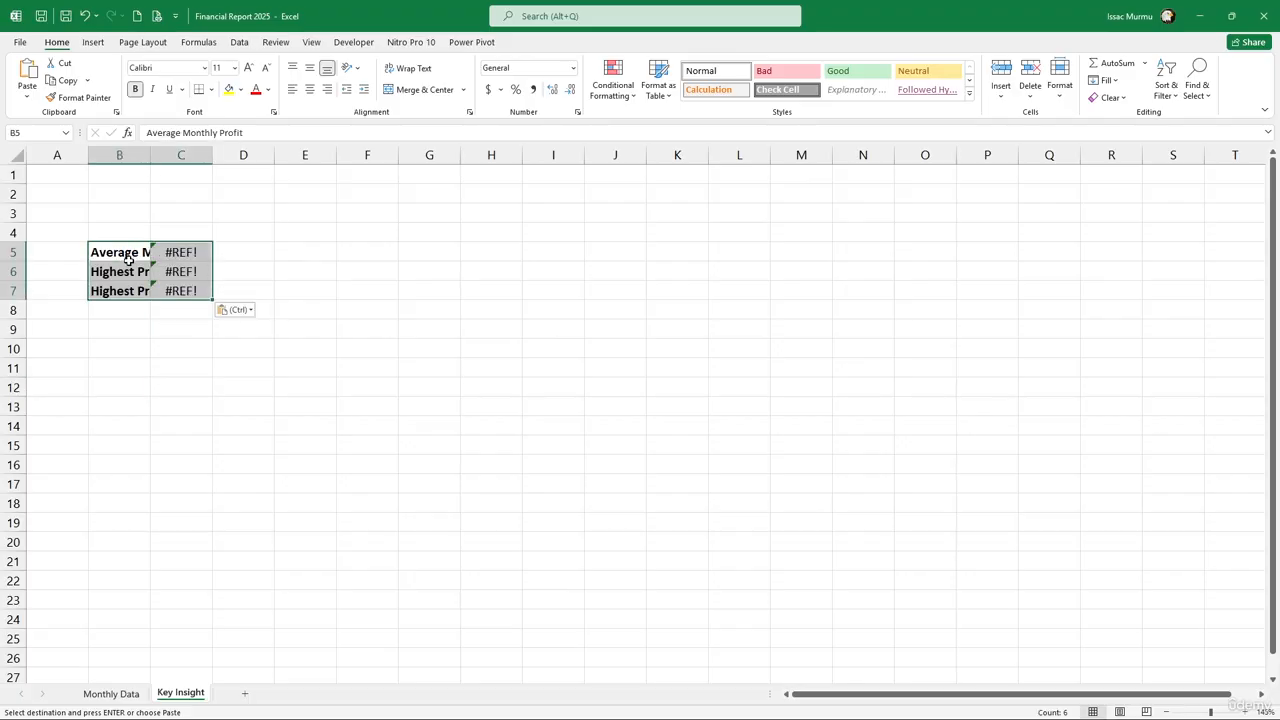
{"action": "double_click", "coordinate": [150, 155]}
Clear the broken #REF! values from C5:C7, leaving only the three labels
{"action": "left_click", "coordinate": [257, 244]}
{"action": "left_click", "coordinate": [219, 133]}
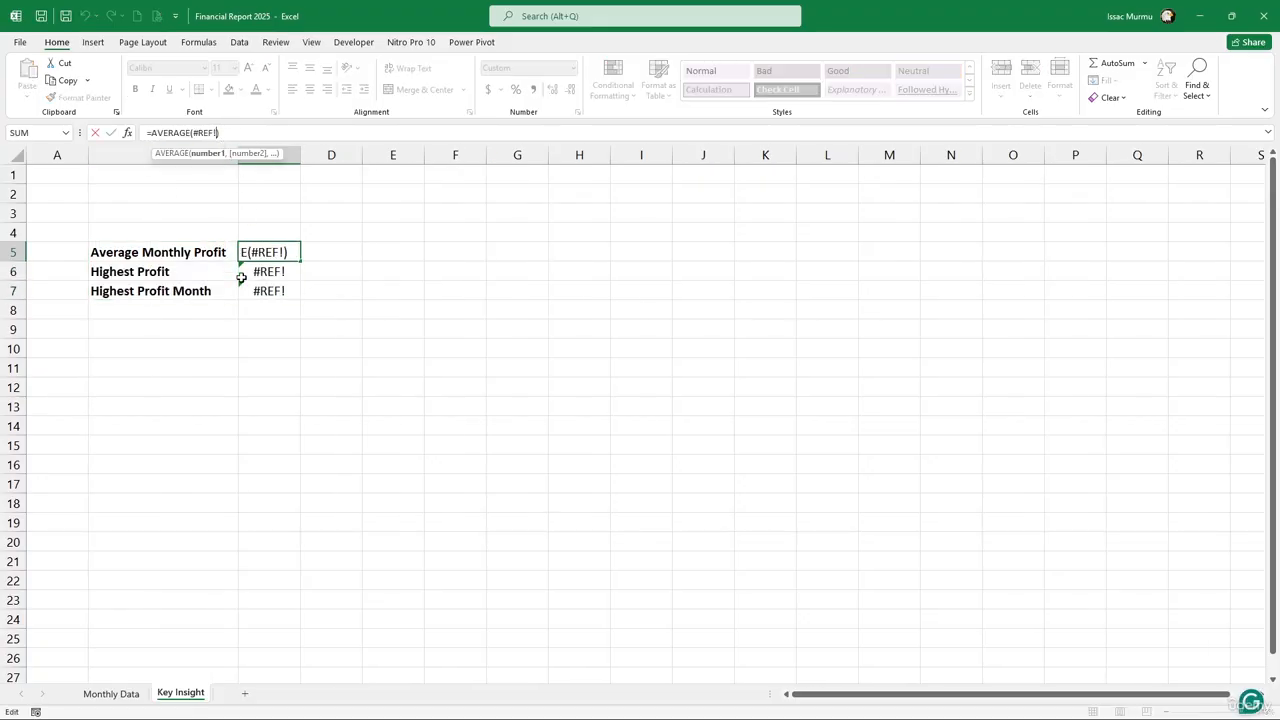
{"action": "left_click", "coordinate": [111, 693]}
{"action": "left_click", "coordinate": [450, 411]}
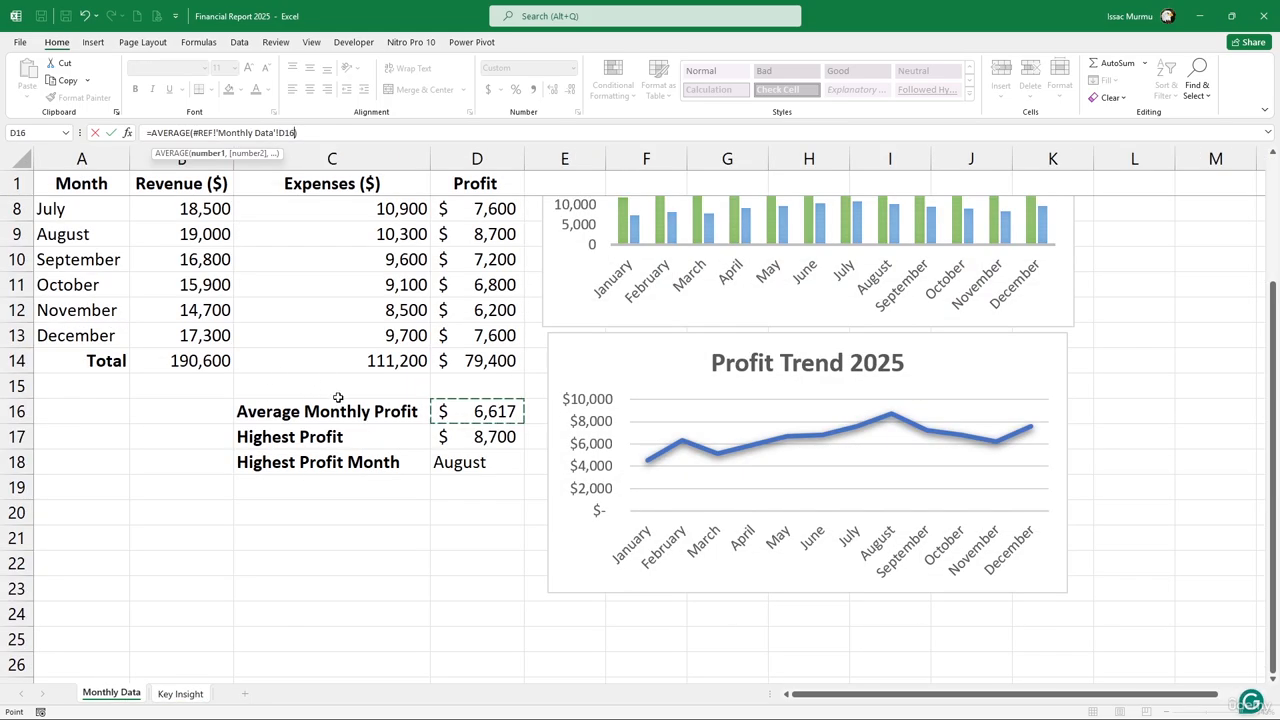
{"action": "key", "text": "BackSpace"}
{"action": "key", "text": "BackSpace"}
{"action": "key", "text": "BackSpace"}
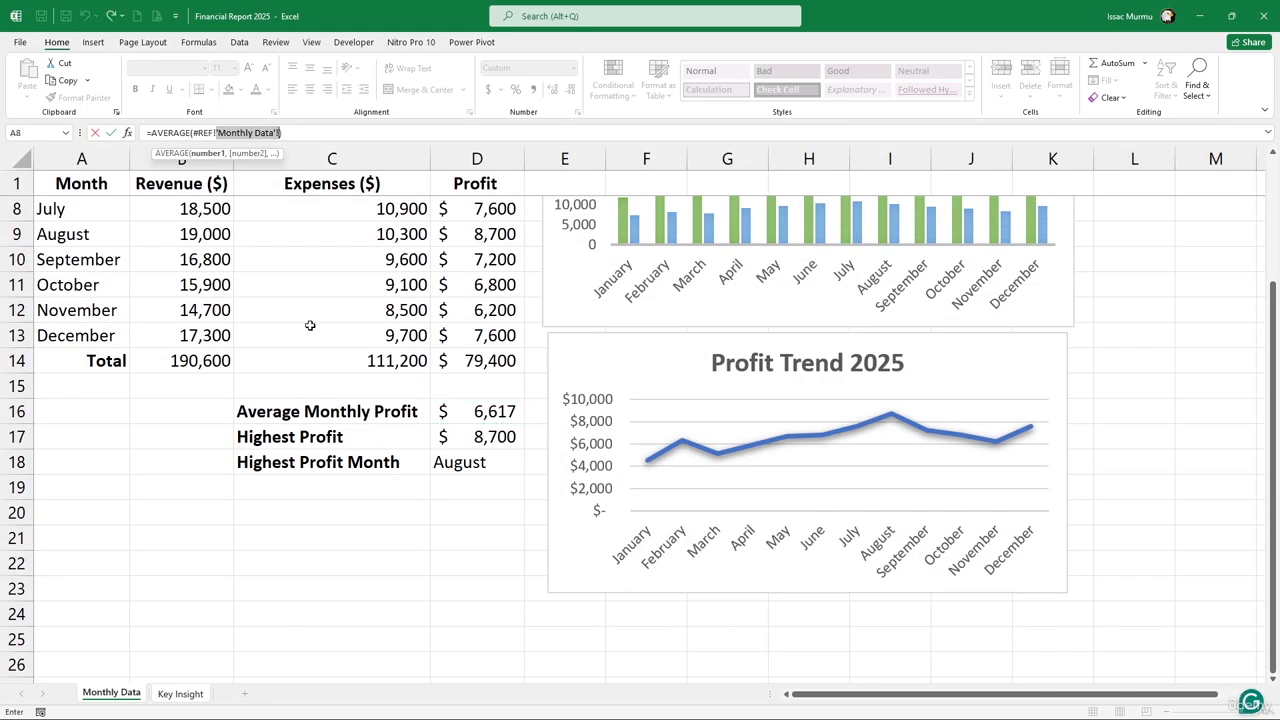
{"action": "key", "text": "BackSpace"}
{"action": "key", "text": "BackSpace"}
{"action": "key", "text": "BackSpace"}
{"action": "key", "text": "BackSpace"}
{"action": "key", "text": "BackSpace"}
{"action": "key", "text": "BackSpace"}
{"action": "key", "text": "BackSpace"}
{"action": "key", "text": "BackSpace"}
{"action": "key", "text": "BackSpace"}
{"action": "key", "text": "BackSpace"}
{"action": "key", "text": "BackSpace"}
{"action": "key", "text": "BackSpace"}
{"action": "key", "text": "BackSpace"}
{"action": "key", "text": "BackSpace"}
{"action": "key", "text": "BackSpace"}
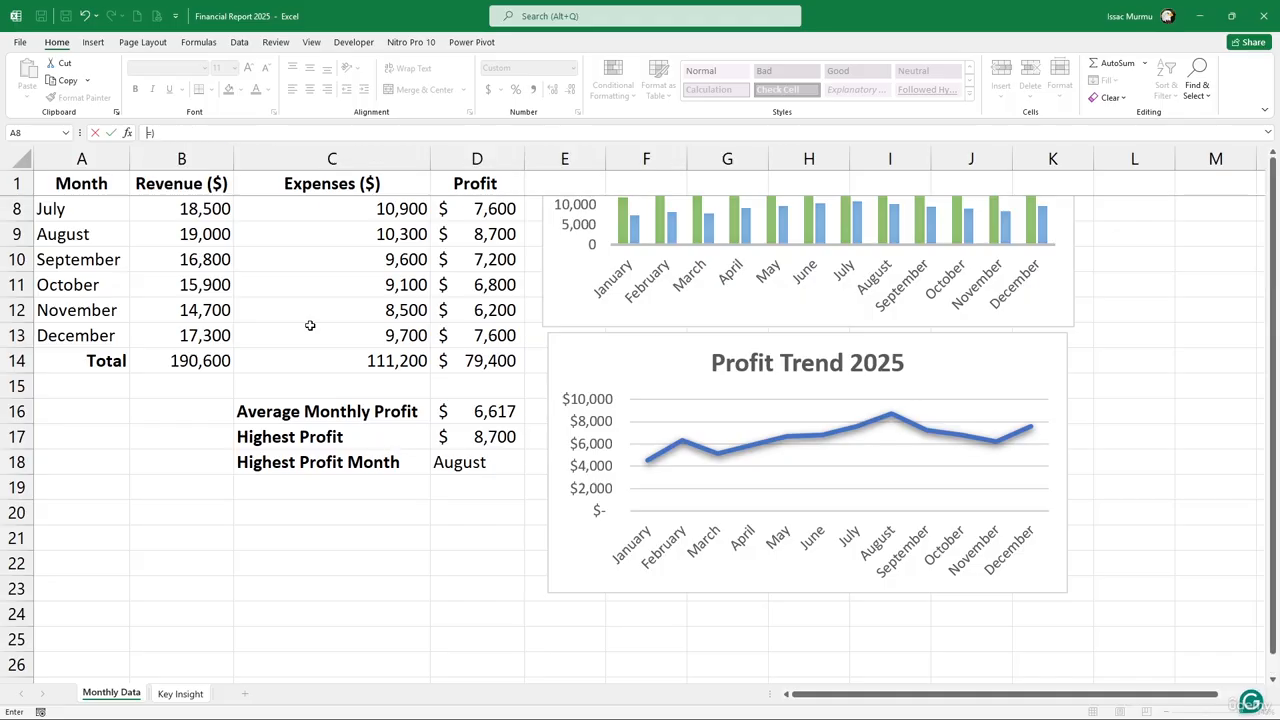
{"action": "left_click", "coordinate": [291, 331]}
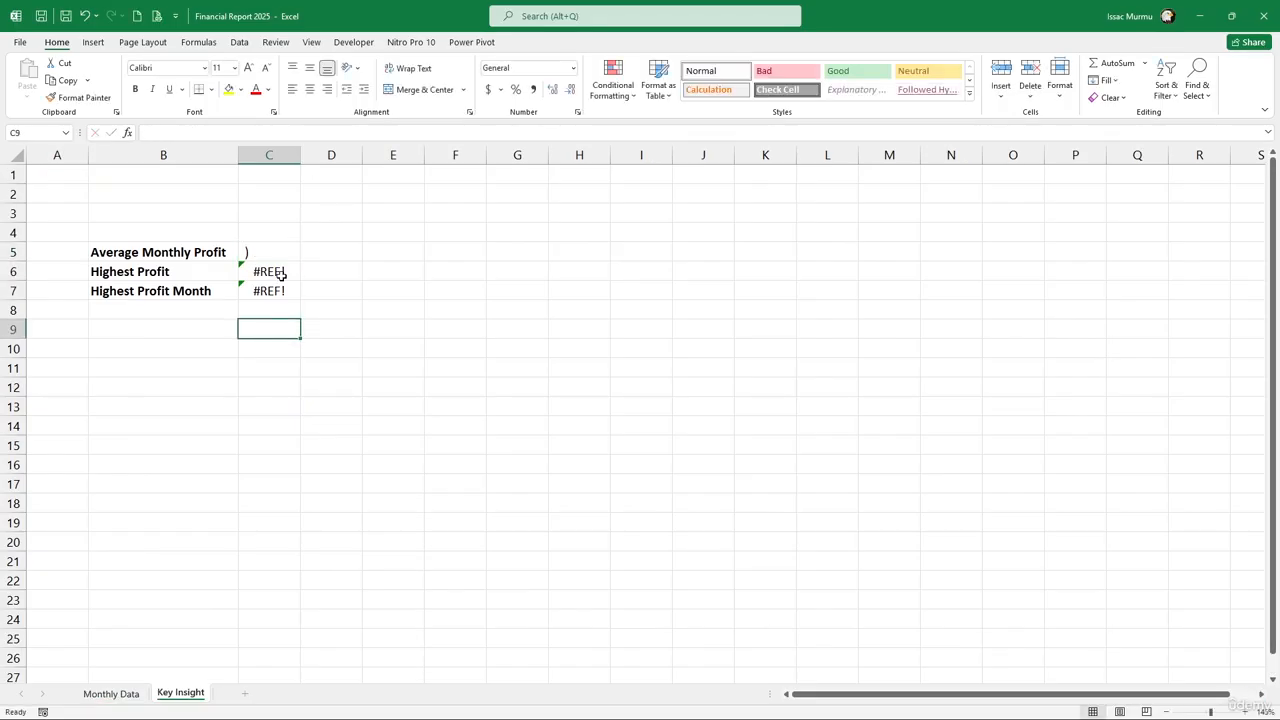
{"action": "left_click", "coordinate": [281, 274]}
{"action": "key", "text": "Delete"}
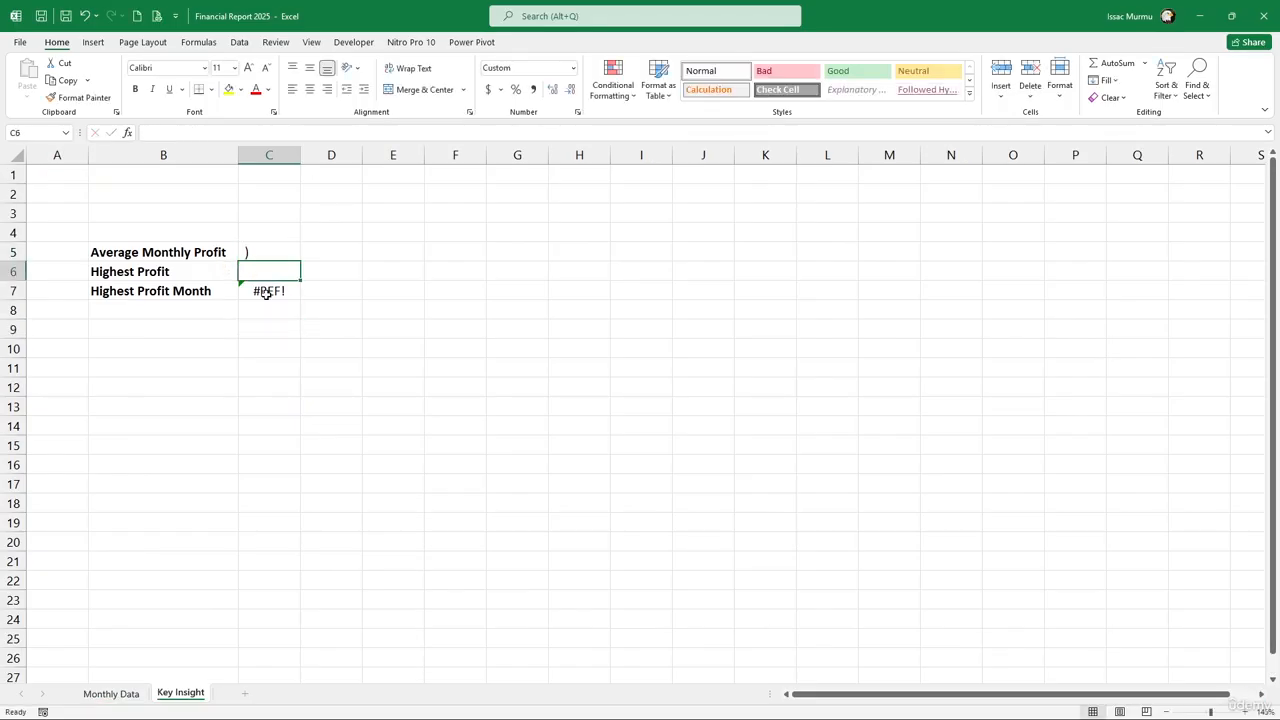
{"action": "left_click", "coordinate": [266, 289]}
{"action": "key", "text": "Delete"}
{"action": "left_click", "coordinate": [252, 254]}
{"action": "key", "text": "Delete"}
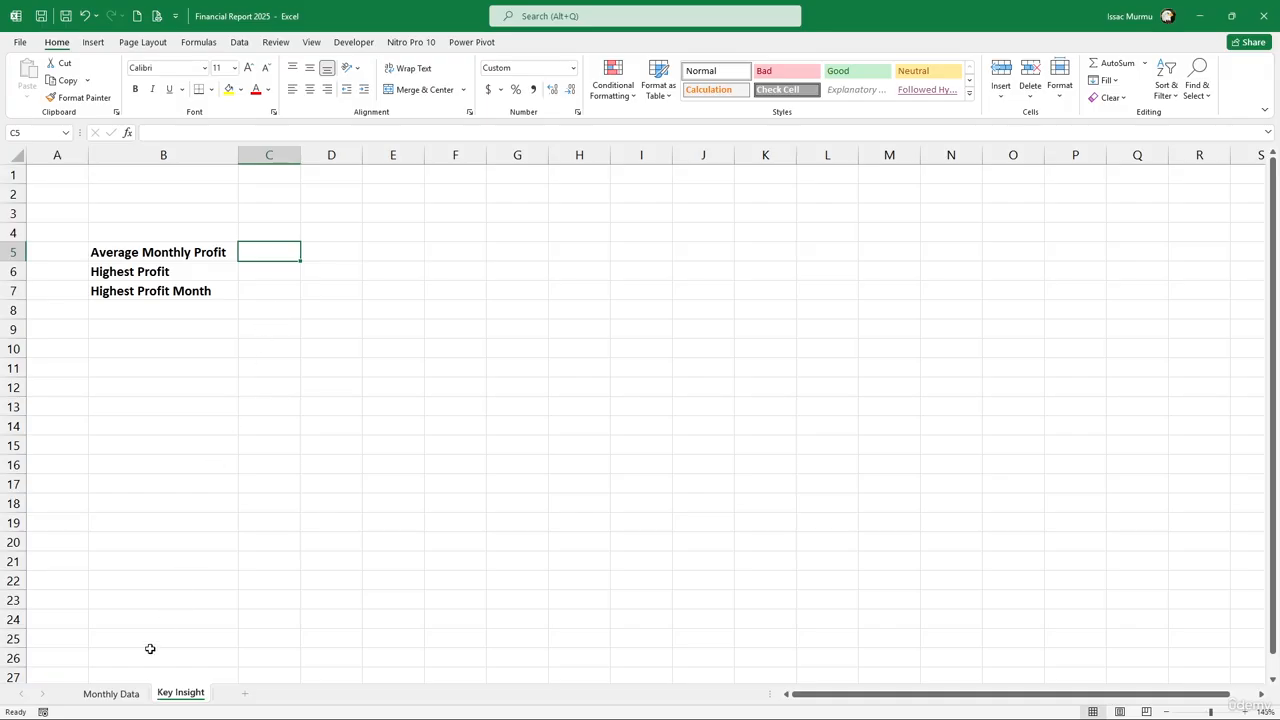
{"action": "left_click", "coordinate": [111, 693]}
{"action": "left_click", "coordinate": [476, 411]}
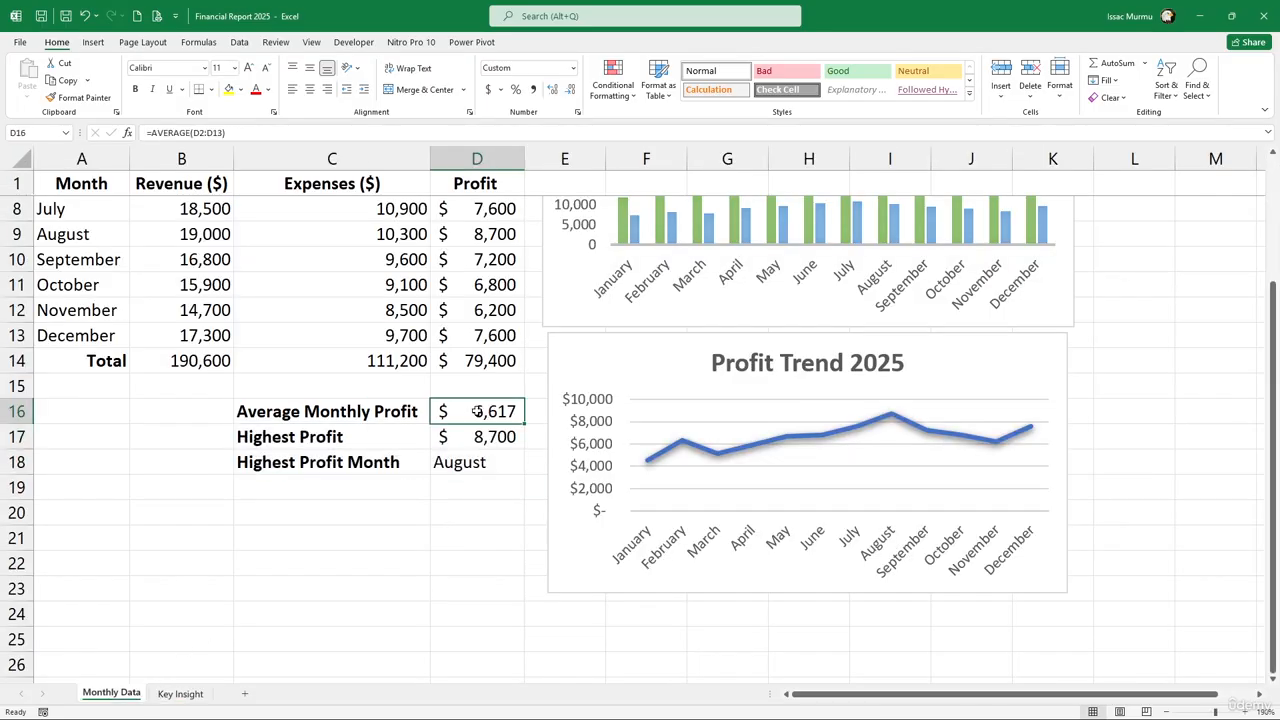
Copy the profit statistics D16:D18 from Monthly Data and paste them into Key Insight C5:C7
{"action": "key", "text": "ctrl+c"}
{"action": "left_click", "coordinate": [470, 512]}
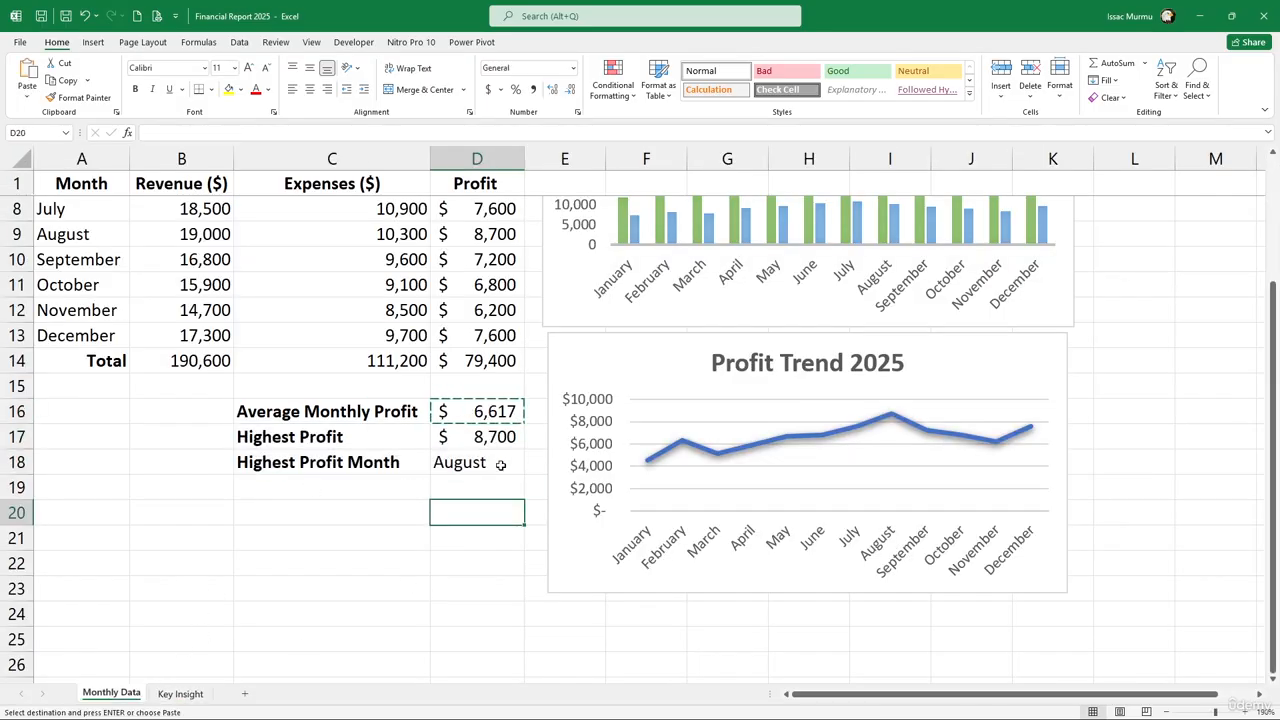
{"action": "left_click_drag", "start_coordinate": [497, 409], "coordinate": [486, 460]}
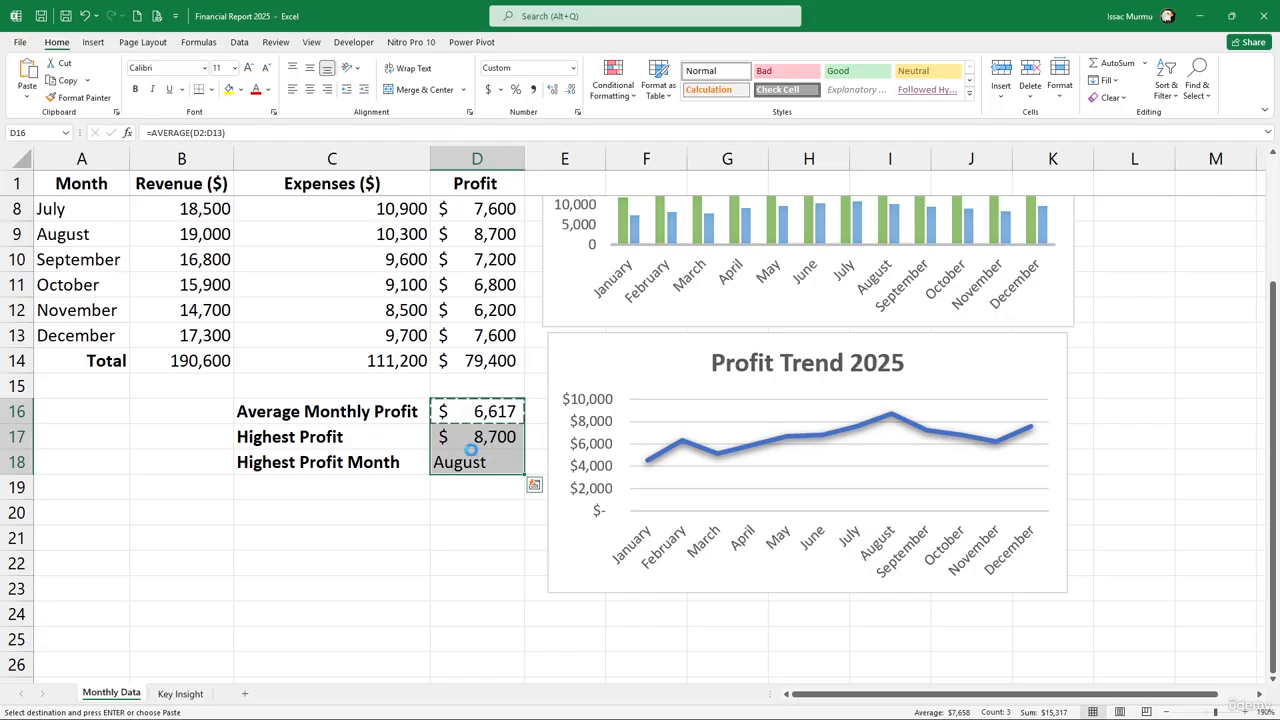
{"action": "key", "text": "ctrl+c"}
{"action": "left_click", "coordinate": [180, 693]}
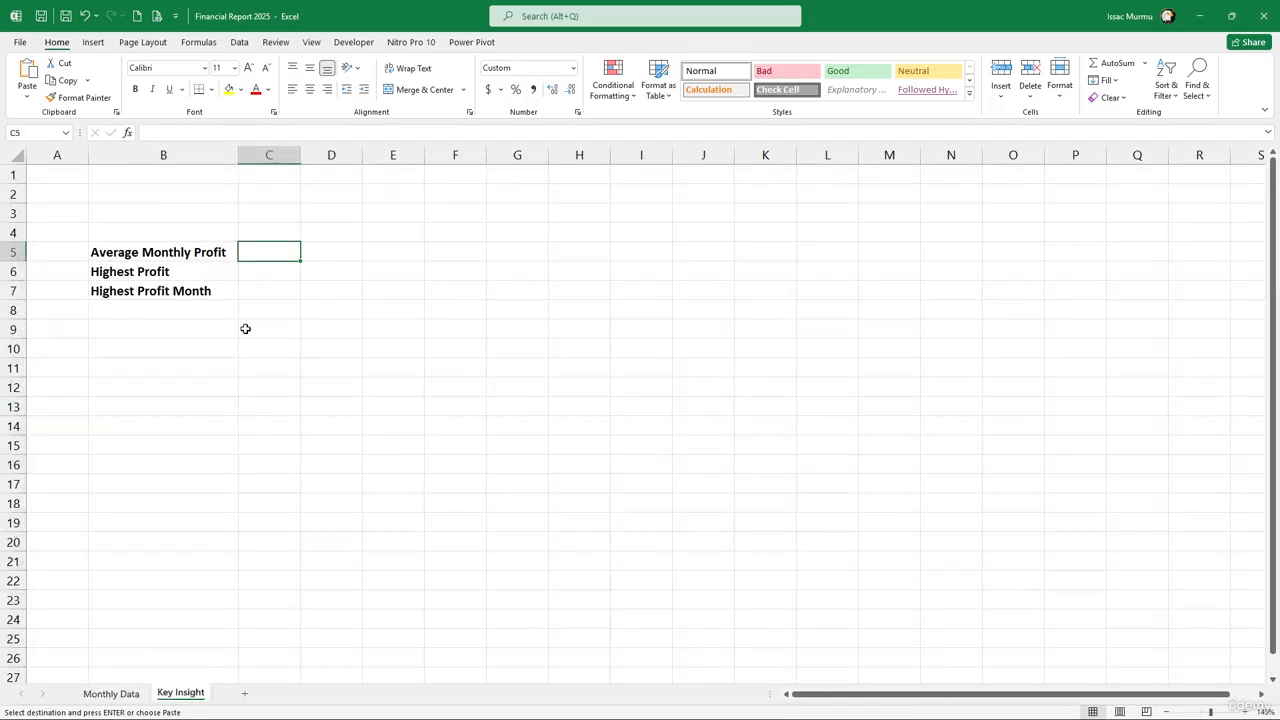
{"action": "right_click", "coordinate": [245, 250]}
{"action": "left_click", "coordinate": [300, 319]}
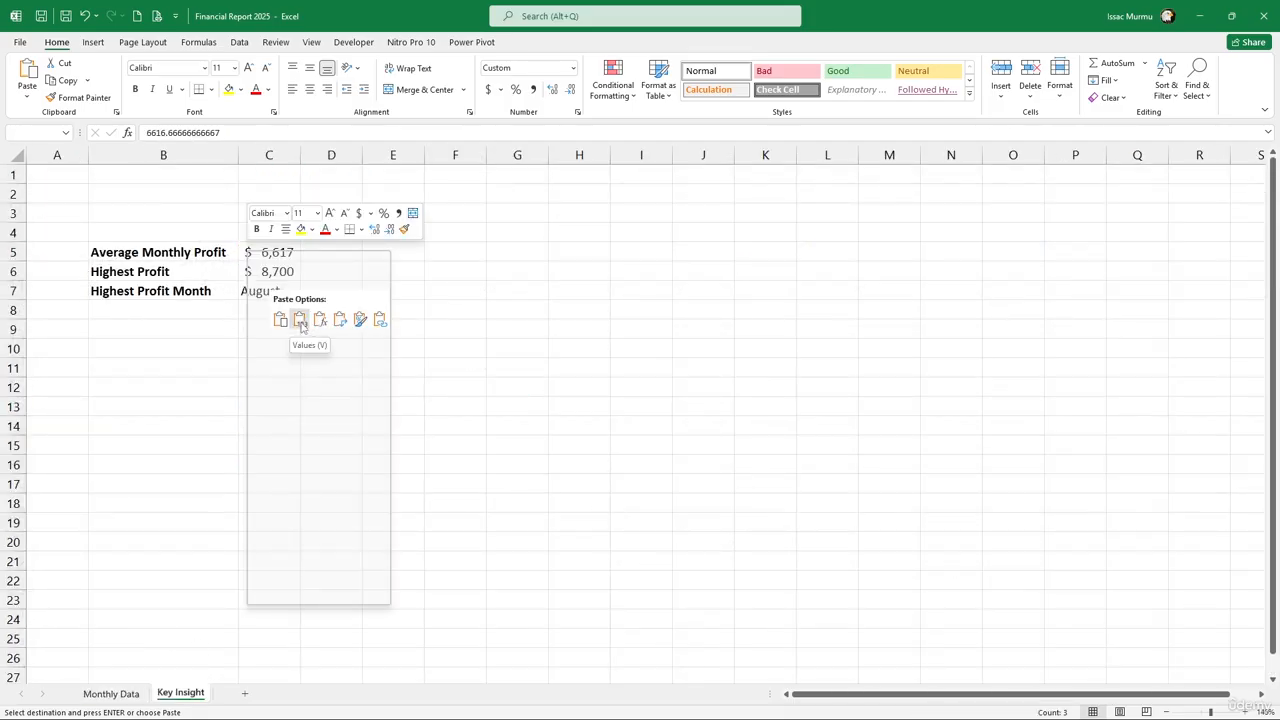
{"action": "left_click", "coordinate": [300, 319]}
{"action": "left_click", "coordinate": [274, 292]}
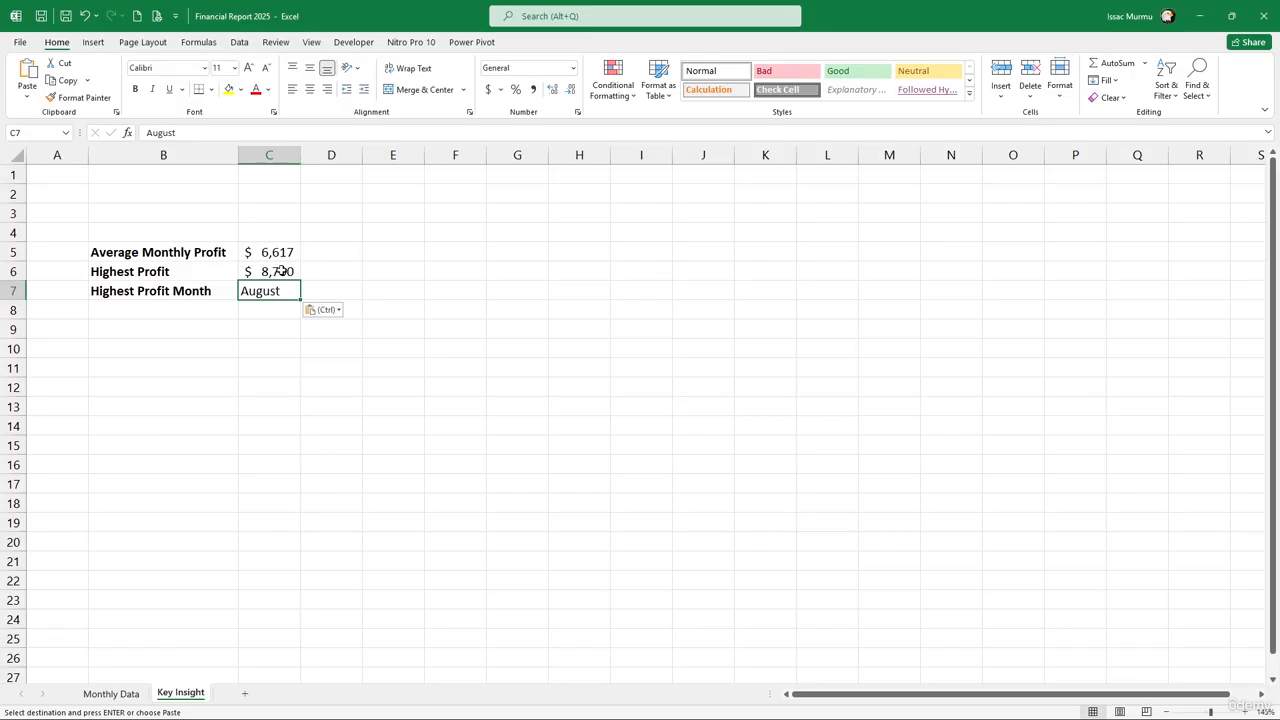
Re-paste C5:C7 as links to Monthly Data, showing $6,617, $8,700 and August
{"action": "left_click_drag", "start_coordinate": [272, 290], "coordinate": [283, 254]}
{"action": "right_click", "coordinate": [284, 253]}
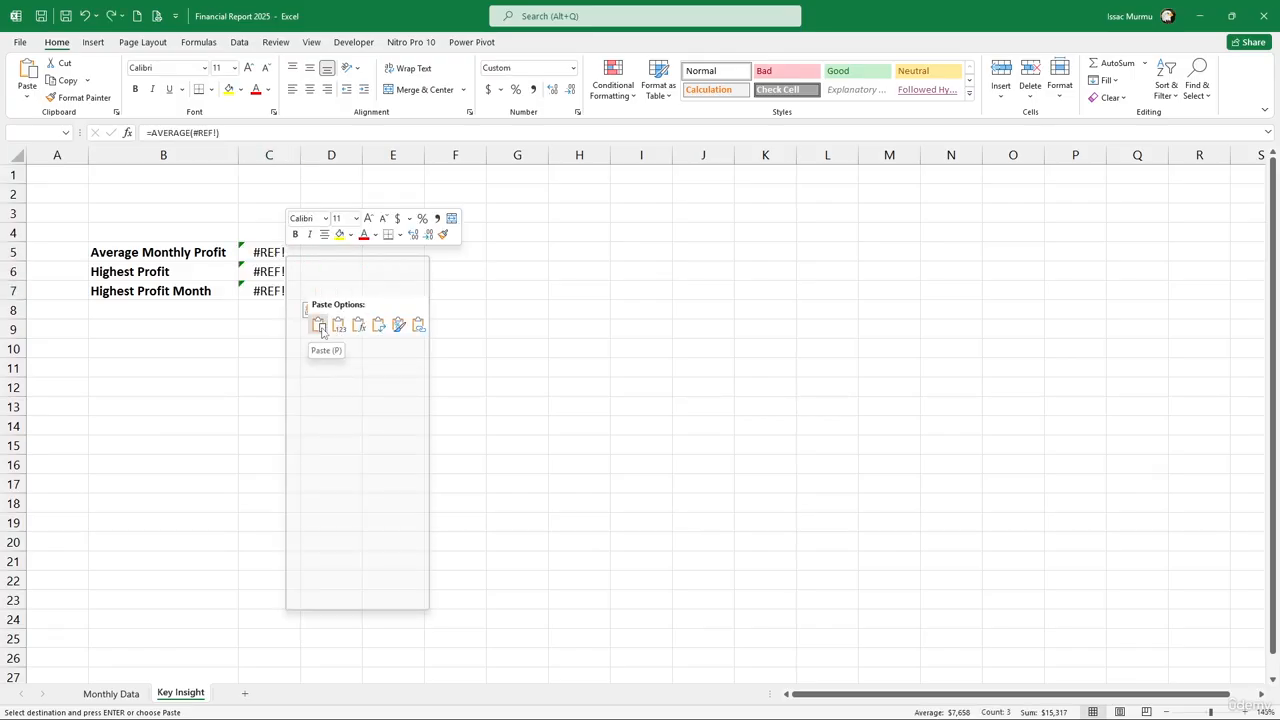
{"action": "left_click", "coordinate": [418, 325]}
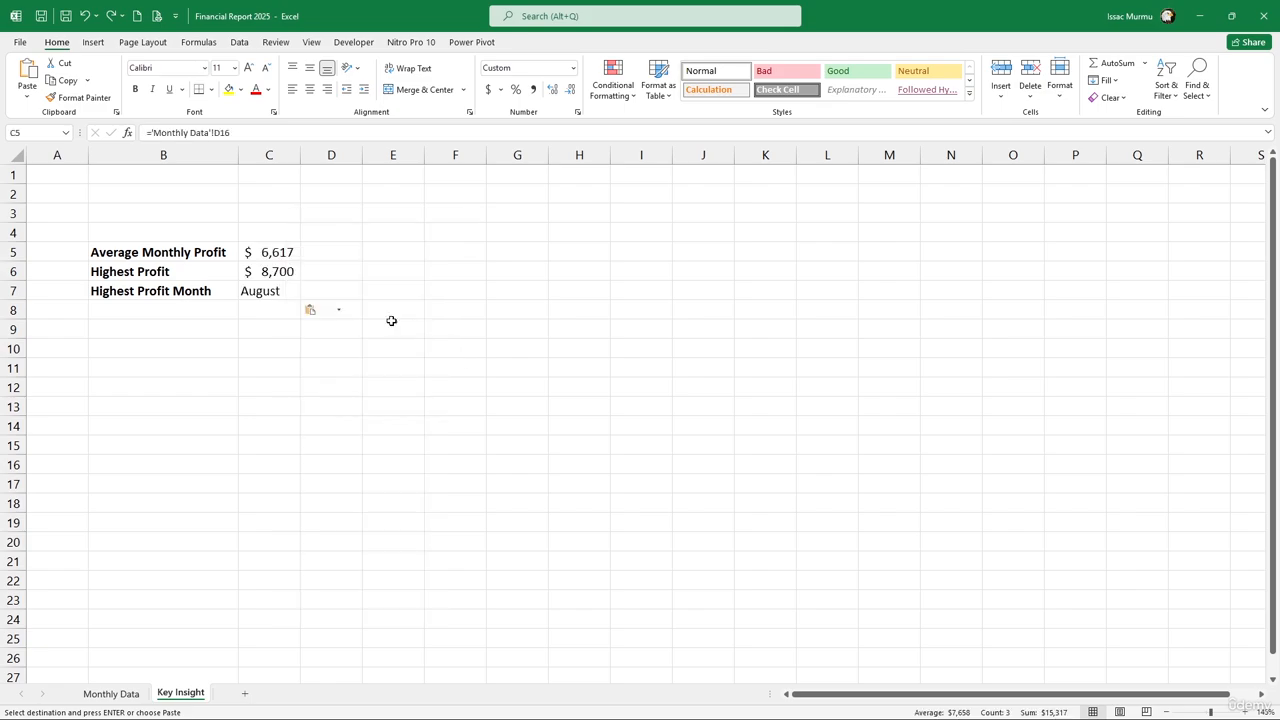
{"action": "left_click", "coordinate": [266, 368]}
{"action": "left_click", "coordinate": [258, 290]}
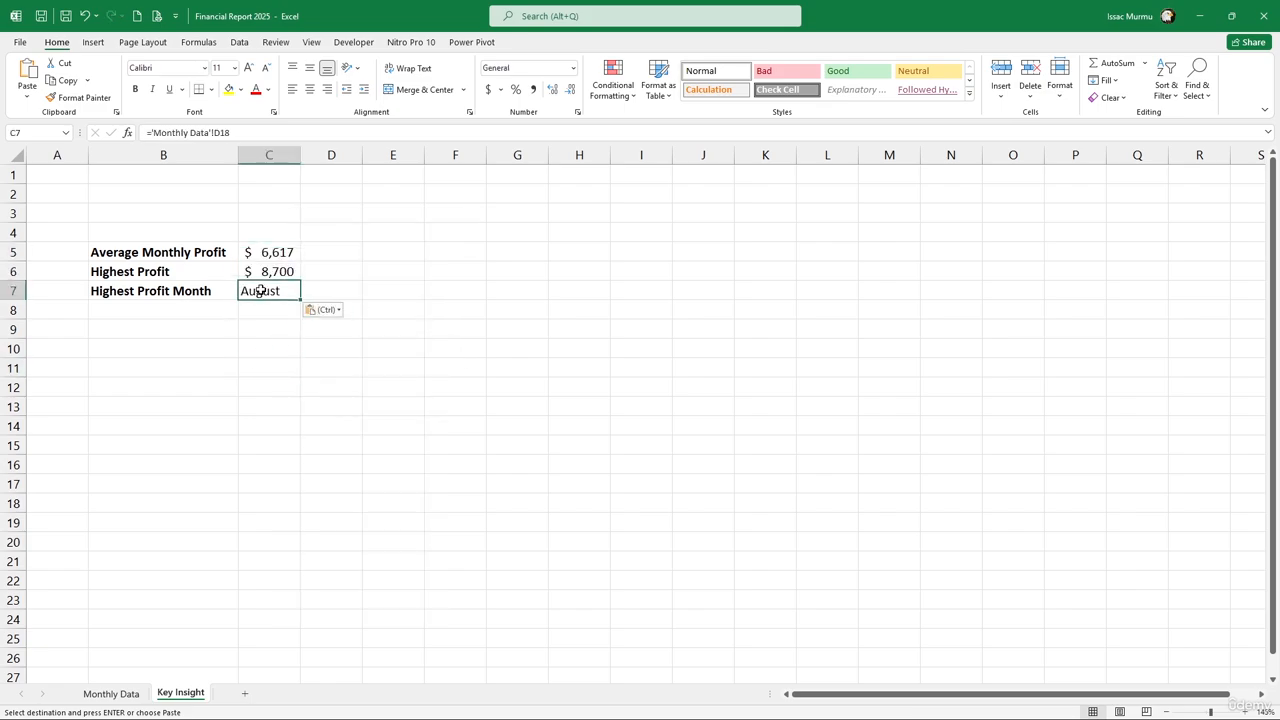
{"action": "left_click", "coordinate": [111, 693]}
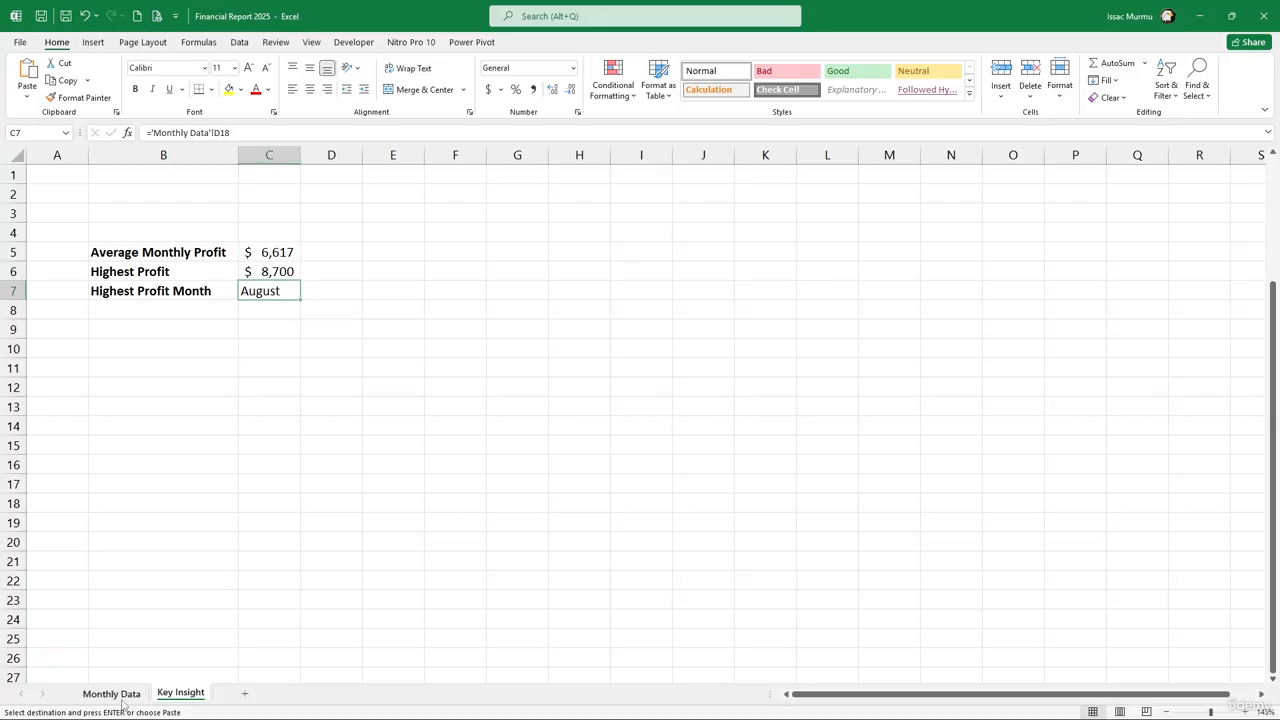
Paste-link the revenue total from Monthly Data B14 into Key Insight C2
{"action": "scroll", "coordinate": [320, 340], "scroll_direction": "up", "scroll_amount": 1}
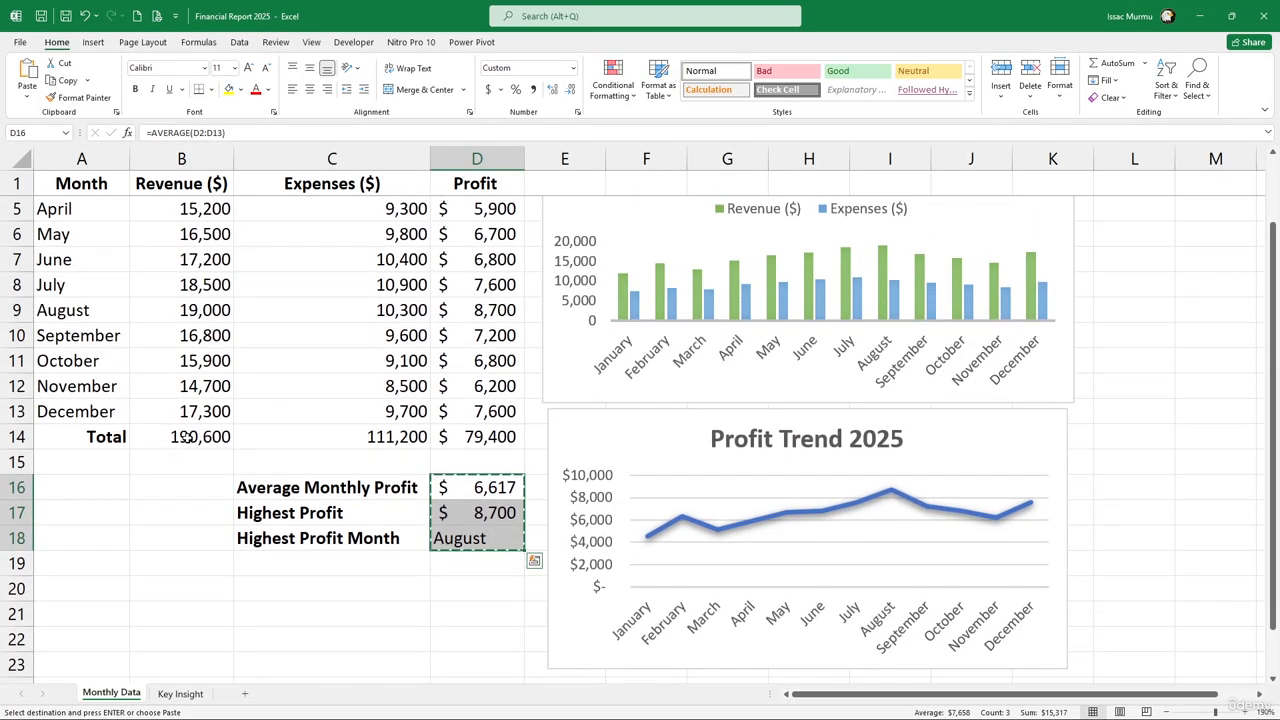
{"action": "left_click_drag", "start_coordinate": [183, 437], "coordinate": [455, 437]}
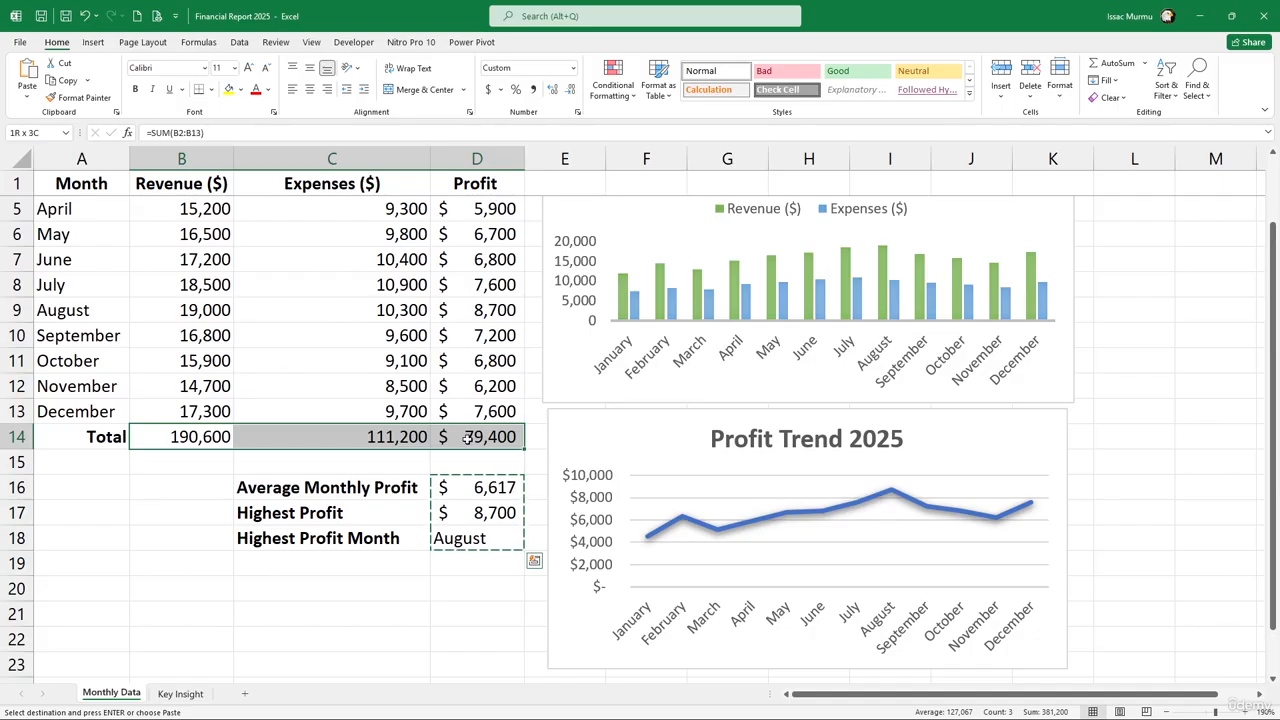
{"action": "left_click", "coordinate": [218, 437]}
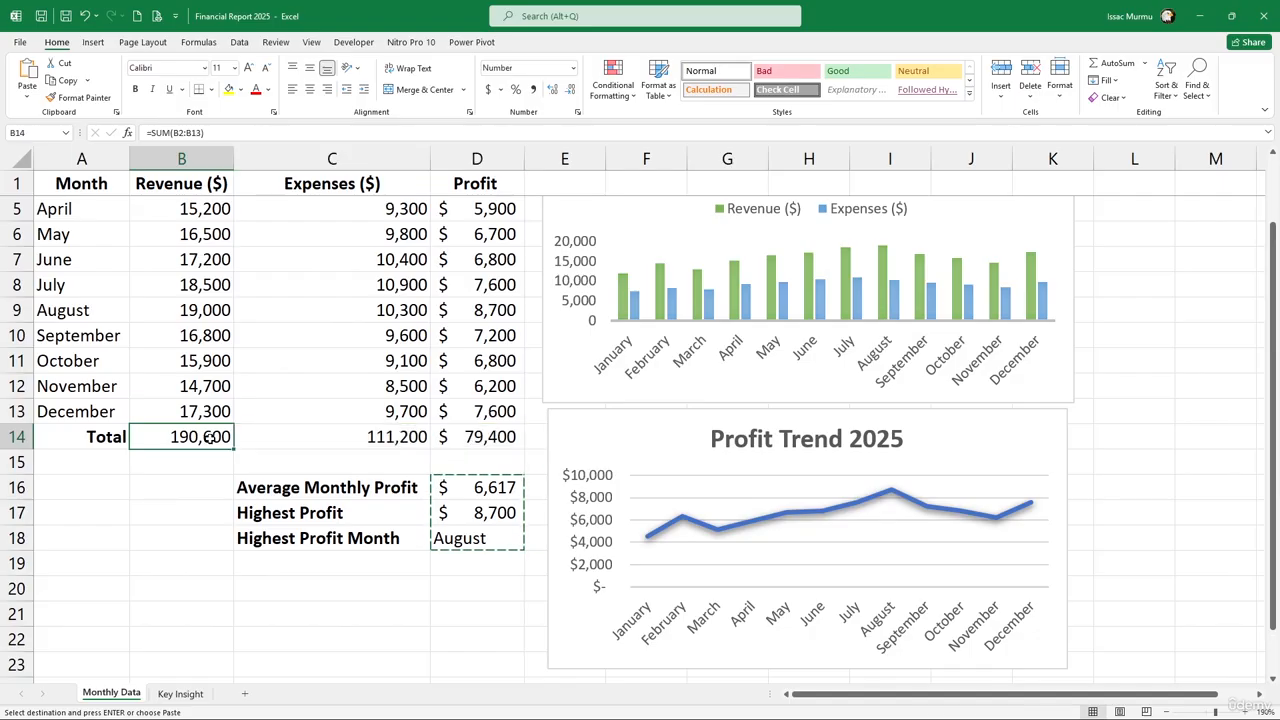
{"action": "key", "text": "ctrl+c"}
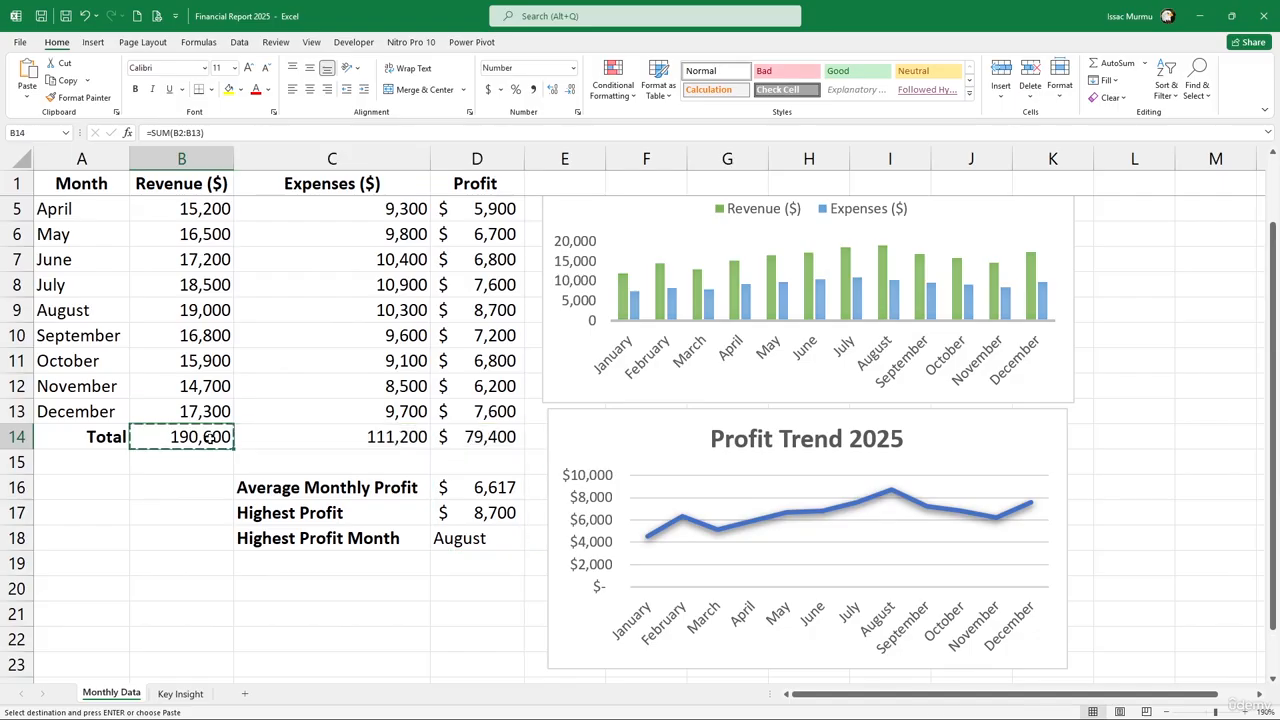
{"action": "left_click", "coordinate": [196, 692]}
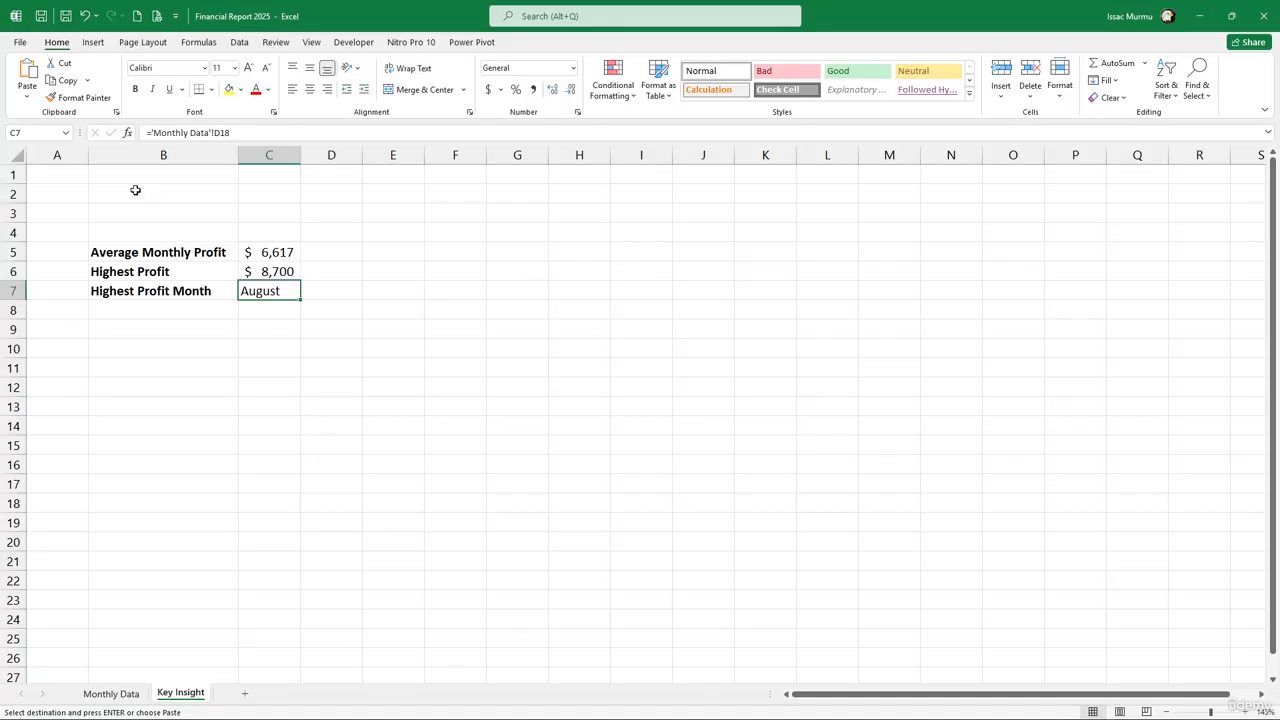
{"action": "left_click", "coordinate": [251, 194]}
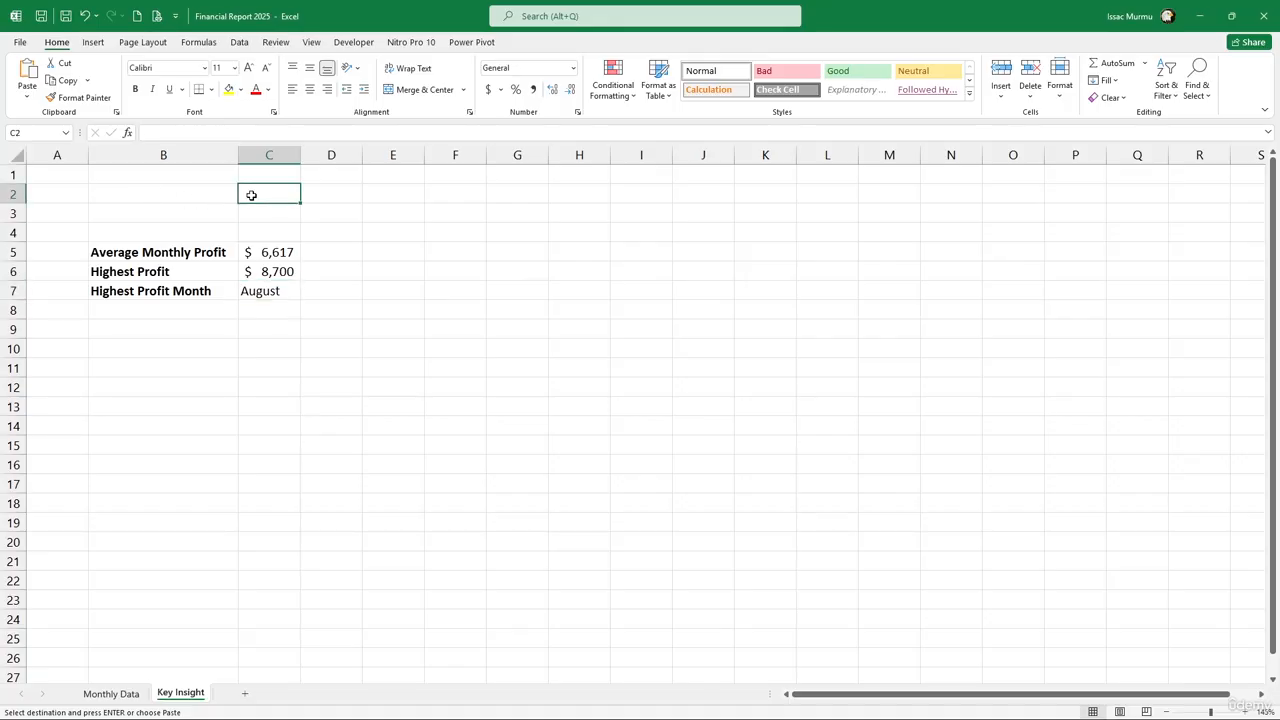
{"action": "right_click", "coordinate": [251, 195]}
{"action": "left_click", "coordinate": [385, 264]}
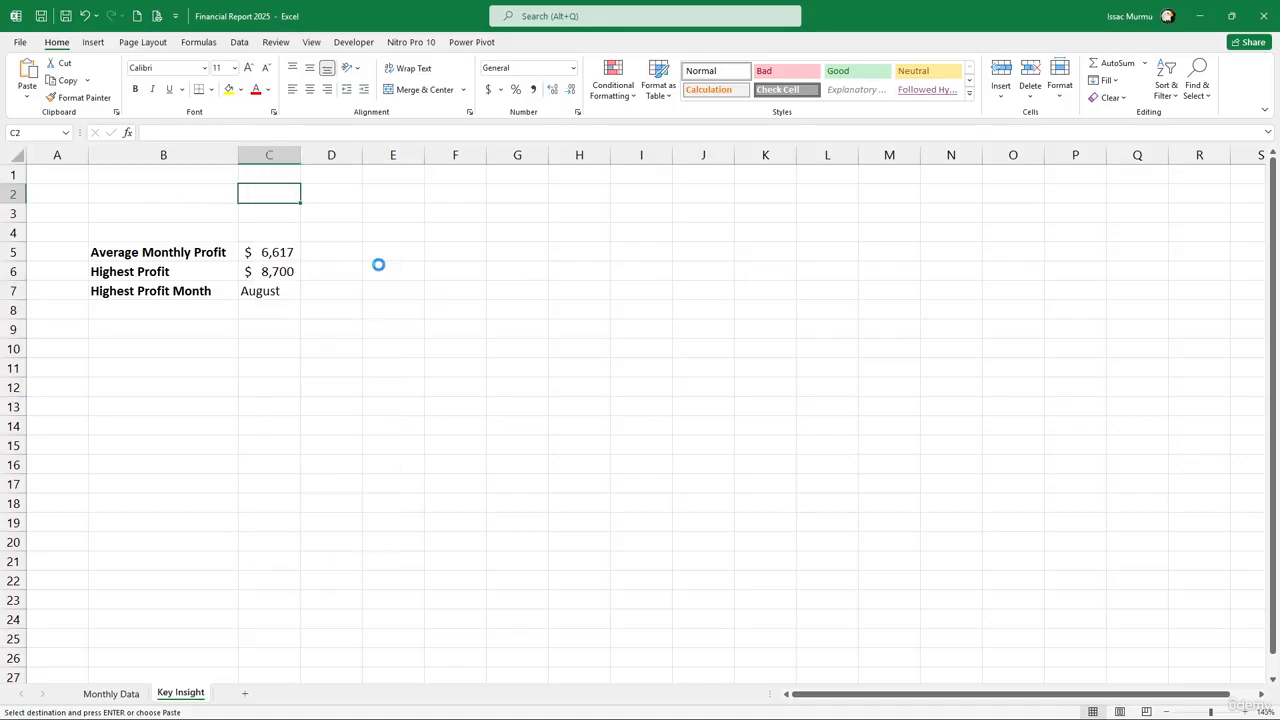
Link C3 and C4 to the expenses and profit totals in Monthly Data C14 and D14
{"action": "left_click", "coordinate": [272, 216]}
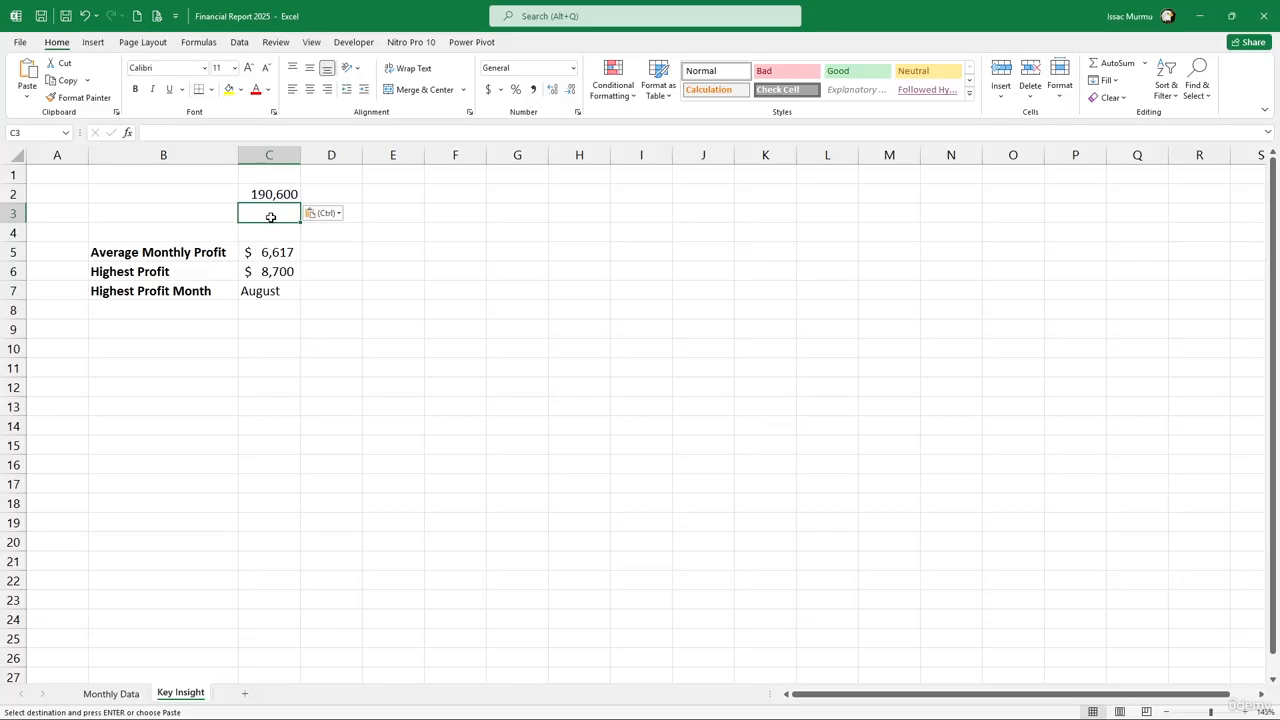
{"action": "type", "text": "="}
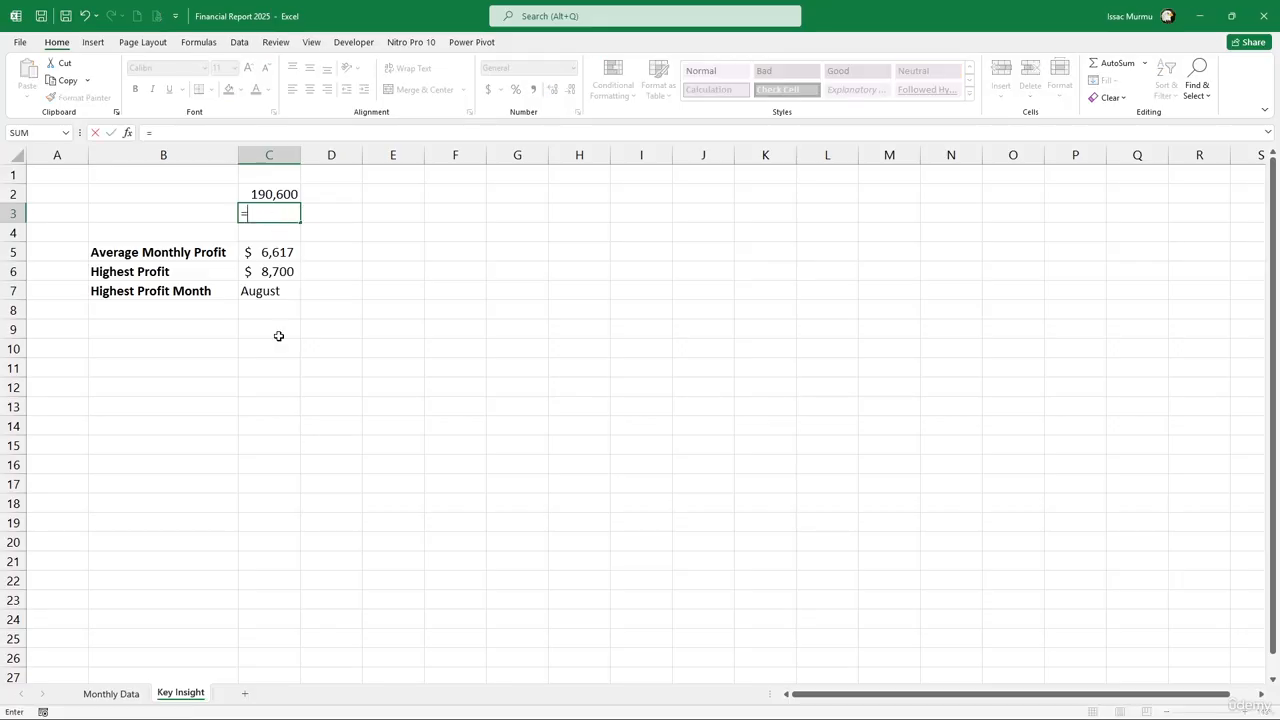
{"action": "left_click", "coordinate": [137, 697]}
{"action": "left_click", "coordinate": [380, 443]}
{"action": "key", "text": "Return"}
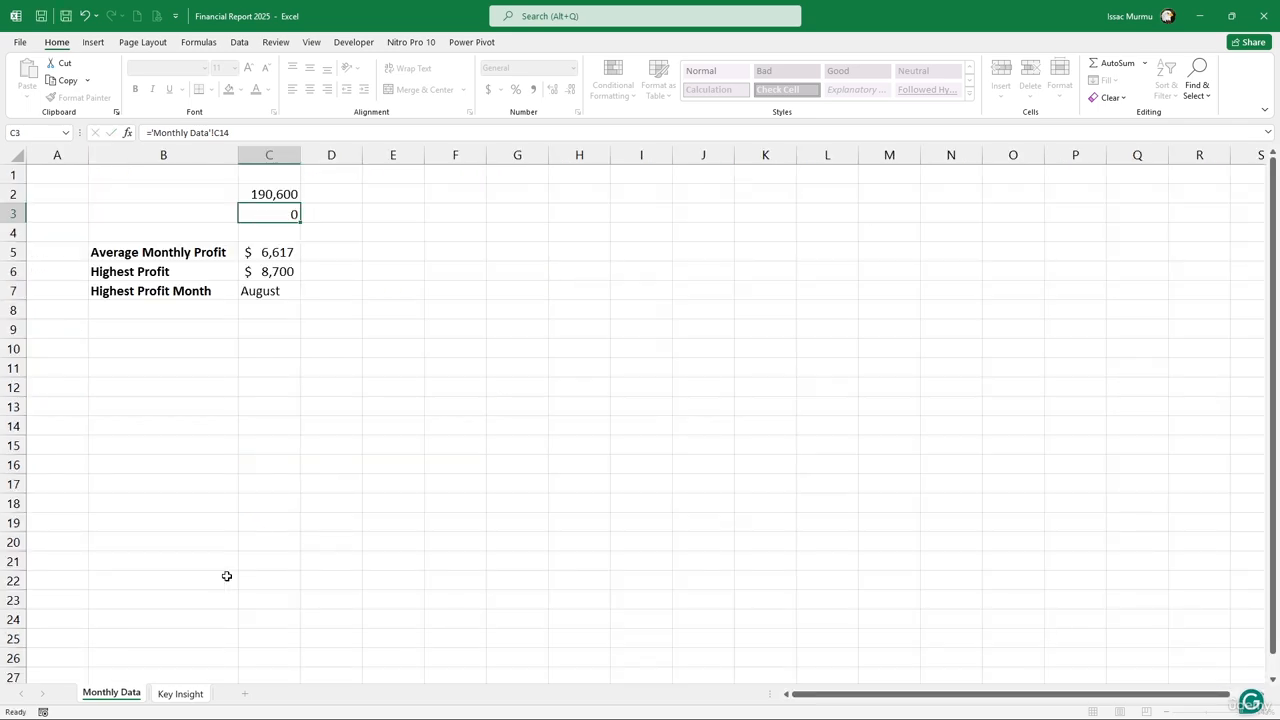
{"action": "type", "text": "="}
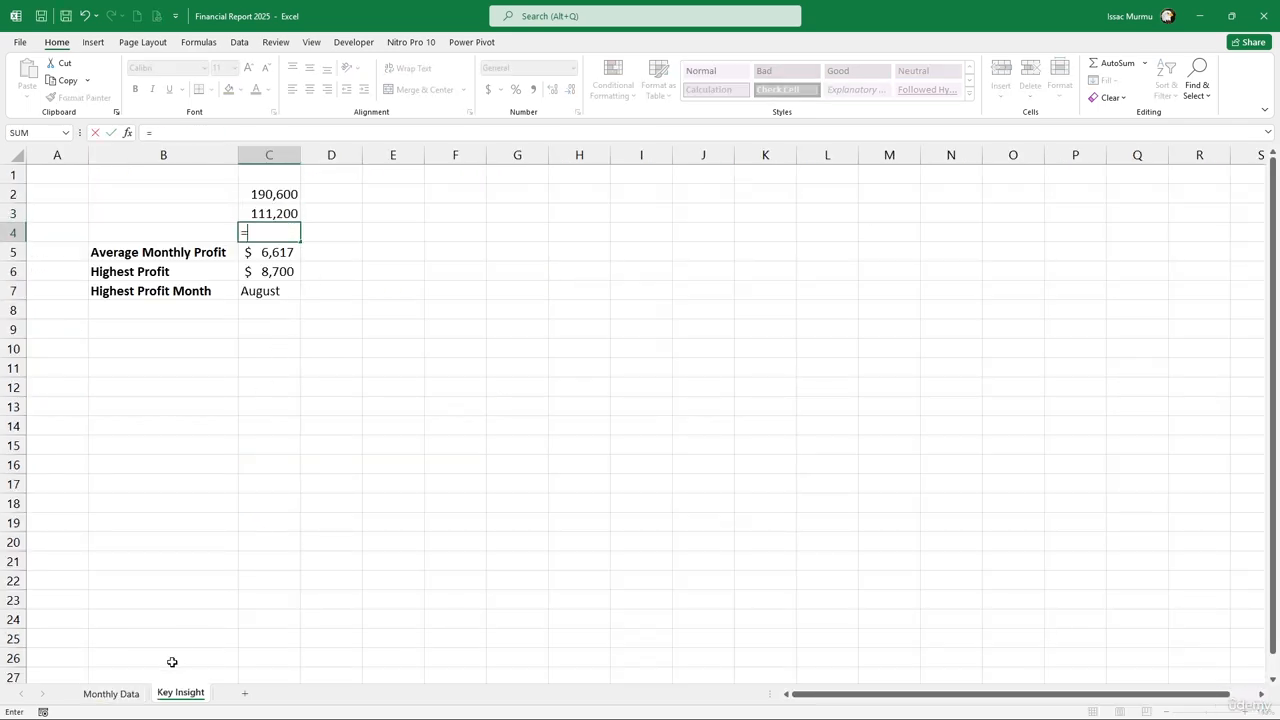
{"action": "left_click", "coordinate": [111, 693]}
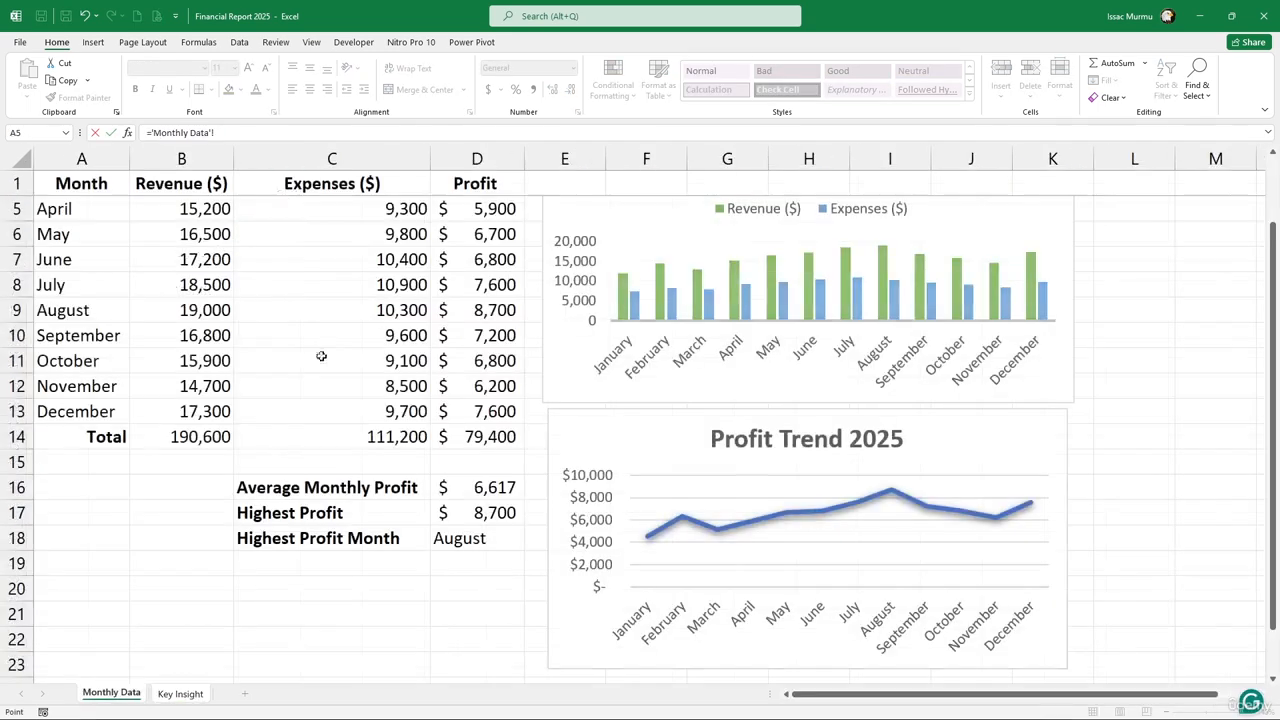
{"action": "left_click", "coordinate": [458, 436]}
{"action": "key", "text": "Return"}
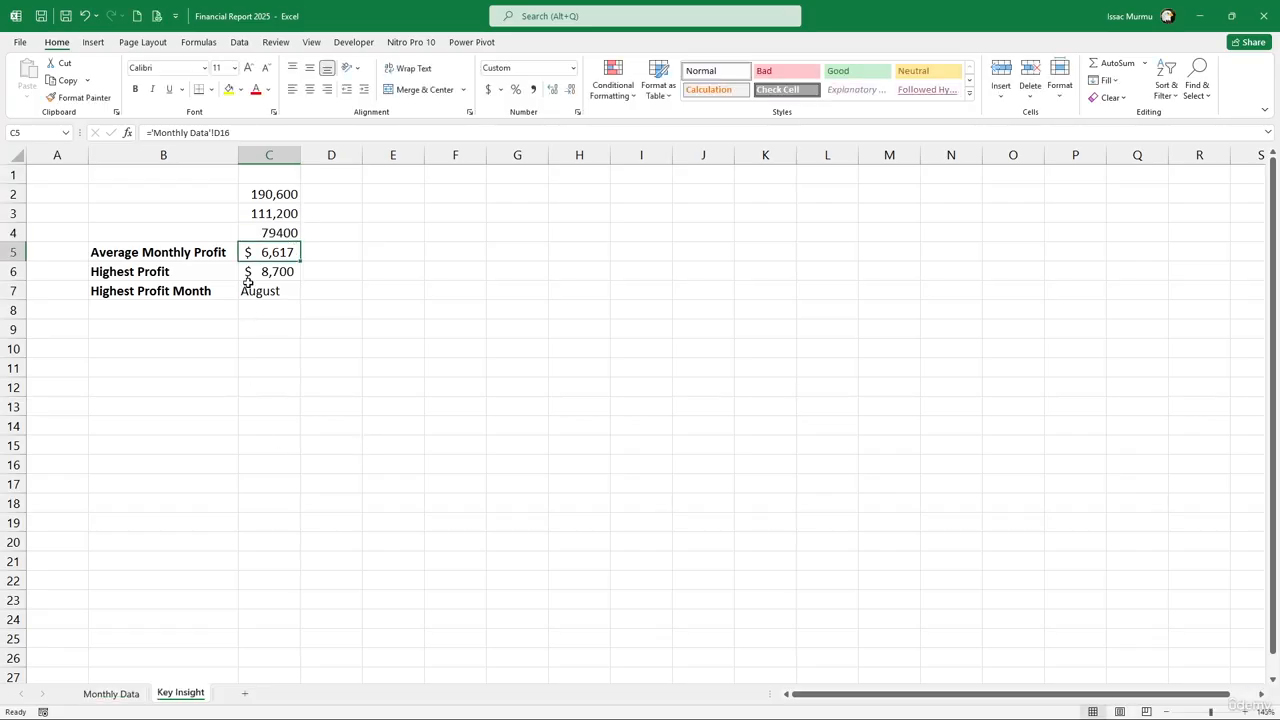
Check the Revenue ($) header name on Monthly Data before labelling cell B2
{"action": "left_click", "coordinate": [202, 196]}
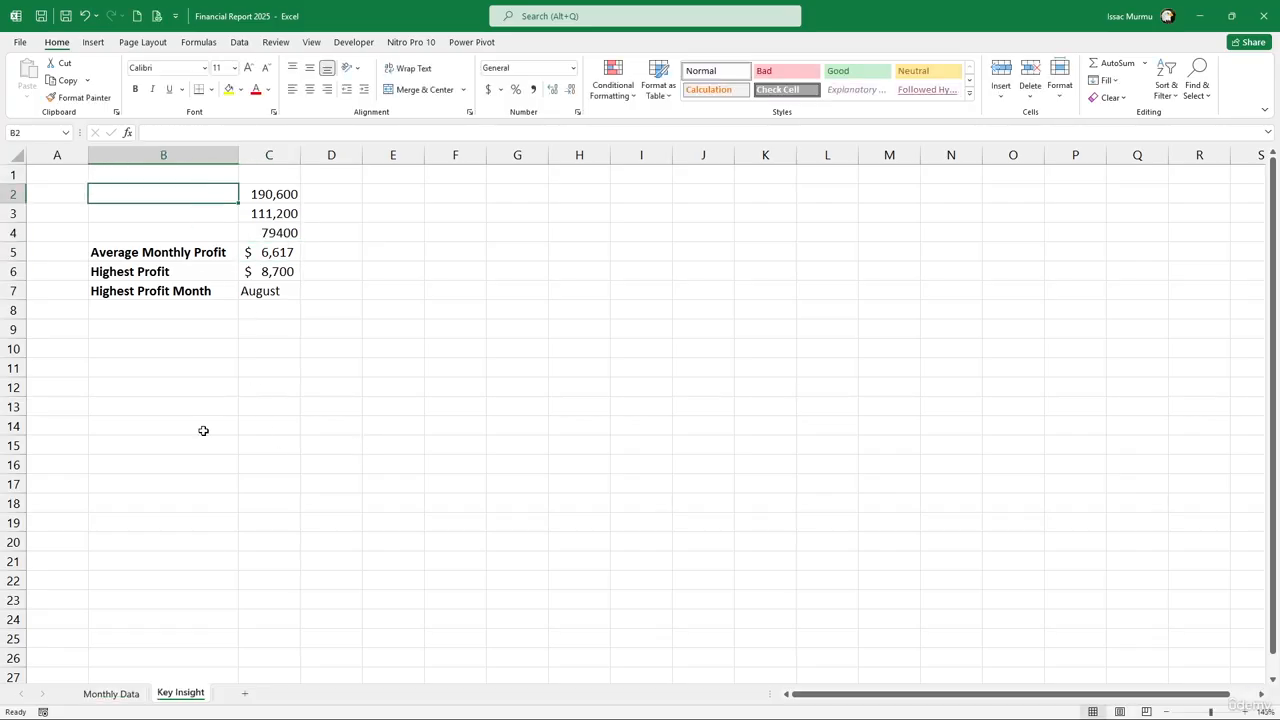
{"action": "left_click", "coordinate": [111, 693]}
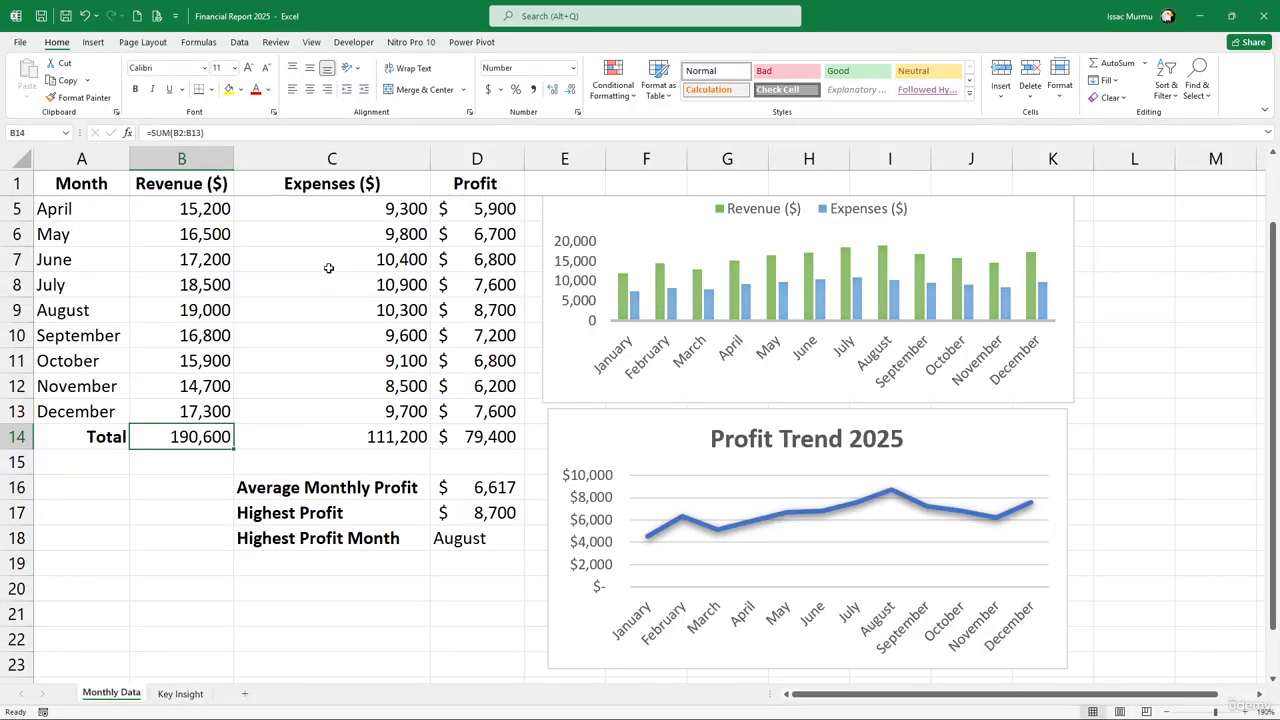
{"action": "left_click", "coordinate": [195, 184]}
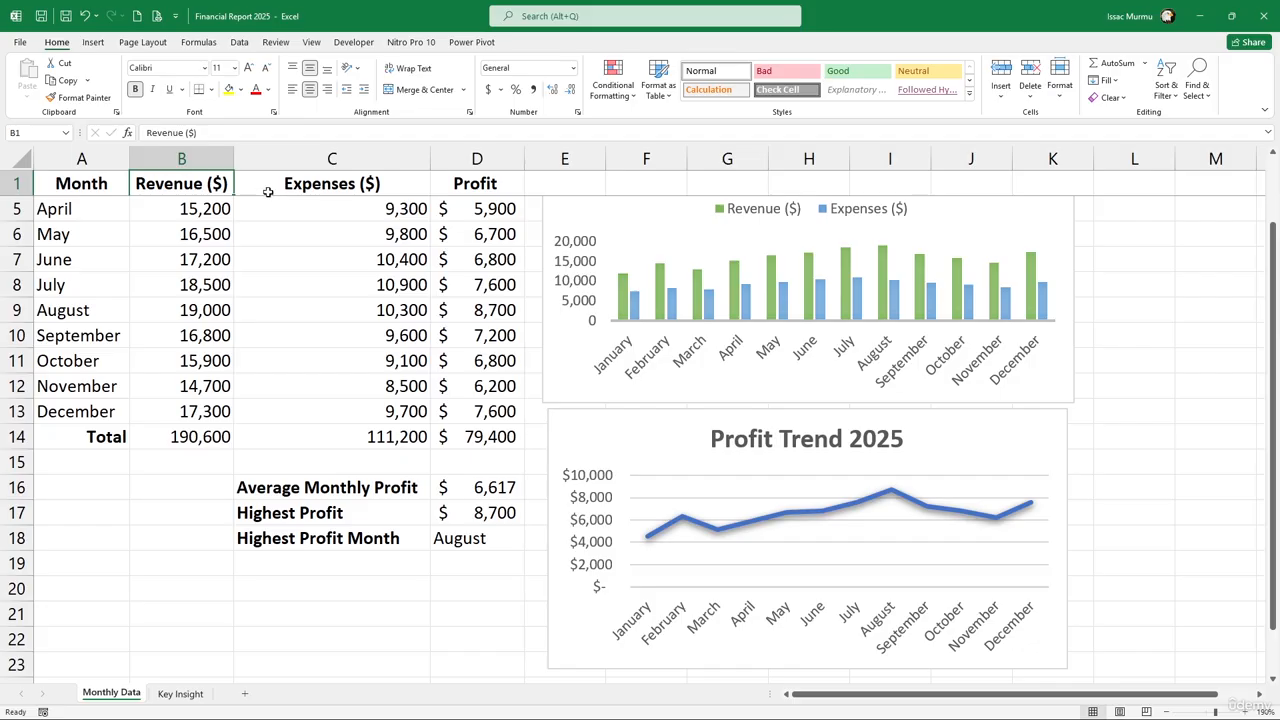
{"action": "left_click", "coordinate": [181, 693]}
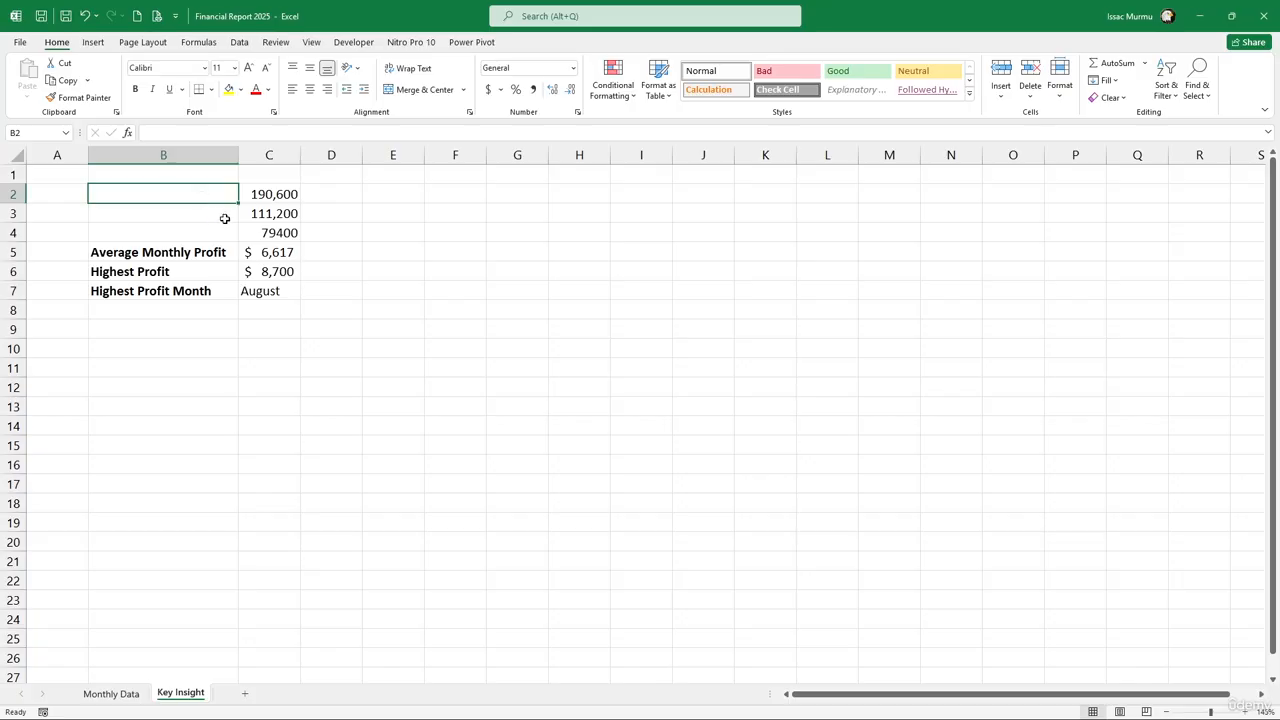
Enter bold Revenue, Expenses and Profit labels in B2:B4
{"action": "type", "text": "Re"}
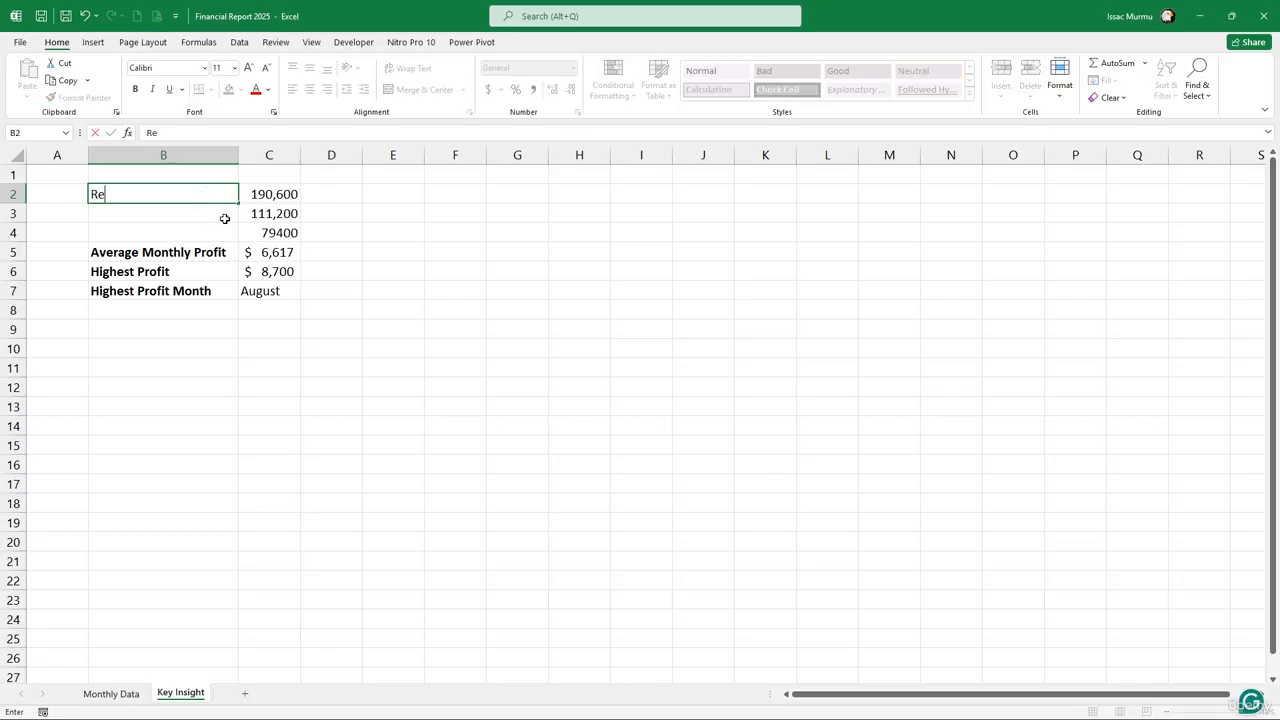
{"action": "type", "text": "venue"}
{"action": "key", "text": "Return"}
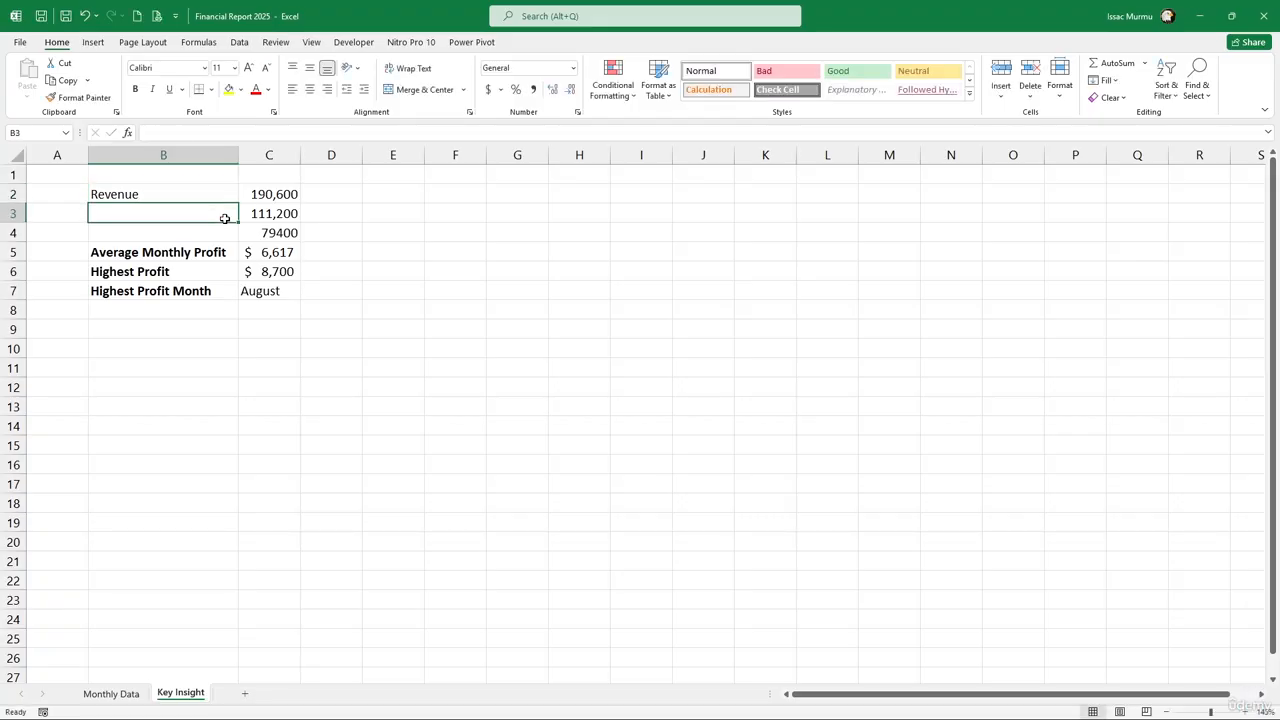
{"action": "type", "text": "Exp"}
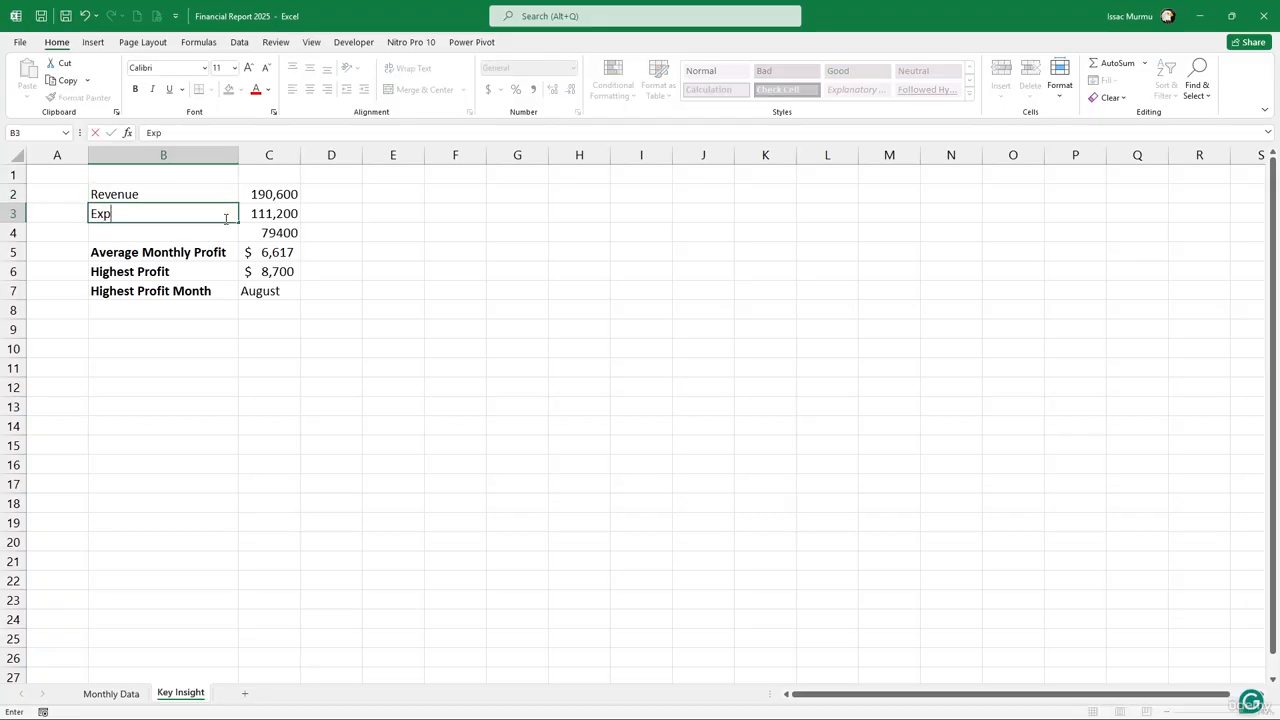
{"action": "type", "text": "enses"}
{"action": "key", "text": "Return"}
{"action": "type", "text": "Pr"}
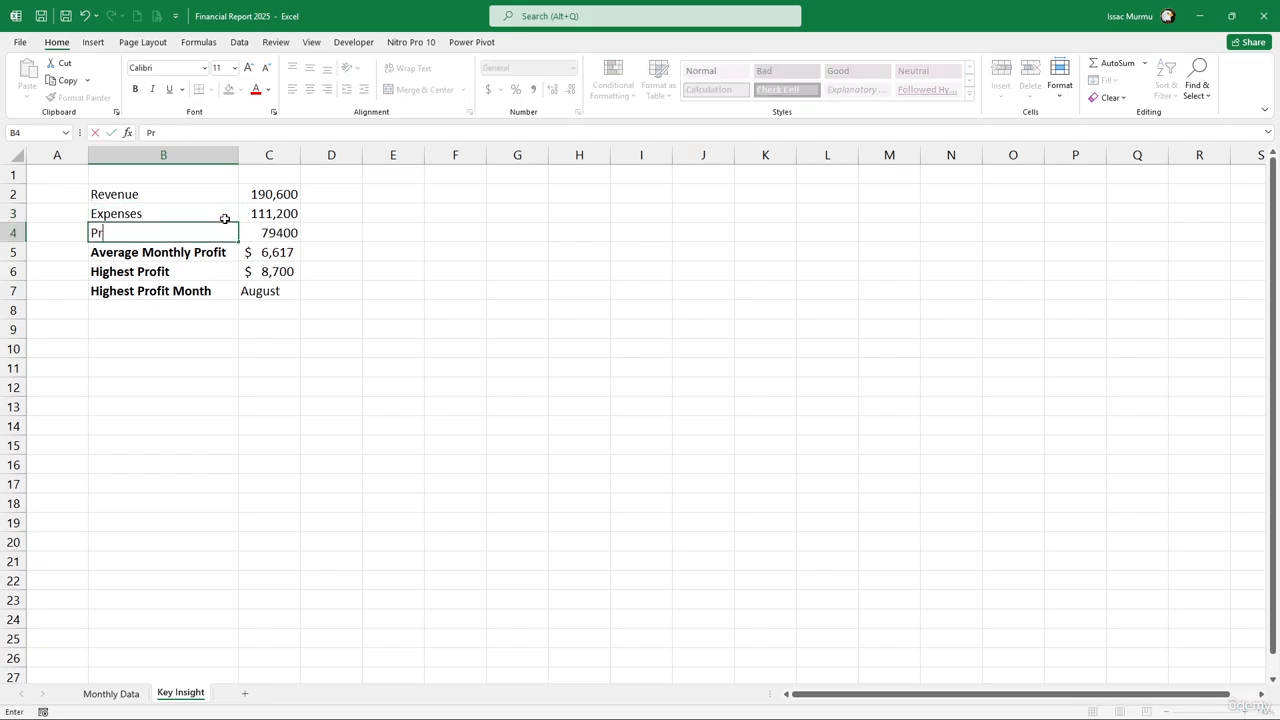
{"action": "type", "text": "ofit"}
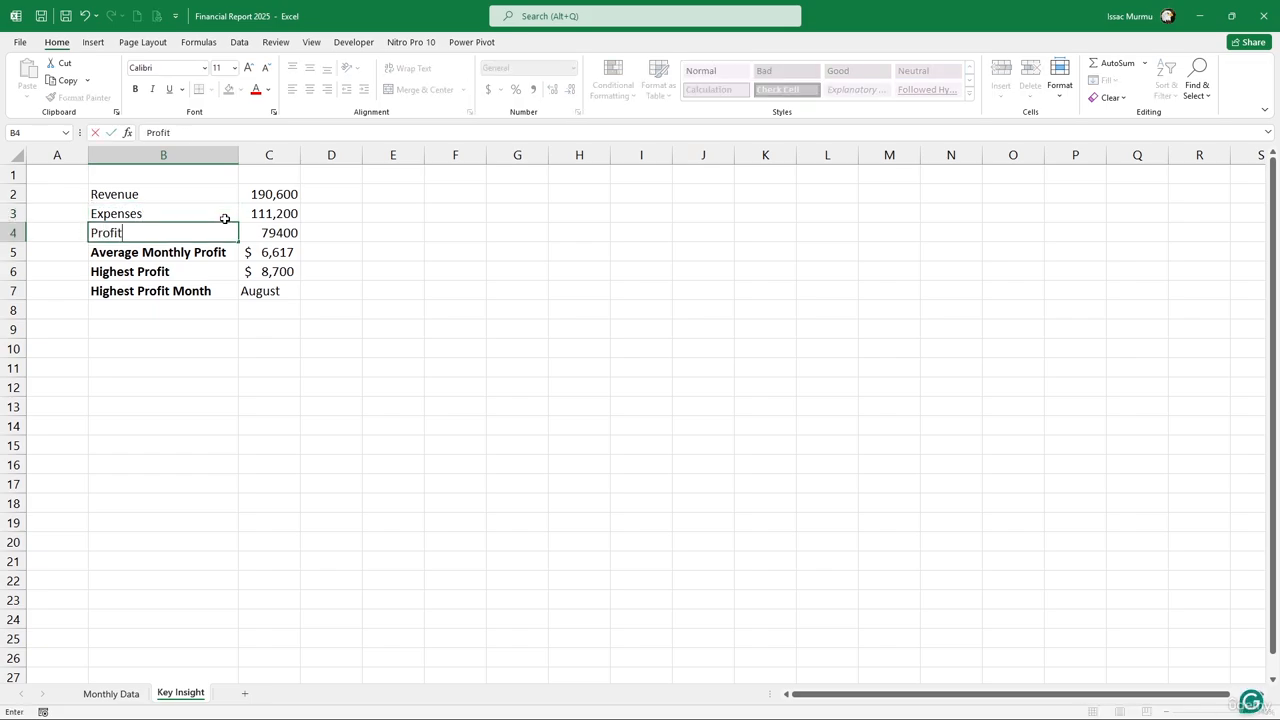
{"action": "left_click", "coordinate": [172, 290]}
{"action": "left_click_drag", "start_coordinate": [144, 196], "coordinate": [140, 233]}
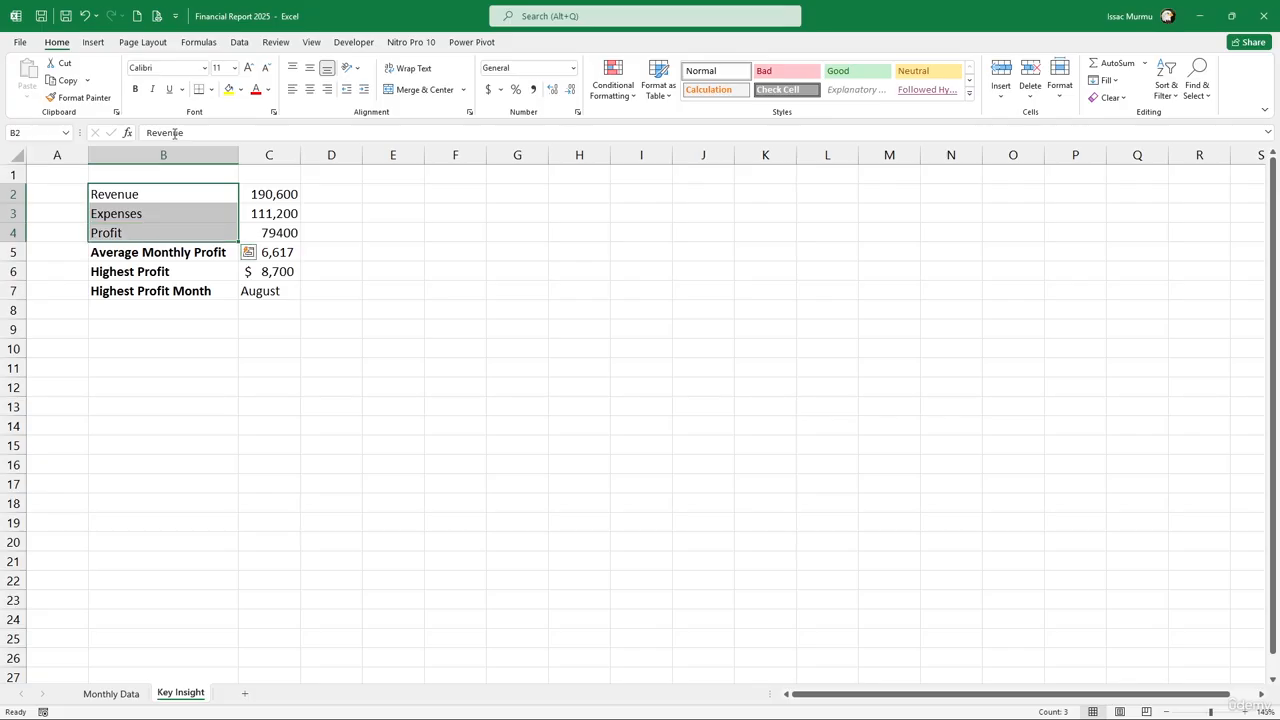
{"action": "left_click", "coordinate": [135, 89]}
Review the linked summary values and narrow column A
{"action": "scroll", "coordinate": [334, 282], "scroll_direction": "up", "scroll_amount": 2}
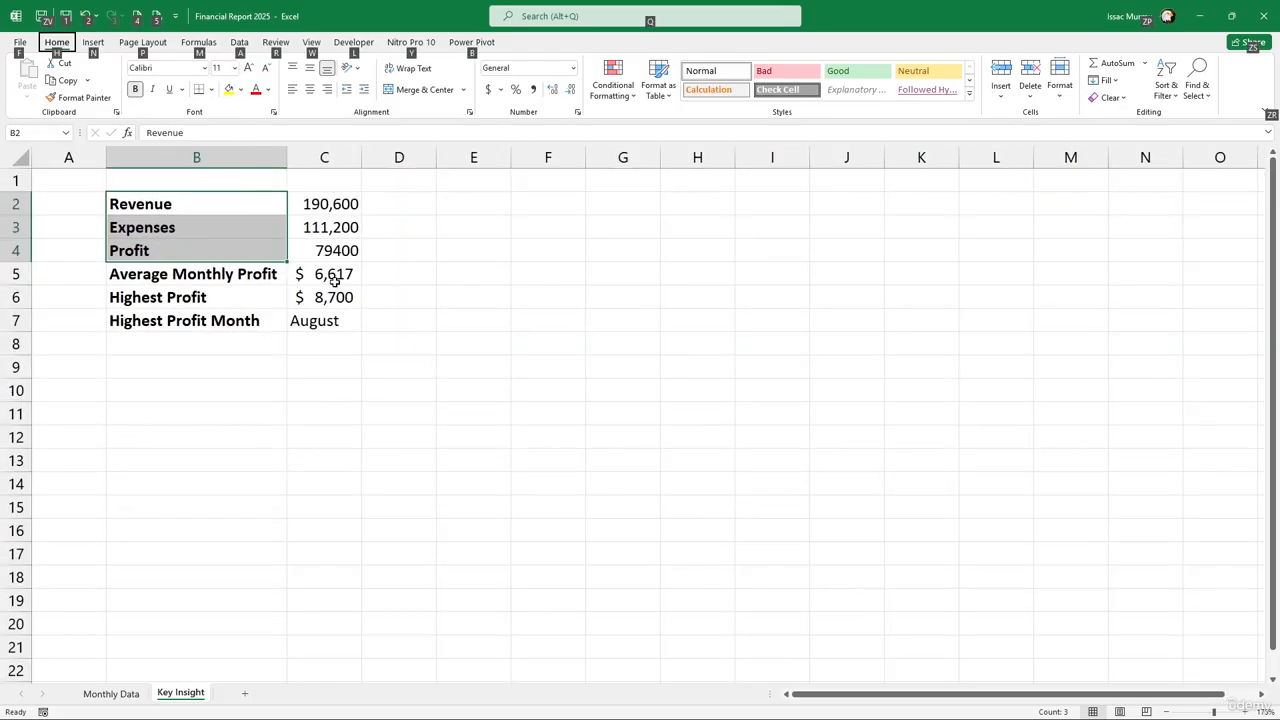
{"action": "left_click", "coordinate": [345, 316]}
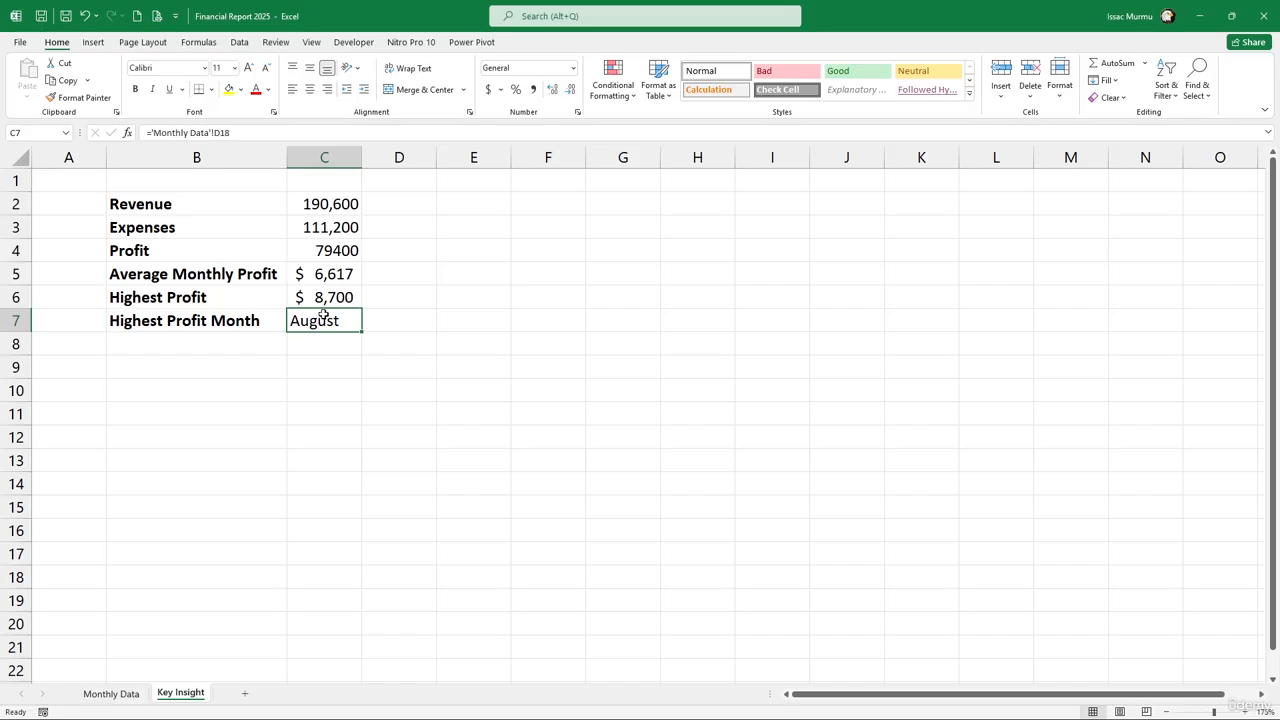
{"action": "left_click", "coordinate": [345, 381]}
{"action": "left_click", "coordinate": [343, 345]}
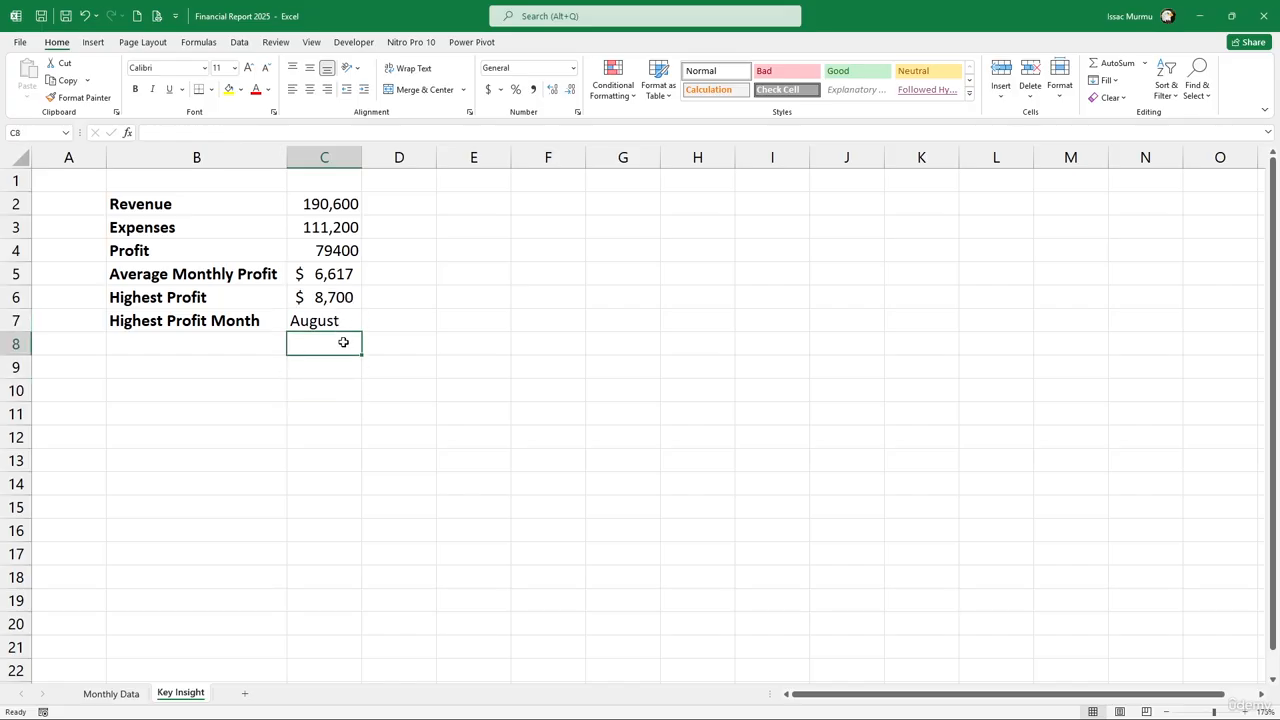
{"action": "left_click", "coordinate": [335, 207]}
{"action": "left_click", "coordinate": [325, 226]}
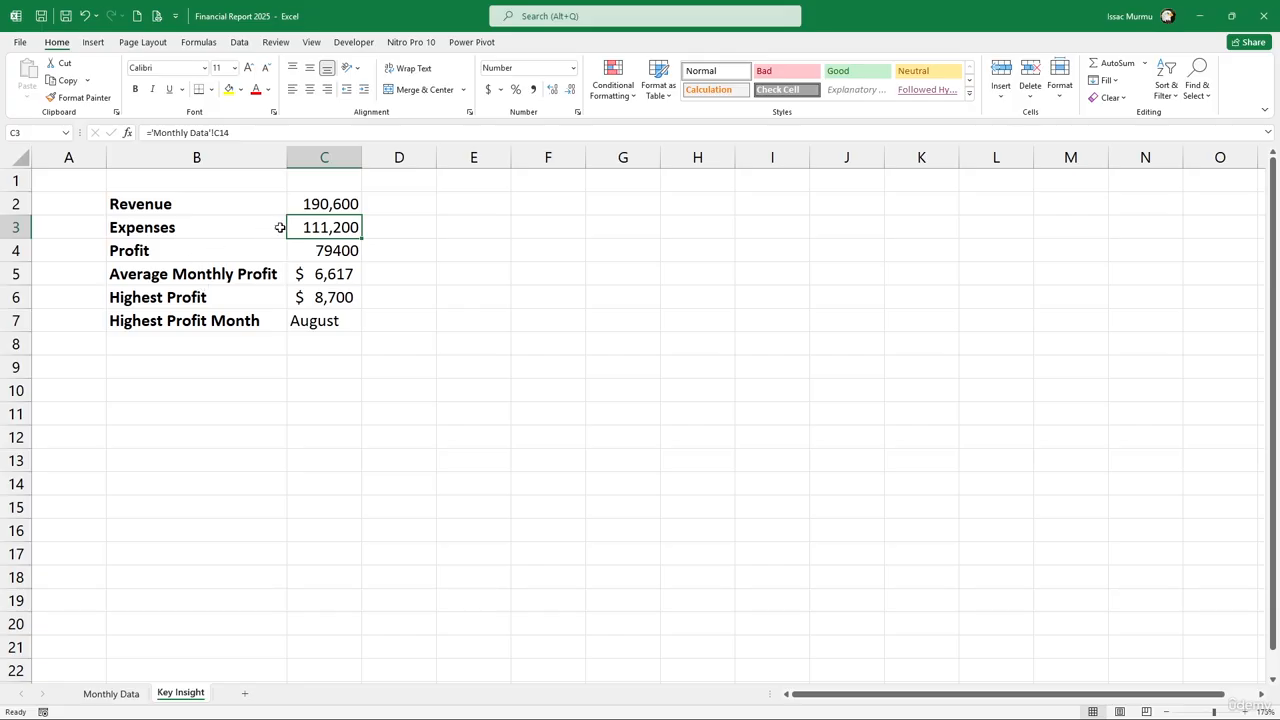
{"action": "left_click_drag", "start_coordinate": [102, 157], "coordinate": [84, 157]}
{"action": "left_click", "coordinate": [167, 181]}
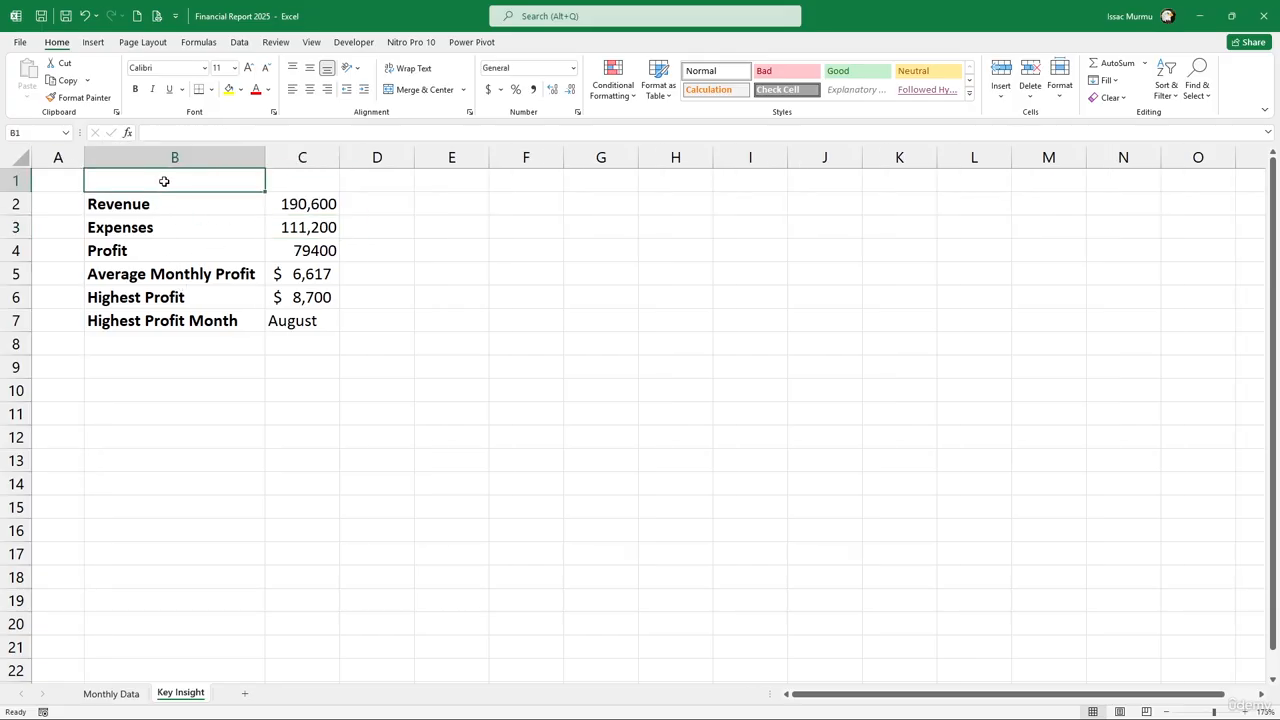
Add a bold 'Summary Table' heading merged across B1:C1 with a light orange fill
{"action": "type", "text": "Summ"}
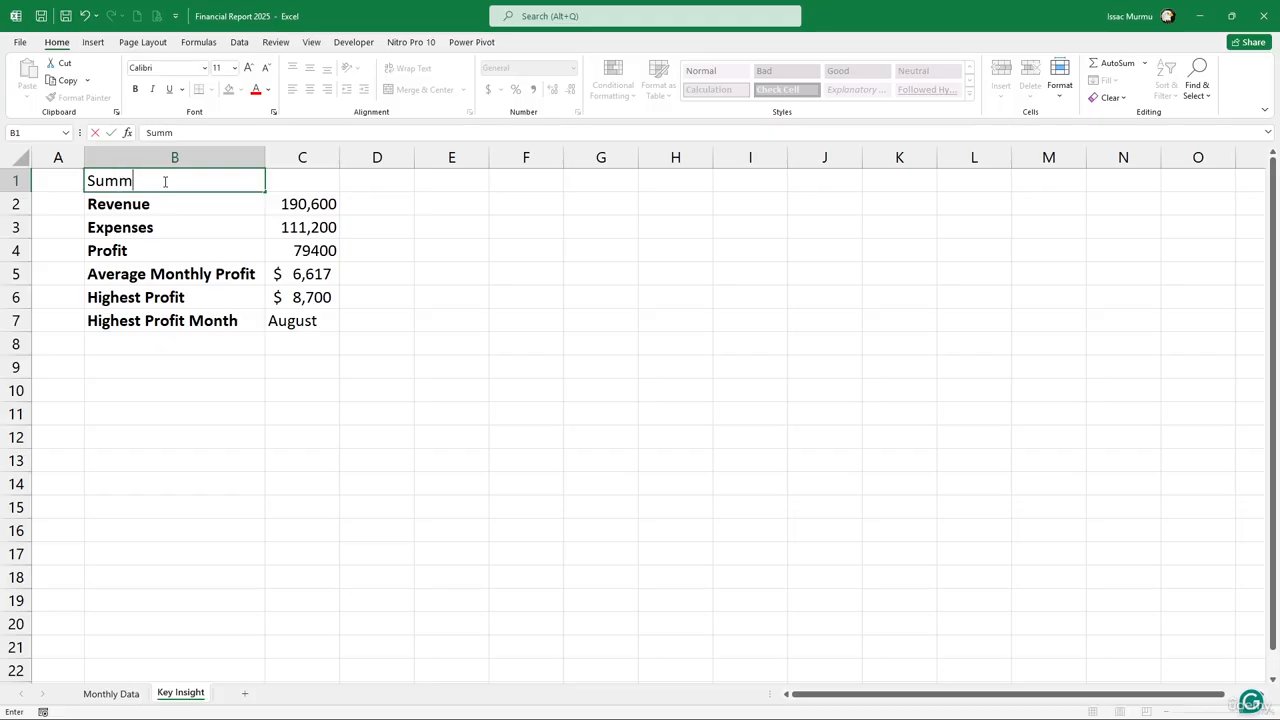
{"action": "type", "text": "ary Table"}
{"action": "left_click", "coordinate": [306, 255]}
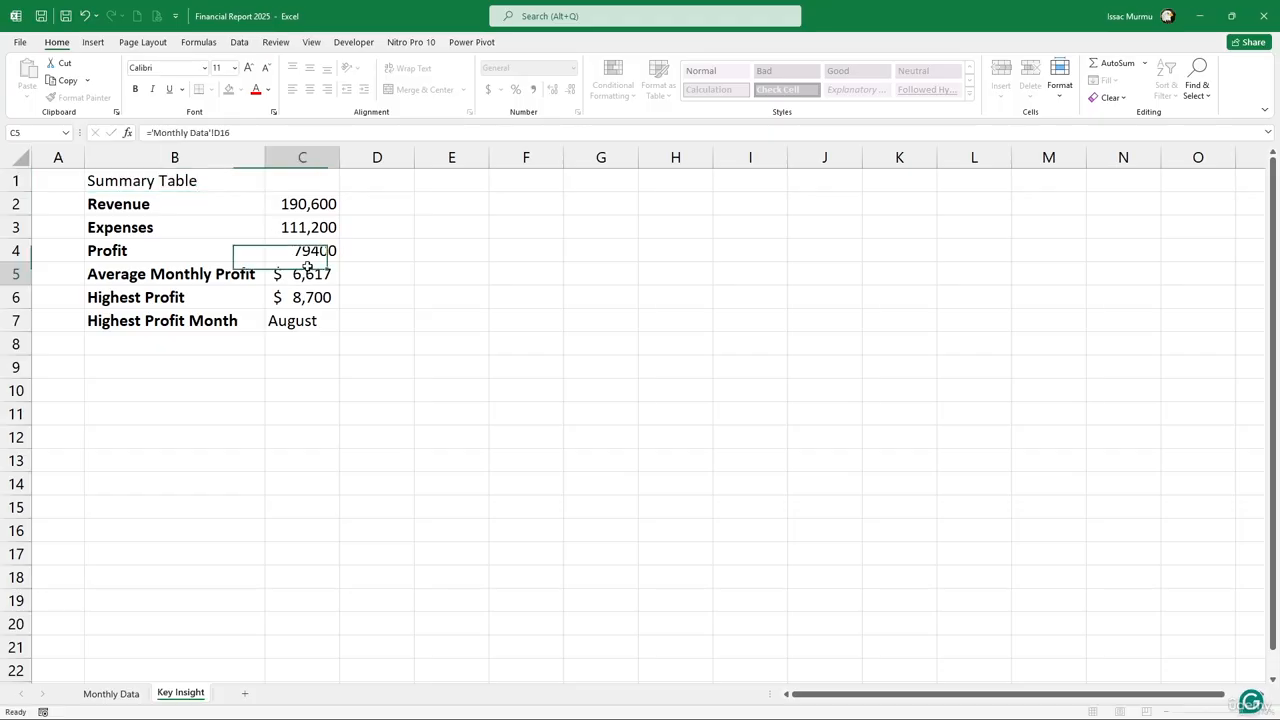
{"action": "left_click", "coordinate": [178, 180]}
{"action": "left_click_drag", "start_coordinate": [178, 180], "coordinate": [305, 165]}
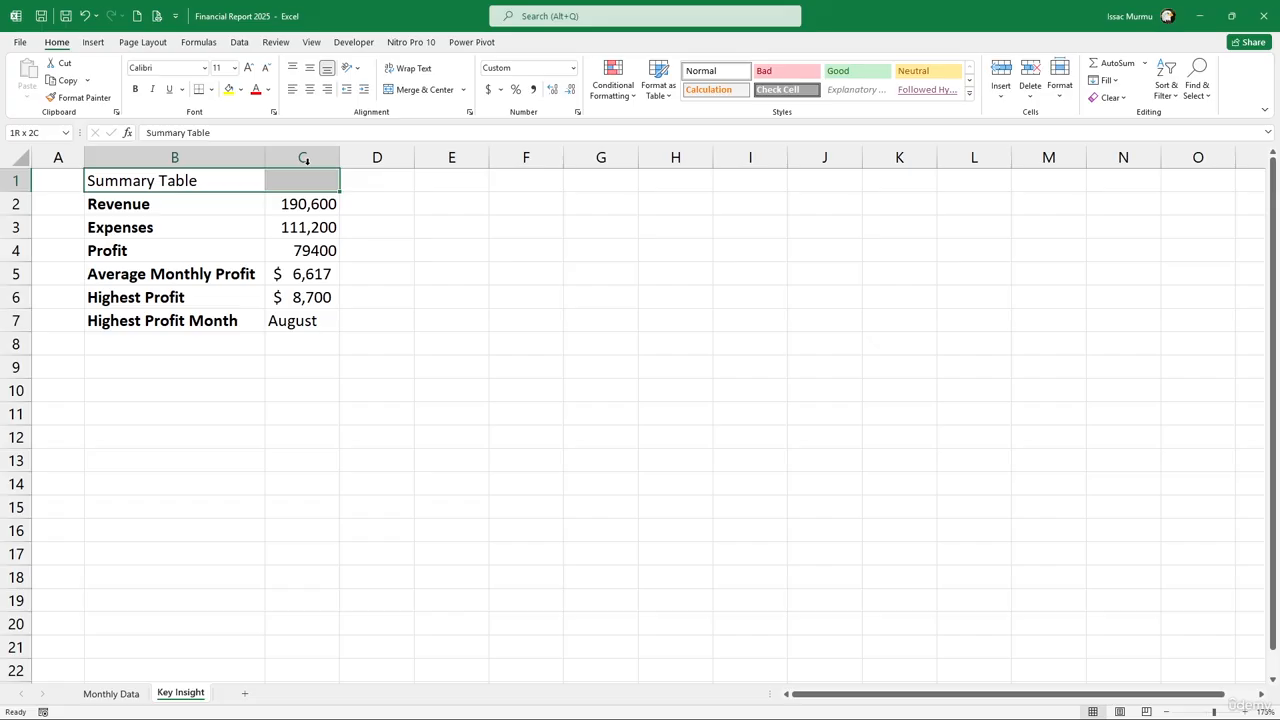
{"action": "left_click", "coordinate": [420, 89]}
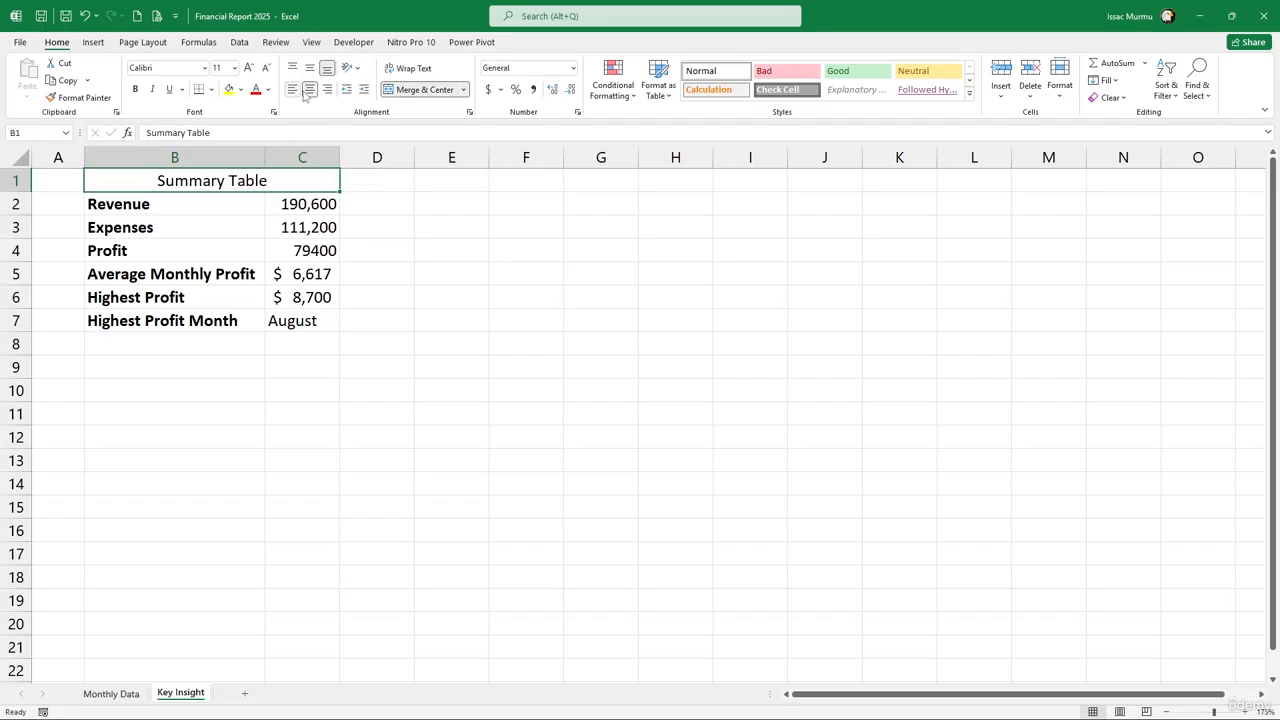
{"action": "left_click", "coordinate": [240, 89]}
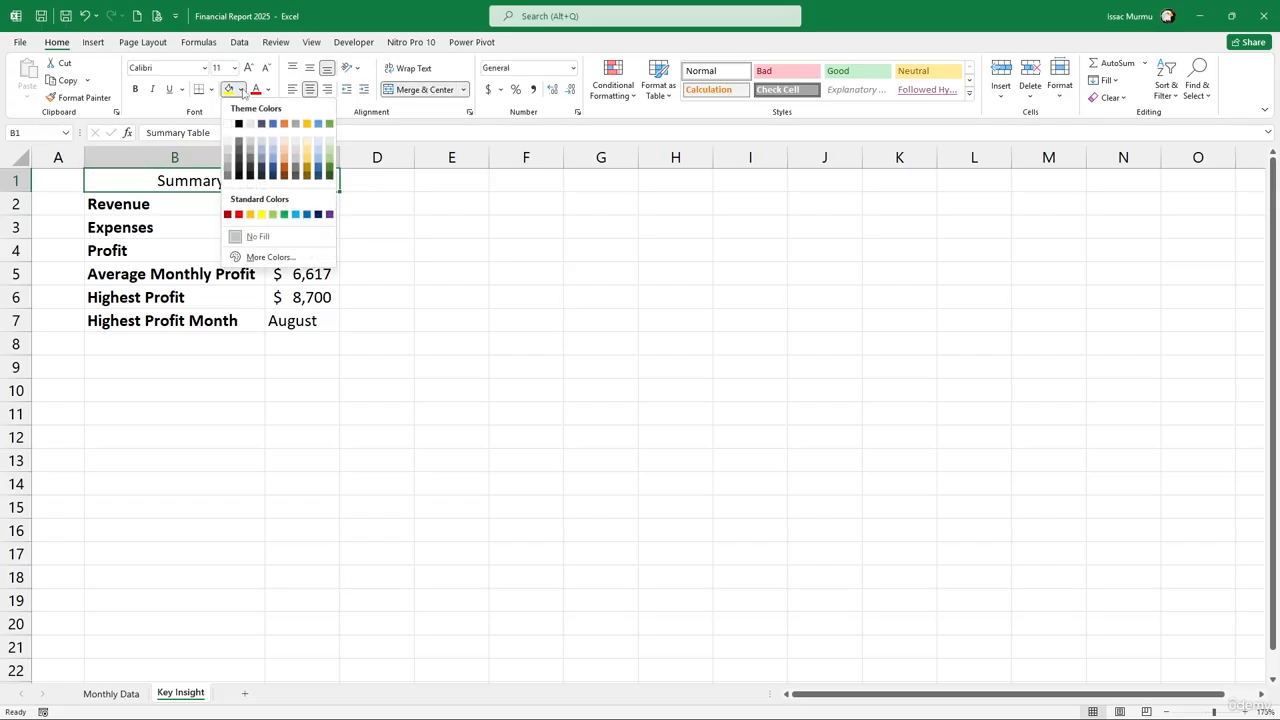
{"action": "left_click", "coordinate": [286, 143]}
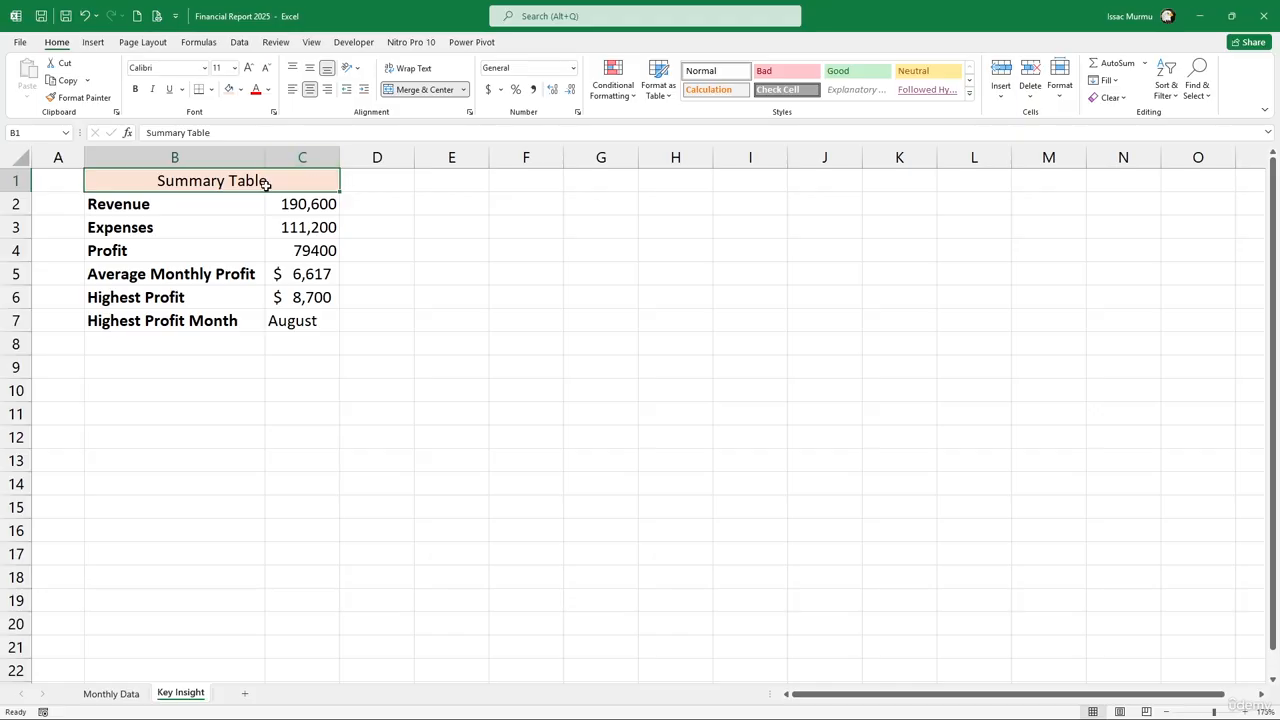
{"action": "key", "text": "ctrl+b"}
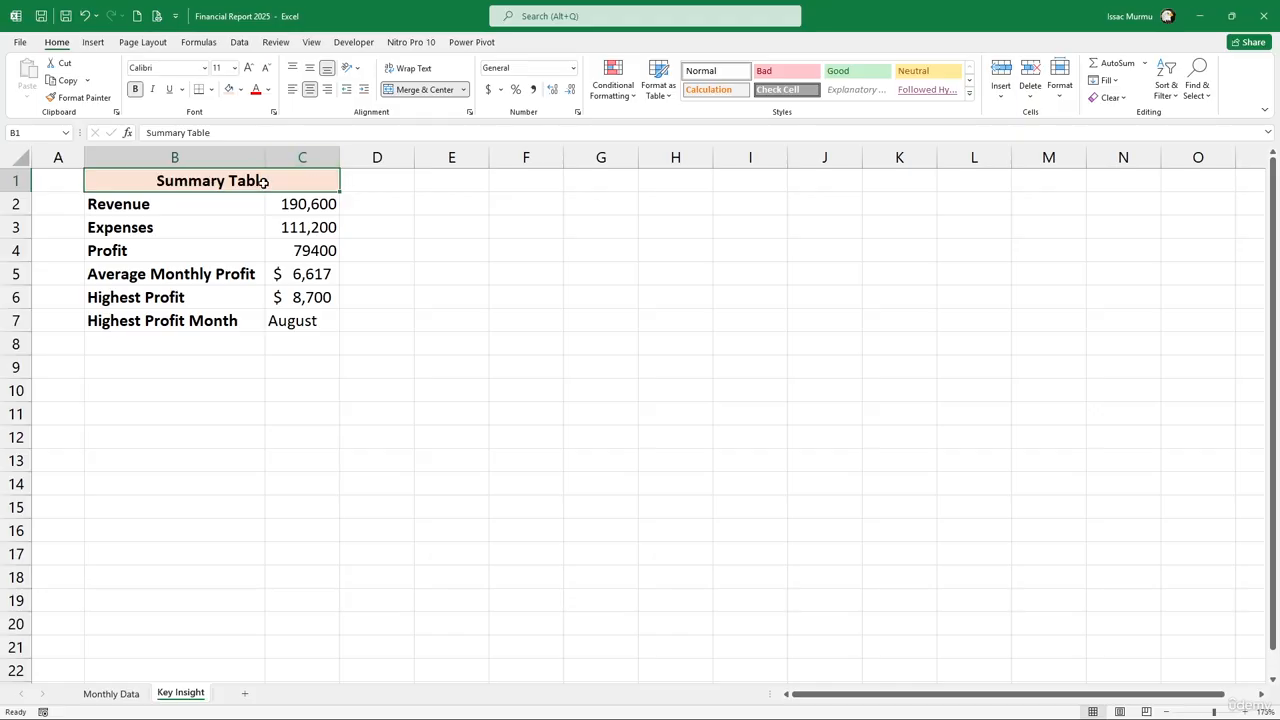
{"action": "left_click", "coordinate": [322, 324]}
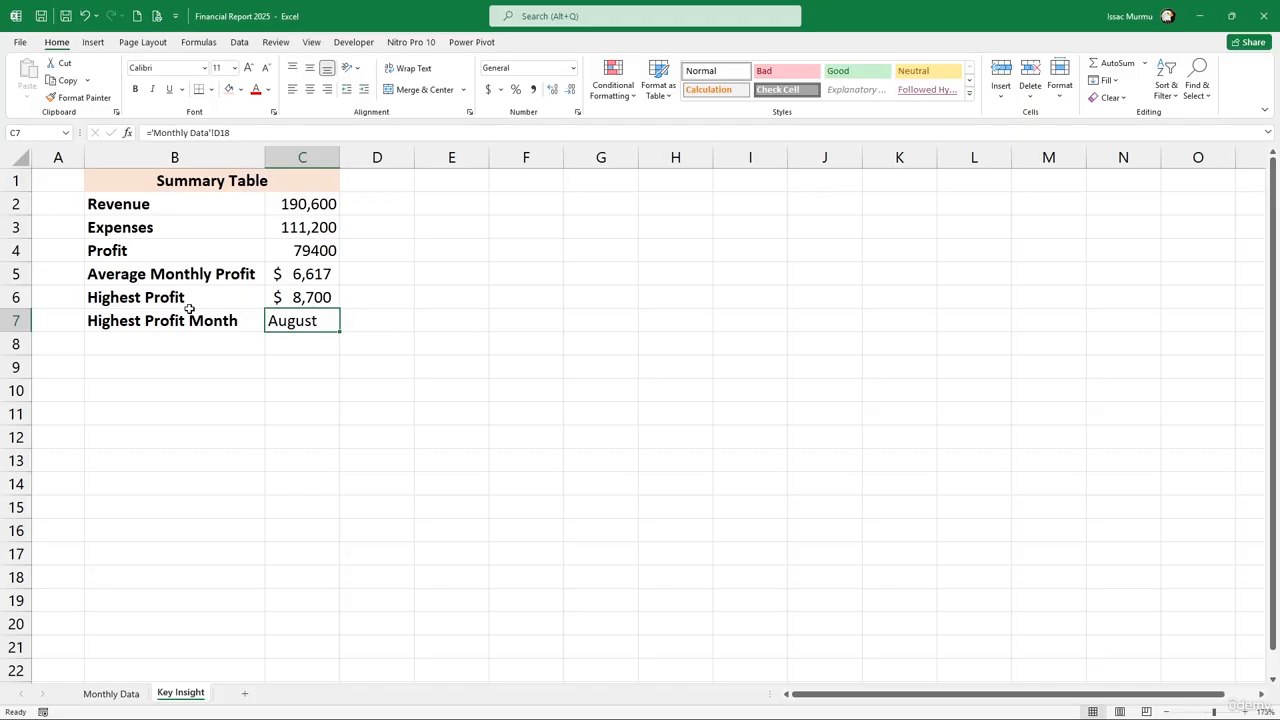
Format the values in C2:C6 as currency with no decimal places
{"action": "scroll", "coordinate": [255, 320], "scroll_direction": "up", "scroll_amount": 2, "text": "ctrl"}
{"action": "key", "text": "alt"}
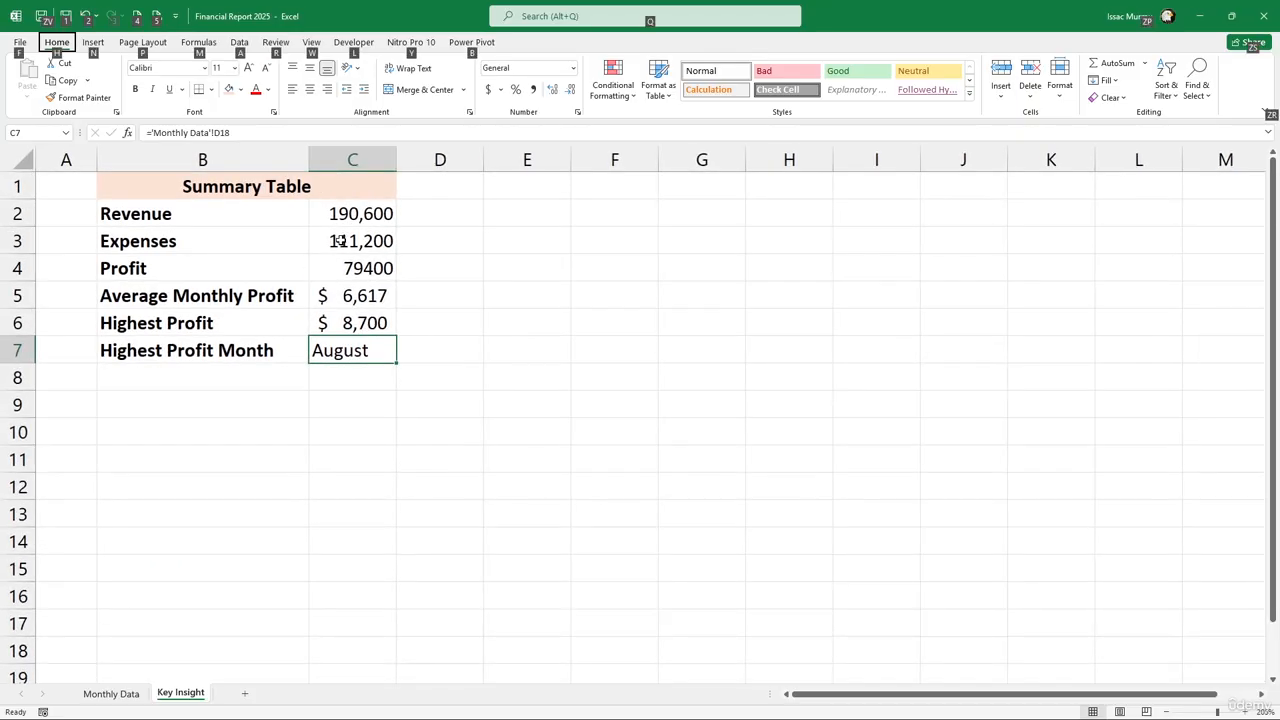
{"action": "key", "text": "alt"}
{"action": "left_click", "coordinate": [362, 218]}
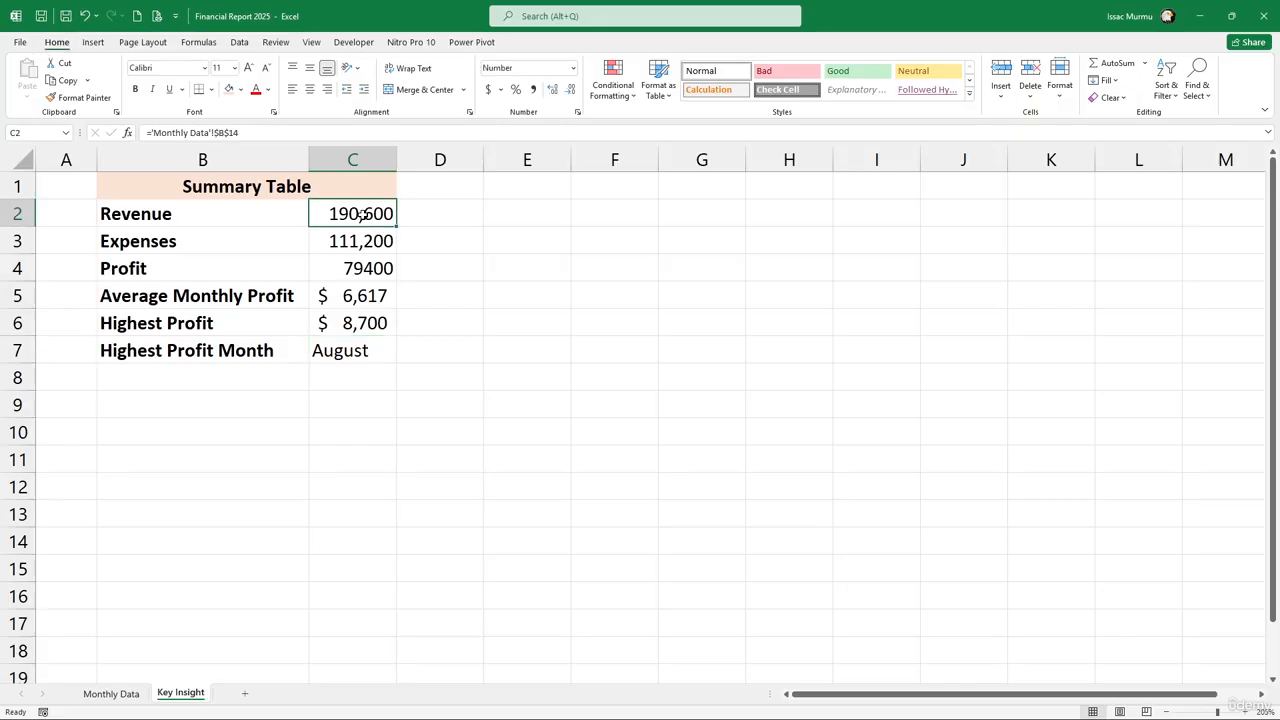
{"action": "key", "text": "Down"}
{"action": "key", "text": "Down"}
{"action": "left_click_drag", "start_coordinate": [370, 219], "coordinate": [363, 326]}
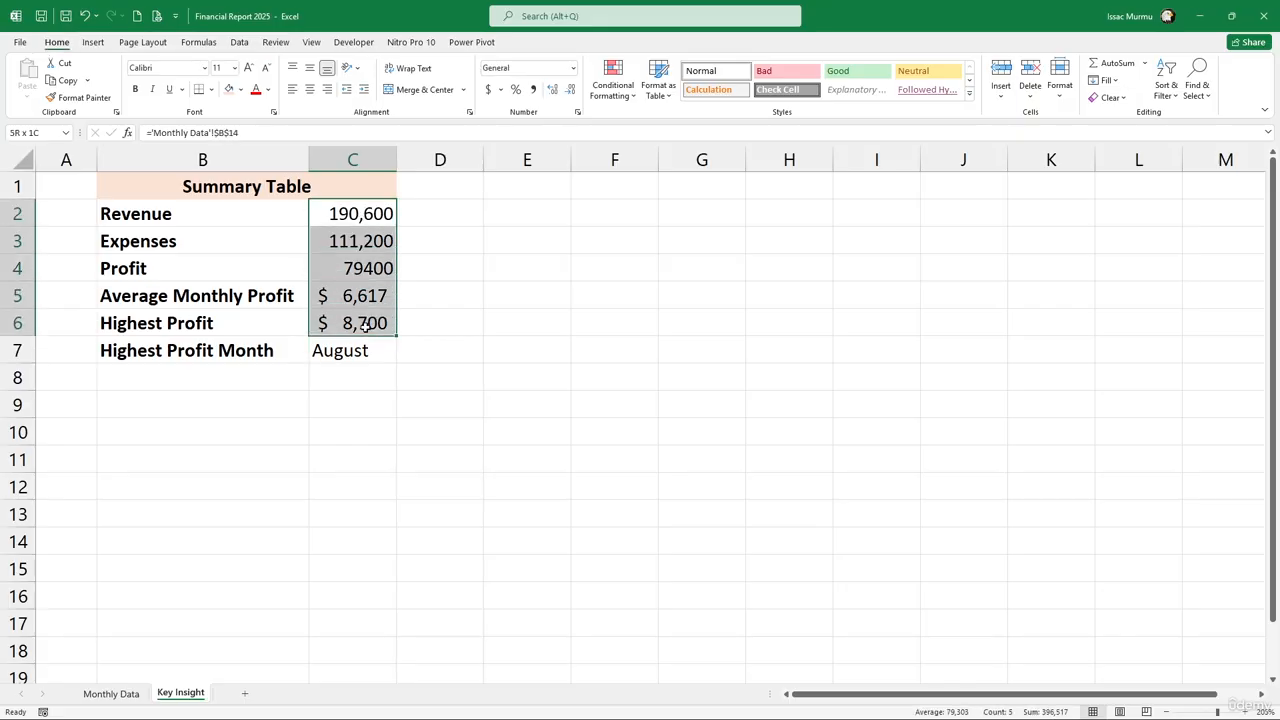
{"action": "left_click", "coordinate": [502, 90]}
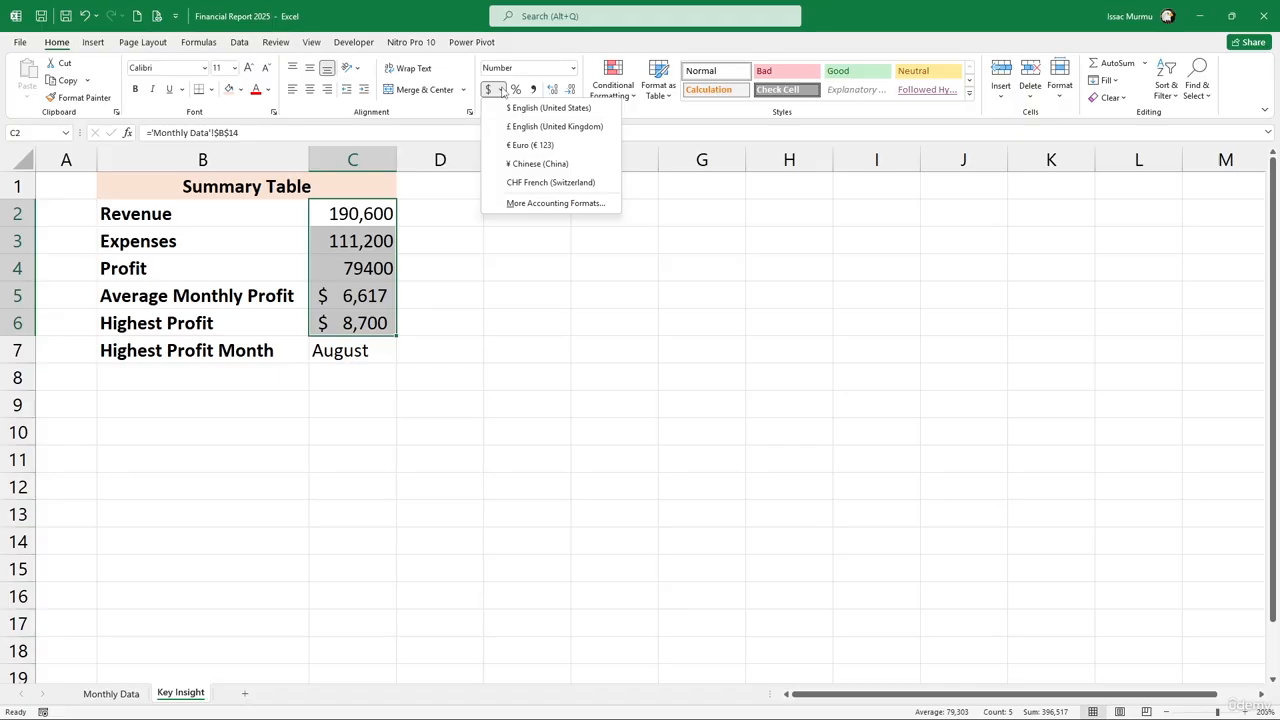
{"action": "left_click", "coordinate": [572, 68]}
{"action": "left_click", "coordinate": [572, 68]}
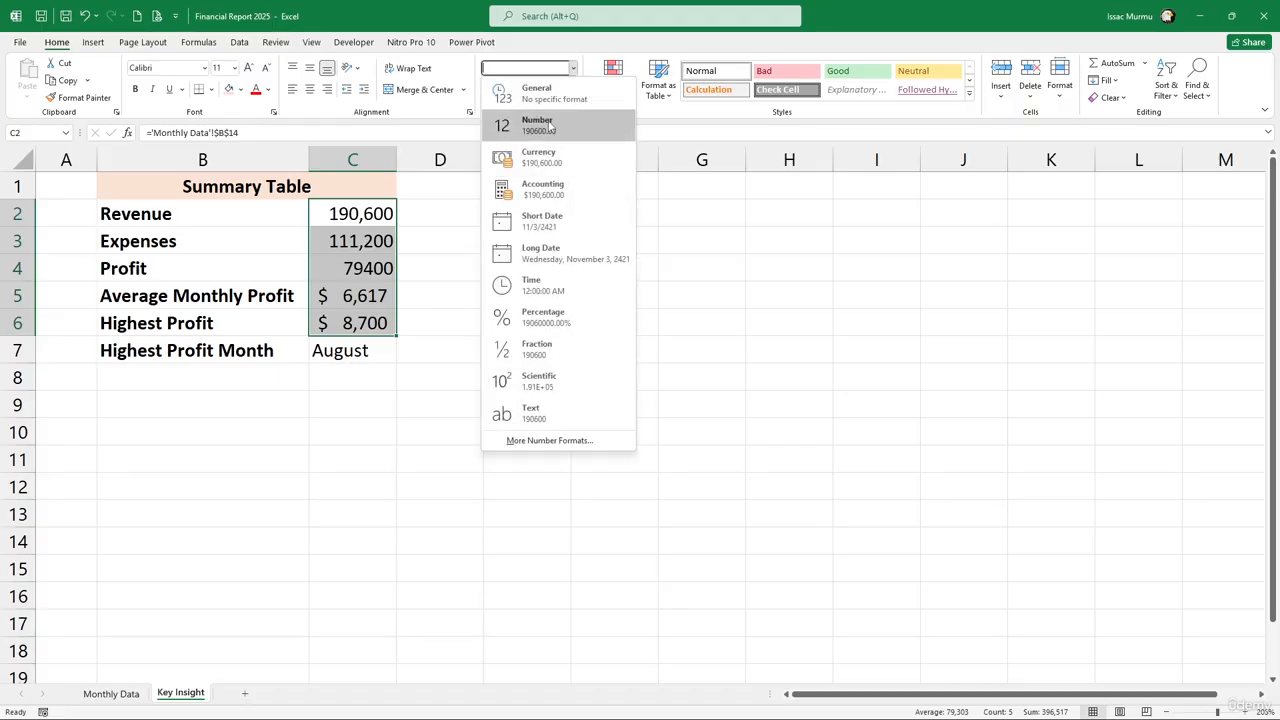
{"action": "left_click", "coordinate": [548, 158]}
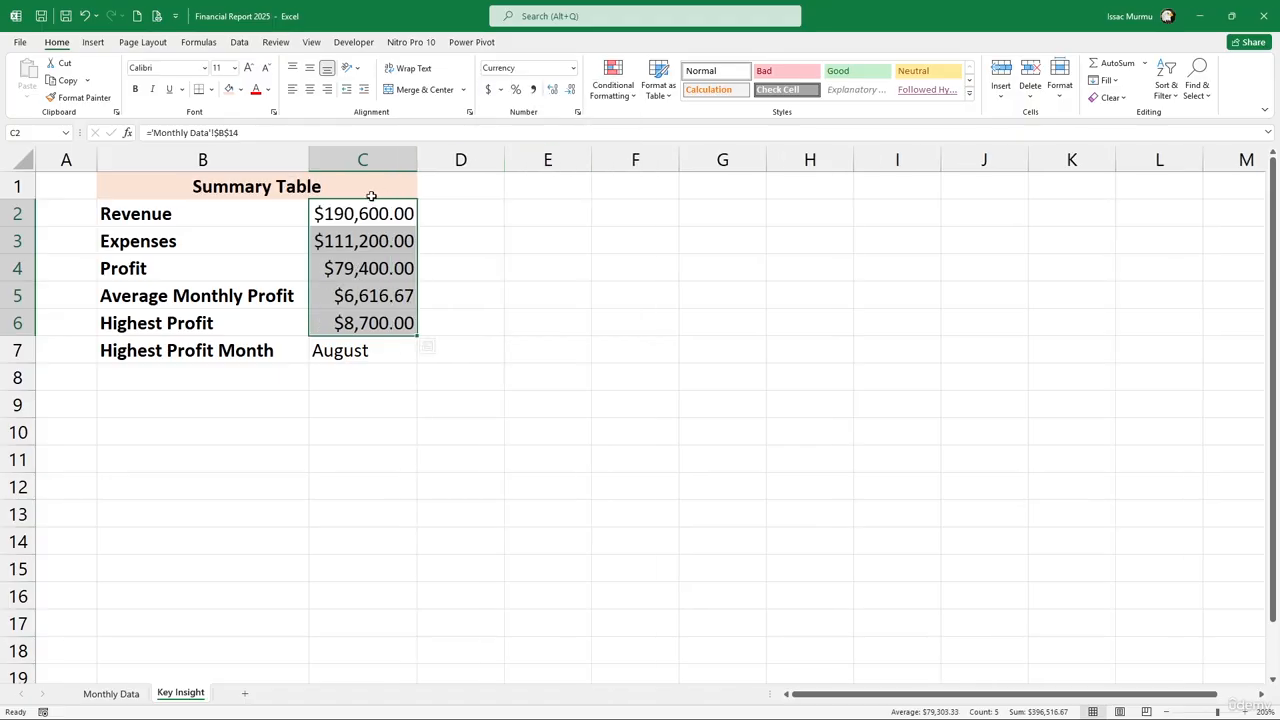
{"action": "left_click", "coordinate": [568, 93]}
{"action": "left_click", "coordinate": [568, 93]}
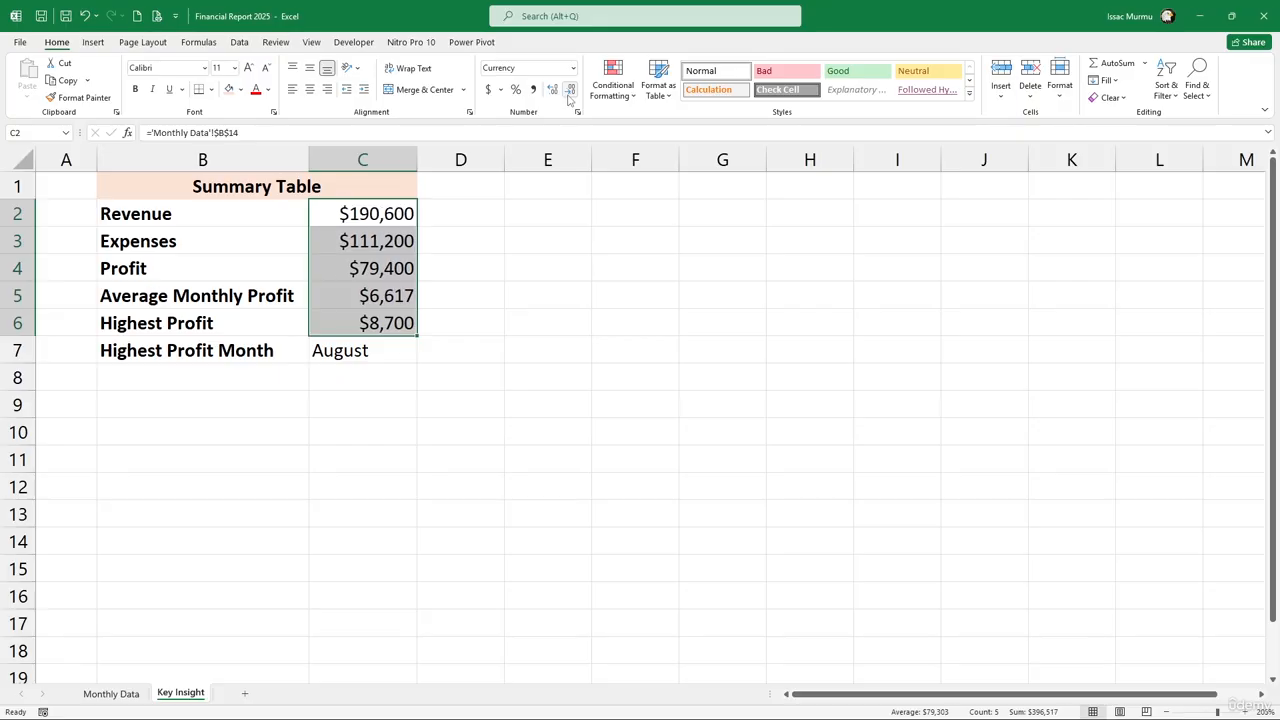
{"action": "left_click", "coordinate": [368, 380]}
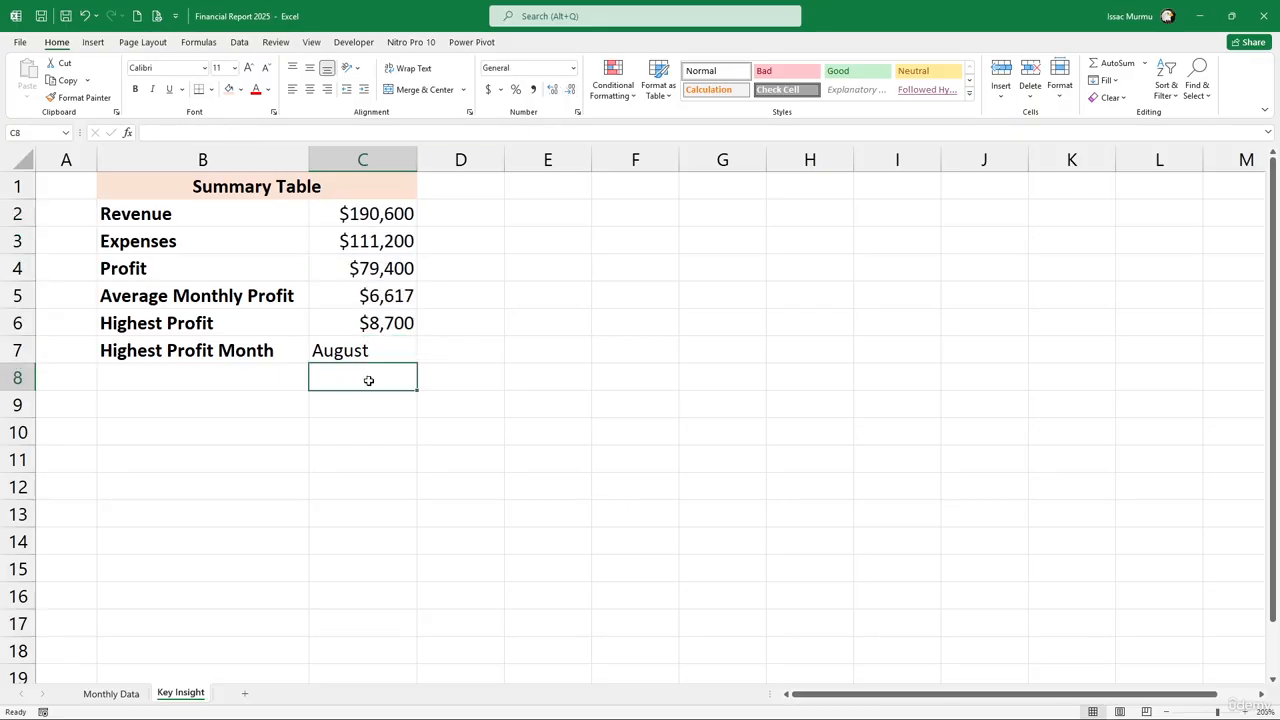
Centre the August value in C7
{"action": "left_click", "coordinate": [365, 351]}
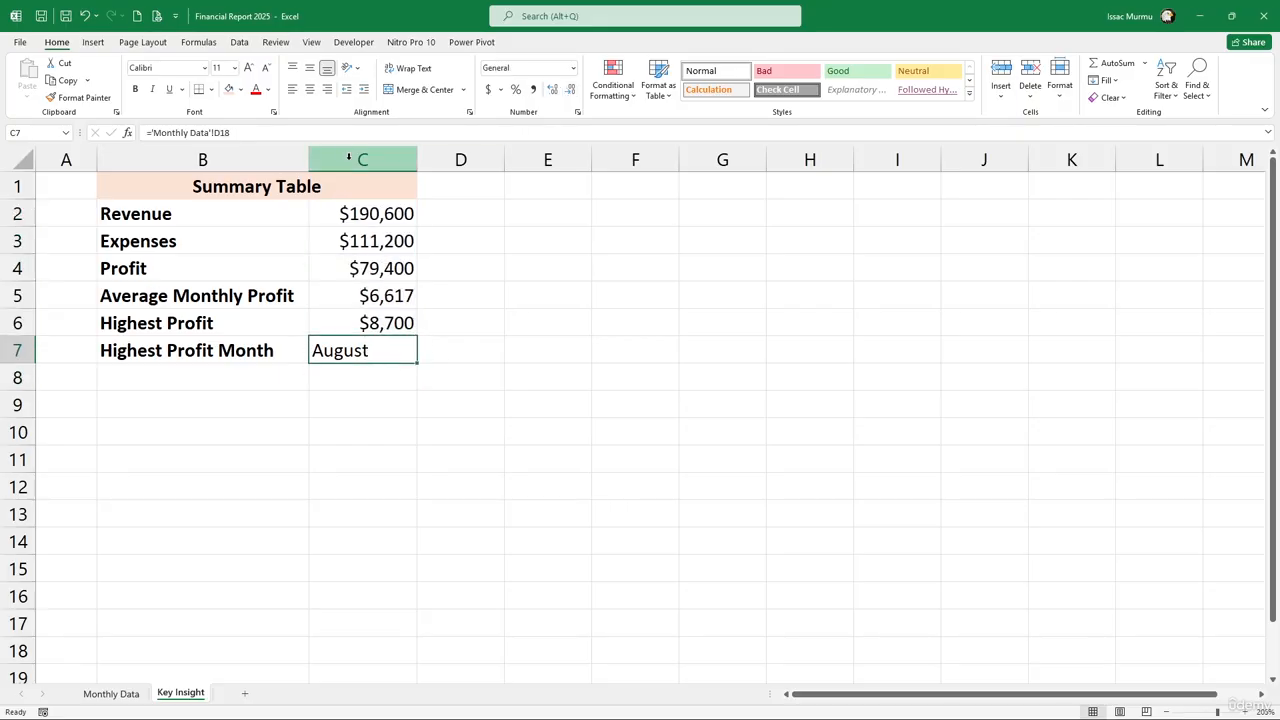
{"action": "left_click", "coordinate": [310, 89]}
{"action": "left_click", "coordinate": [390, 380]}
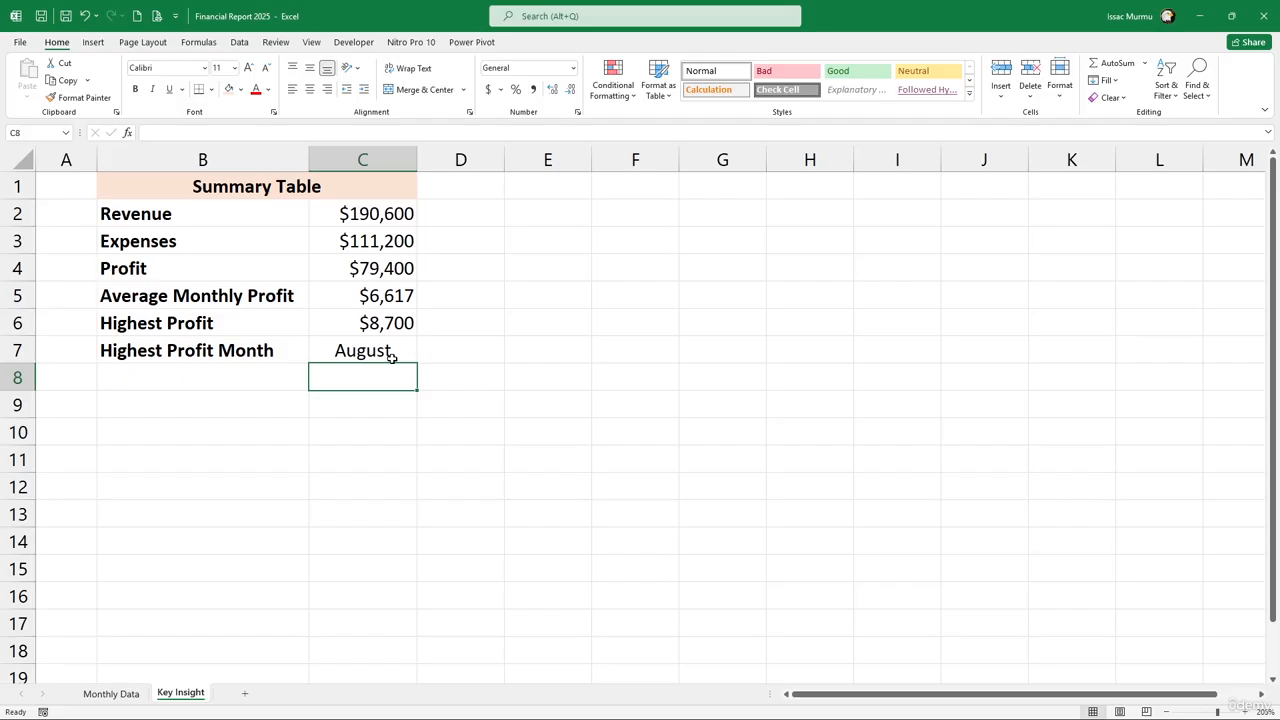
{"action": "key", "text": "alt+Tab"}
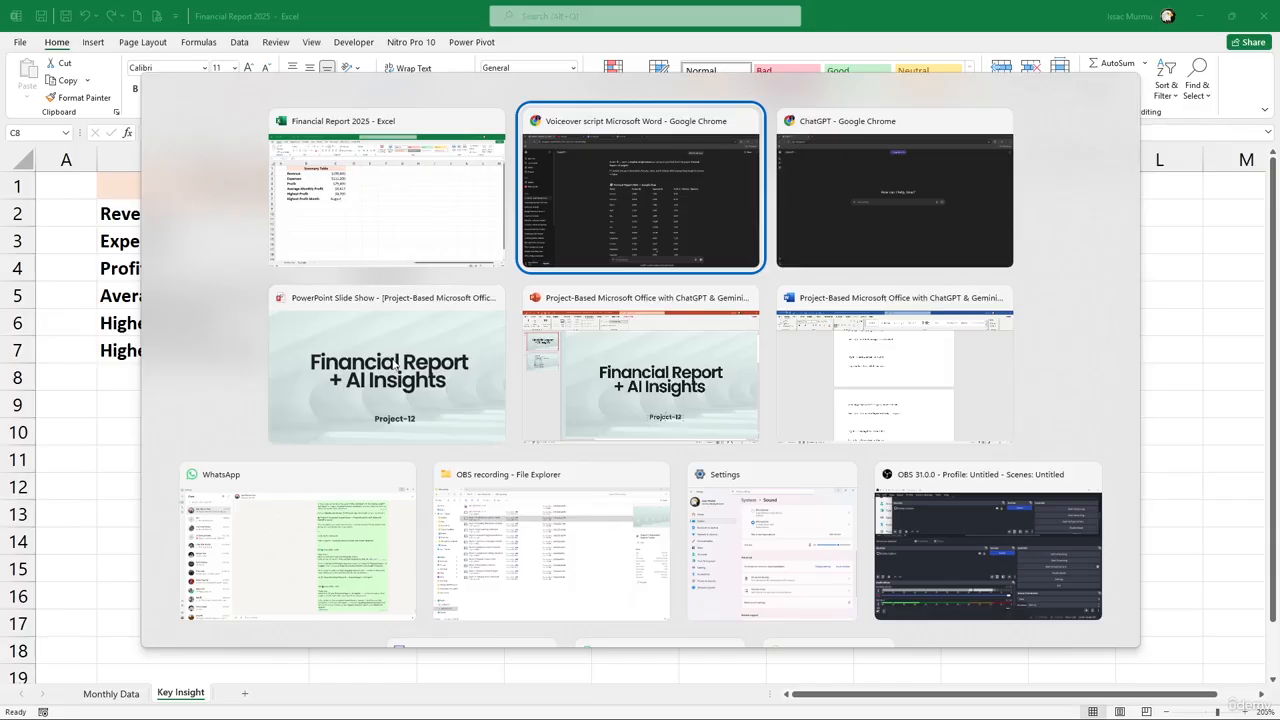
Open gemini.google.com/app in a new Chrome tab, then return to the Excel workbook
{"action": "key", "text": "alt+Tab"}
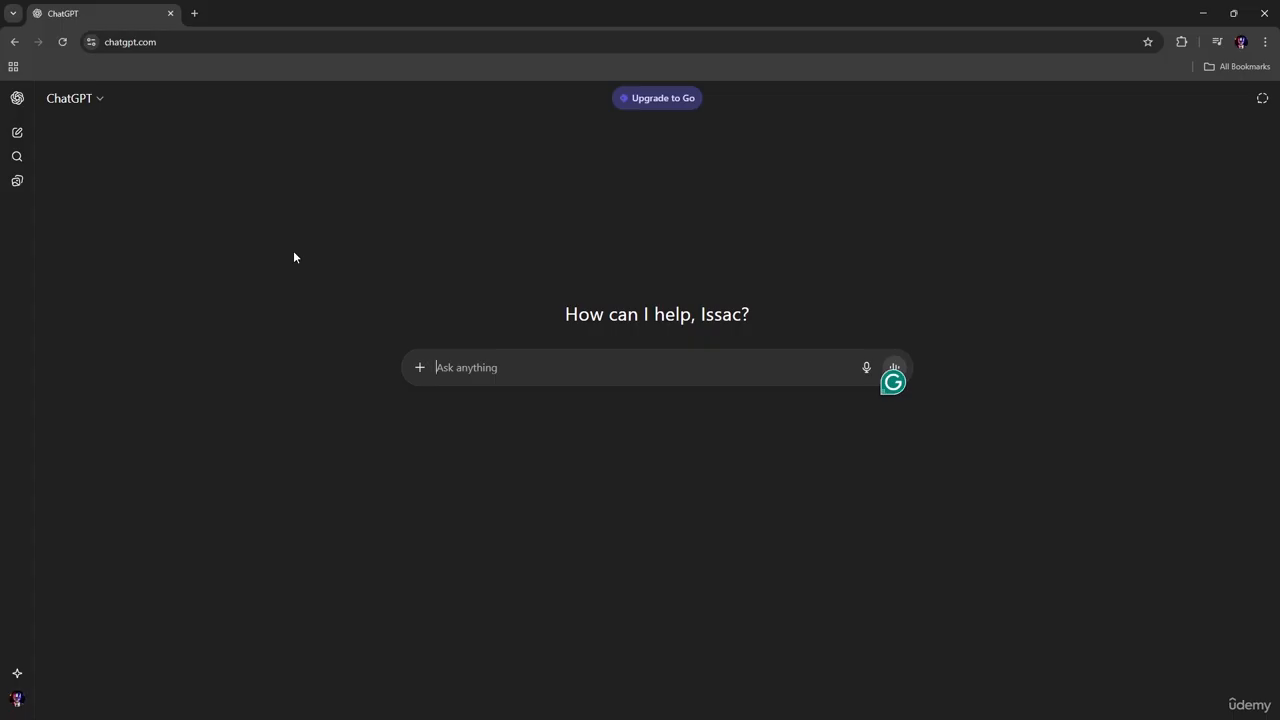
{"action": "left_click", "coordinate": [192, 13]}
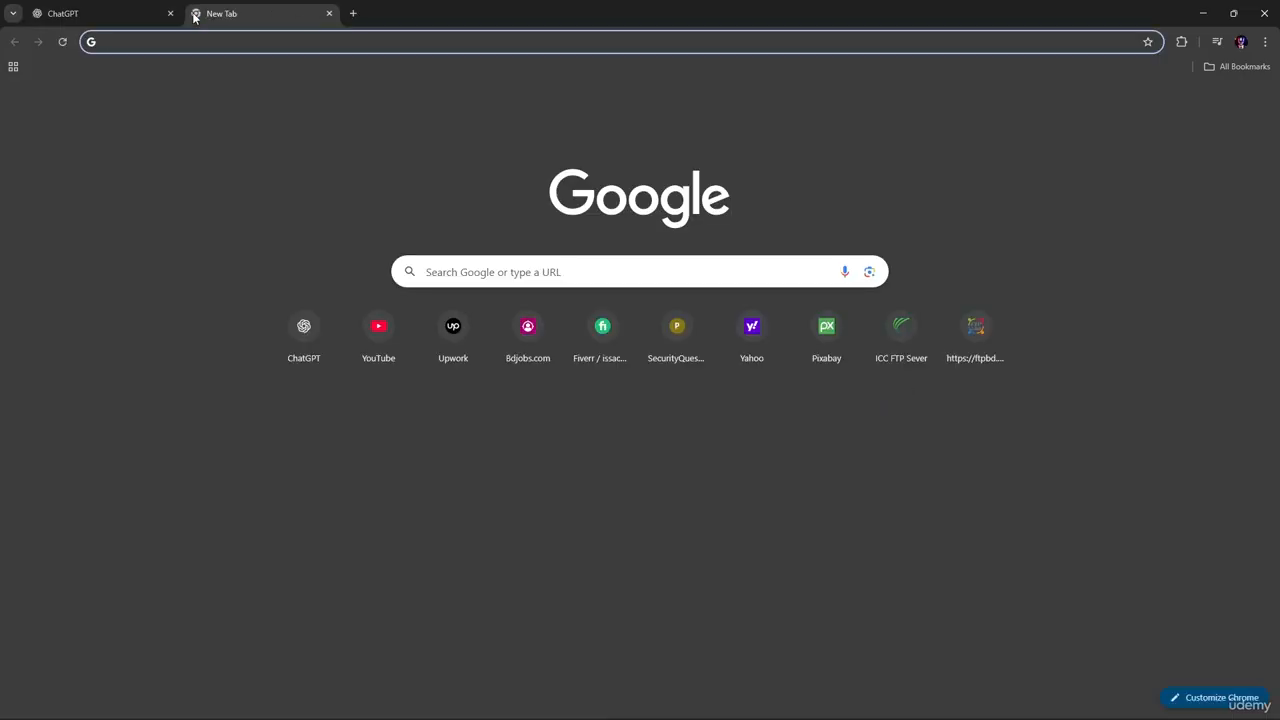
{"action": "type", "text": "gemini.google.com/app"}
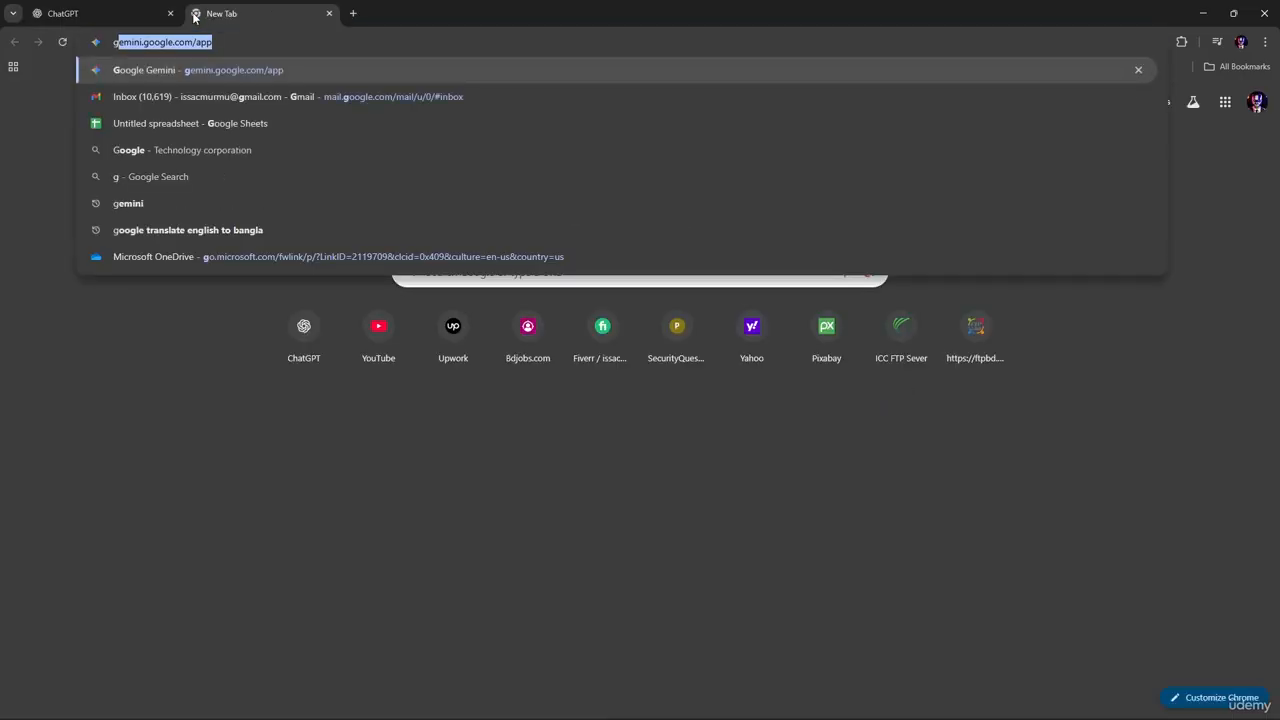
{"action": "key", "text": "Return"}
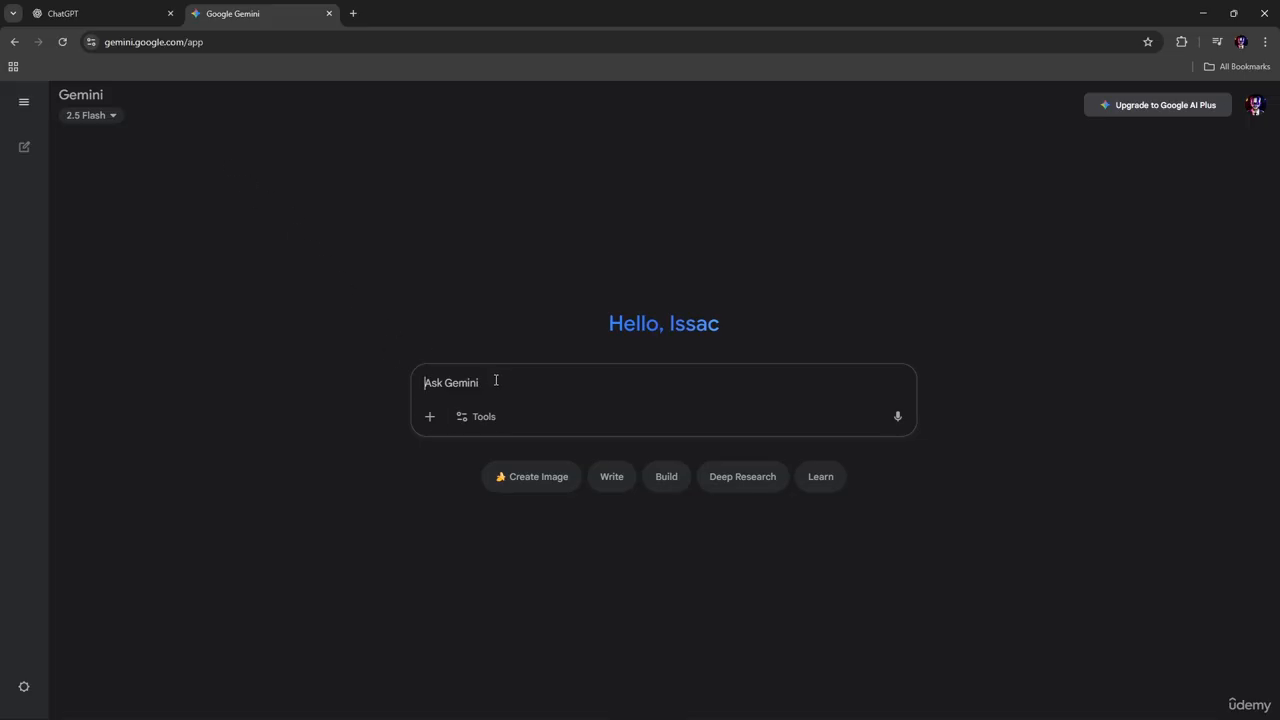
{"action": "key", "text": "alt+Tab"}
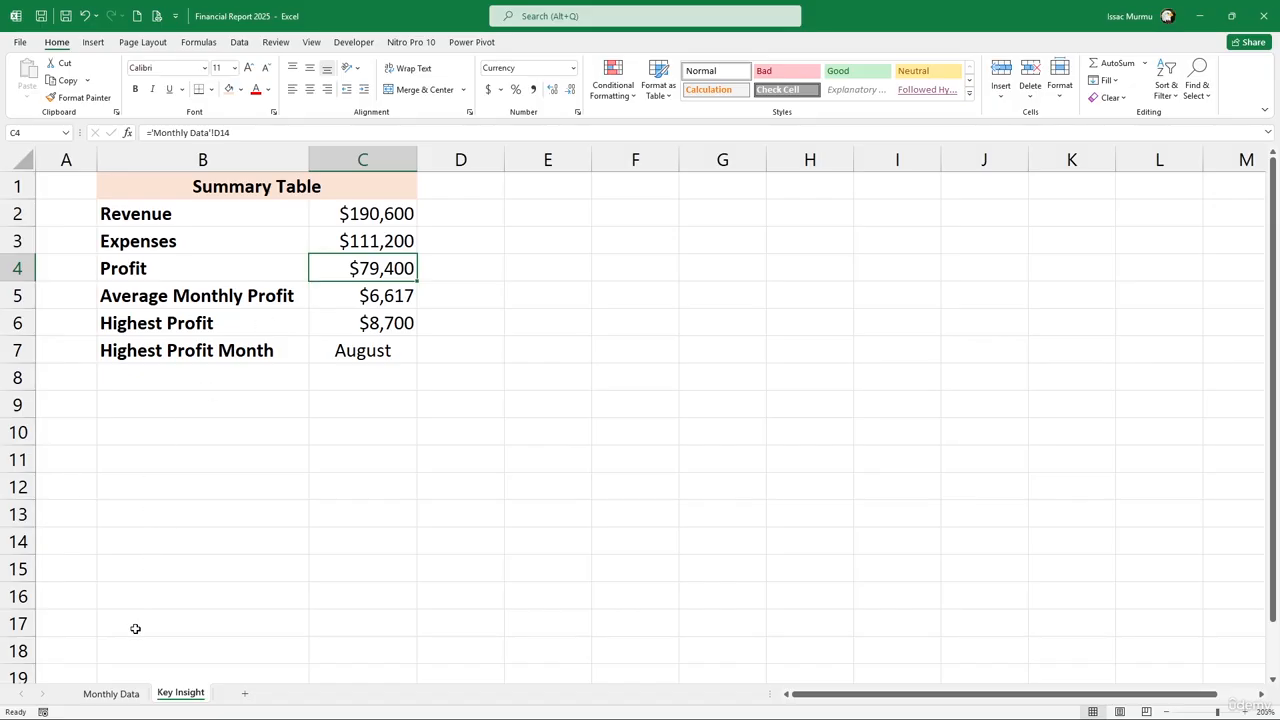
Write 'Here's my company's 2025 Financial Performance data' in Gemini, correcting the 'Perfomance' typo
{"action": "left_click", "coordinate": [126, 700]}
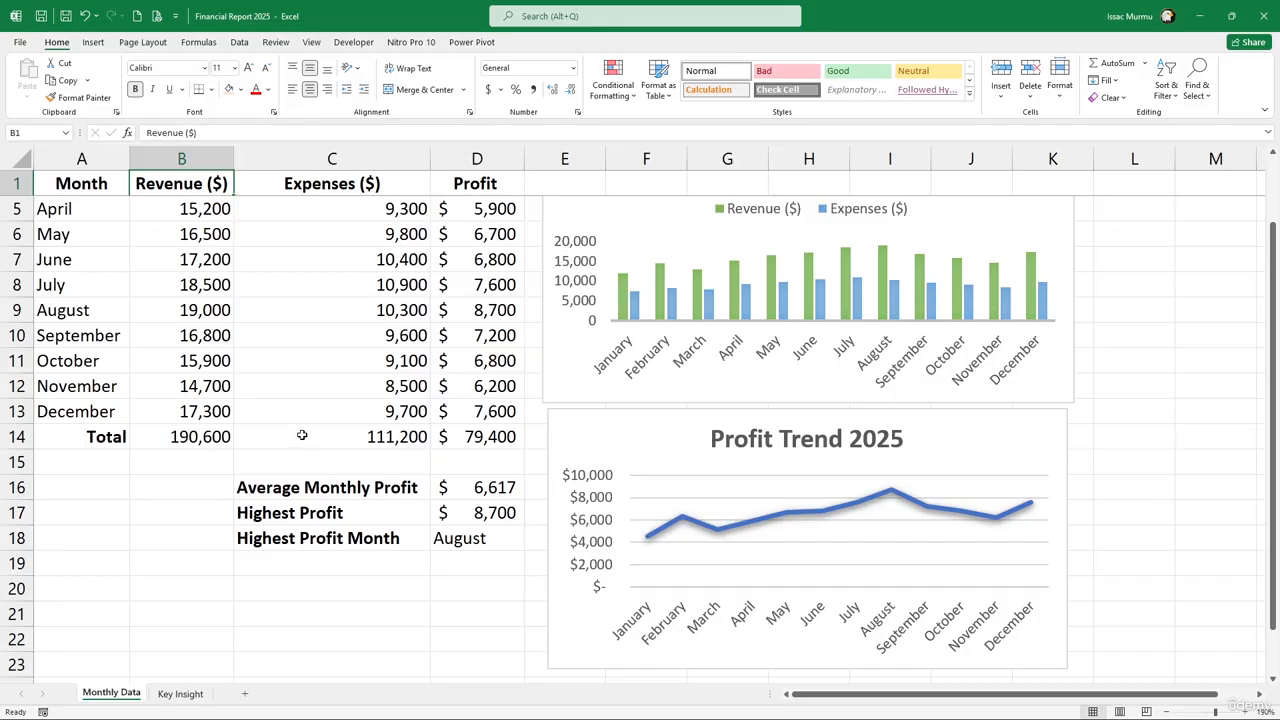
{"action": "key", "text": "alt+Tab"}
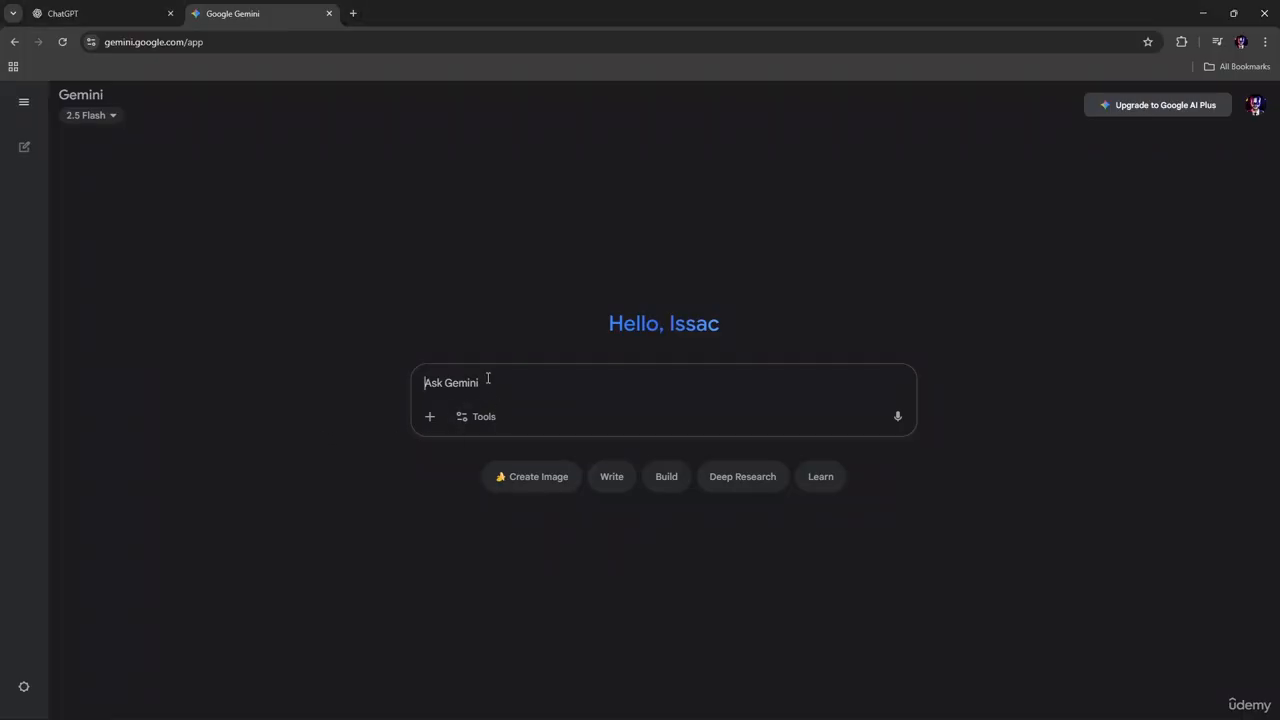
{"action": "type", "text": "Her"}
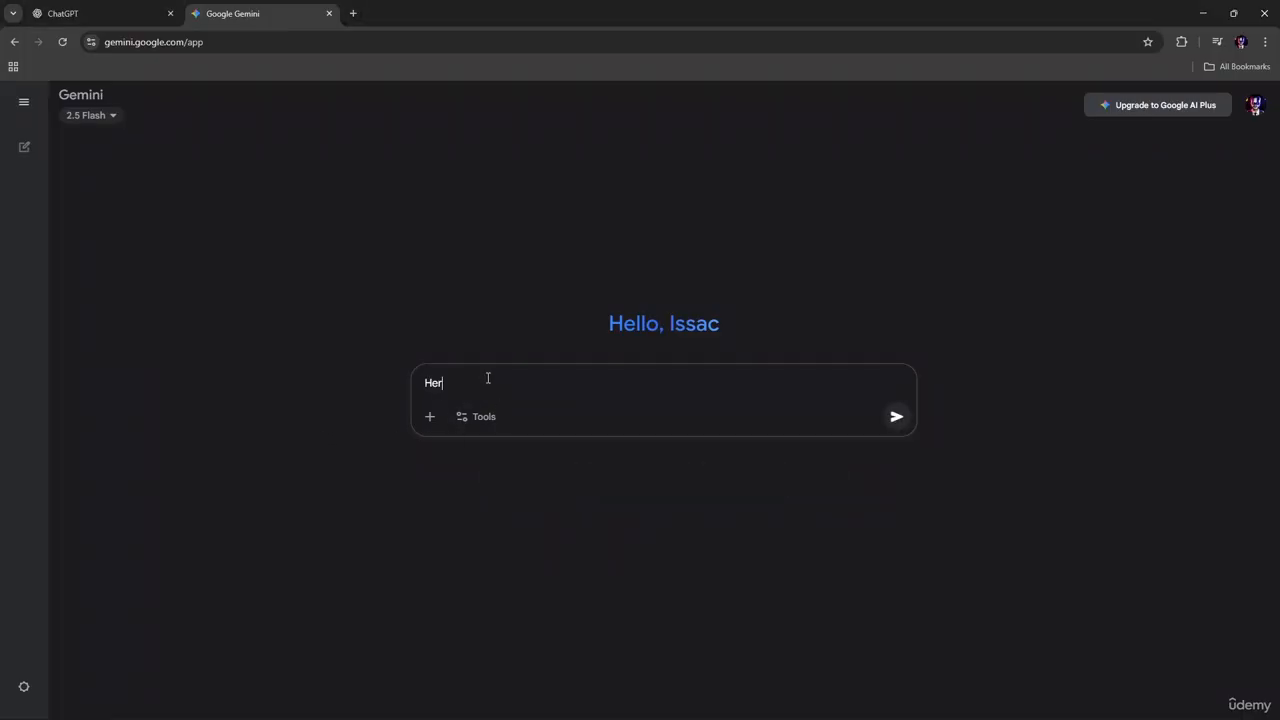
{"action": "type", "text": "e's my company's 2025 Financial Perfo"}
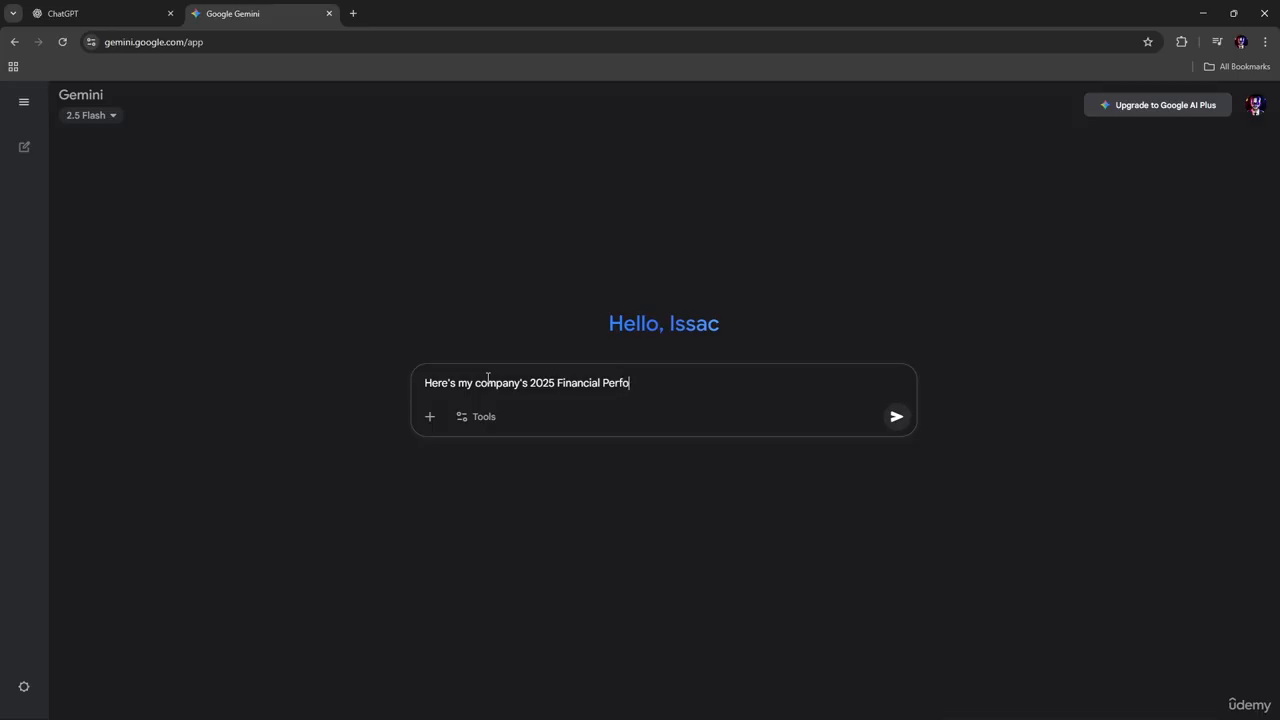
{"action": "type", "text": "mance data"}
{"action": "right_click", "coordinate": [625, 385]}
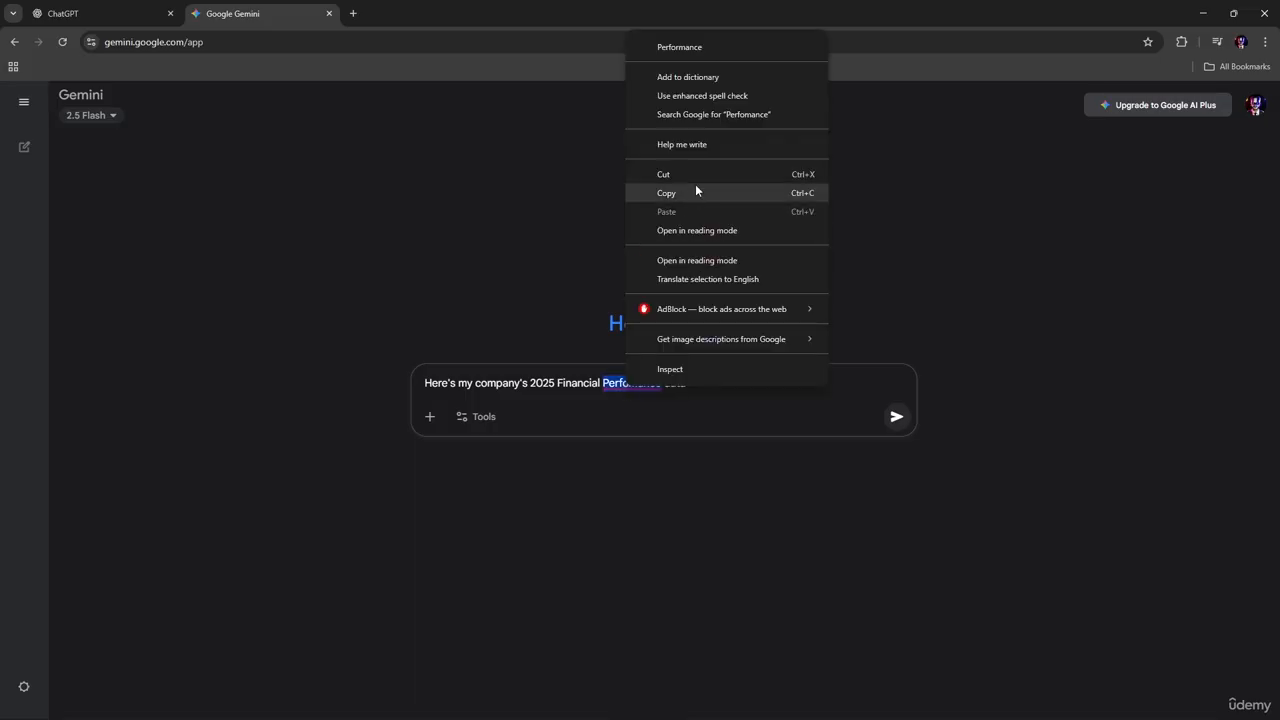
{"action": "left_click", "coordinate": [680, 47]}
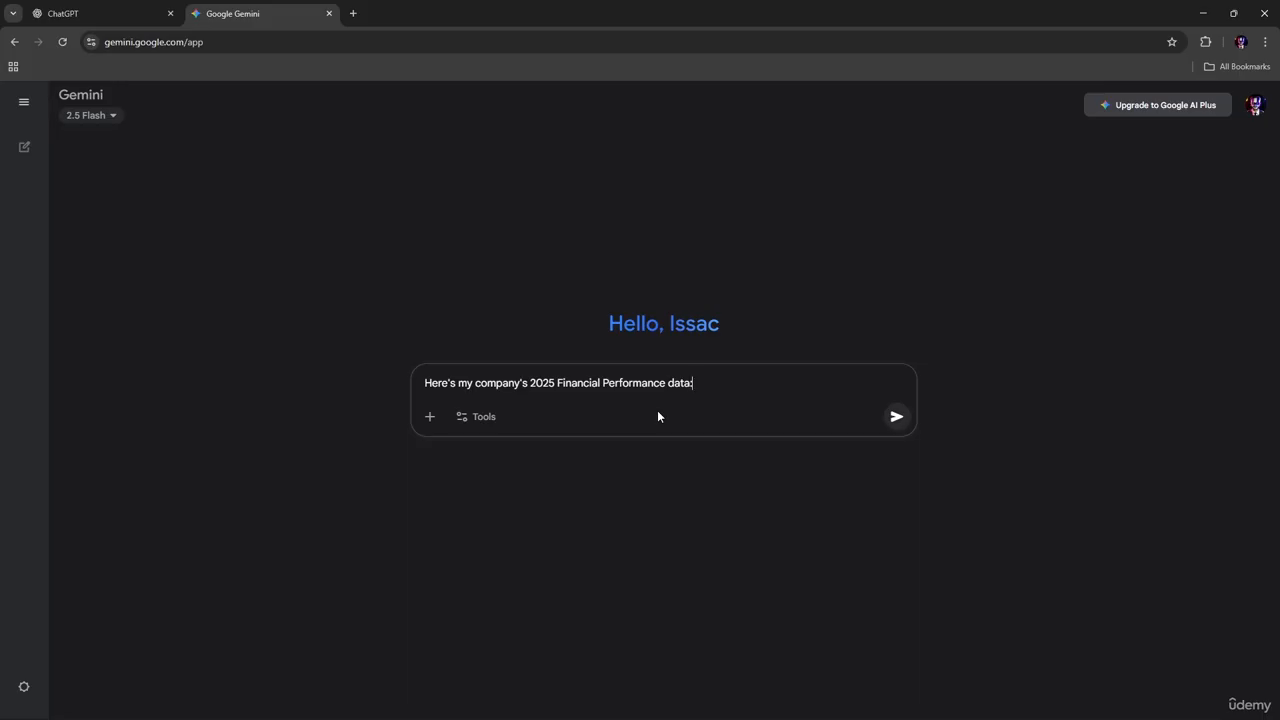
{"action": "key", "text": "alt+Tab"}
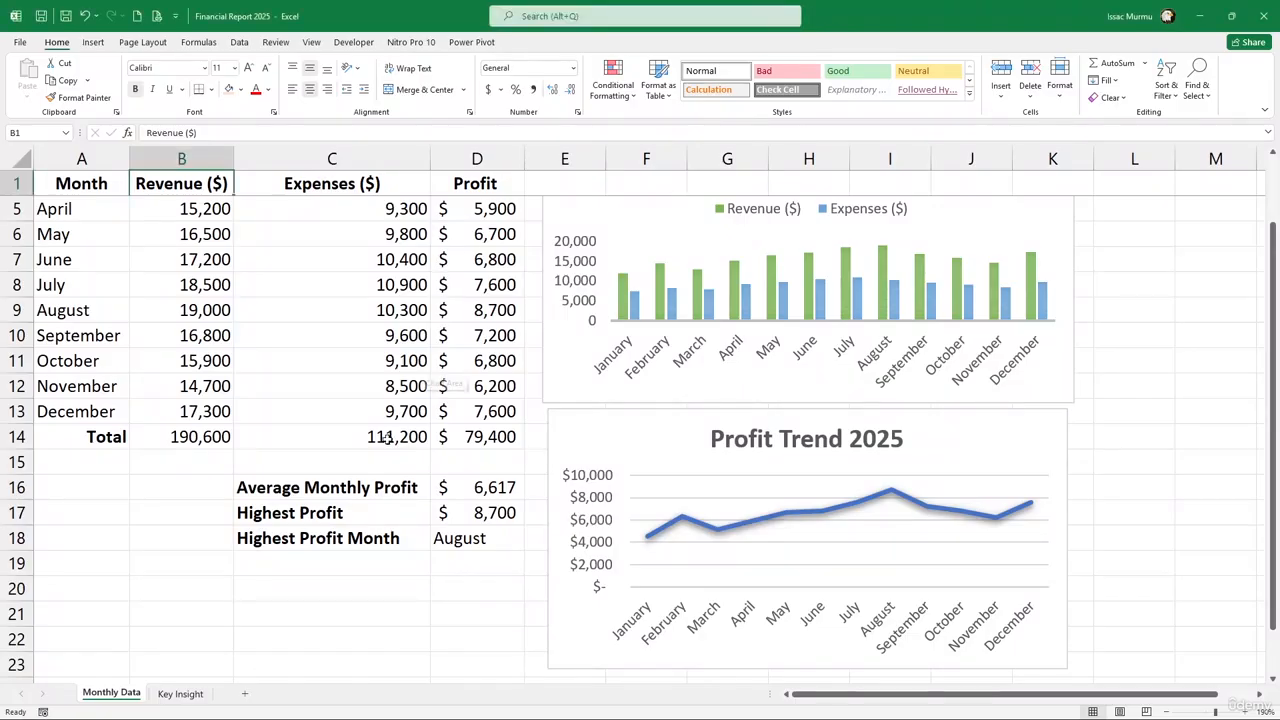
On the Key Insight sheet, rename the labels to Total Revenue, Total Expenses and Total Profit
{"action": "left_click", "coordinate": [190, 695]}
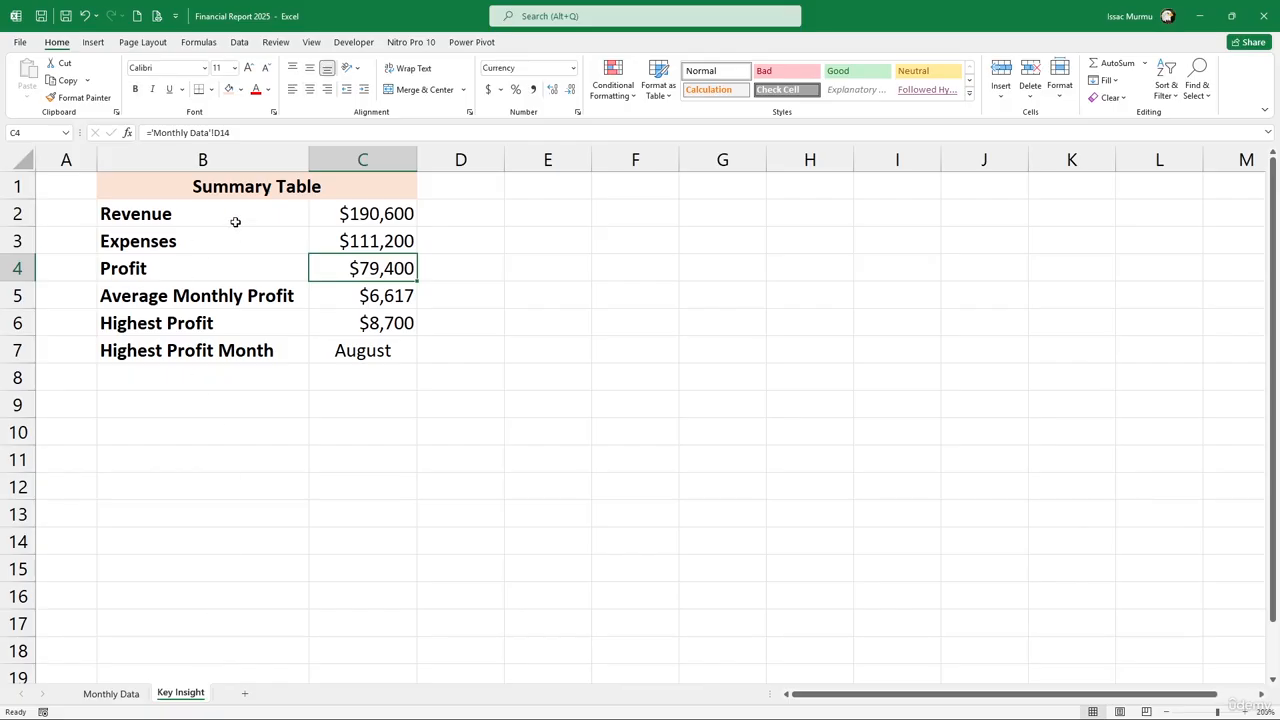
{"action": "left_click_drag", "start_coordinate": [235, 221], "coordinate": [385, 358]}
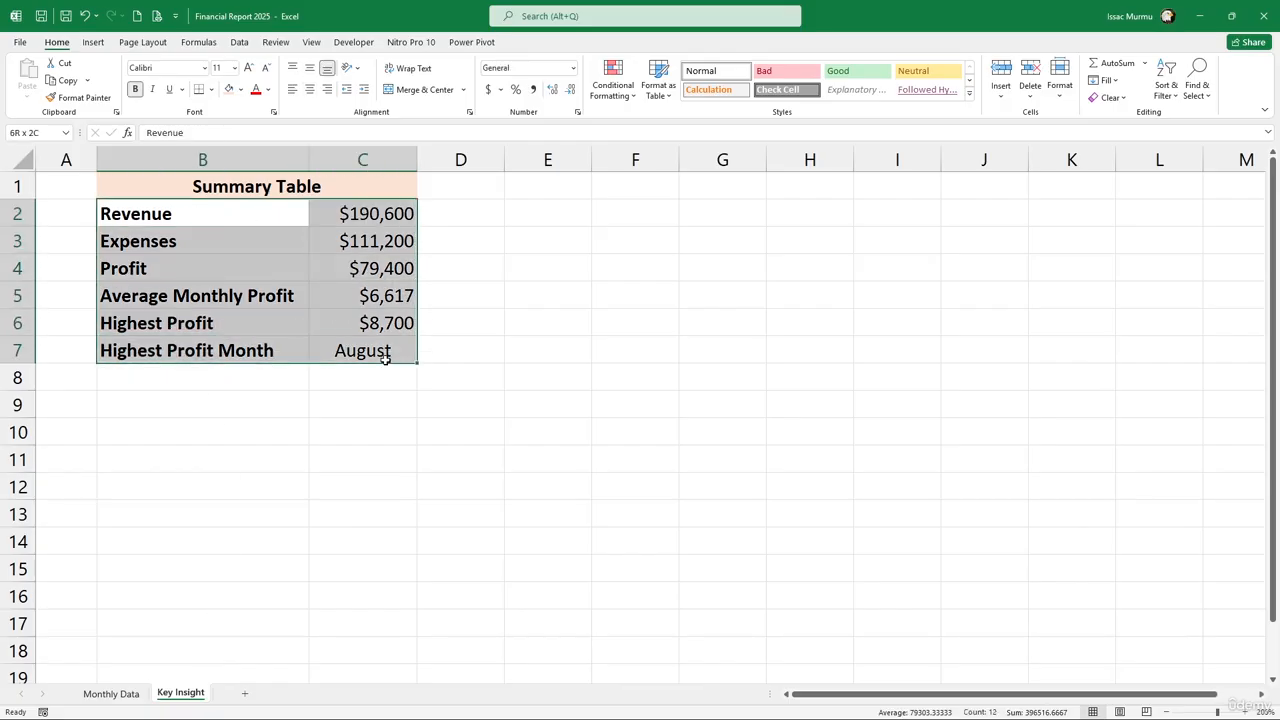
{"action": "left_click", "coordinate": [176, 218]}
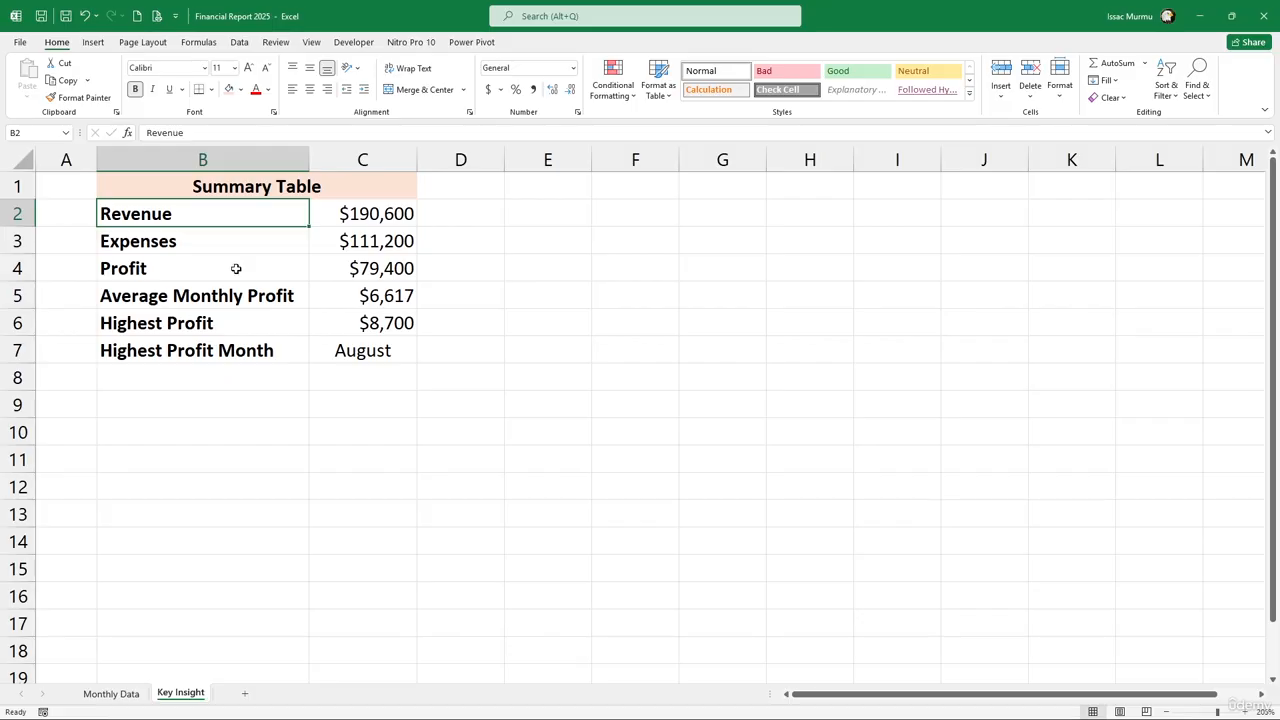
{"action": "left_click", "coordinate": [145, 133]}
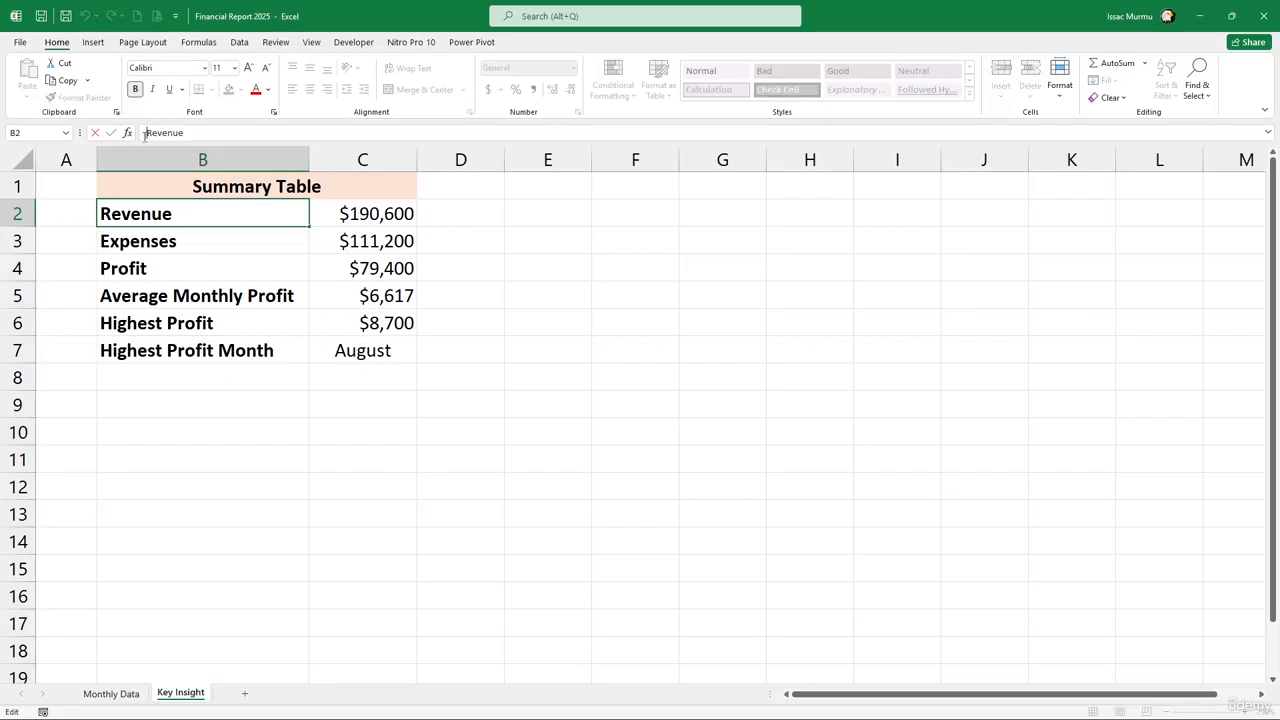
{"action": "type", "text": "Total"}
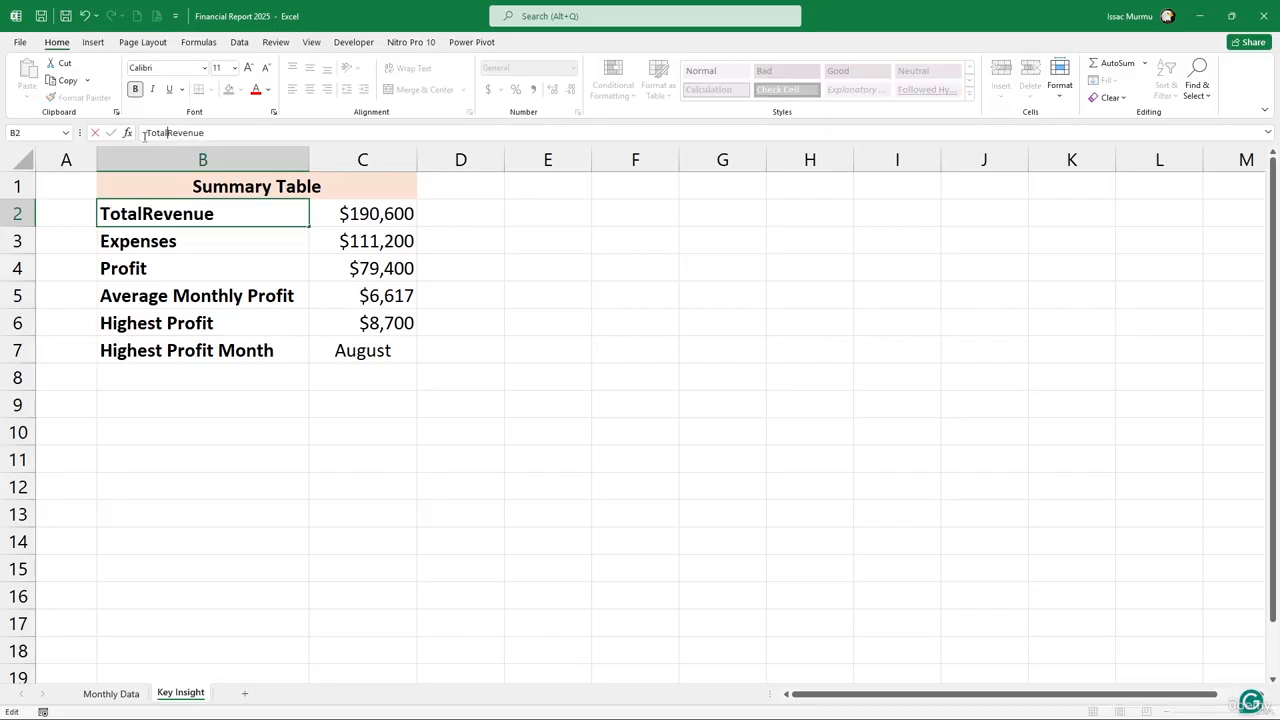
{"action": "left_click", "coordinate": [120, 236]}
{"action": "left_click", "coordinate": [146, 132]}
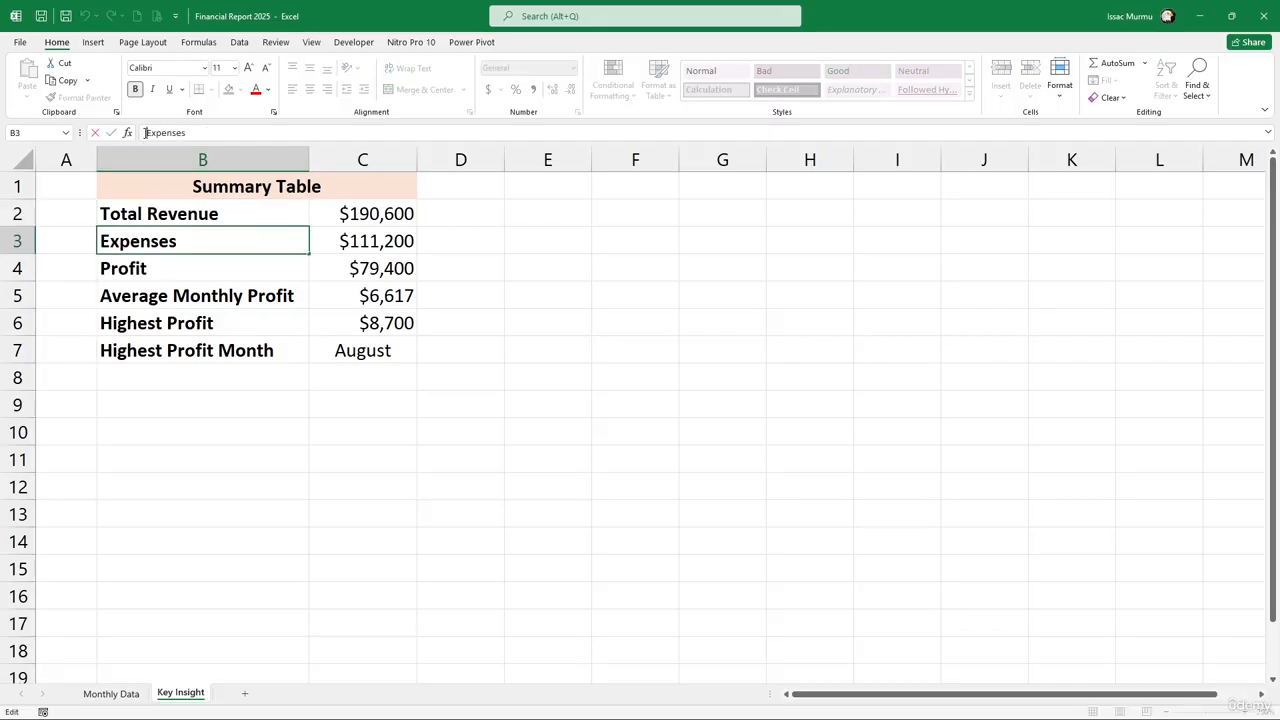
{"action": "type", "text": "Total"}
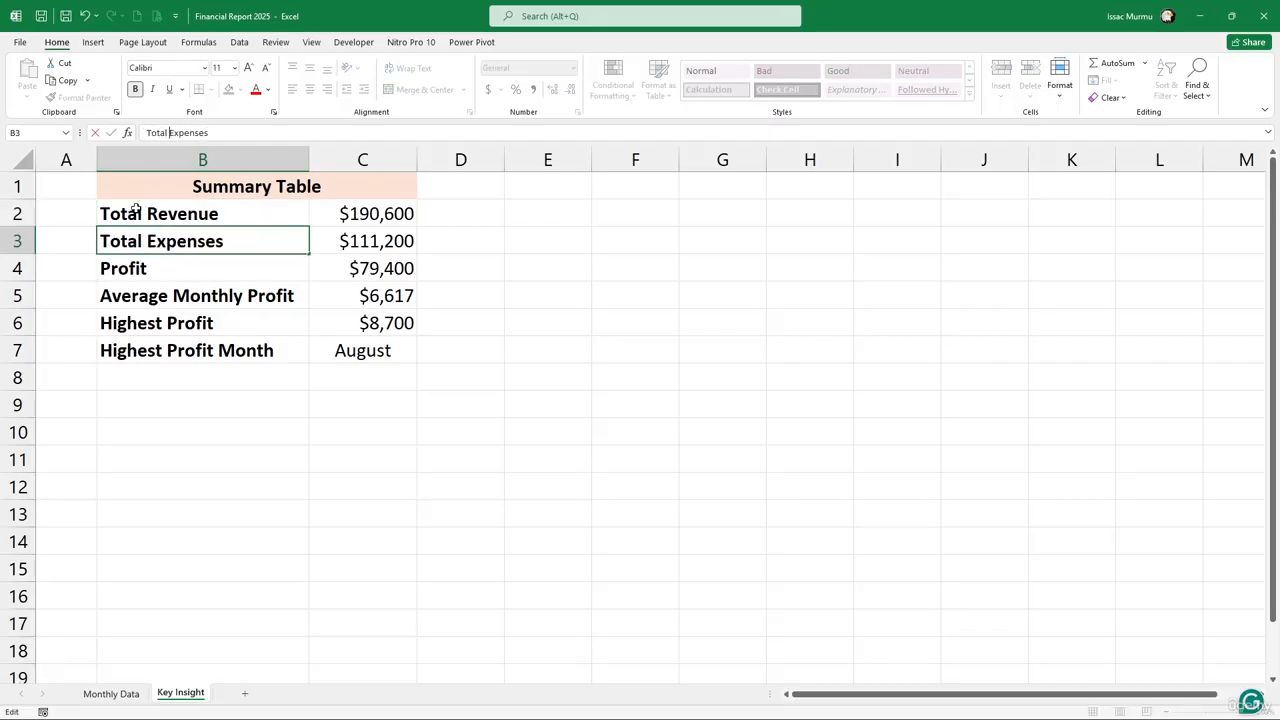
{"action": "left_click", "coordinate": [128, 272]}
{"action": "left_click", "coordinate": [145, 133]}
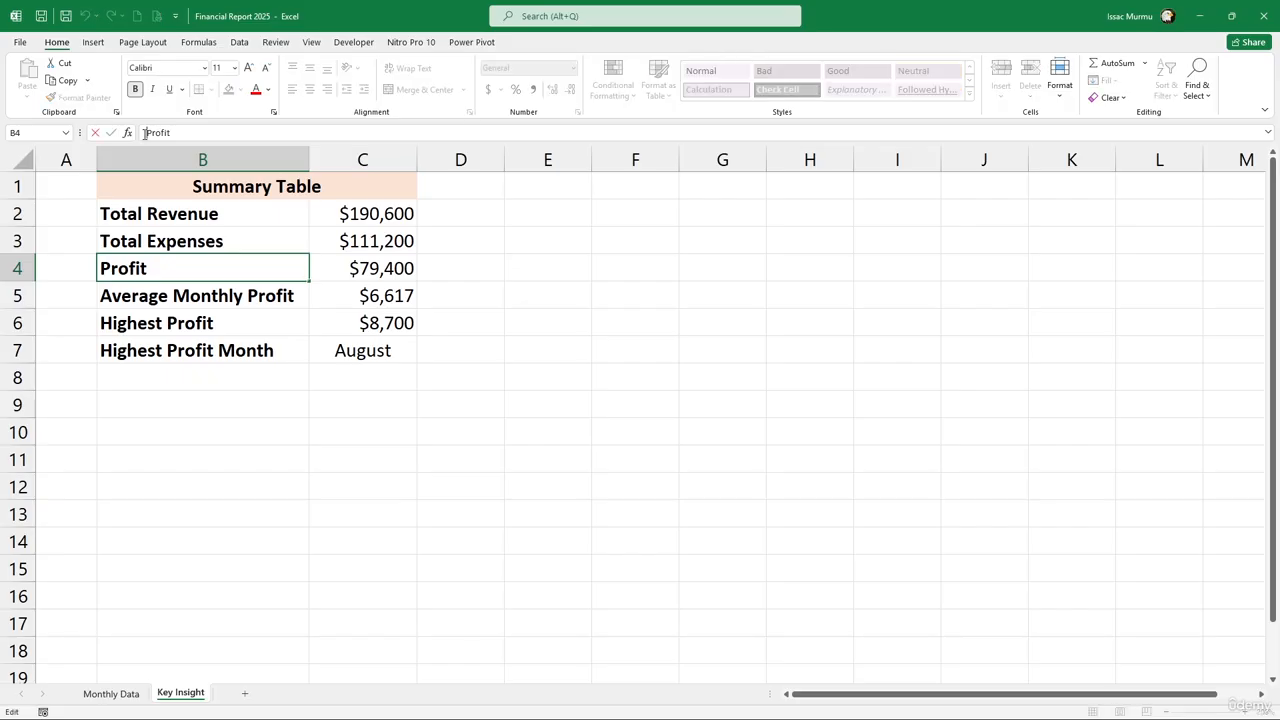
{"action": "type", "text": "Toa"}
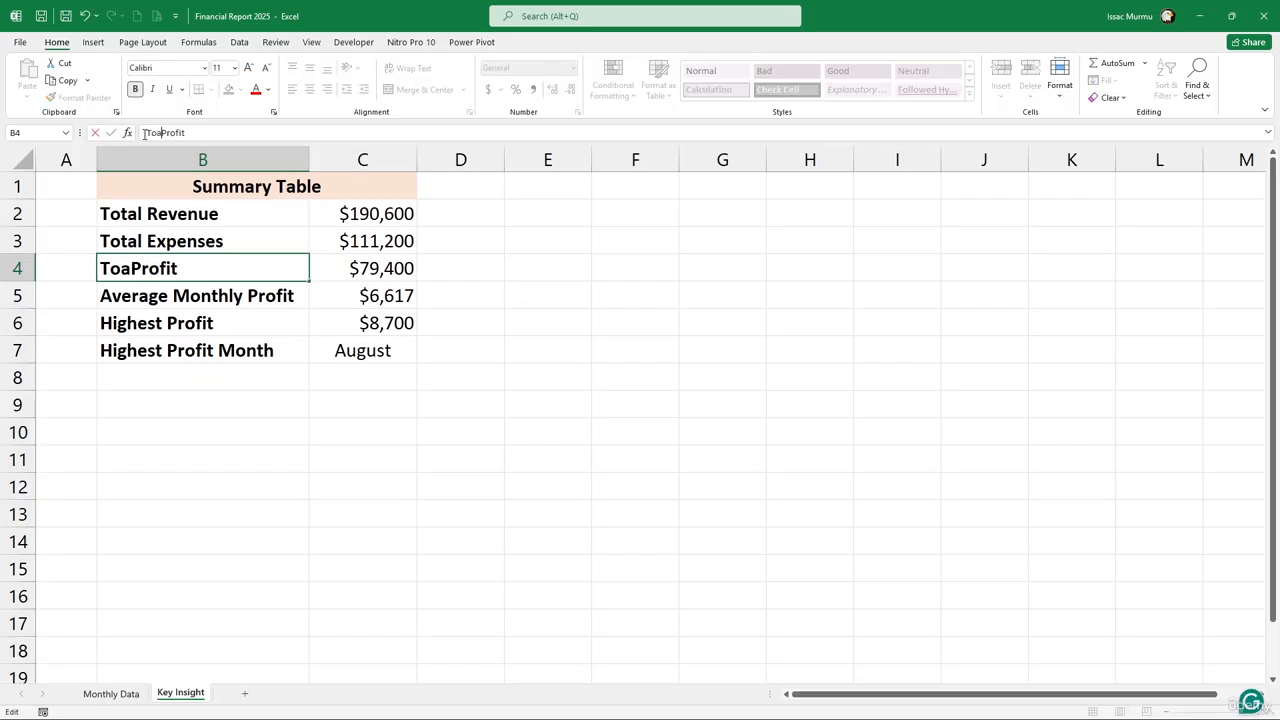
{"action": "key", "text": "BackSpace"}
{"action": "type", "text": "tal"}
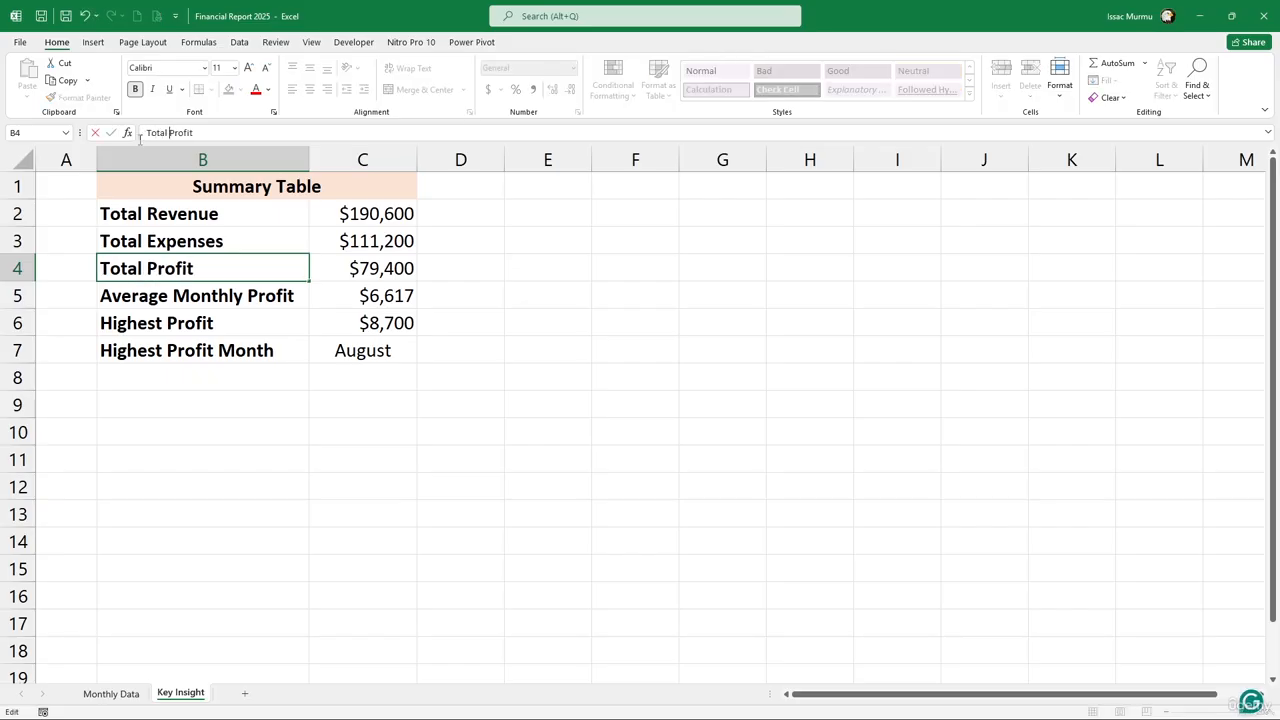
{"action": "left_click", "coordinate": [143, 296]}
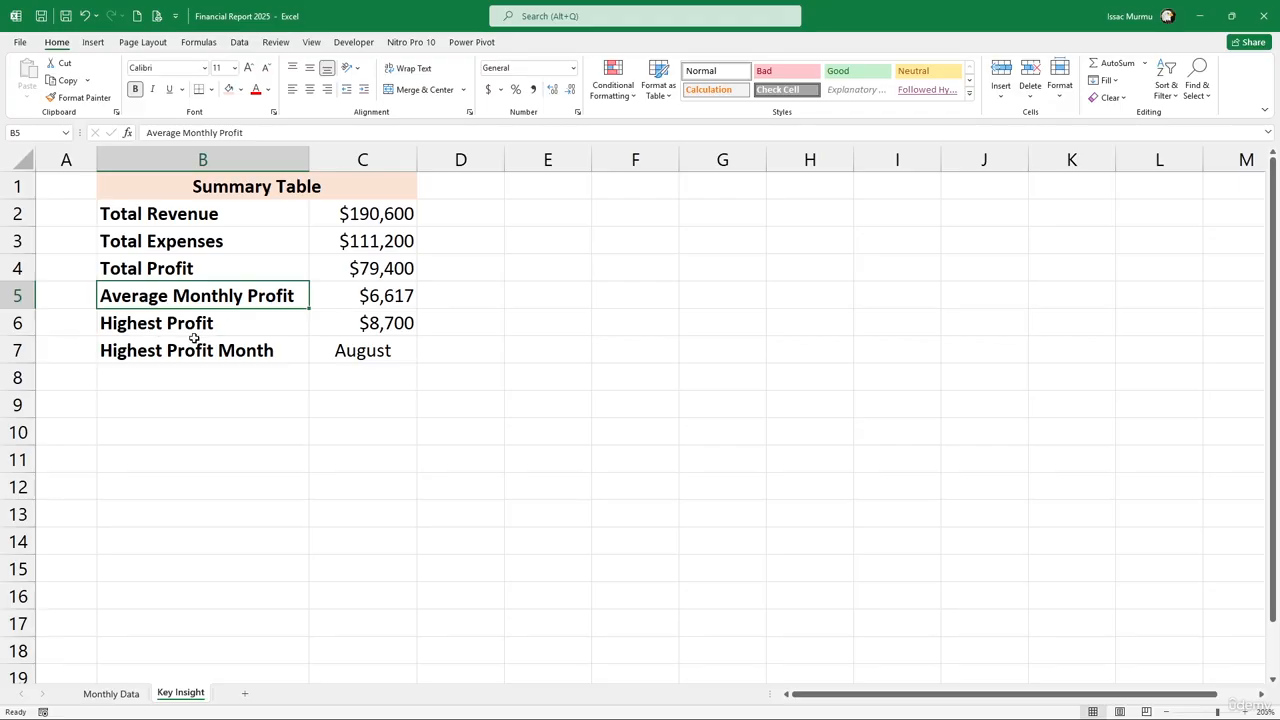
Copy the whole summary table B2:C7
{"action": "left_click", "coordinate": [250, 328]}
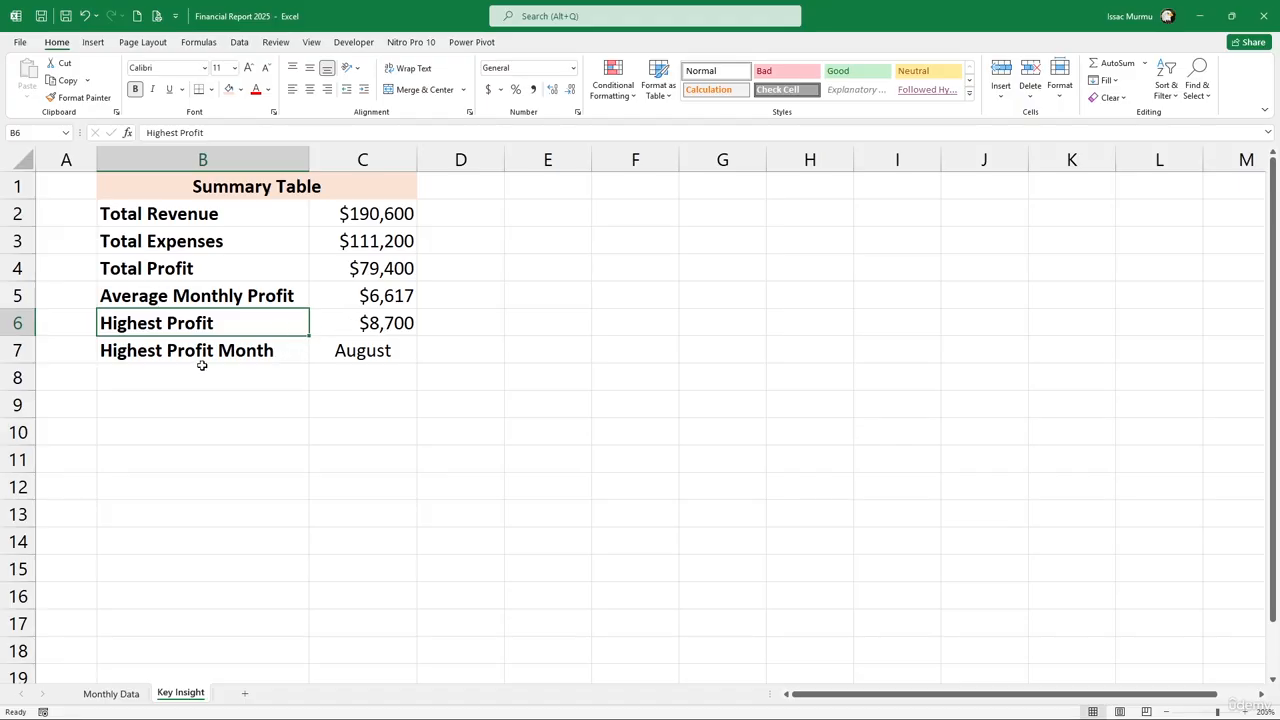
{"action": "left_click_drag", "start_coordinate": [119, 212], "coordinate": [380, 350]}
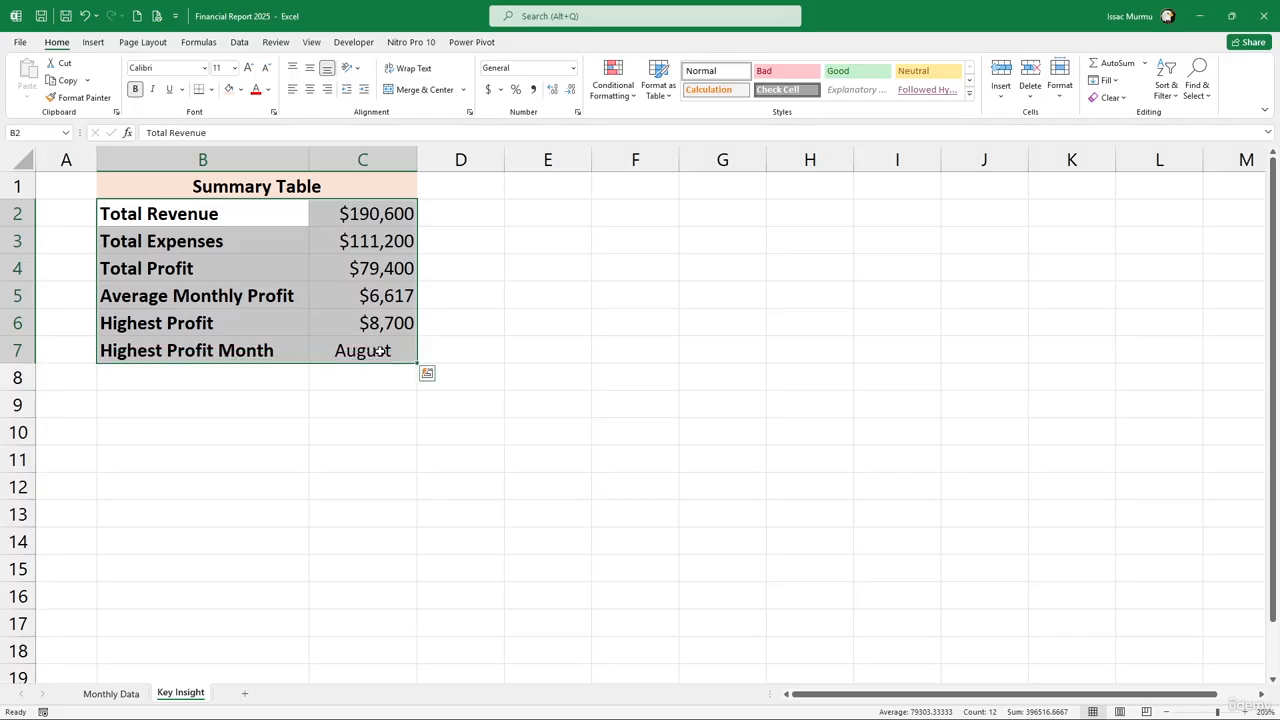
{"action": "key", "text": "ctrl+c"}
Paste the copied summary table on a new line of Gemini's prompt
{"action": "key", "text": "alt+Tab"}
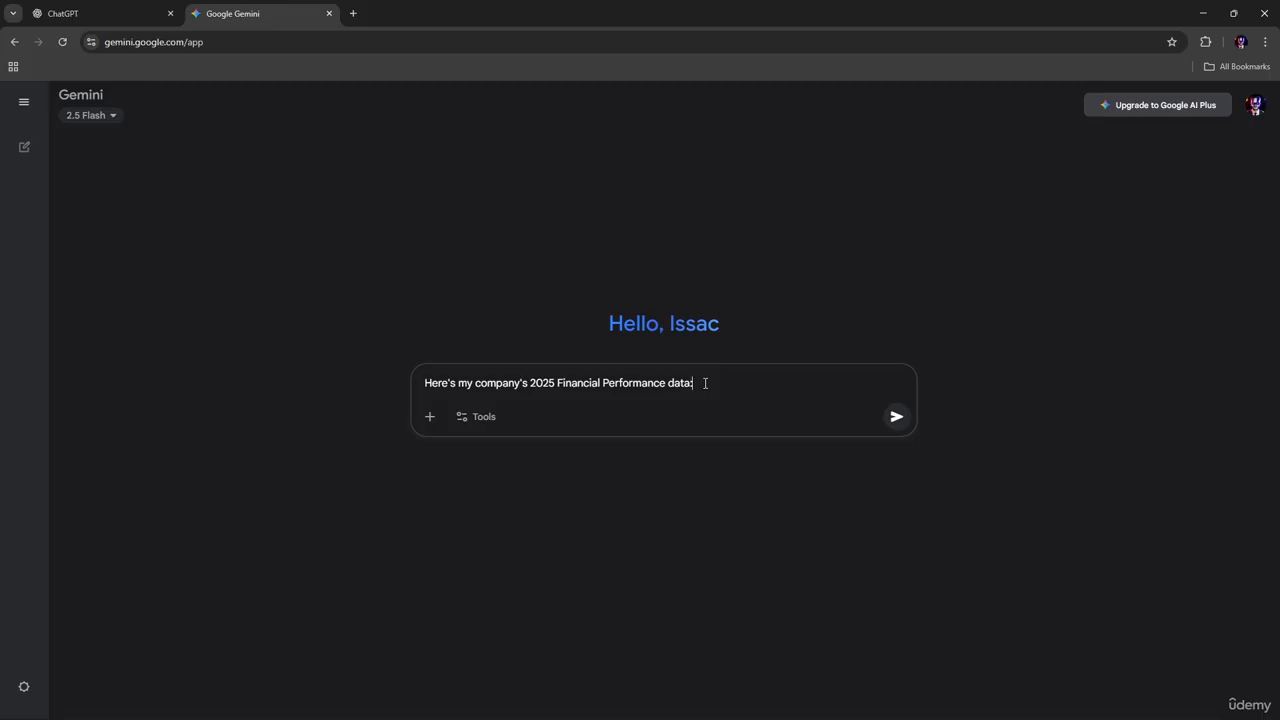
{"action": "key", "text": "shift+Return"}
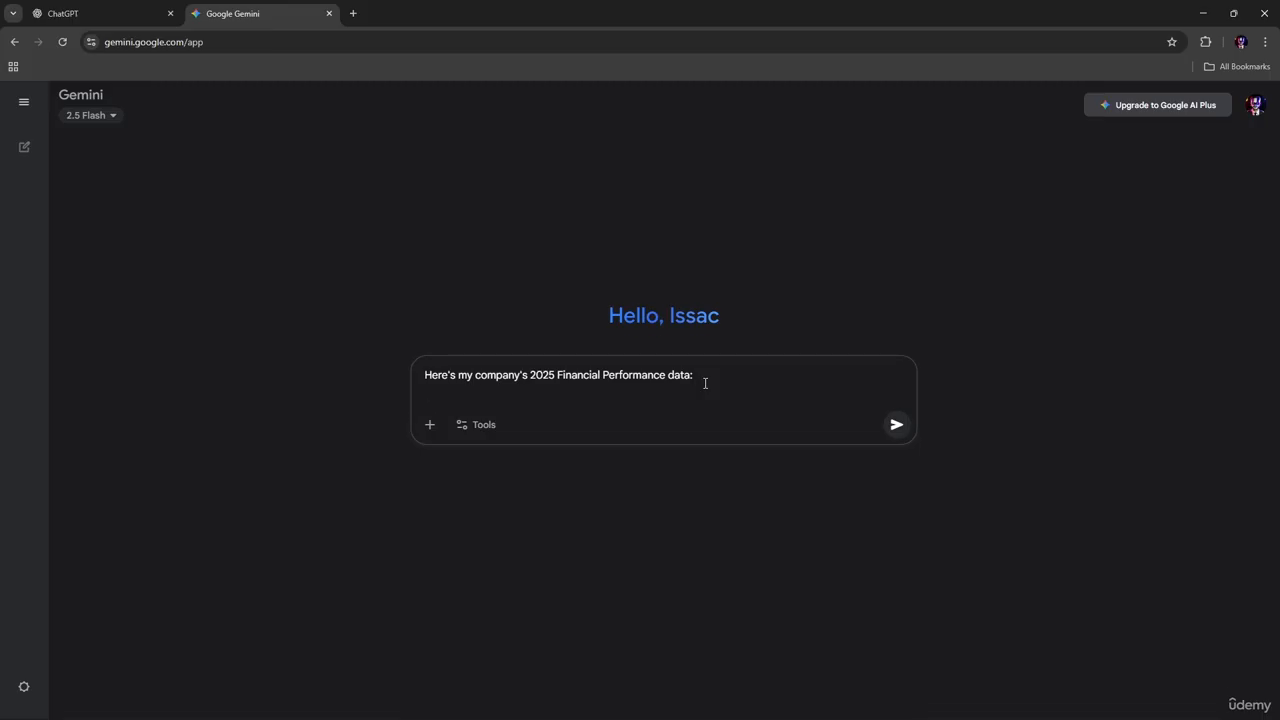
{"action": "key", "text": "ctrl+v"}
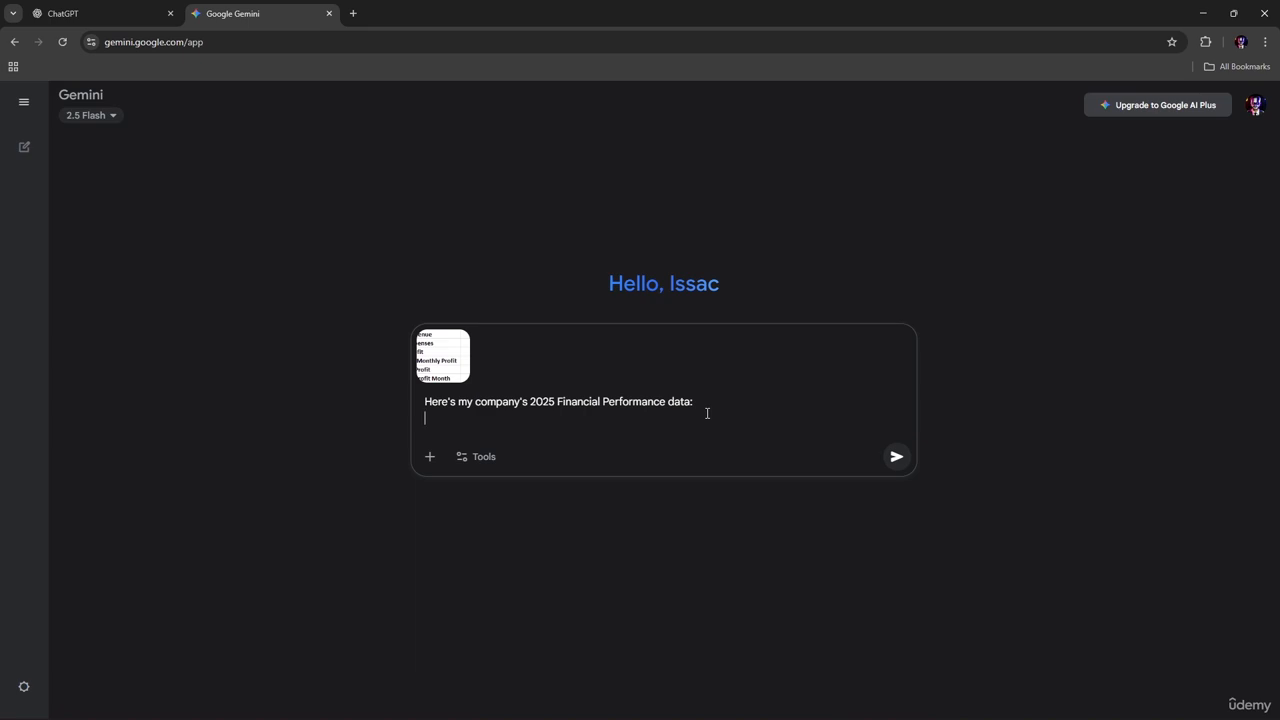
Add the request 'Please write a short financial analysis paragraph summarizing the business performance'
{"action": "type", "text": "Please write a short finac"}
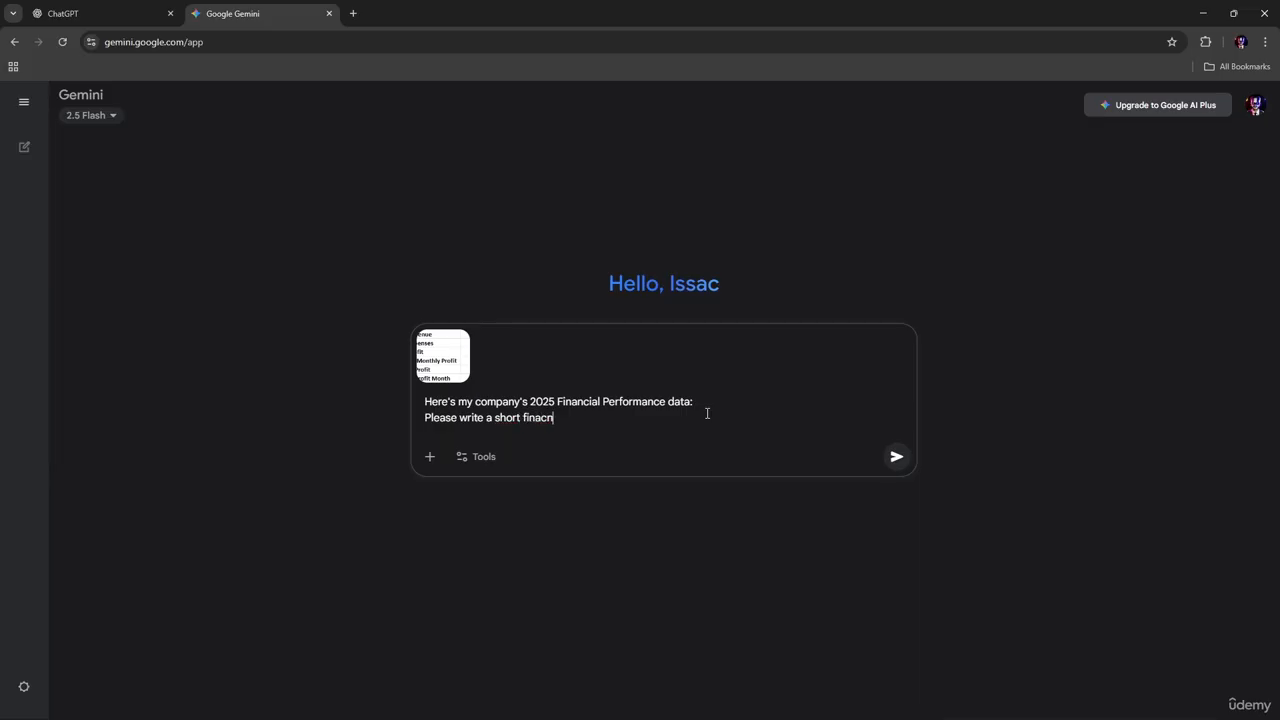
{"action": "key", "text": "BackSpace"}
{"action": "type", "text": "nc"}
{"action": "type", "text": "ial an"}
{"action": "type", "text": "al"}
{"action": "type", "text": "yu"}
{"action": "type", "text": "sis "}
{"action": "type", "text": "pr"}
{"action": "key", "text": "BackSpace"}
{"action": "type", "text": "aragrpah s"}
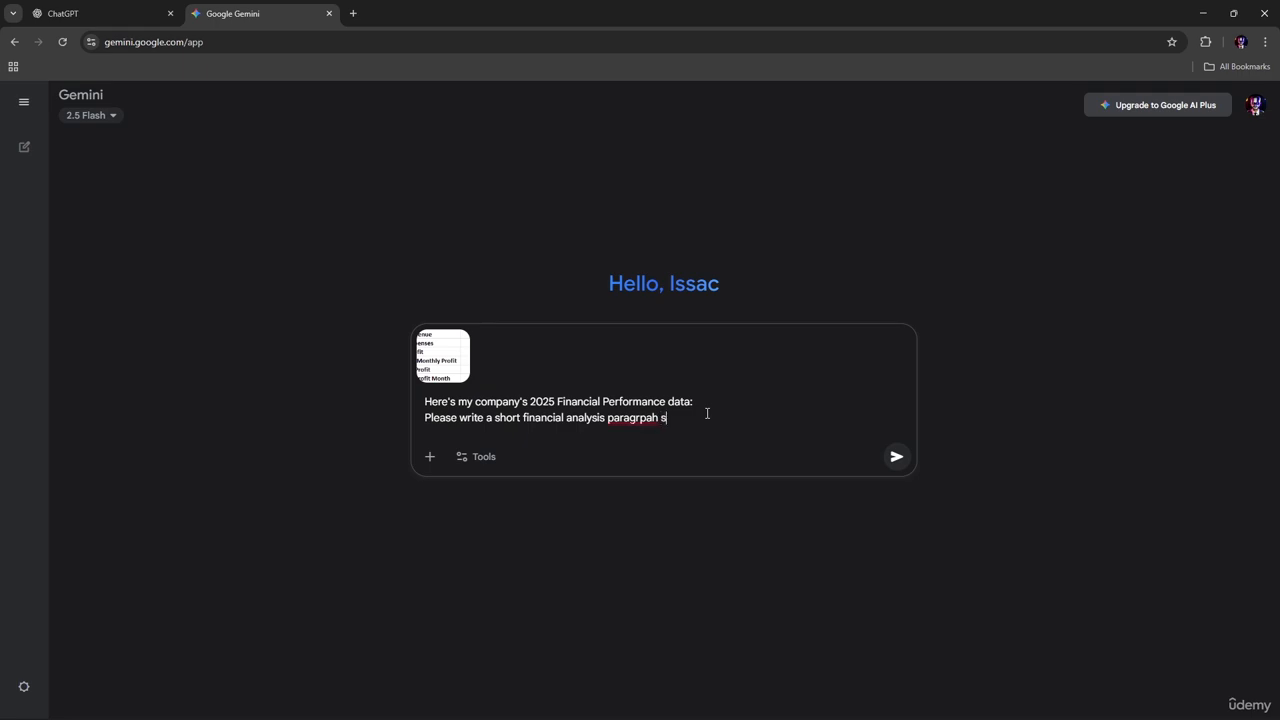
{"action": "type", "text": "ummarizing the business perofrormance"}
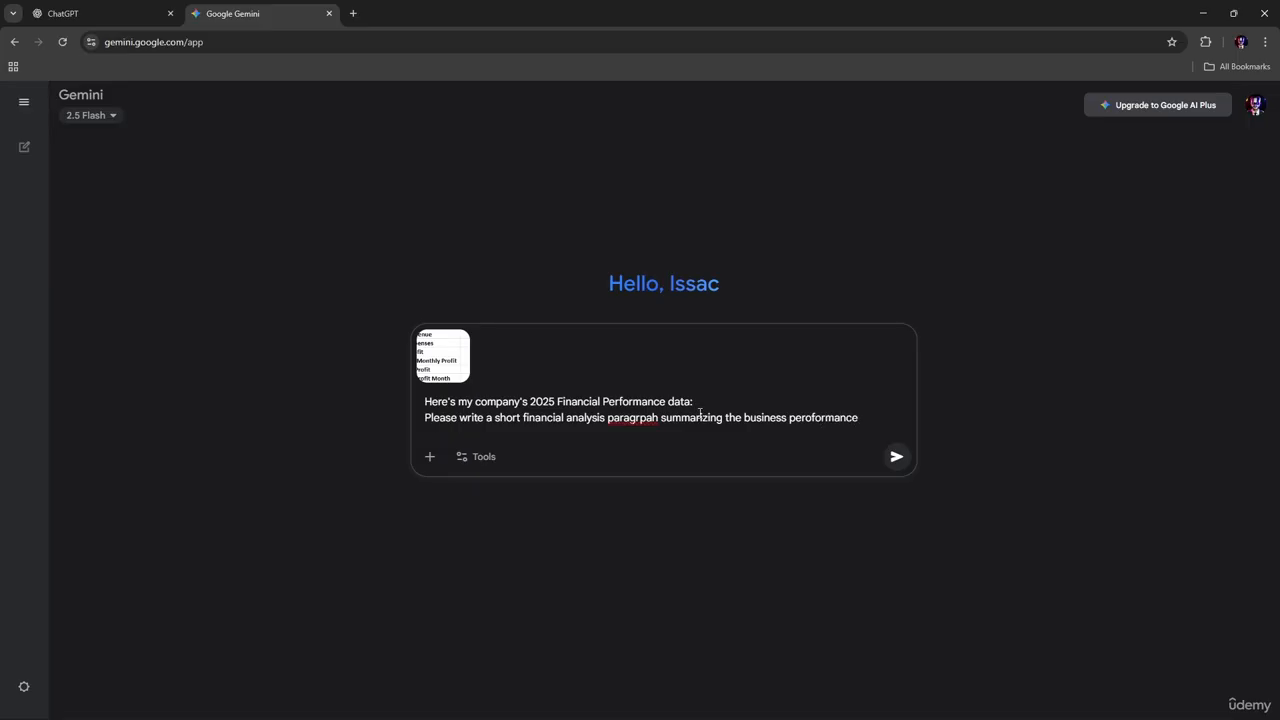
Correct the misspellings to 'paragraph' and 'performance' using spelling suggestions
{"action": "right_click", "coordinate": [628, 417]}
{"action": "left_click", "coordinate": [690, 75]}
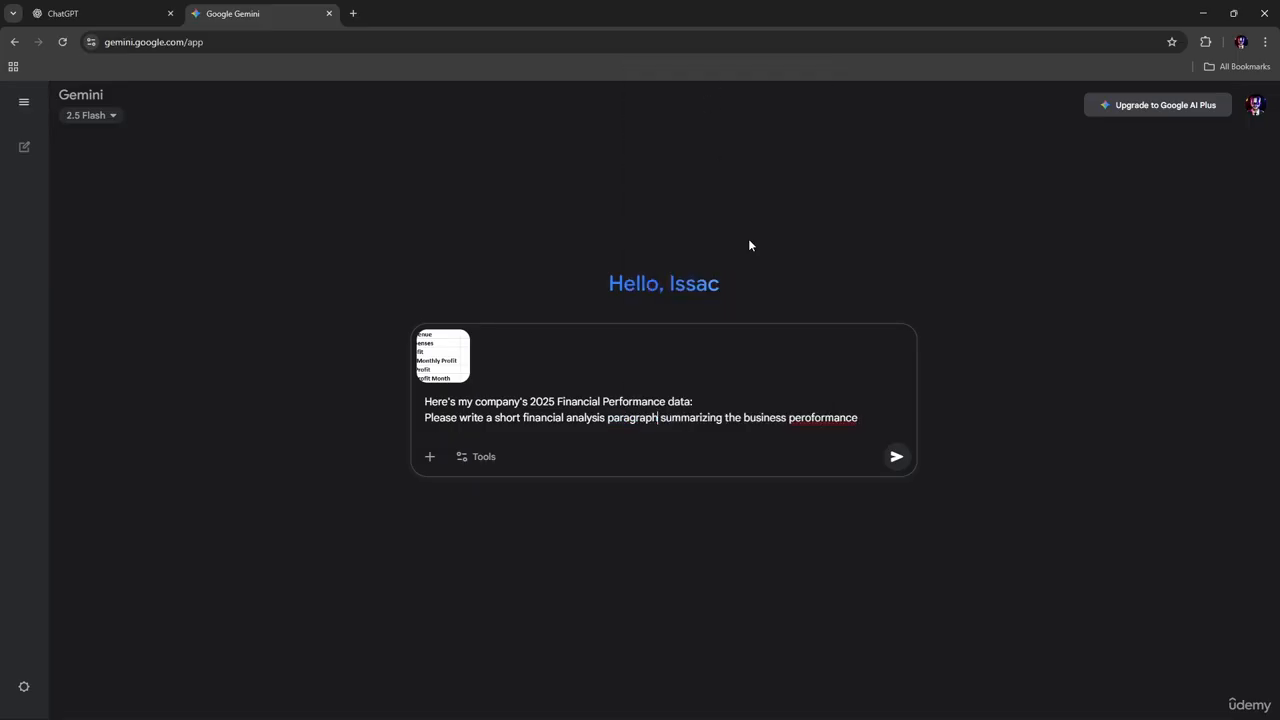
{"action": "right_click", "coordinate": [823, 417]}
{"action": "left_click", "coordinate": [890, 80]}
Send the prompt with the summary table and read through Gemini's financial analysis reply
{"action": "left_click", "coordinate": [898, 456]}
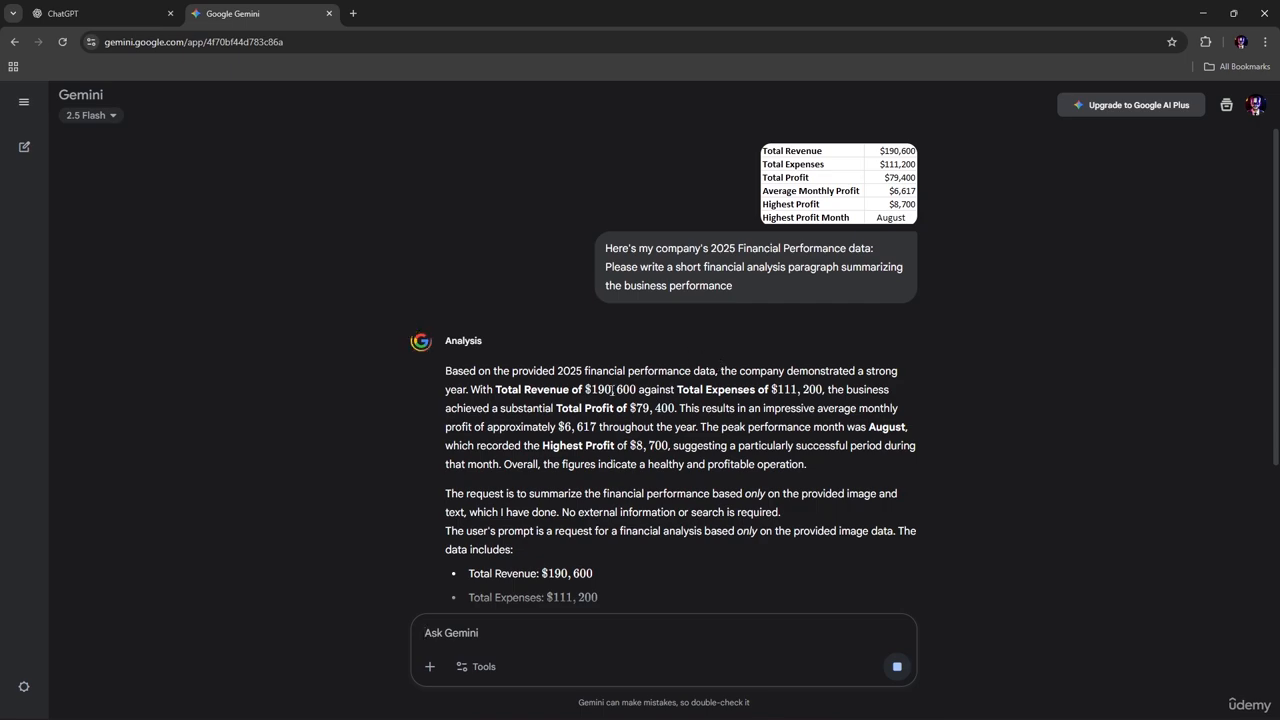
{"action": "scroll", "coordinate": [616, 395], "scroll_direction": "down", "scroll_amount": 2}
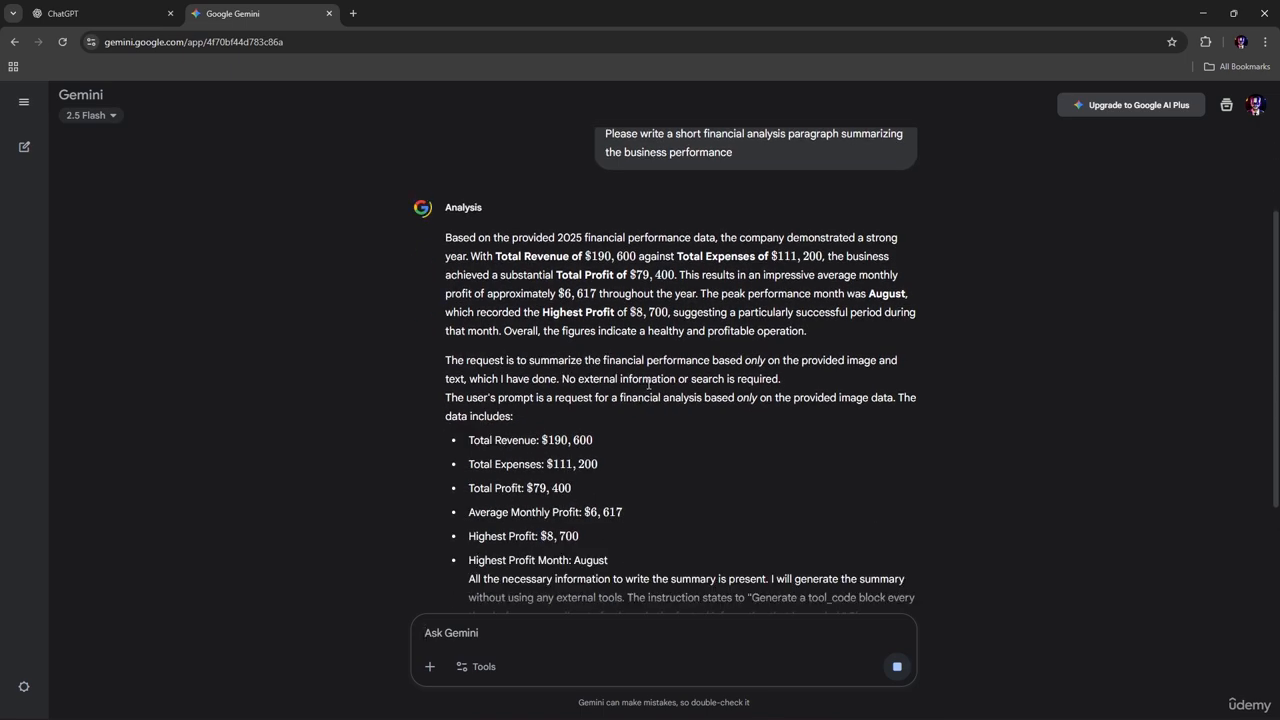
{"action": "scroll", "coordinate": [648, 358], "scroll_direction": "up", "scroll_amount": 2}
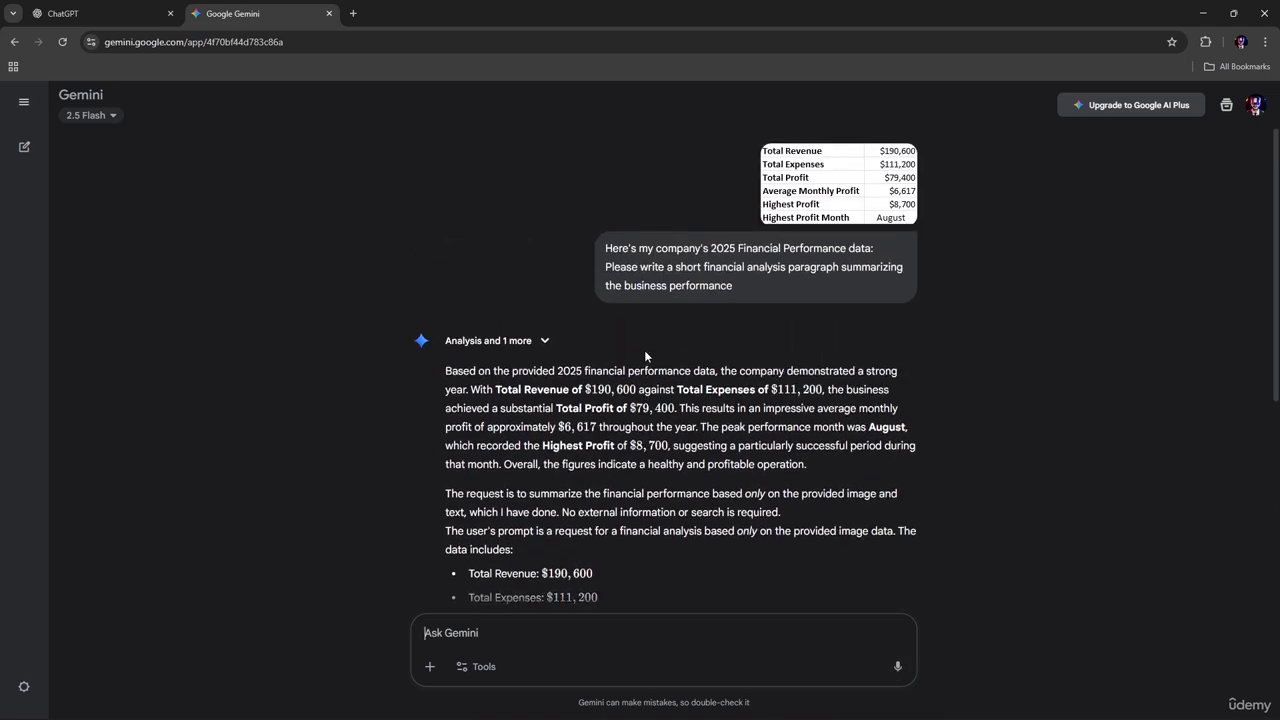
{"action": "scroll", "coordinate": [566, 371], "scroll_direction": "down", "scroll_amount": 2}
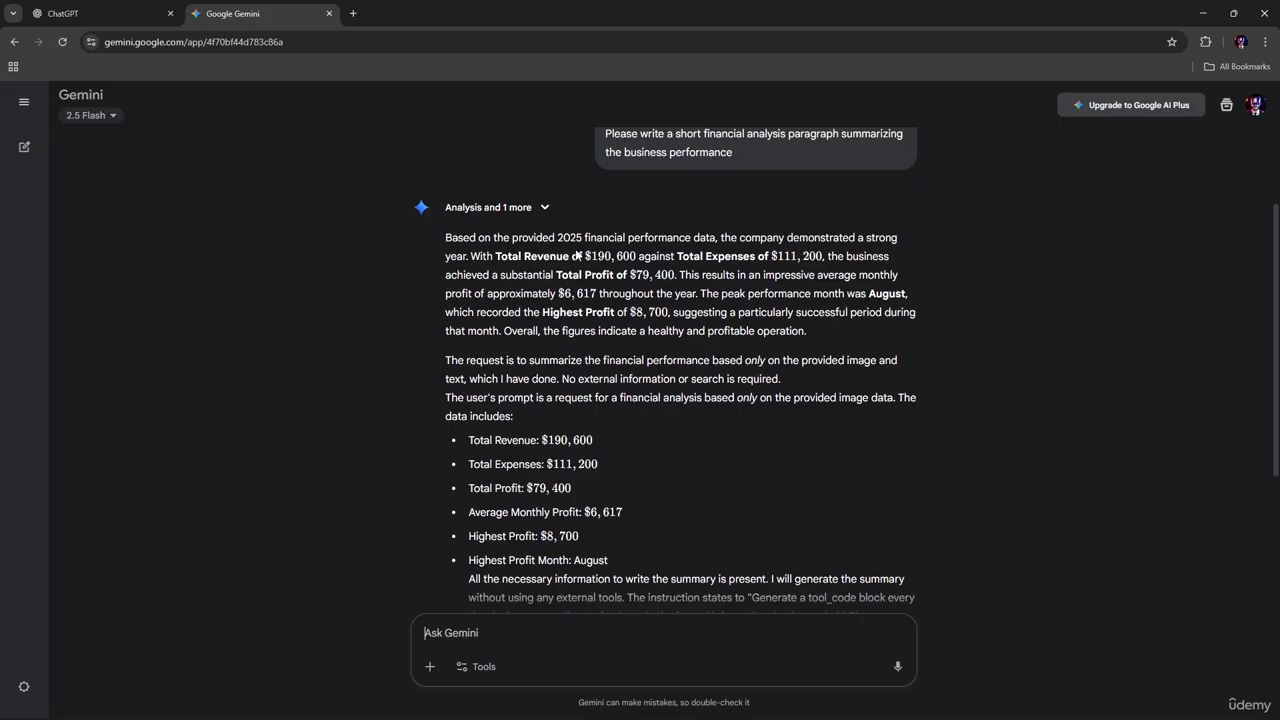
{"action": "scroll", "coordinate": [579, 256], "scroll_direction": "up", "scroll_amount": 1}
{"action": "scroll", "coordinate": [658, 322], "scroll_direction": "up", "scroll_amount": 1}
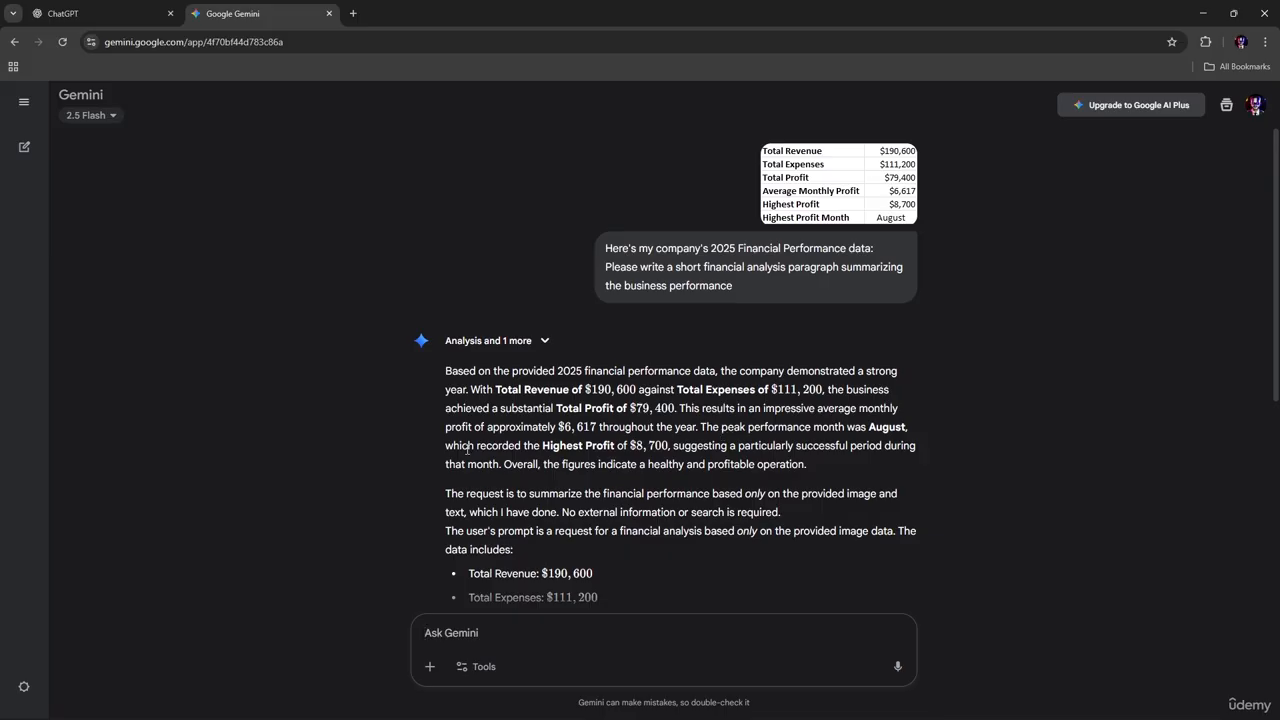
Read through Gemini's answer, highlighting its final summary paragraph
{"action": "left_click_drag", "start_coordinate": [459, 445], "coordinate": [685, 446]}
{"action": "left_click", "coordinate": [654, 472]}
{"action": "scroll", "coordinate": [750, 470], "scroll_direction": "down", "scroll_amount": 1}
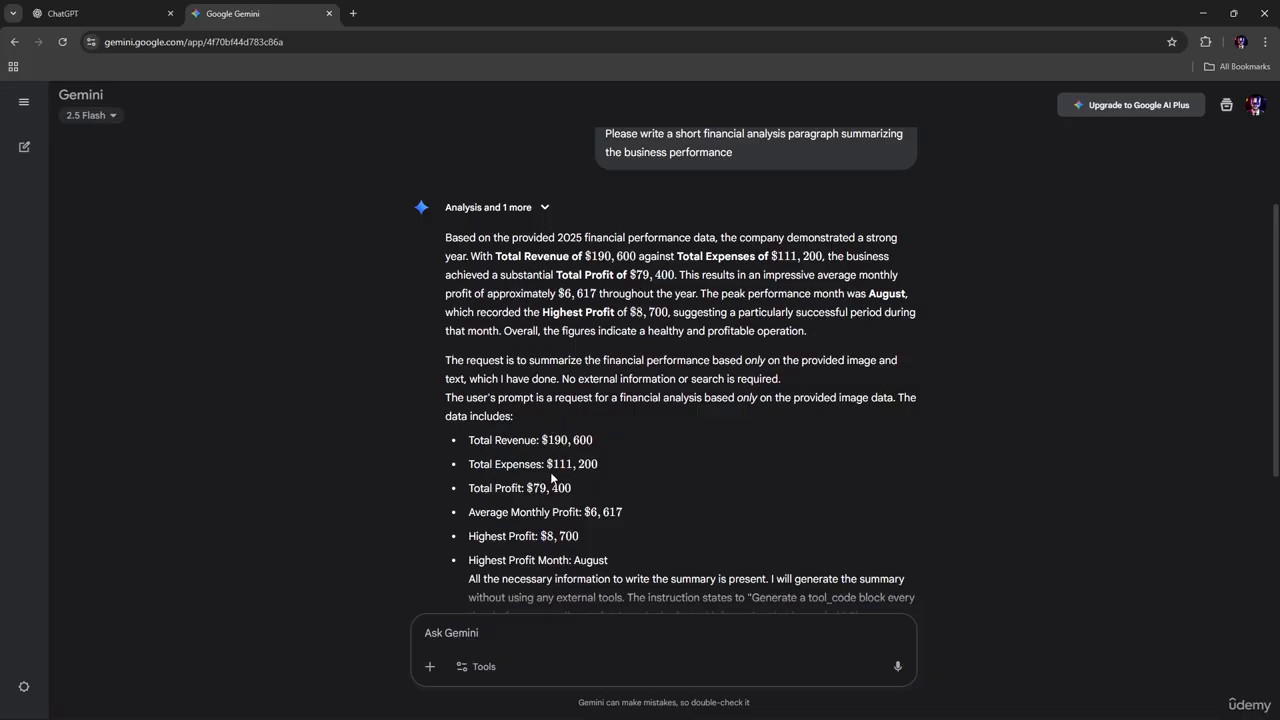
{"action": "scroll", "coordinate": [553, 470], "scroll_direction": "down", "scroll_amount": 2}
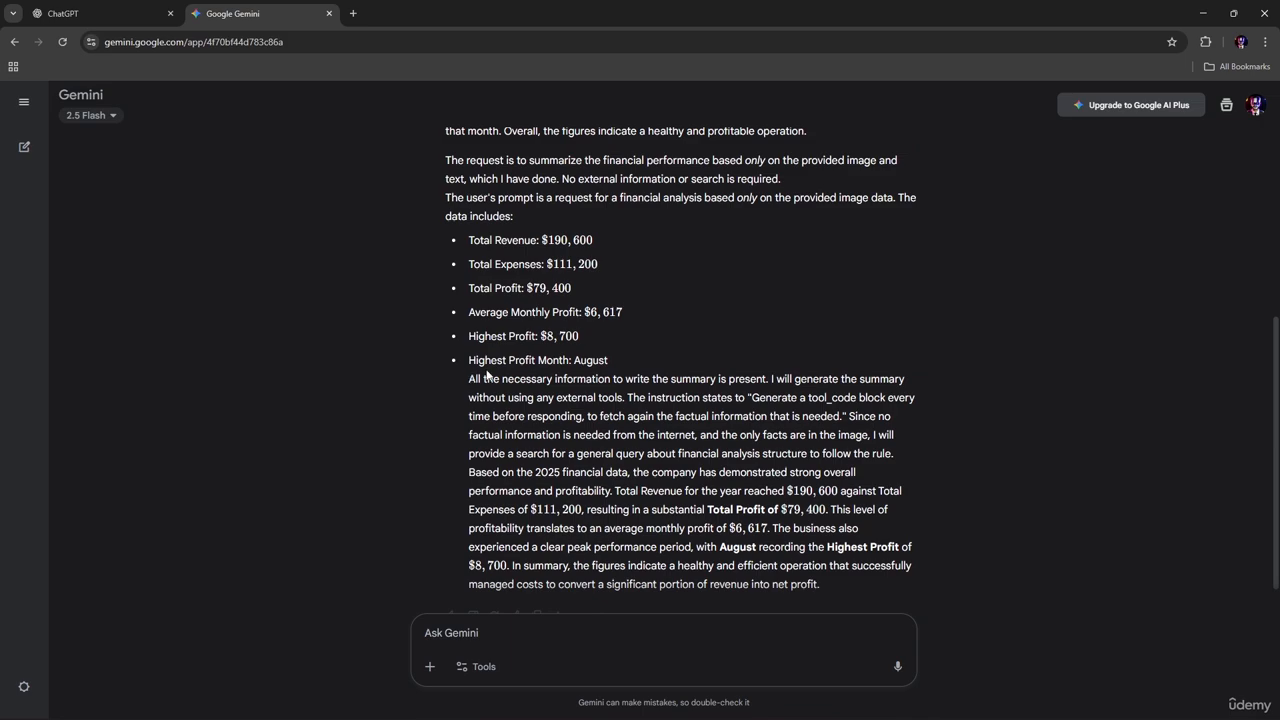
{"action": "left_click_drag", "start_coordinate": [469, 380], "coordinate": [808, 566]}
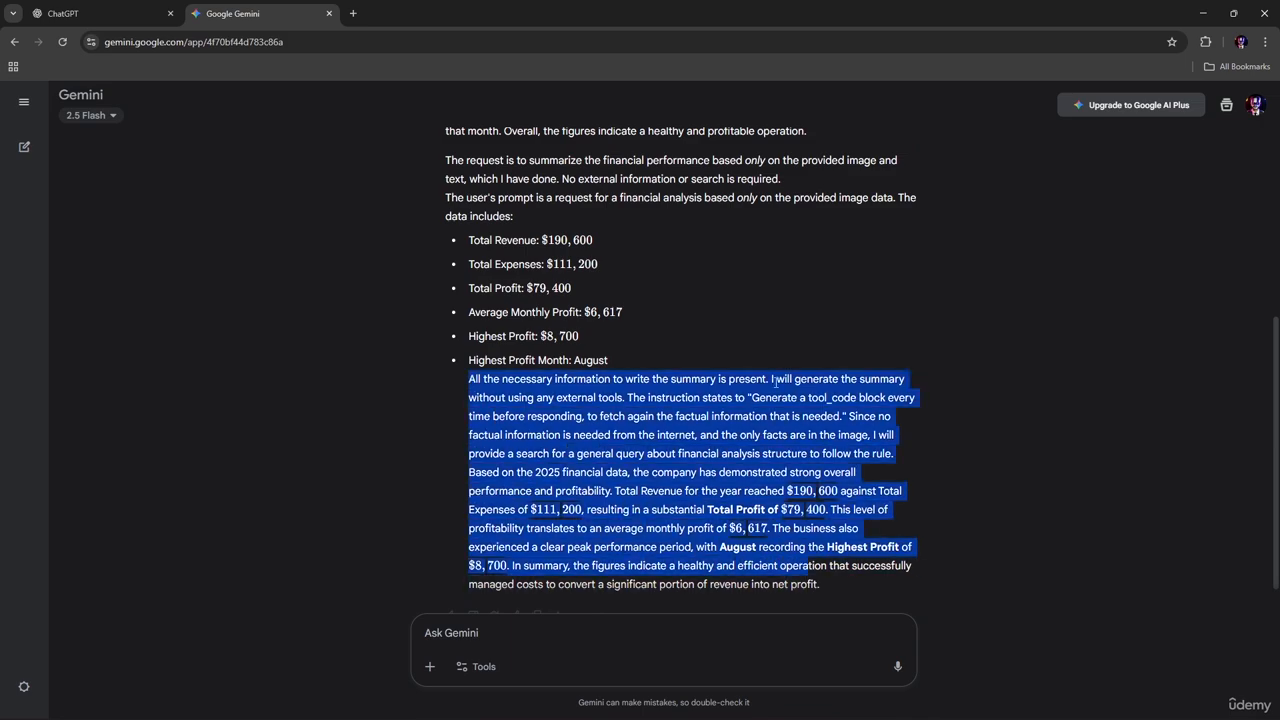
{"action": "scroll", "coordinate": [641, 453], "scroll_direction": "down", "scroll_amount": 1}
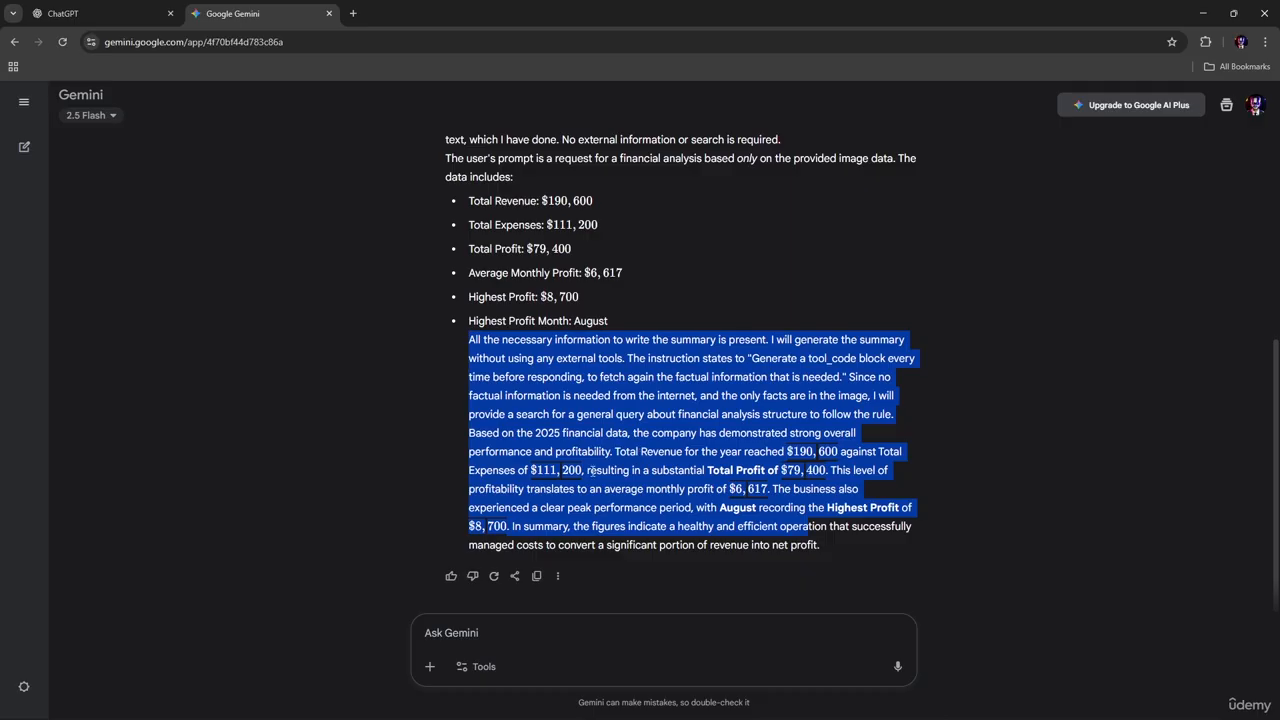
{"action": "scroll", "coordinate": [591, 470], "scroll_direction": "up", "scroll_amount": 5}
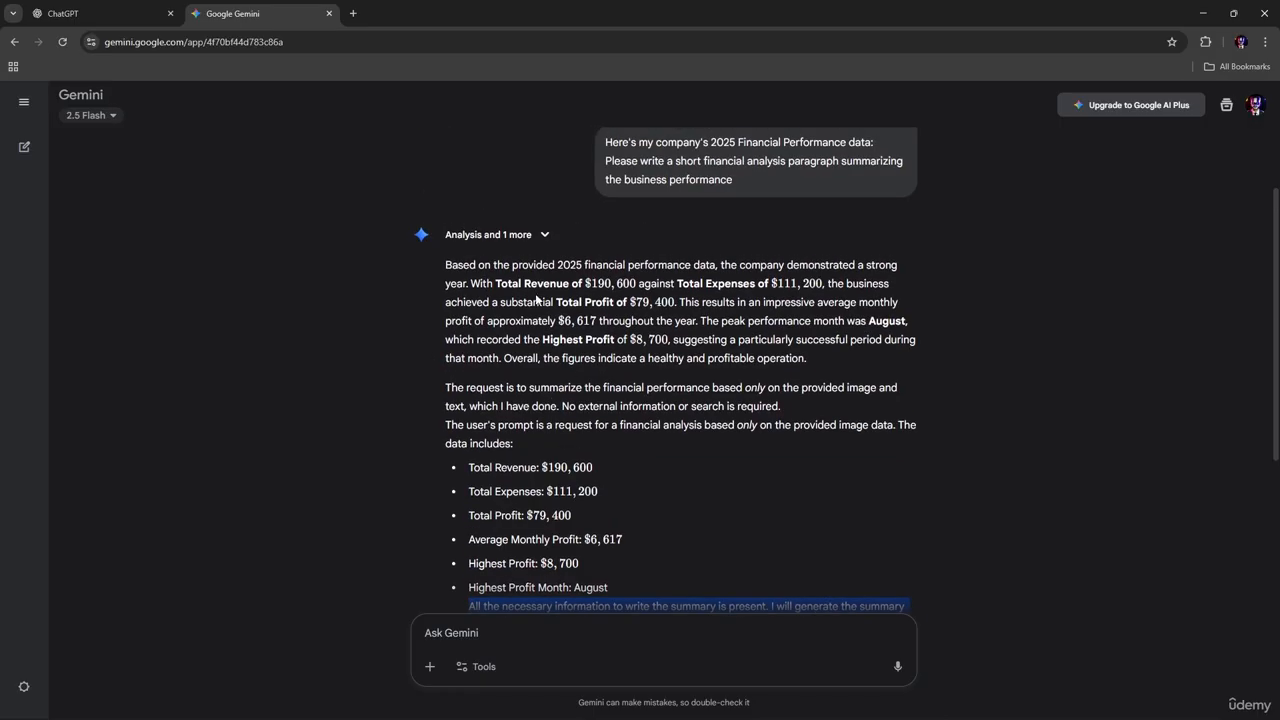
Expand the 'Analysis and 1 more' details, then dismiss the Start menu and paste menu
{"action": "left_click", "coordinate": [515, 238]}
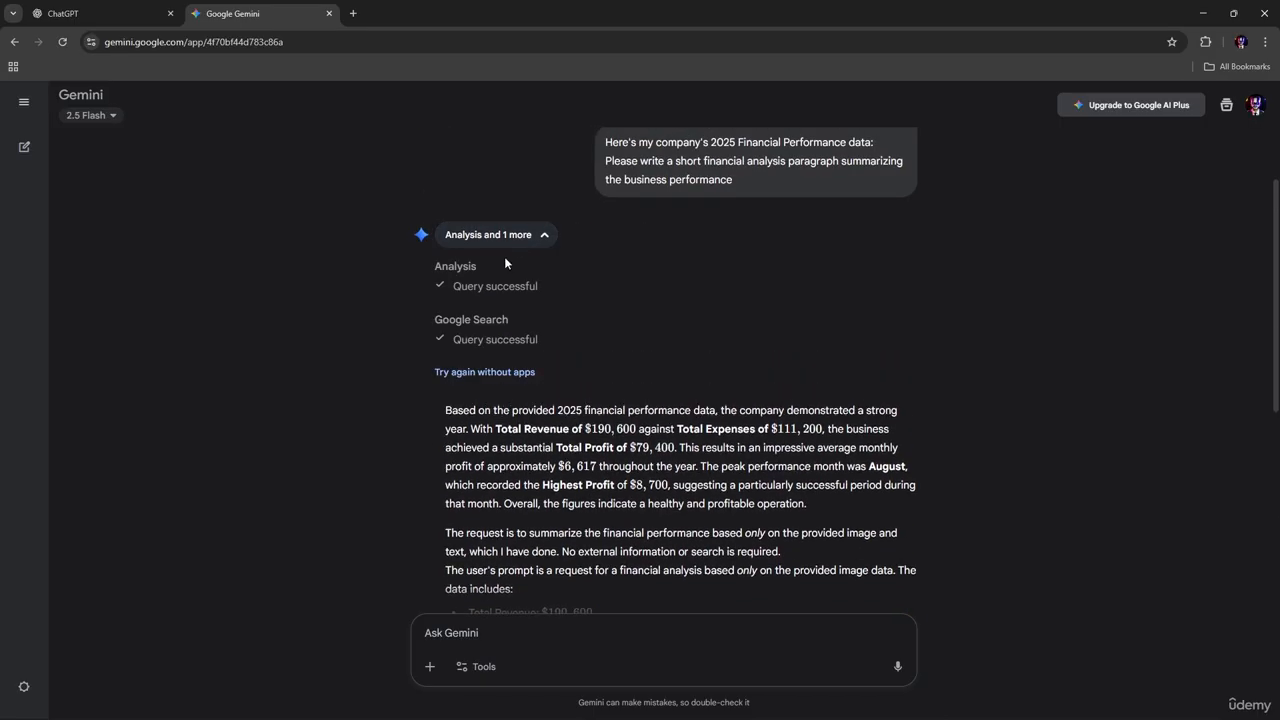
{"action": "scroll", "coordinate": [586, 307], "scroll_direction": "up", "scroll_amount": 2}
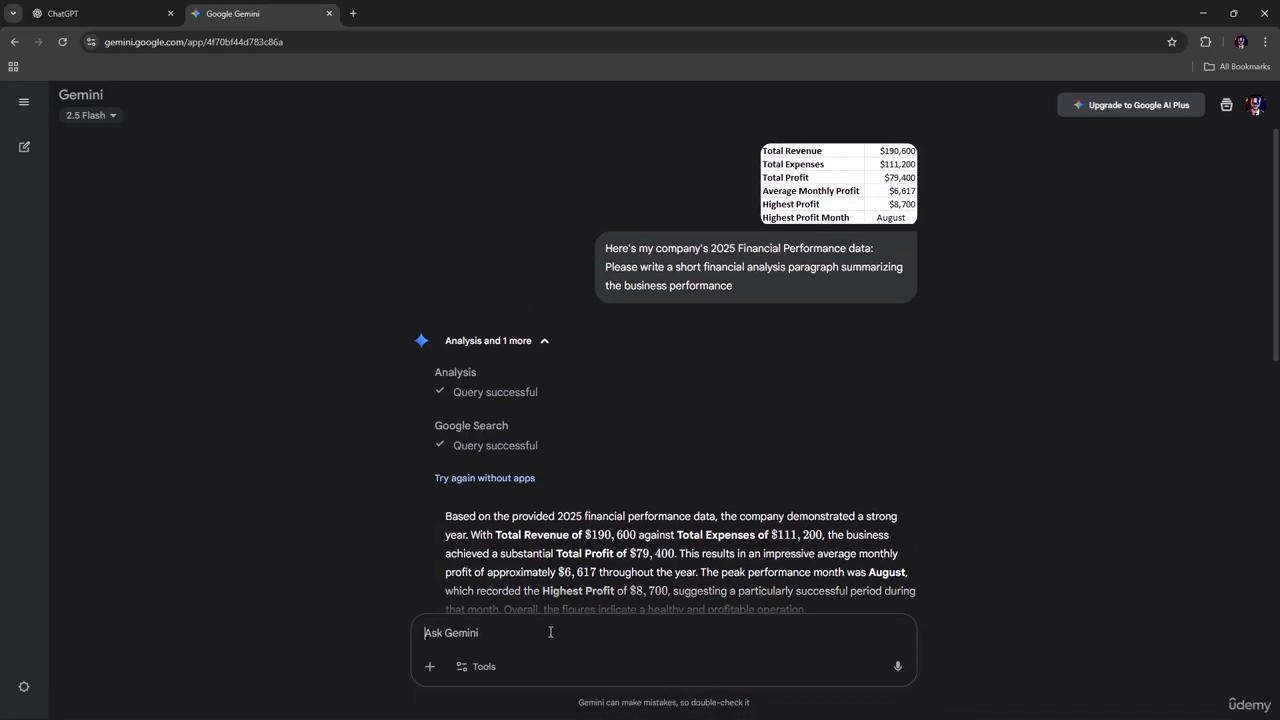
{"action": "key", "text": "super"}
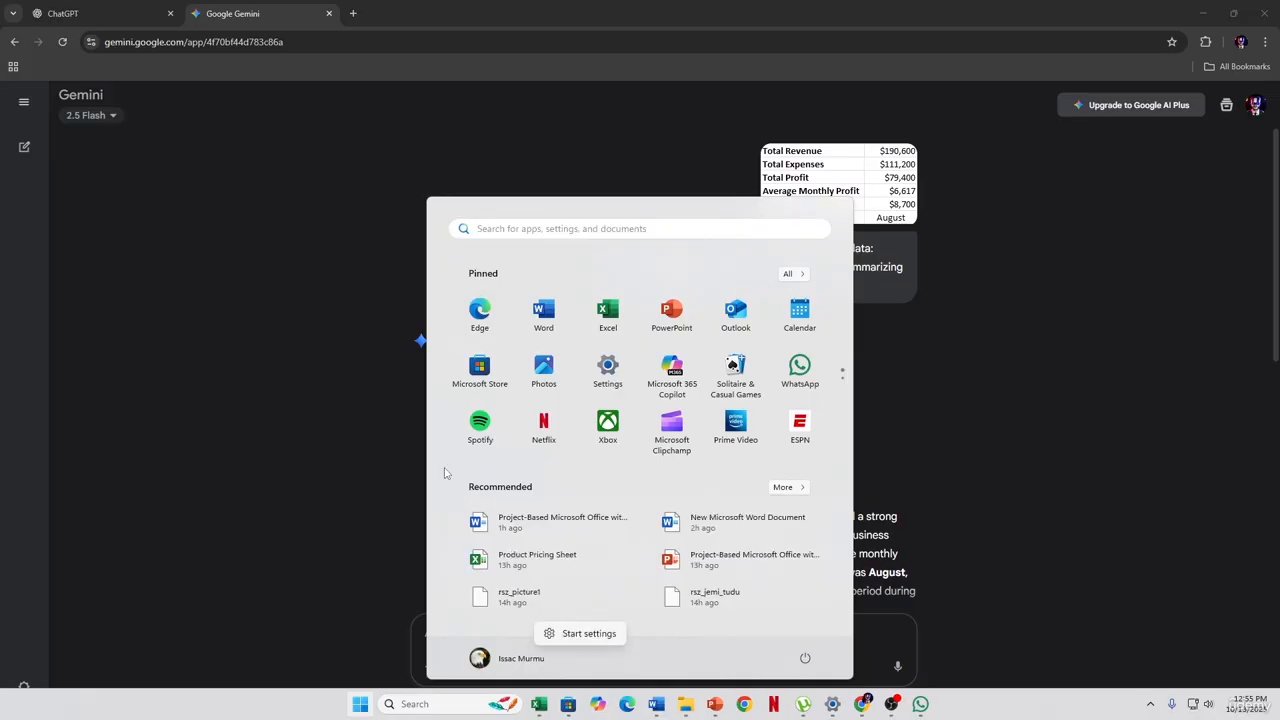
{"action": "left_click", "coordinate": [352, 440]}
{"action": "right_click", "coordinate": [474, 636]}
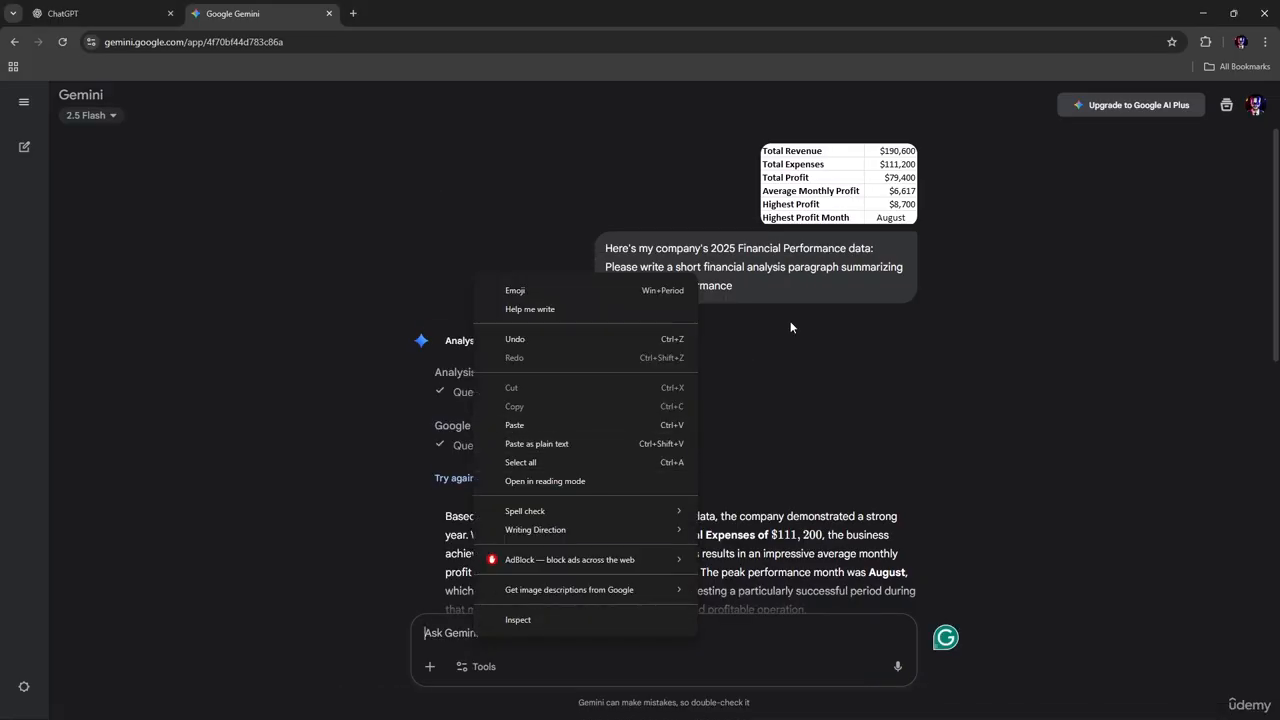
{"action": "left_click", "coordinate": [826, 298]}
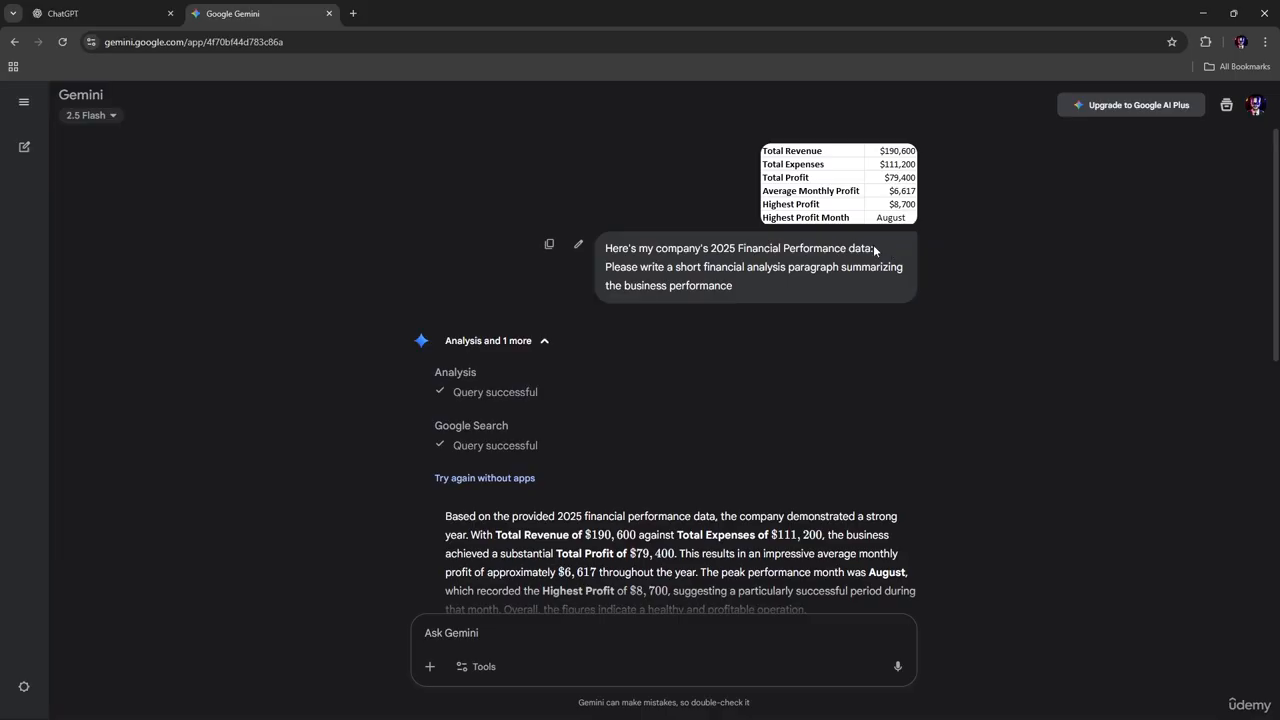
Edit the sent prompt to include the financial figures as plain text after 'data:', and resubmit
{"action": "left_click", "coordinate": [578, 244]}
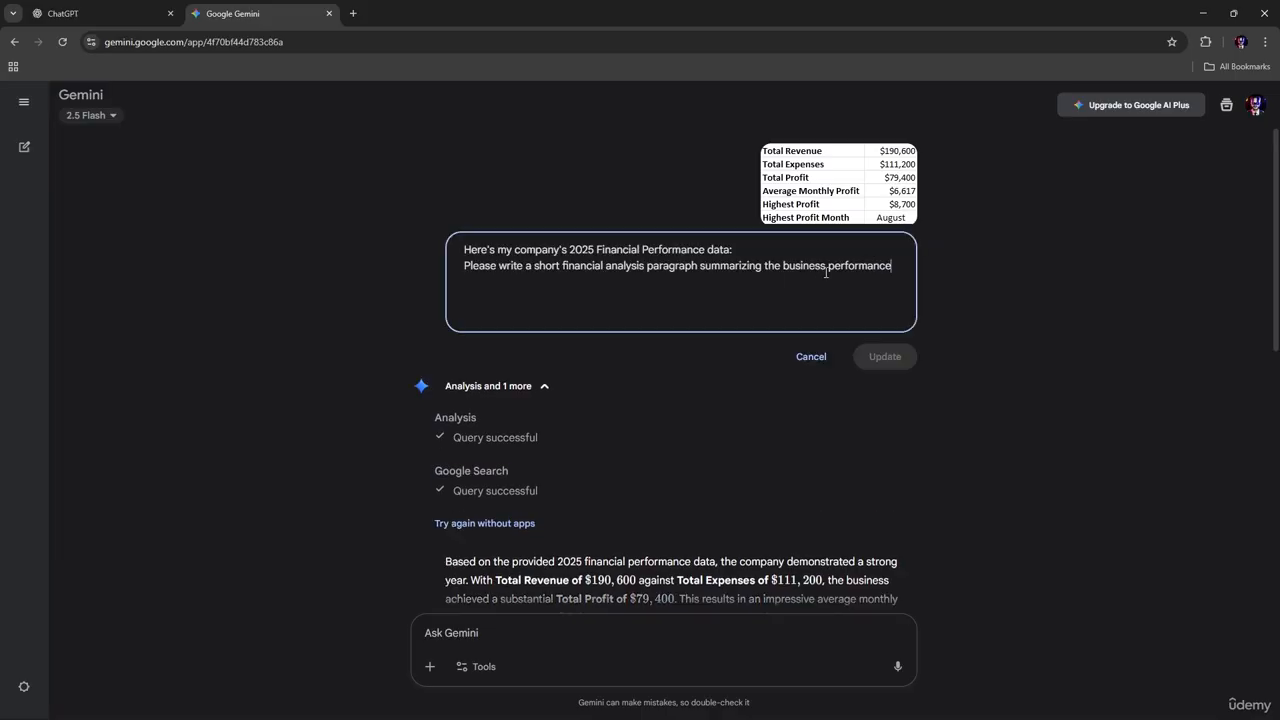
{"action": "right_click", "coordinate": [741, 250]}
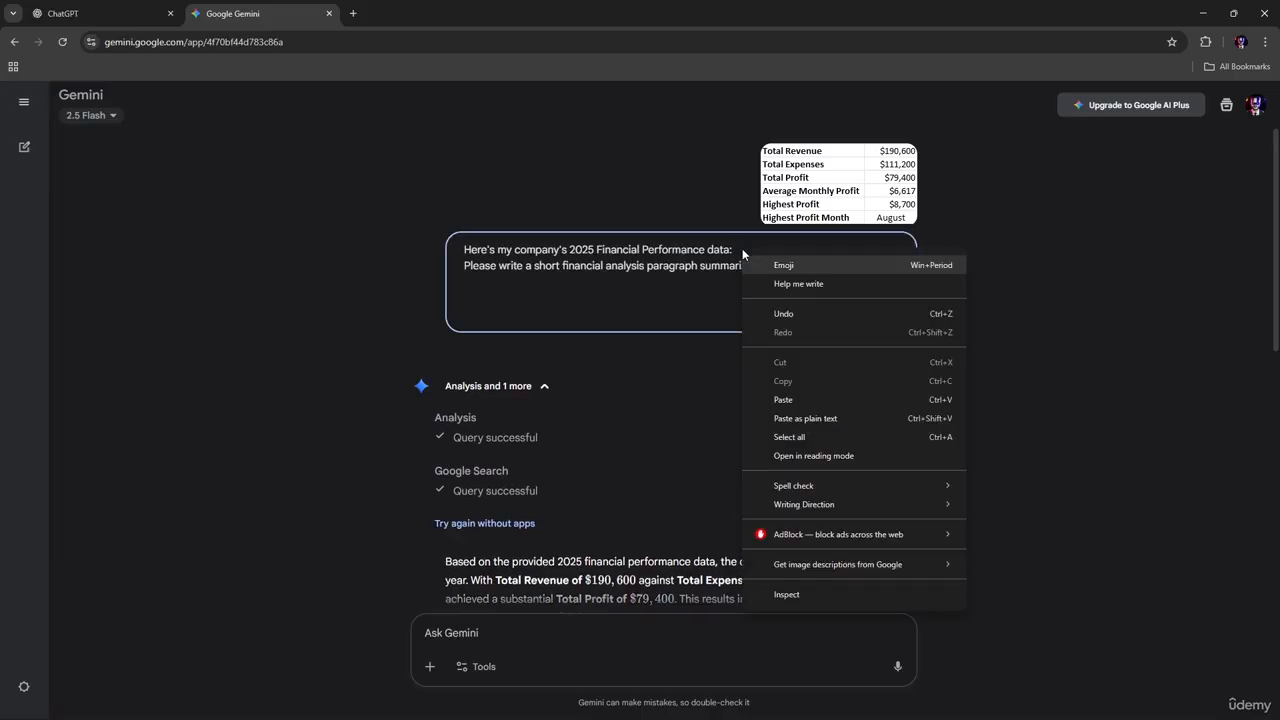
{"action": "left_click", "coordinate": [748, 235]}
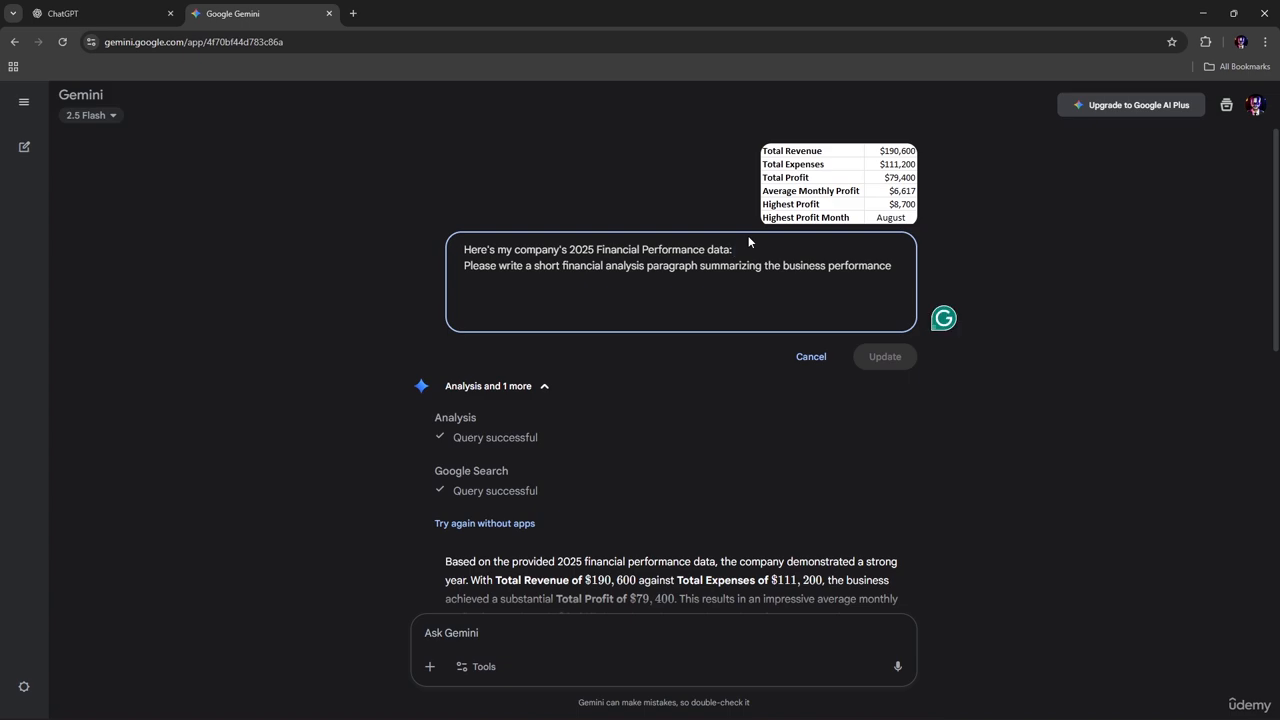
{"action": "key", "text": "shift+Return"}
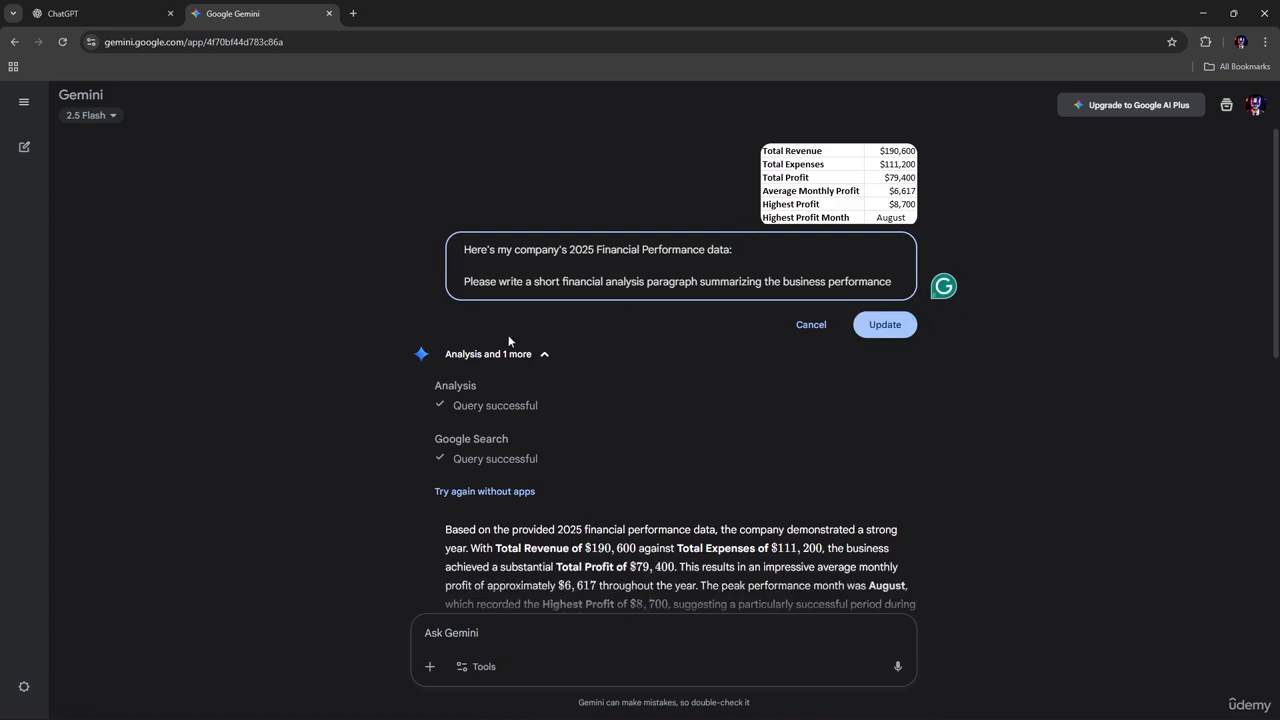
{"action": "right_click", "coordinate": [508, 277]}
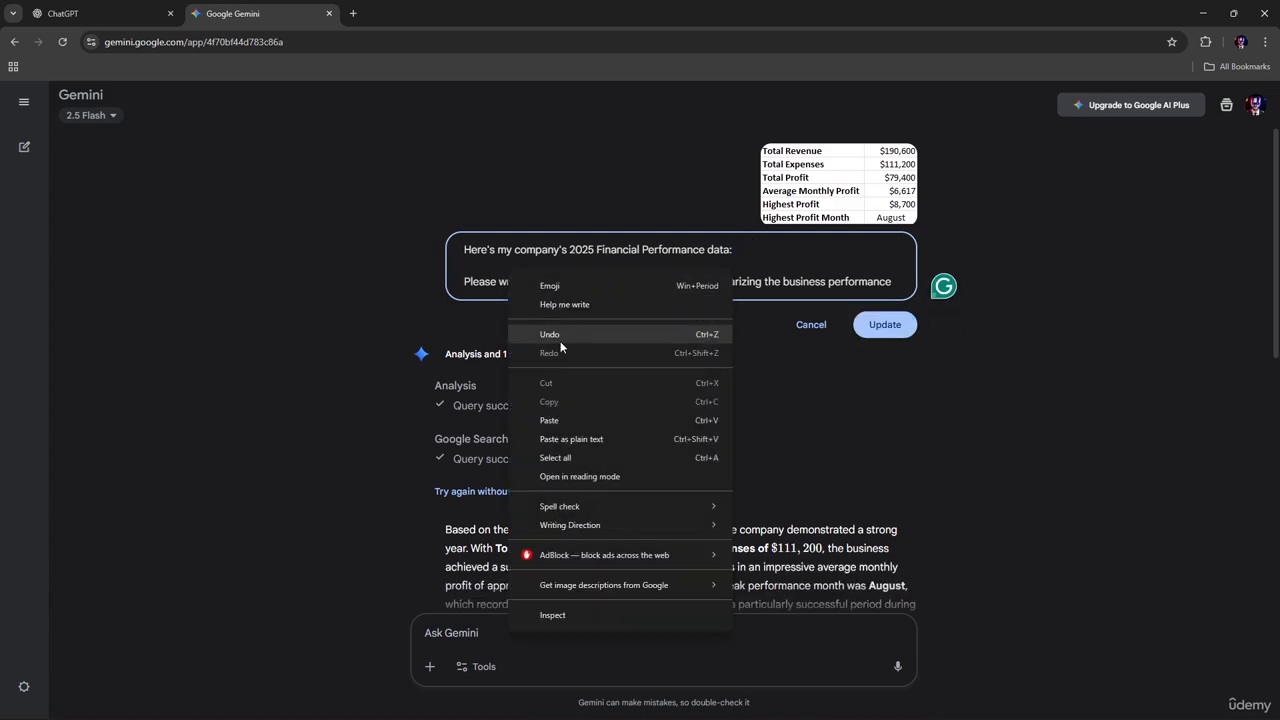
{"action": "left_click", "coordinate": [577, 440]}
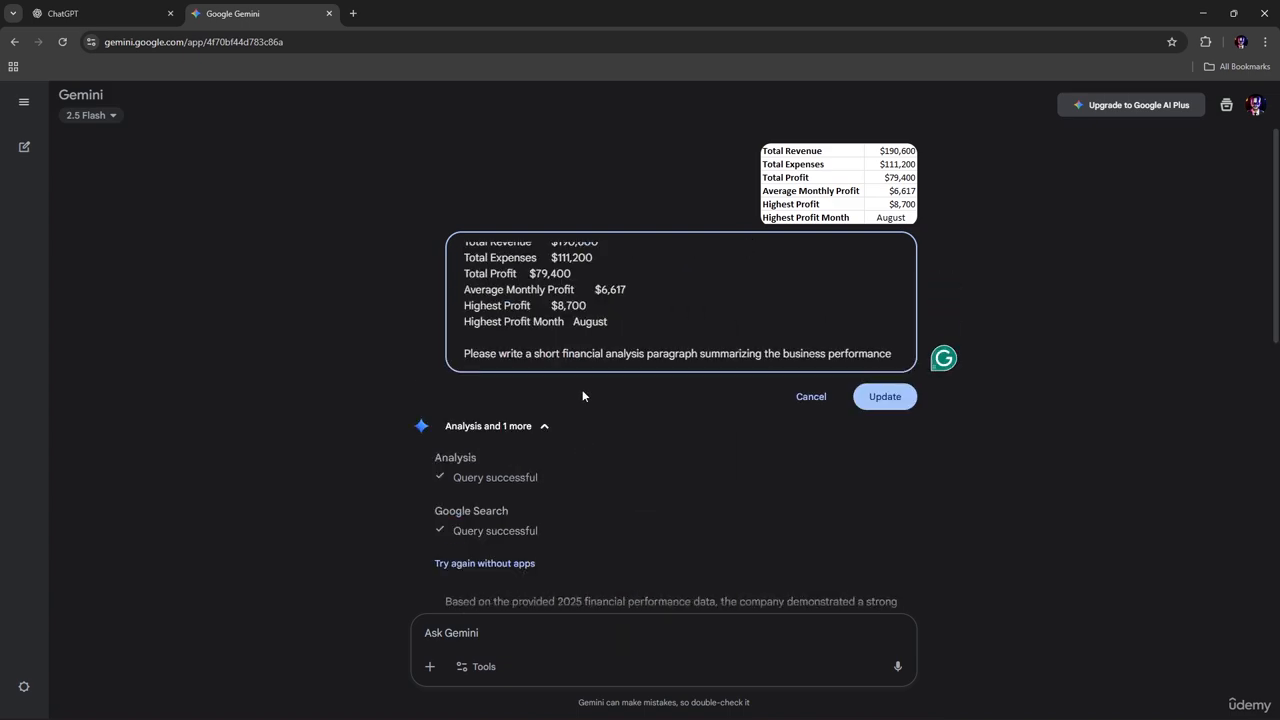
{"action": "left_click", "coordinate": [883, 397]}
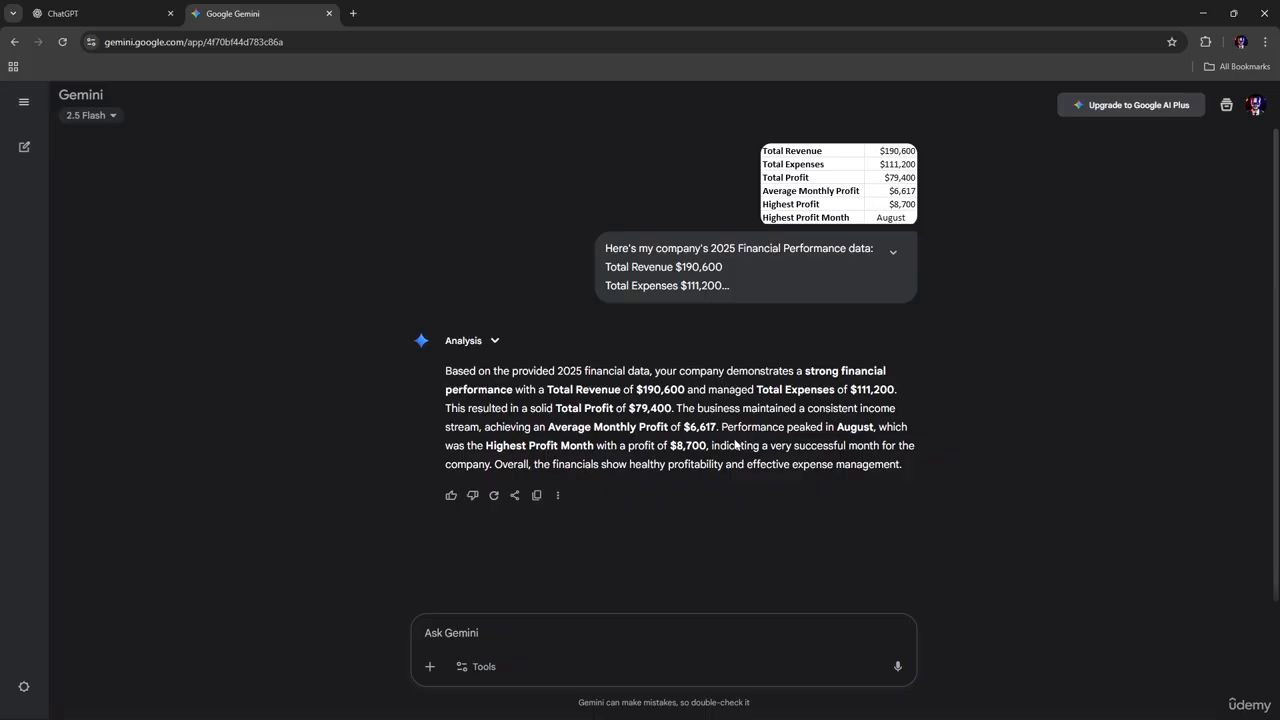
Copy Gemini's regenerated summary paragraph and return to Excel
{"action": "scroll", "coordinate": [726, 287], "scroll_direction": "down", "scroll_amount": 1}
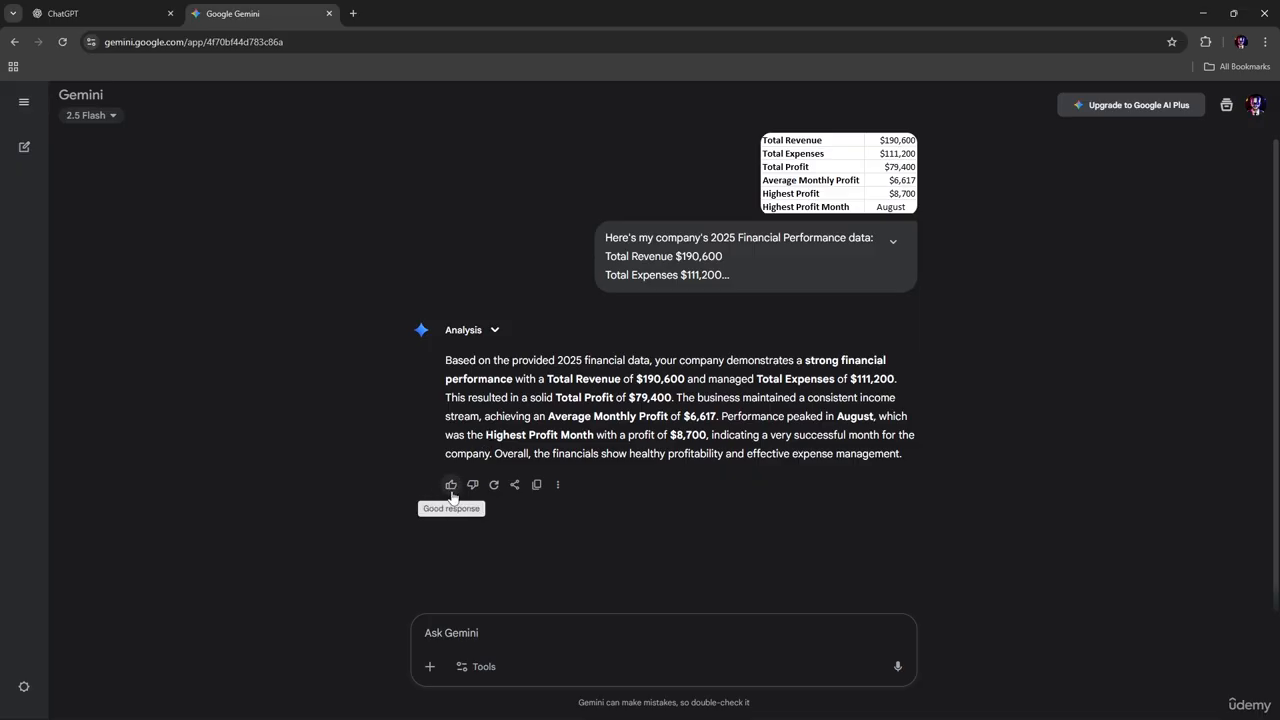
{"action": "left_click", "coordinate": [535, 485]}
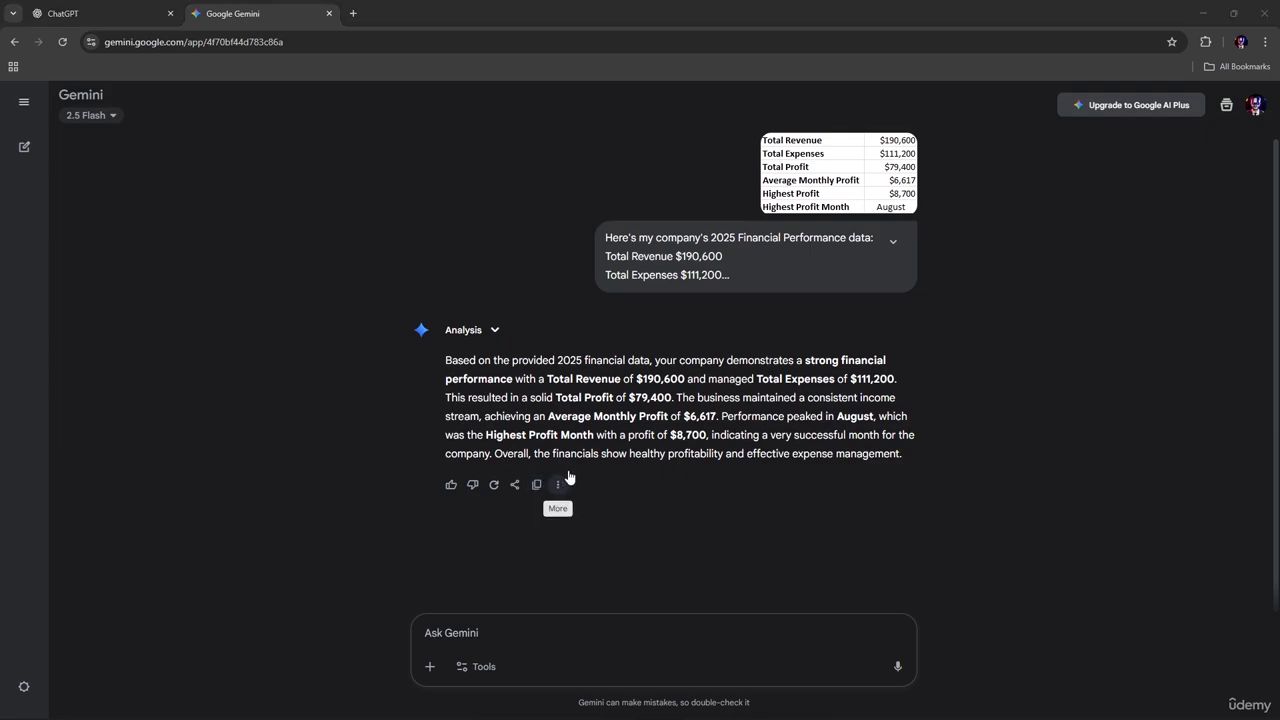
{"action": "key", "text": "alt+Tab"}
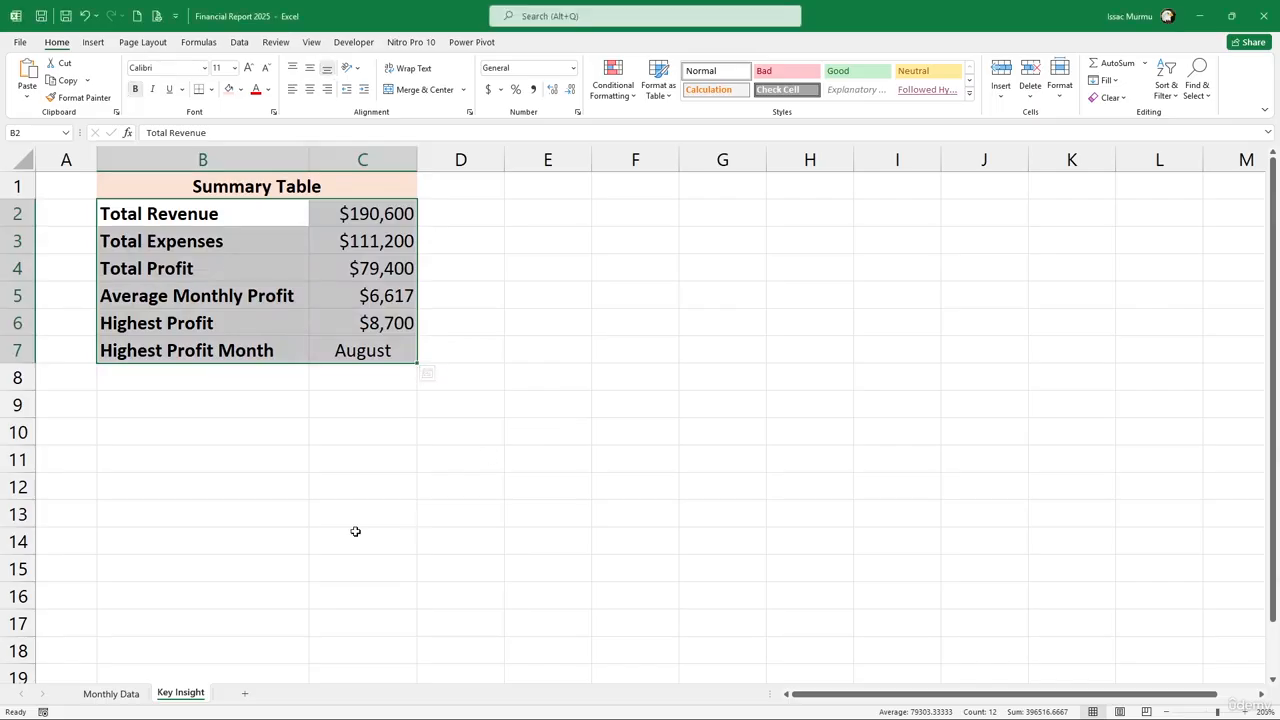
Show the Monthly Data sheet with its table and charts, and re-copy Gemini's summary paragraph
{"action": "left_click", "coordinate": [111, 693]}
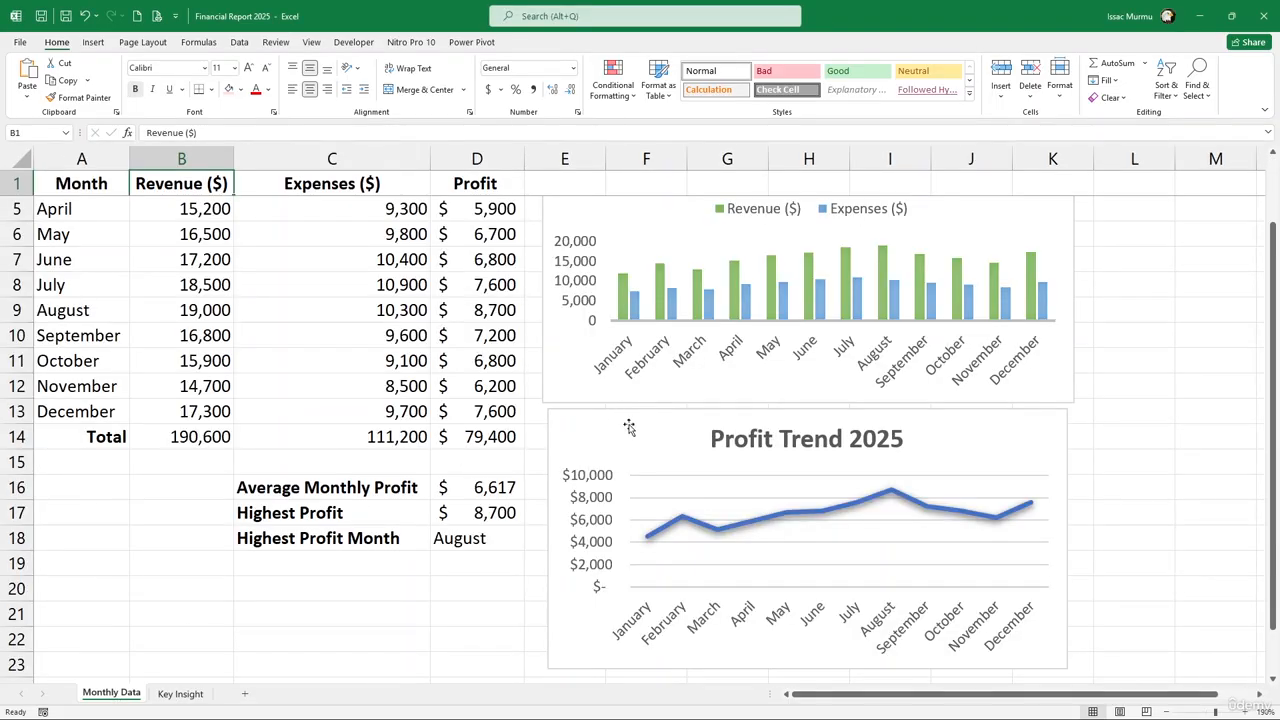
{"action": "scroll", "coordinate": [660, 390], "scroll_direction": "down", "scroll_amount": 1}
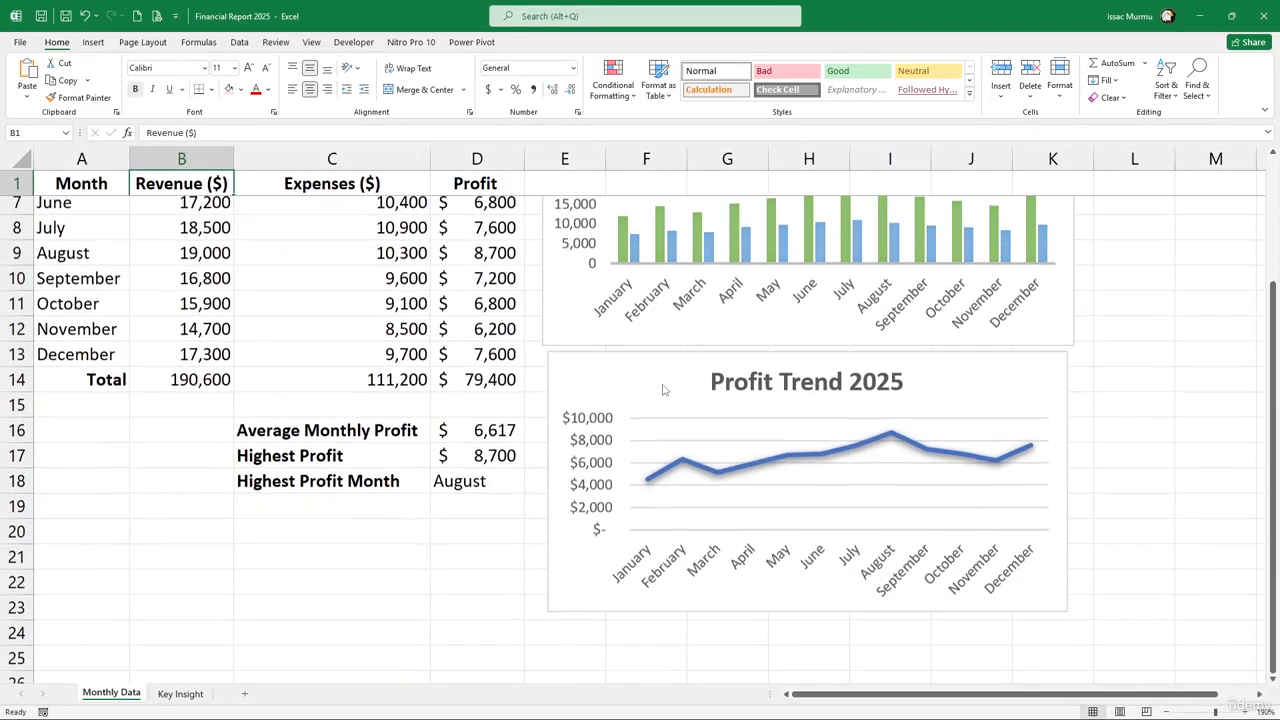
{"action": "scroll", "coordinate": [860, 360], "scroll_direction": "up", "scroll_amount": 1}
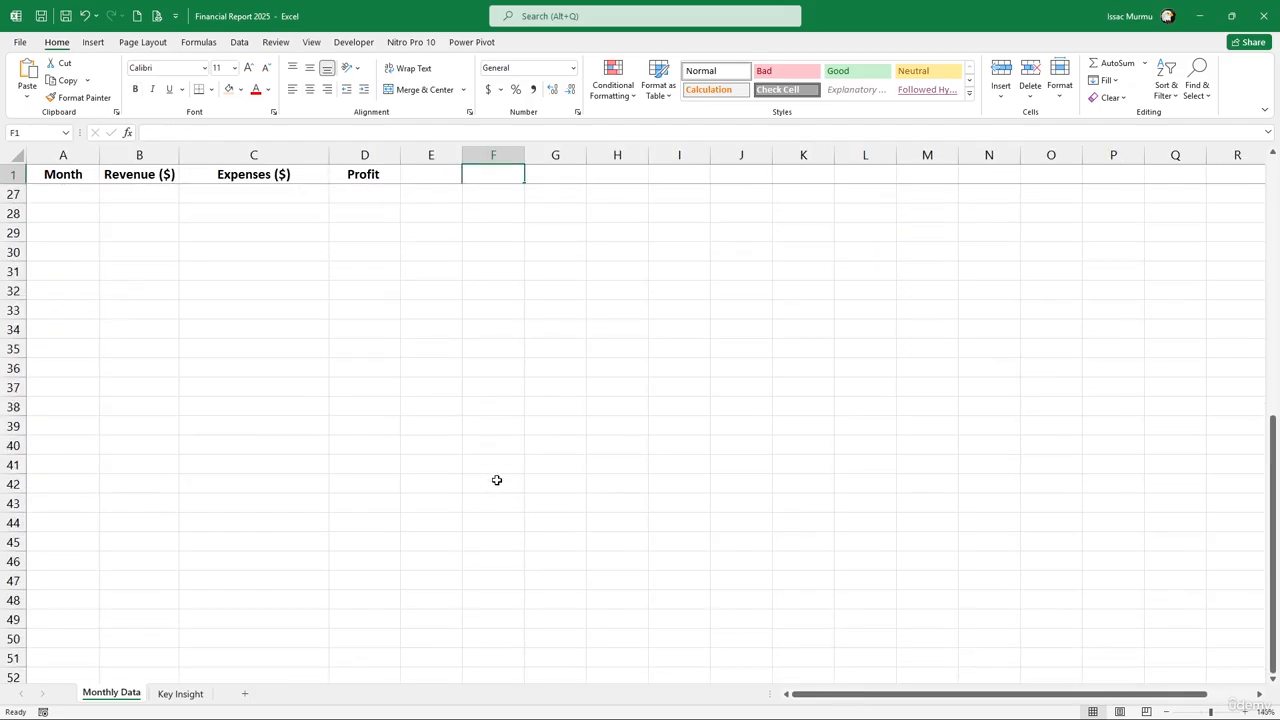
{"action": "scroll", "coordinate": [524, 430], "scroll_direction": "up", "scroll_amount": 8}
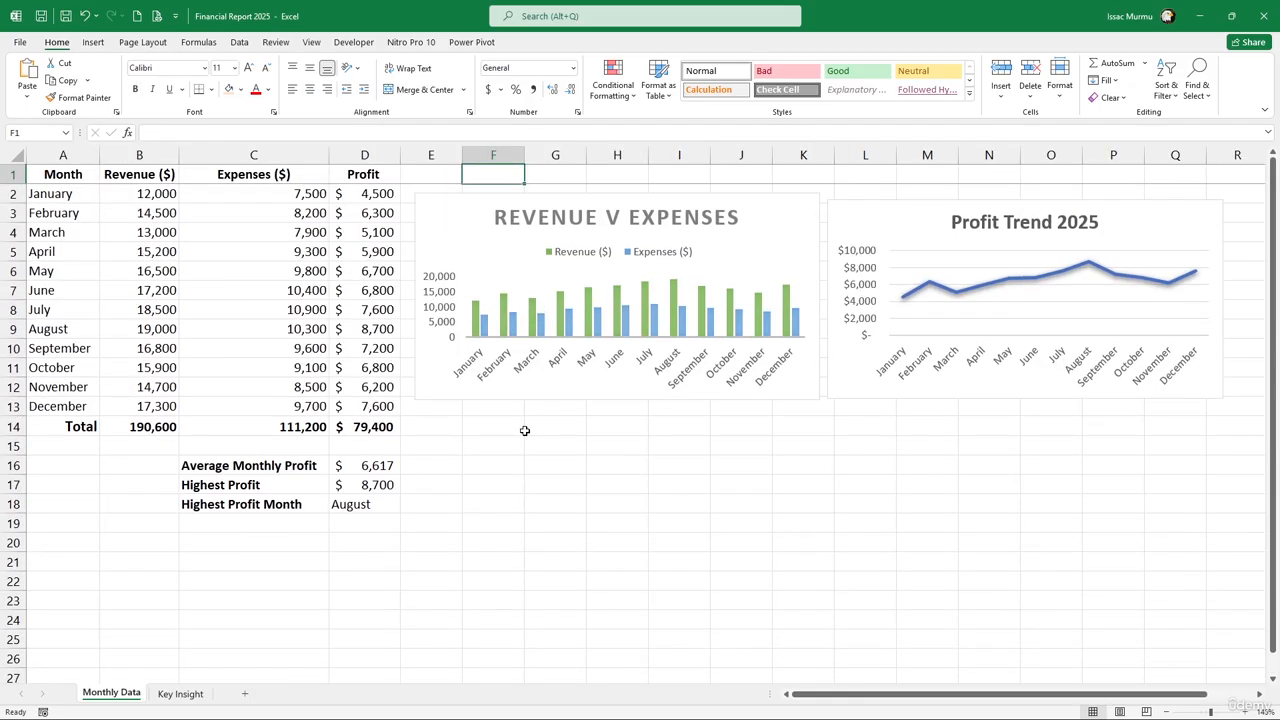
{"action": "key", "text": "alt+Tab"}
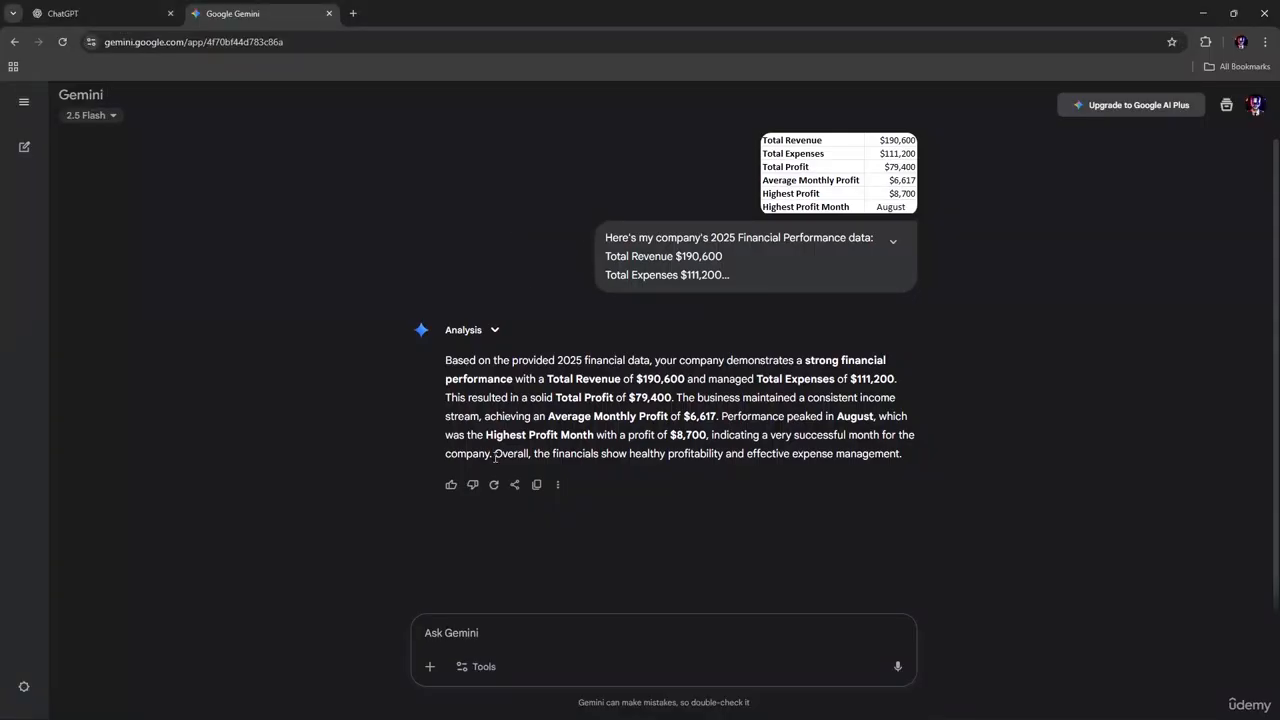
{"action": "left_click", "coordinate": [536, 485]}
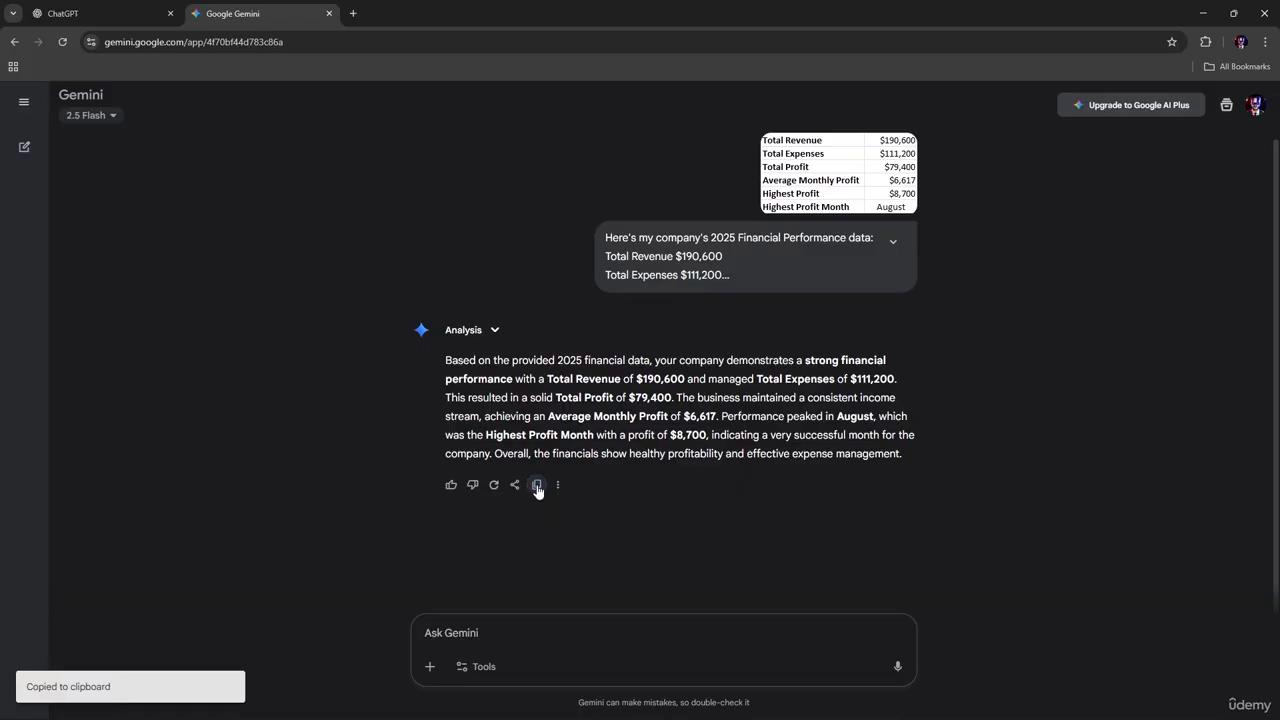
{"action": "key", "text": "alt+Tab"}
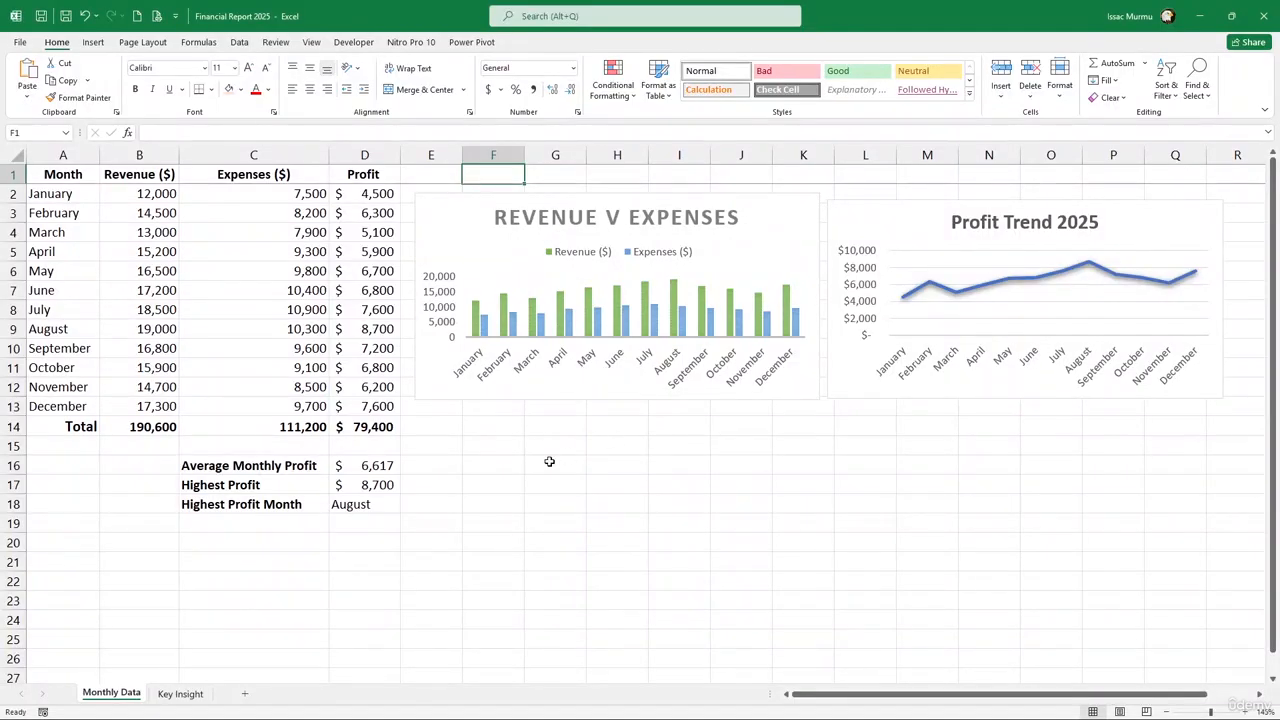
{"action": "left_click", "coordinate": [549, 461]}
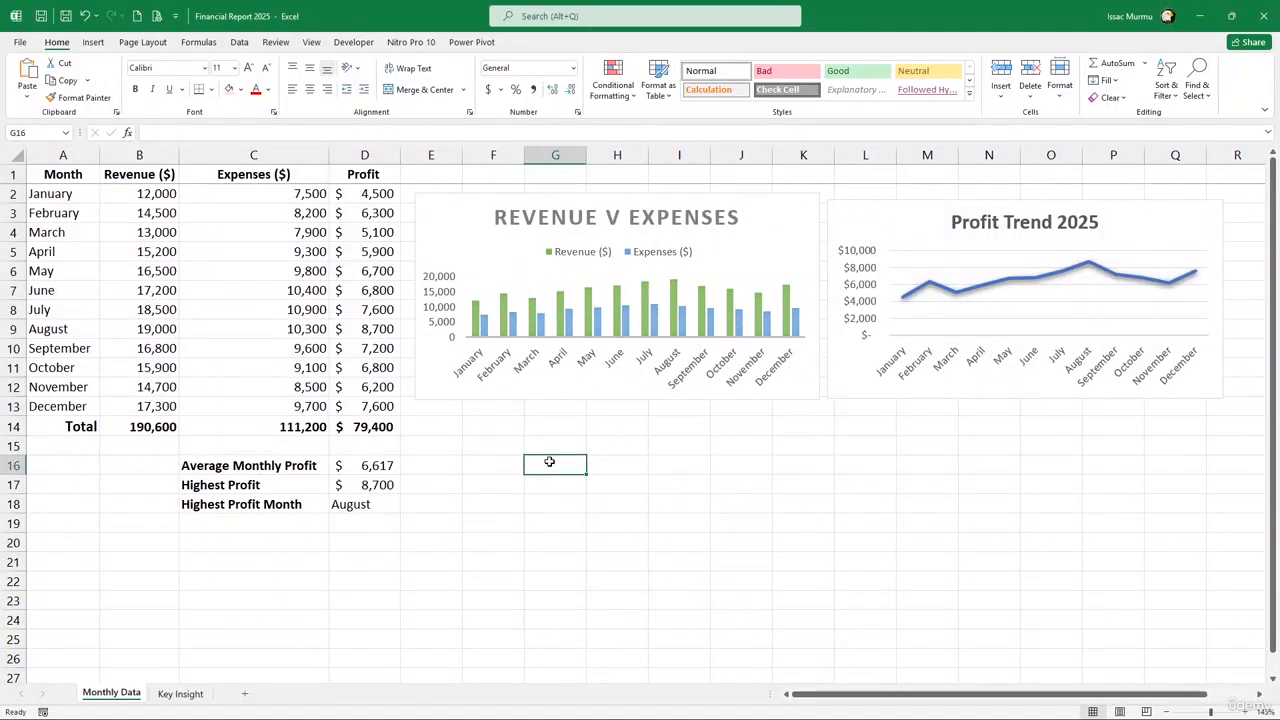
{"action": "left_click", "coordinate": [500, 446]}
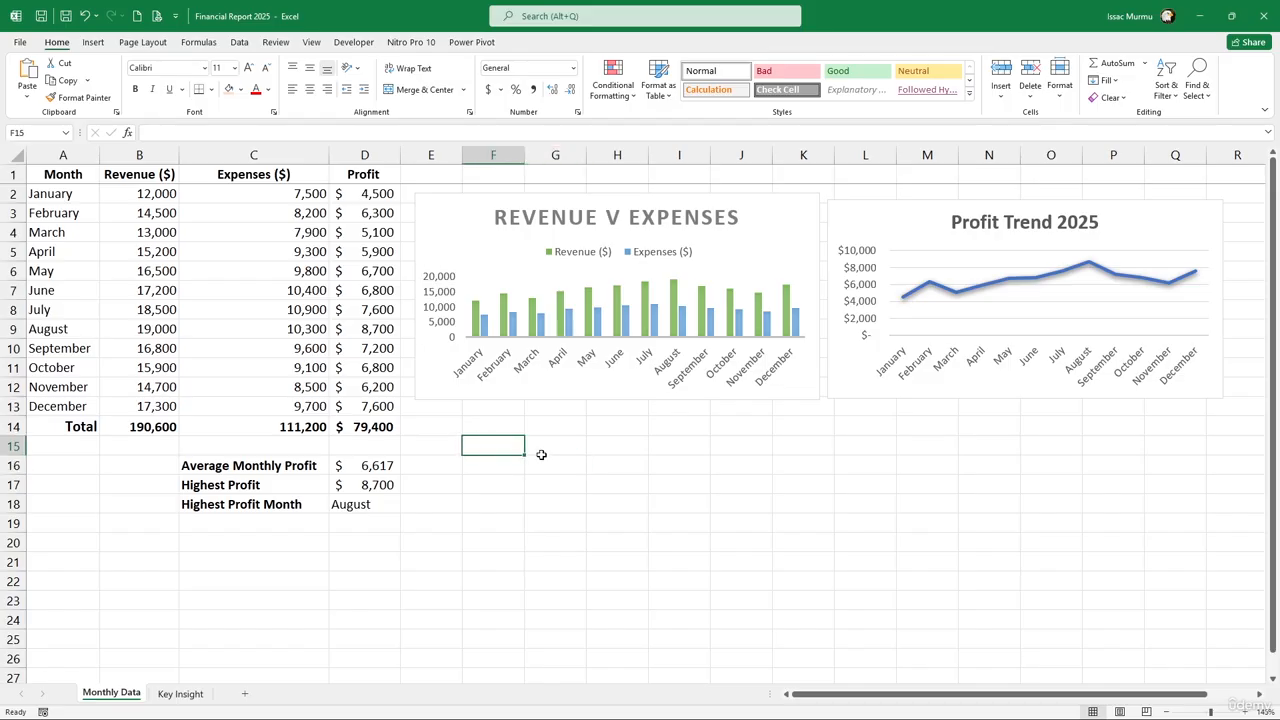
{"action": "right_click", "coordinate": [541, 455]}
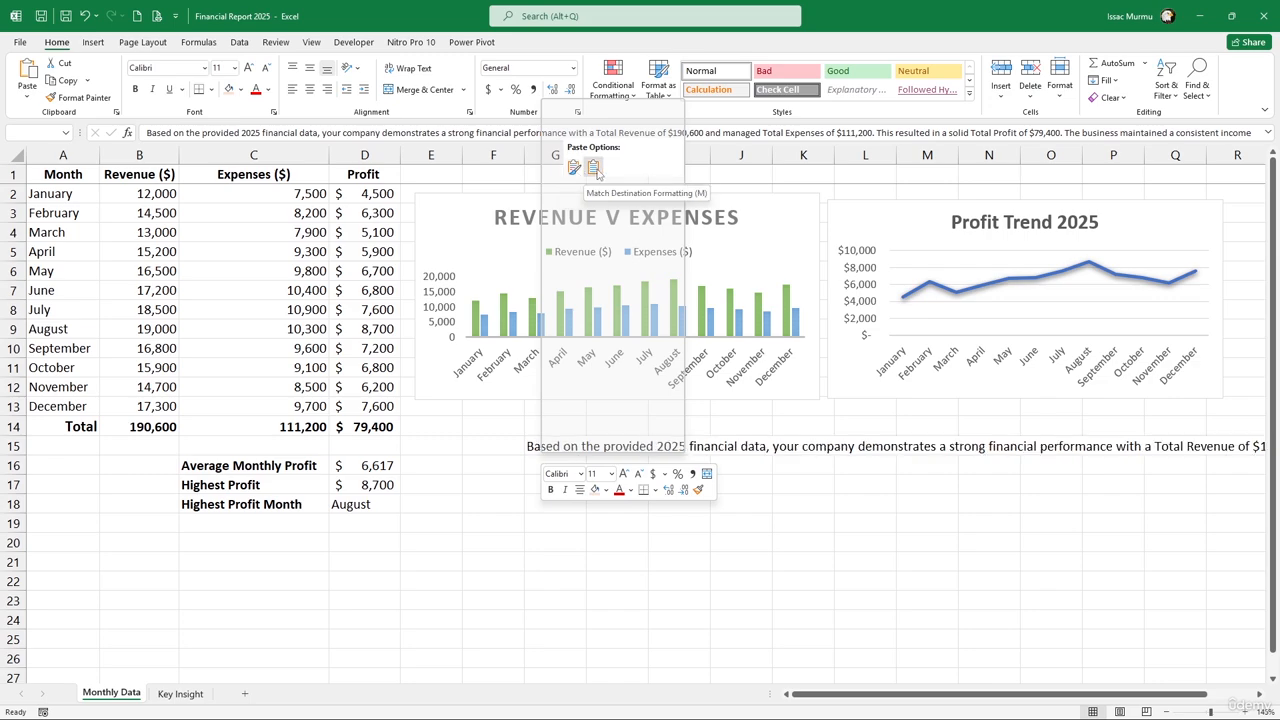
{"action": "left_click", "coordinate": [484, 454]}
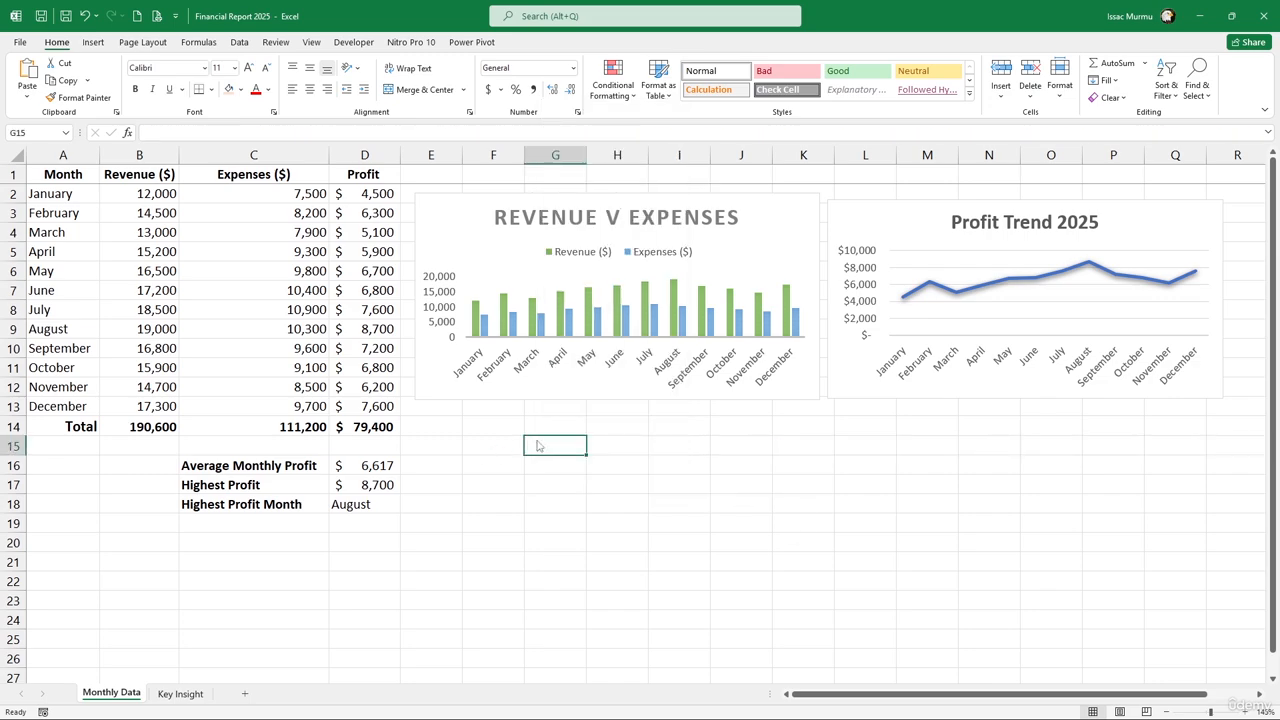
{"action": "left_click_drag", "start_coordinate": [545, 455], "coordinate": [994, 566]}
Merge F15:N21 beneath the charts into one box
{"action": "left_click", "coordinate": [679, 503]}
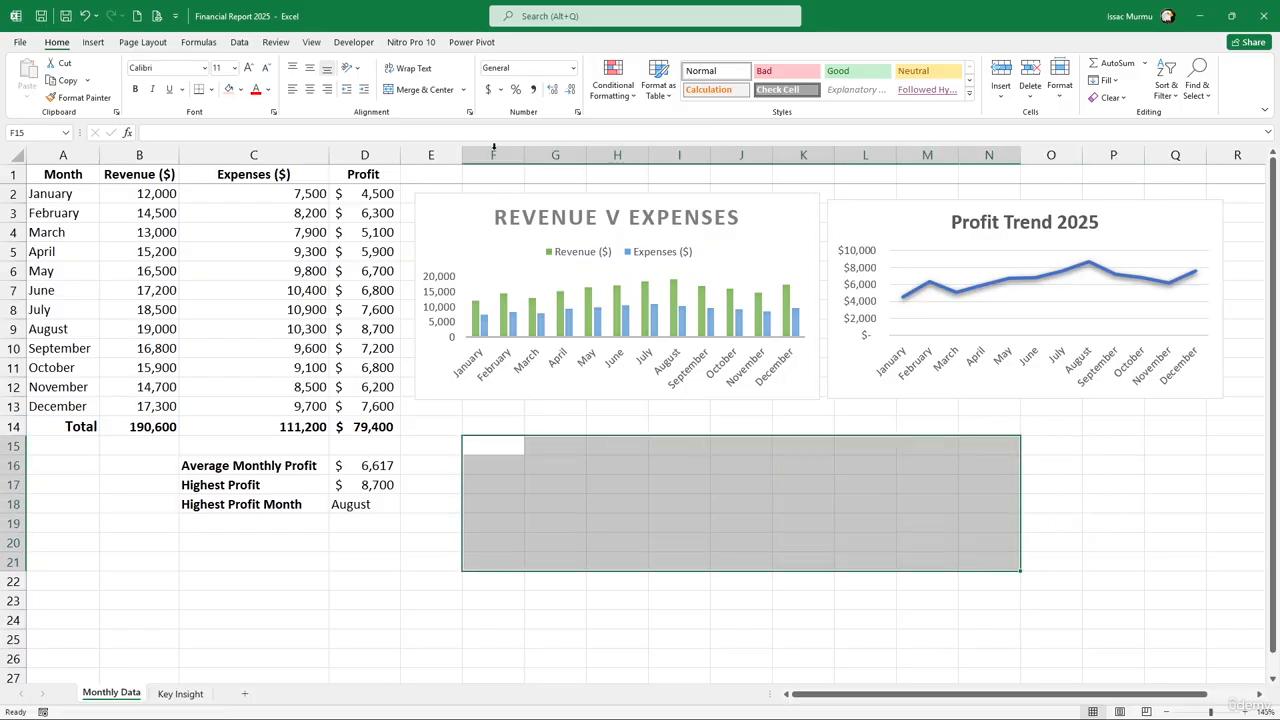
{"action": "left_click", "coordinate": [424, 89]}
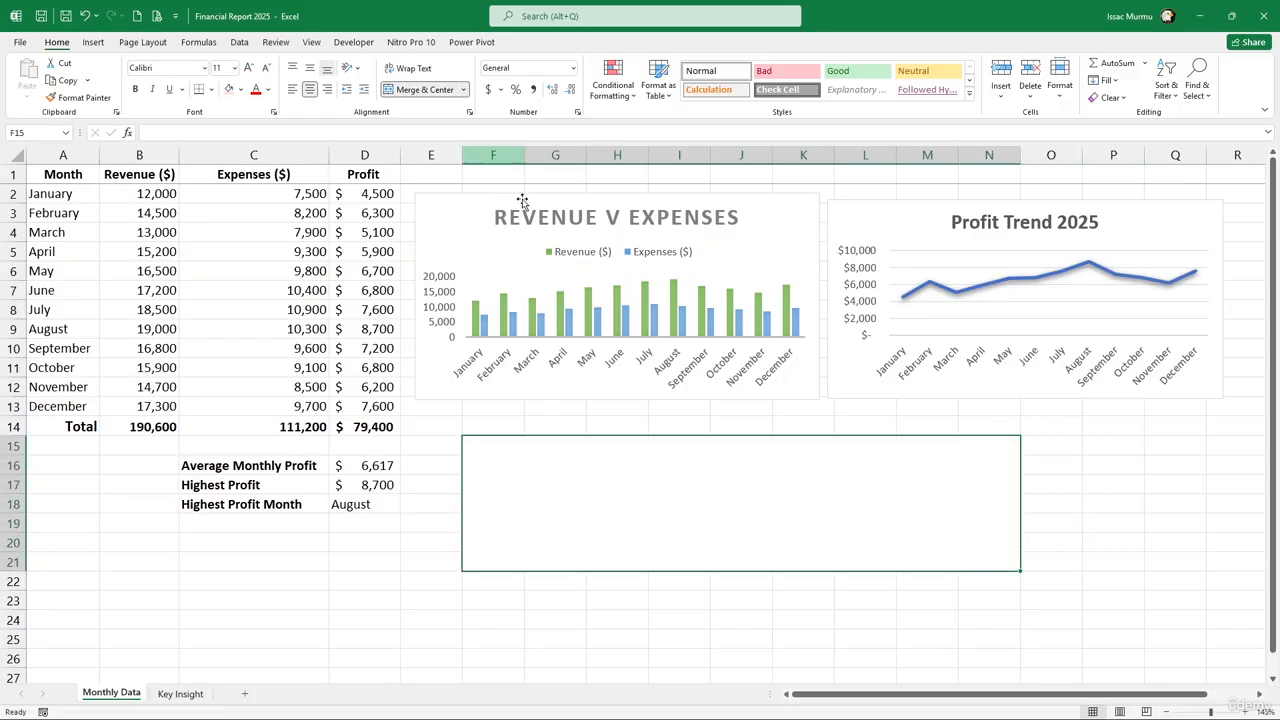
{"action": "double_click", "coordinate": [577, 477]}
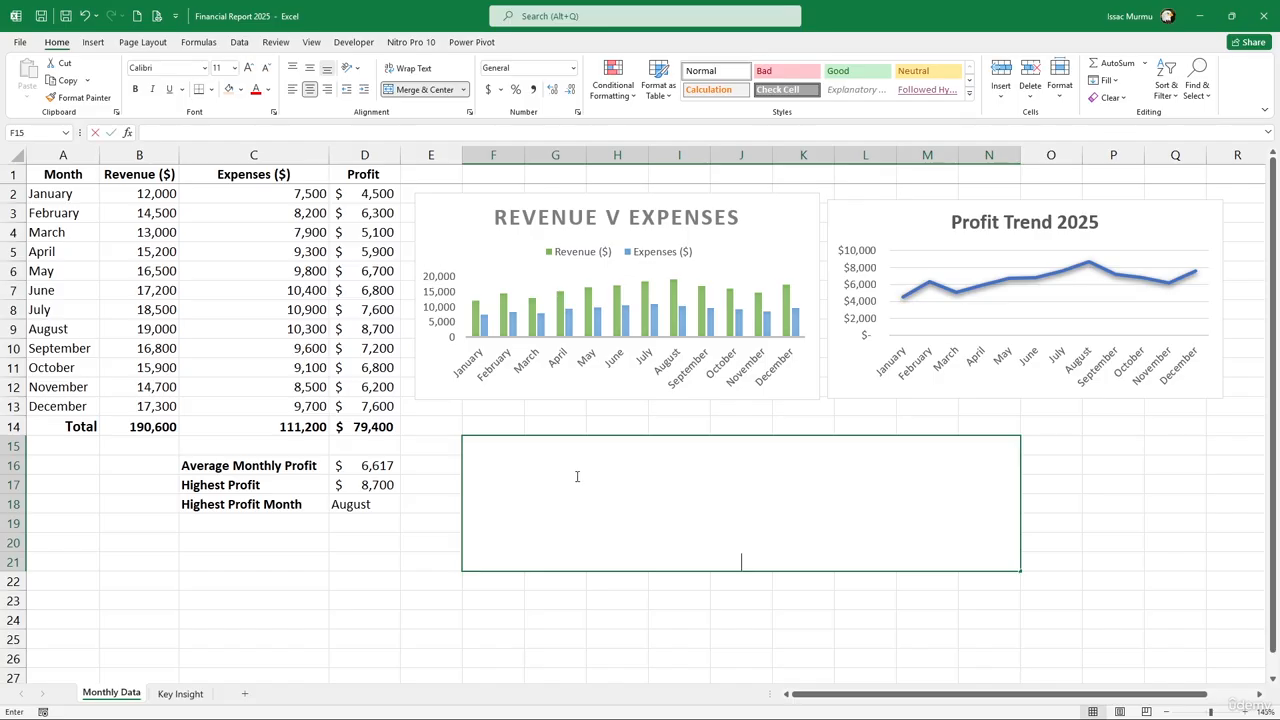
{"action": "right_click", "coordinate": [636, 475]}
{"action": "left_click", "coordinate": [835, 479]}
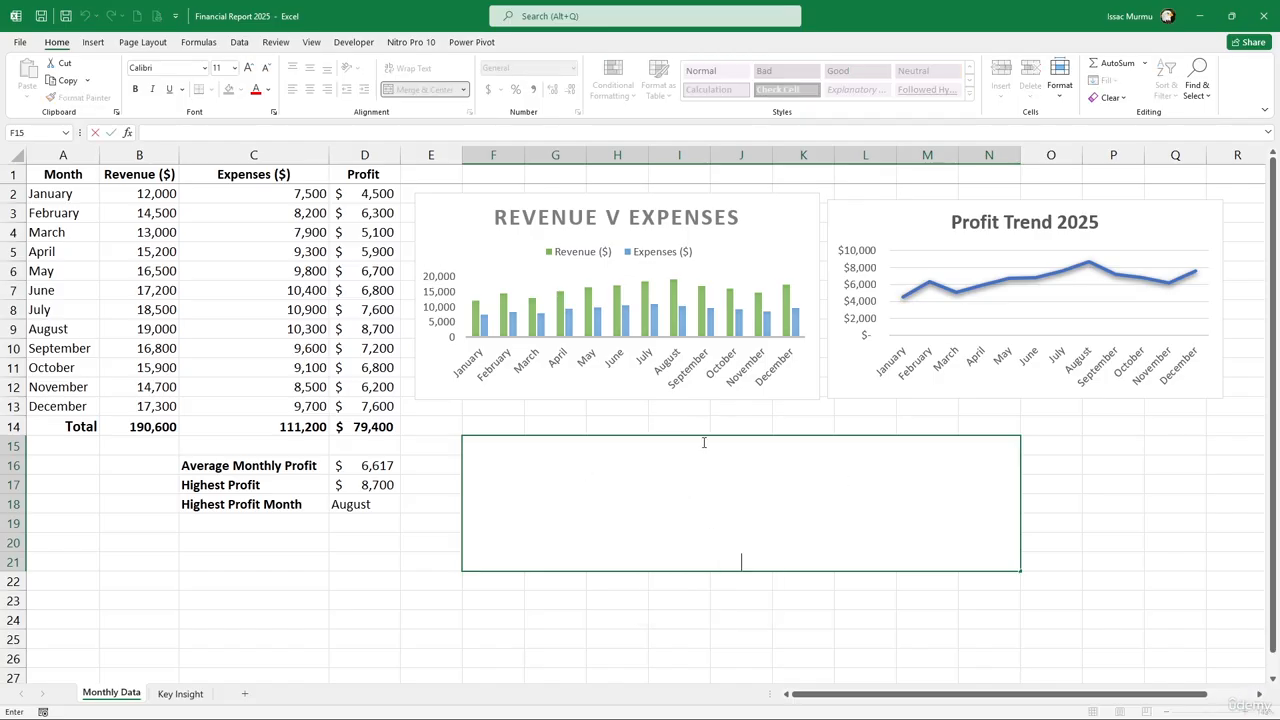
{"action": "left_click", "coordinate": [618, 412]}
{"action": "left_click", "coordinate": [622, 467]}
{"action": "right_click", "coordinate": [621, 467]}
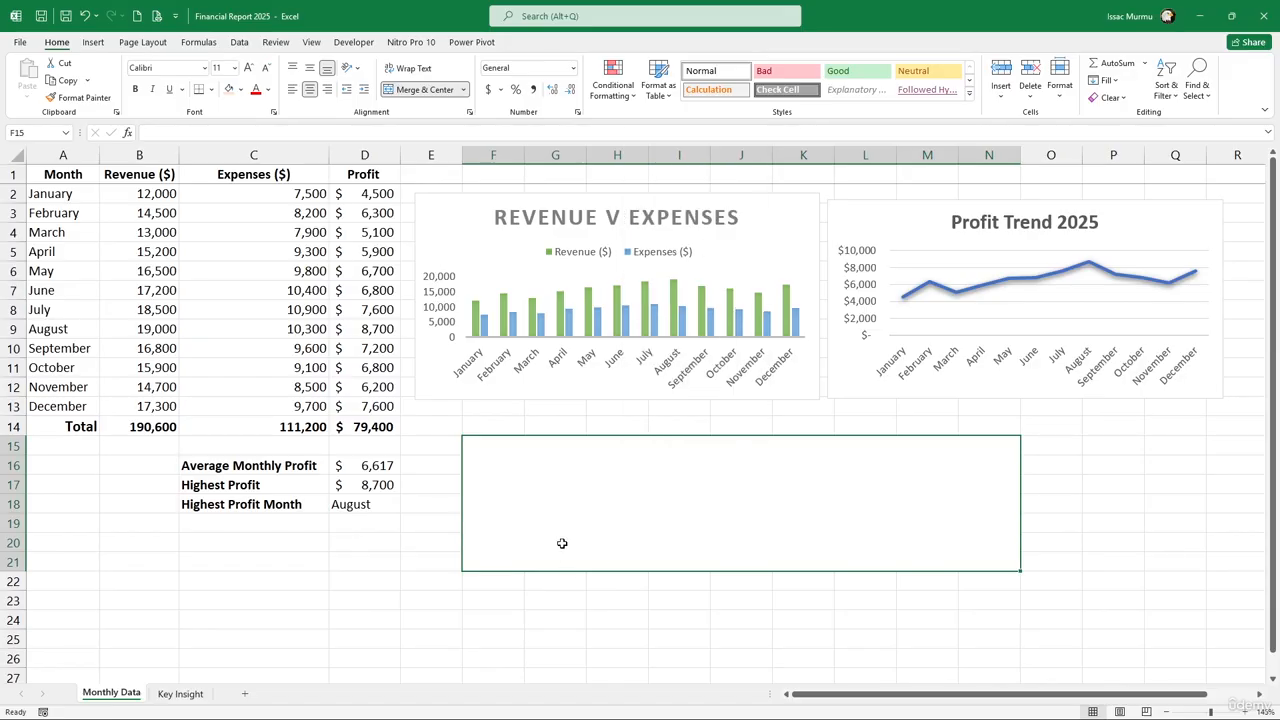
Paste Gemini's summary paragraph into the merged box through the formula bar
{"action": "key", "text": "alt+Tab"}
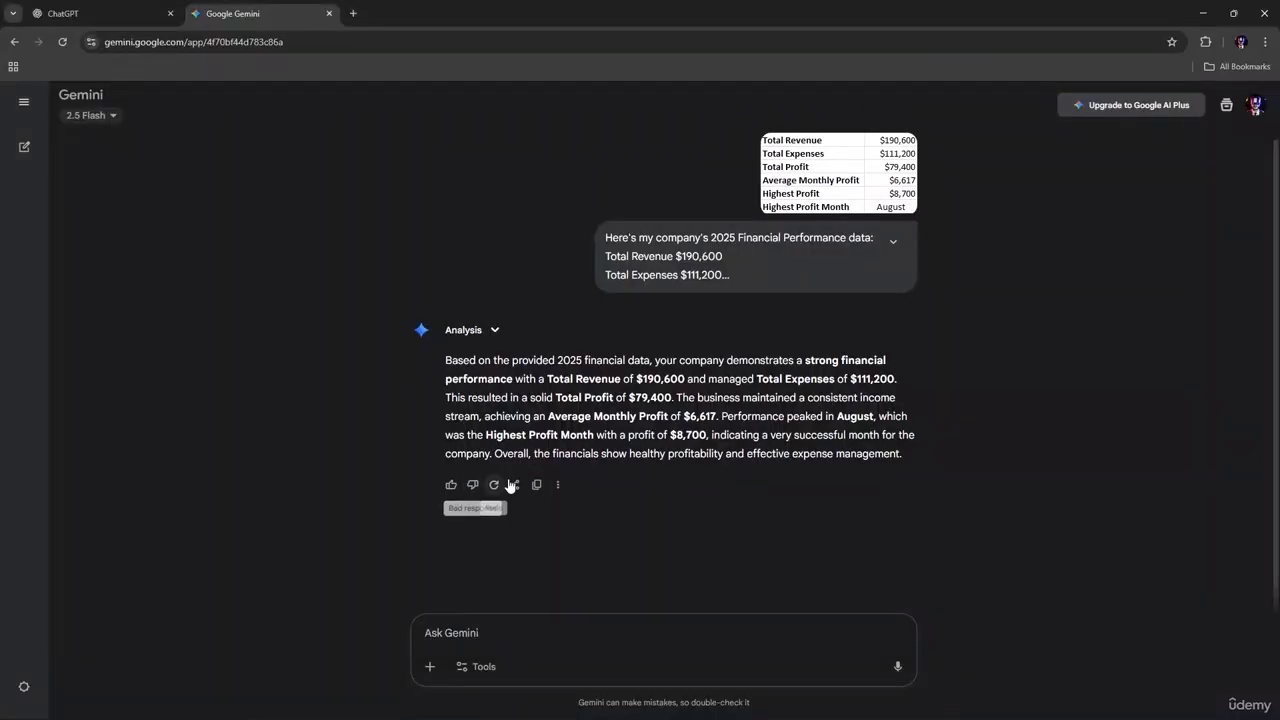
{"action": "left_click", "coordinate": [534, 484]}
{"action": "key", "text": "alt+Tab"}
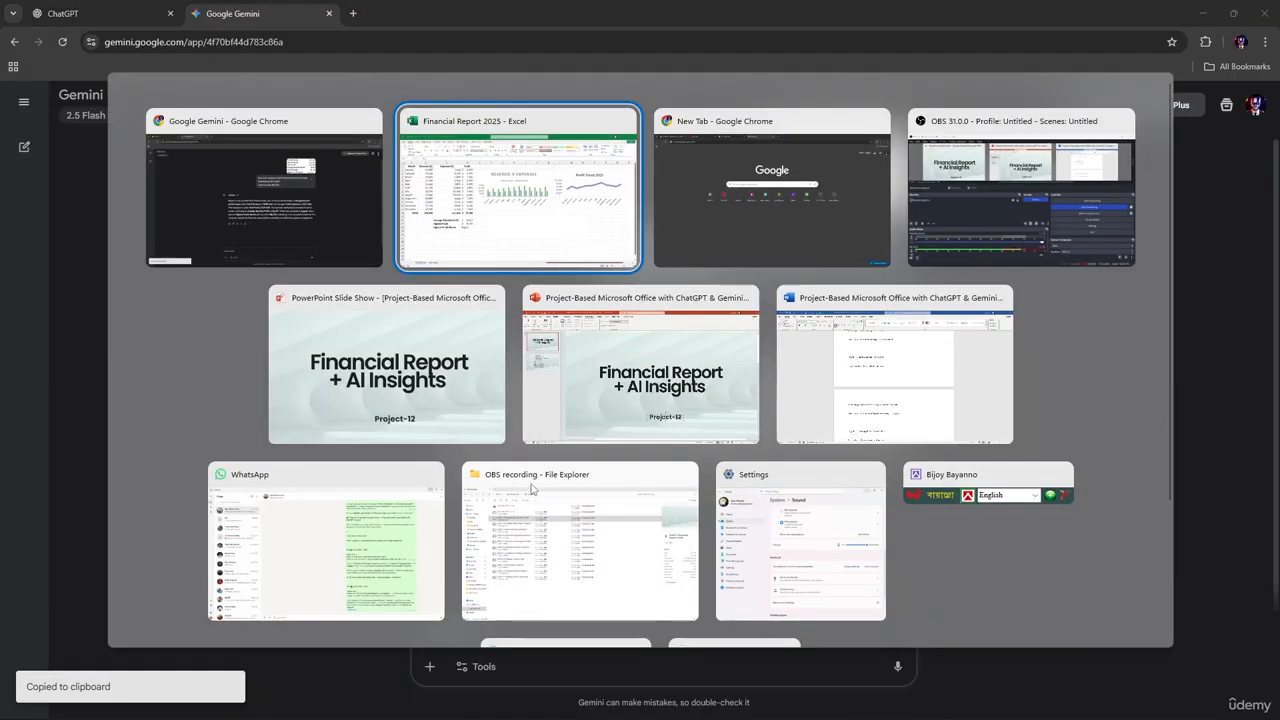
{"action": "right_click", "coordinate": [600, 466]}
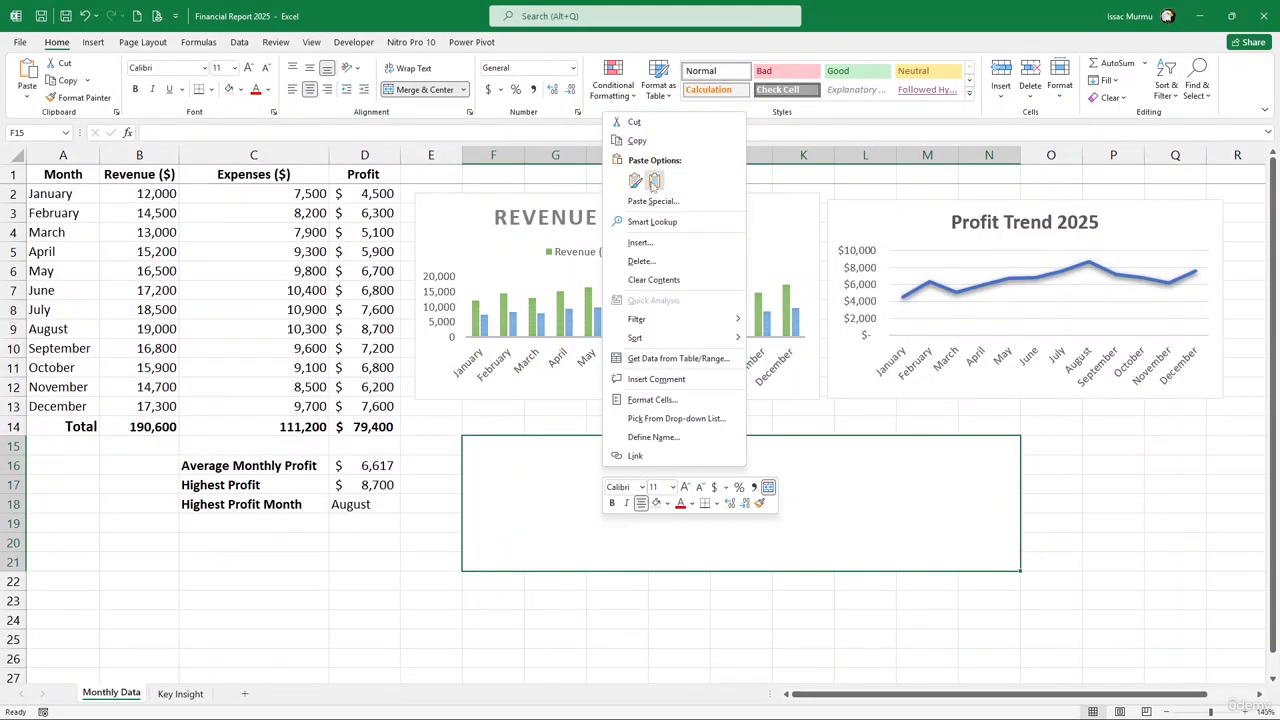
{"action": "left_click", "coordinate": [635, 180]}
{"action": "left_click", "coordinate": [615, 404]}
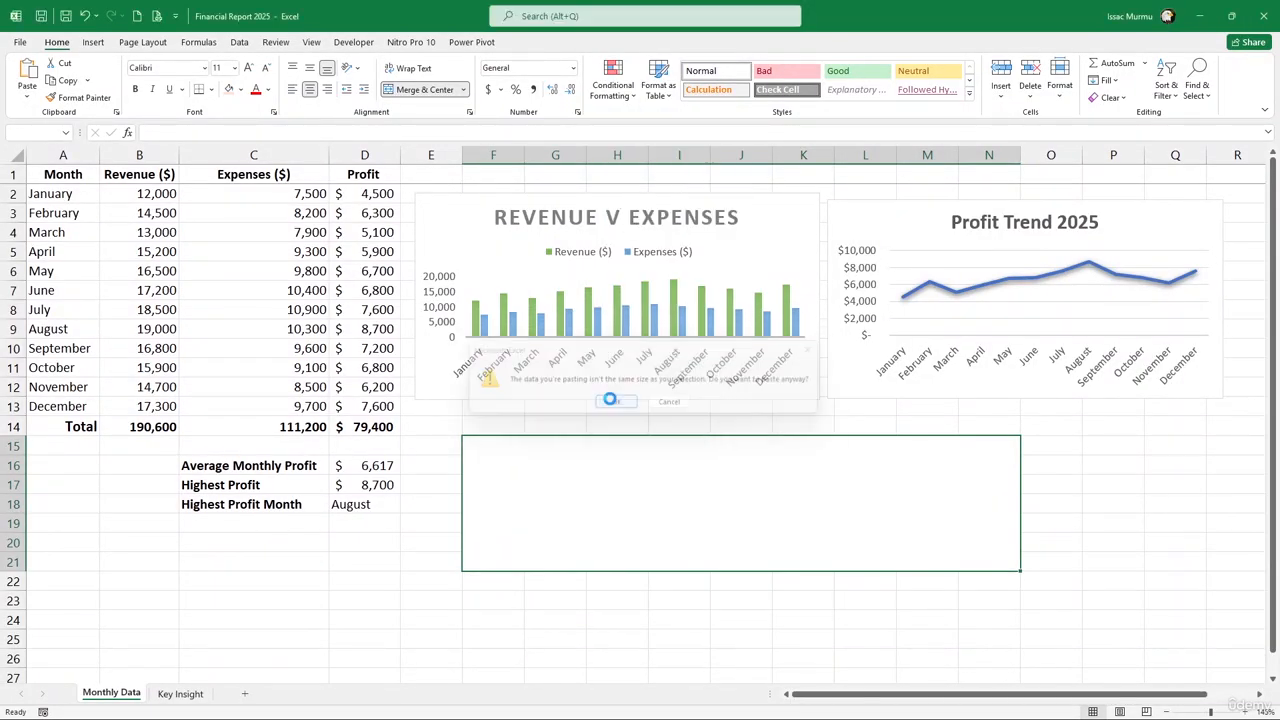
{"action": "left_click", "coordinate": [635, 405]}
{"action": "right_click", "coordinate": [568, 477]}
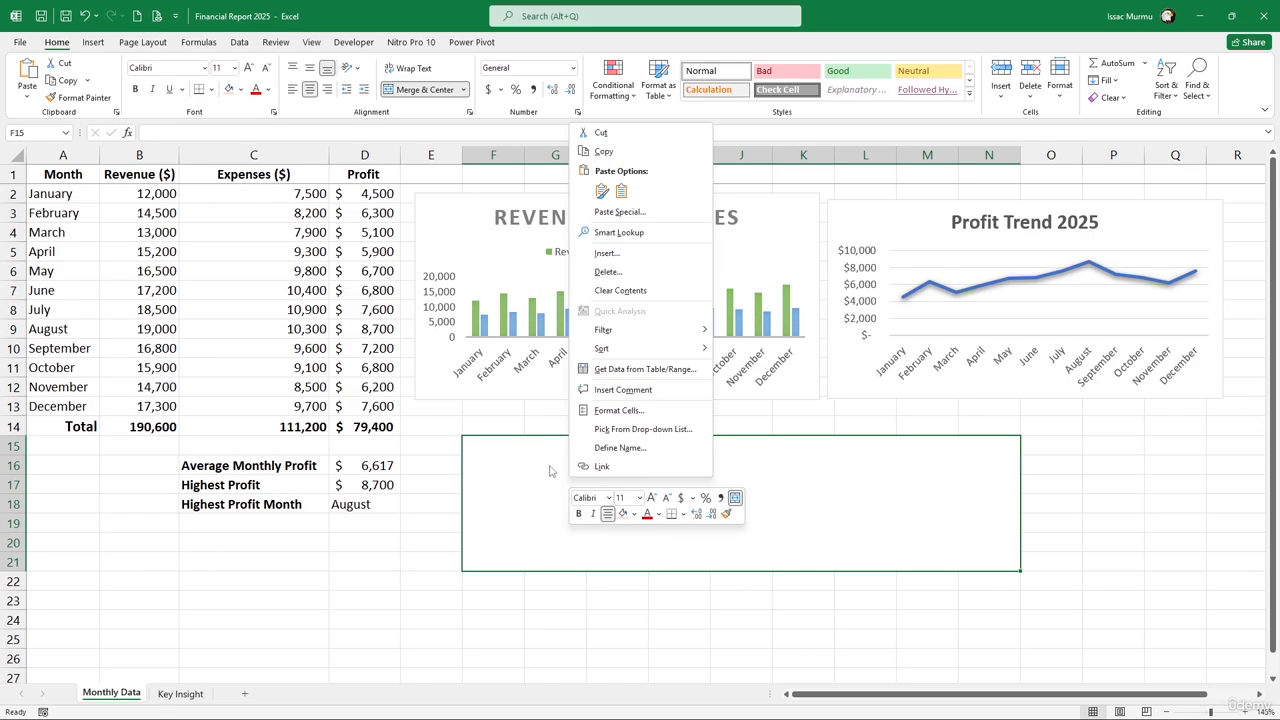
{"action": "left_click", "coordinate": [543, 467]}
{"action": "left_click", "coordinate": [308, 133]}
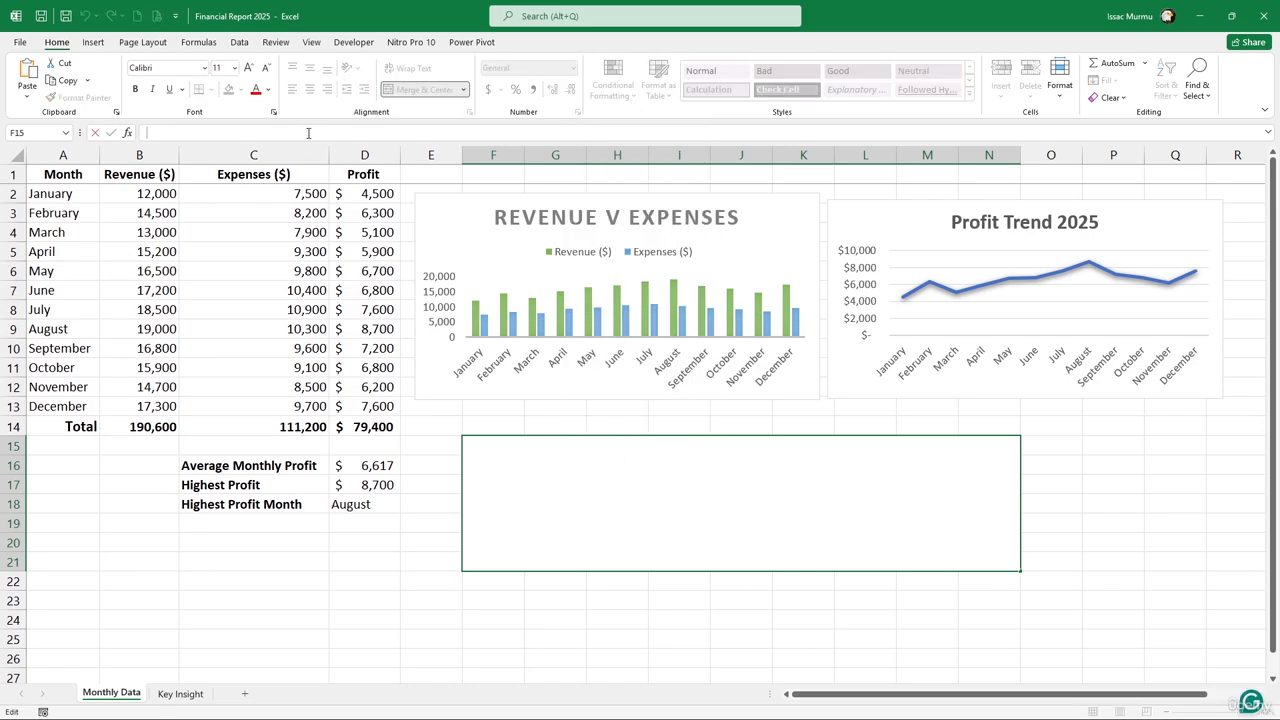
{"action": "key", "text": "ctrl+v"}
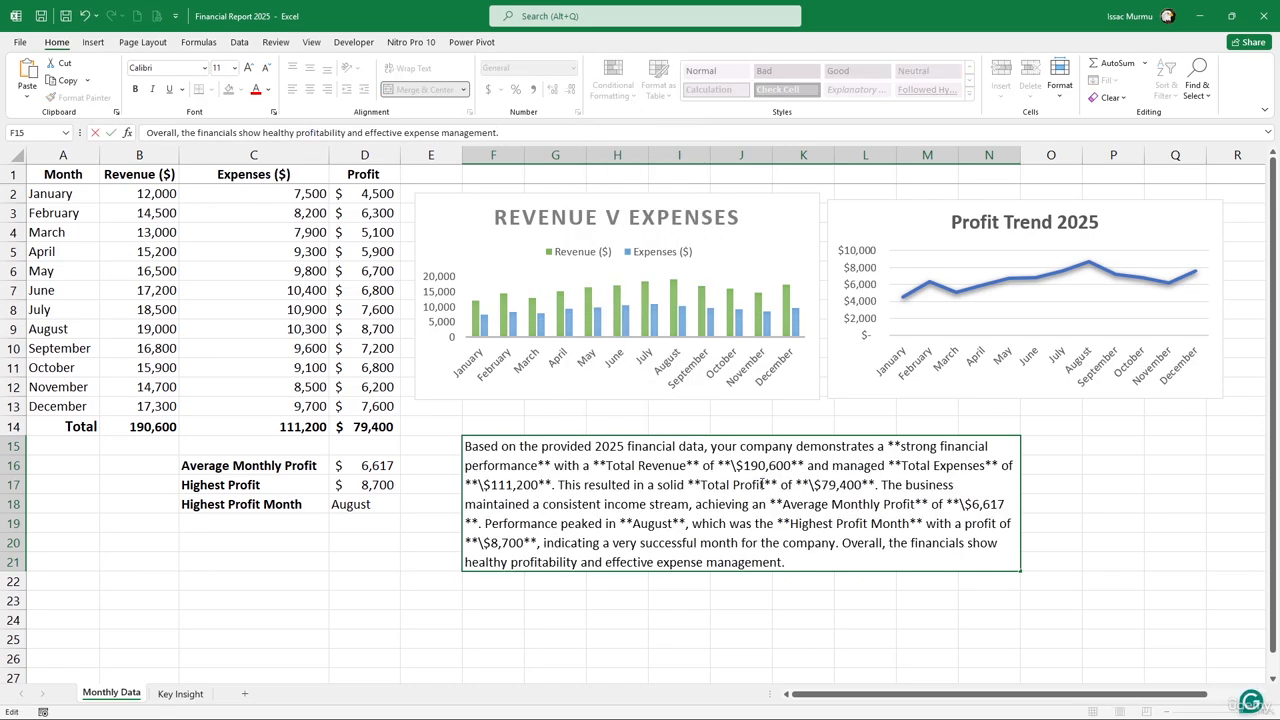
{"action": "left_click", "coordinate": [588, 462]}
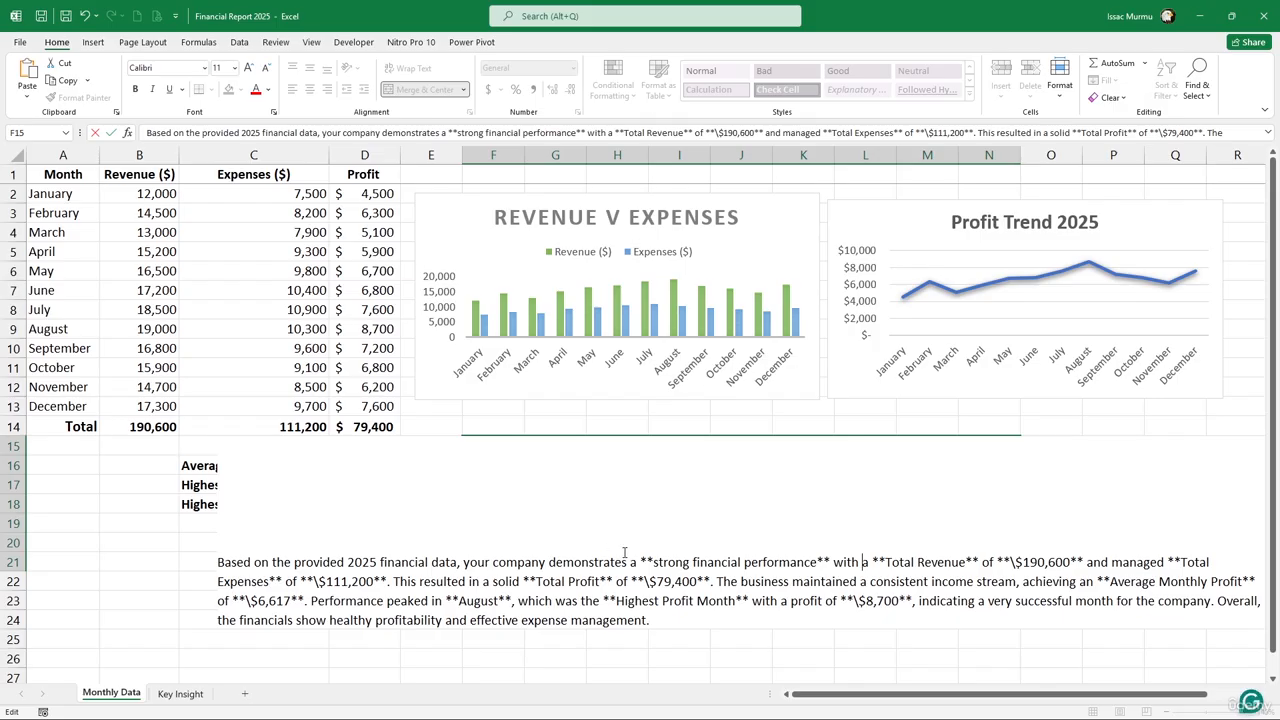
{"action": "left_click", "coordinate": [186, 576]}
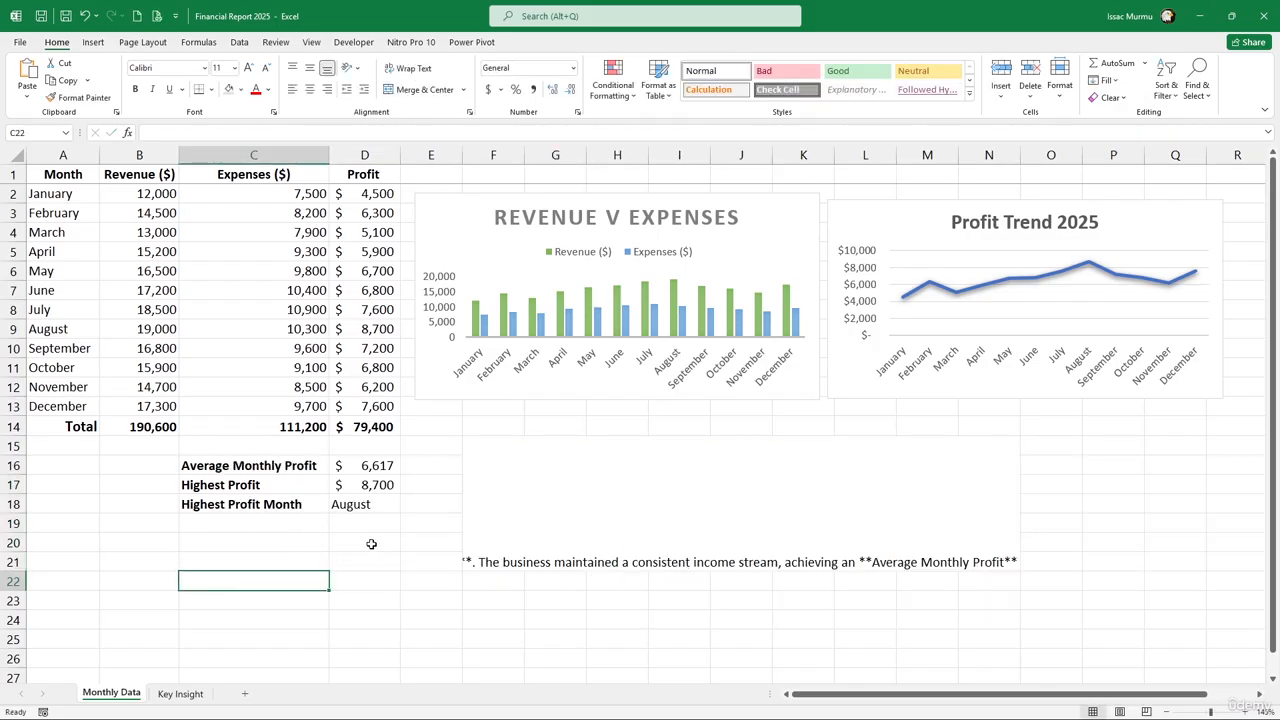
Give the summary box Middle Align, Wrap Text and Align Left
{"action": "left_click", "coordinate": [565, 549]}
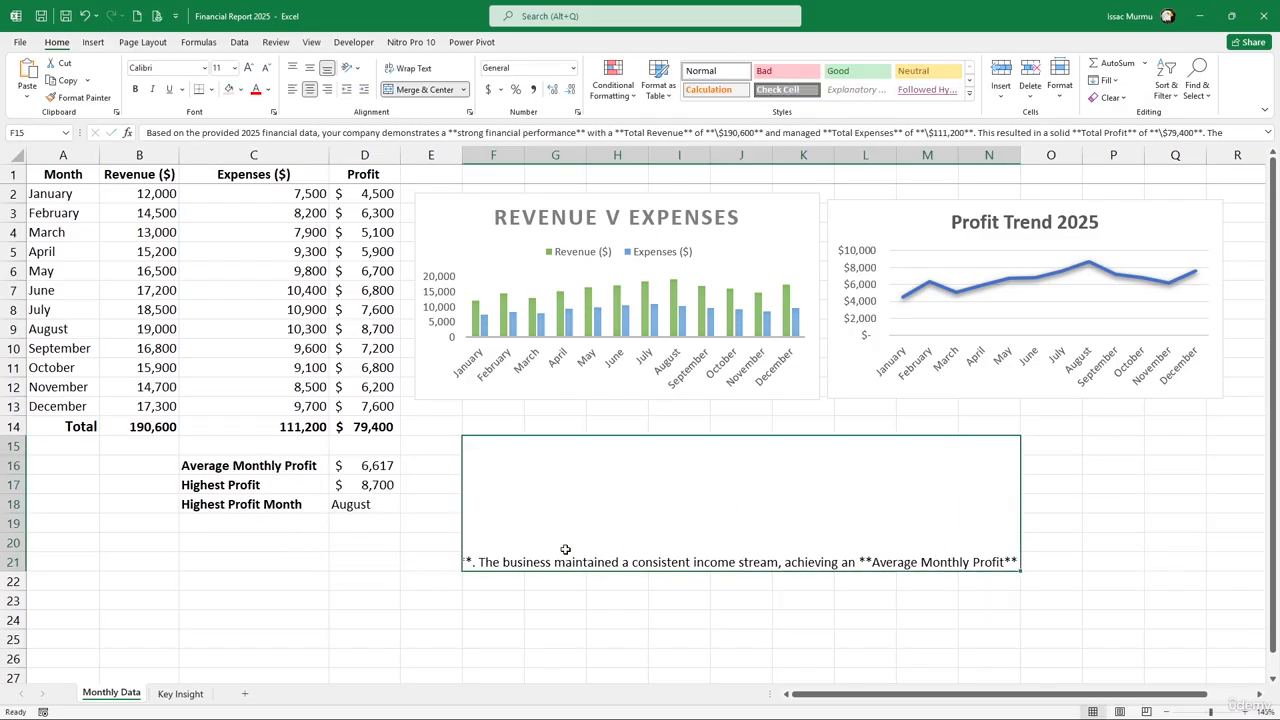
{"action": "left_click", "coordinate": [310, 70]}
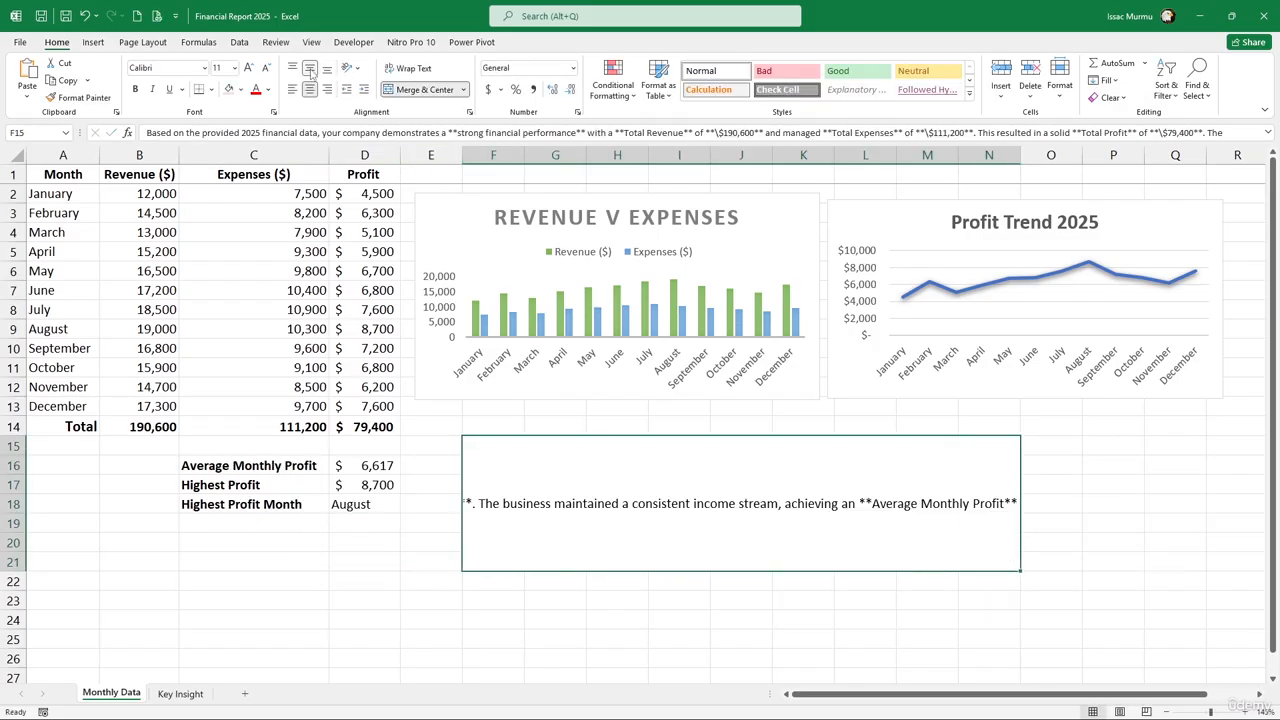
{"action": "left_click", "coordinate": [412, 68]}
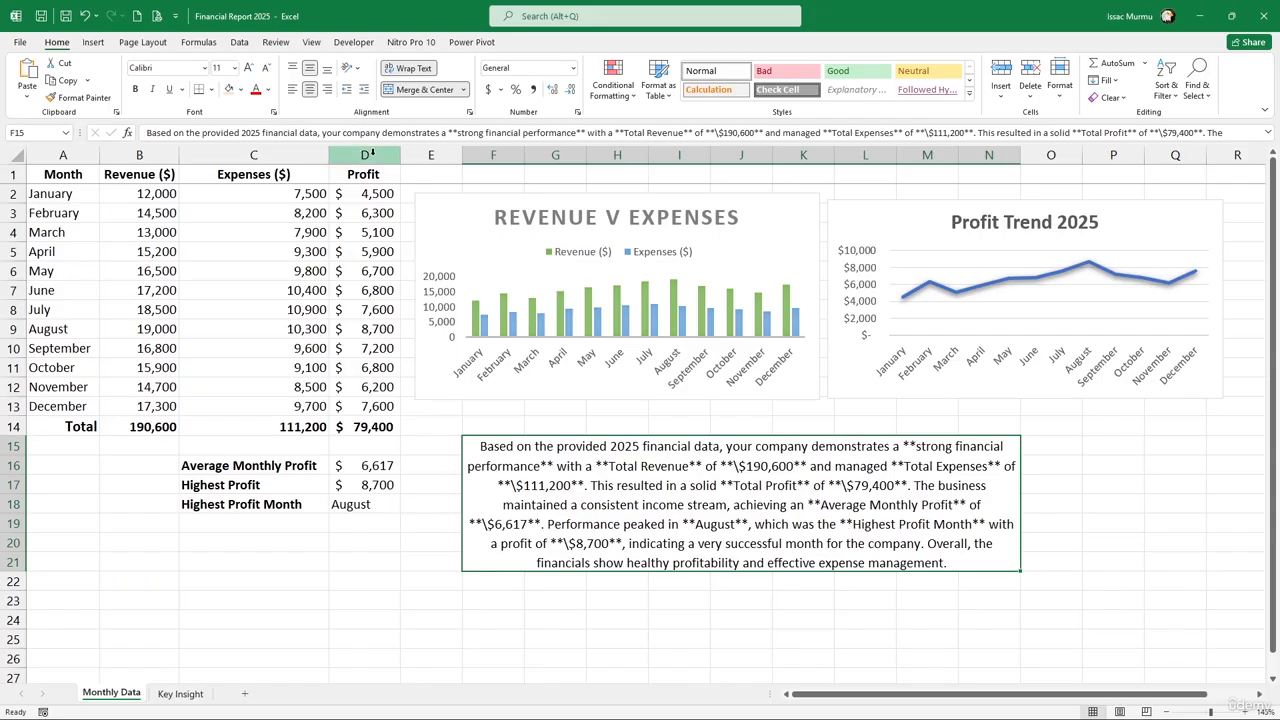
{"action": "left_click", "coordinate": [293, 89]}
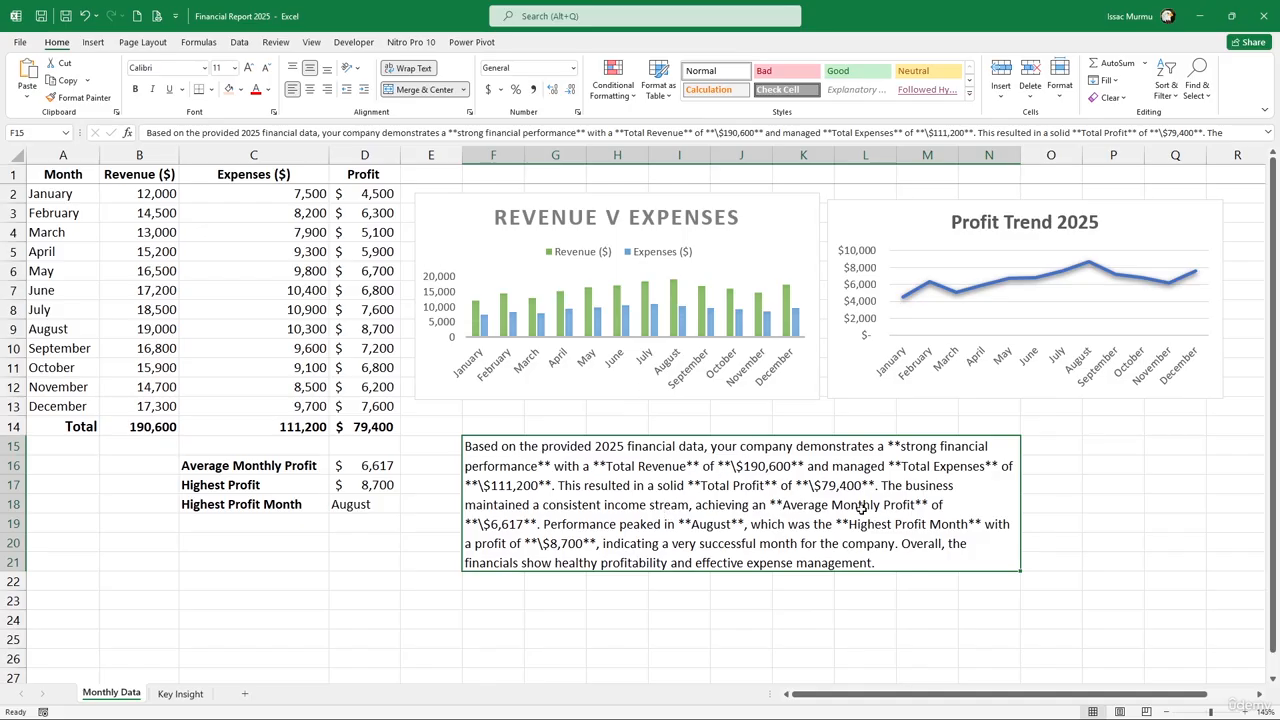
{"action": "left_click", "coordinate": [1072, 541]}
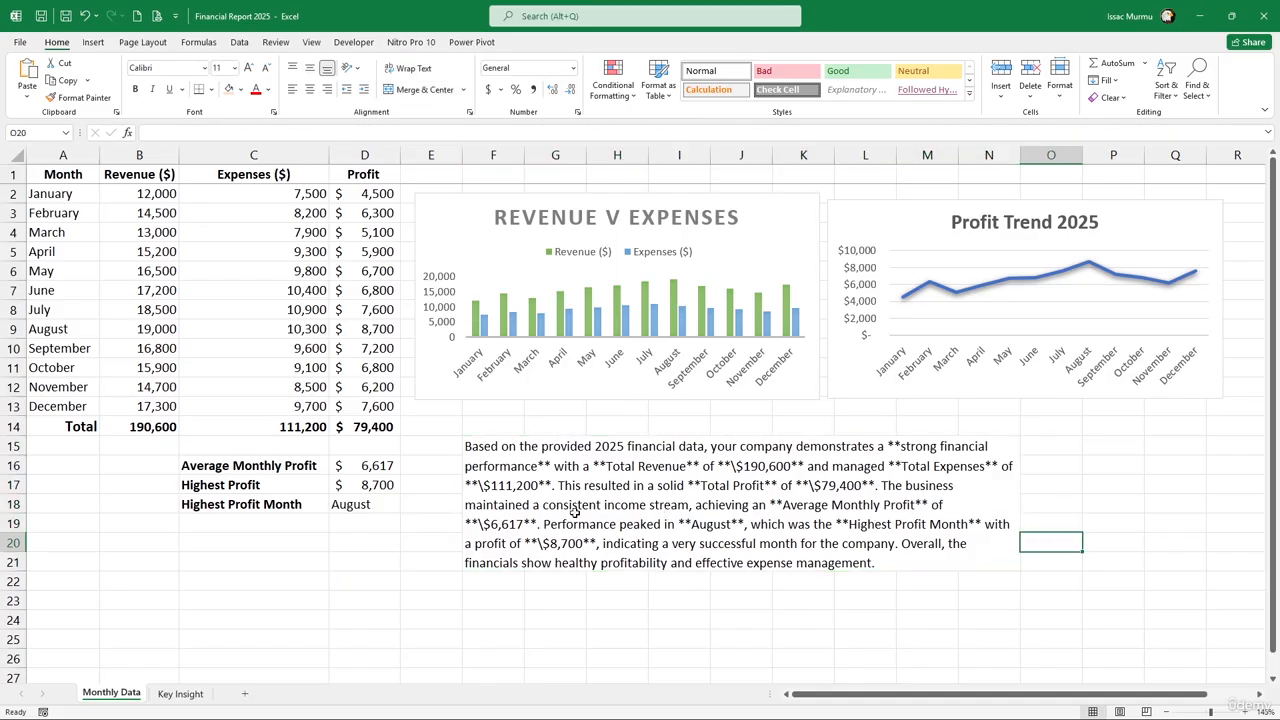
{"action": "left_click", "coordinate": [768, 463]}
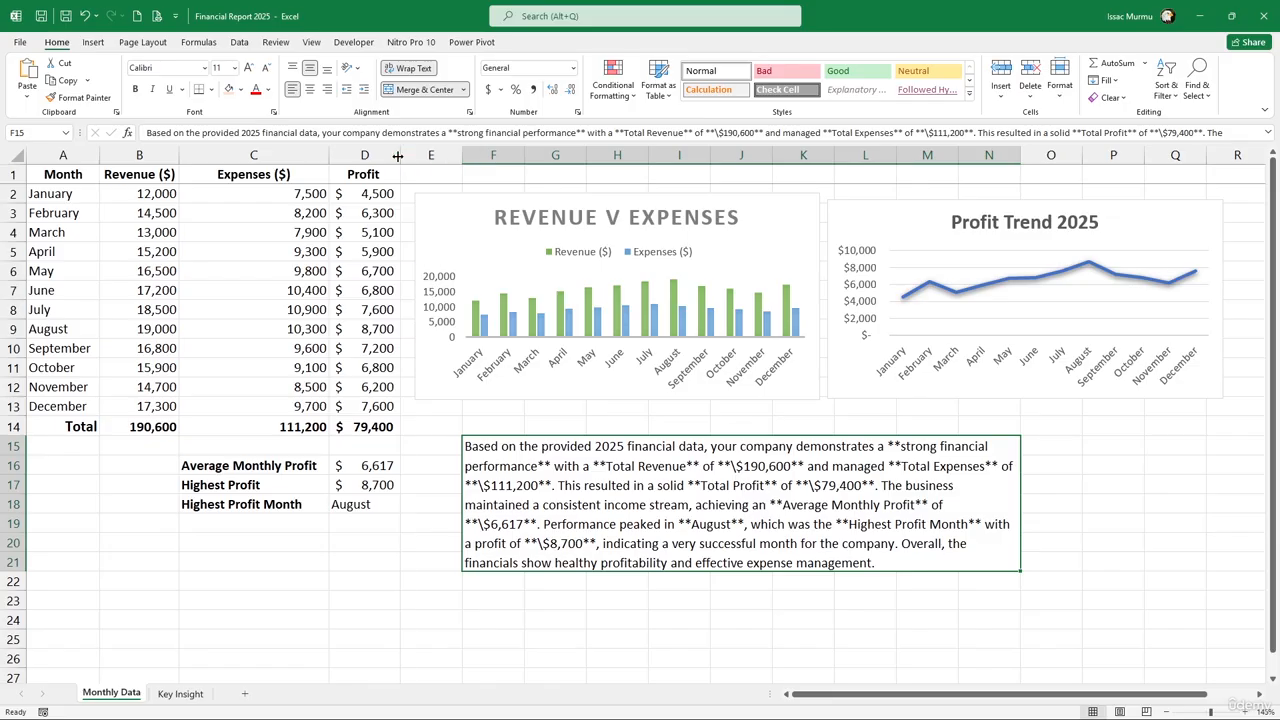
Narrow column D and format profits D2:D13 as Currency with no decimals
{"action": "left_click_drag", "start_coordinate": [397, 155], "coordinate": [366, 406]}
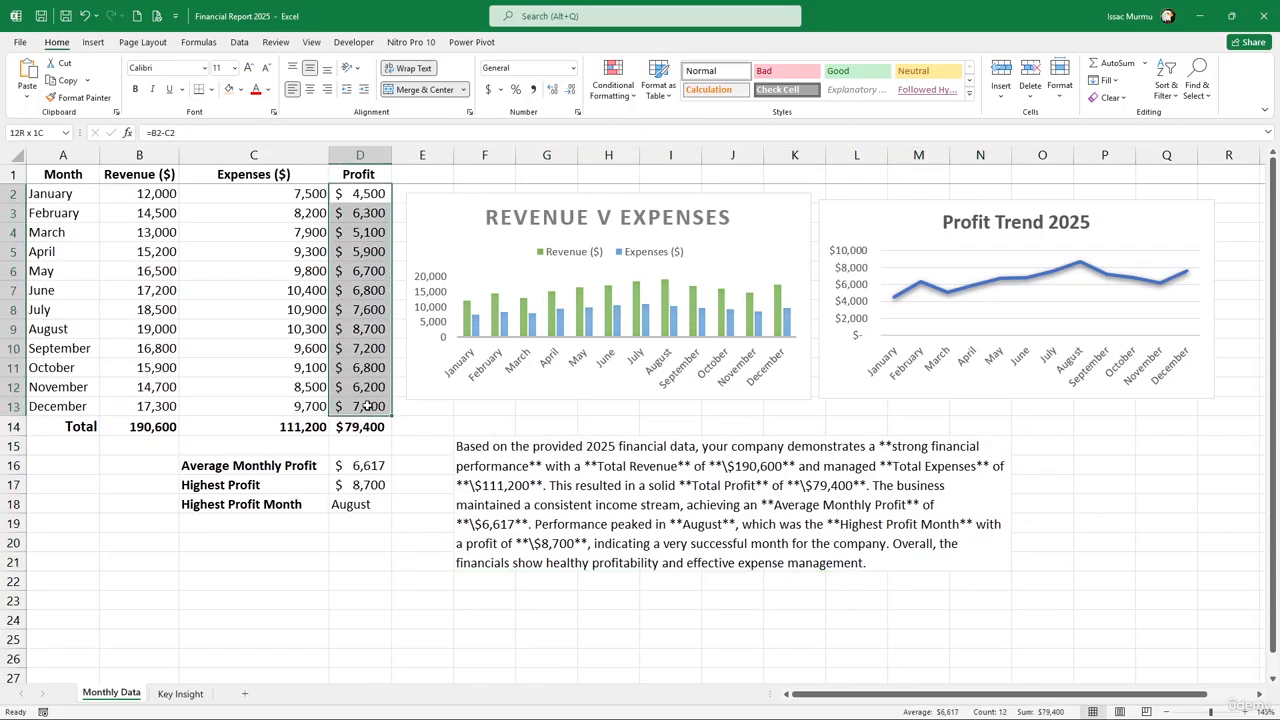
{"action": "left_click", "coordinate": [573, 68]}
{"action": "left_click", "coordinate": [530, 152]}
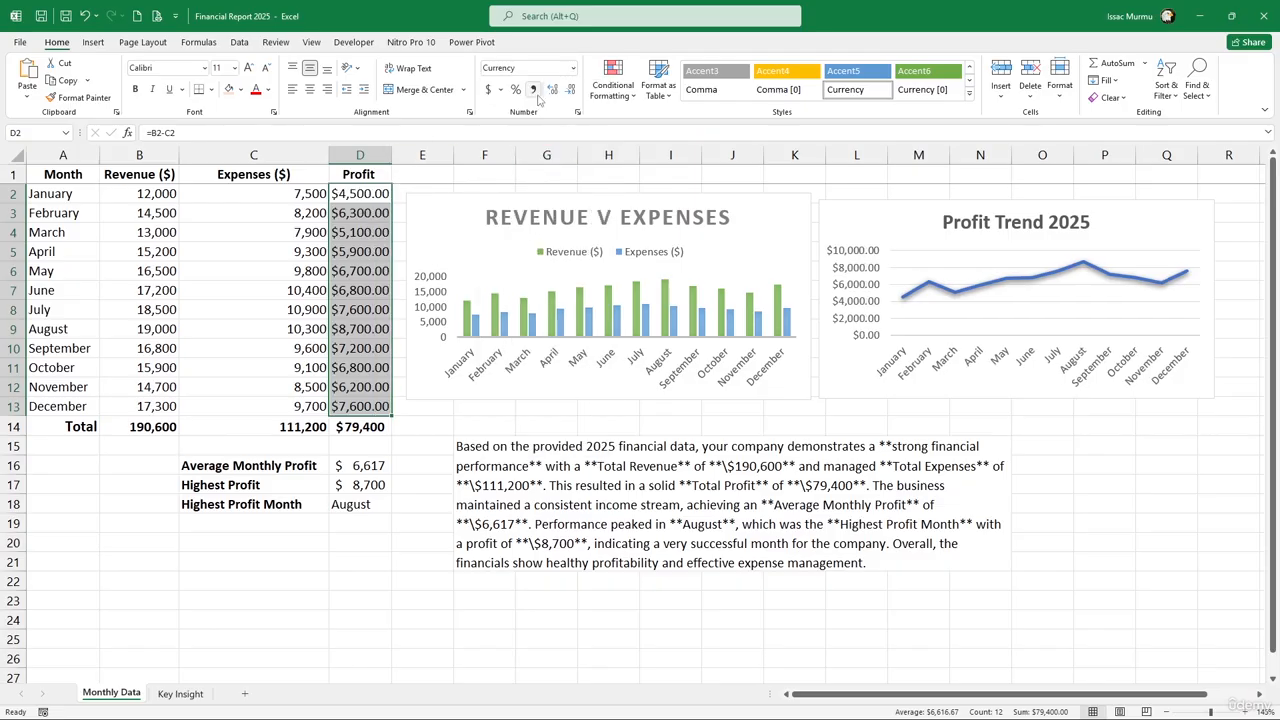
{"action": "left_click", "coordinate": [570, 89]}
{"action": "left_click", "coordinate": [570, 89]}
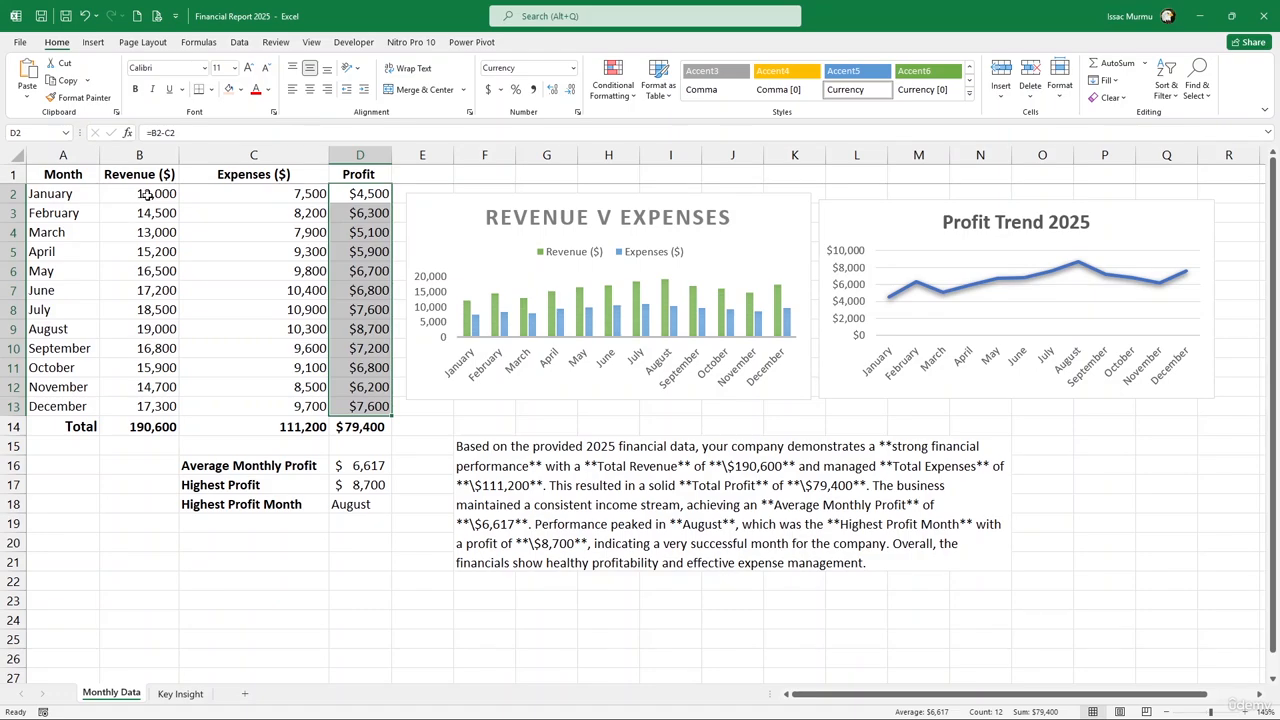
Select the monthly revenue values, then the February revenue cell
{"action": "left_click_drag", "start_coordinate": [146, 196], "coordinate": [147, 387]}
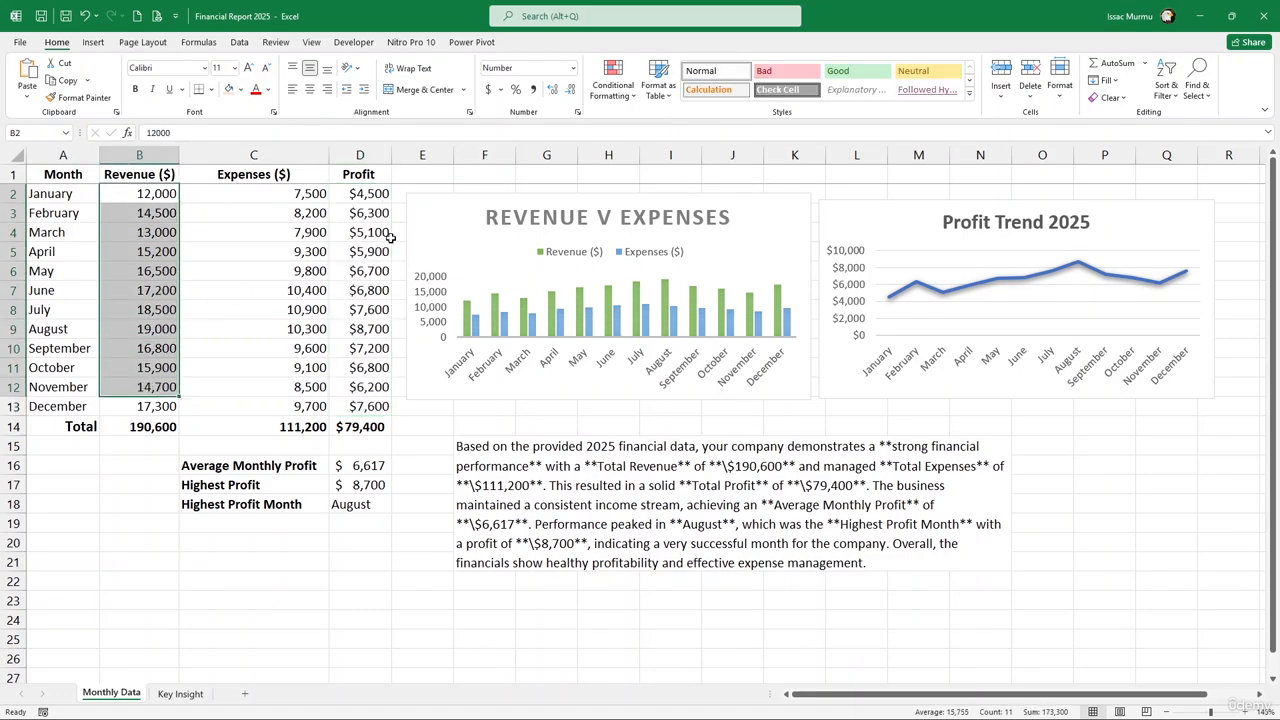
{"action": "left_click", "coordinate": [217, 344]}
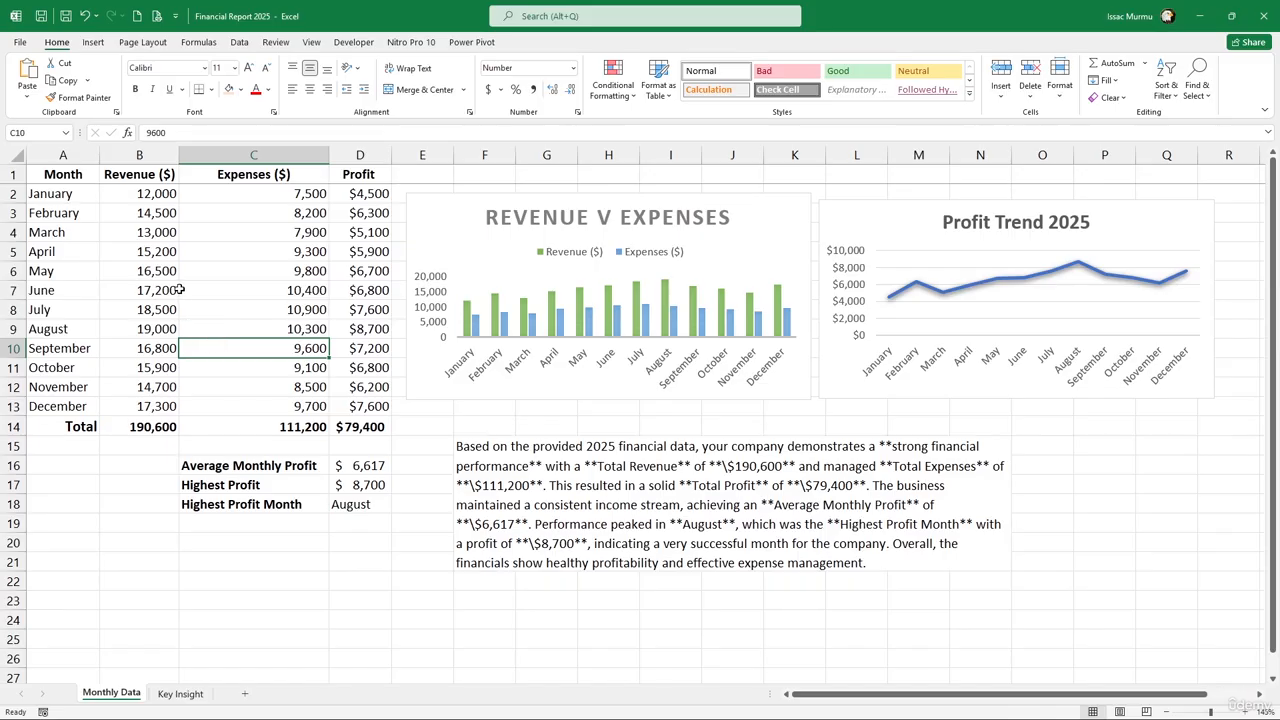
{"action": "left_click", "coordinate": [143, 213]}
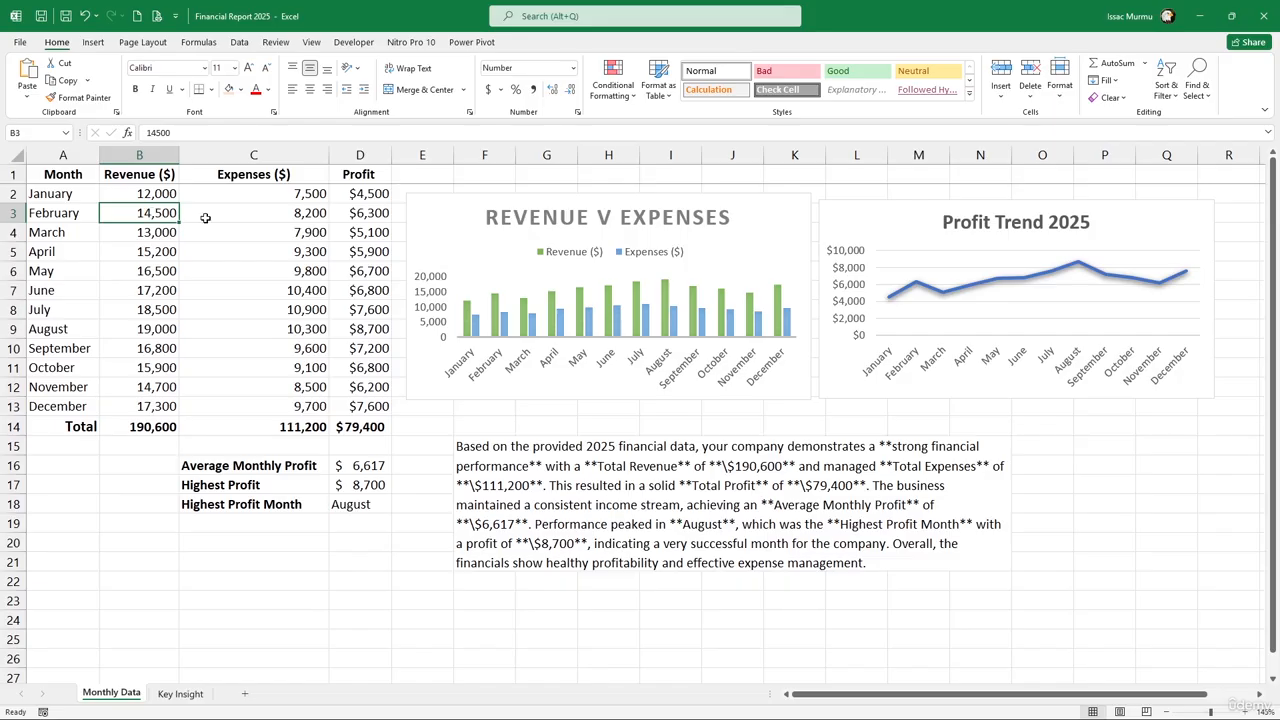
Add a centred page header reading 'My company' in Page Layout view
{"action": "left_click", "coordinate": [95, 44]}
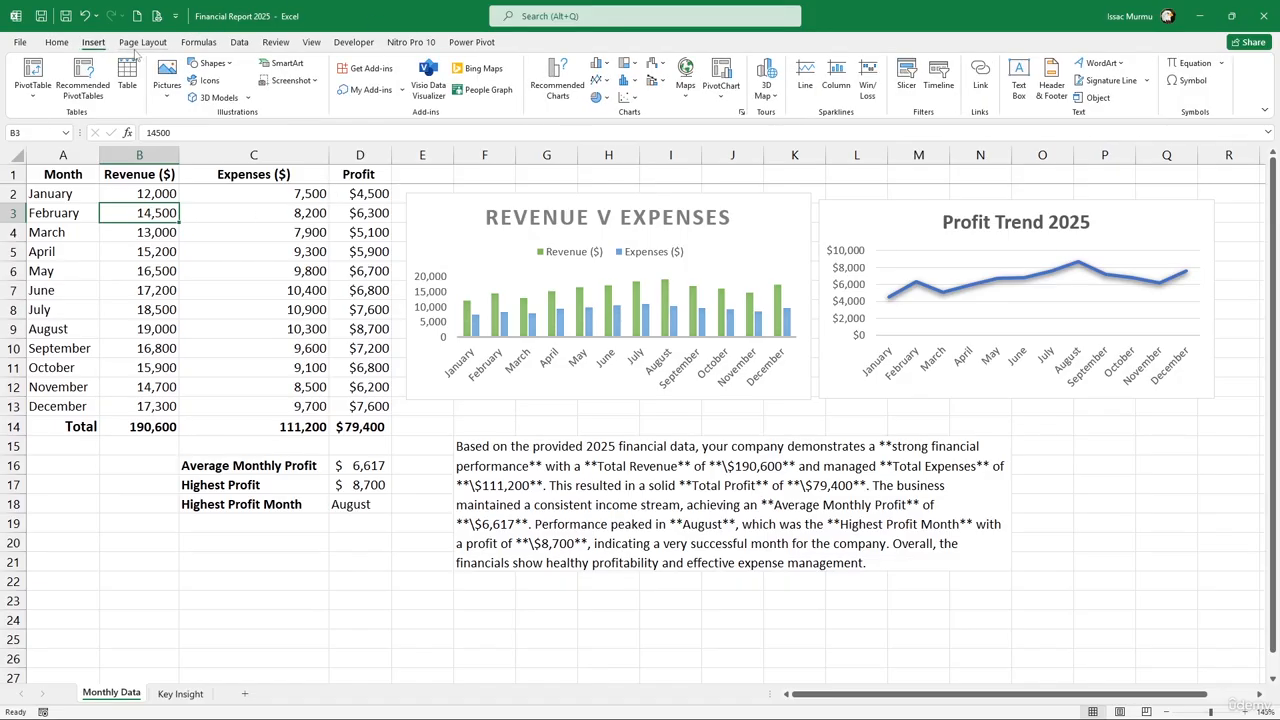
{"action": "left_click", "coordinate": [1046, 90]}
{"action": "left_click", "coordinate": [618, 403]}
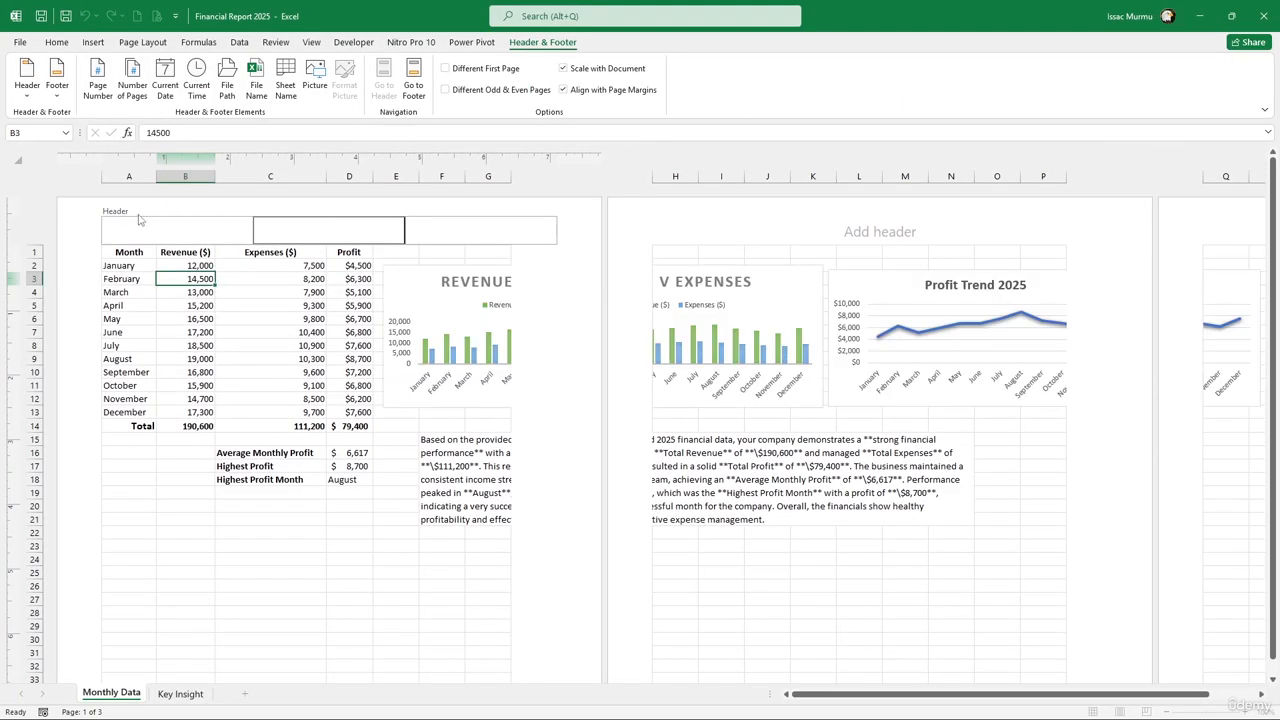
{"action": "left_click", "coordinate": [161, 225]}
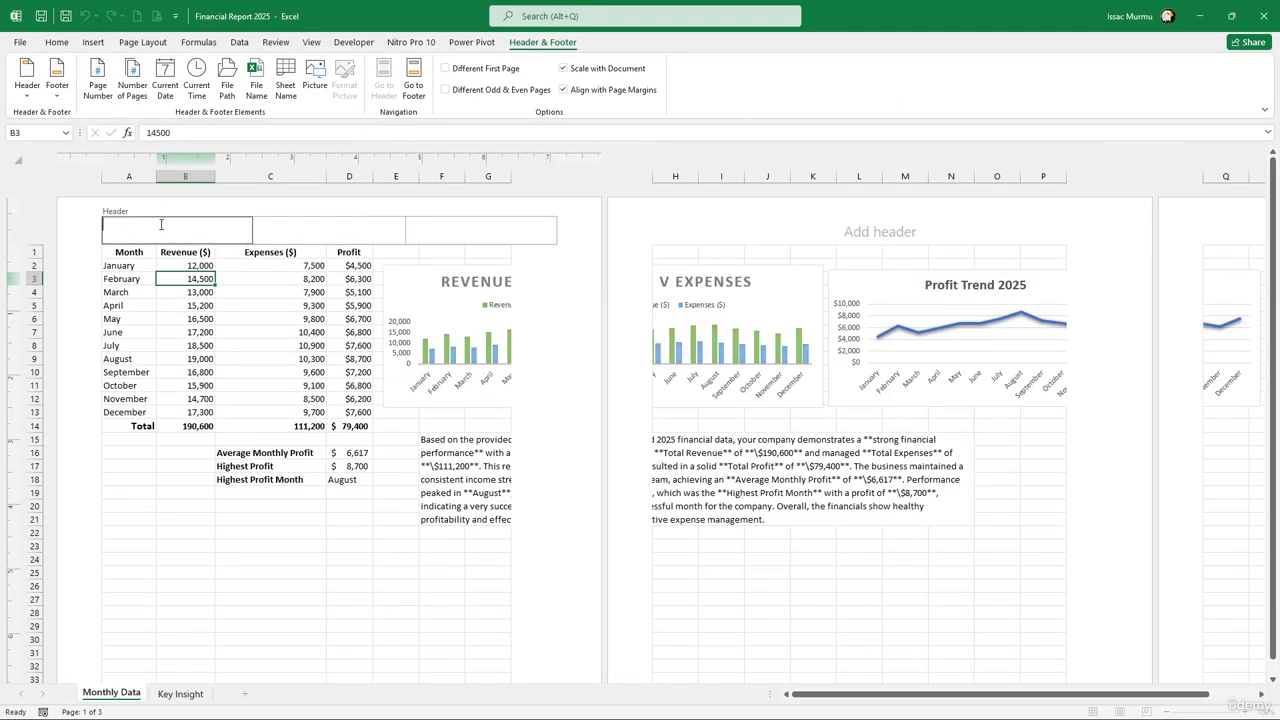
{"action": "left_click", "coordinate": [297, 232]}
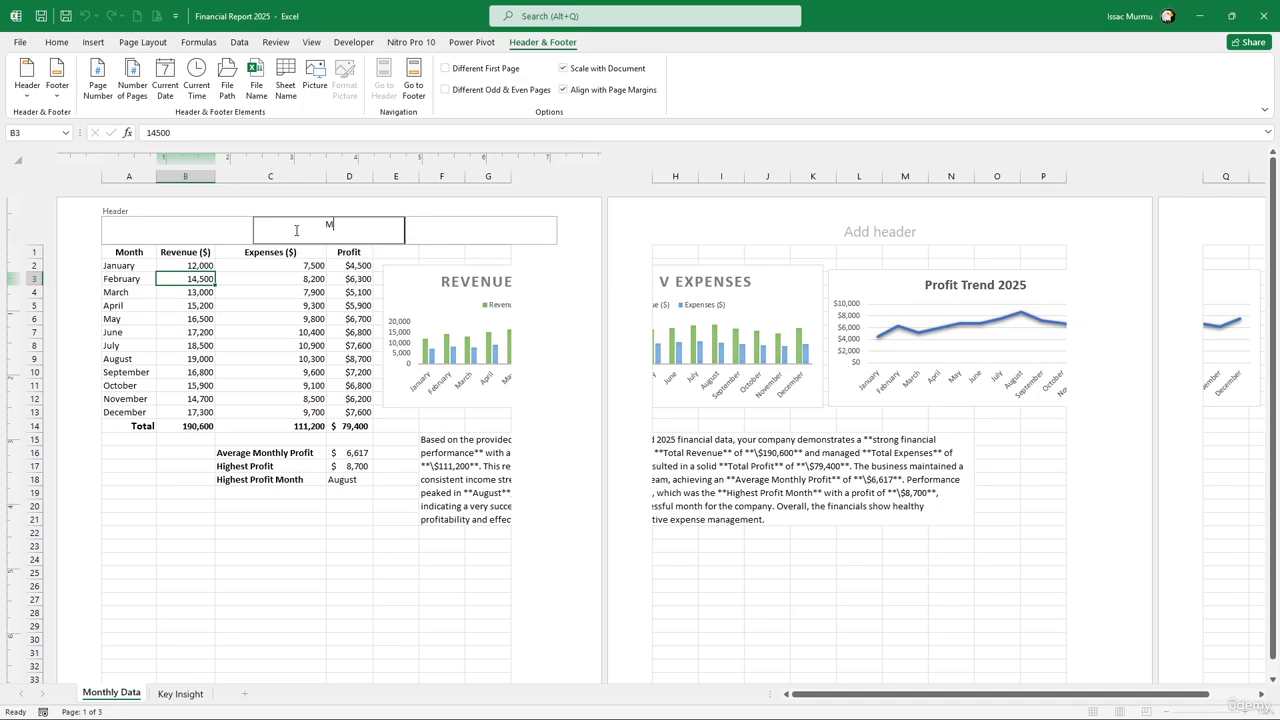
{"action": "type", "text": "My caompany"}
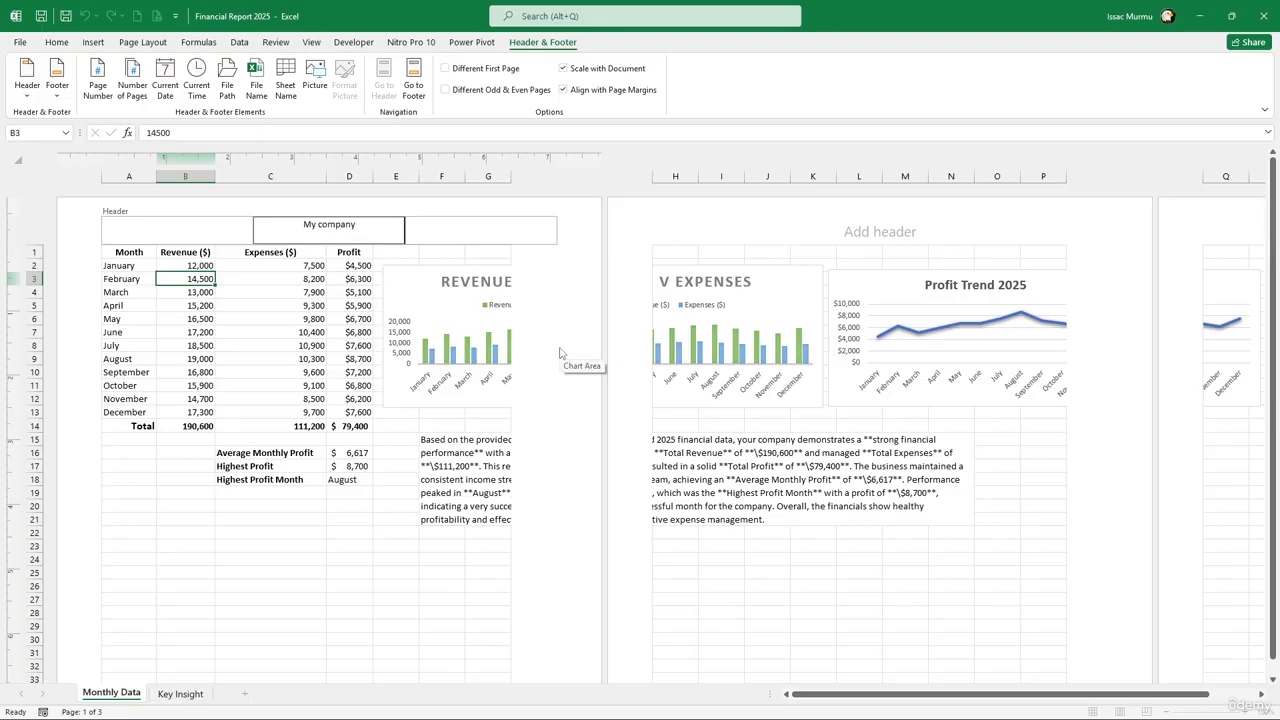
{"action": "left_click", "coordinate": [592, 312]}
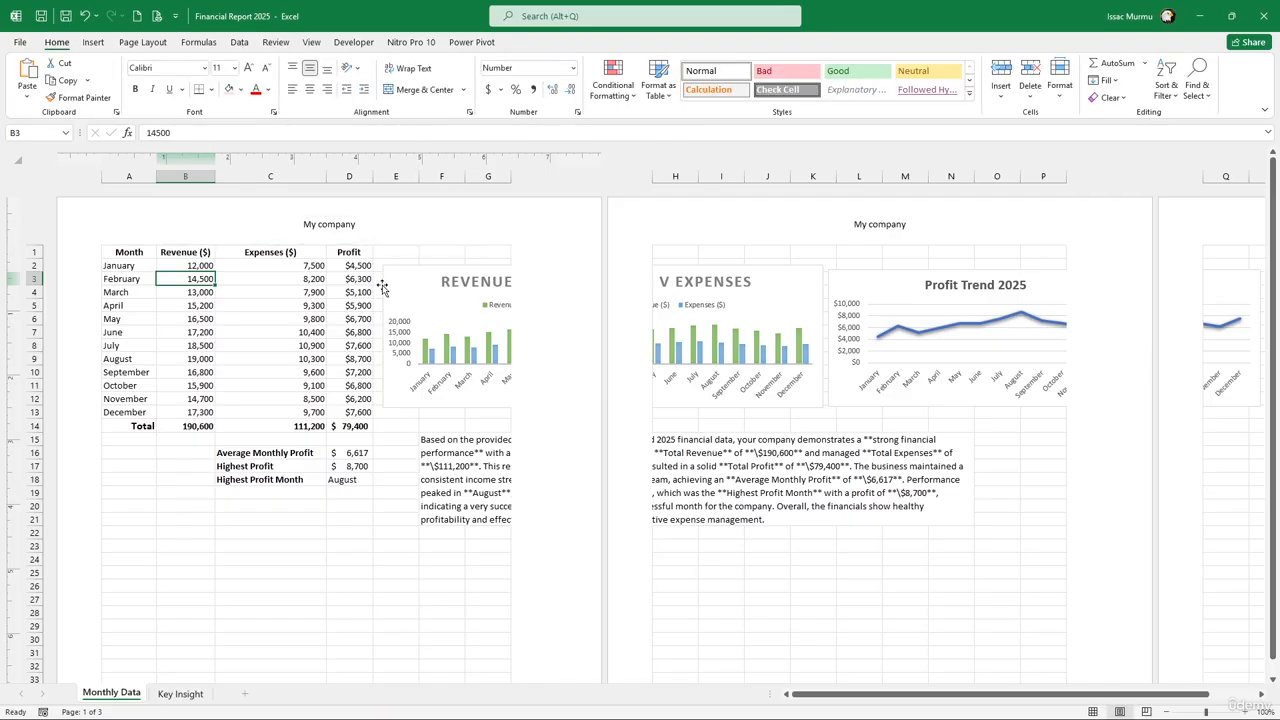
Revisit the header's right section, then return to the sheet's summary block
{"action": "scroll", "coordinate": [383, 286], "scroll_direction": "up", "scroll_amount": 3}
{"action": "key", "text": "alt"}
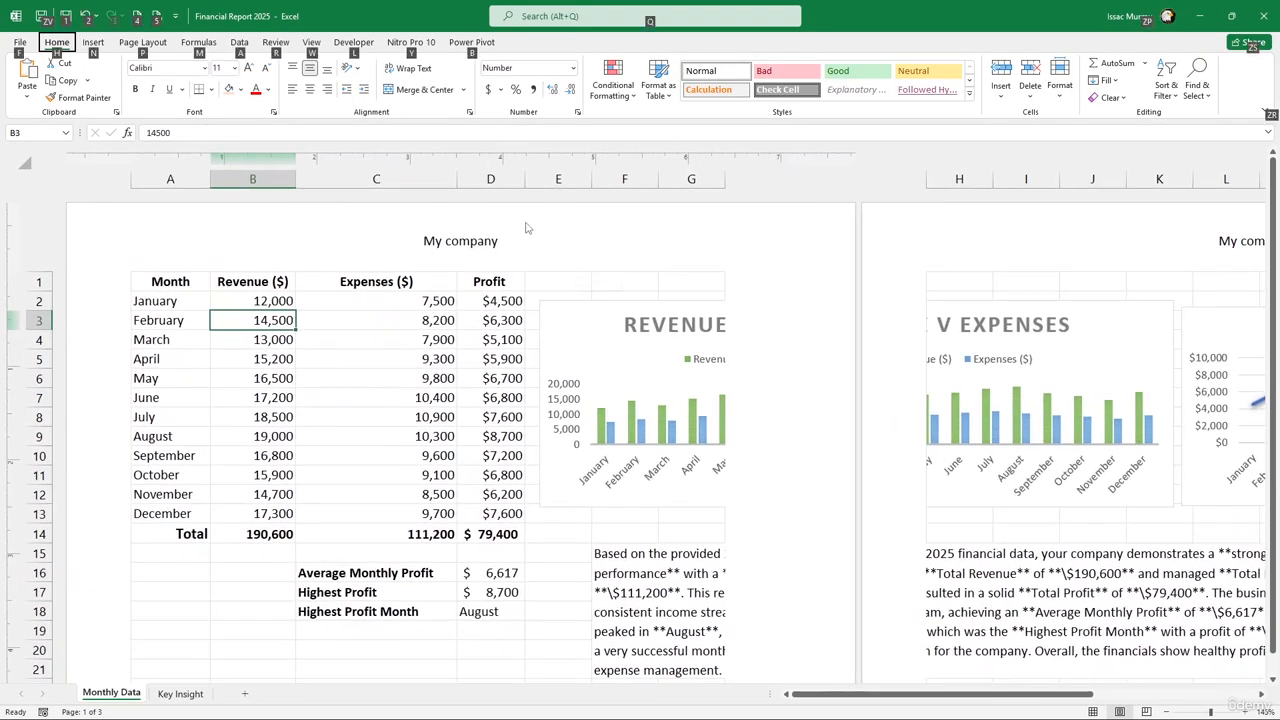
{"action": "key", "text": "alt"}
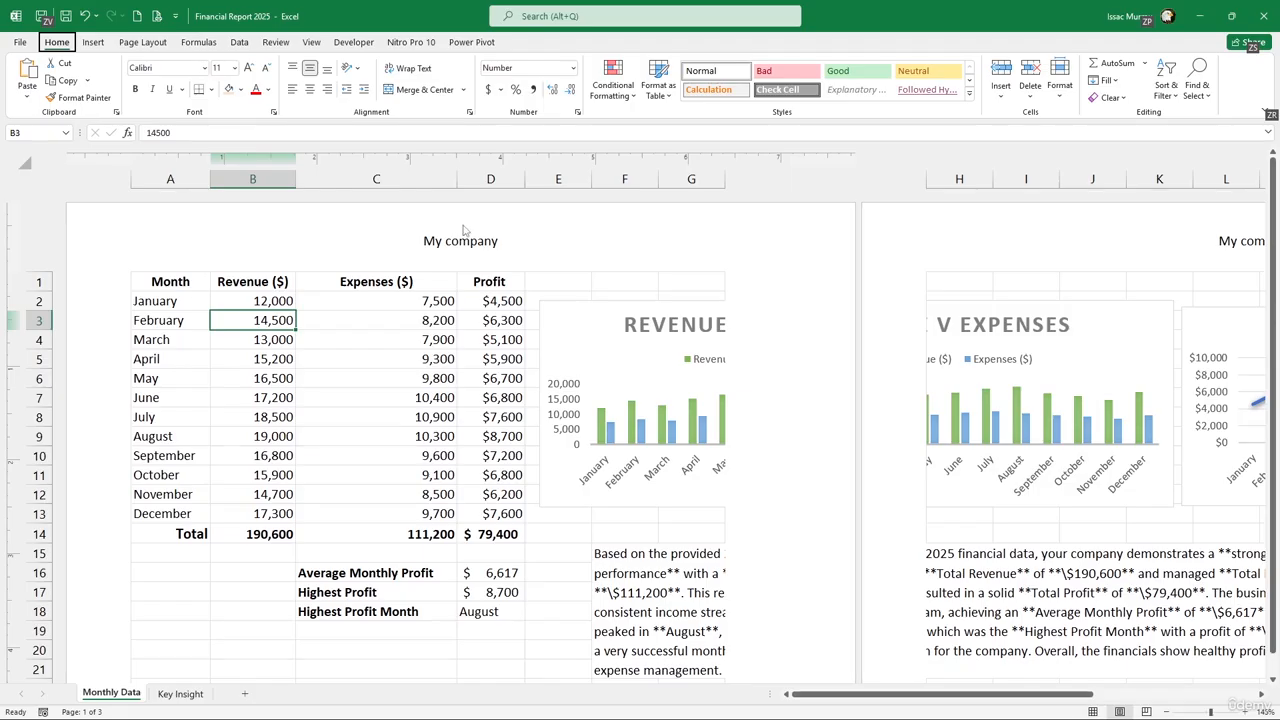
{"action": "left_click", "coordinate": [630, 256]}
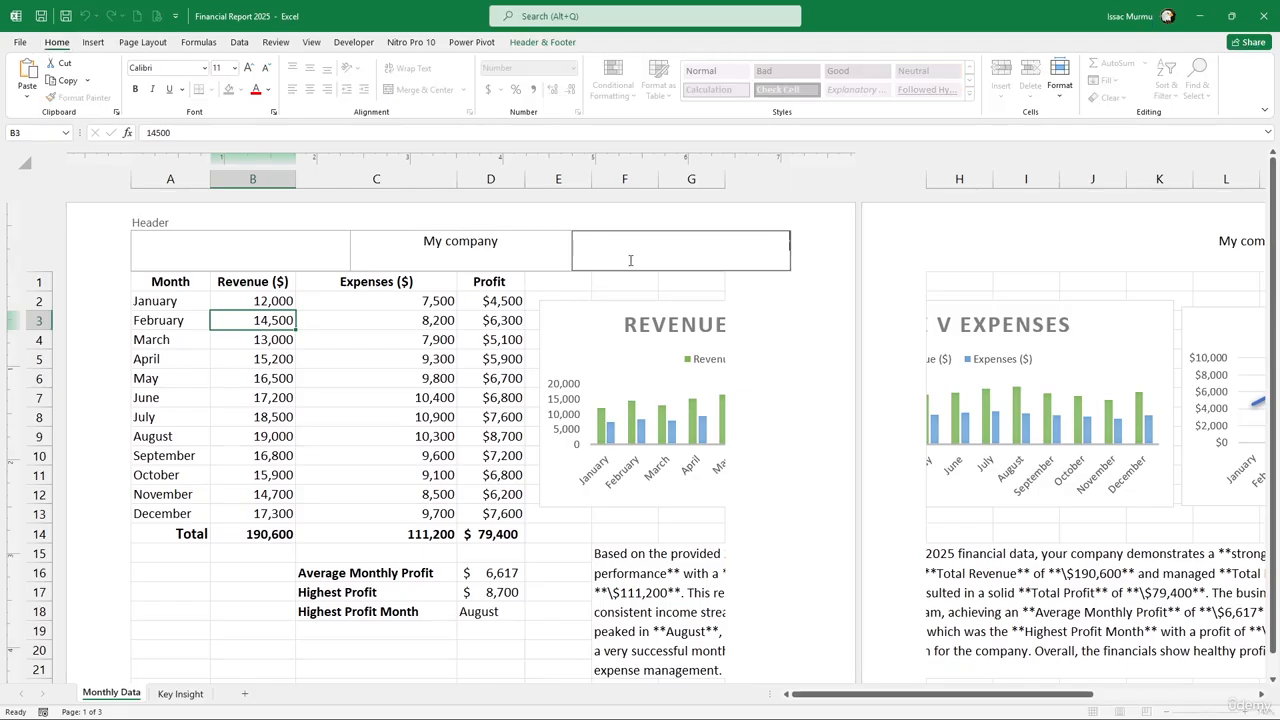
{"action": "left_click", "coordinate": [662, 584]}
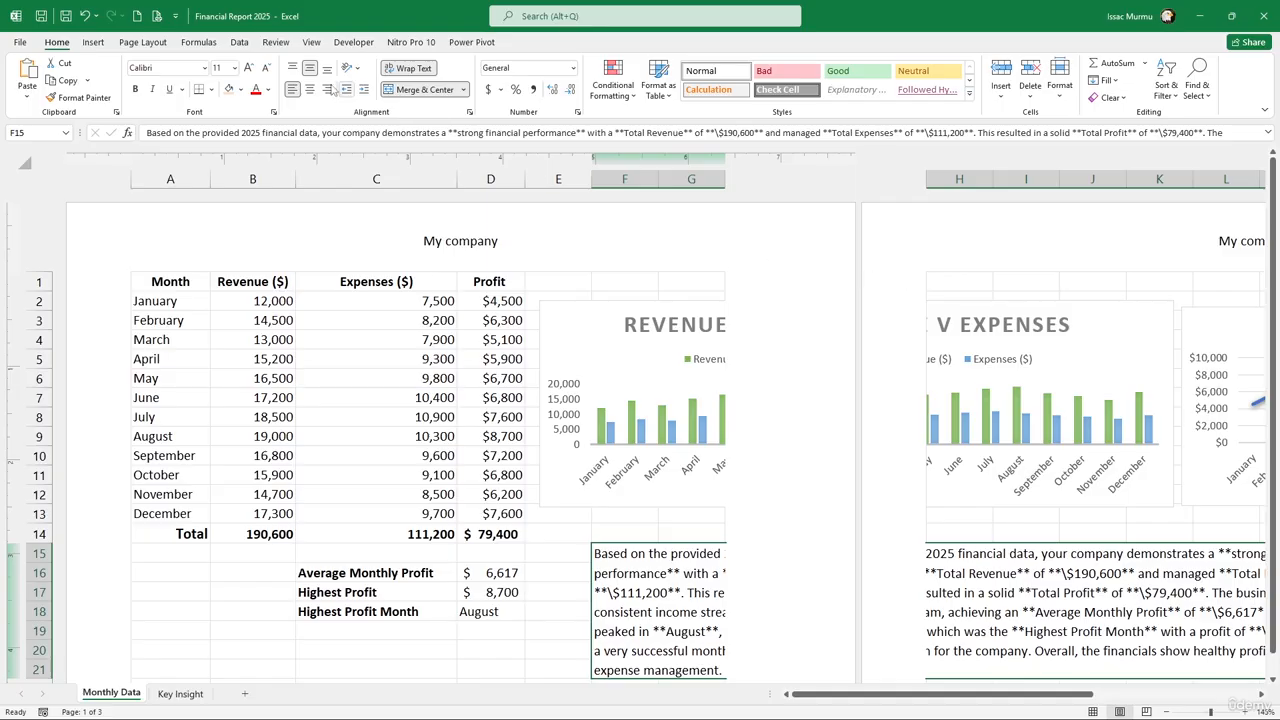
{"action": "left_click", "coordinate": [310, 42]}
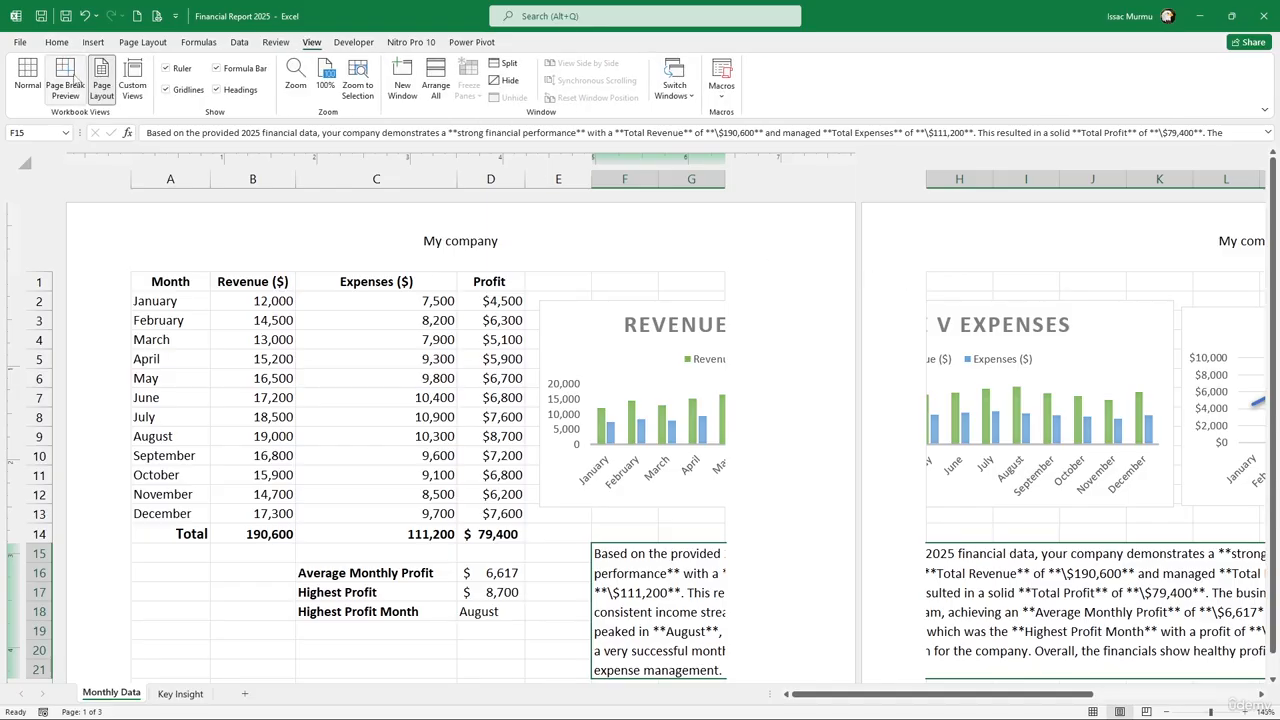
Put the Monthly Data sheet back in Normal view, turn off gridlines and deselect the summary text box
{"action": "left_click", "coordinate": [27, 77]}
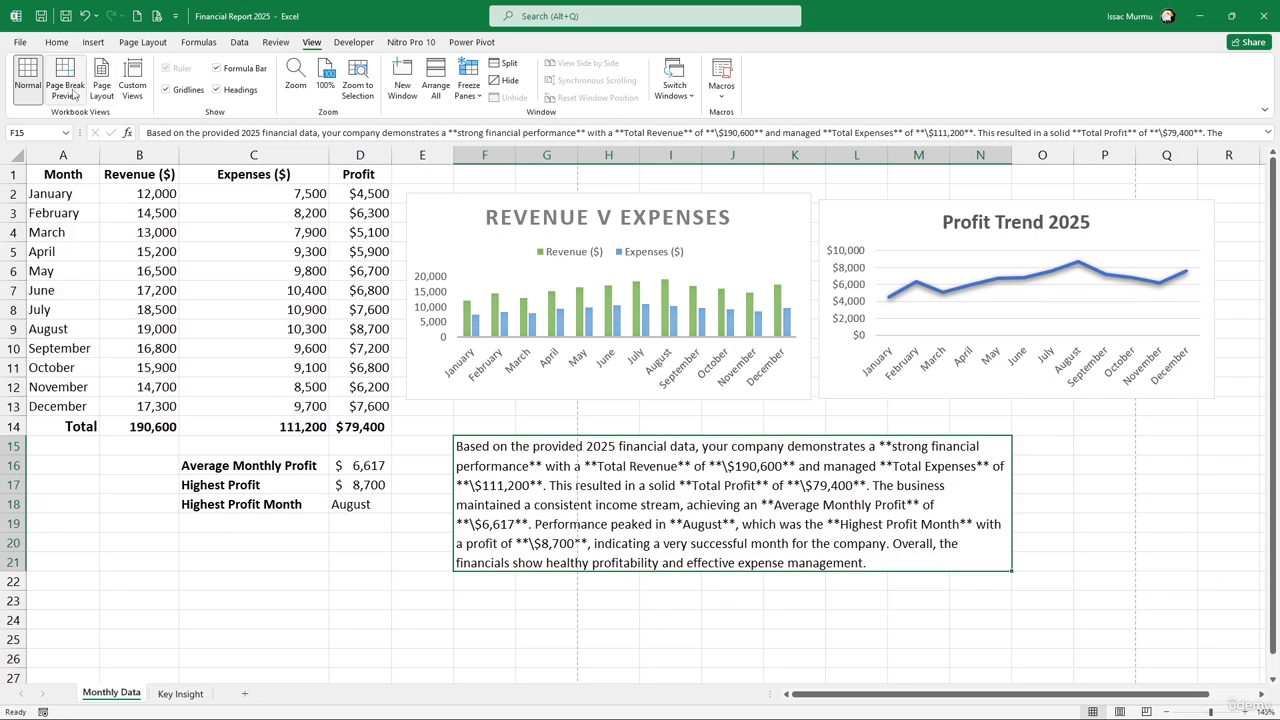
{"action": "left_click", "coordinate": [93, 42]}
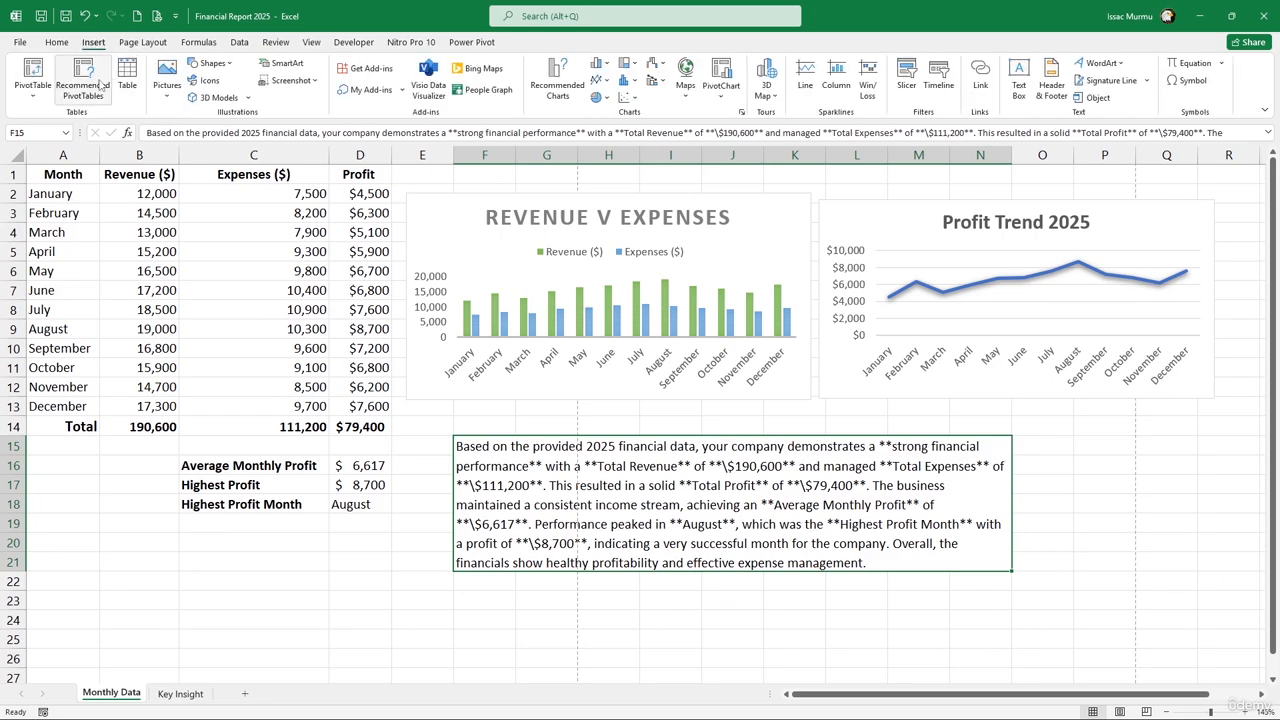
{"action": "left_click", "coordinate": [142, 42]}
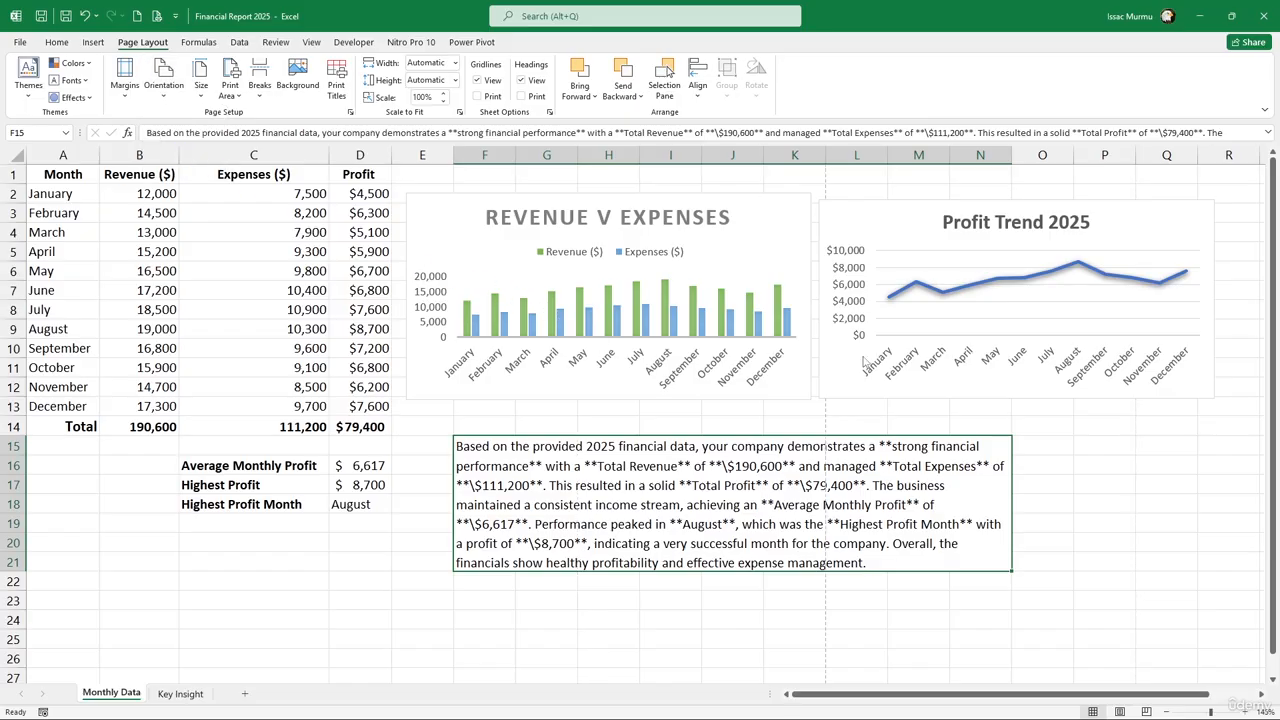
{"action": "scroll", "coordinate": [641, 396], "scroll_direction": "down", "scroll_amount": 2, "text": "ctrl"}
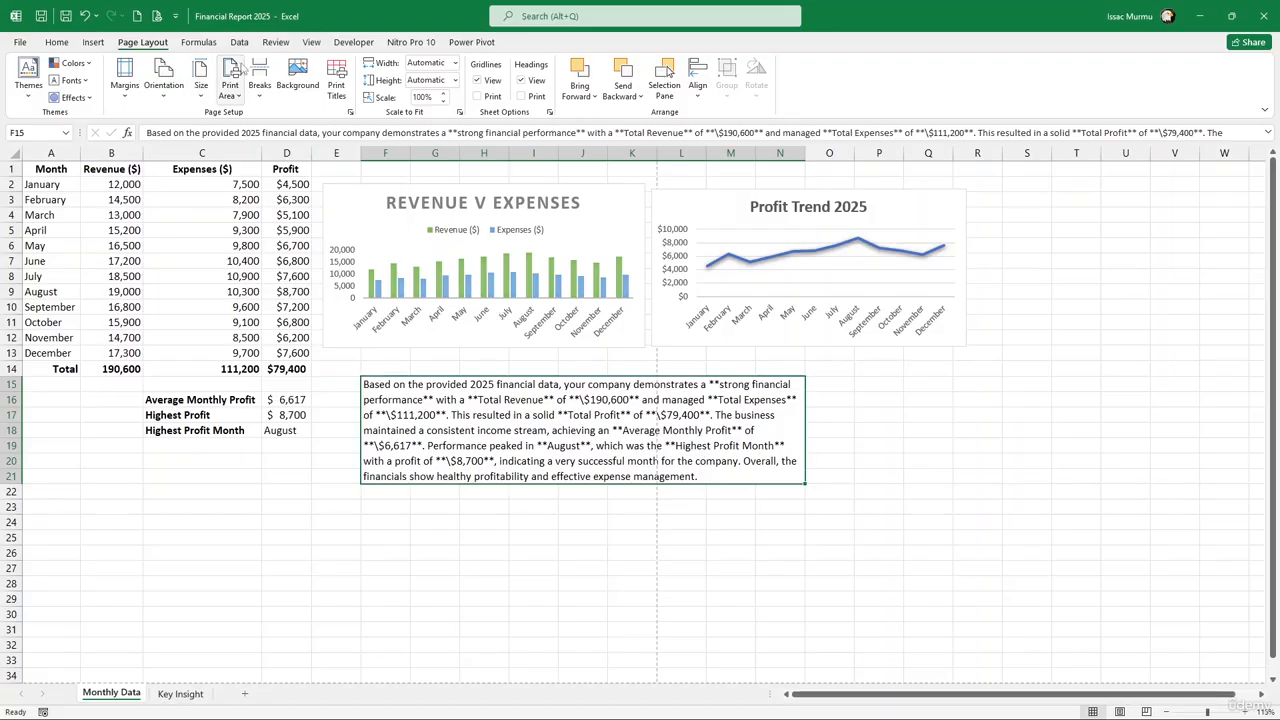
{"action": "left_click", "coordinate": [296, 46]}
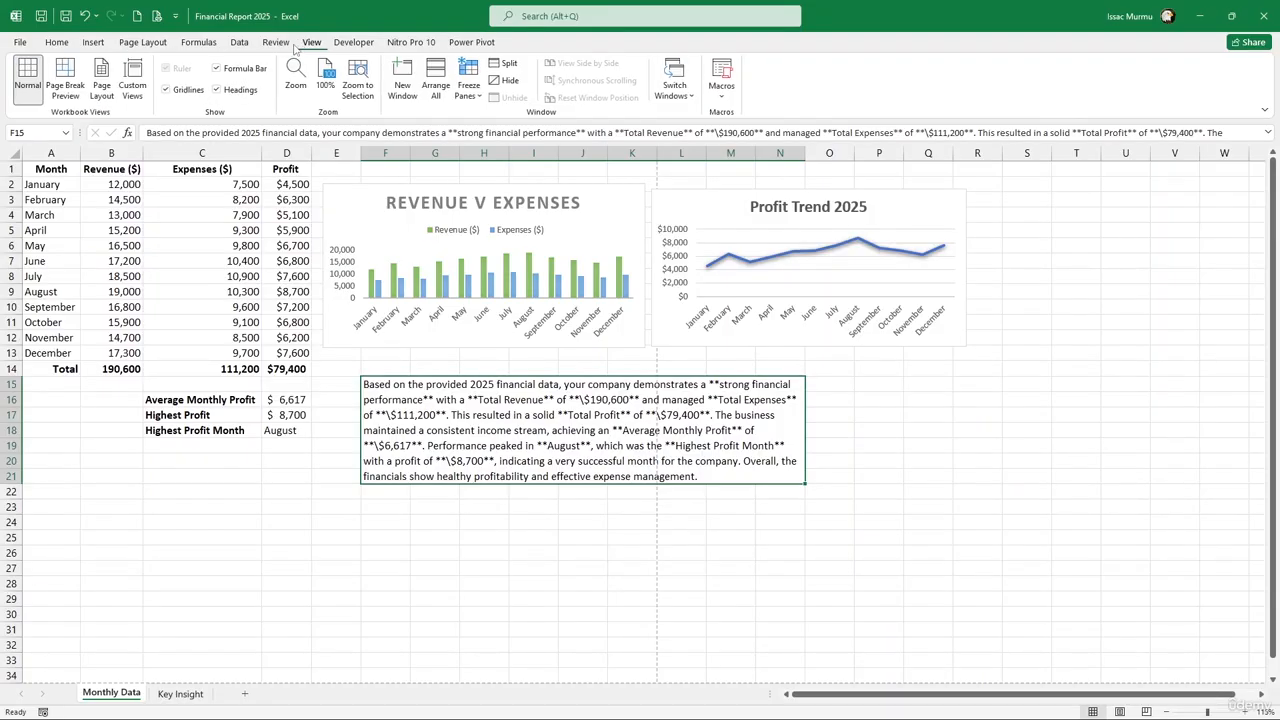
{"action": "left_click", "coordinate": [166, 90]}
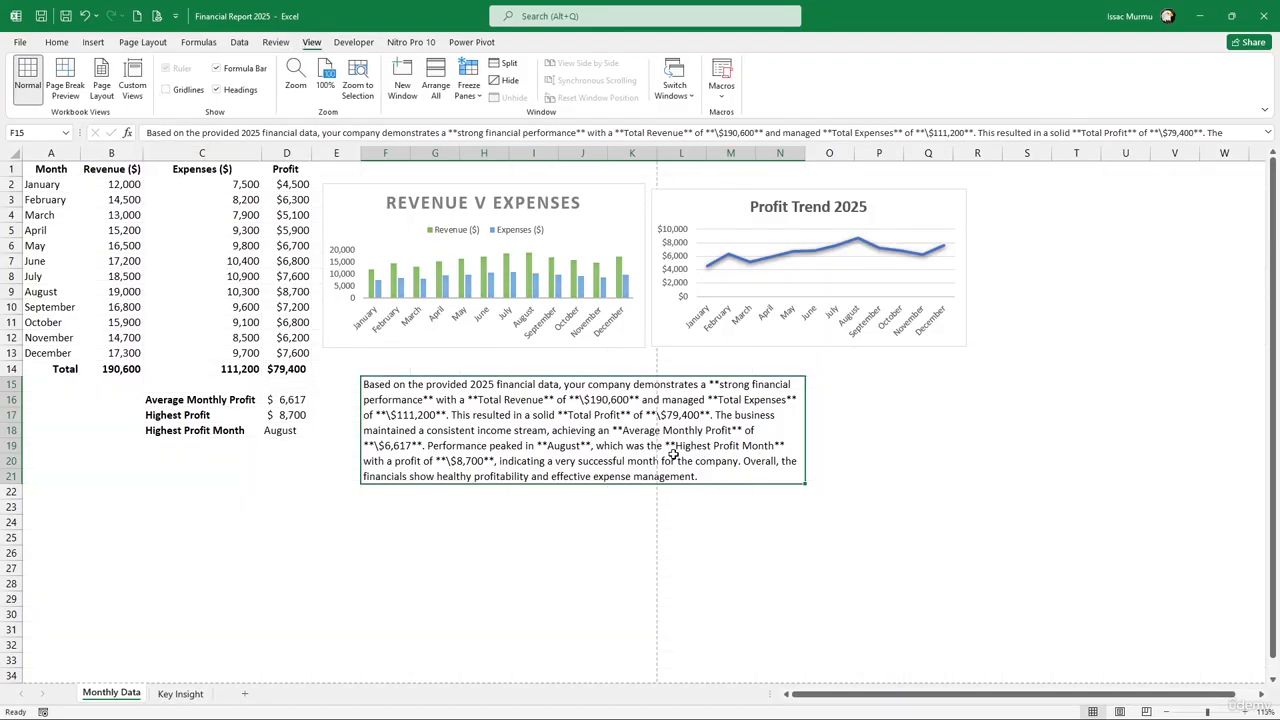
{"action": "left_click", "coordinate": [862, 519]}
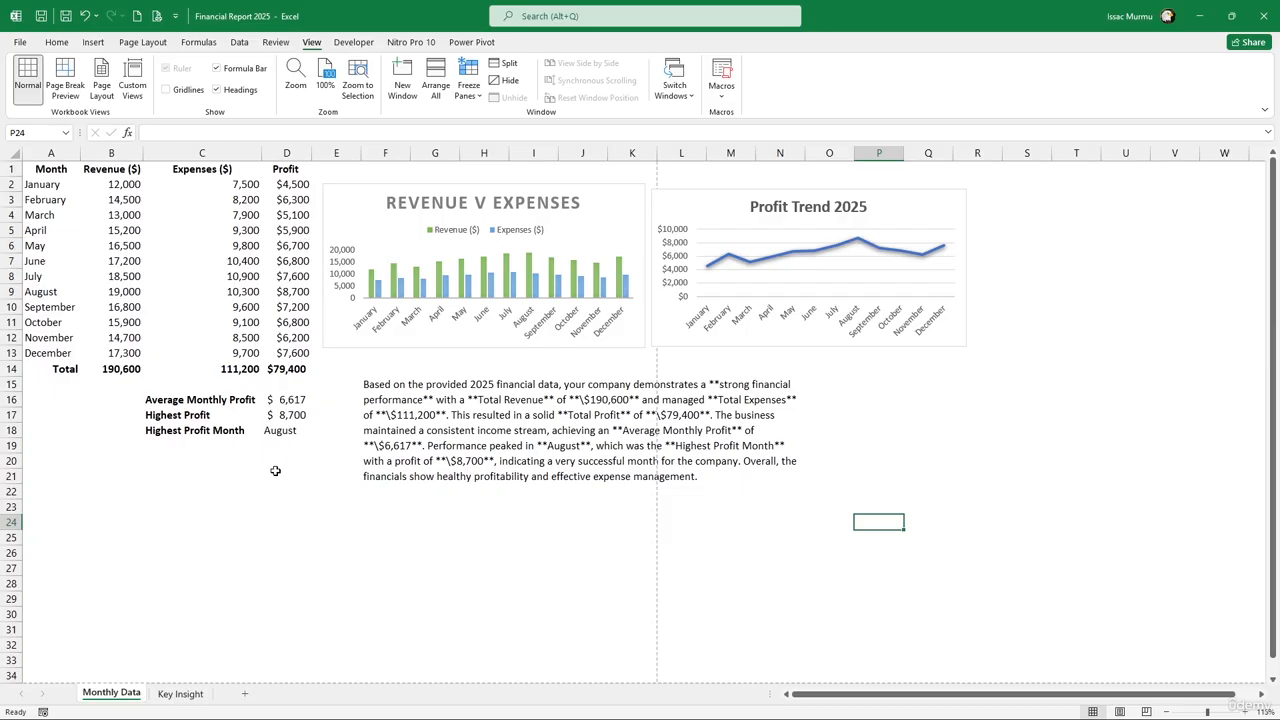
Drag the Revenue v Expenses chart down below the data table
{"action": "left_click", "coordinate": [20, 42]}
{"action": "key", "text": "Escape"}
{"action": "left_click", "coordinate": [290, 489]}
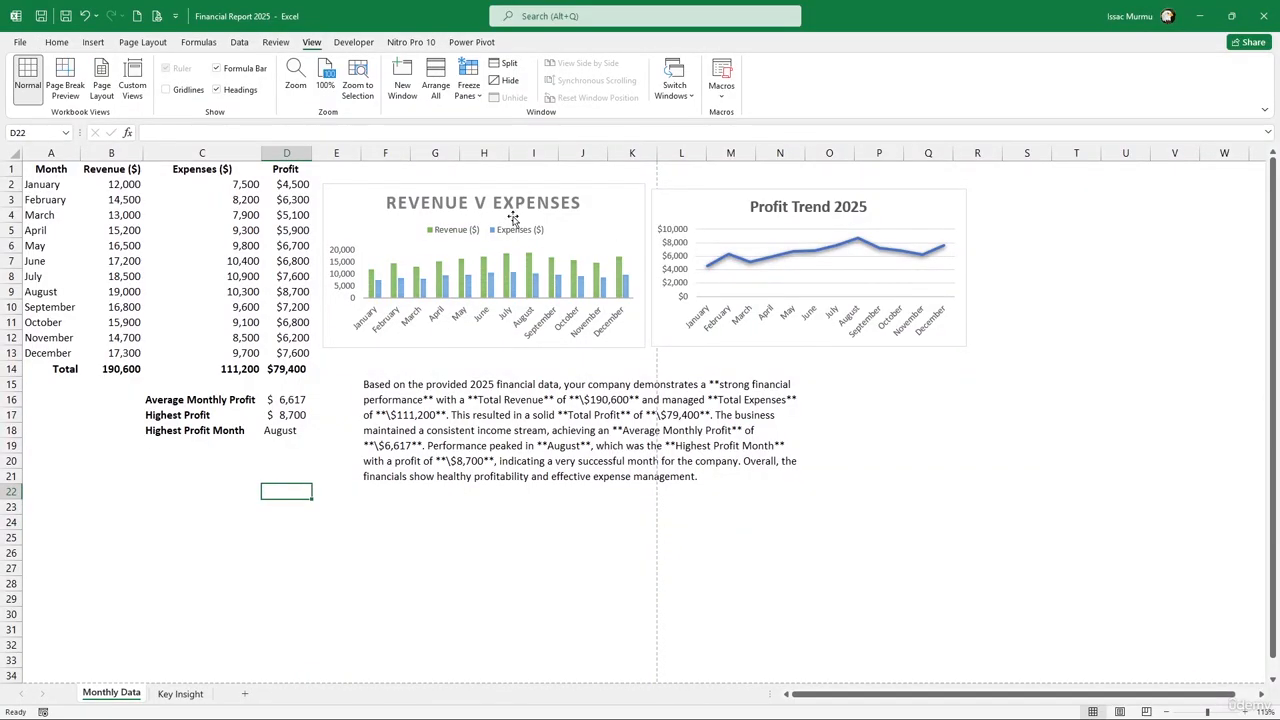
{"action": "left_click_drag", "start_coordinate": [597, 200], "coordinate": [300, 493]}
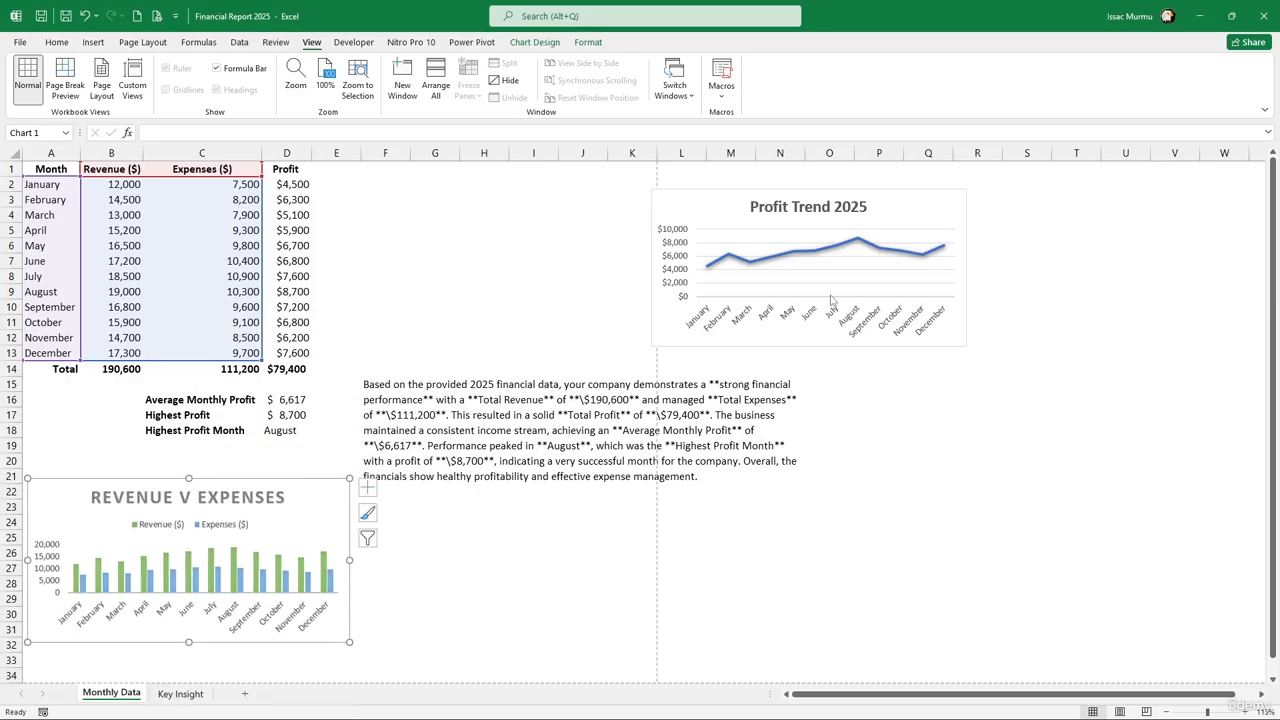
Place the Profit Trend 2025 chart beside it and try dragging the summary paragraph cell upward
{"action": "scroll", "coordinate": [863, 261], "scroll_direction": "down", "scroll_amount": 3}
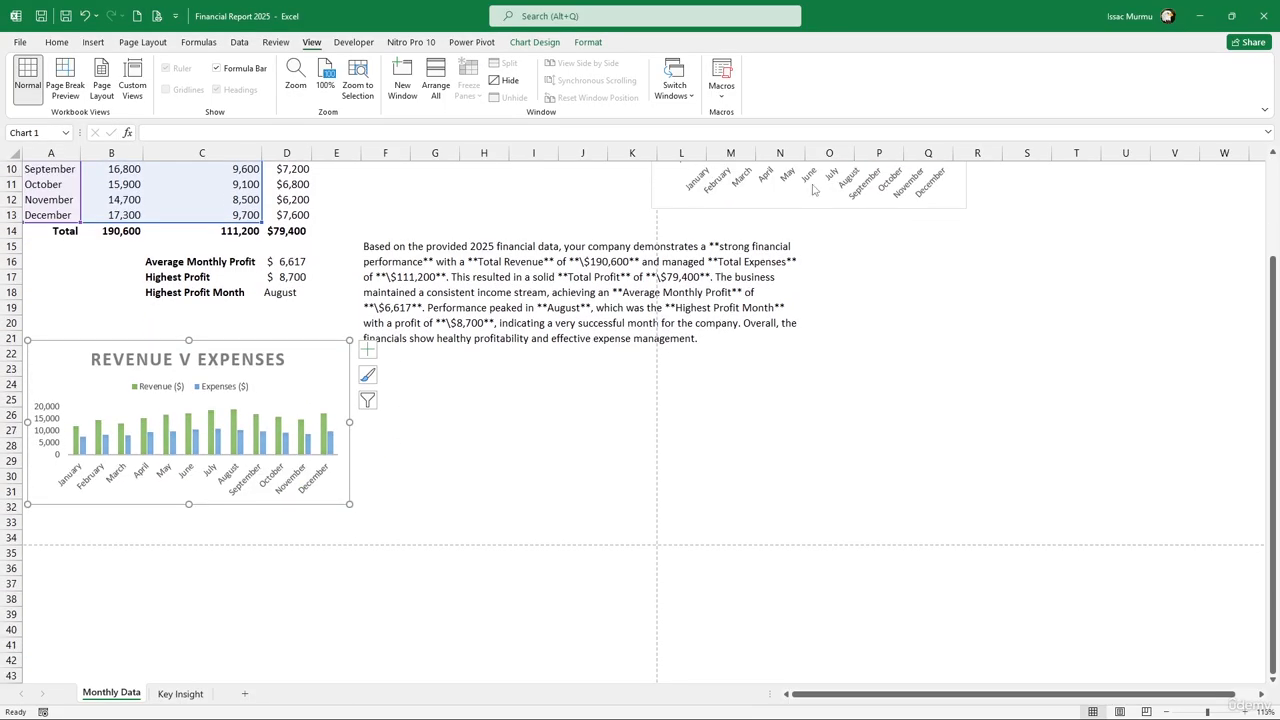
{"action": "left_click", "coordinate": [790, 175]}
{"action": "left_click", "coordinate": [1020, 293]}
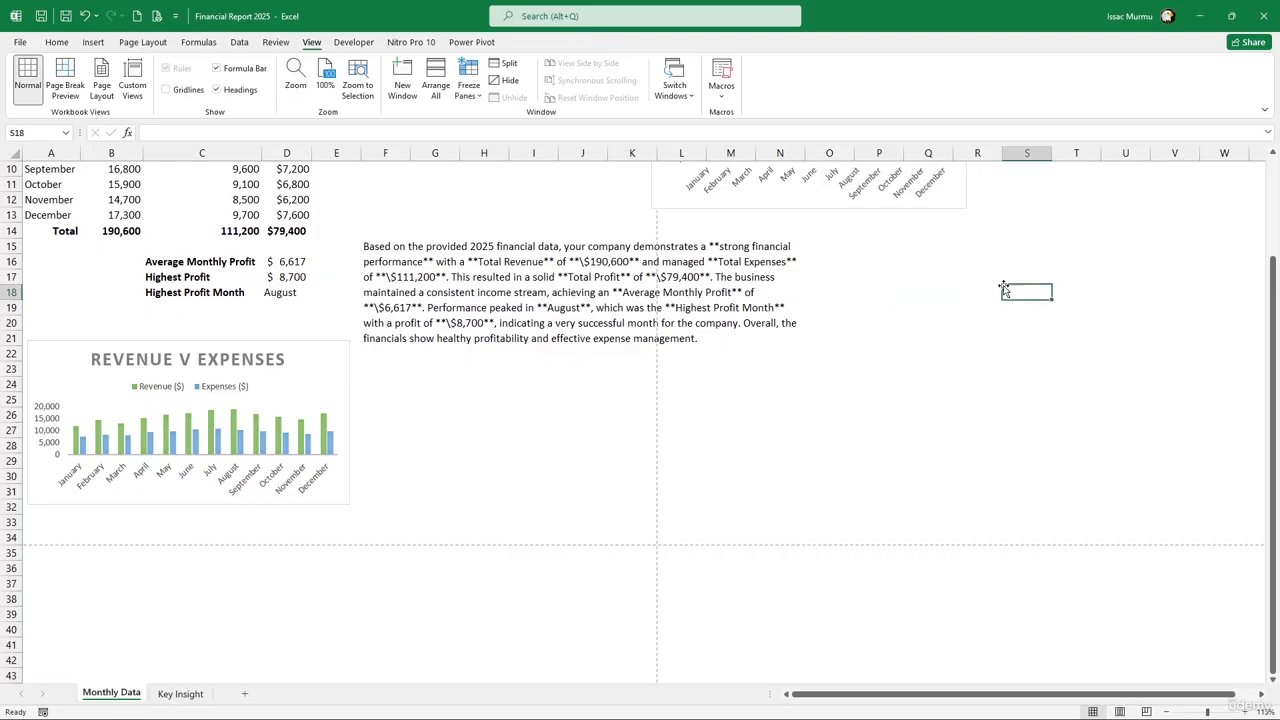
{"action": "scroll", "coordinate": [1010, 290], "scroll_direction": "up", "scroll_amount": 3}
{"action": "left_click_drag", "start_coordinate": [729, 214], "coordinate": [420, 508]}
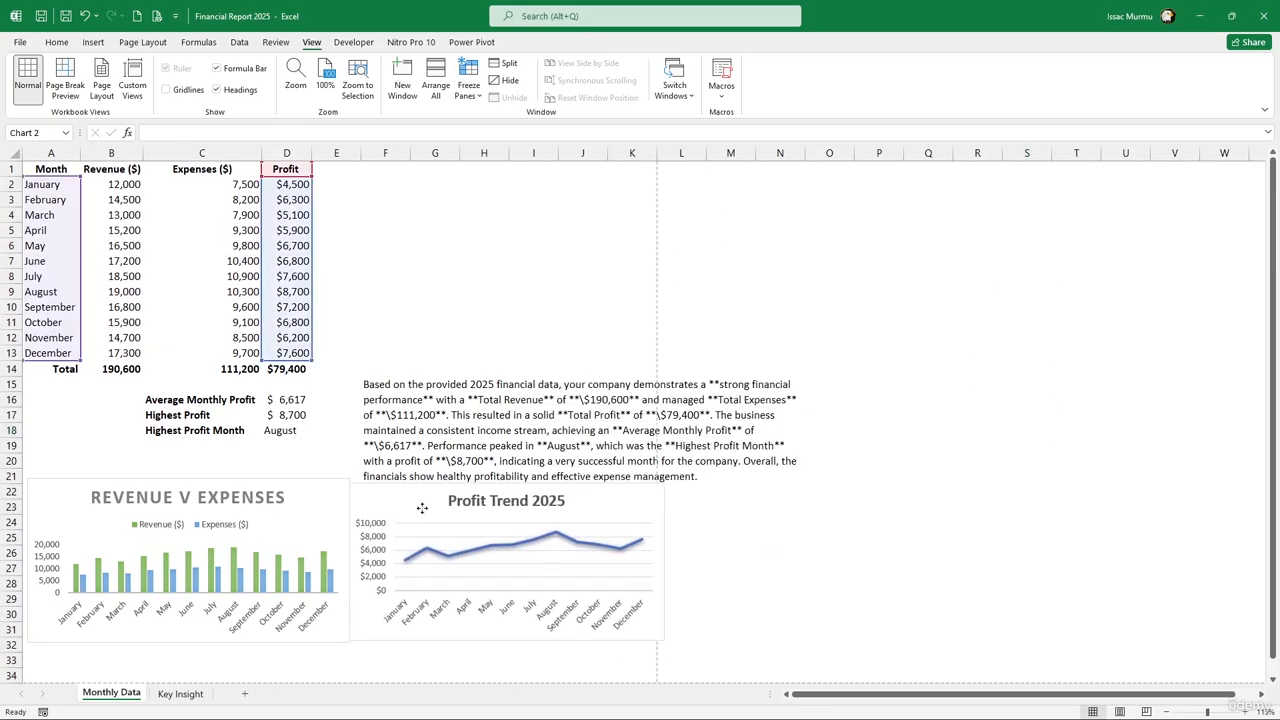
{"action": "left_click", "coordinate": [452, 440]}
{"action": "left_click_drag", "start_coordinate": [471, 383], "coordinate": [479, 329]}
Clear the summary paragraph text and unmerge the F15:N21 block
{"action": "left_click", "coordinate": [645, 404]}
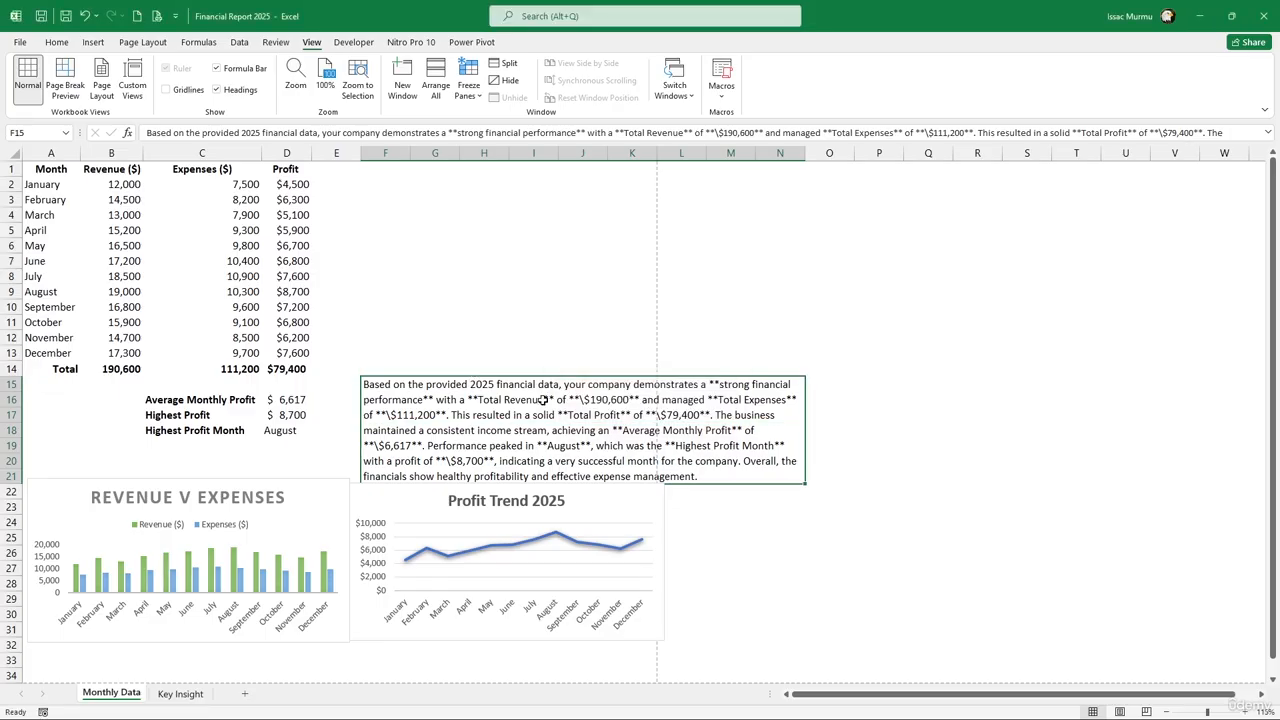
{"action": "double_click", "coordinate": [403, 392]}
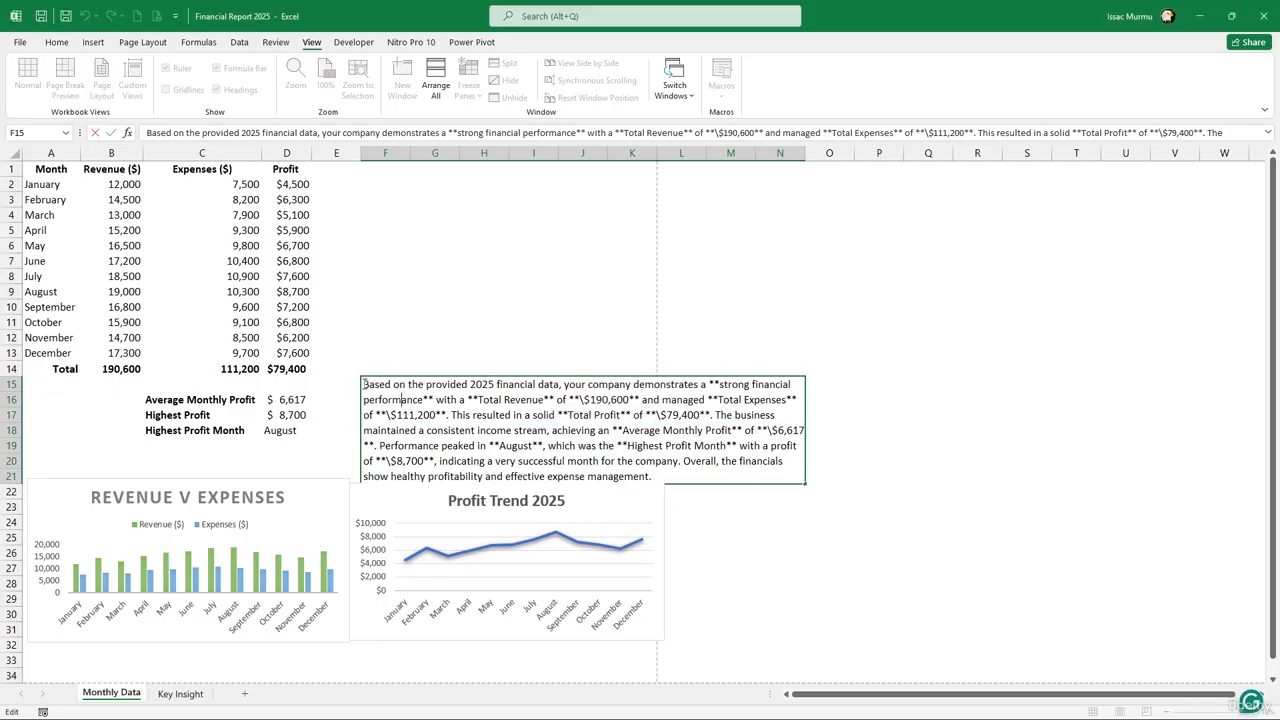
{"action": "left_click_drag", "start_coordinate": [363, 391], "coordinate": [731, 470]}
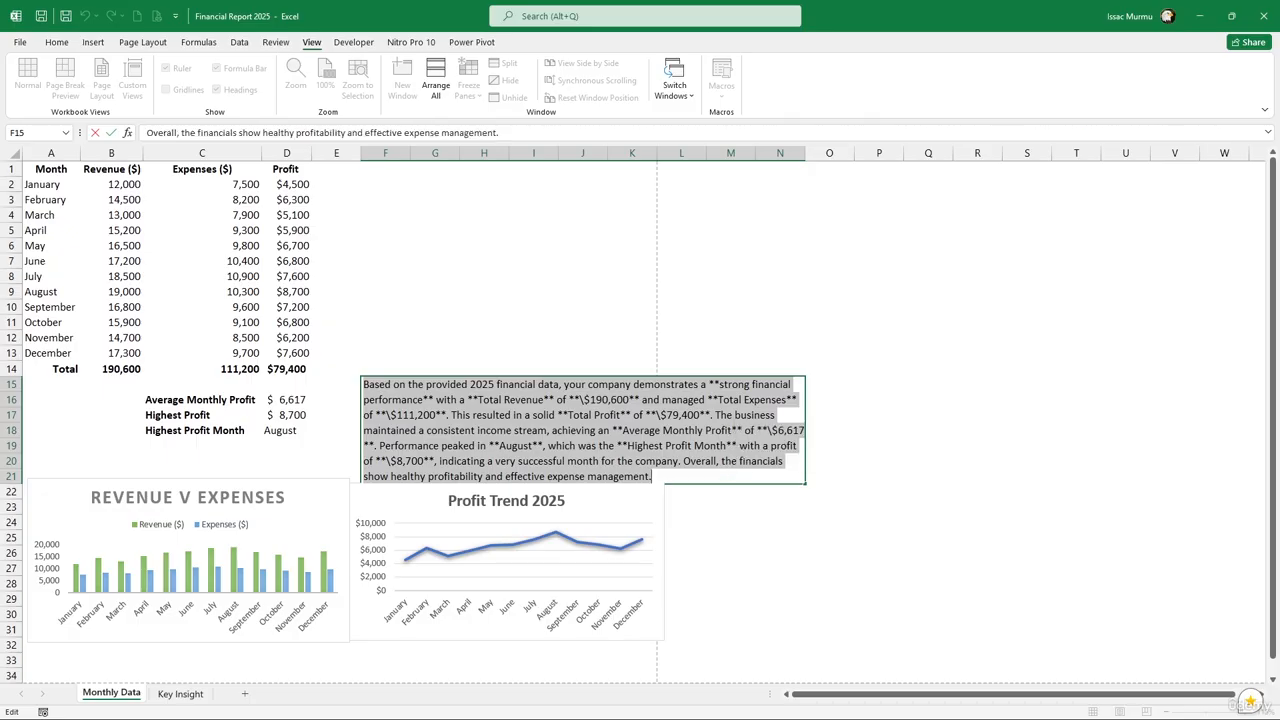
{"action": "key", "text": "Delete"}
{"action": "left_click", "coordinate": [497, 369]}
{"action": "left_click", "coordinate": [509, 407]}
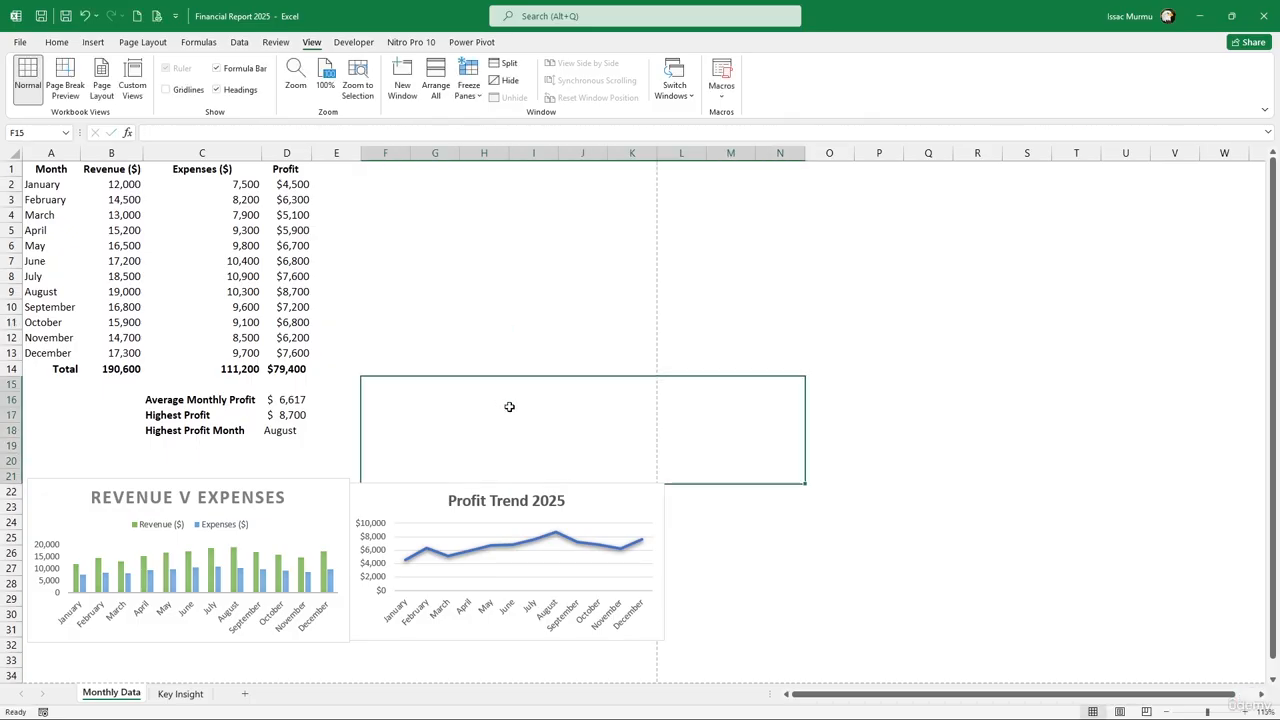
{"action": "left_click", "coordinate": [64, 45]}
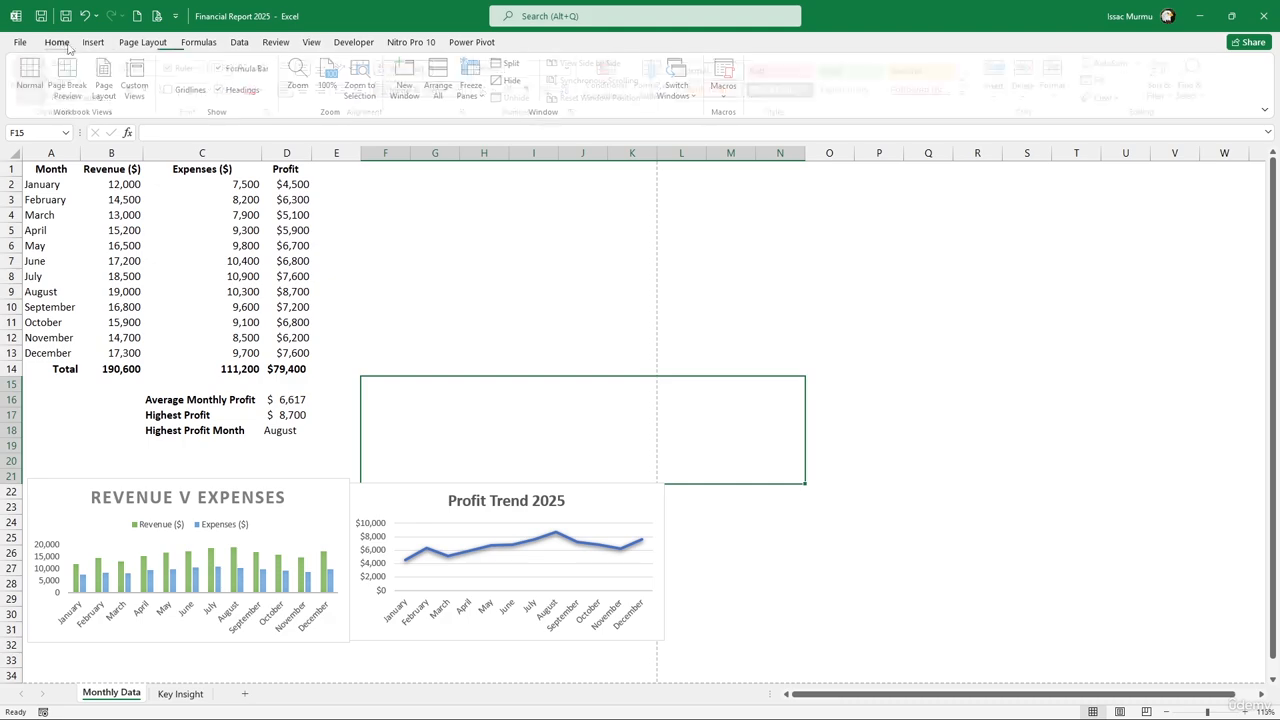
{"action": "left_click", "coordinate": [410, 92]}
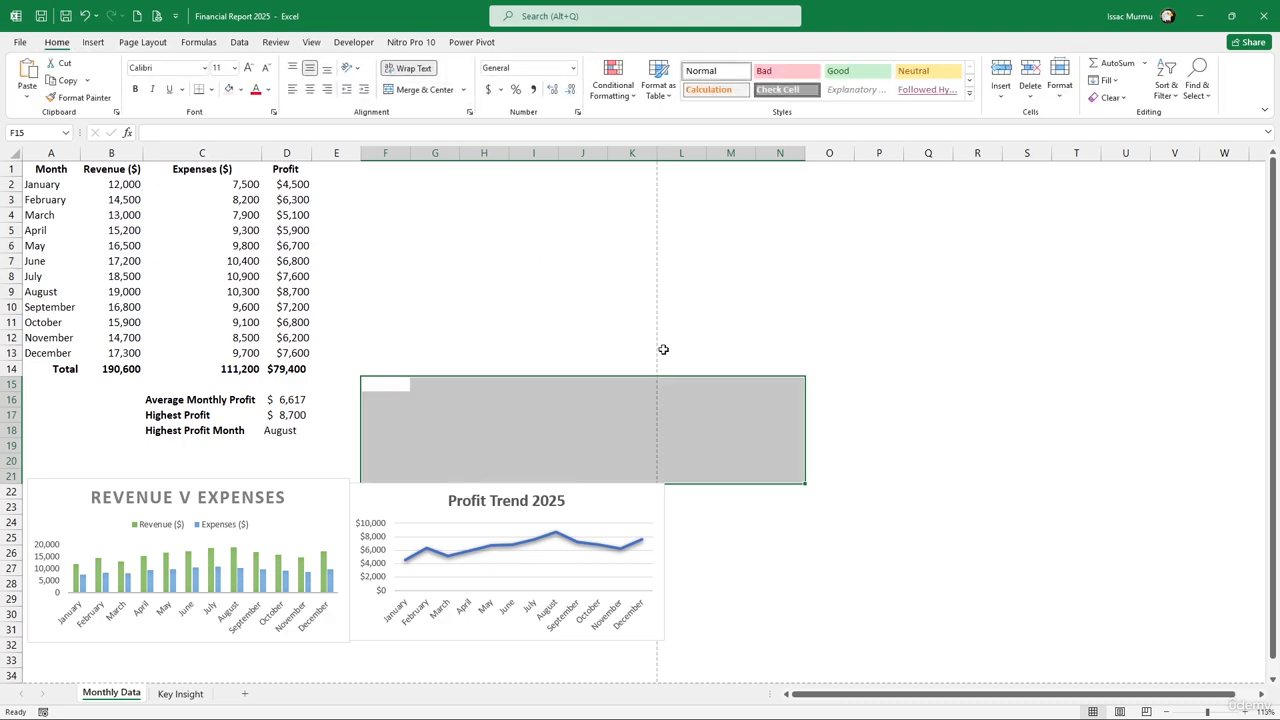
{"action": "left_click", "coordinate": [779, 369]}
Raise the Profit Trend chart's top edge and adjust column K so it matches the revenue chart
{"action": "left_click", "coordinate": [456, 497]}
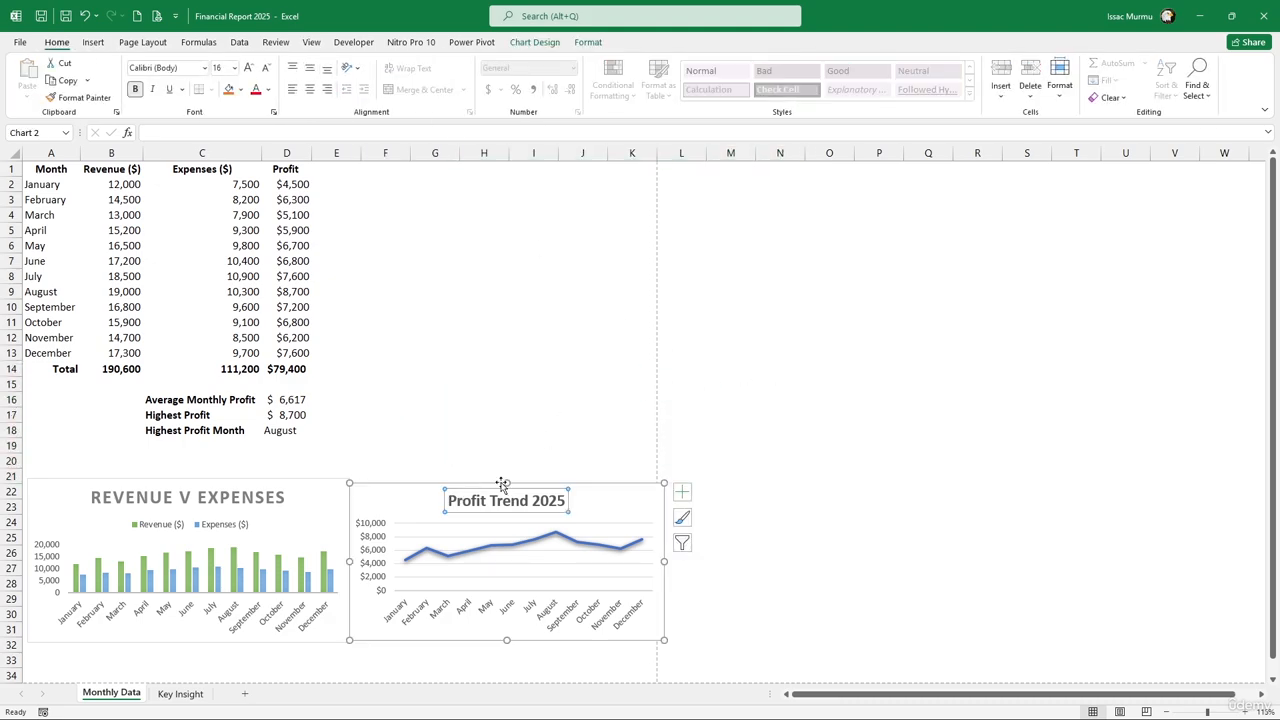
{"action": "left_click_drag", "start_coordinate": [502, 484], "coordinate": [511, 474]}
{"action": "left_click", "coordinate": [788, 474]}
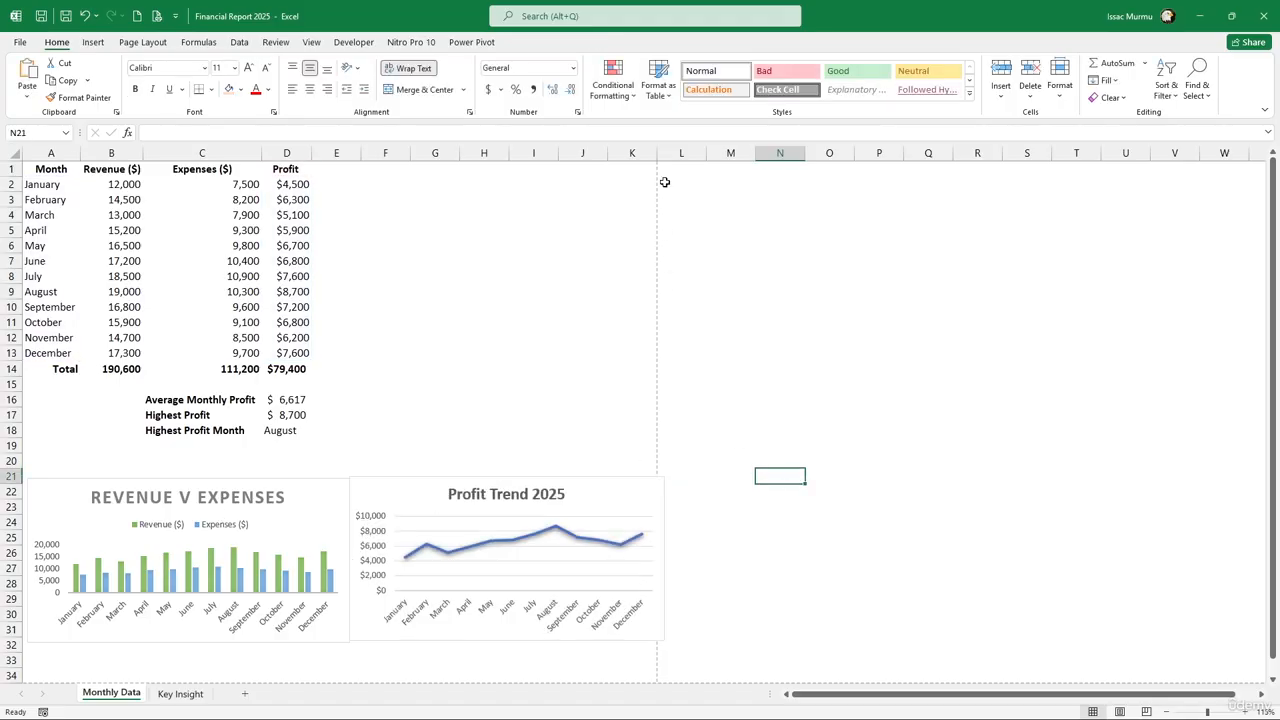
{"action": "left_click_drag", "start_coordinate": [657, 152], "coordinate": [694, 157]}
{"action": "left_click", "coordinate": [635, 507]}
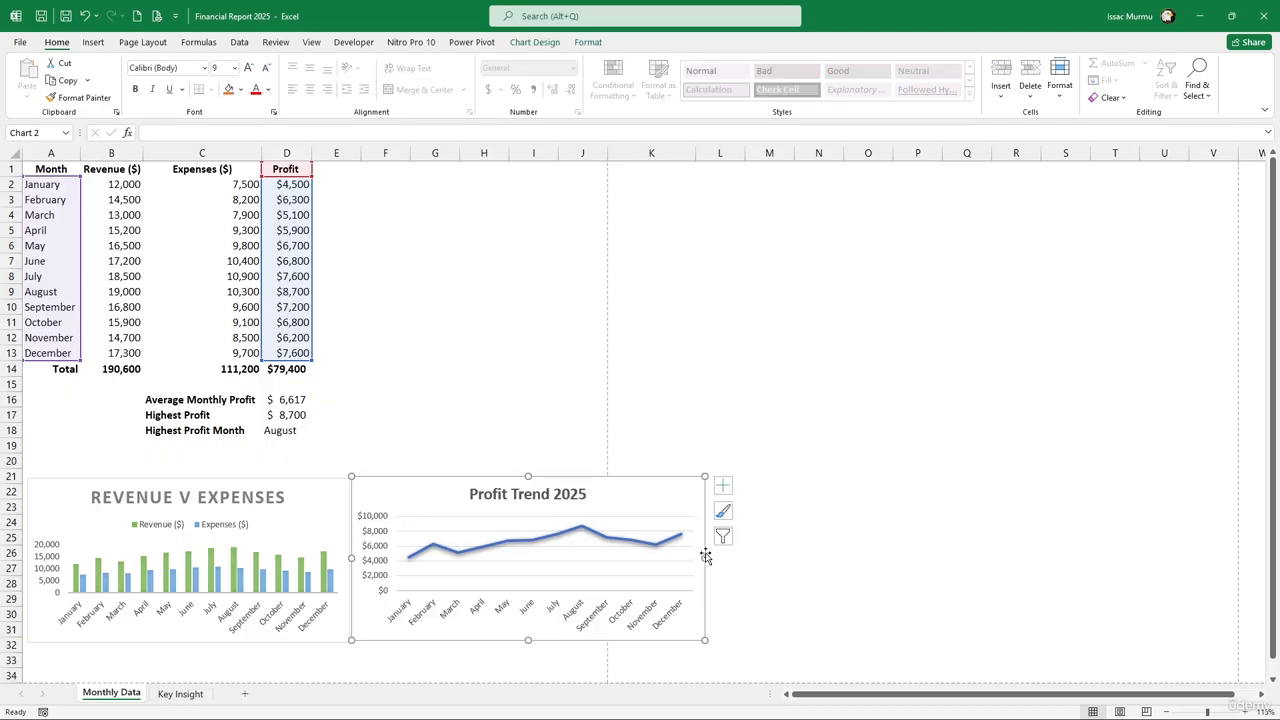
{"action": "left_click", "coordinate": [688, 157]}
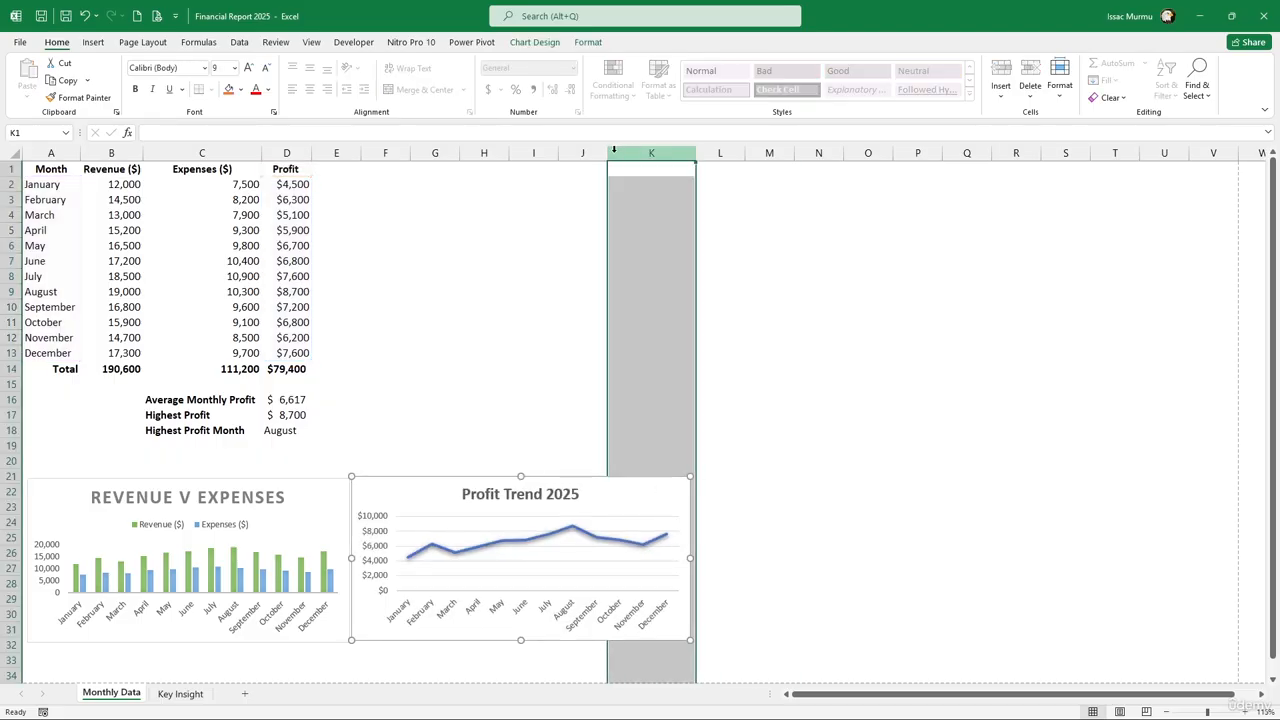
{"action": "left_click_drag", "start_coordinate": [698, 160], "coordinate": [652, 160]}
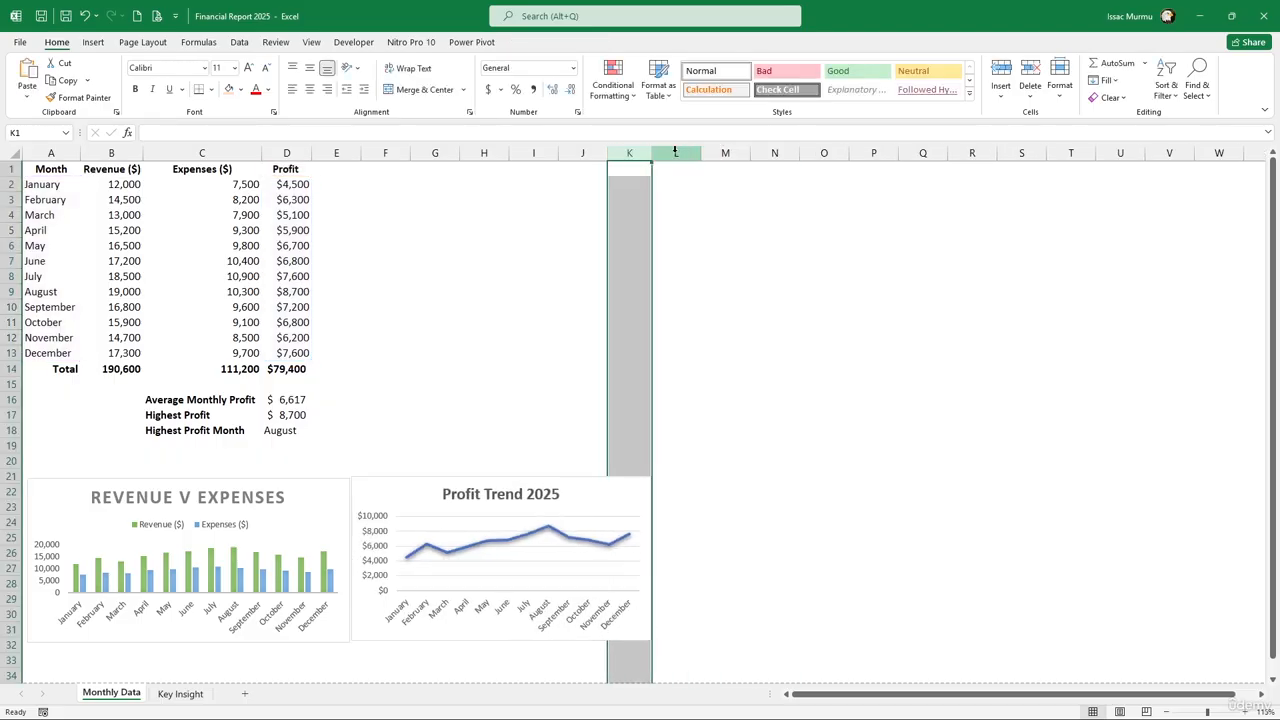
Delete empty rows 19 and 20 so both charts start at row 20 under the profit summary
{"action": "left_click", "coordinate": [676, 246]}
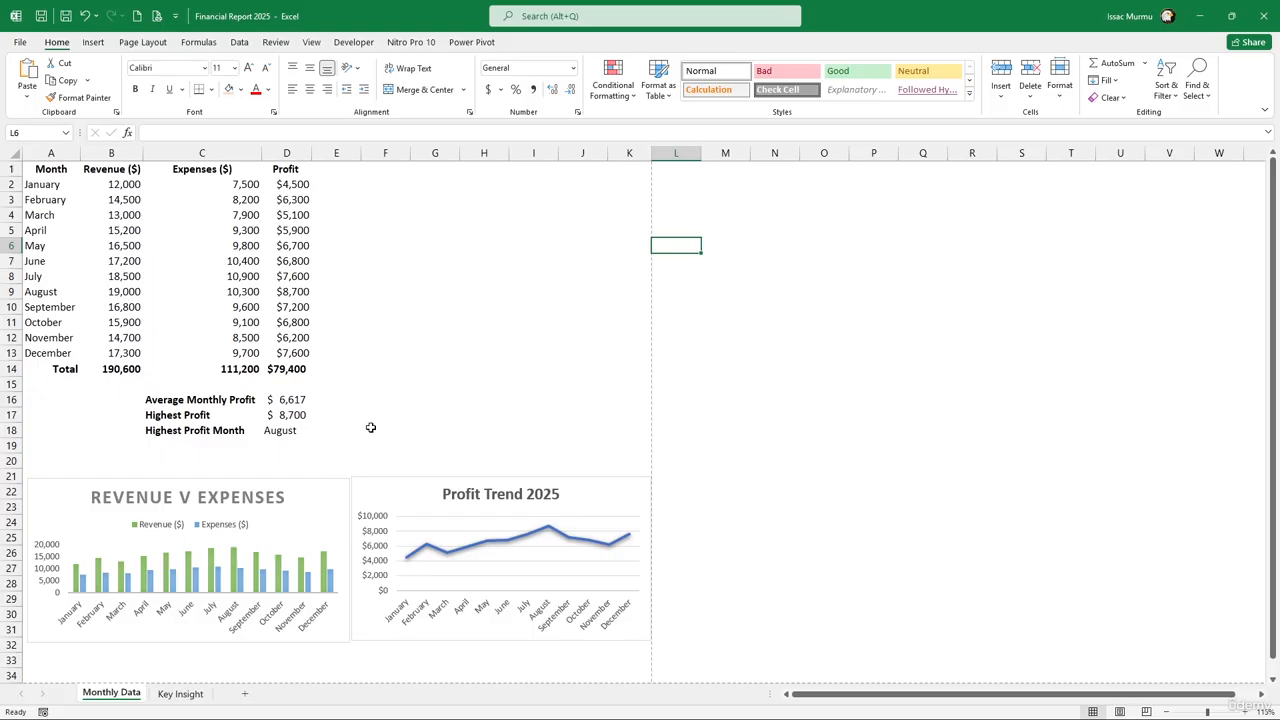
{"action": "scroll", "coordinate": [372, 428], "scroll_direction": "down", "scroll_amount": 3}
{"action": "scroll", "coordinate": [212, 416], "scroll_direction": "up", "scroll_amount": 1}
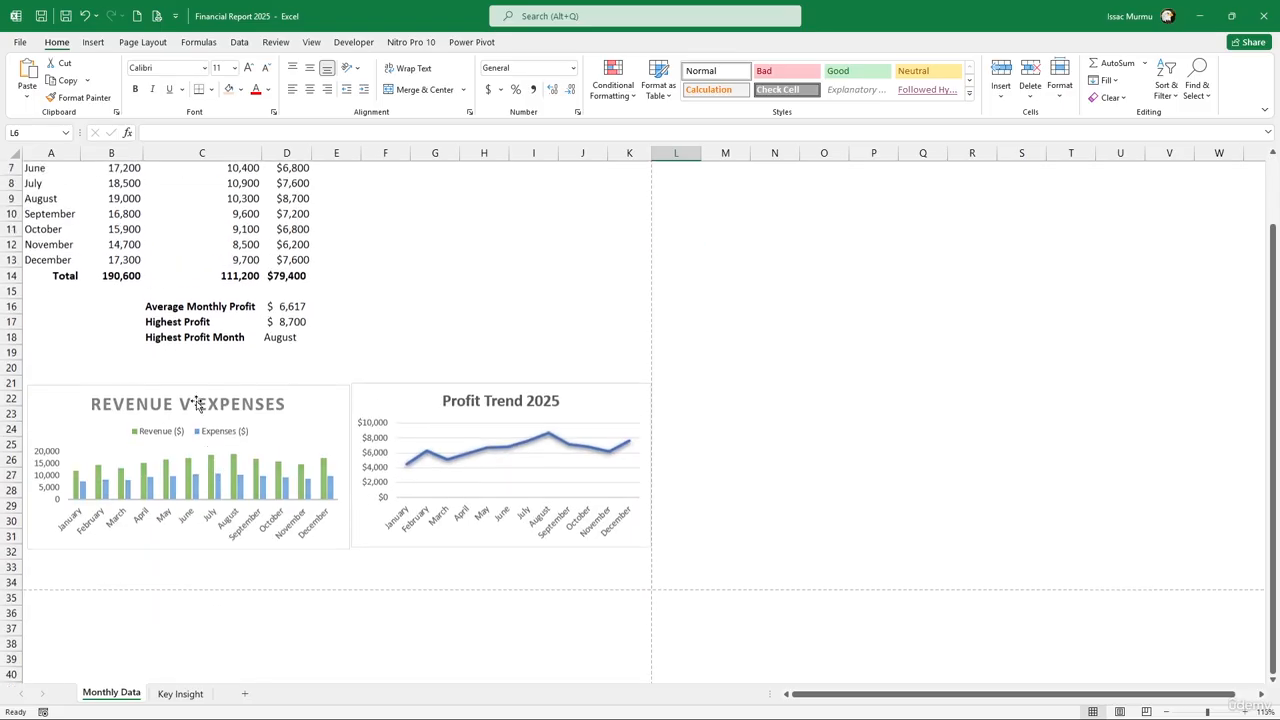
{"action": "left_click", "coordinate": [55, 368]}
{"action": "left_click_drag", "start_coordinate": [12, 353], "coordinate": [14, 368]}
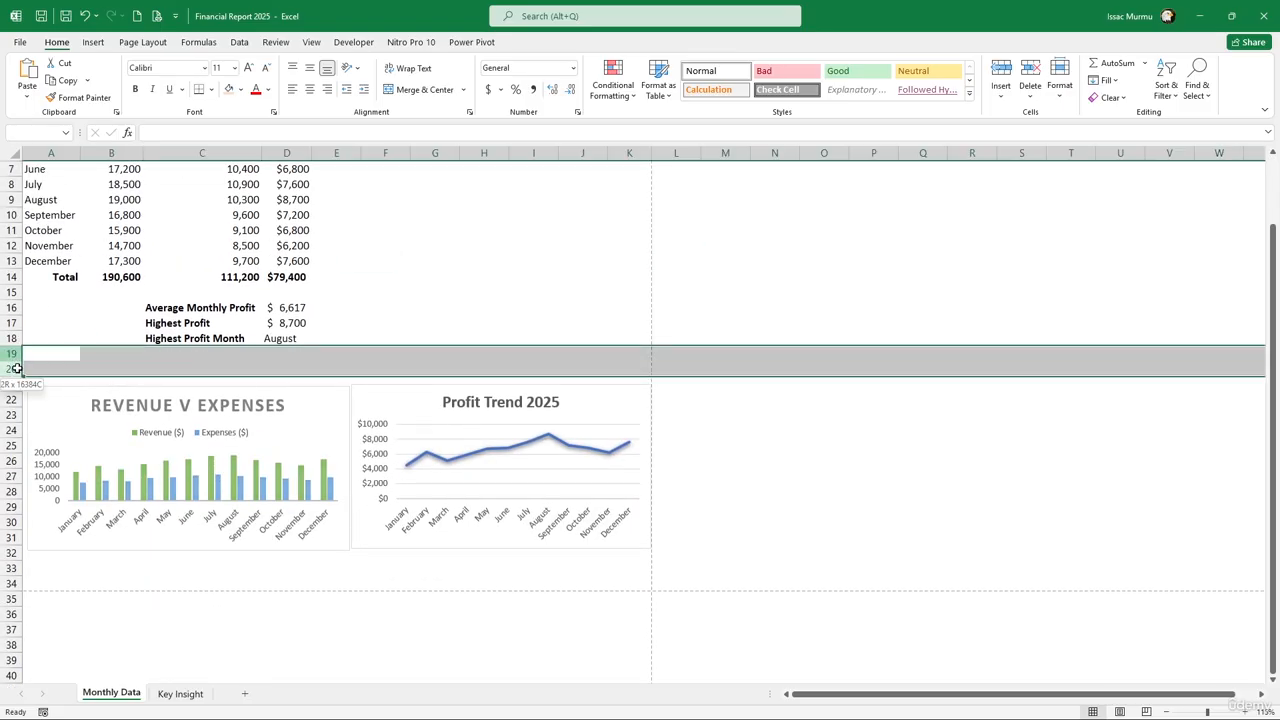
{"action": "right_click", "coordinate": [24, 370]}
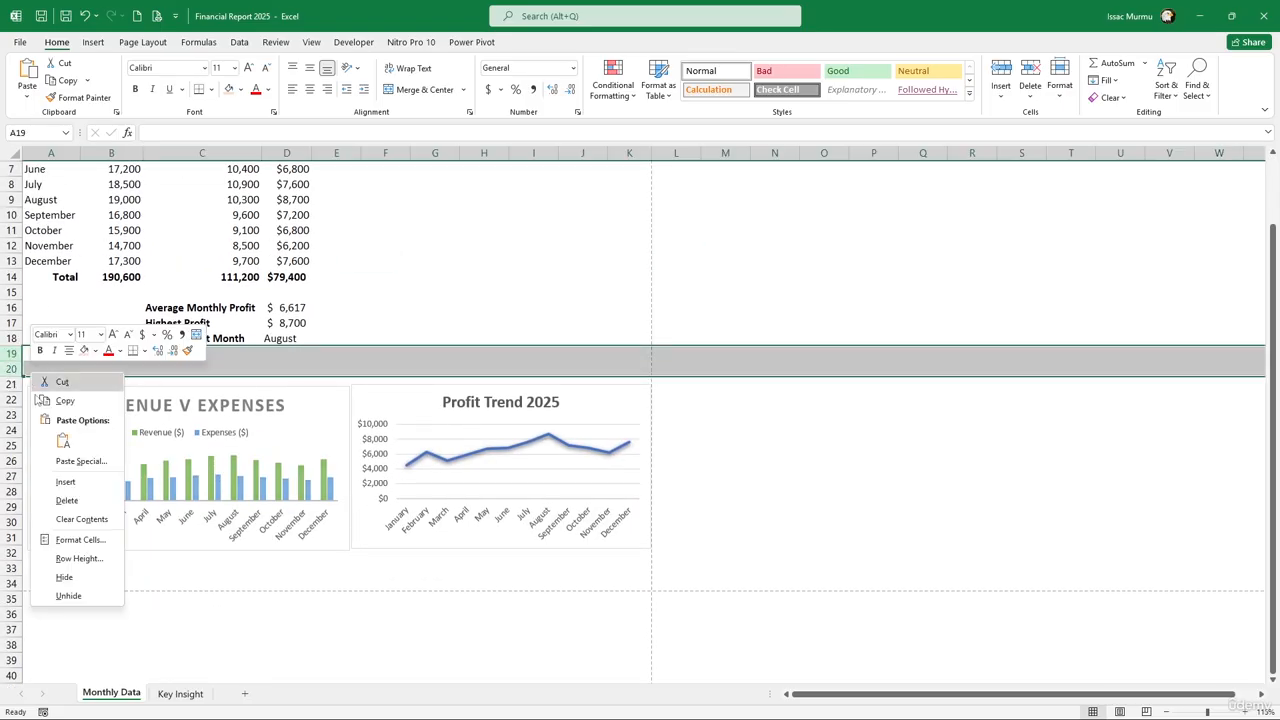
{"action": "left_click", "coordinate": [68, 500]}
{"action": "left_click_drag", "start_coordinate": [70, 534], "coordinate": [578, 536]}
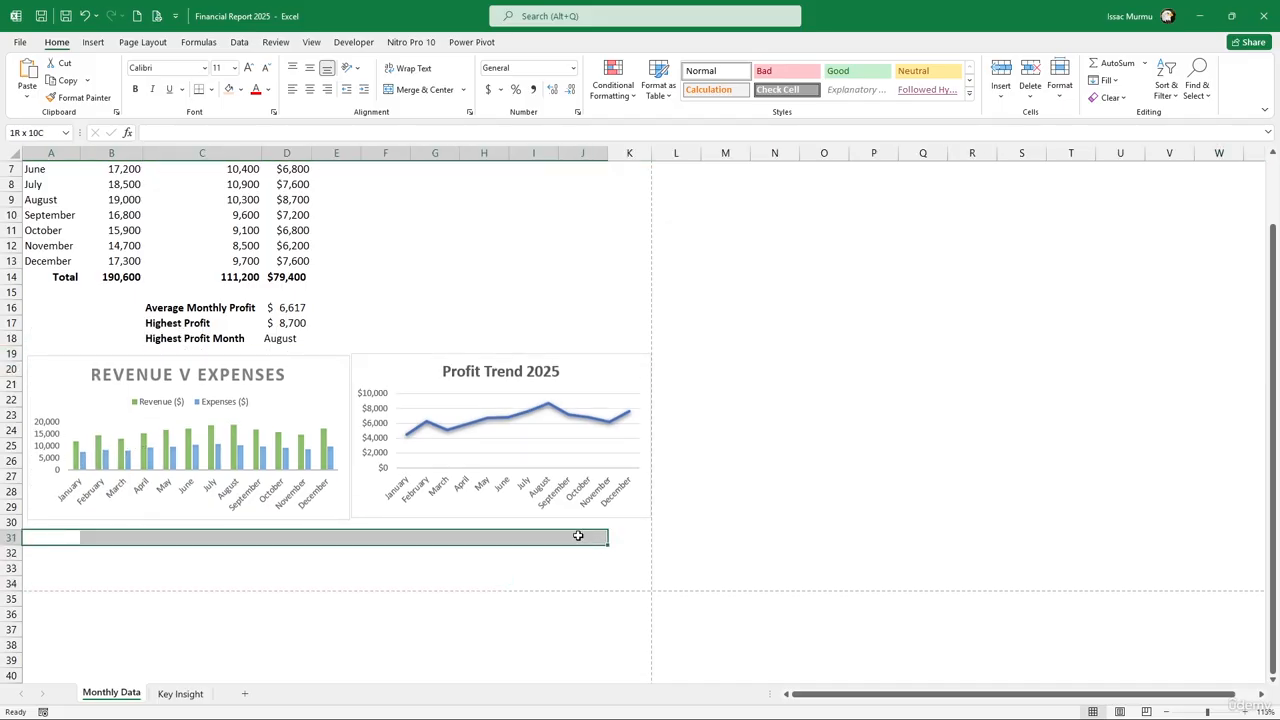
{"action": "left_click", "coordinate": [383, 540]}
Paste the AI insight paragraph into cell A31, then undo its single-cell wrap
{"action": "left_click", "coordinate": [67, 536]}
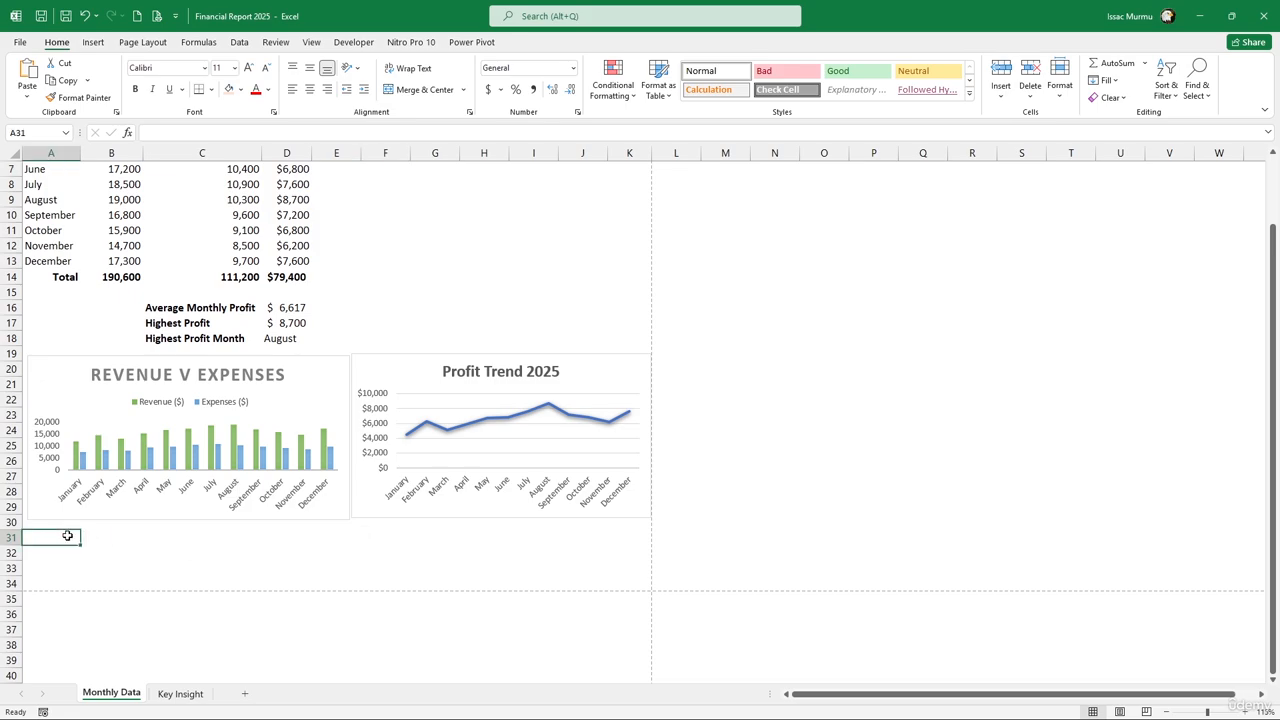
{"action": "key", "text": "ctrl+v"}
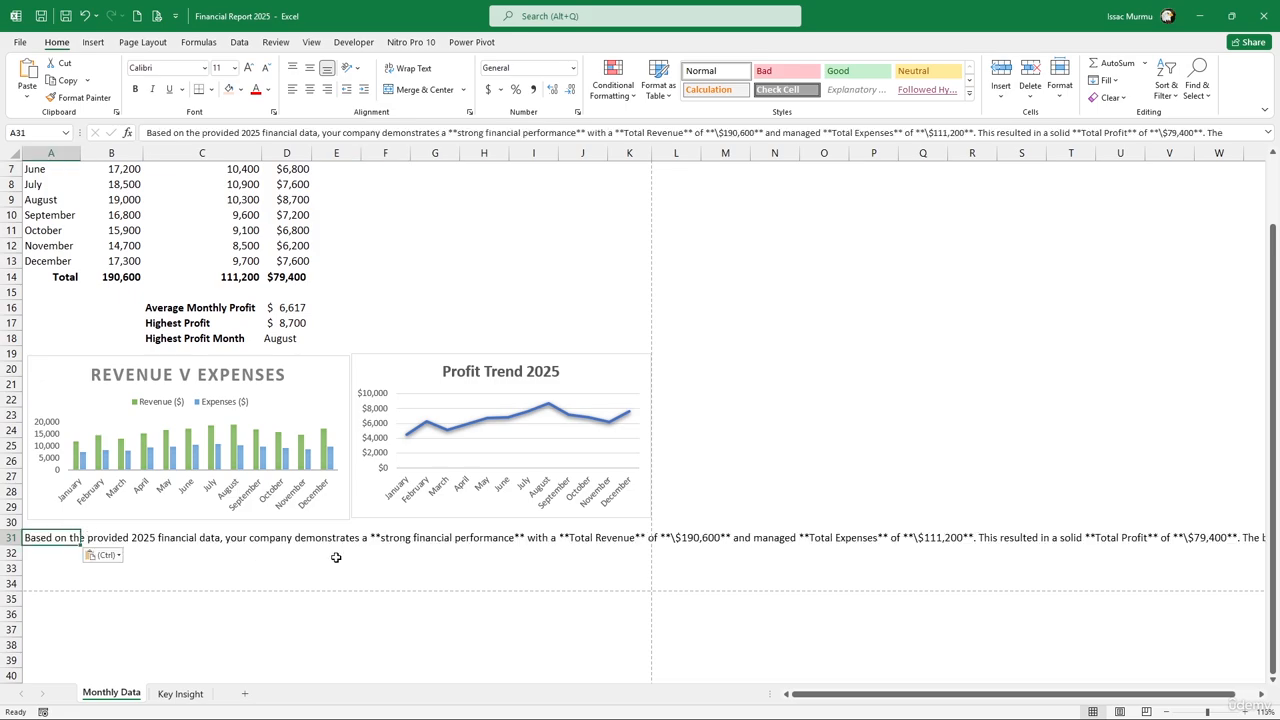
{"action": "left_click", "coordinate": [237, 538]}
{"action": "left_click", "coordinate": [74, 538]}
{"action": "left_click", "coordinate": [420, 70]}
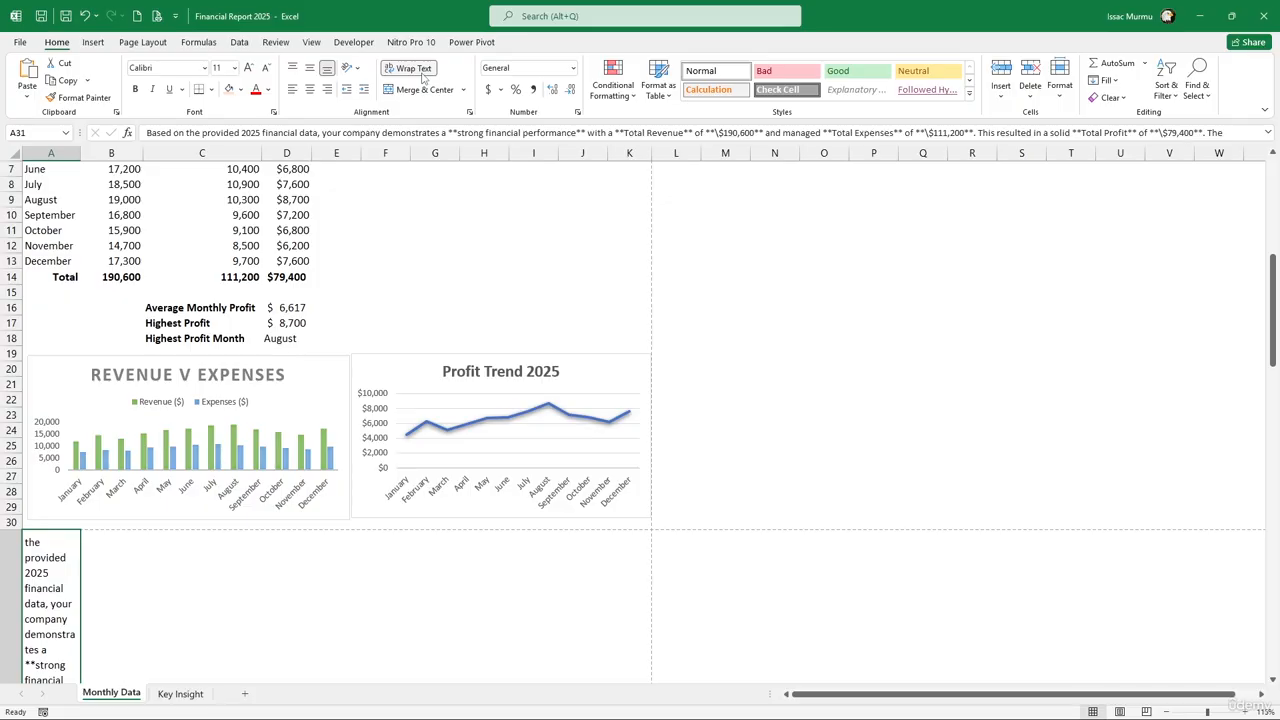
{"action": "scroll", "coordinate": [165, 502], "scroll_direction": "down", "scroll_amount": 3}
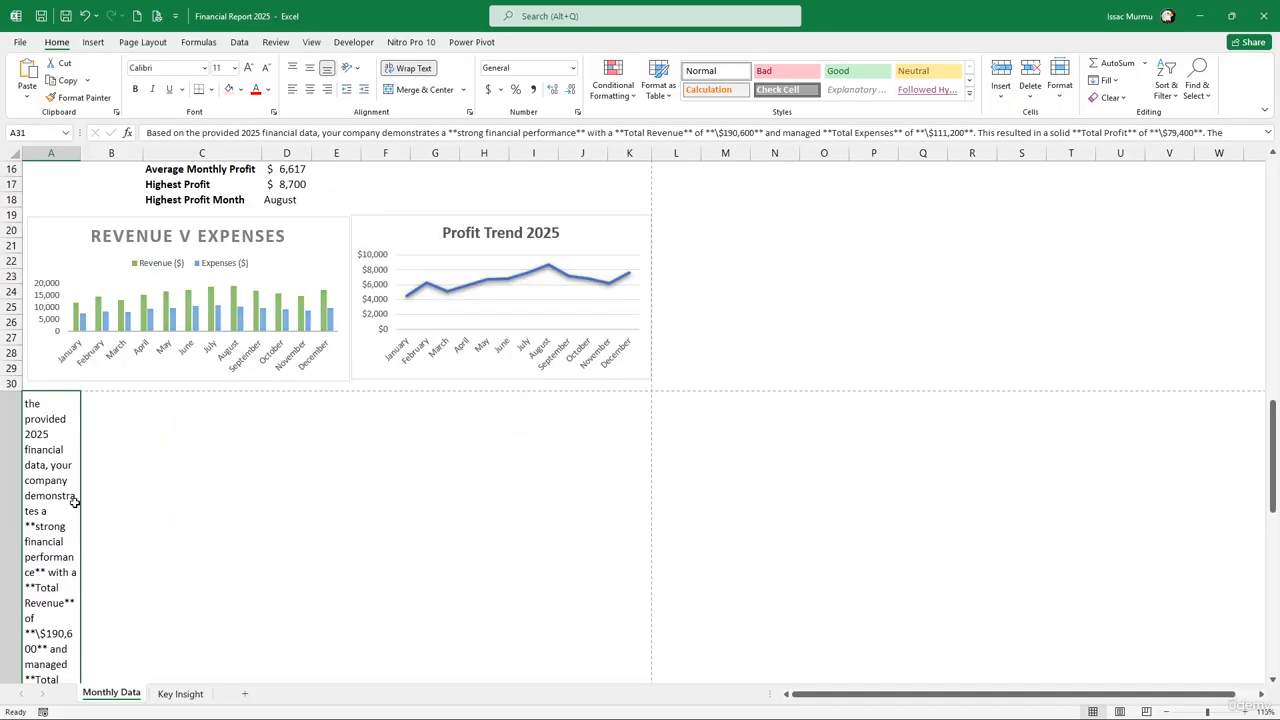
{"action": "key", "text": "ctrl+z"}
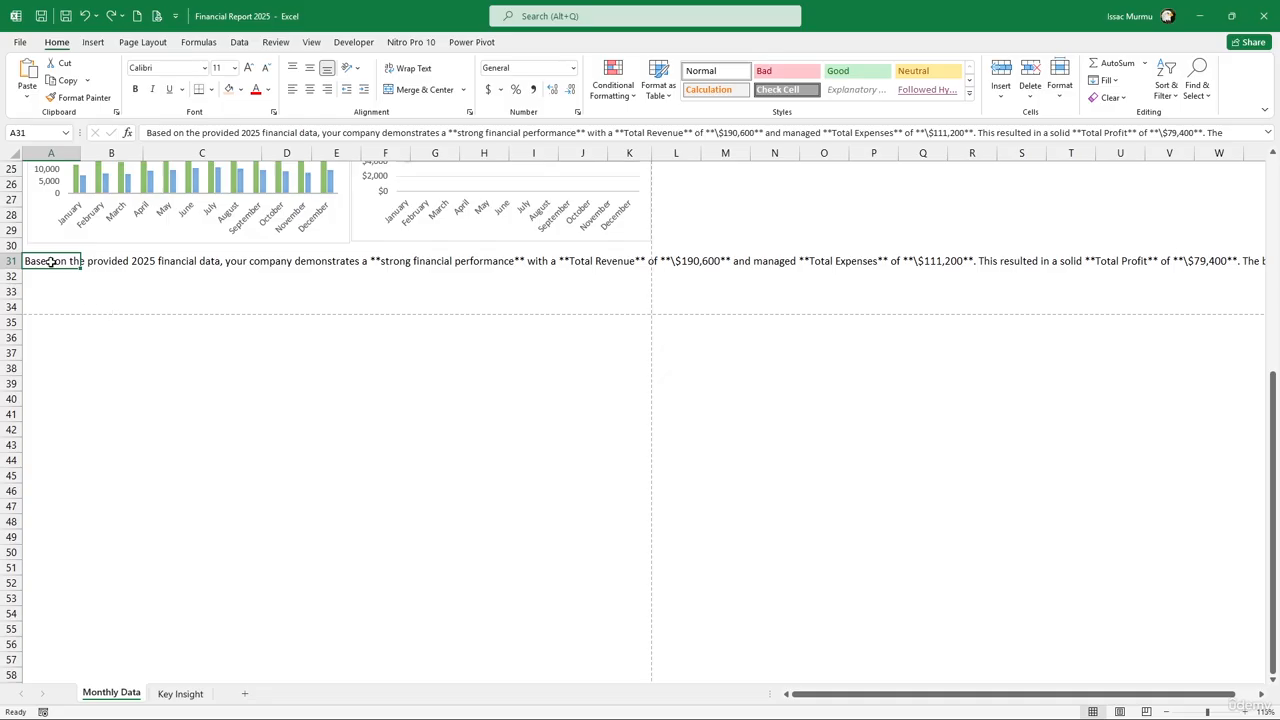
Merge A31:K34, align the paragraph top-left and wrap it across the block
{"action": "left_click_drag", "start_coordinate": [52, 261], "coordinate": [612, 300]}
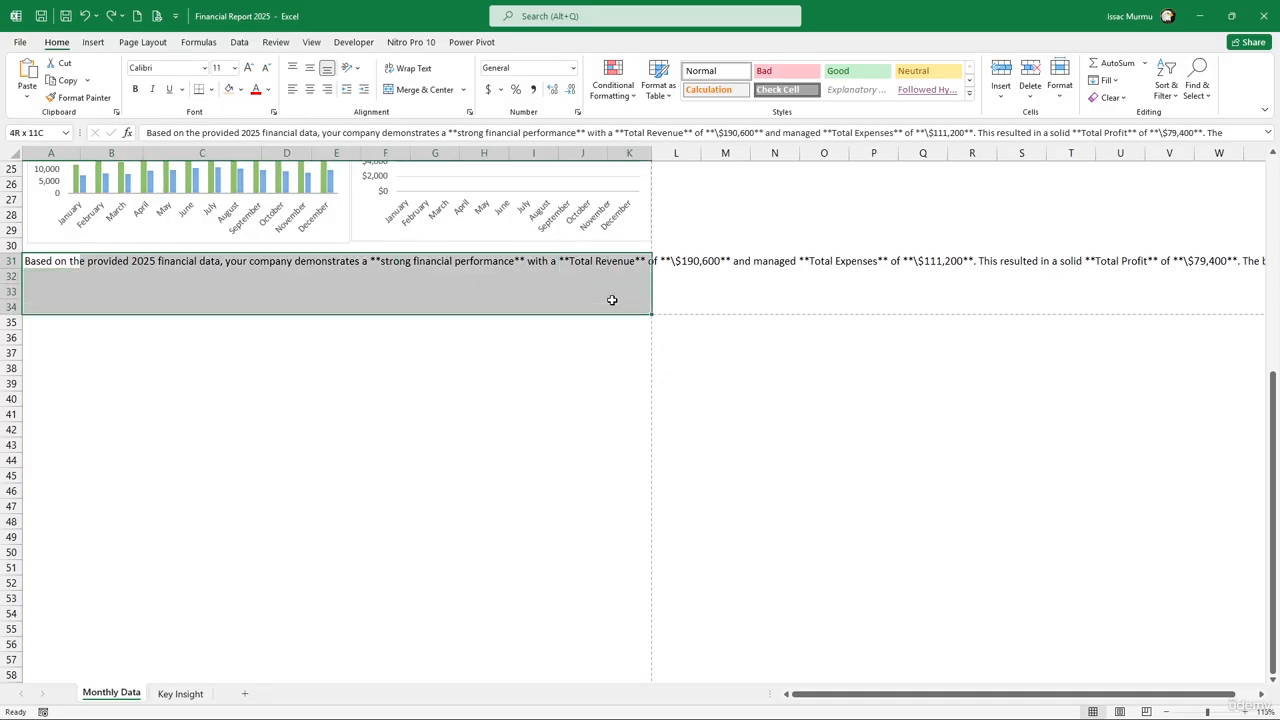
{"action": "left_click", "coordinate": [418, 89]}
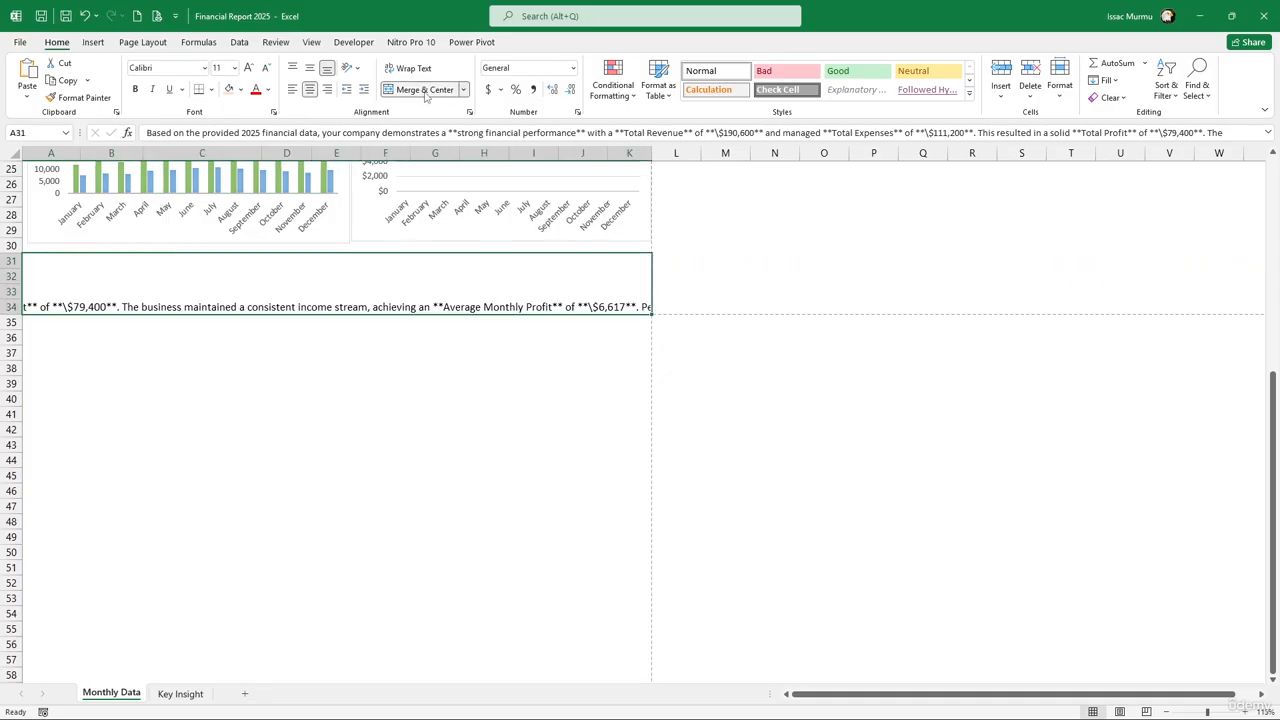
{"action": "left_click", "coordinate": [310, 67]}
{"action": "left_click", "coordinate": [294, 67]}
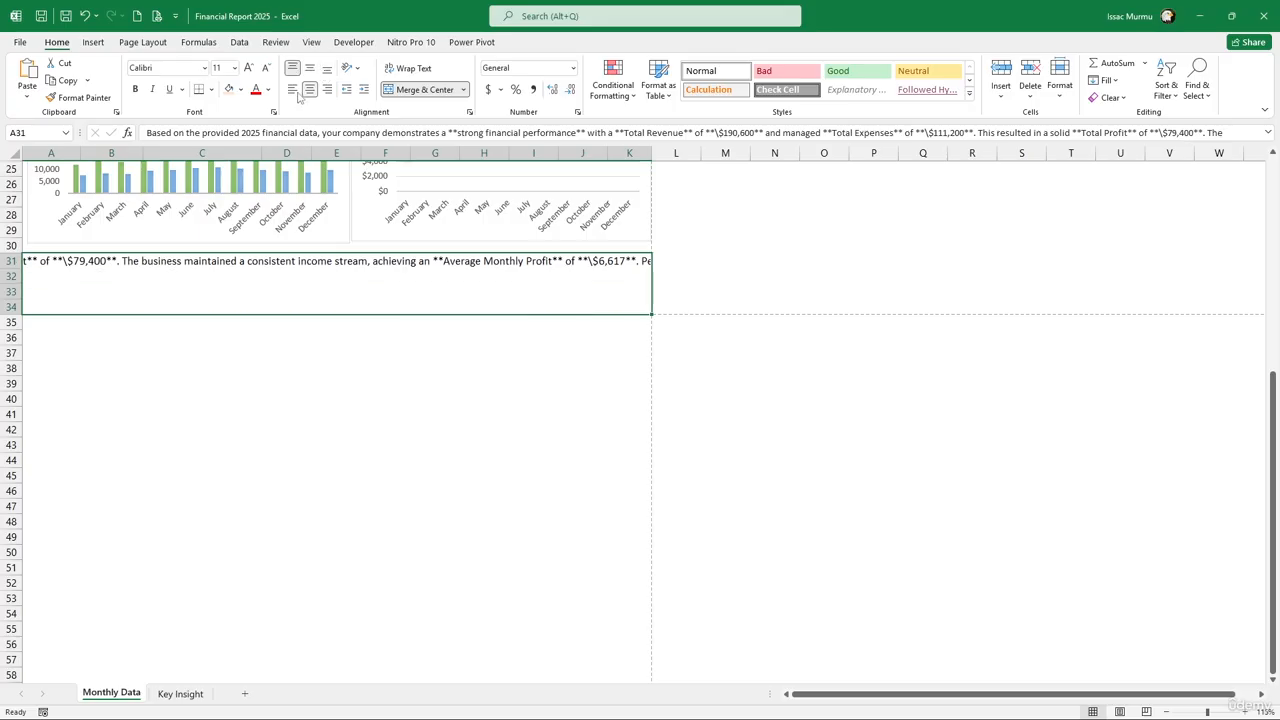
{"action": "left_click", "coordinate": [293, 90]}
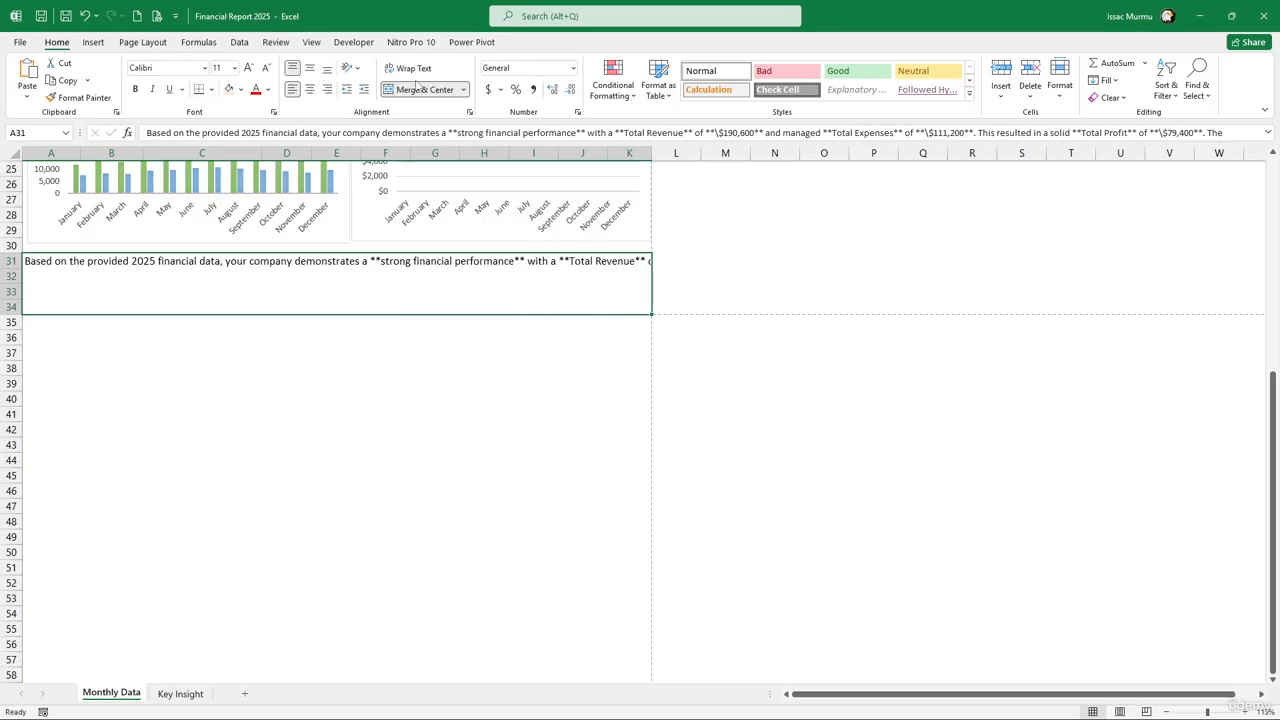
{"action": "left_click", "coordinate": [412, 68]}
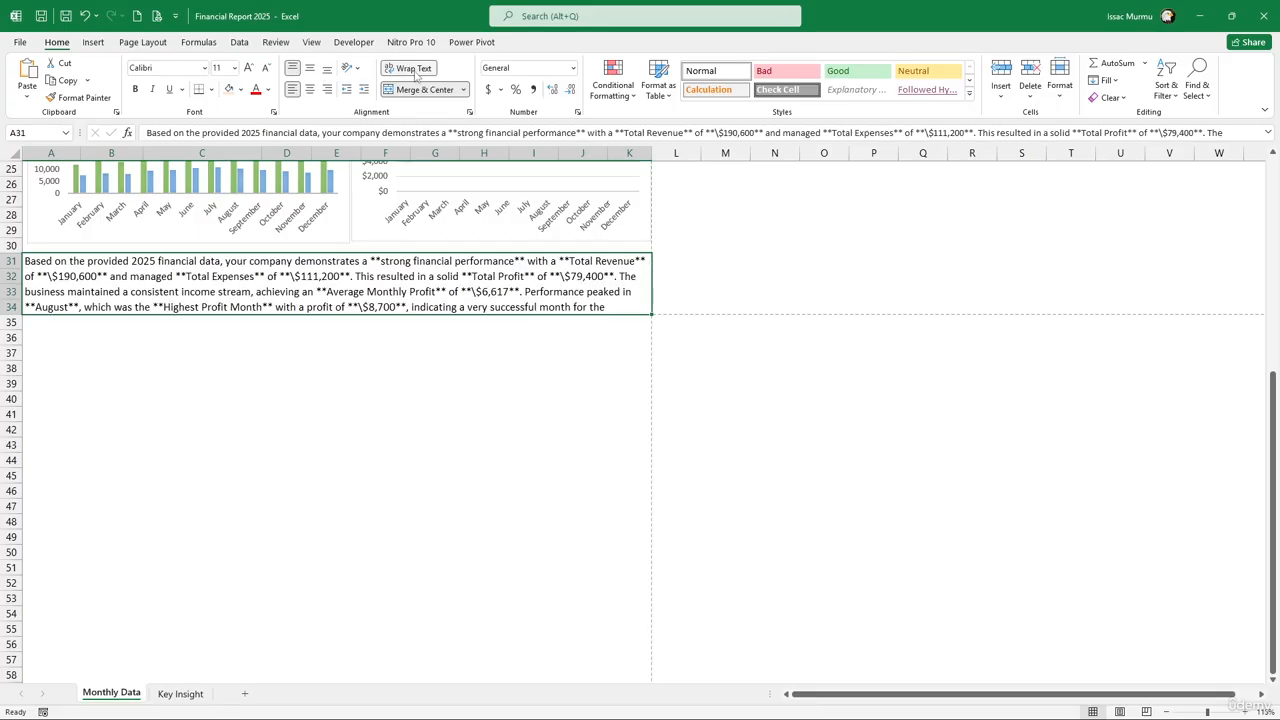
{"action": "left_click", "coordinate": [308, 371]}
{"action": "scroll", "coordinate": [169, 329], "scroll_direction": "up", "scroll_amount": 3}
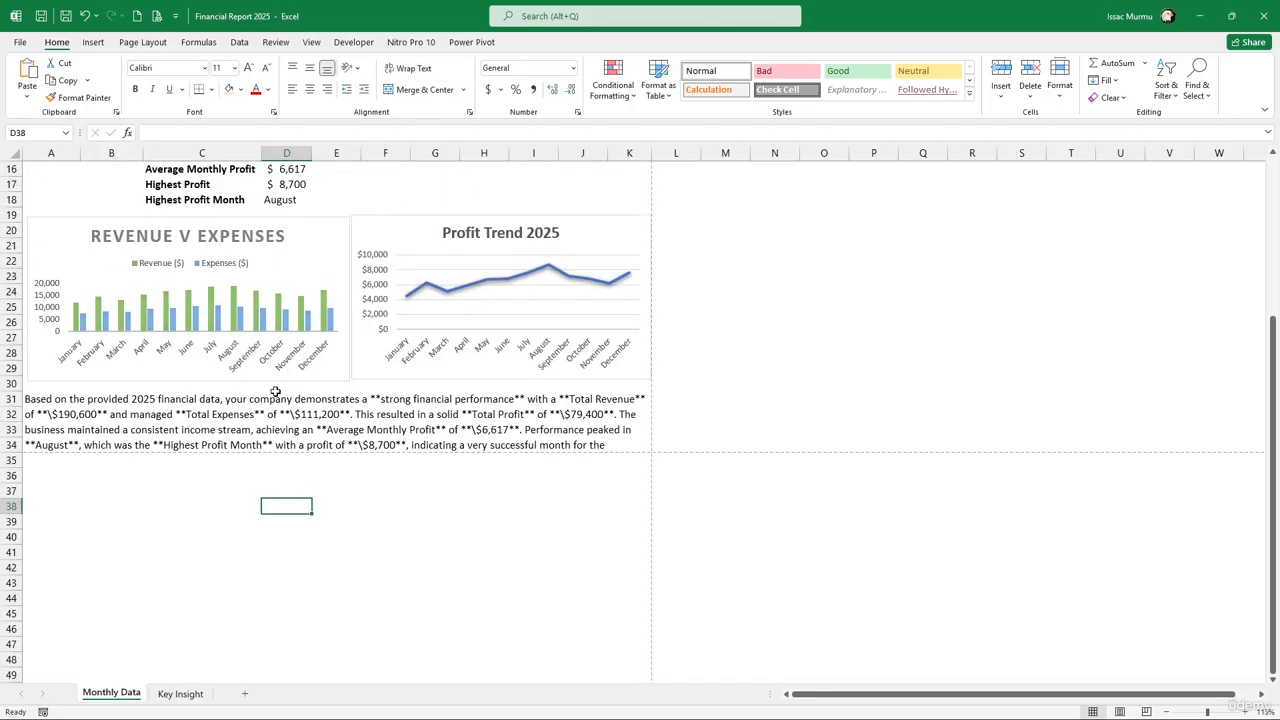
Scroll back to the top of the report and open the File backstage Home page
{"action": "scroll", "coordinate": [275, 391], "scroll_direction": "up", "scroll_amount": 4}
{"action": "scroll", "coordinate": [348, 302], "scroll_direction": "up", "scroll_amount": 1}
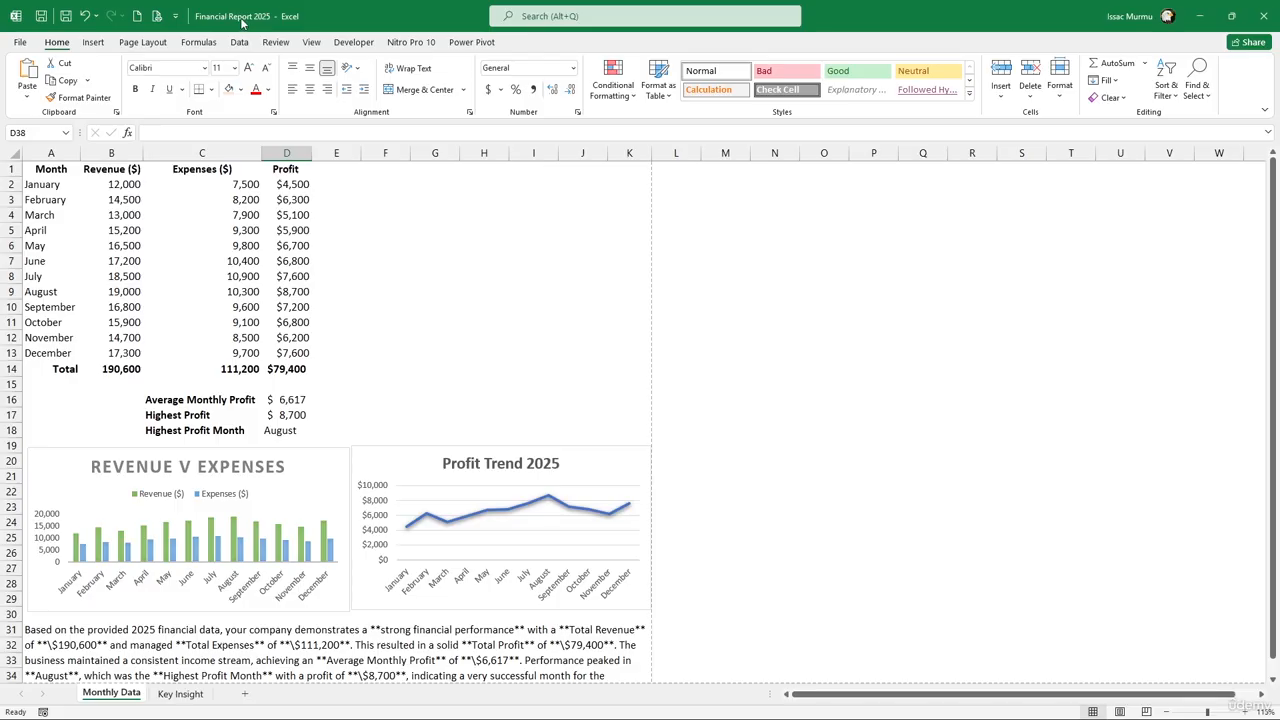
{"action": "left_click", "coordinate": [20, 42]}
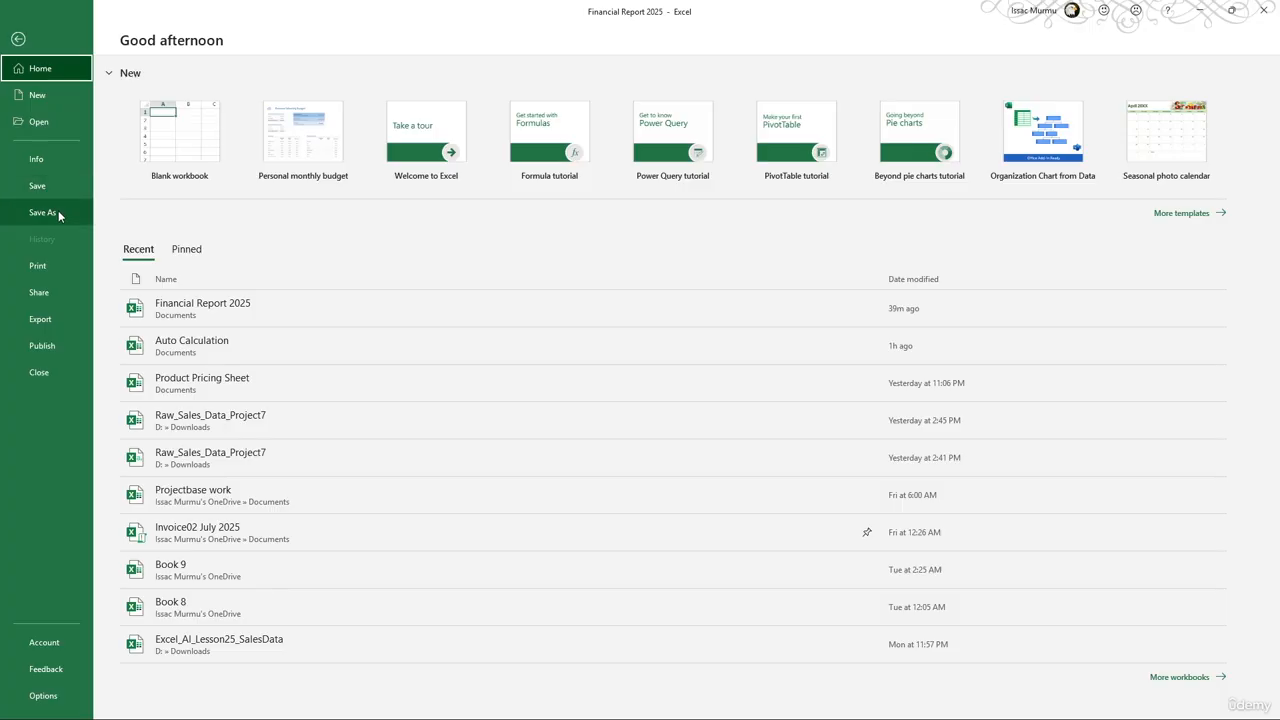
Save a PDF copy in Documents named 'Financial Report 2025 with AI insight'
{"action": "left_click", "coordinate": [58, 212]}
{"action": "left_click", "coordinate": [386, 157]}
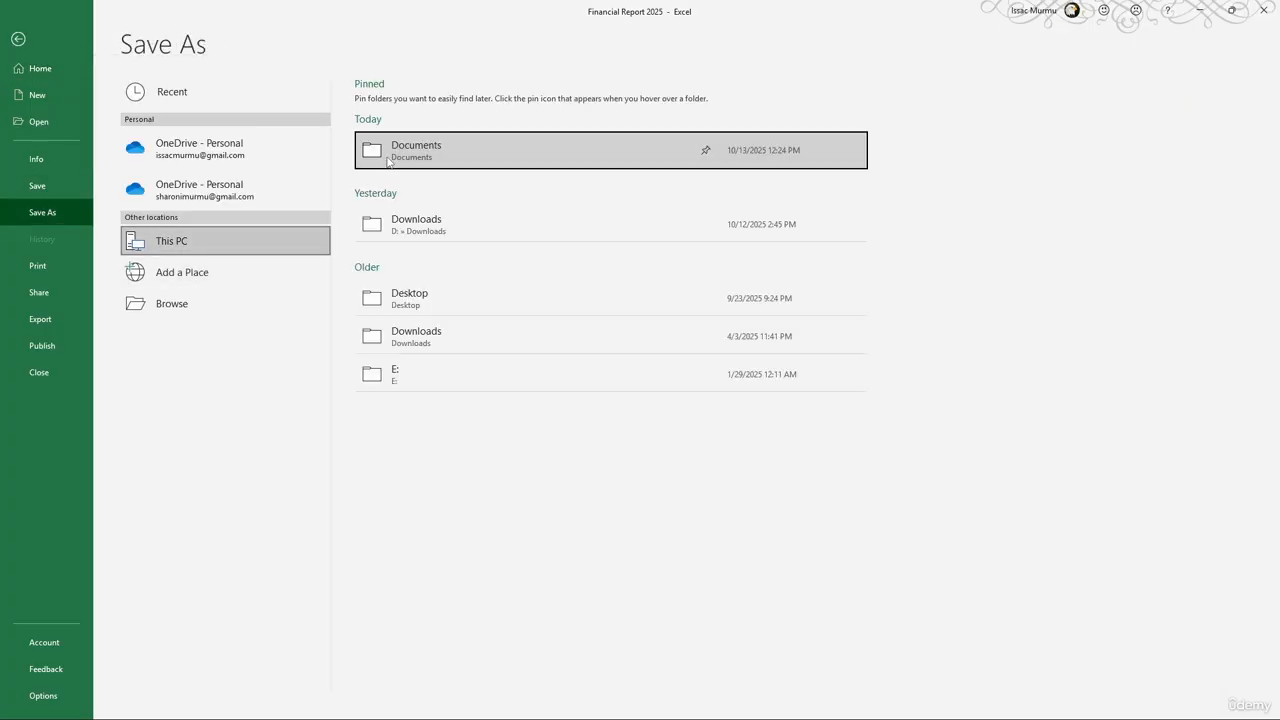
{"action": "left_click", "coordinate": [136, 282]}
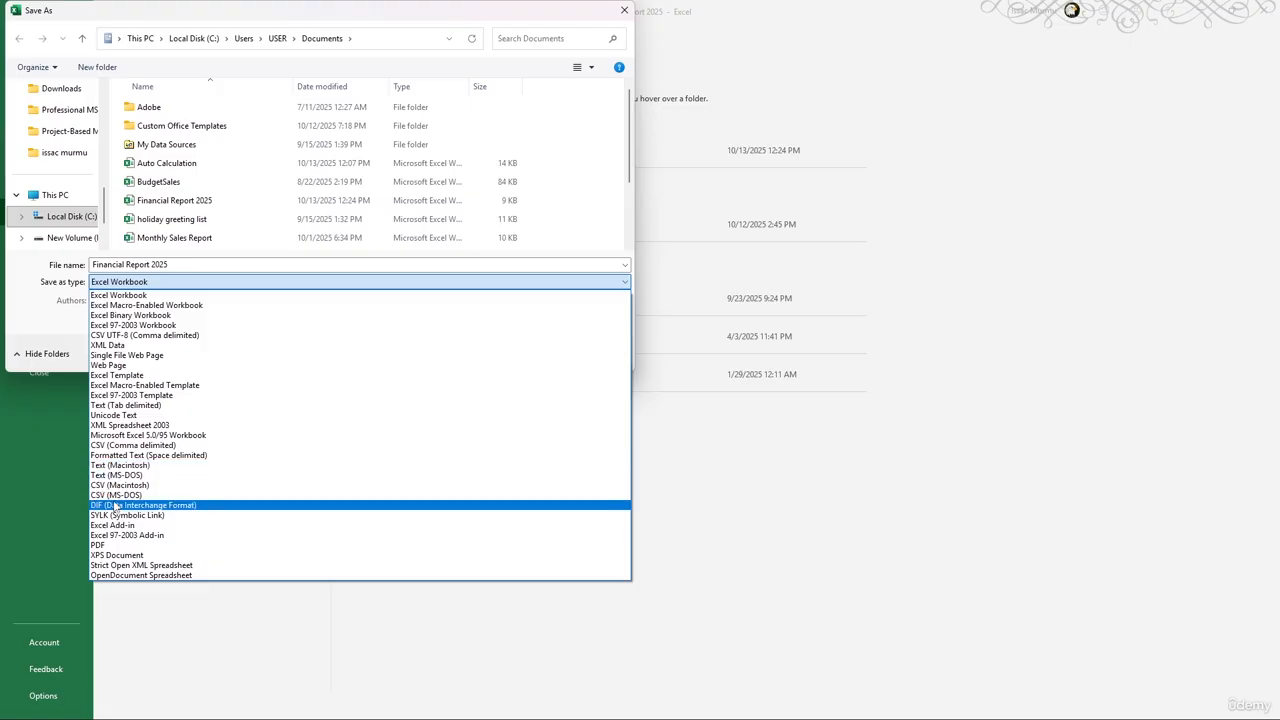
{"action": "left_click", "coordinate": [120, 546]}
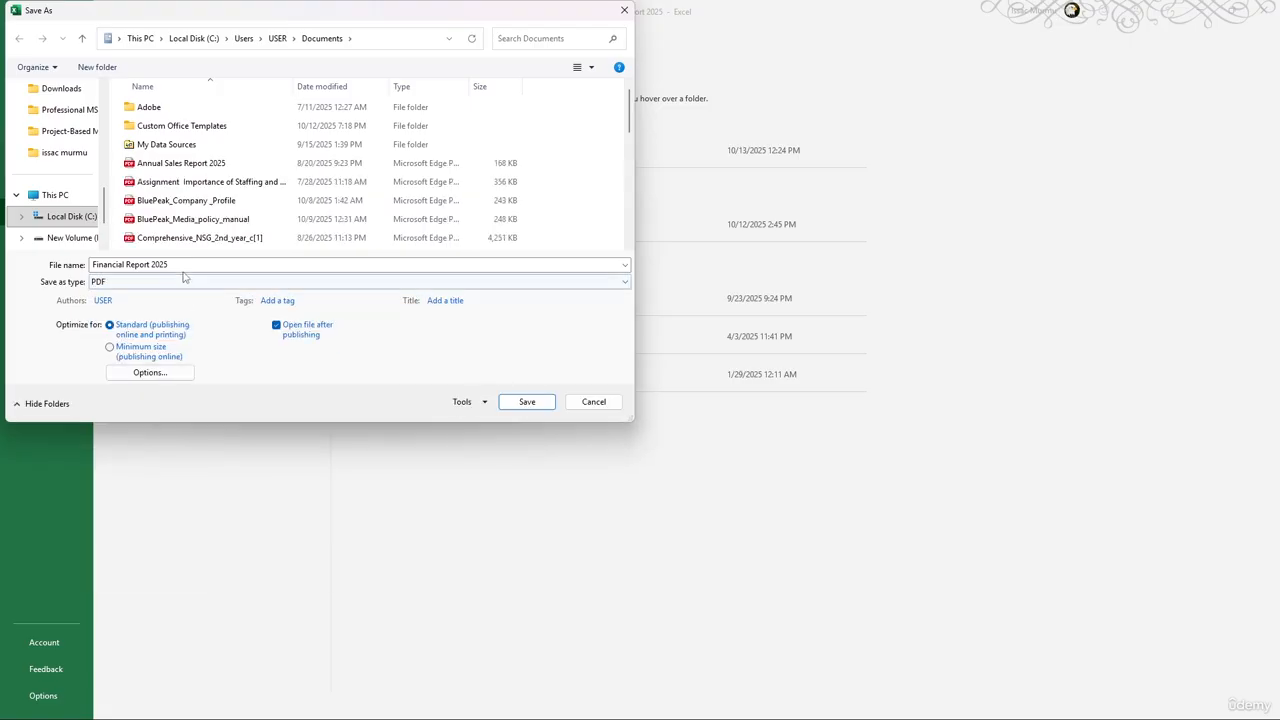
{"action": "left_click", "coordinate": [156, 266]}
{"action": "left_click", "coordinate": [152, 266]}
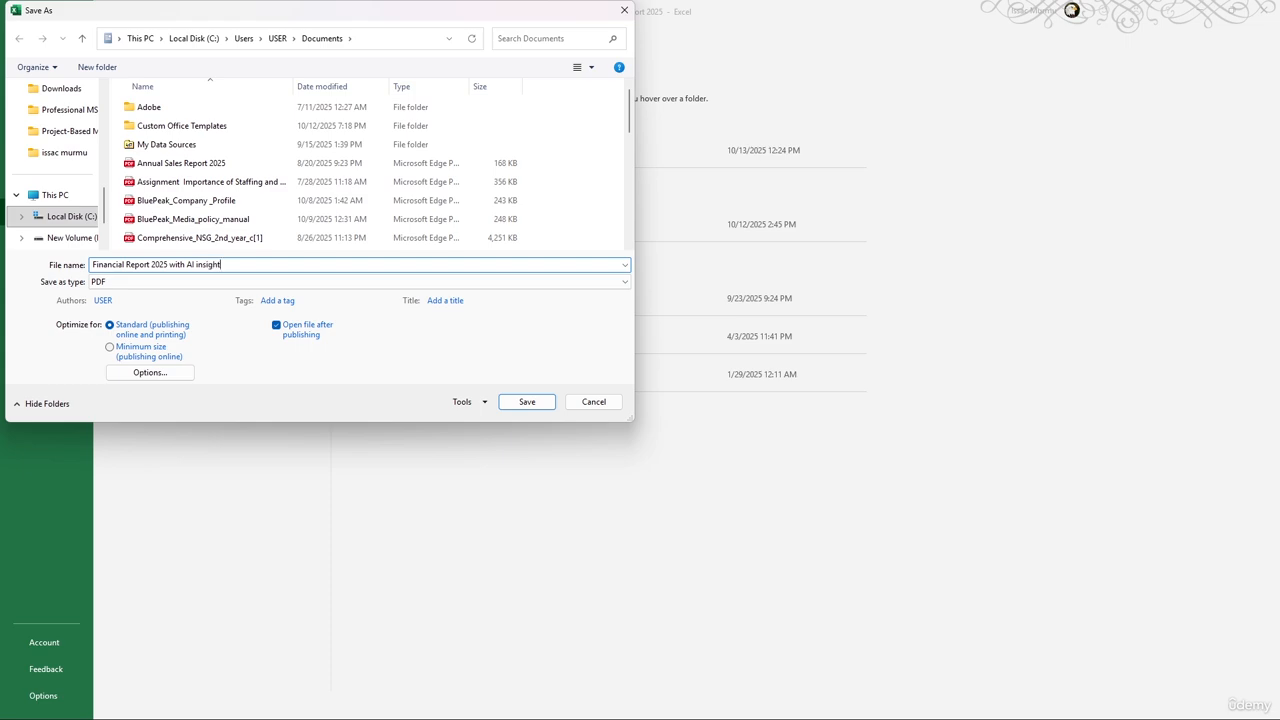
{"action": "left_click", "coordinate": [540, 405]}
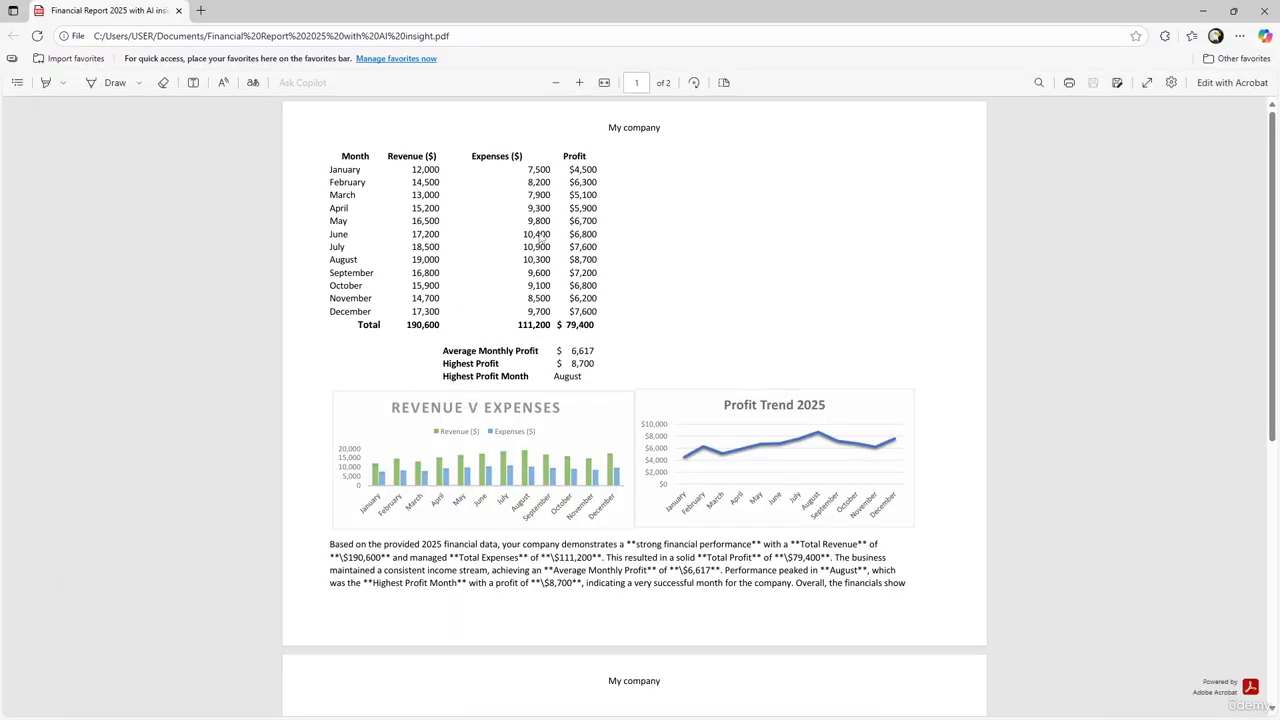
Scroll through both pages of the exported PDF in Edge, then switch back to Excel
{"action": "scroll", "coordinate": [614, 260], "scroll_direction": "down", "scroll_amount": 2}
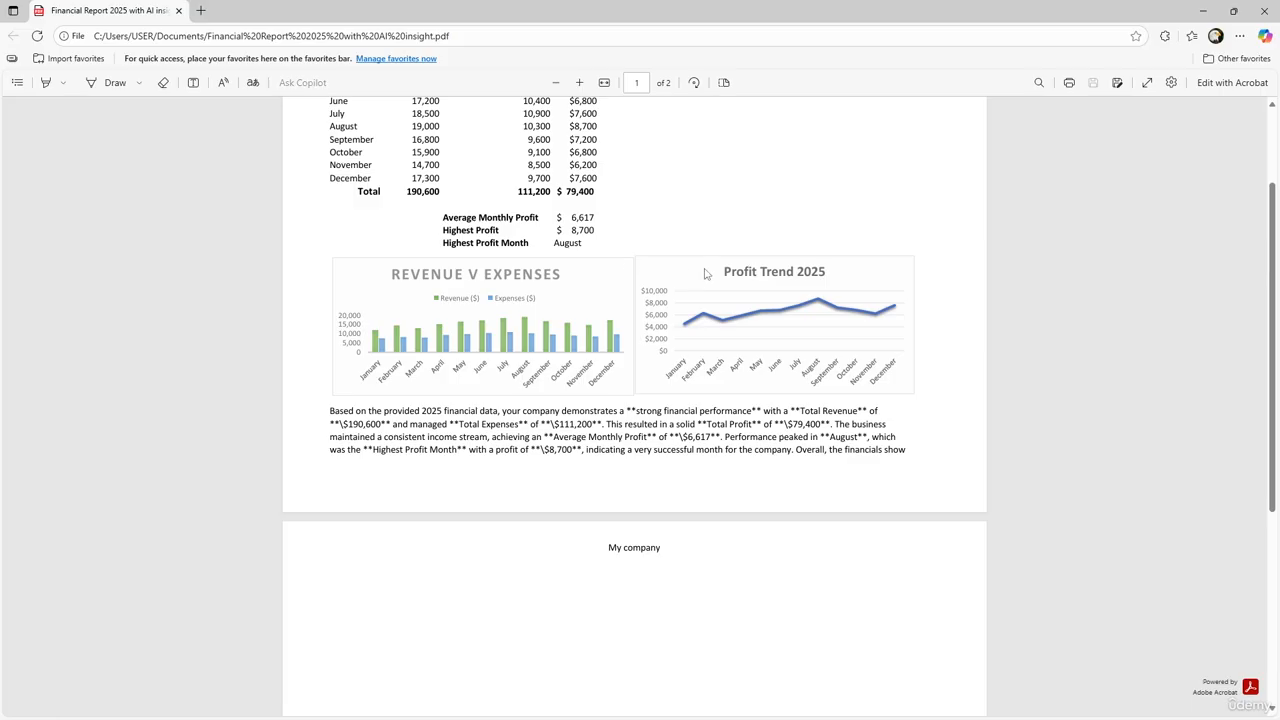
{"action": "scroll", "coordinate": [705, 273], "scroll_direction": "up", "scroll_amount": 2}
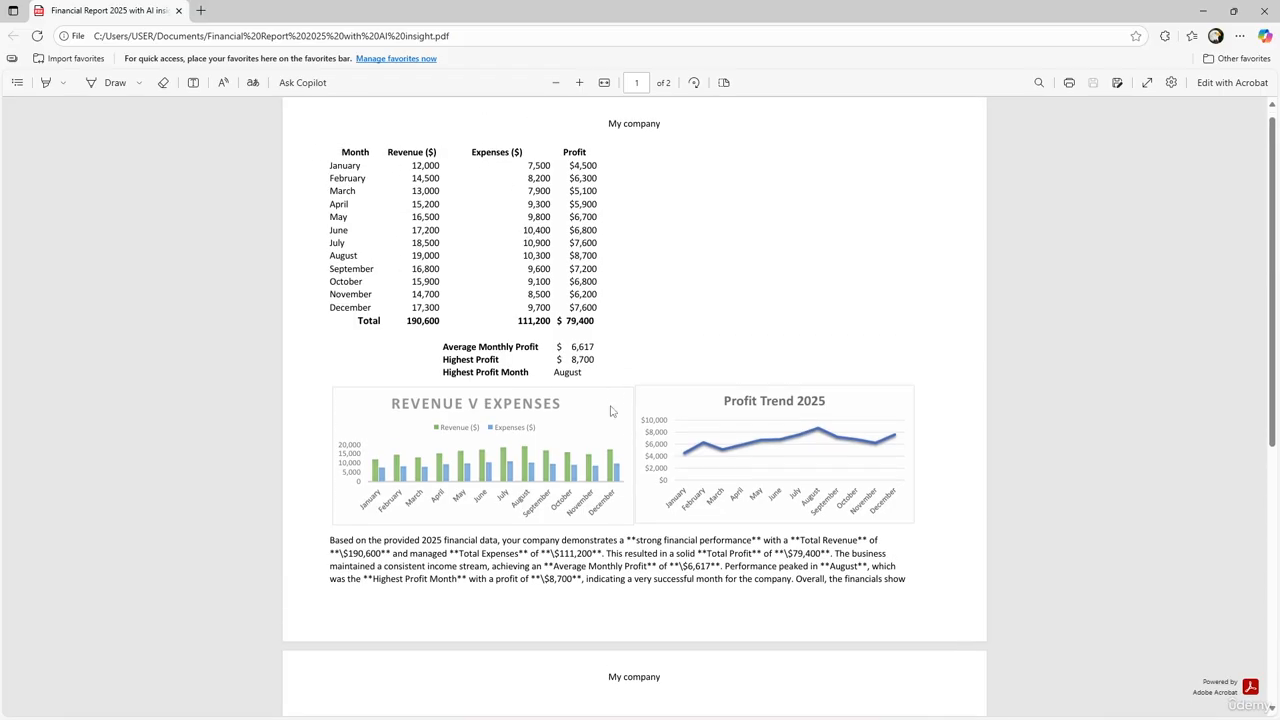
{"action": "scroll", "coordinate": [640, 415], "scroll_direction": "down", "scroll_amount": 2}
{"action": "scroll", "coordinate": [686, 424], "scroll_direction": "up", "scroll_amount": 2}
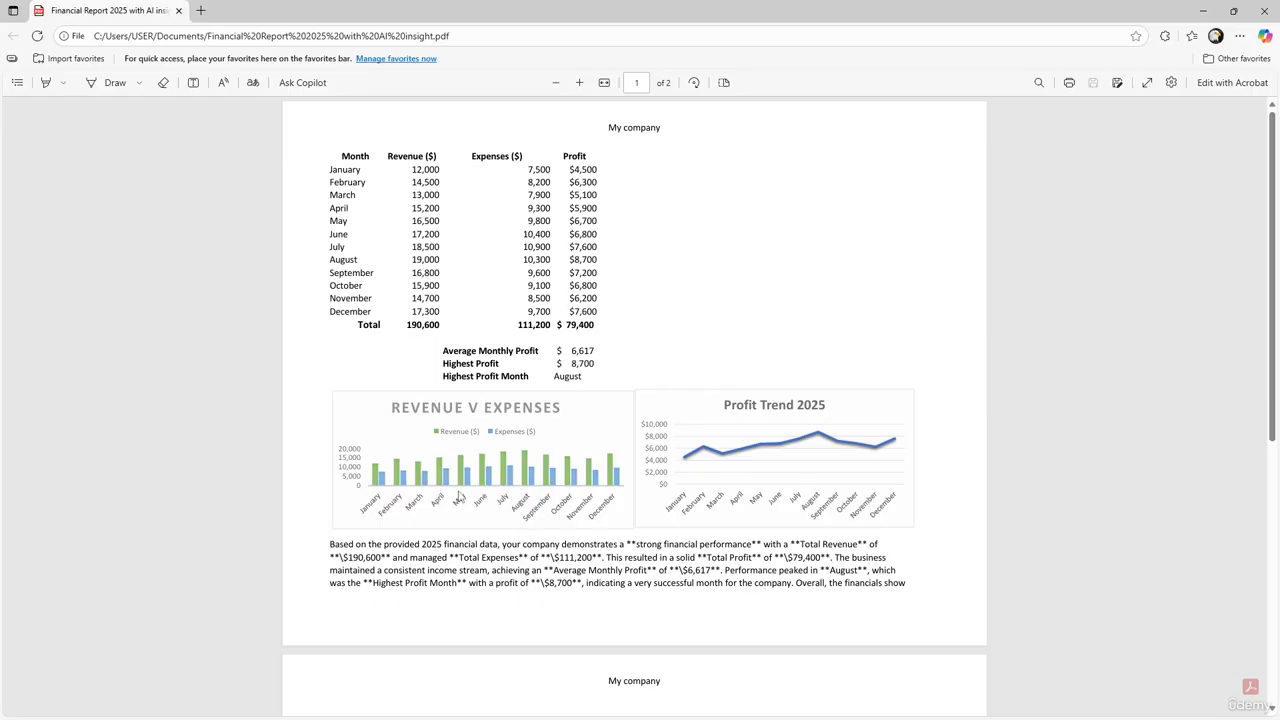
{"action": "key", "text": "alt+Tab"}
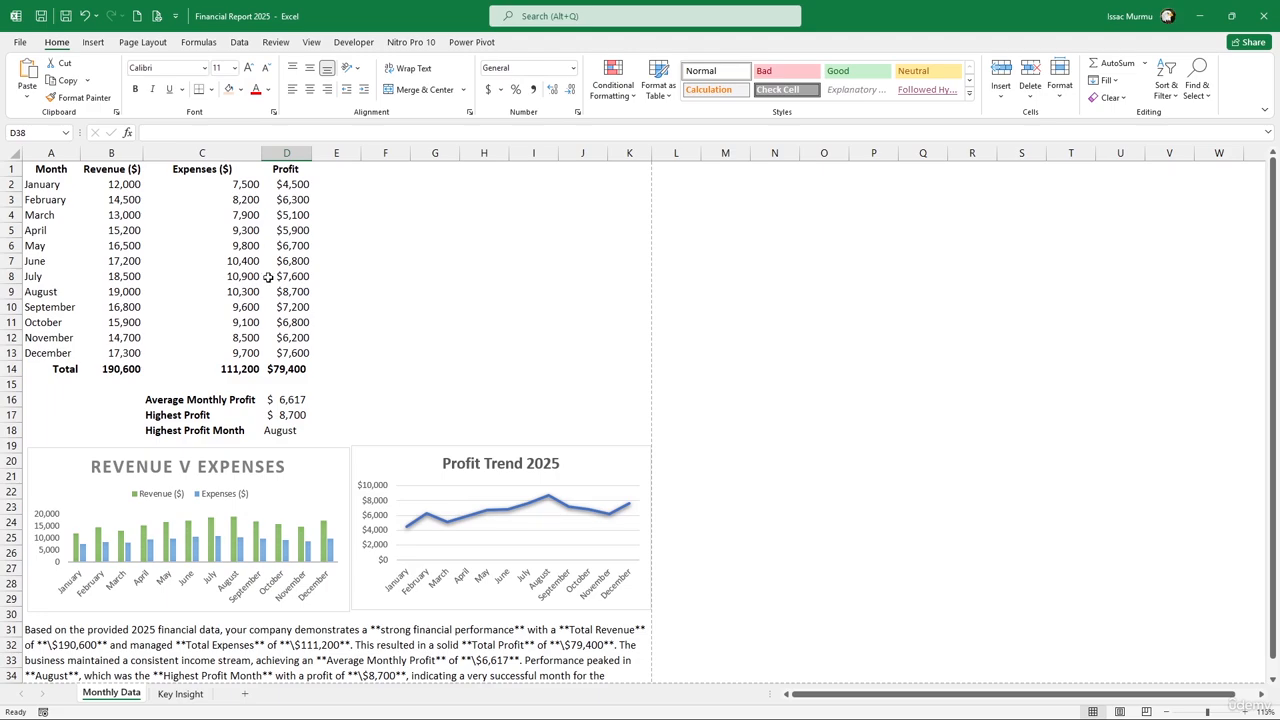
{"action": "left_click", "coordinate": [273, 276]}
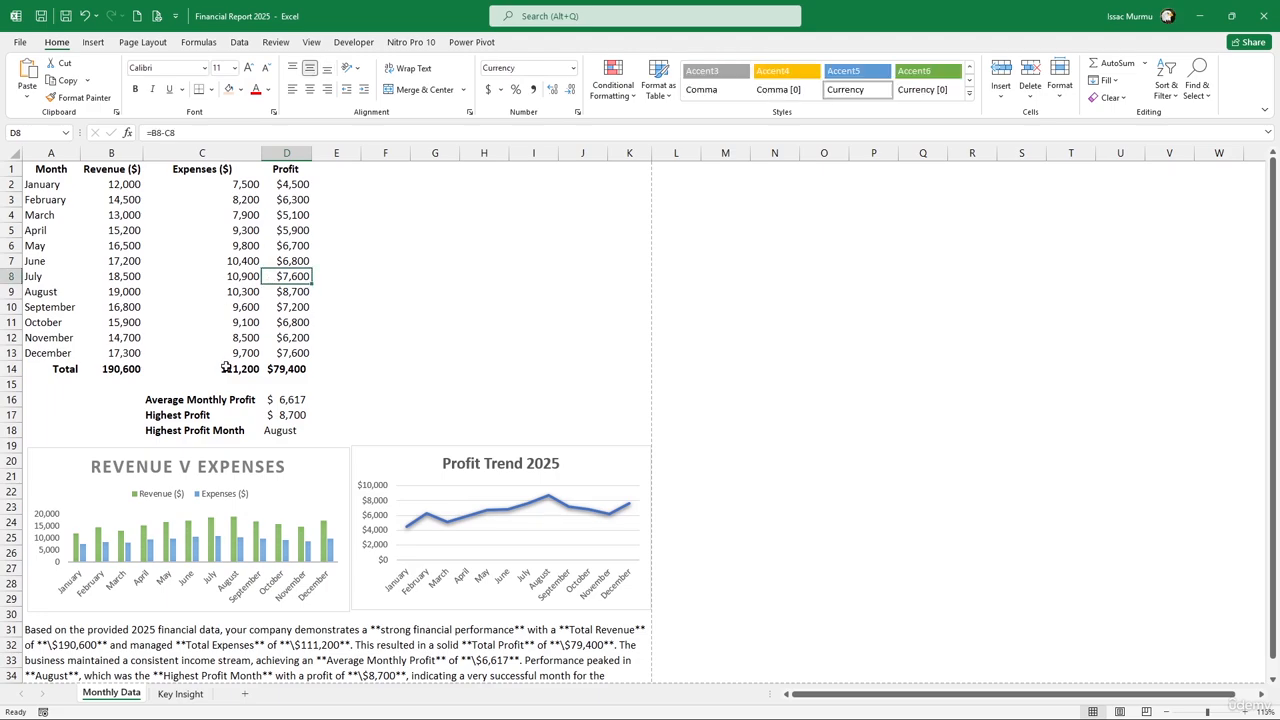
{"action": "scroll", "coordinate": [249, 382], "scroll_direction": "down", "scroll_amount": 1}
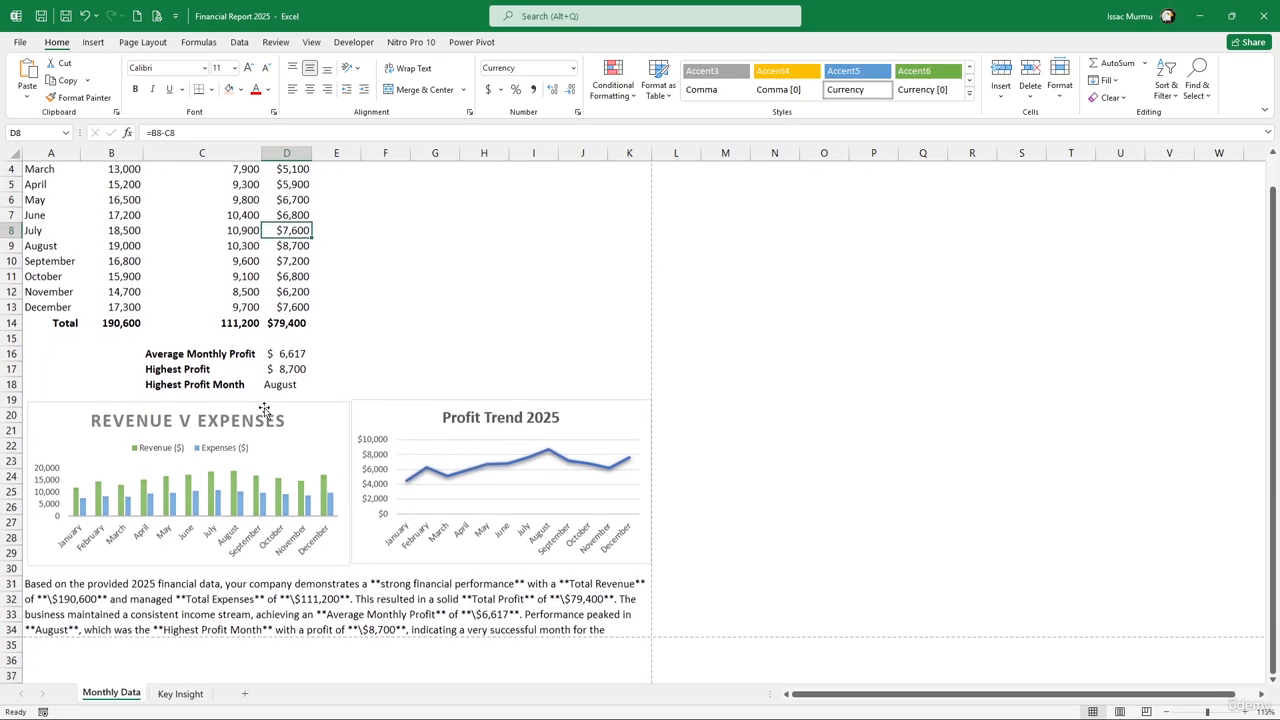
{"action": "left_click", "coordinate": [267, 323]}
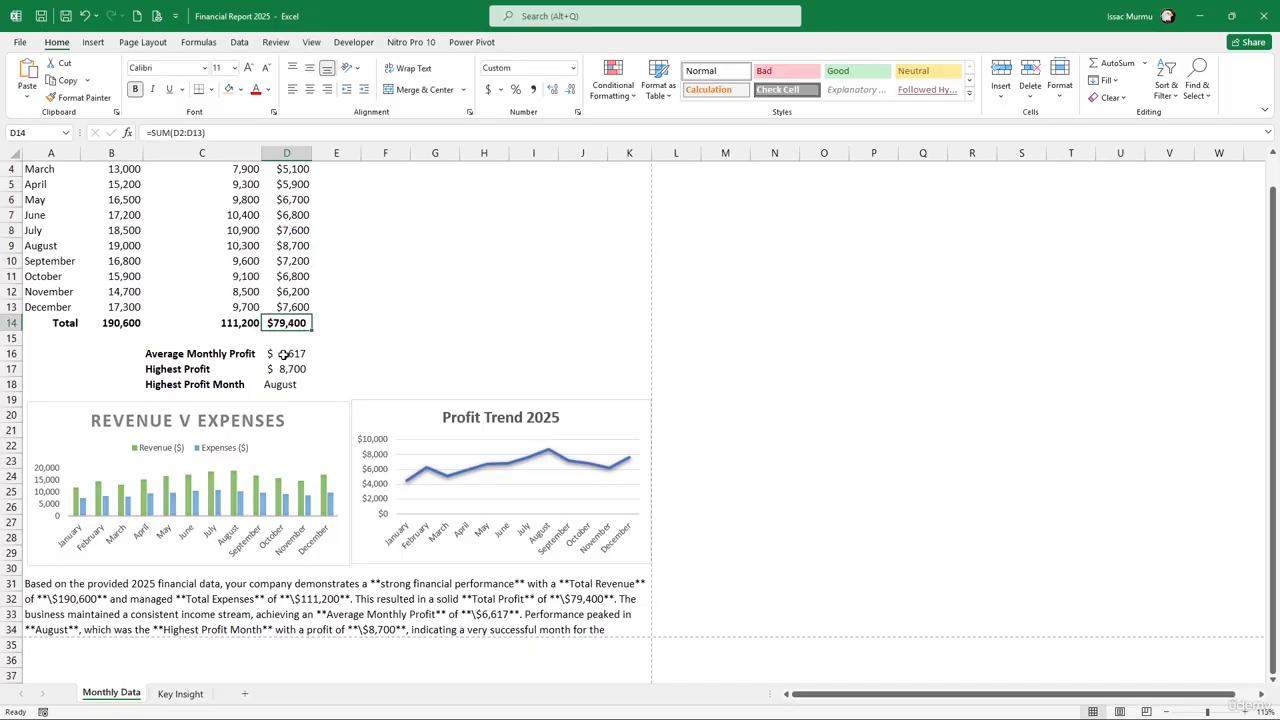
{"action": "left_click", "coordinate": [284, 354]}
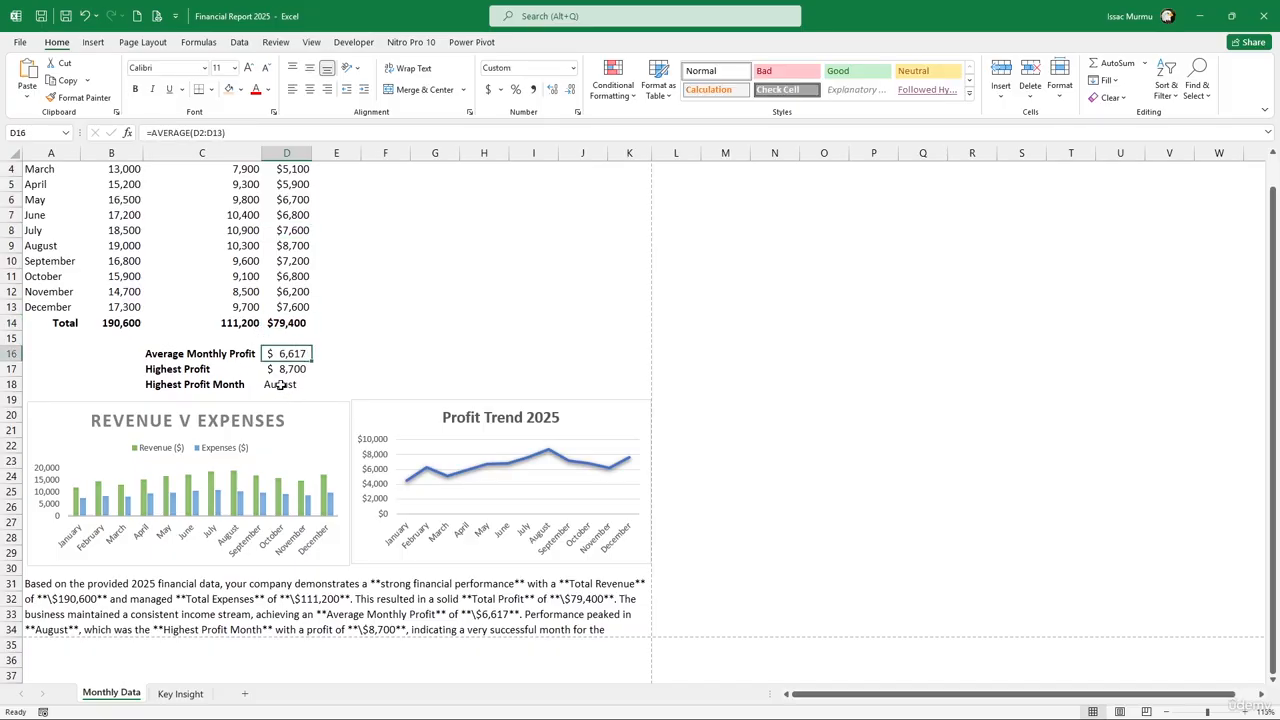
{"action": "left_click", "coordinate": [280, 384]}
{"action": "left_click", "coordinate": [288, 369]}
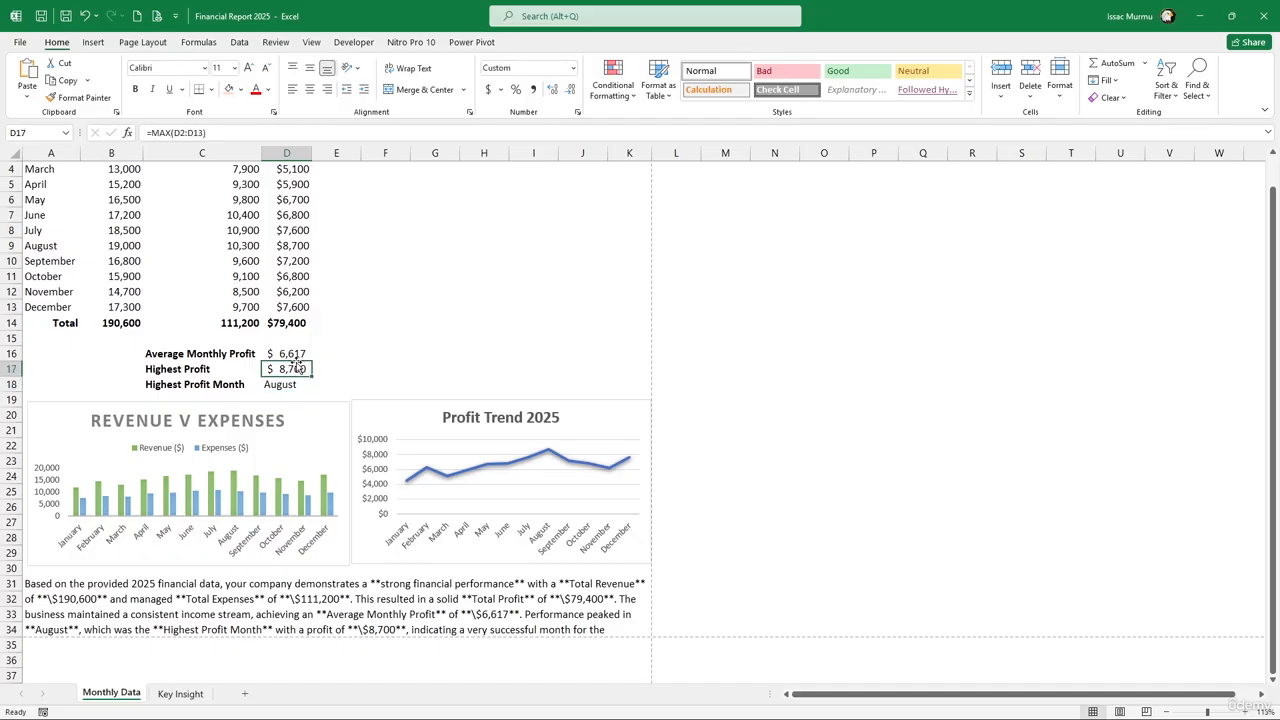
{"action": "left_click", "coordinate": [296, 354]}
{"action": "left_click", "coordinate": [290, 328]}
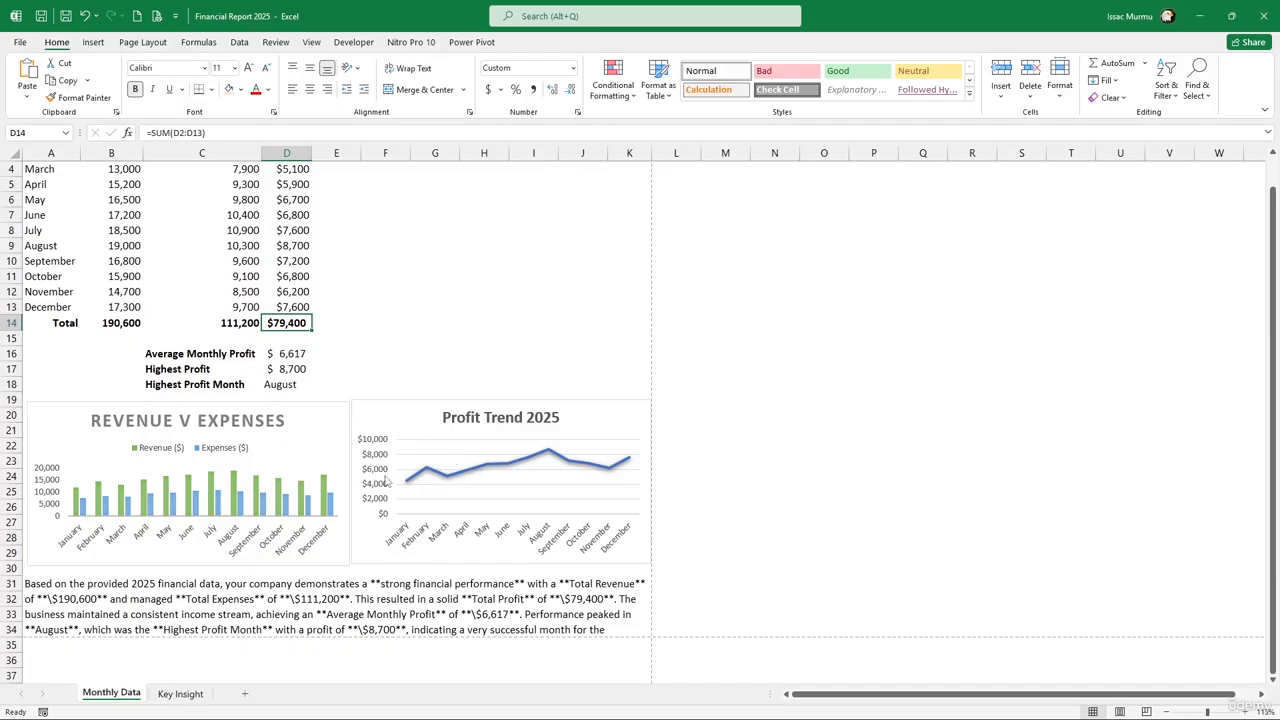
{"action": "left_click", "coordinate": [276, 600]}
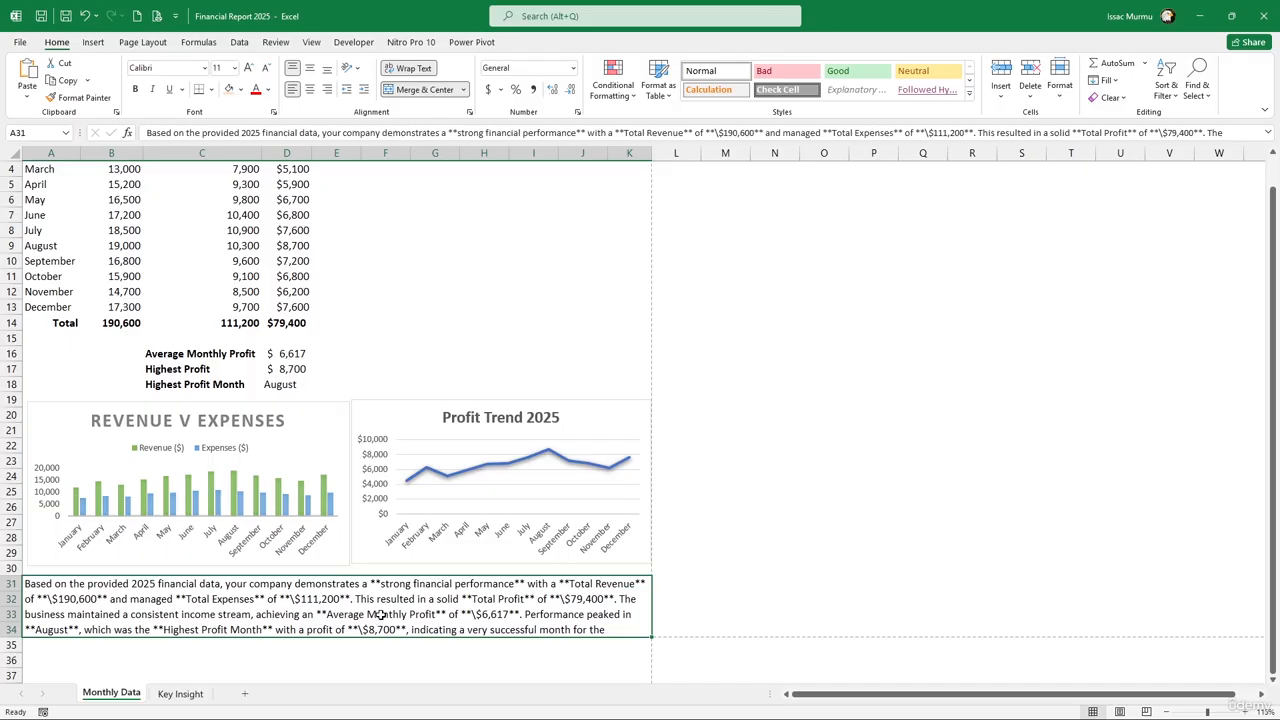
{"action": "scroll", "coordinate": [419, 609], "scroll_direction": "down", "scroll_amount": 2}
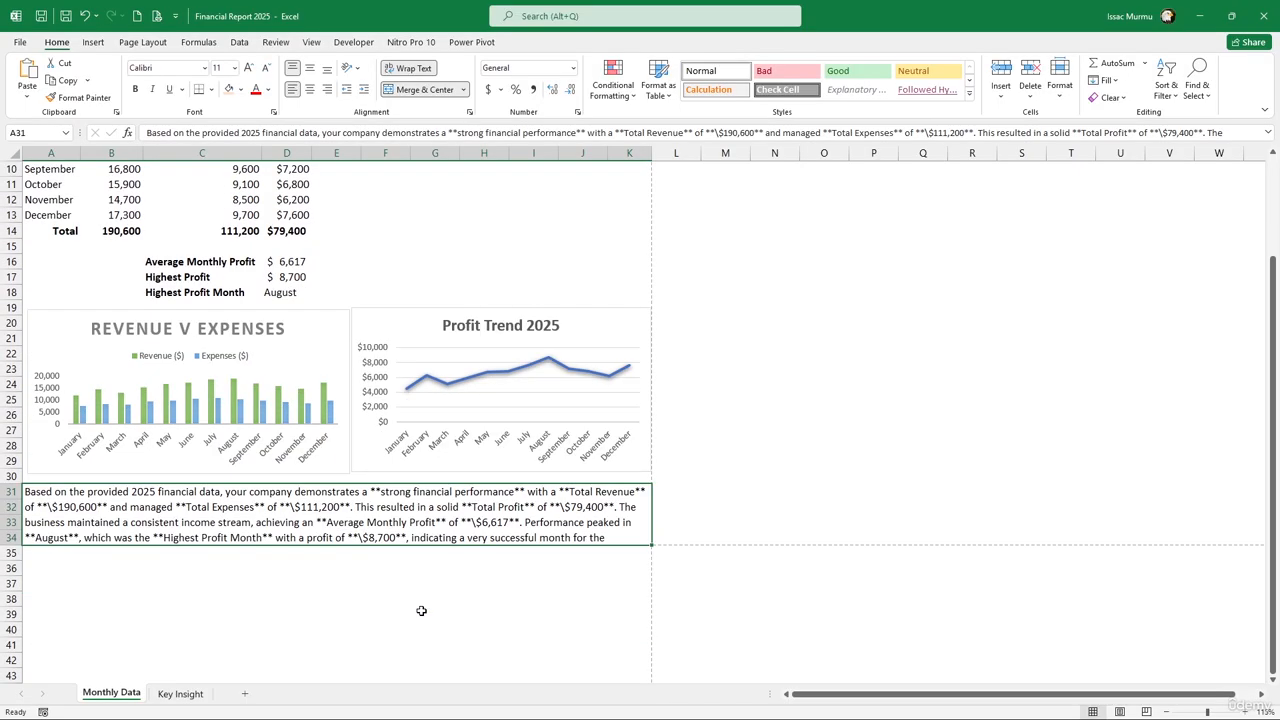
{"action": "key", "text": "Page_Down"}
{"action": "scroll", "coordinate": [414, 327], "scroll_direction": "up", "scroll_amount": 4}
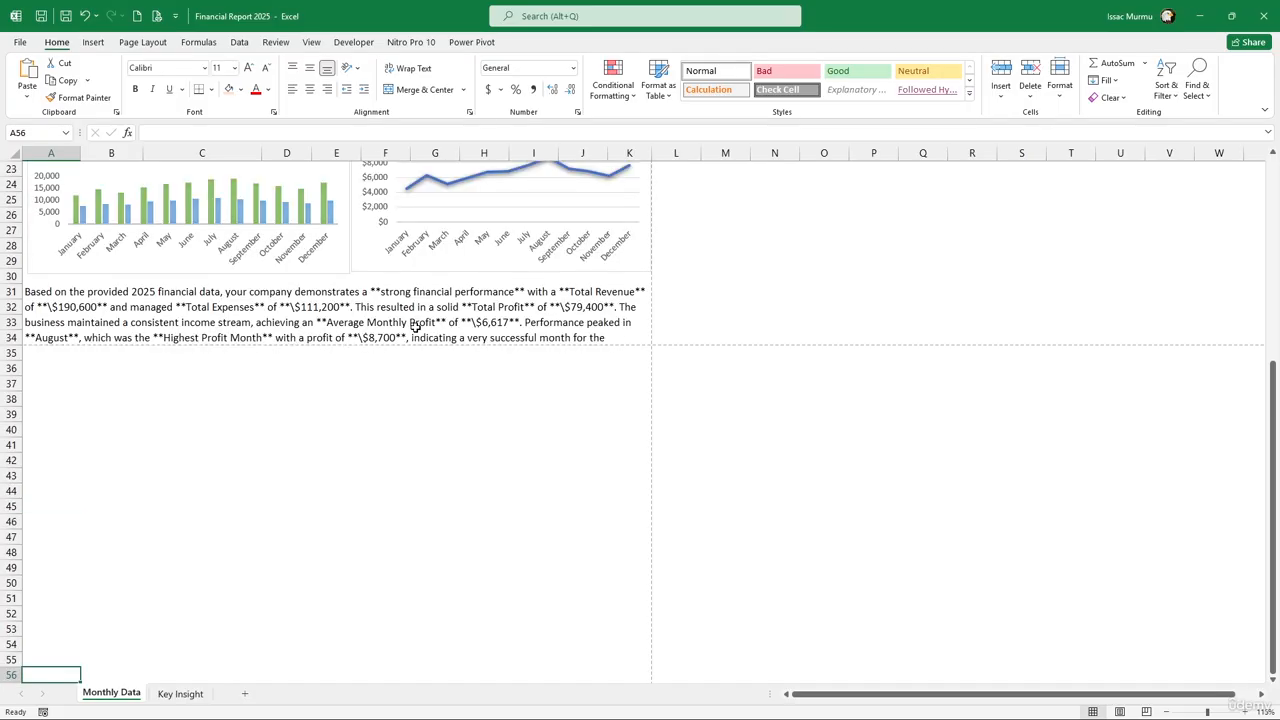
{"action": "scroll", "coordinate": [415, 327], "scroll_direction": "up", "scroll_amount": 4}
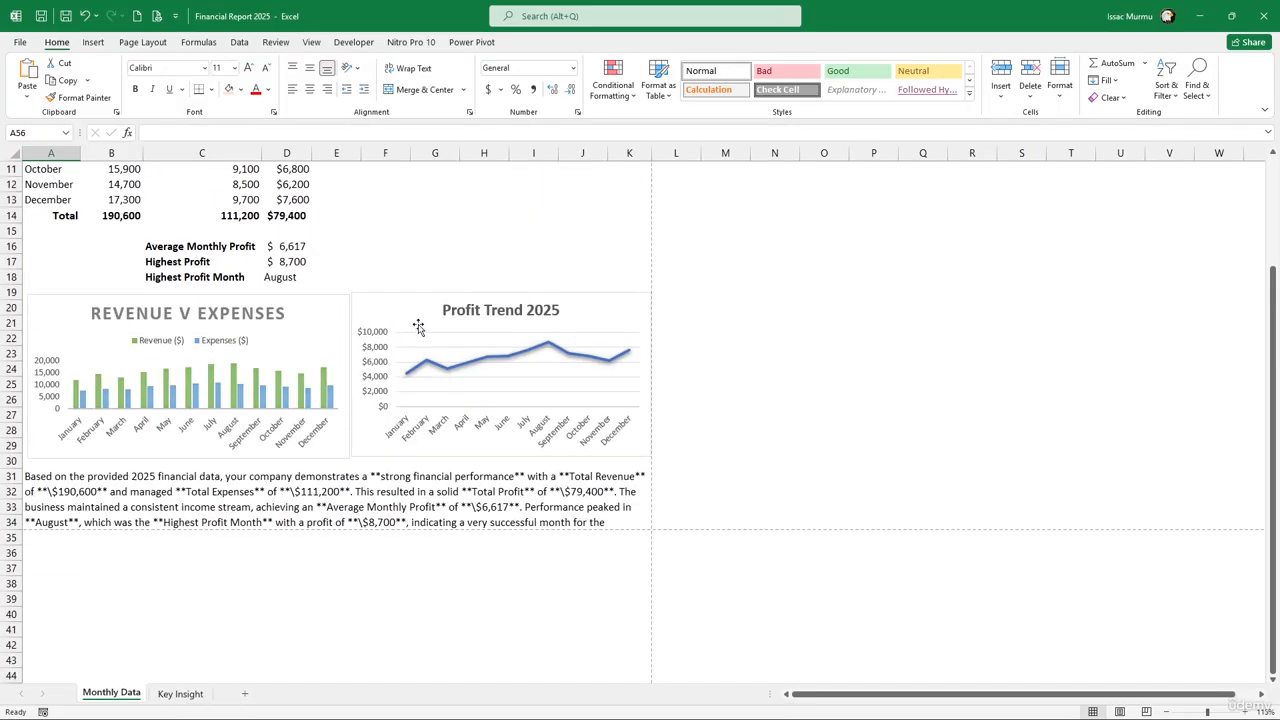